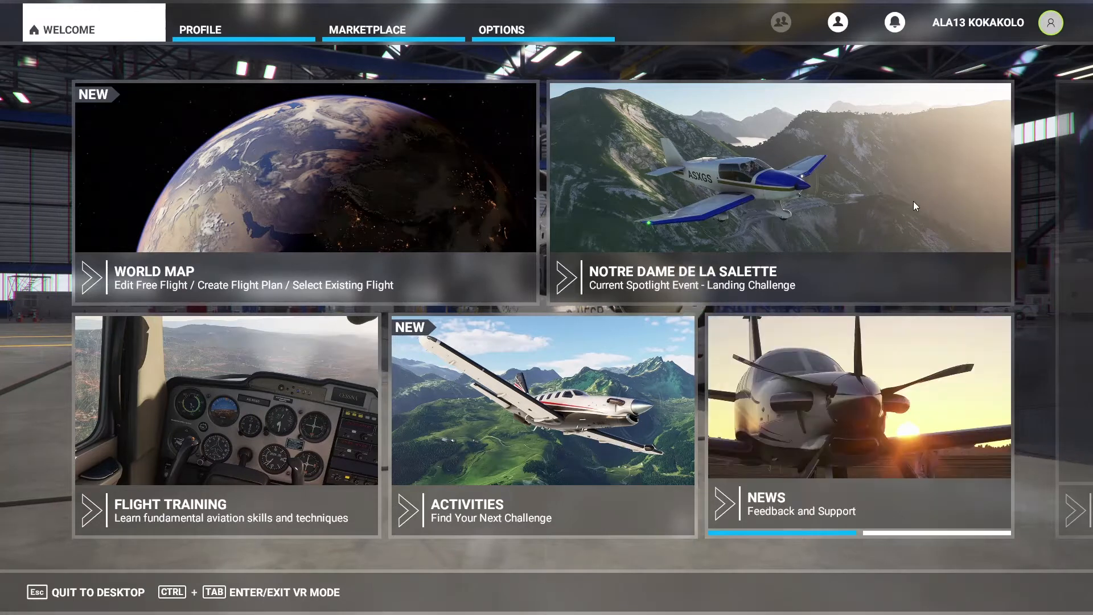
Turn on Developer Mode in the simulator's general options and save the change.
click(470, 27)
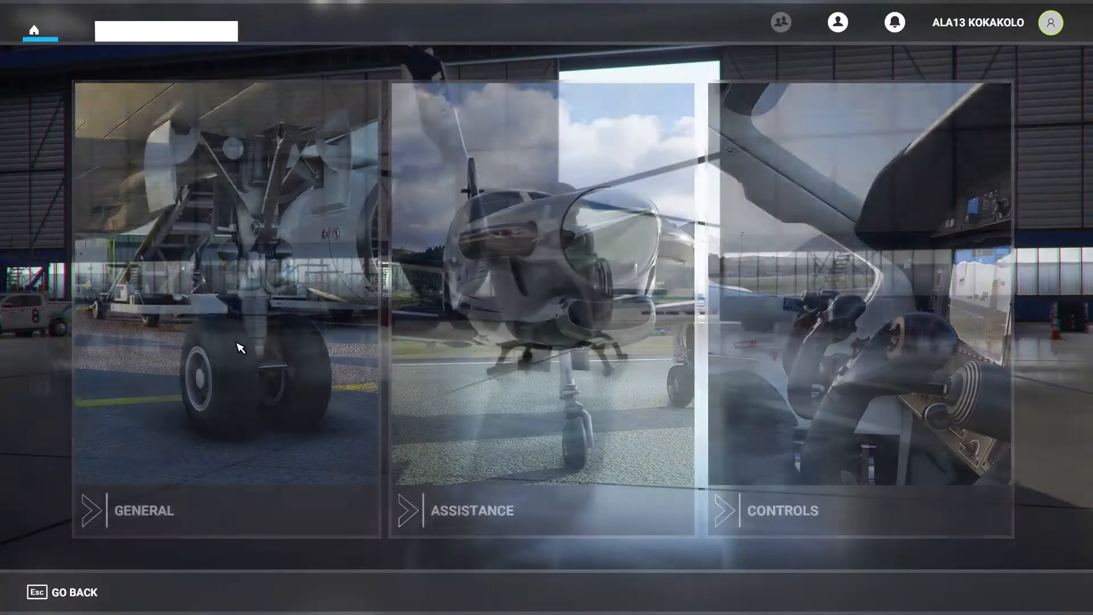
click(241, 348)
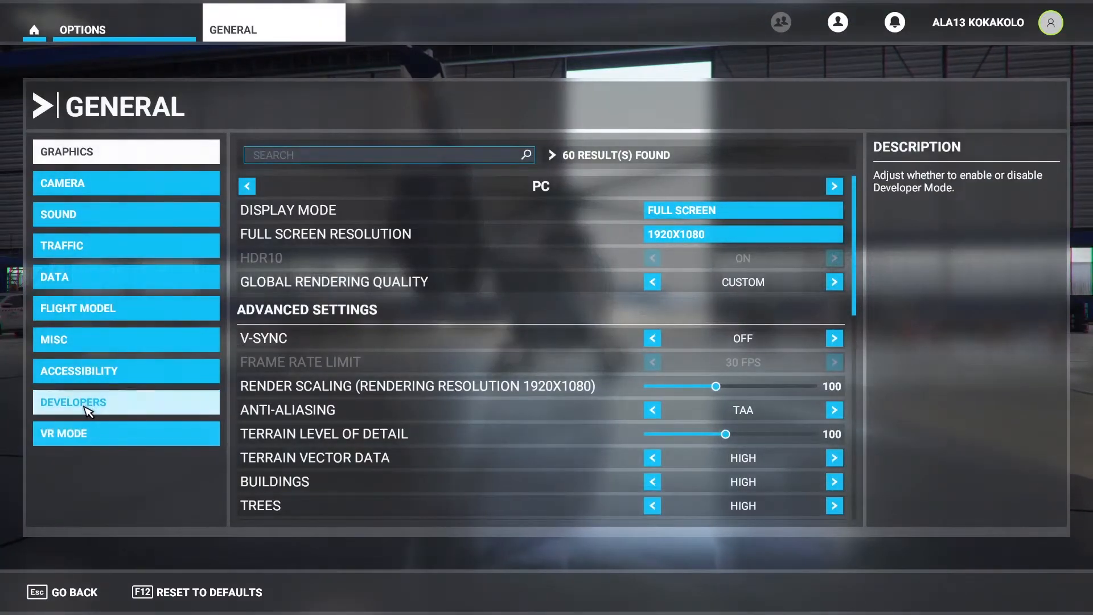
click(111, 408)
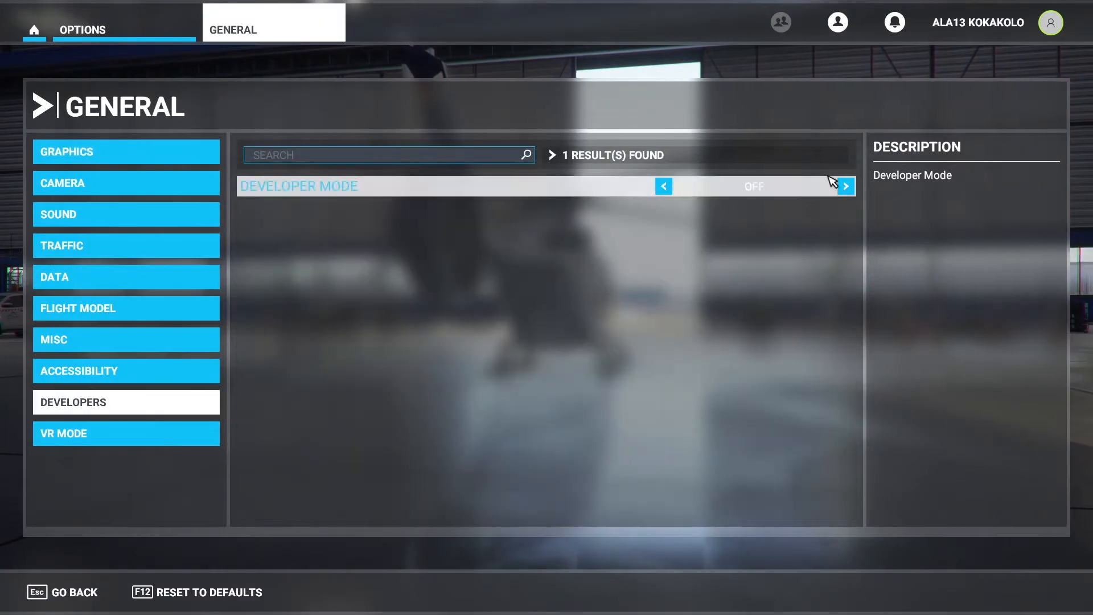
click(846, 186)
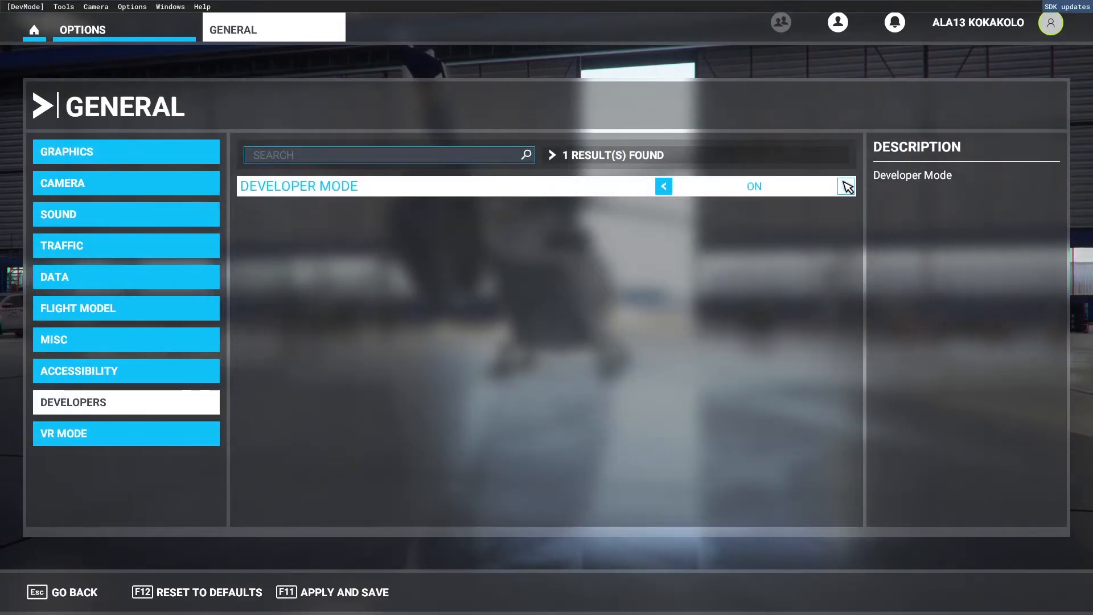
click(357, 596)
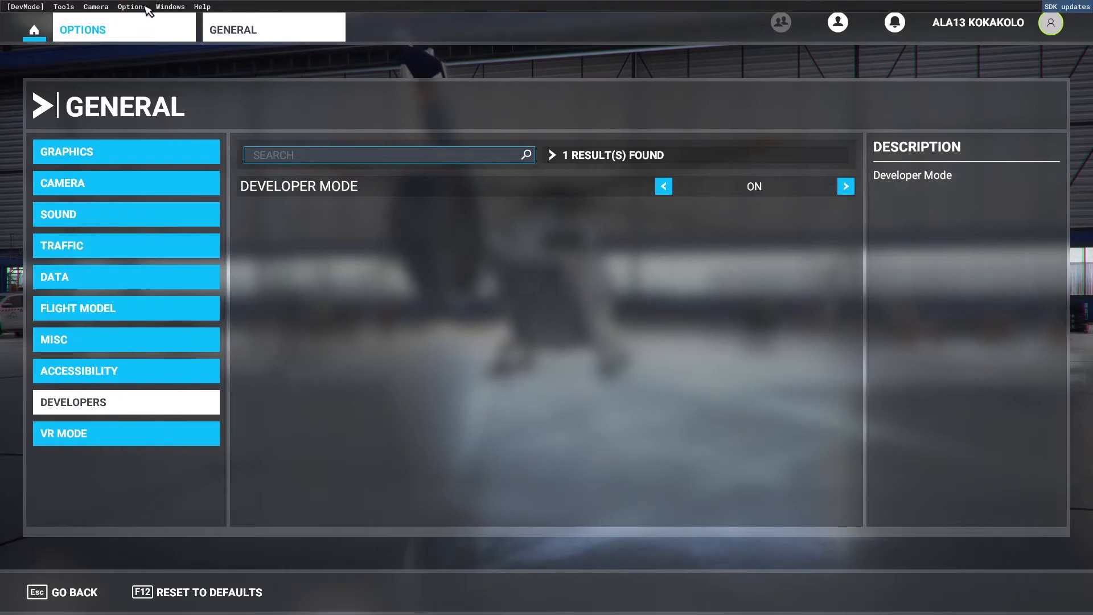
Start downloading the SDK installer from the developer help resources, and cancel the running download.
click(203, 6)
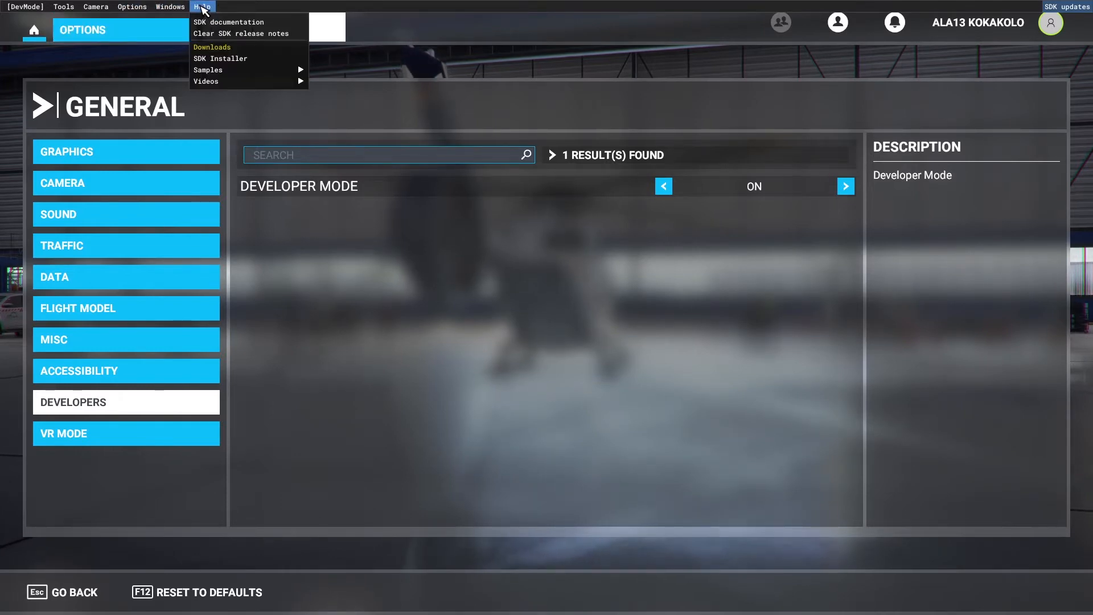
mouse_move(224, 71)
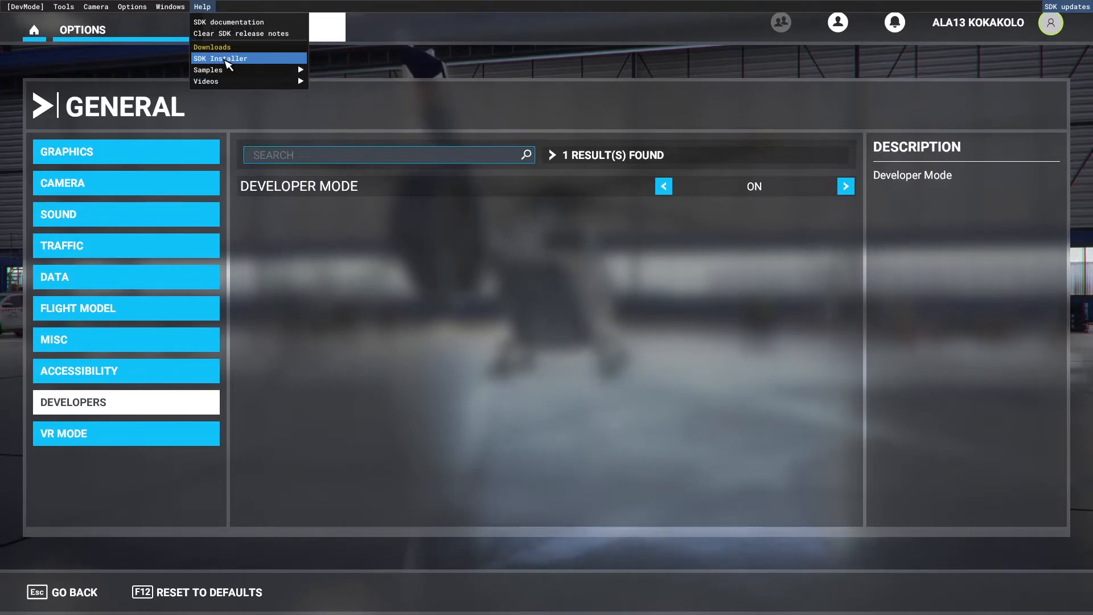
click(228, 59)
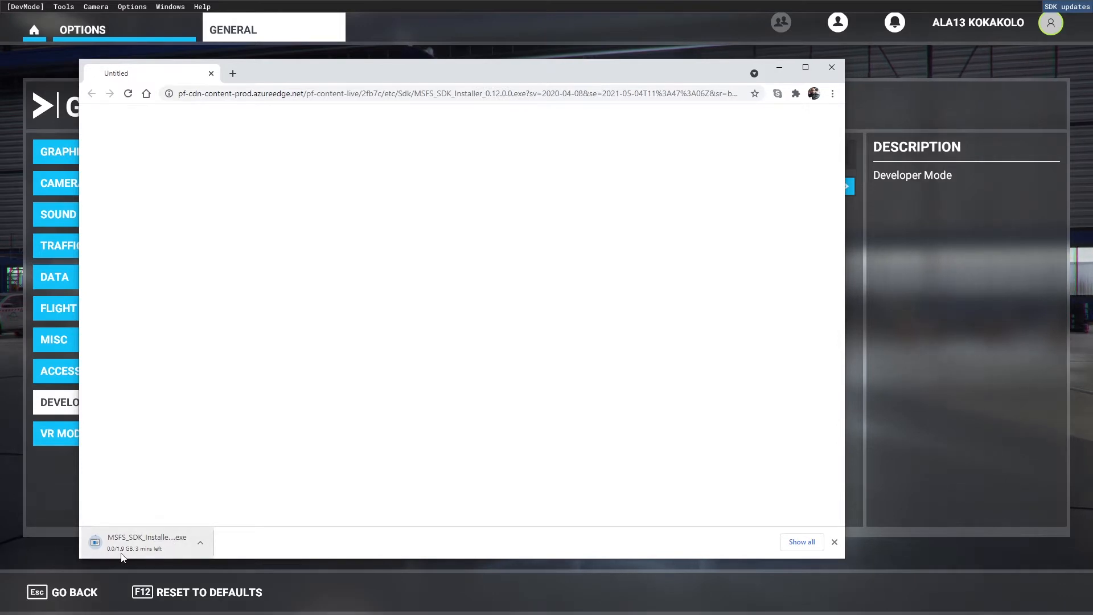
click(200, 542)
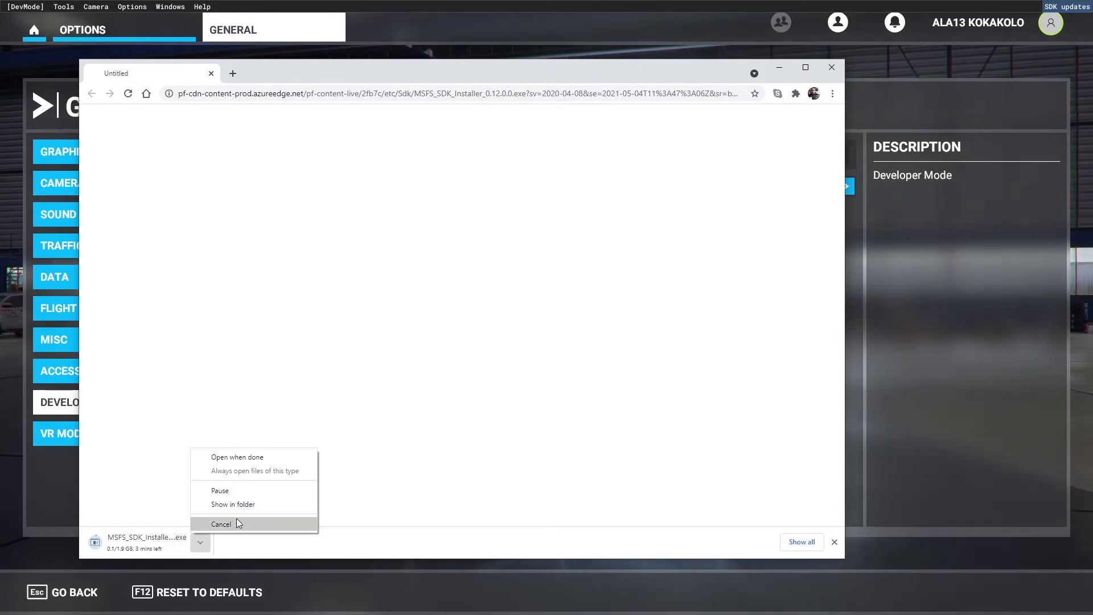
click(233, 524)
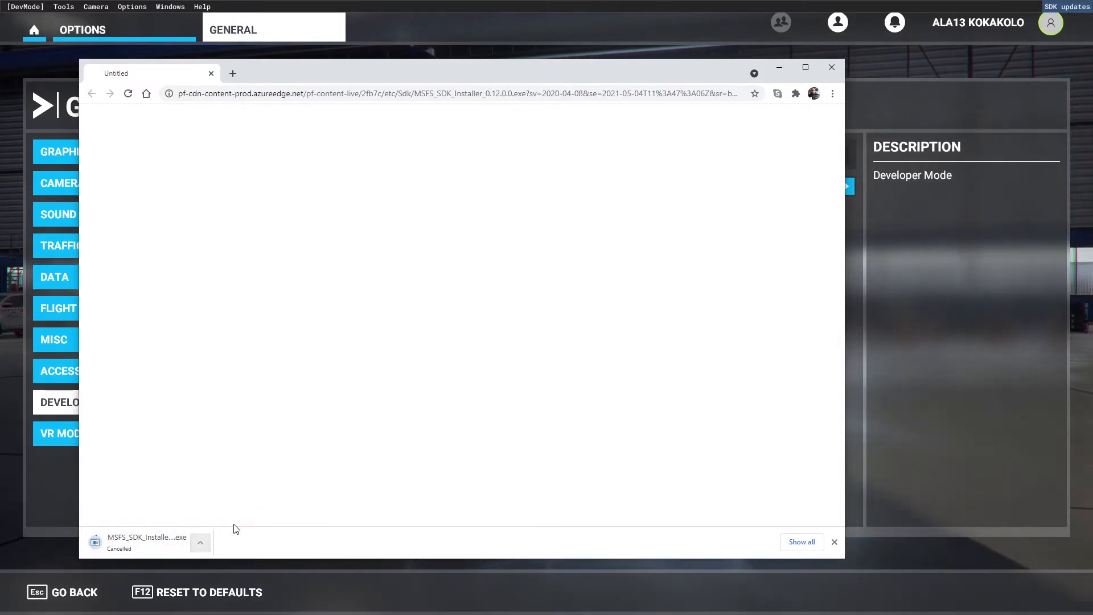
Run the SDK 0.12.0.0 installer already in the Downloads folder and uninstall the existing SDK, allowing it to make changes.
click(200, 543)
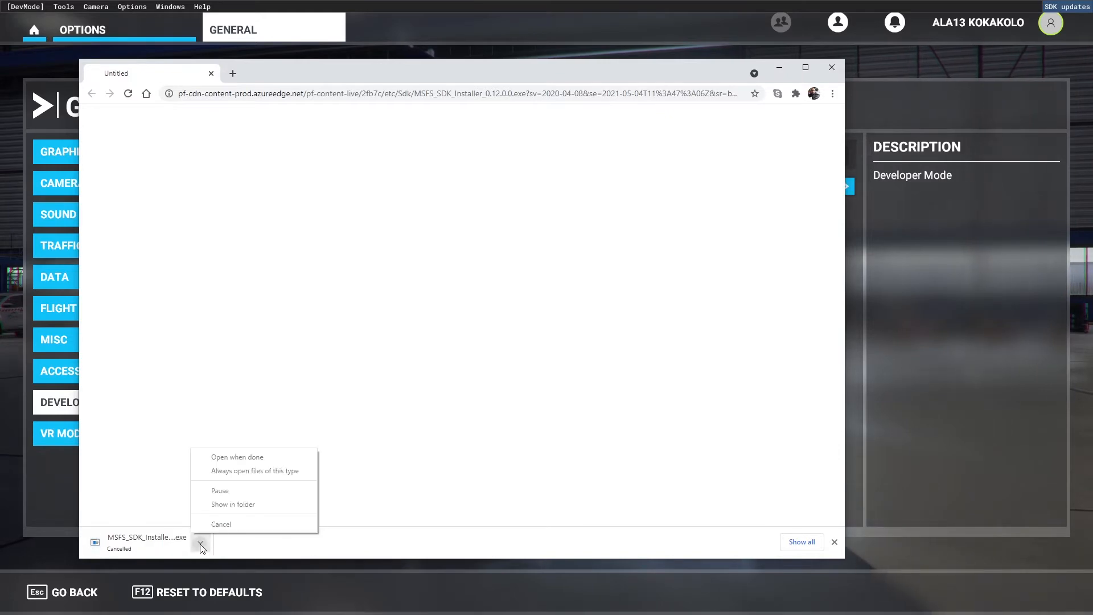
click(233, 504)
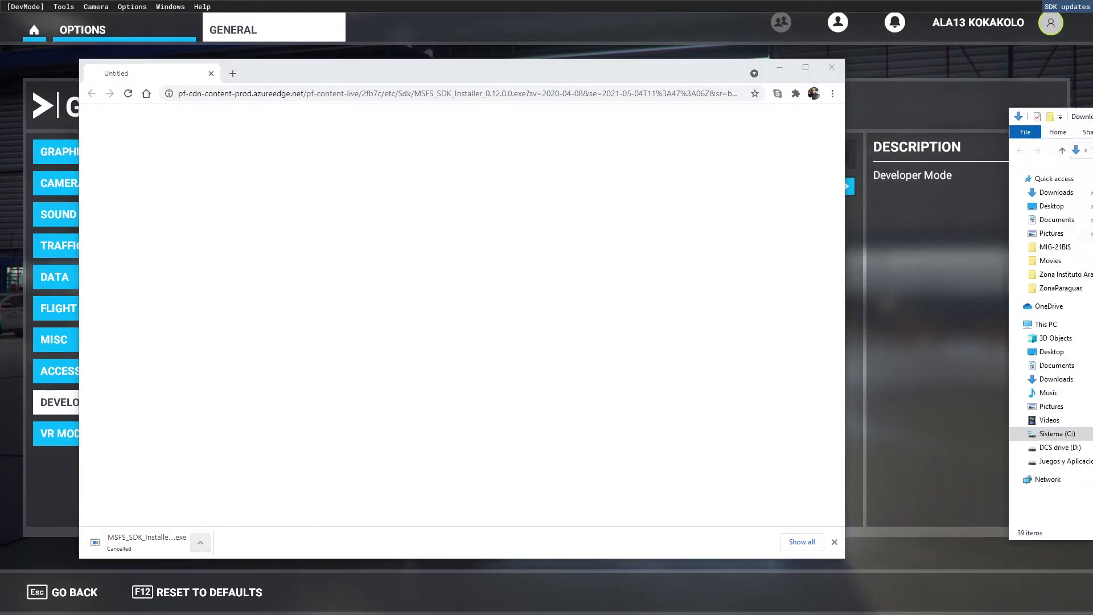
double_click(529, 240)
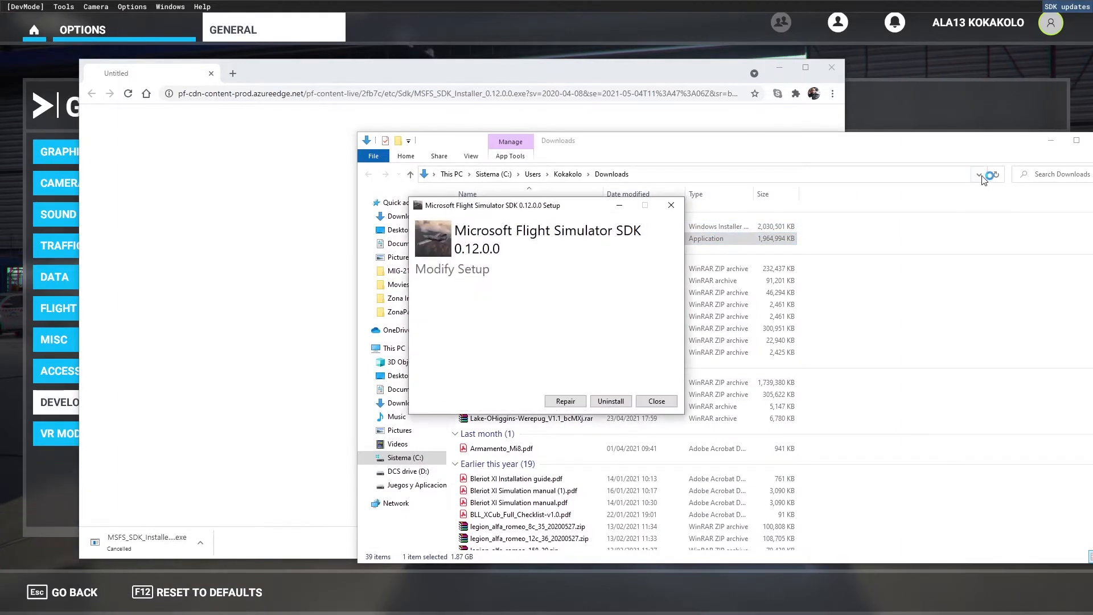
click(1051, 140)
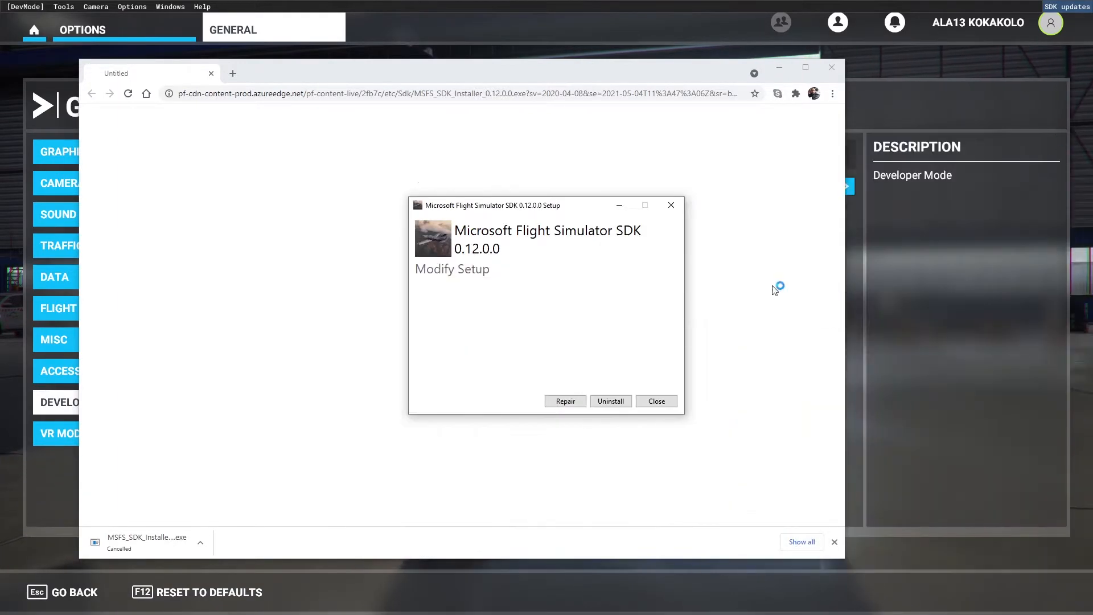
click(610, 402)
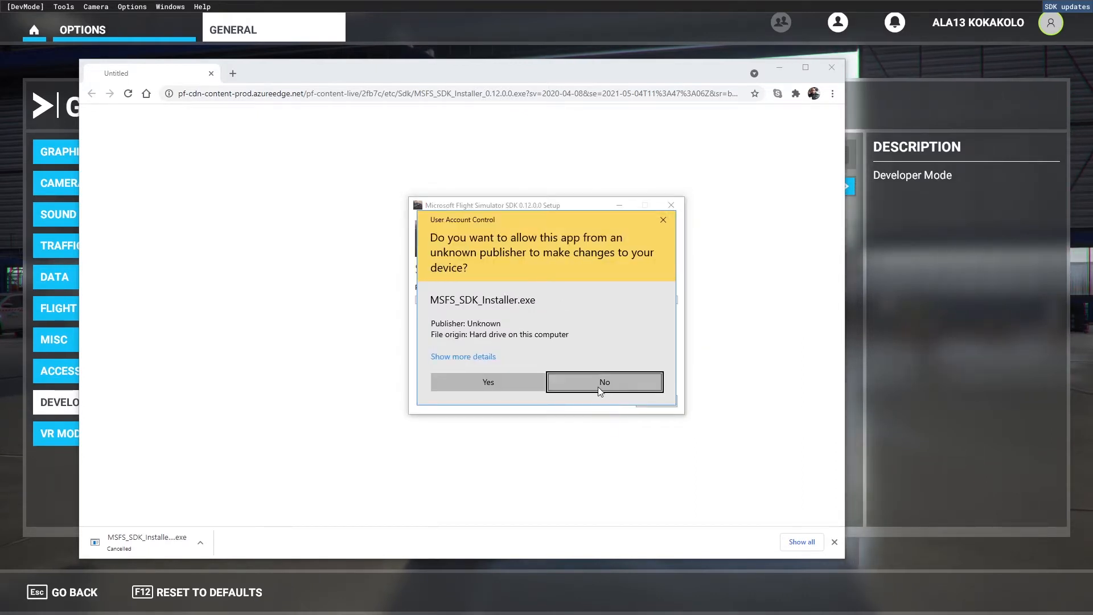
click(508, 384)
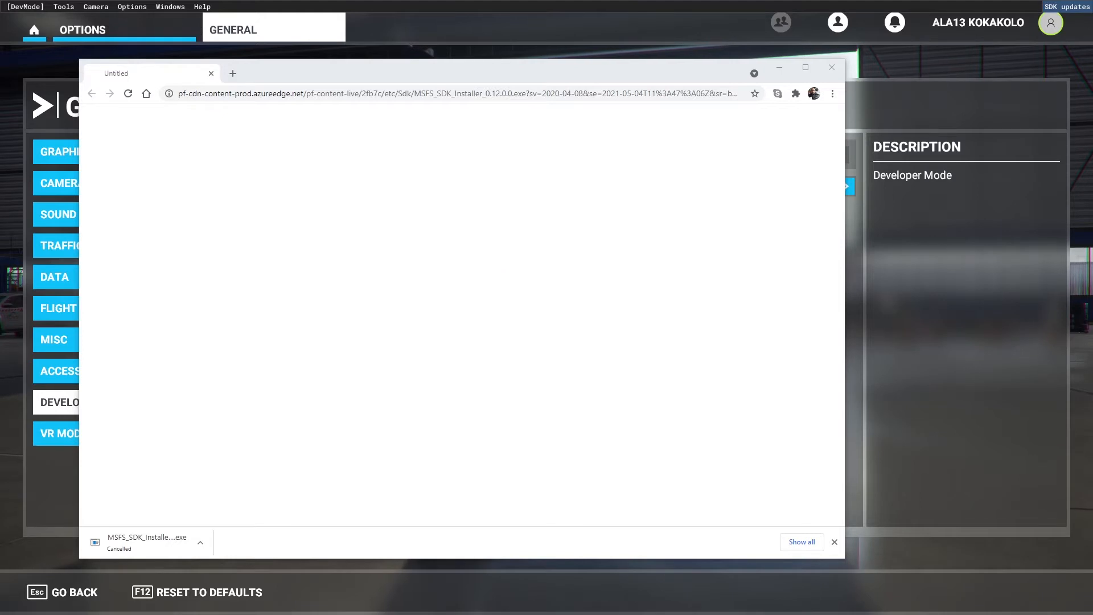
Reopen the Downloads folder from the browser's download list, run the SDK installer again and accept the license terms.
click(200, 542)
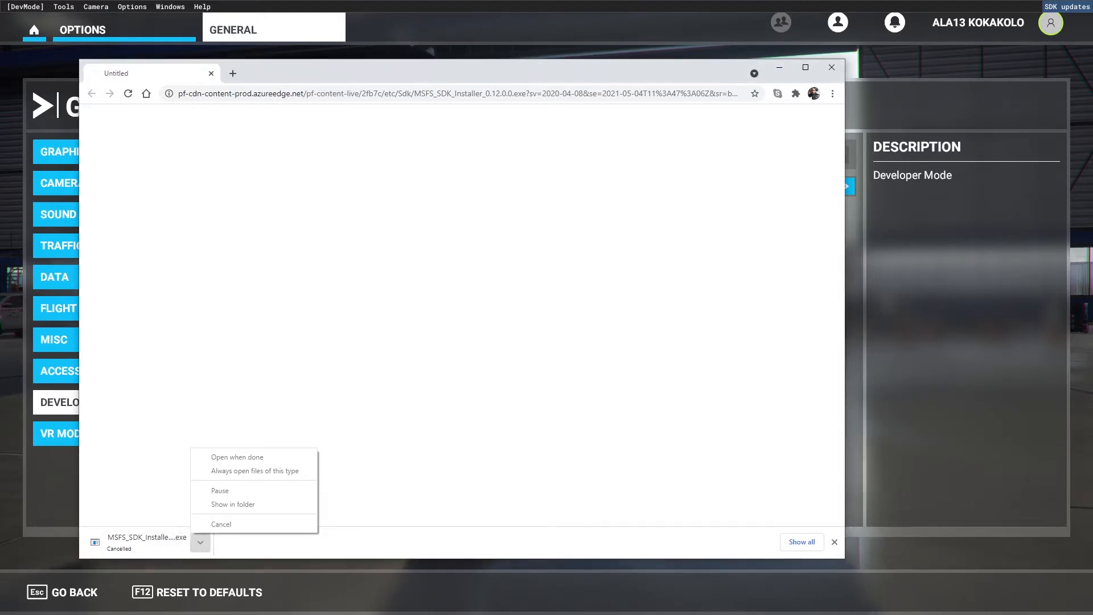
click(802, 542)
click(365, 305)
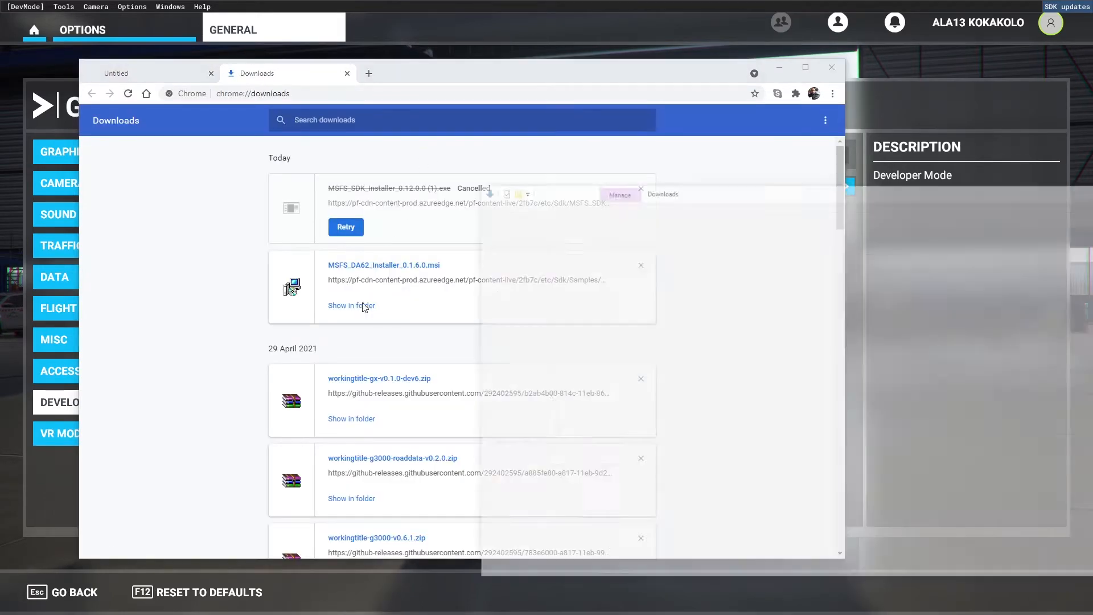
click(481, 239)
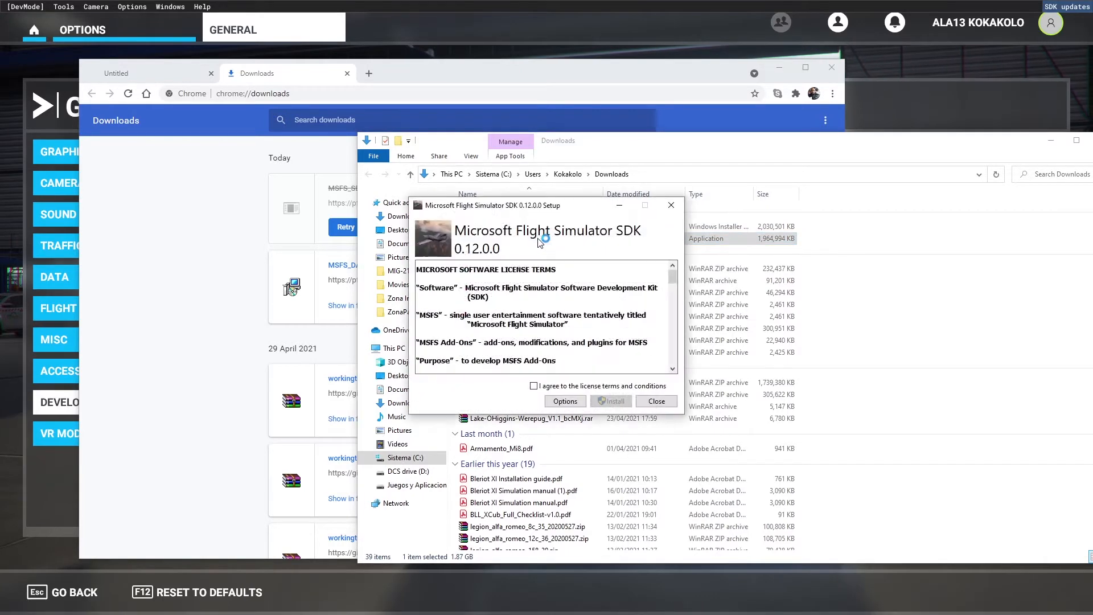
click(534, 386)
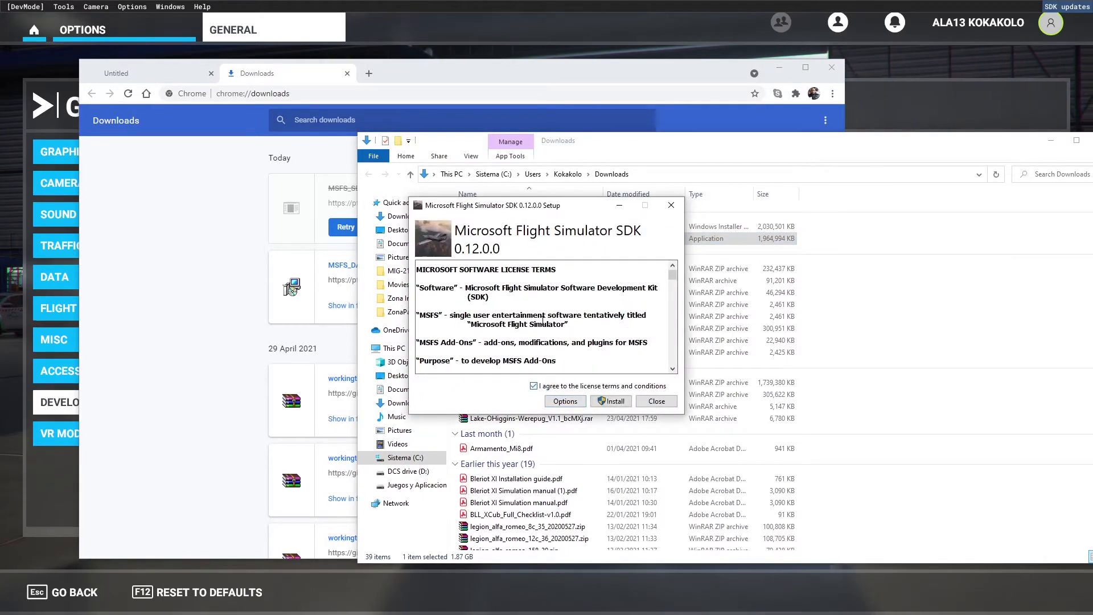
scroll(547, 315, down, 10)
scroll(547, 314, down, 10)
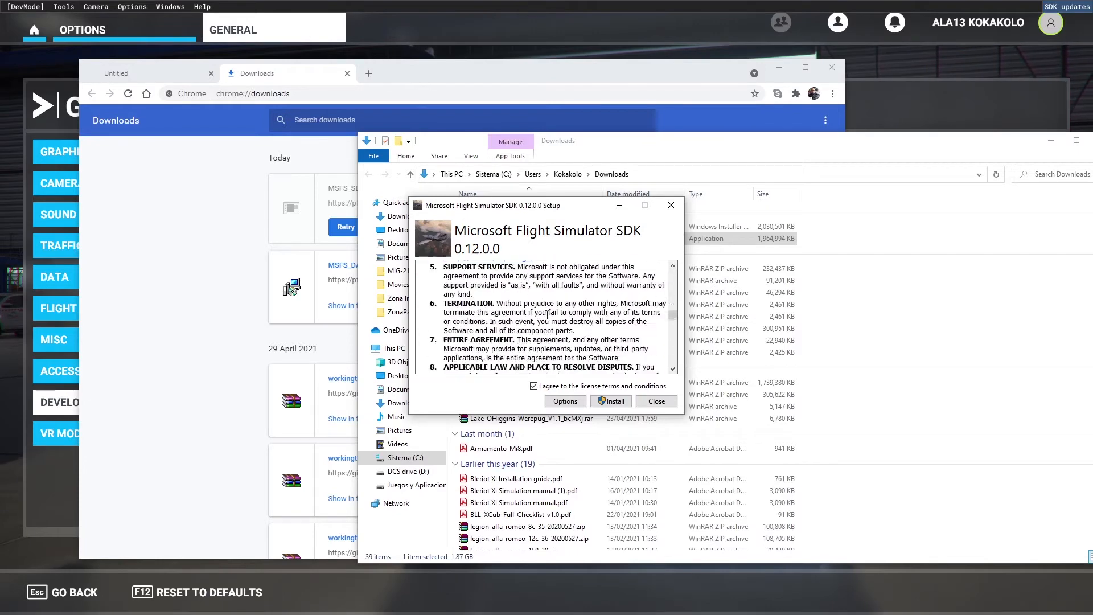
scroll(547, 315, down, 10)
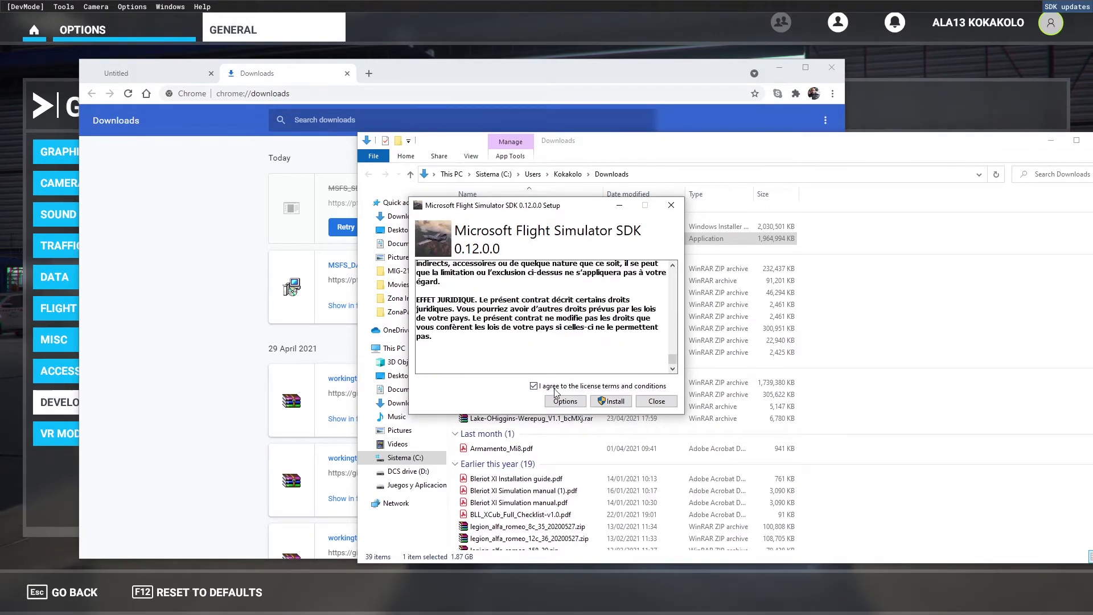
In the setup options, choose the FS folder inside Juegos on drive F: as the SDK install location.
click(565, 401)
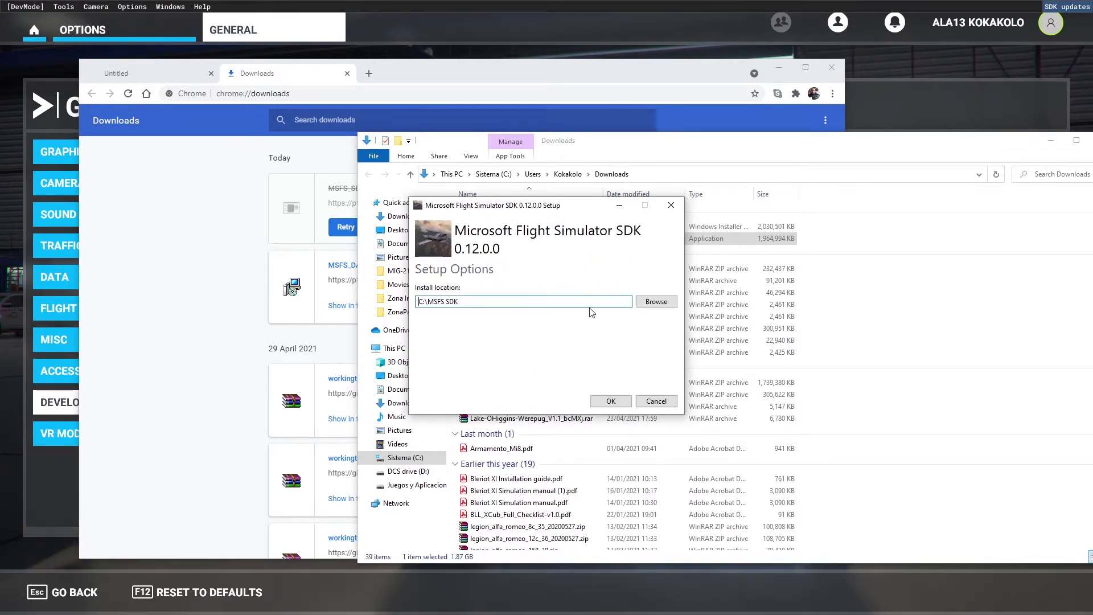
click(656, 302)
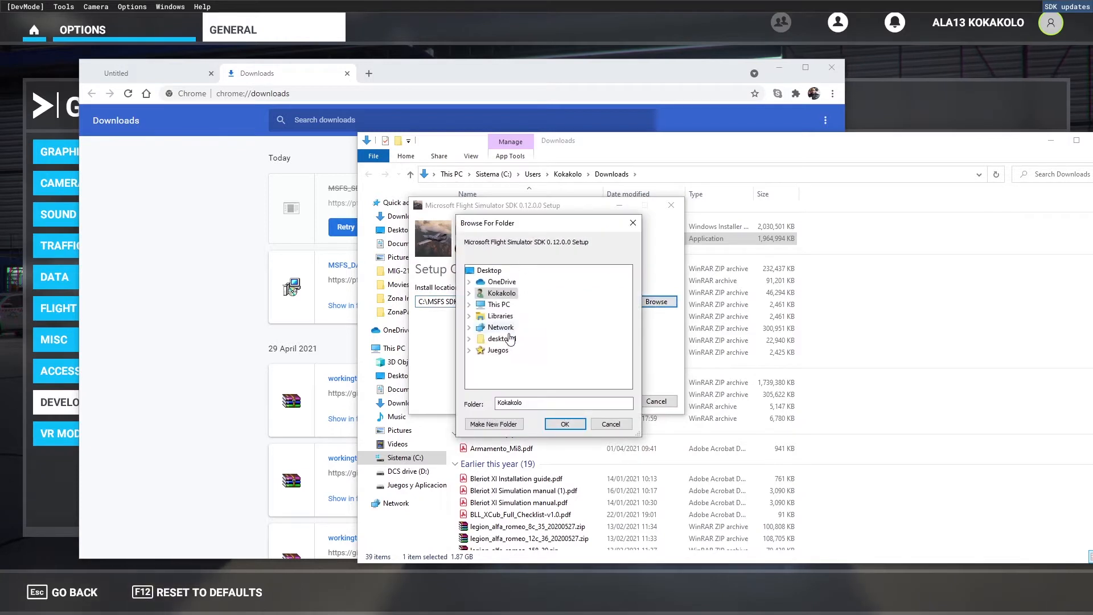
double_click(503, 304)
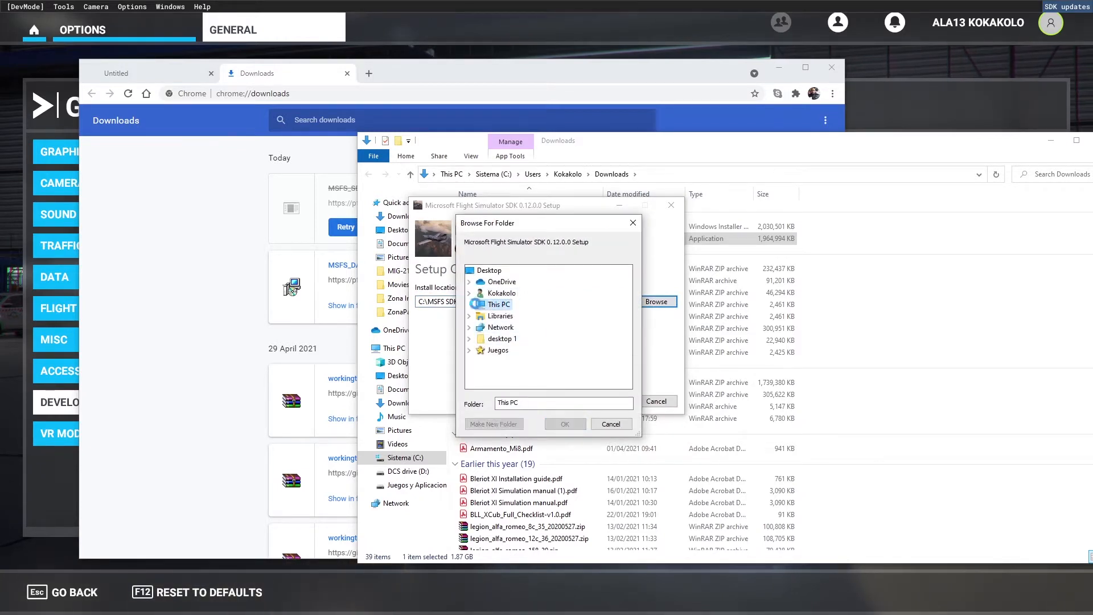
scroll(510, 312, down, 1)
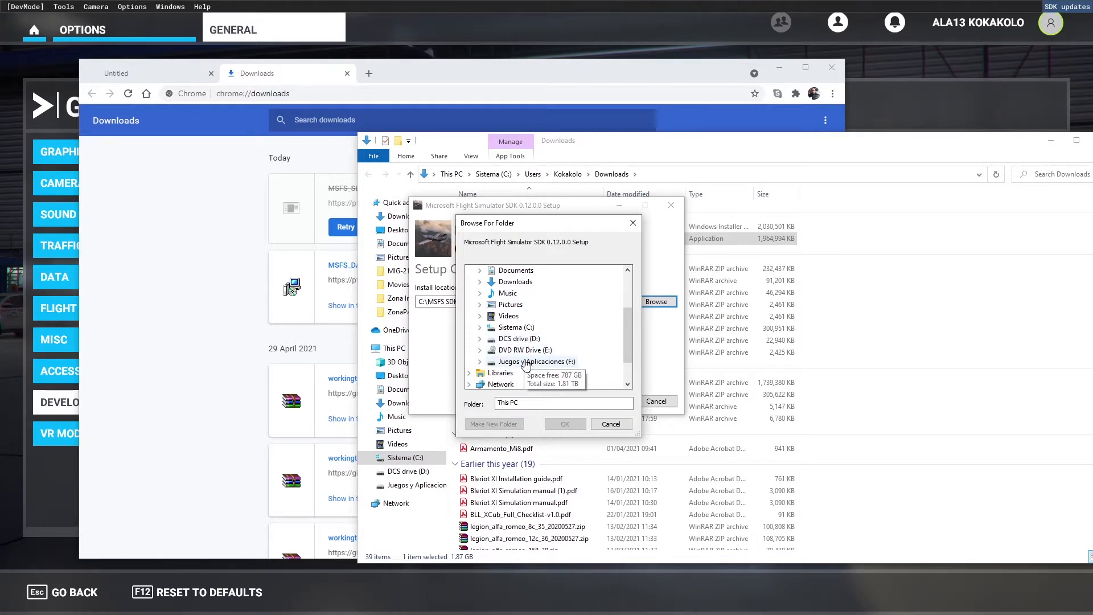
double_click(525, 362)
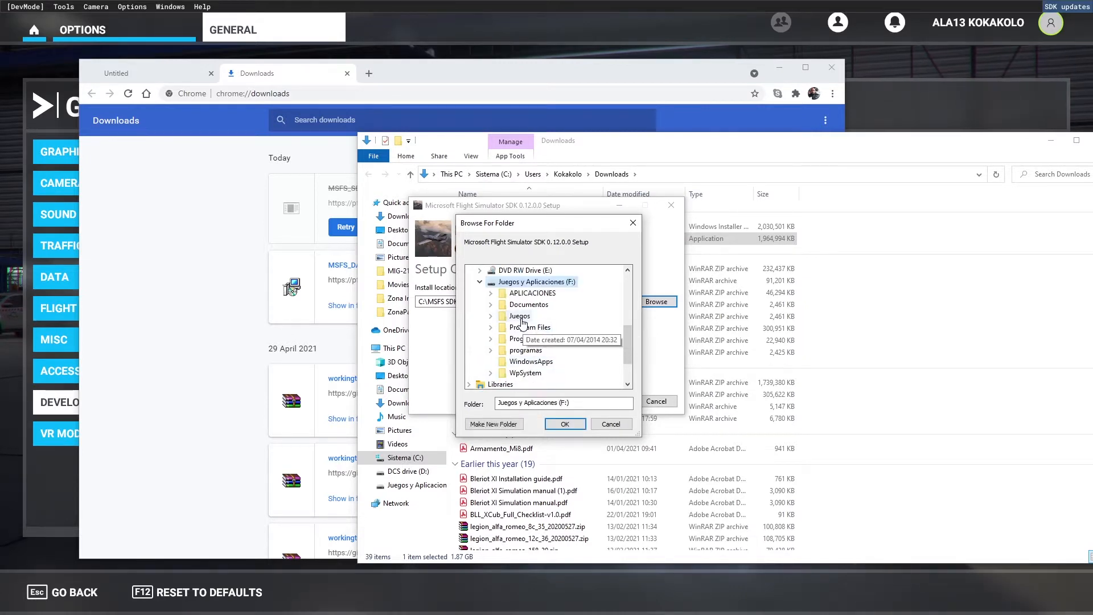
double_click(521, 316)
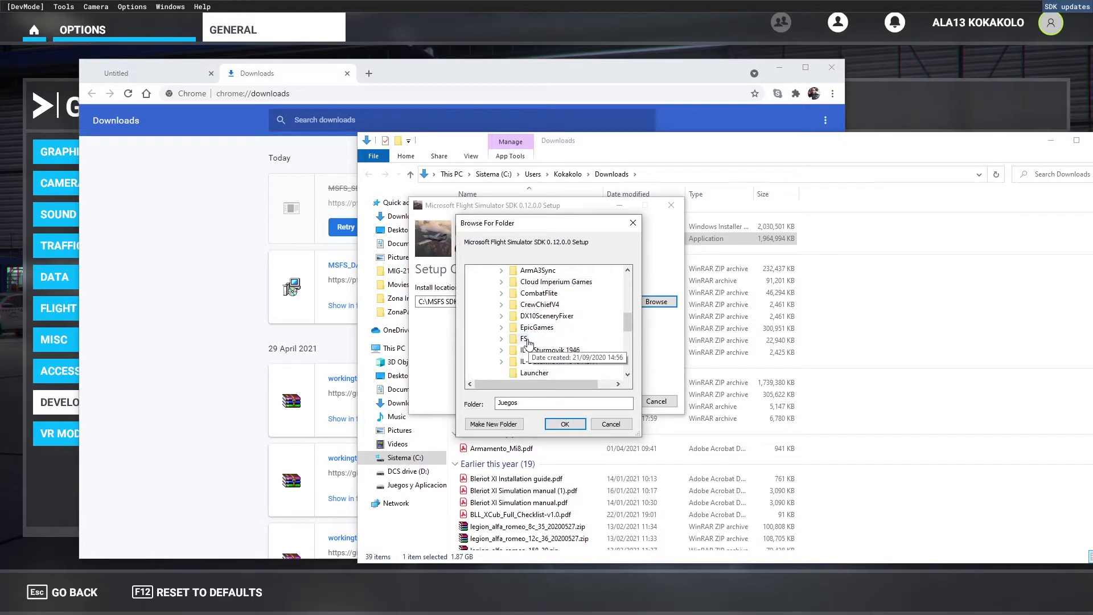
double_click(528, 341)
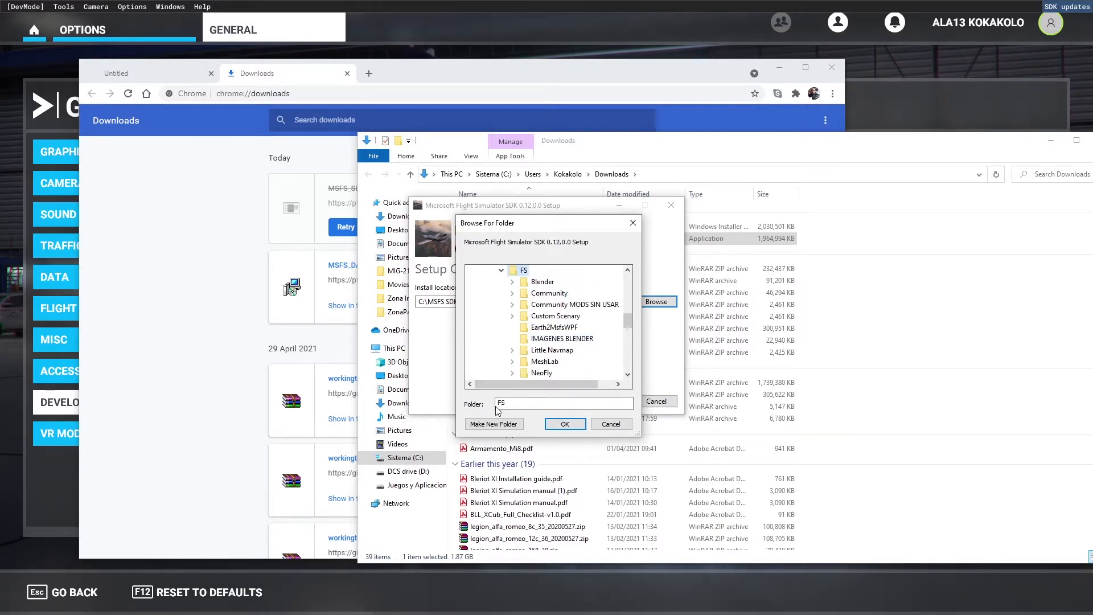
click(563, 425)
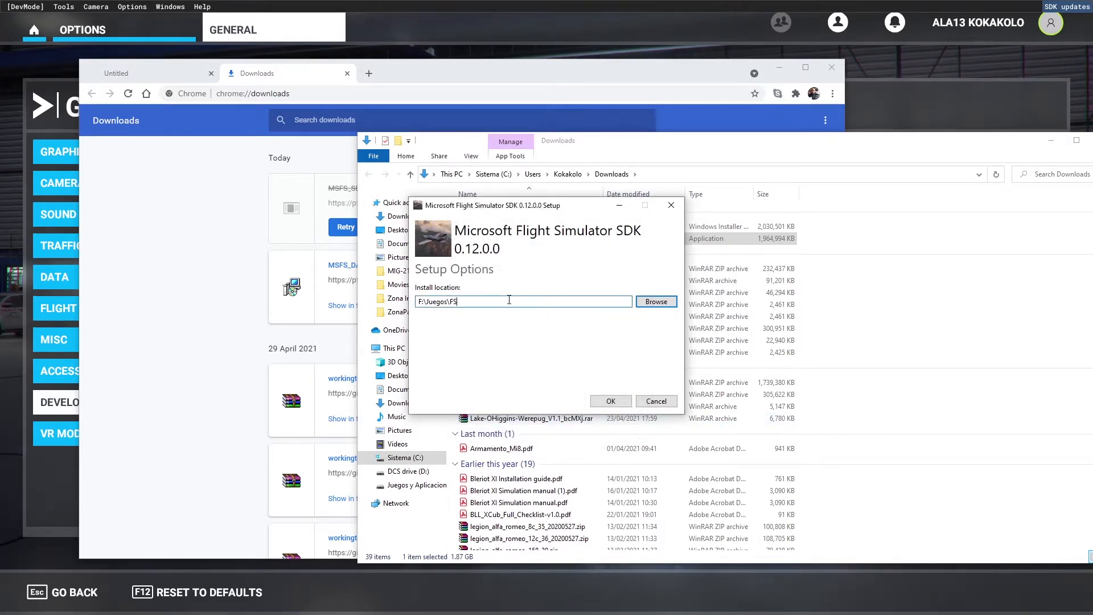
Extend the install location to F:\Juegos\FS\SDK and start the SDK installation, allowing the installer to make changes.
click(509, 301)
text(\)
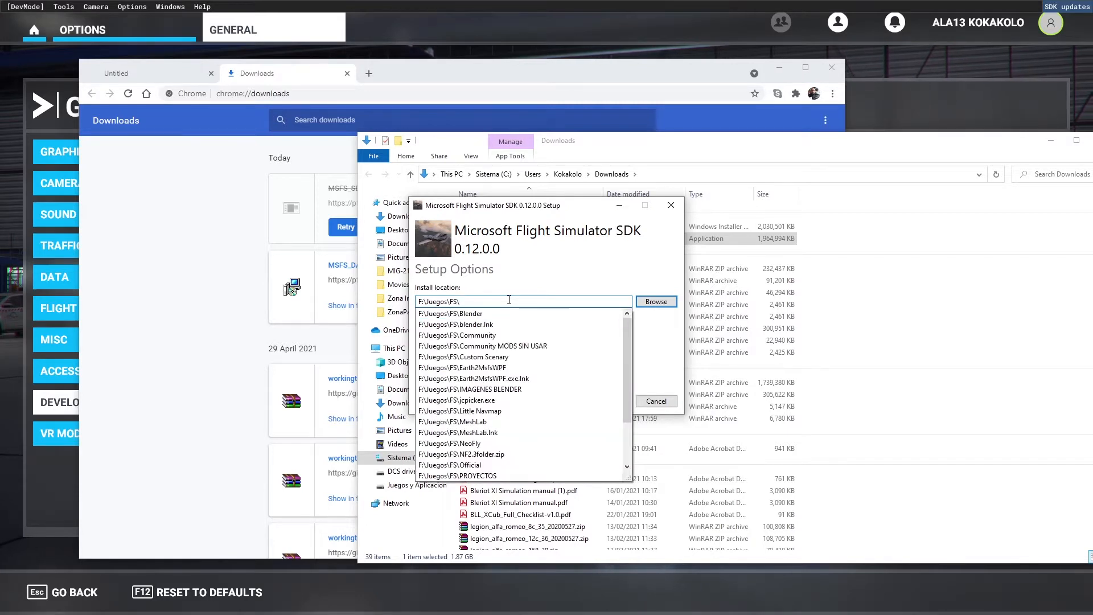
text(SDK)
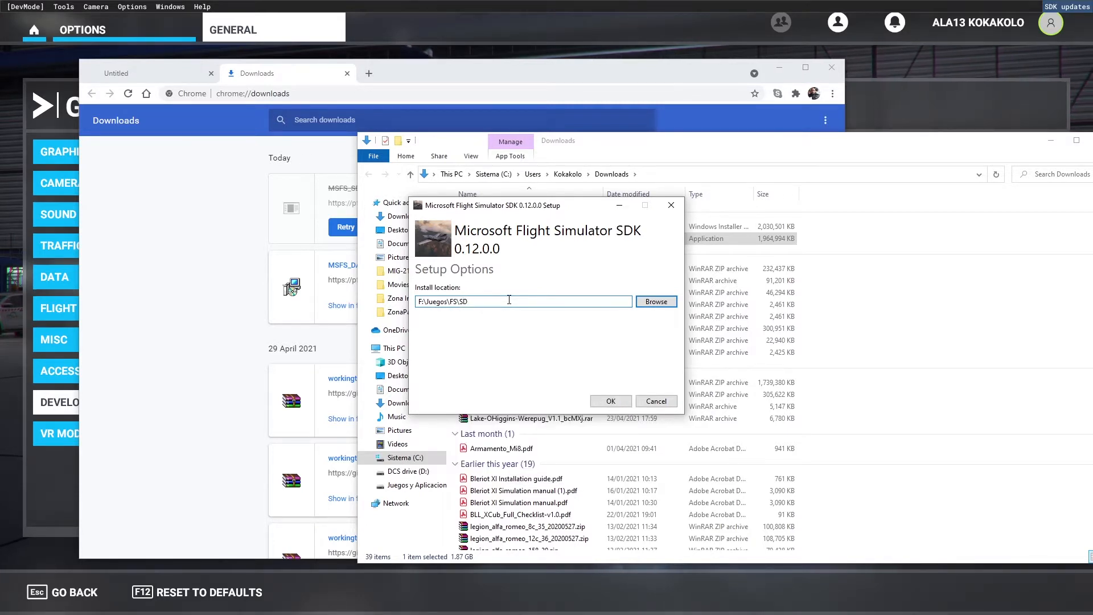
click(611, 402)
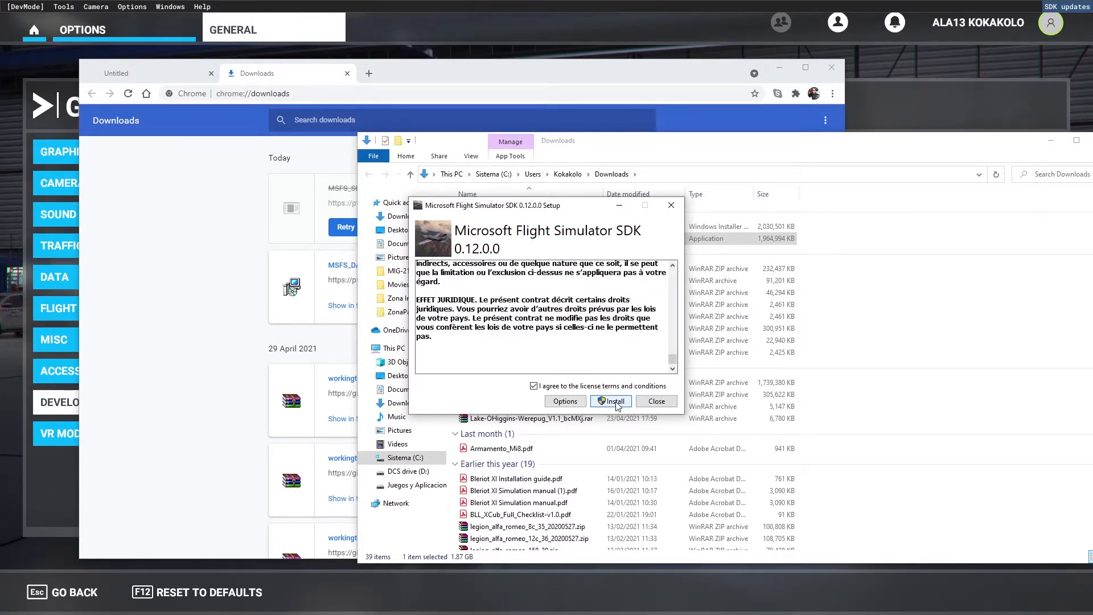
click(614, 401)
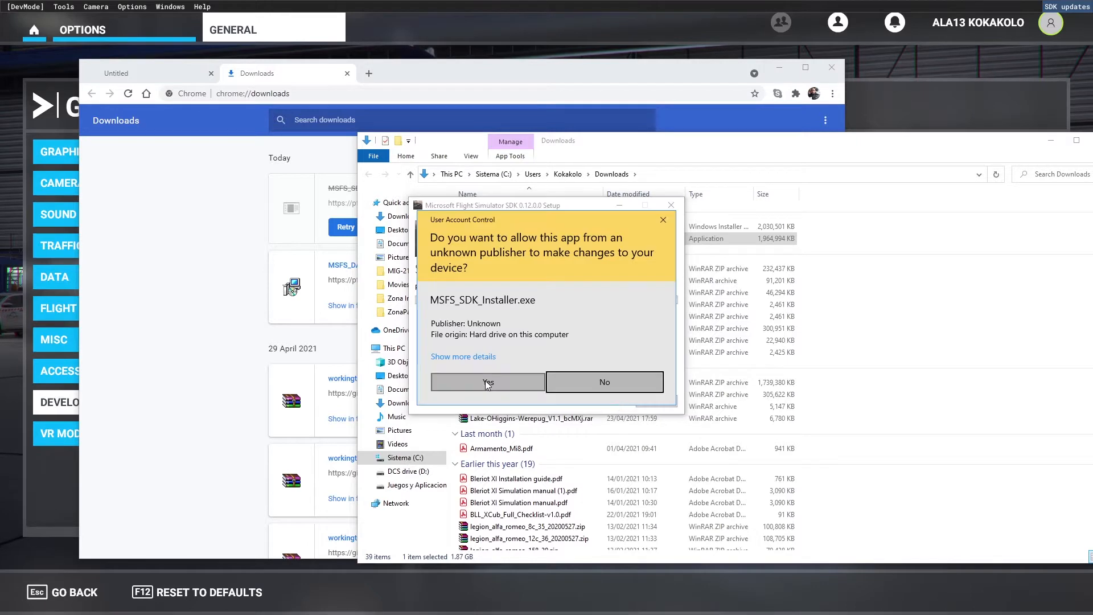
click(488, 382)
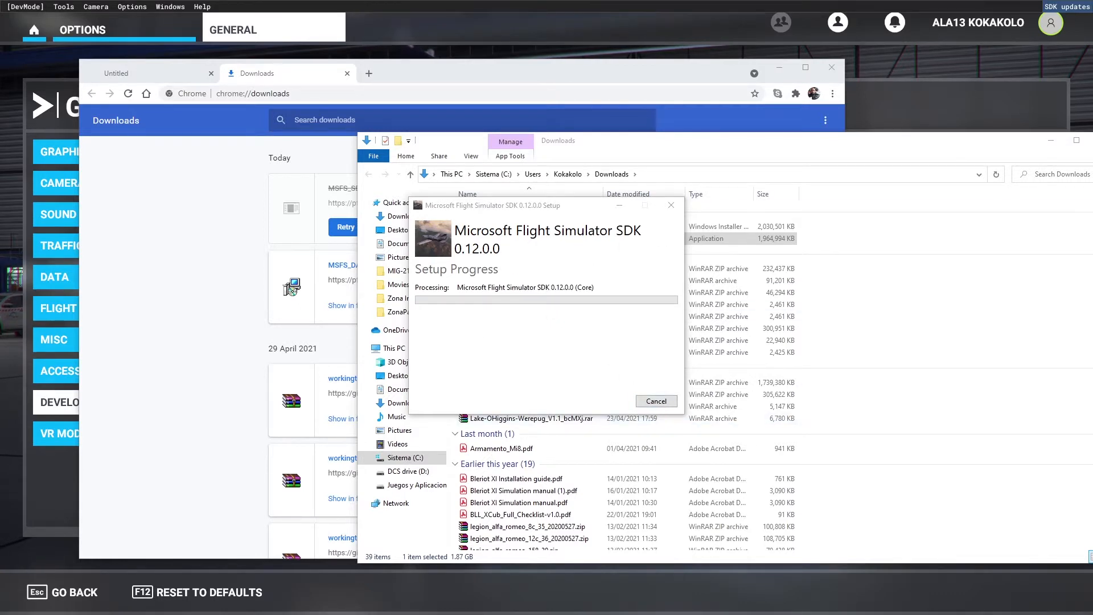
Close the Downloads folder window, leave the General options and quit Flight Simulator to the desktop.
drag(968, 147, 867, 142)
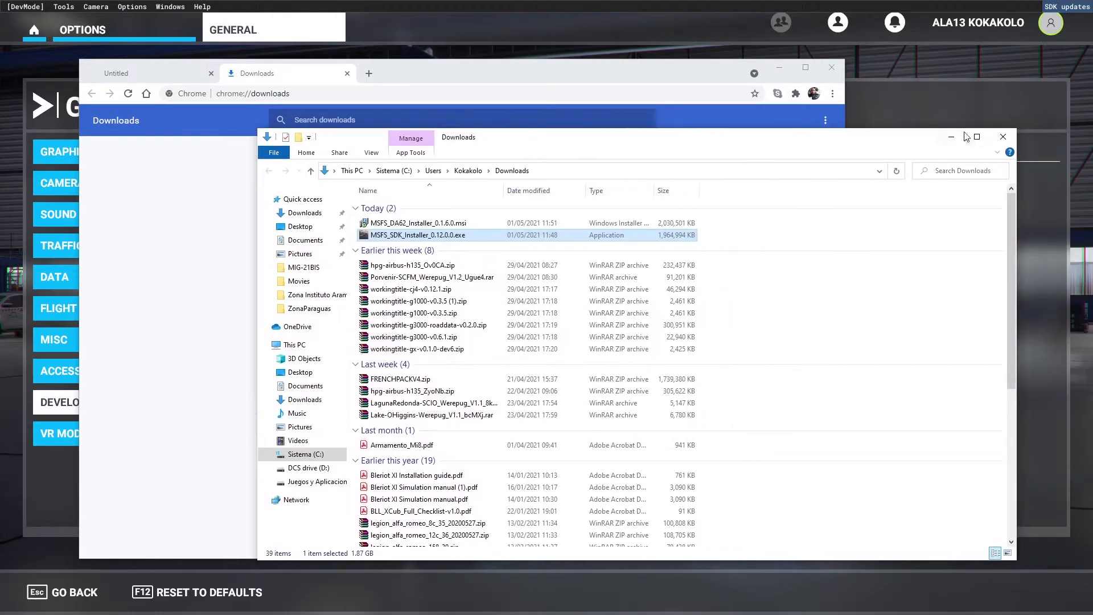
click(1011, 141)
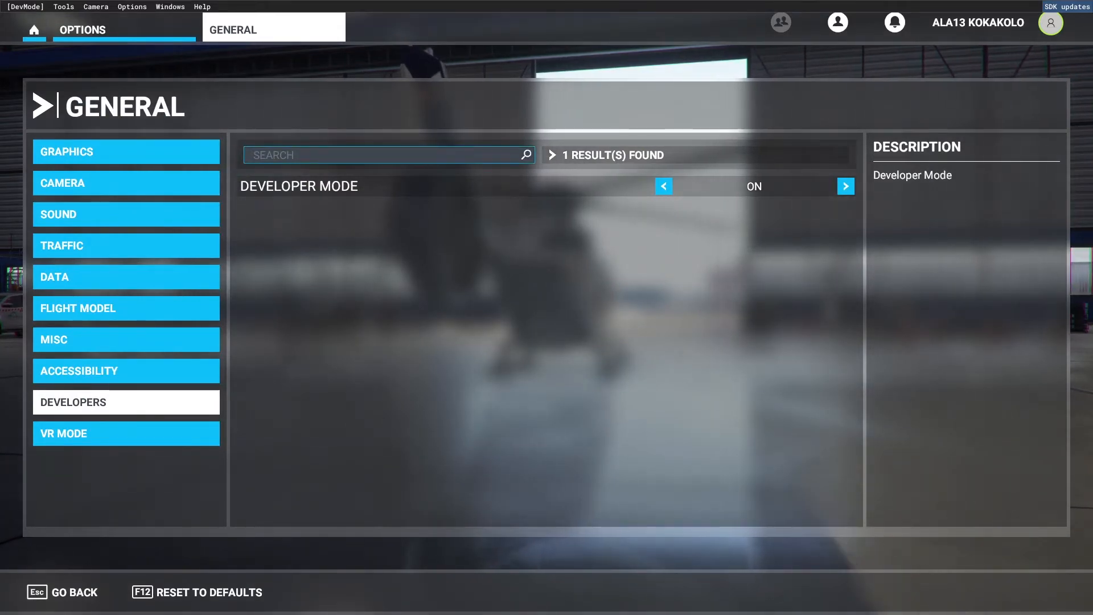
click(74, 592)
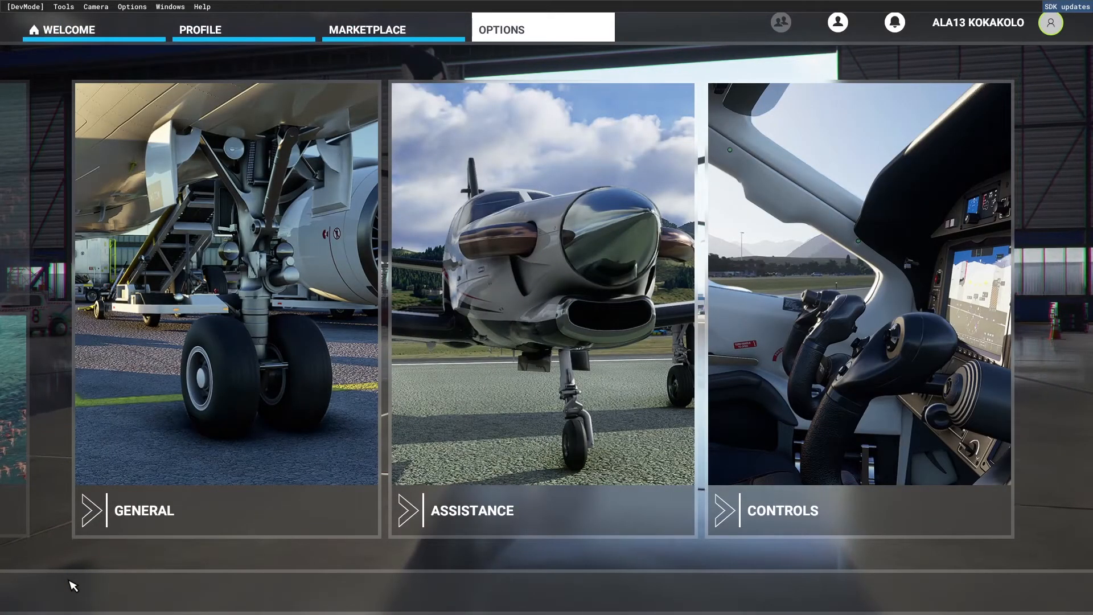
click(59, 30)
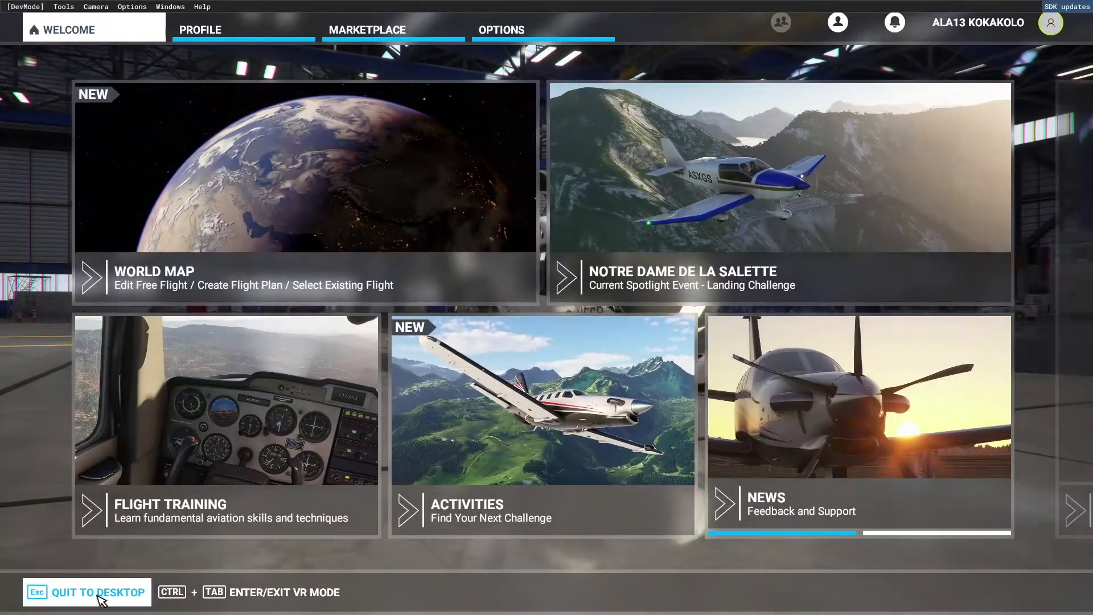
click(98, 595)
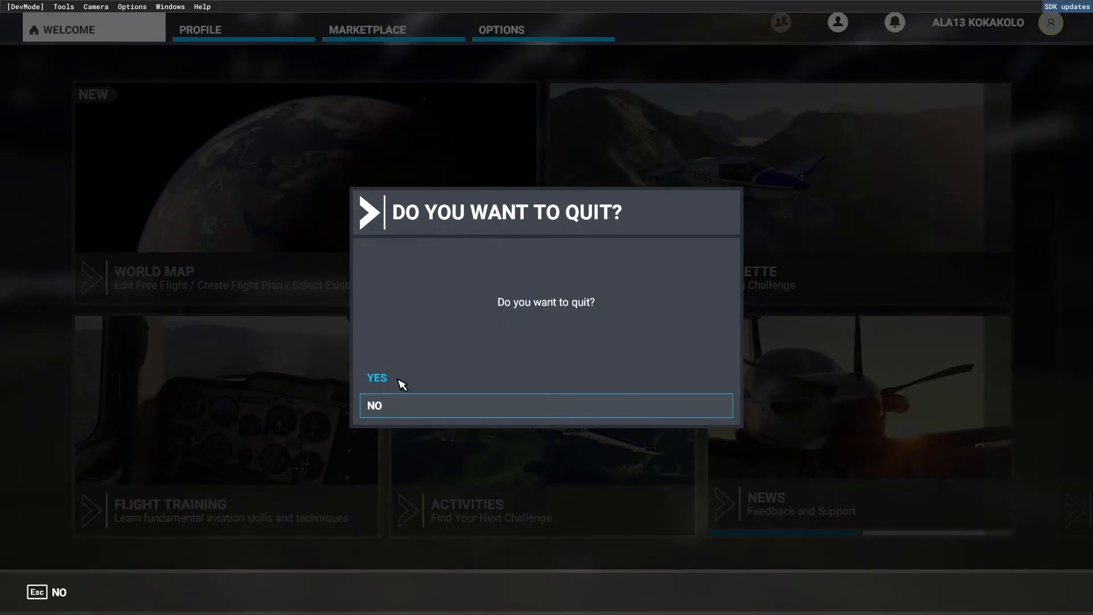
click(383, 378)
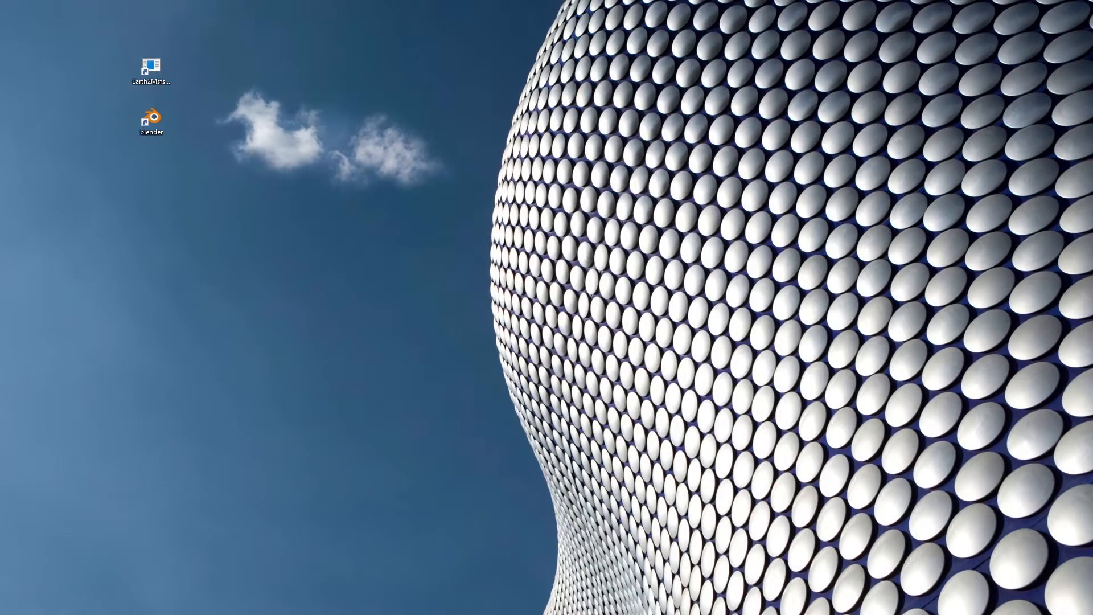
Copy the SimpleScenery sample folder from F:\Juegos\FS\SDK\Samples to the desktop and close the folder window.
key(alt+Tab)
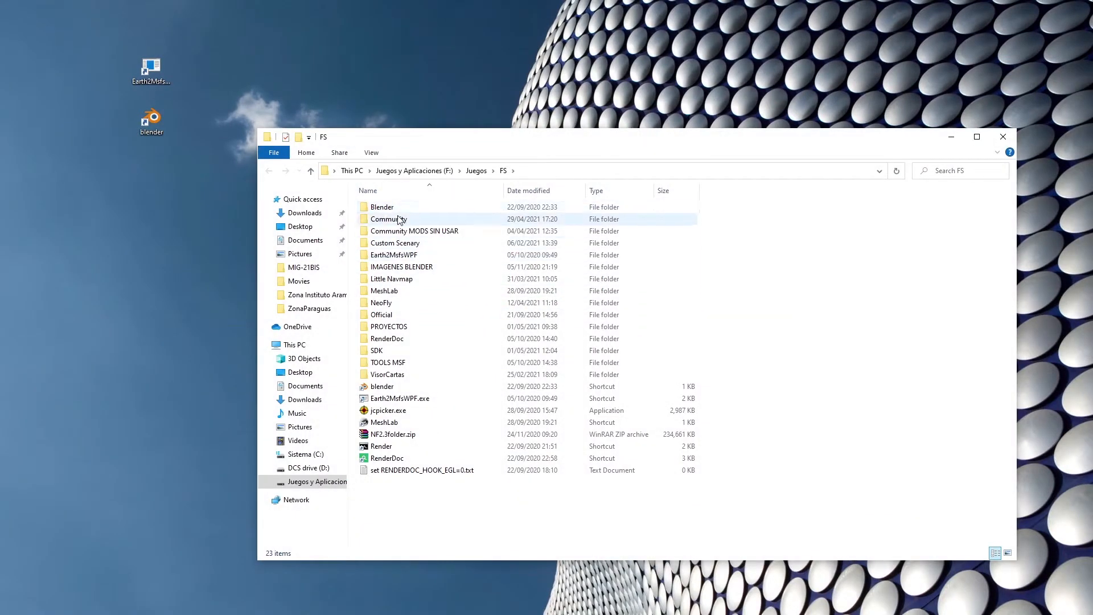
double_click(393, 350)
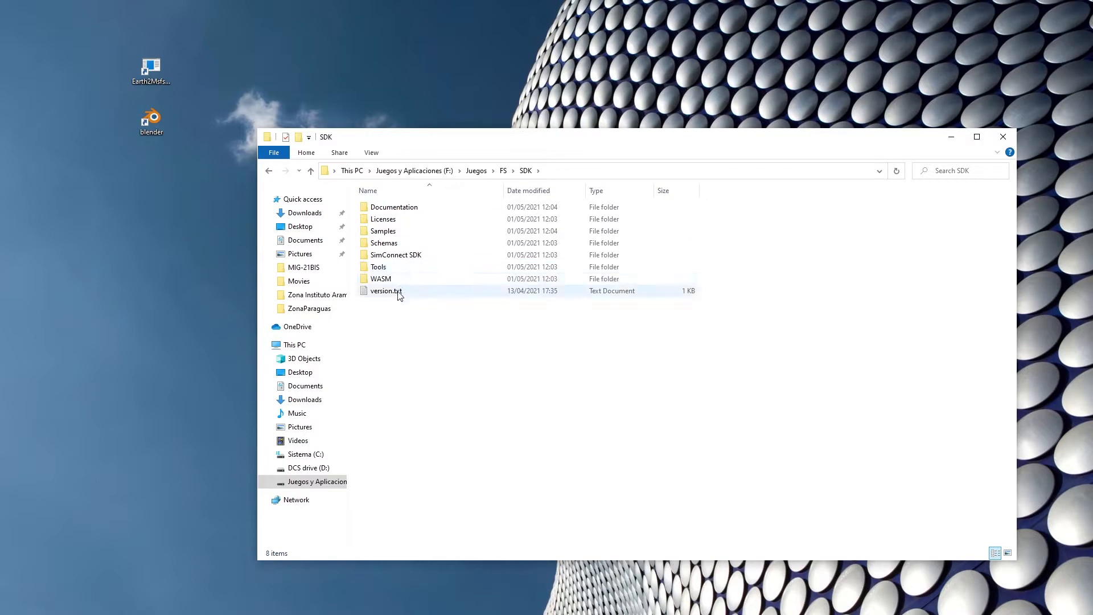
double_click(398, 231)
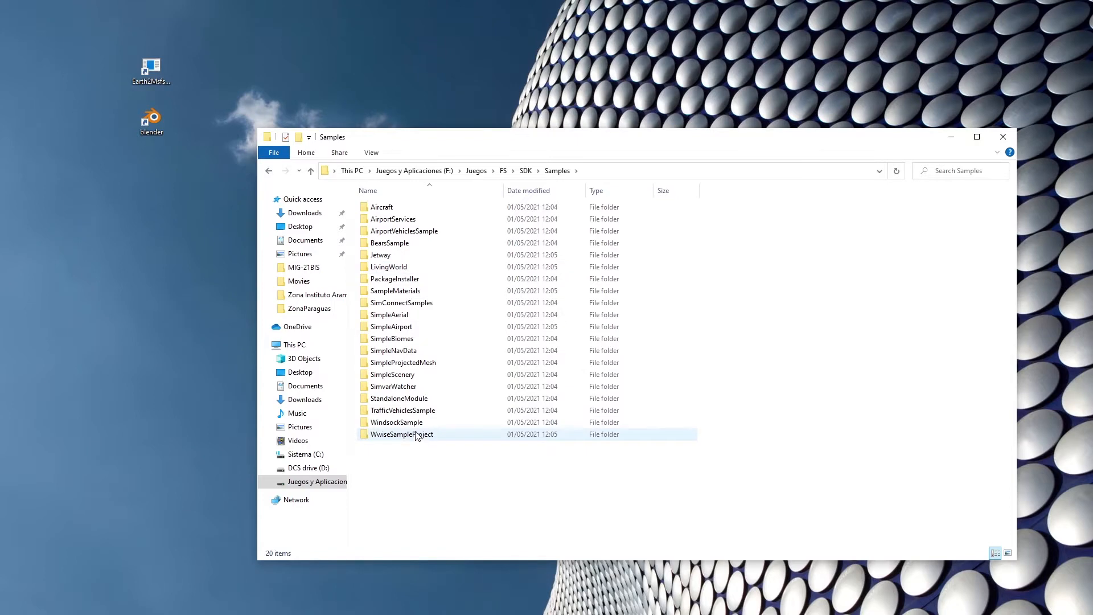
click(404, 375)
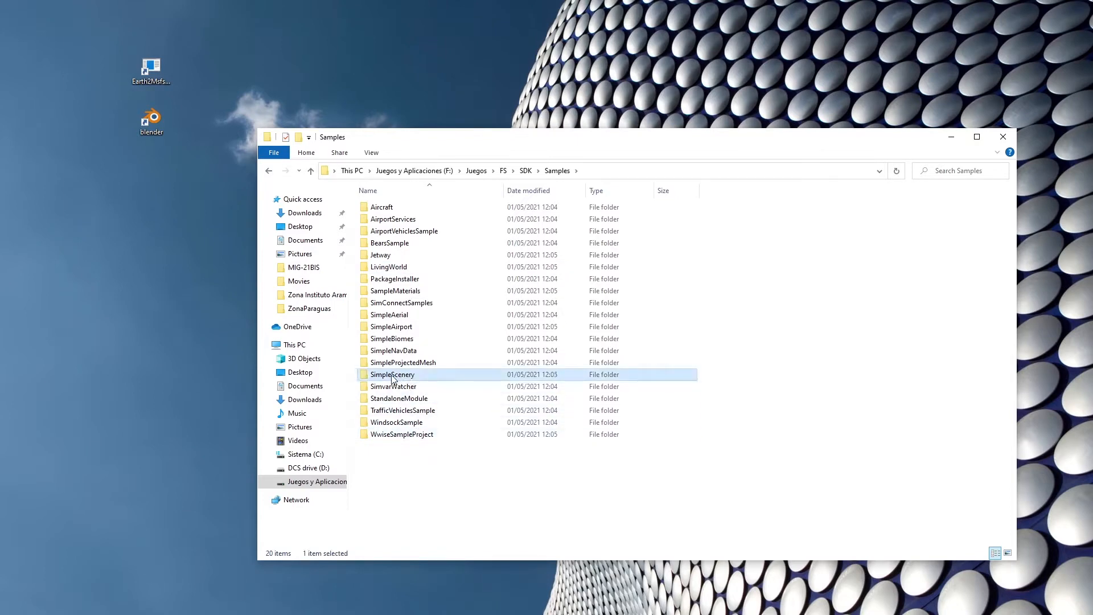
drag(405, 379, 180, 349)
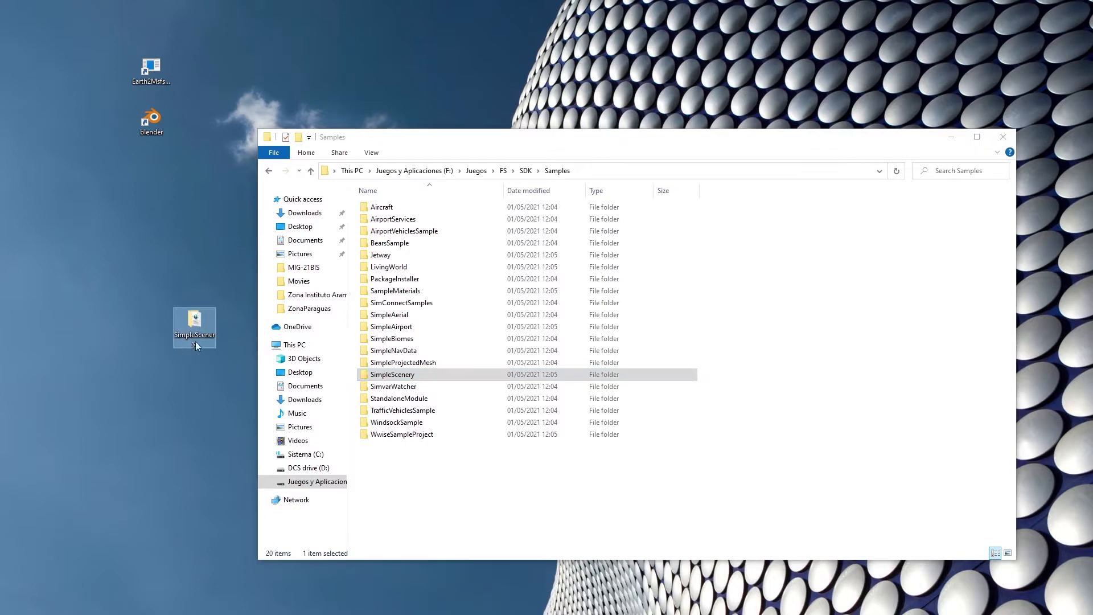
click(1003, 137)
Reposition the copied SimpleScenery folder on the desktop and rename it as Aviles.
drag(242, 208, 241, 208)
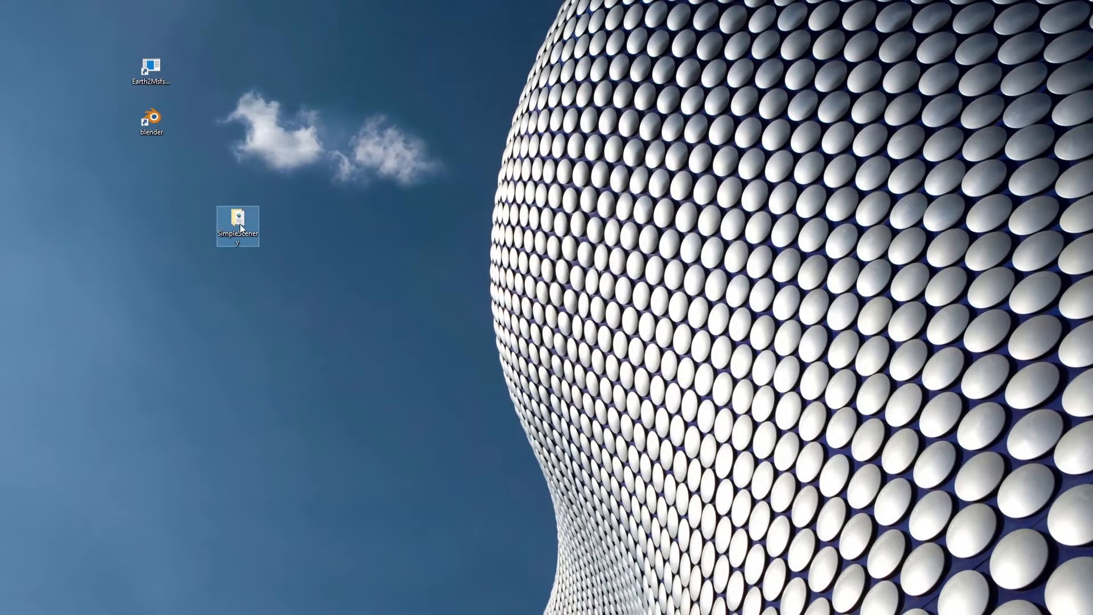
click(241, 234)
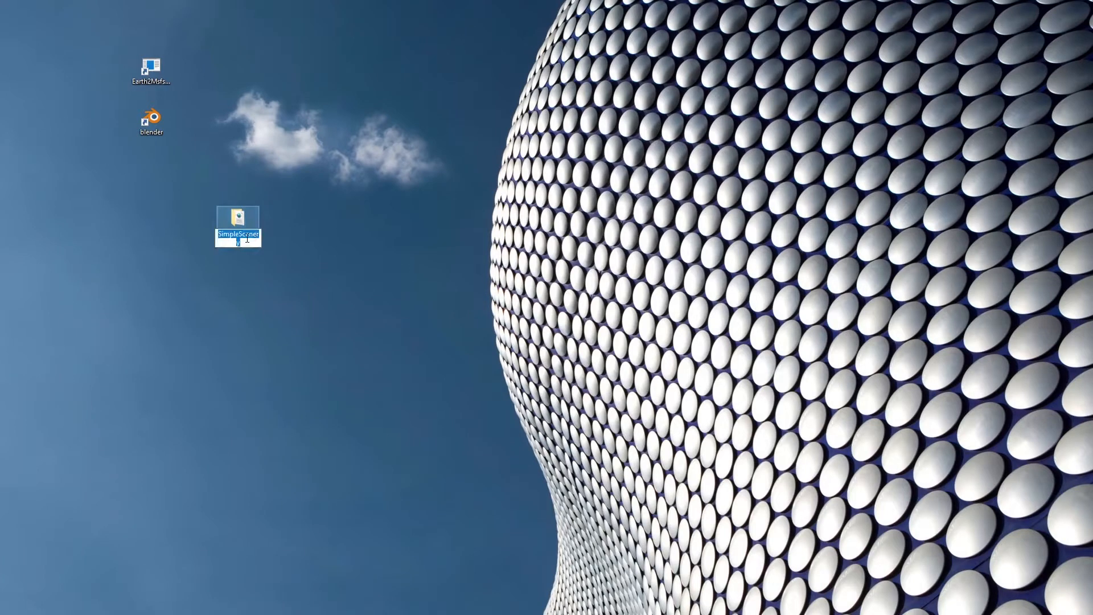
text(Avile)
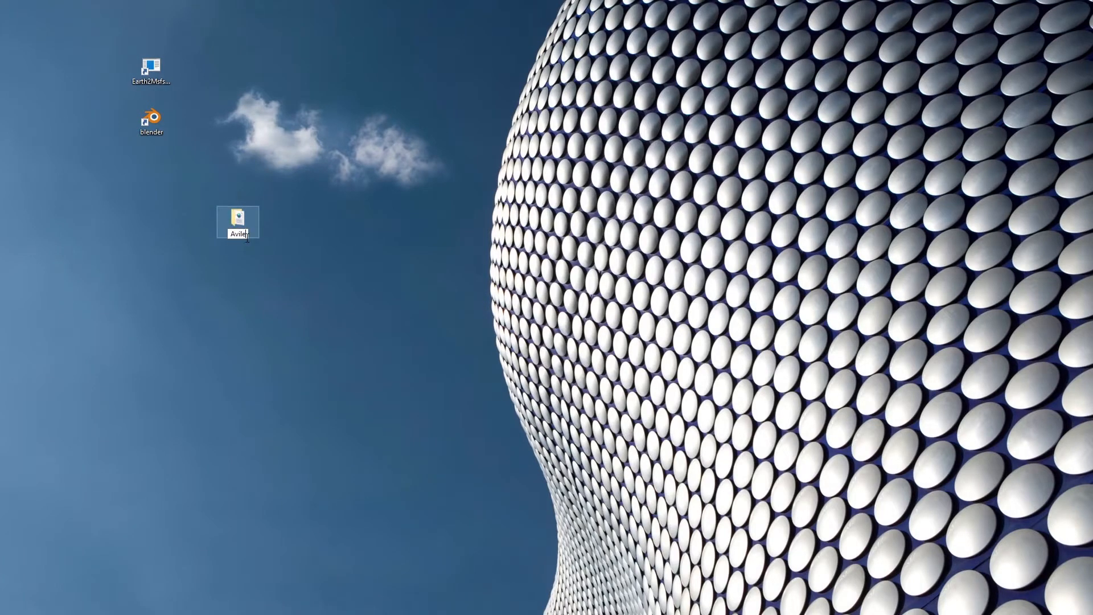
text(s)
click(313, 222)
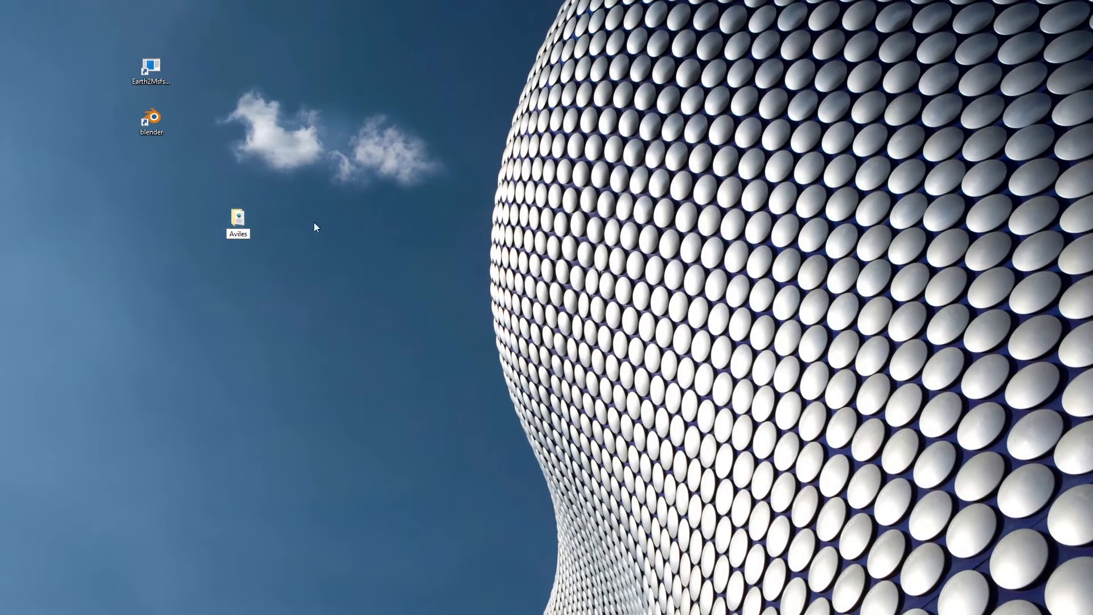
In the PackageDefinitions folder of the Aviles project, rename the mycompany-scenery-simple folder as Aviles.
double_click(244, 217)
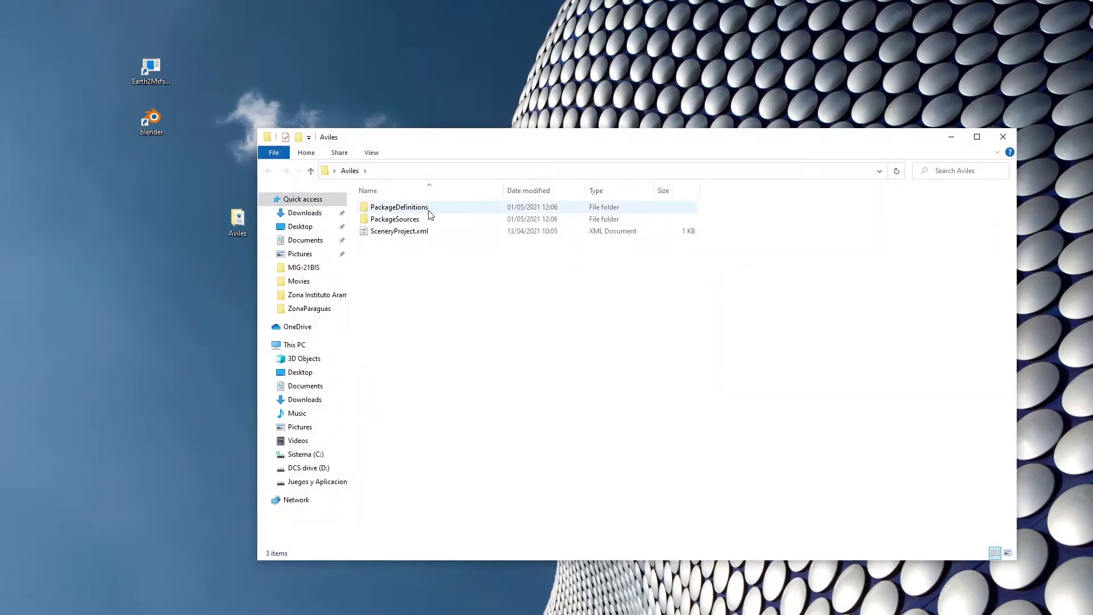
click(397, 211)
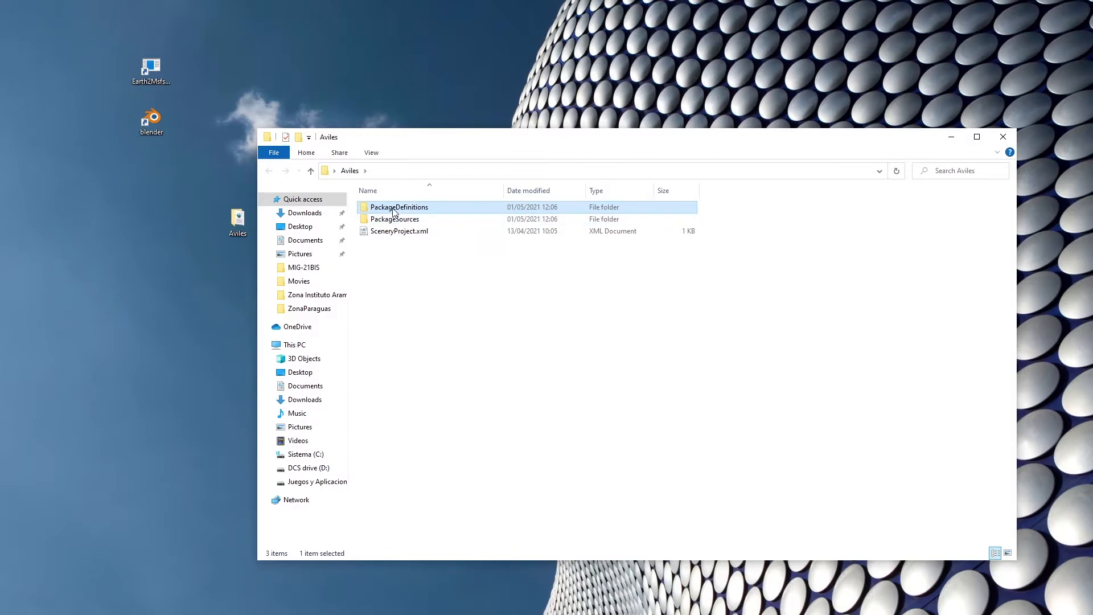
click(397, 219)
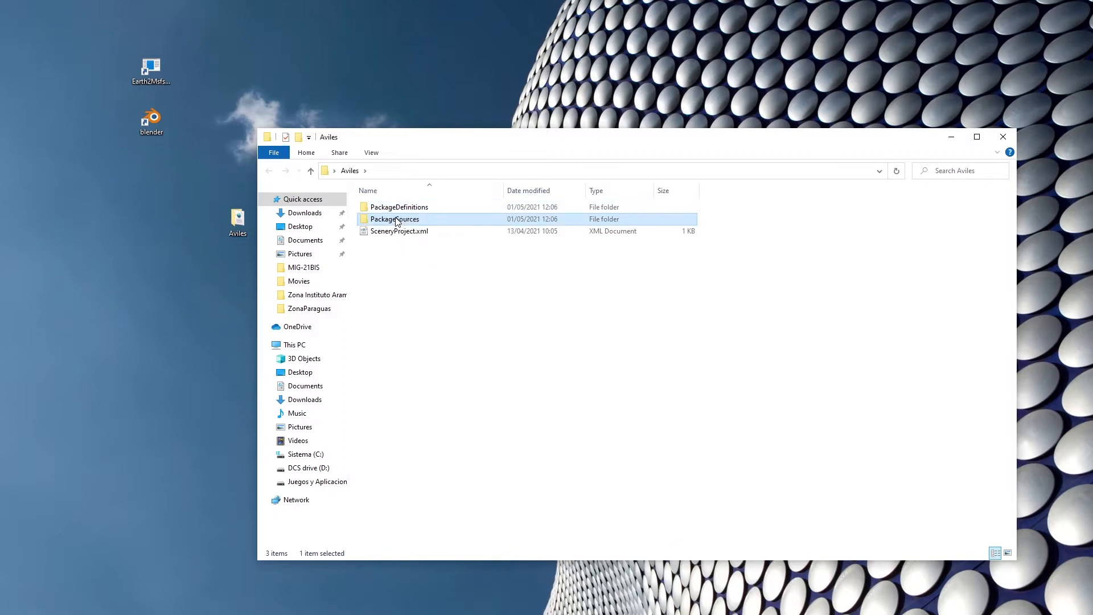
click(415, 209)
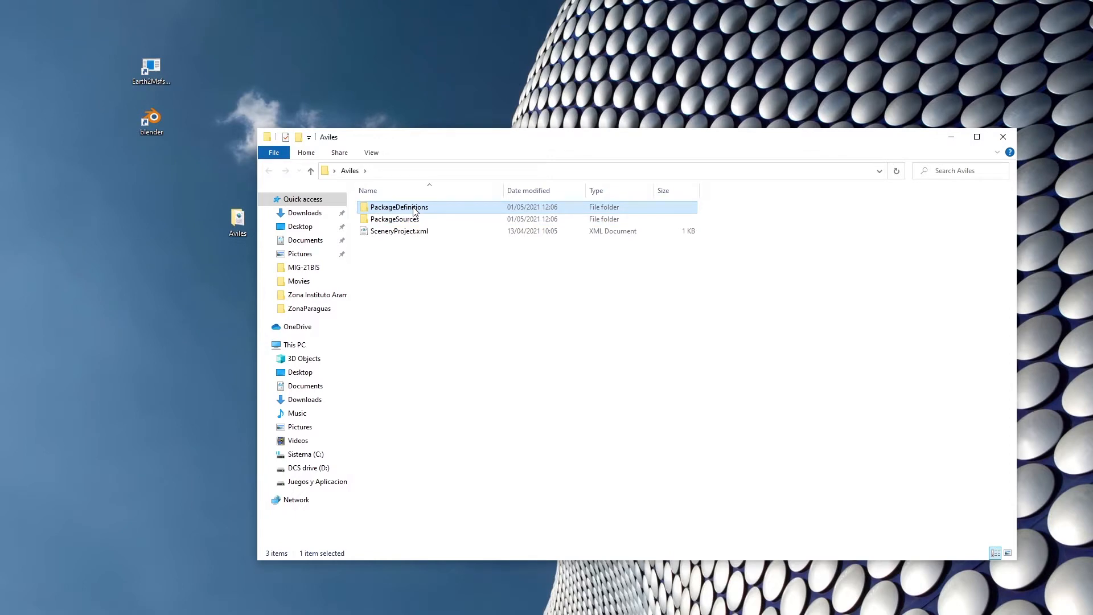
double_click(414, 209)
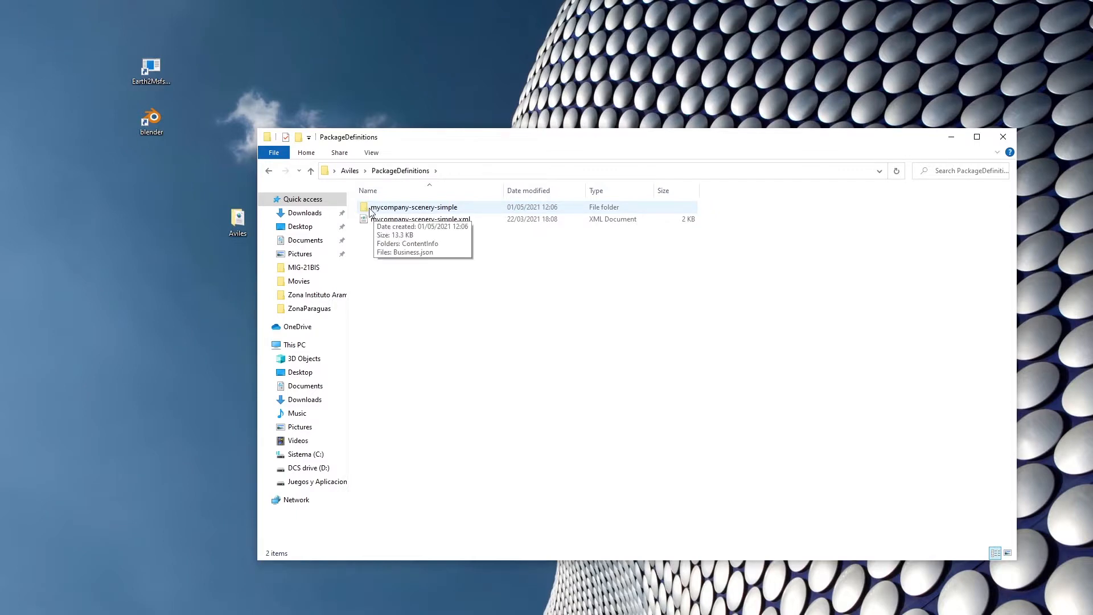
click(438, 210)
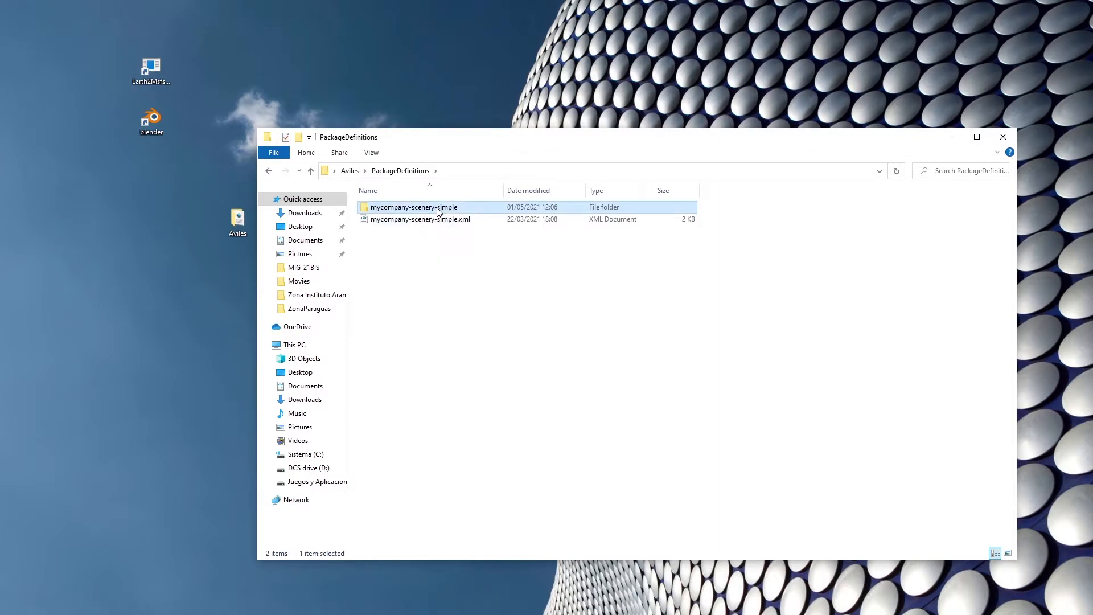
click(438, 209)
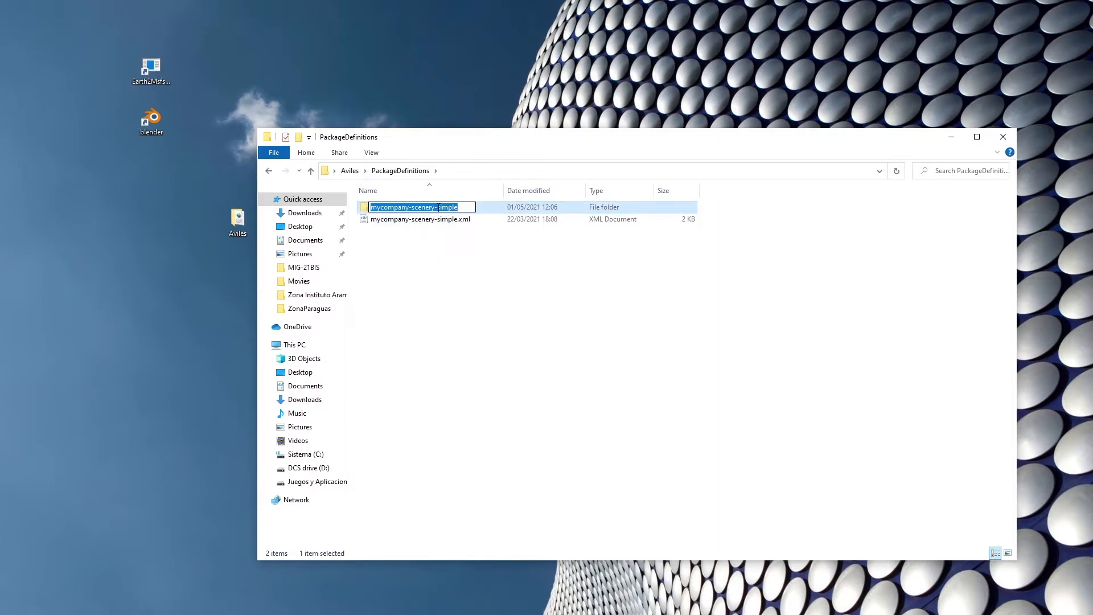
text(Avile)
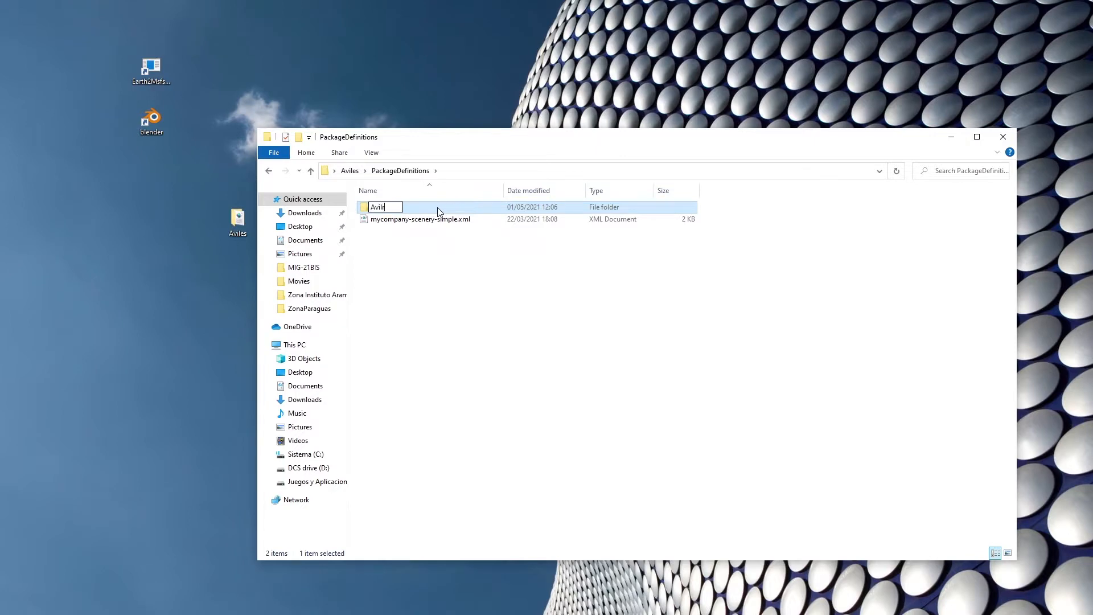
text(s)
click(488, 268)
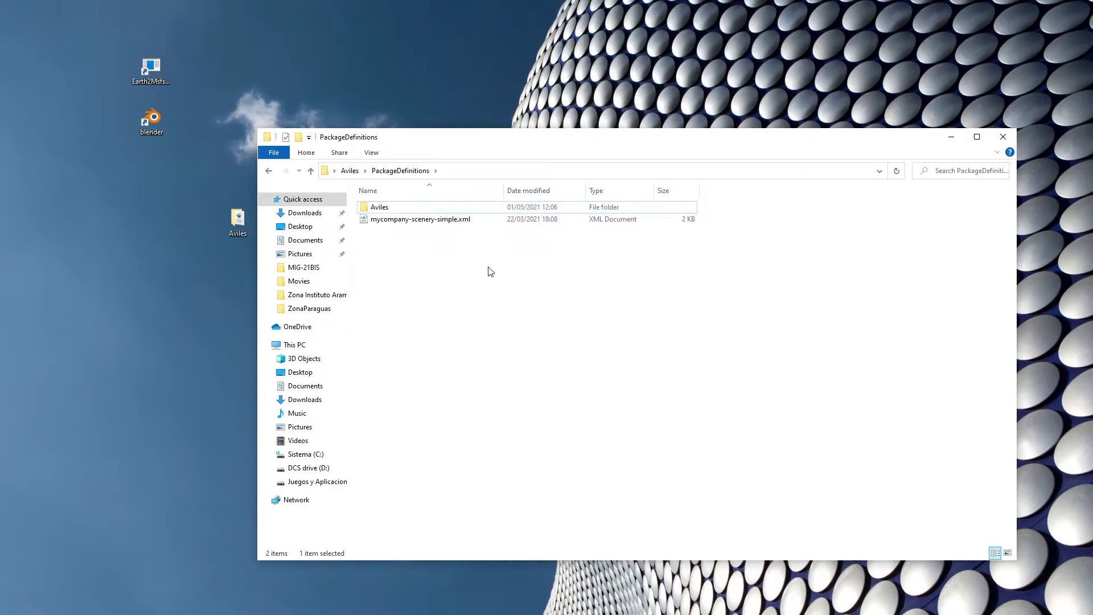
Rename the mycompany-scenery-simple.xml file in PackageDefinitions as Aviles.xml.
click(403, 220)
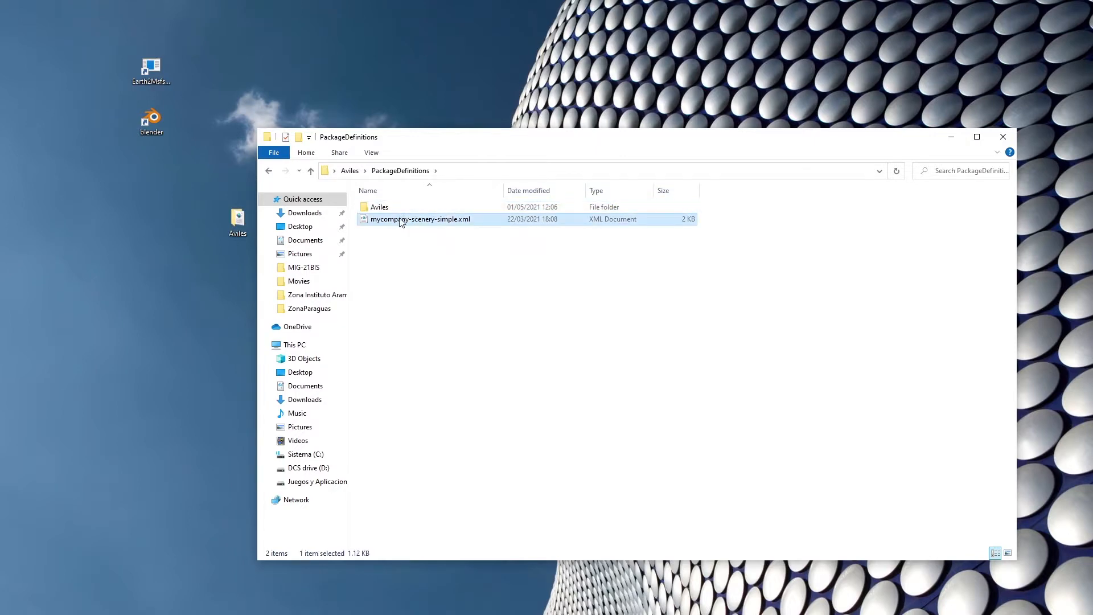
click(401, 220)
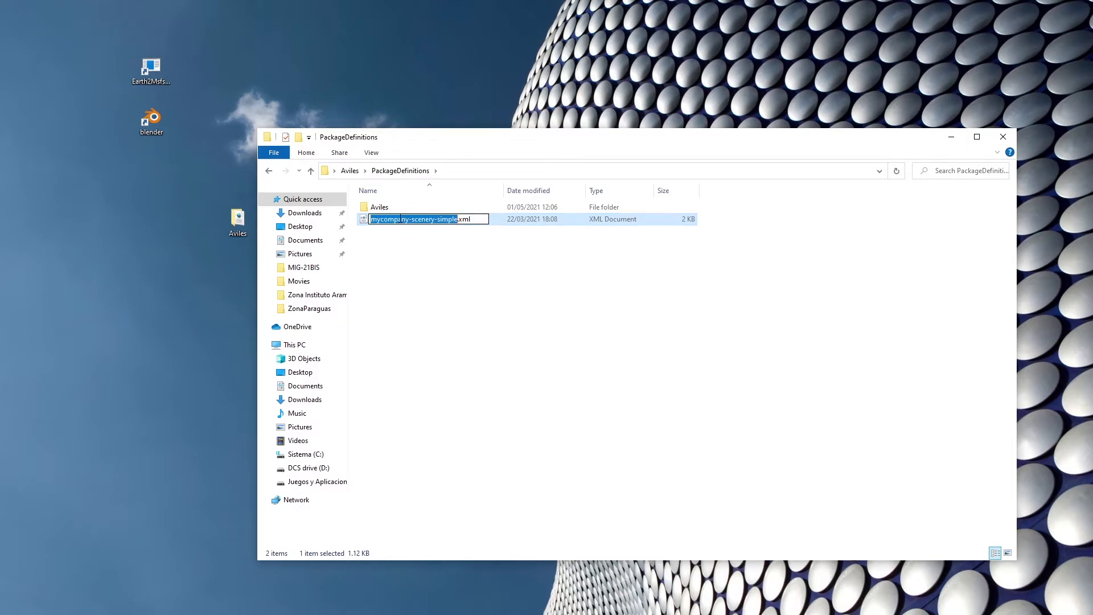
text(Av)
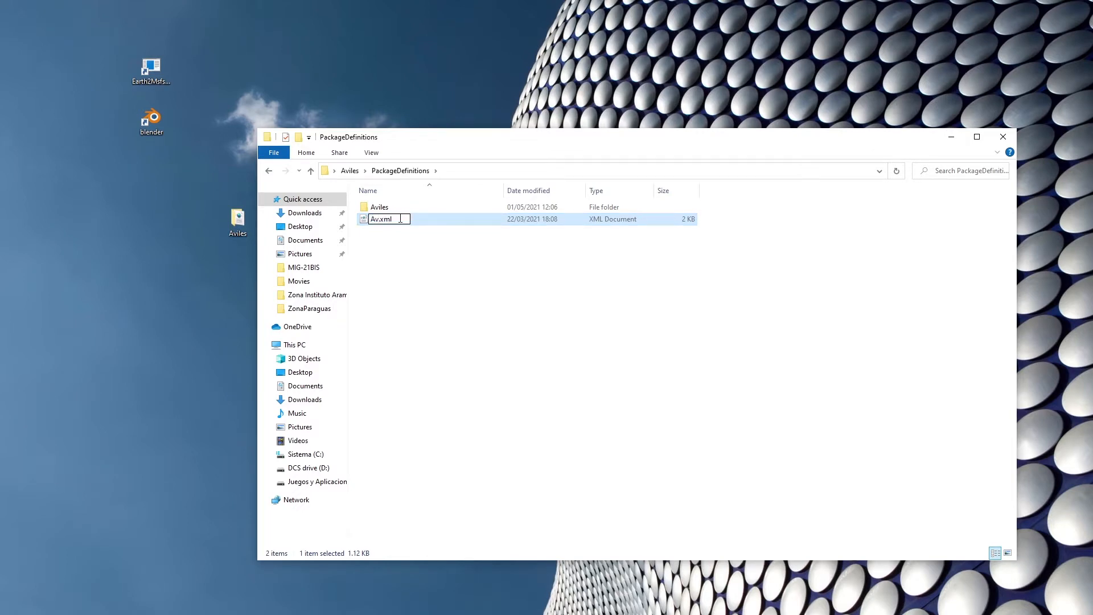
text(iles)
click(413, 278)
Examine the ContentInfo folder inside PackageDefinitions\Aviles and return to PackageDefinitions.
double_click(386, 209)
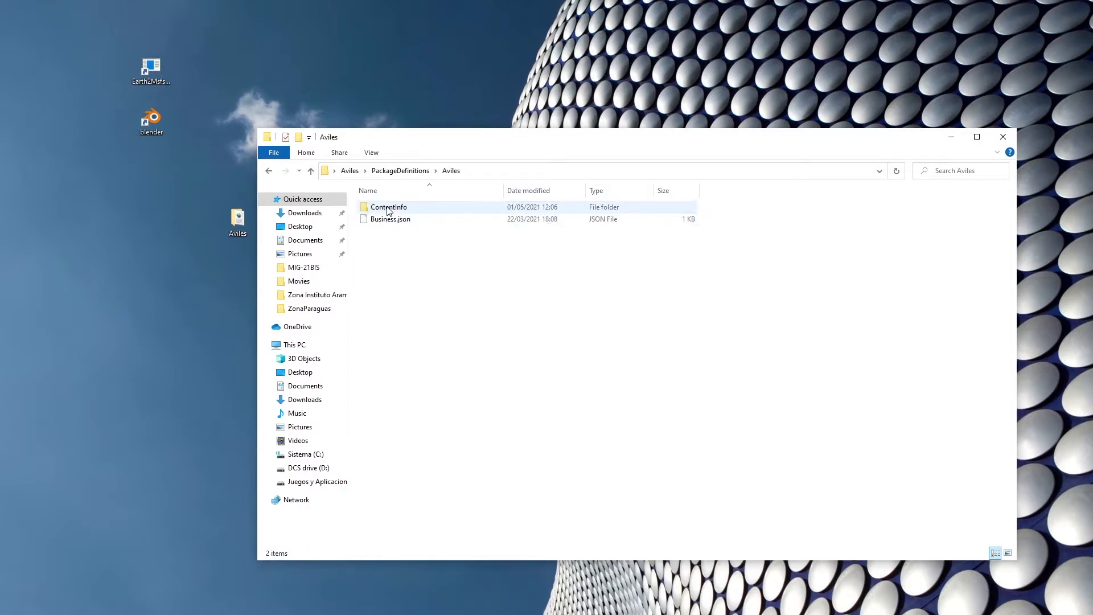
double_click(403, 208)
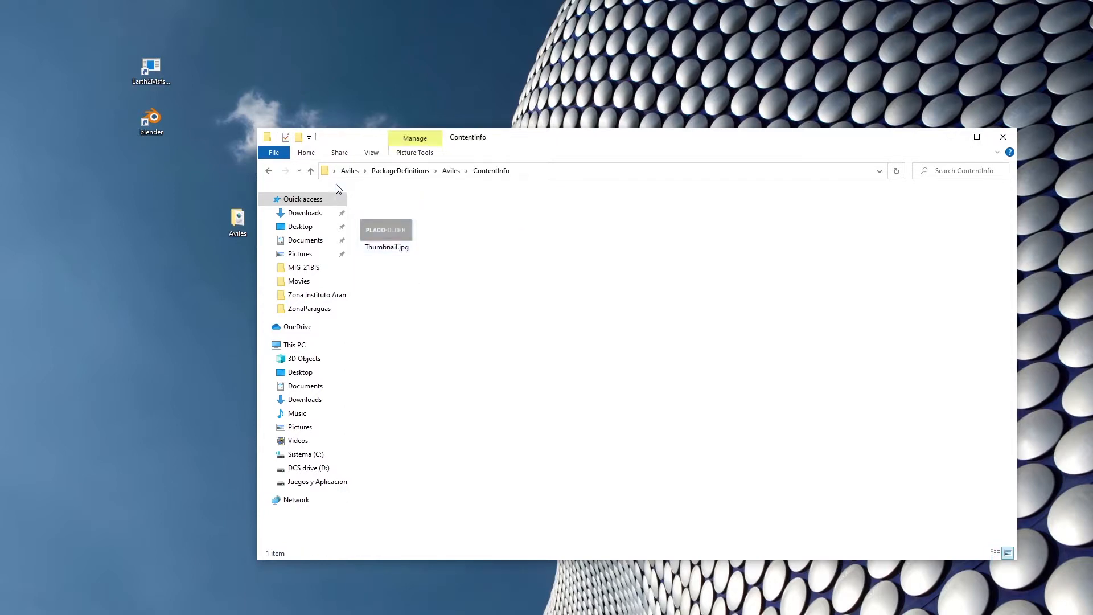
click(269, 171)
click(269, 171)
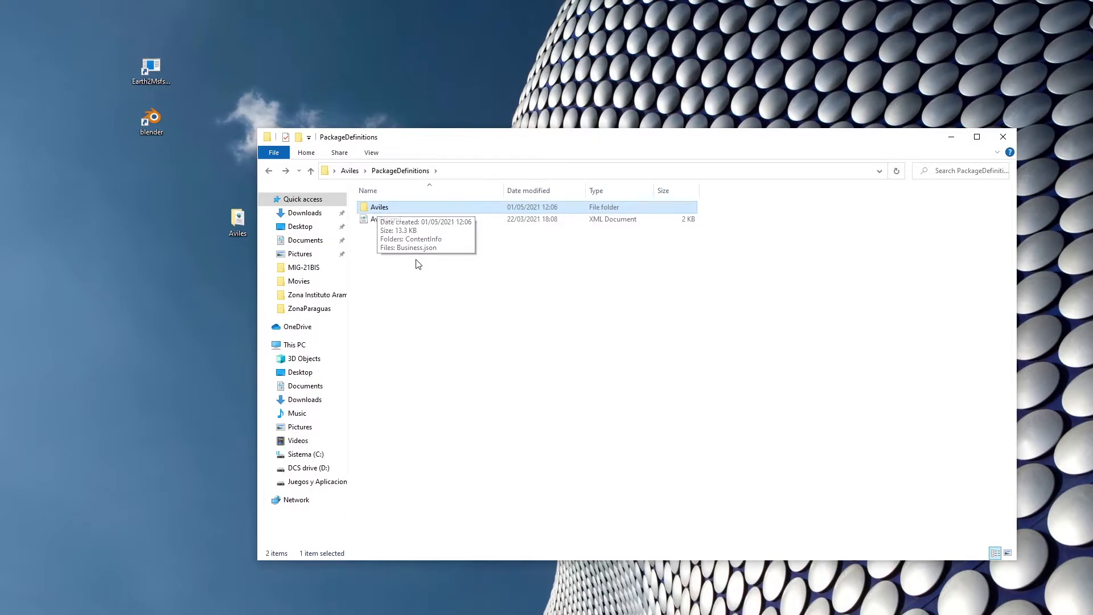
Open Aviles.xml in Notepad++ and change the AssetPackage name on the first line to Aviles.
click(384, 220)
right_click(385, 220)
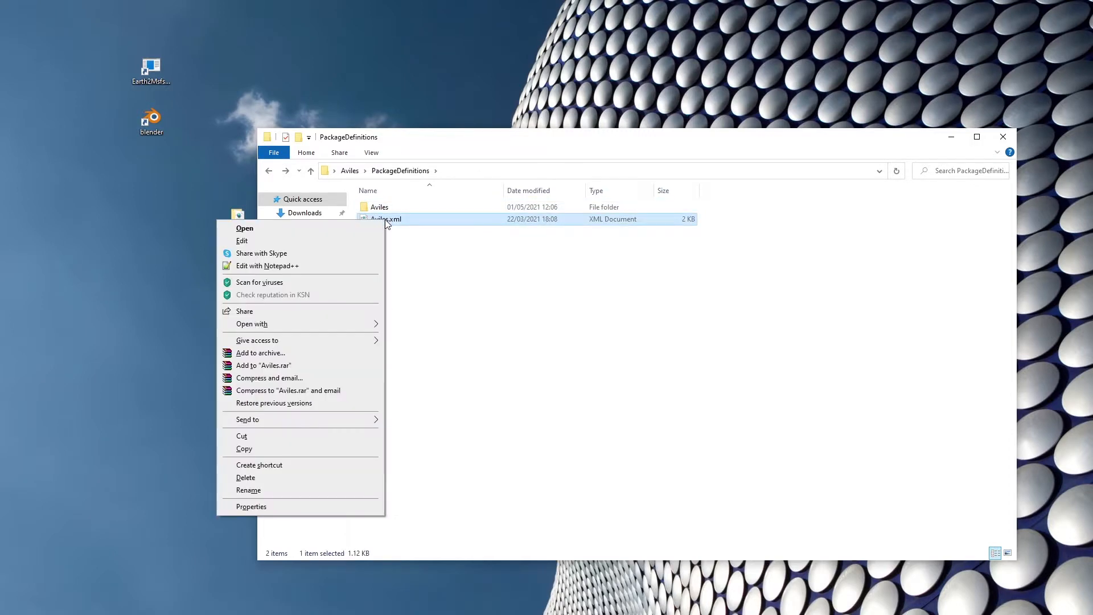
click(281, 265)
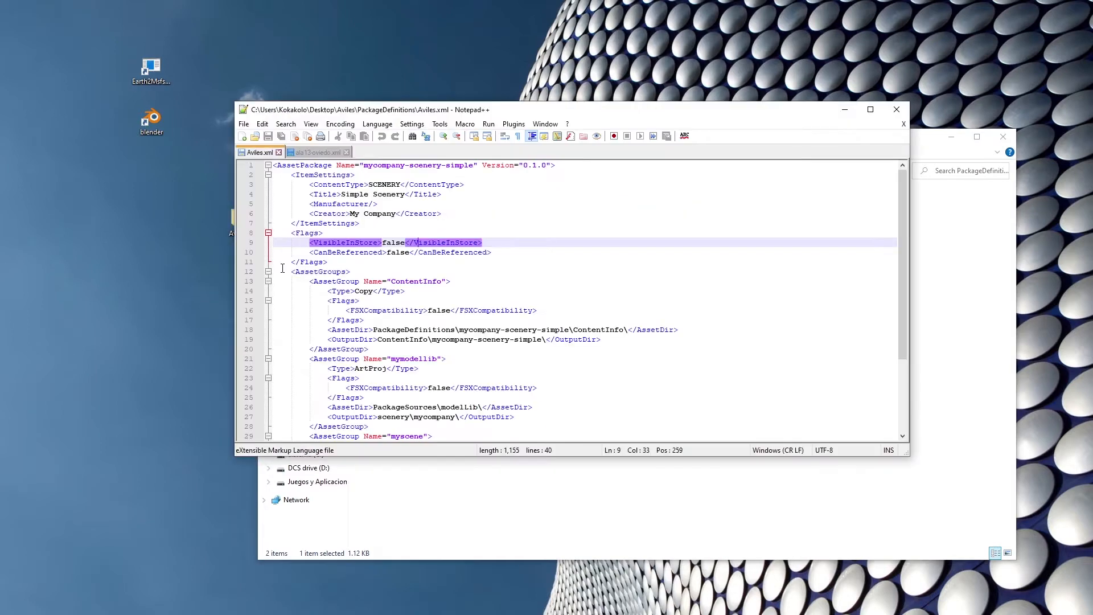
click(439, 304)
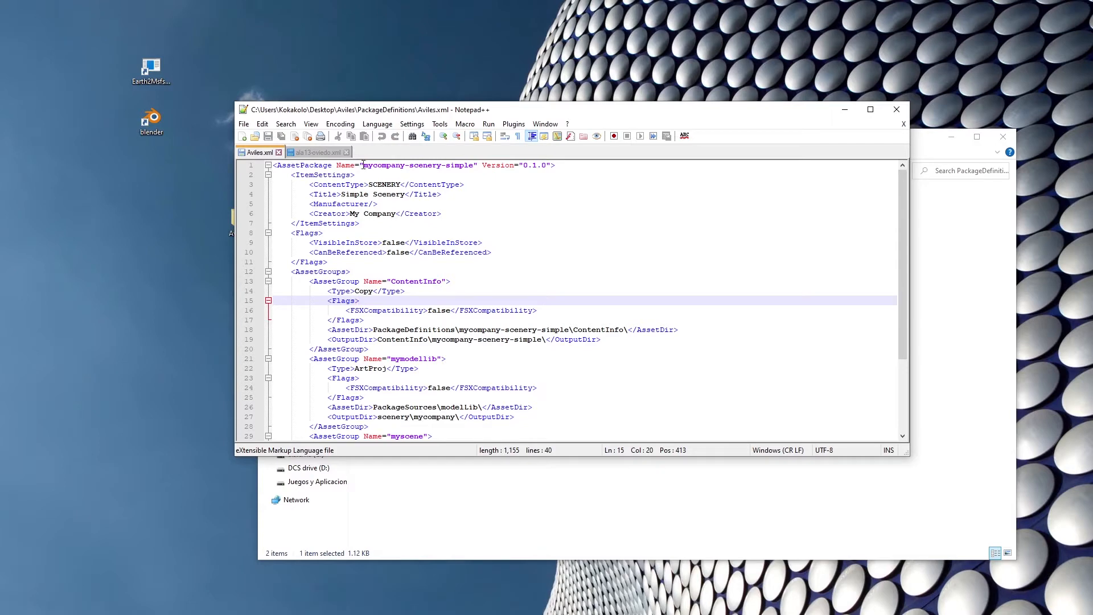
drag(363, 165, 474, 165)
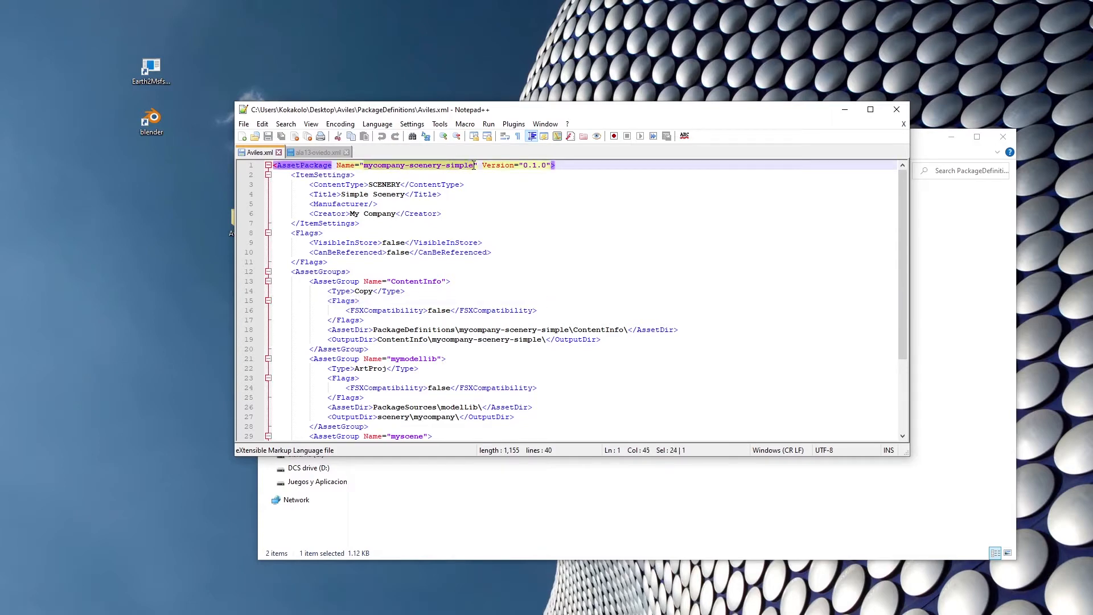
text(Aviles)
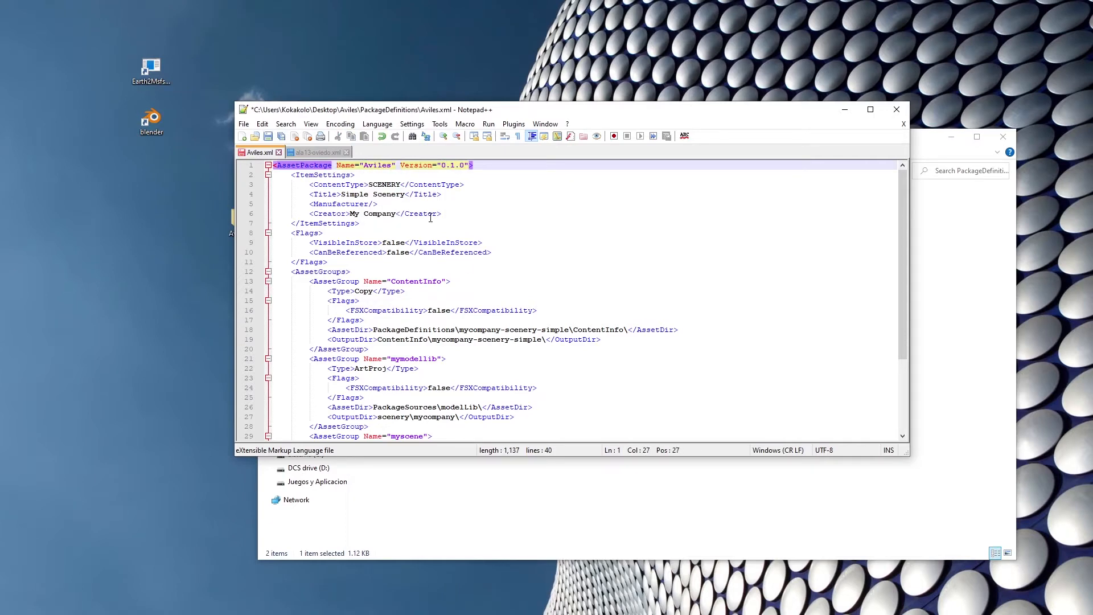
In the ContentInfo asset group of Aviles.xml, set the AssetDir path to PackageDefinitions\Aviles\ContentInfo\.
click(431, 216)
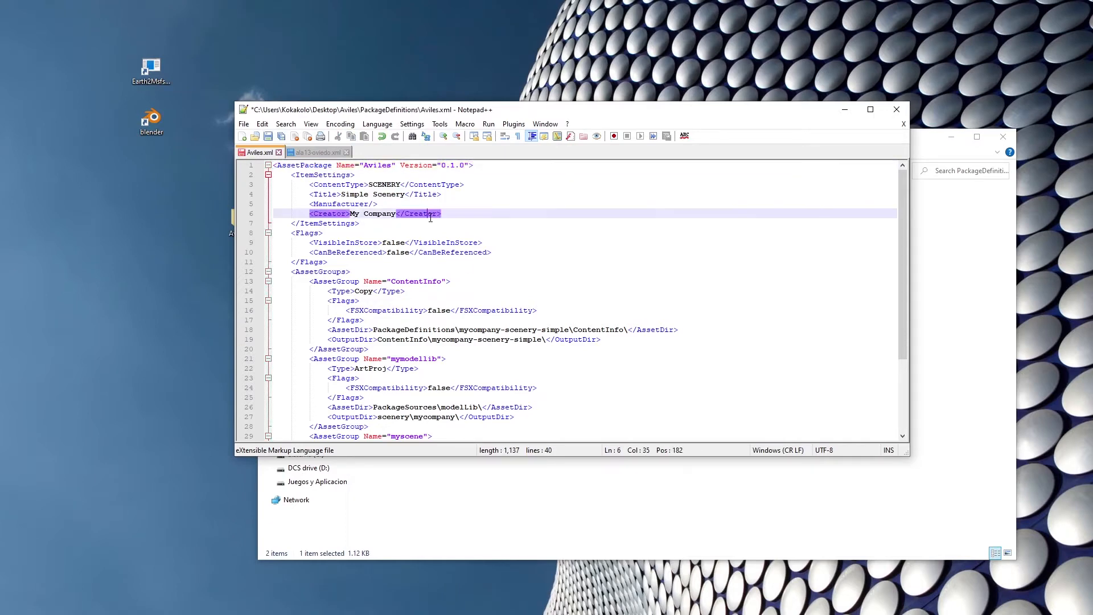
click(361, 330)
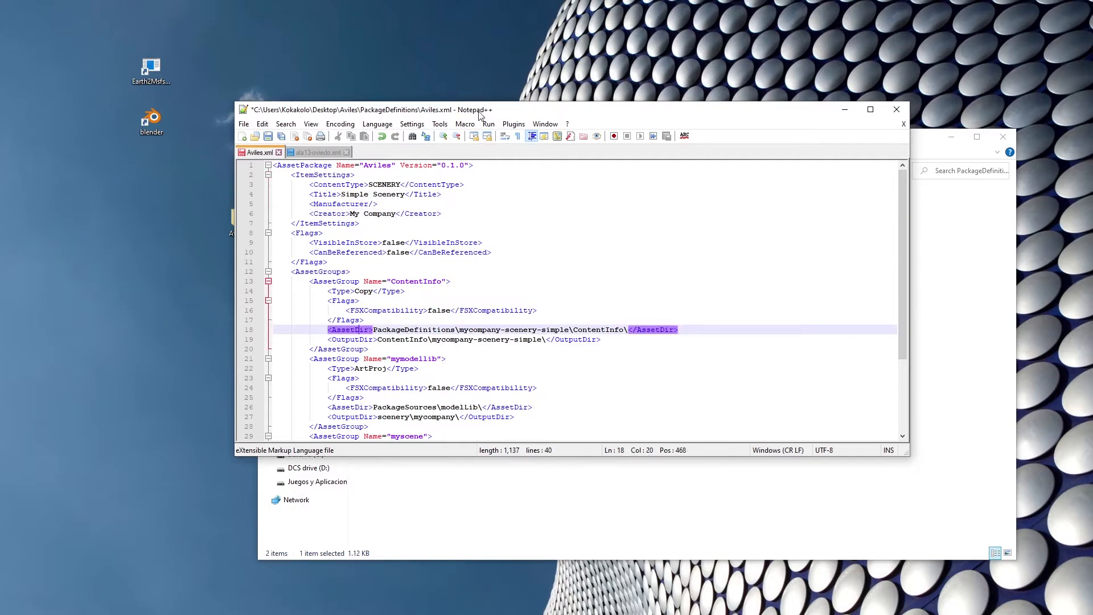
drag(479, 114, 726, 115)
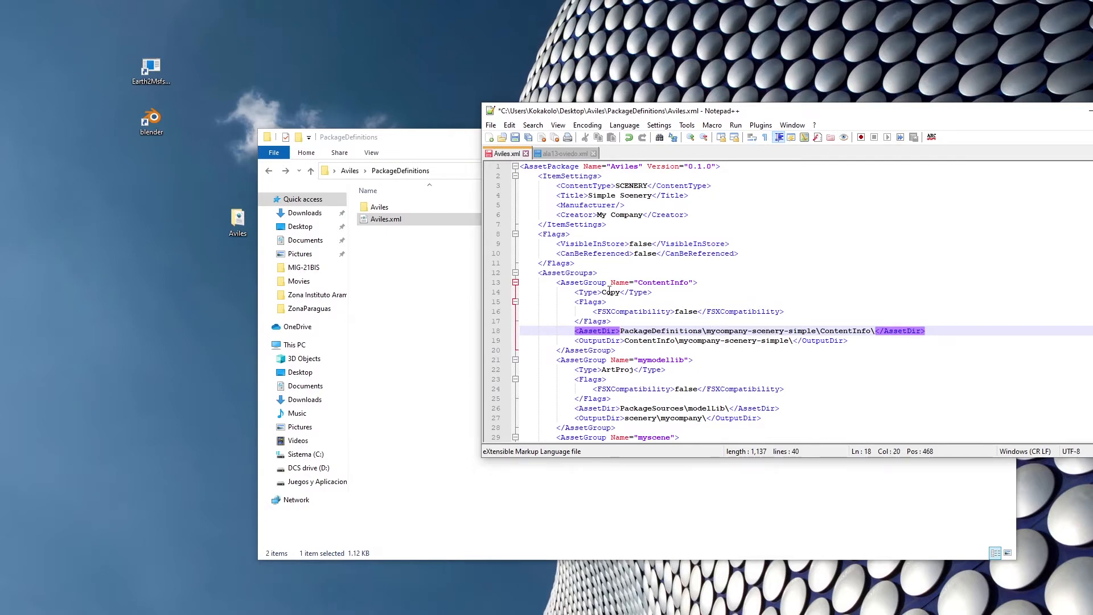
click(717, 330)
drag(706, 331, 817, 334)
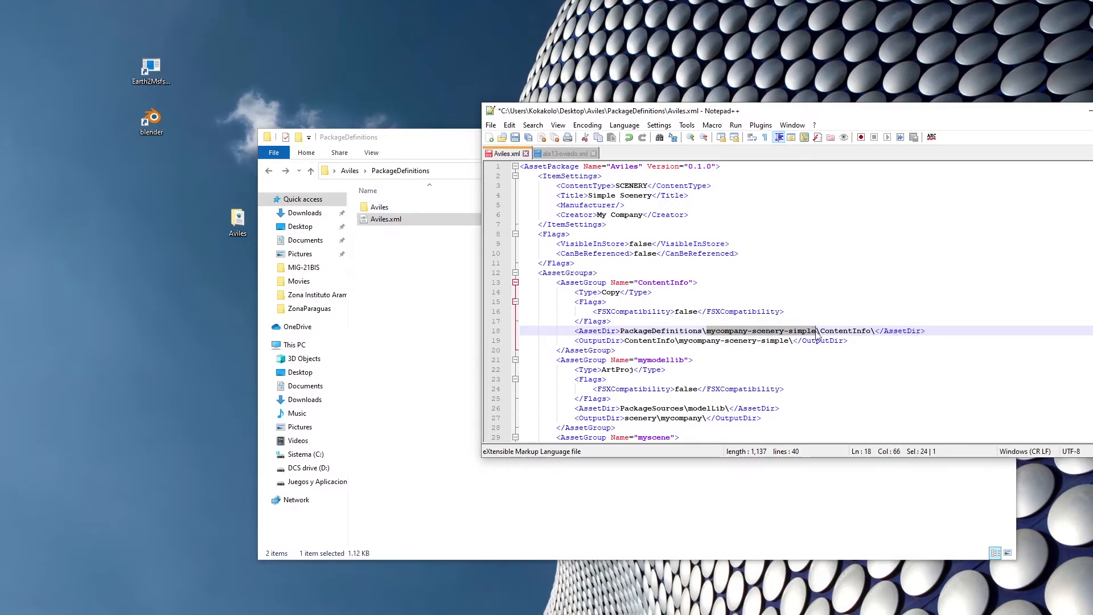
text(Avil;es)
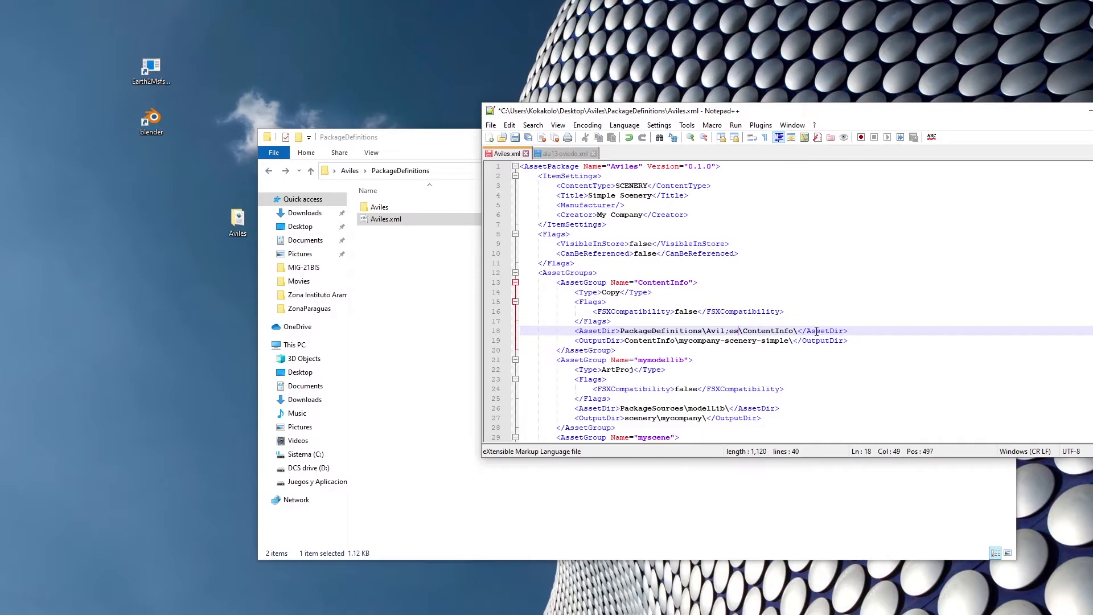
key(Delete)
Set the OutputDir path of the ContentInfo asset group to ContentInfo\Aviles\.
key(Down)
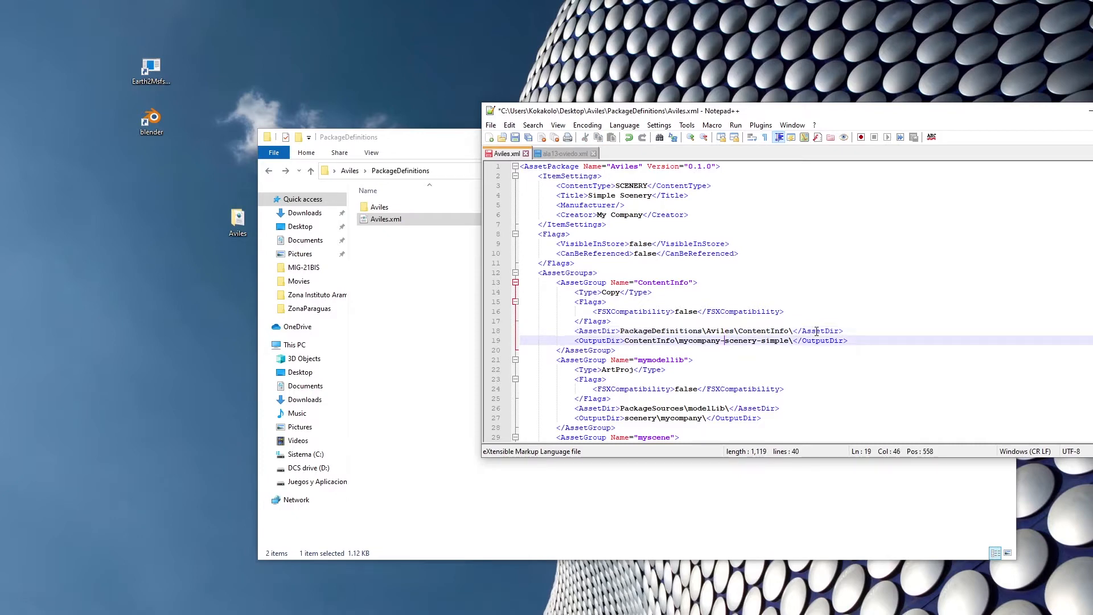
click(680, 340)
drag(680, 340, 791, 346)
text(Aviles)
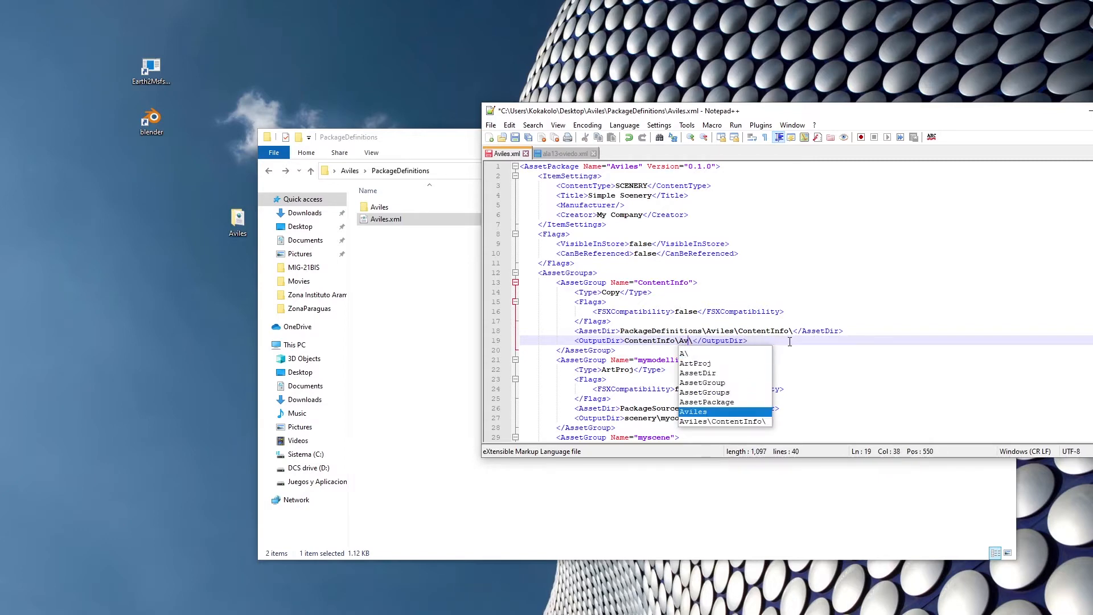
click(790, 342)
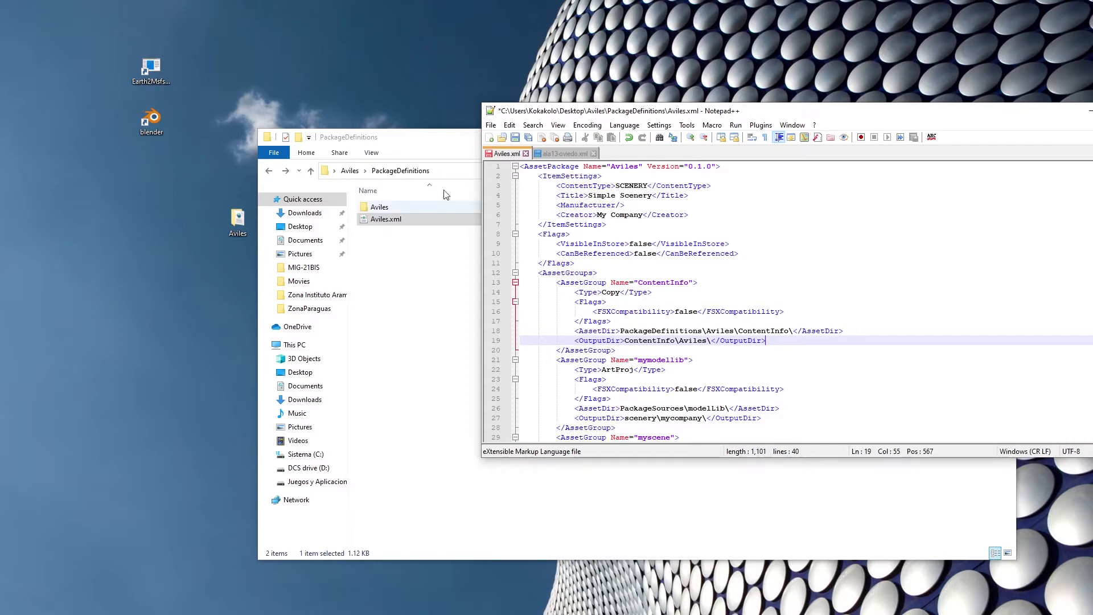
Check the ContentInfo folder inside PackageDefinitions\Aviles against the edited paths and return to Aviles.xml in Notepad++.
double_click(391, 207)
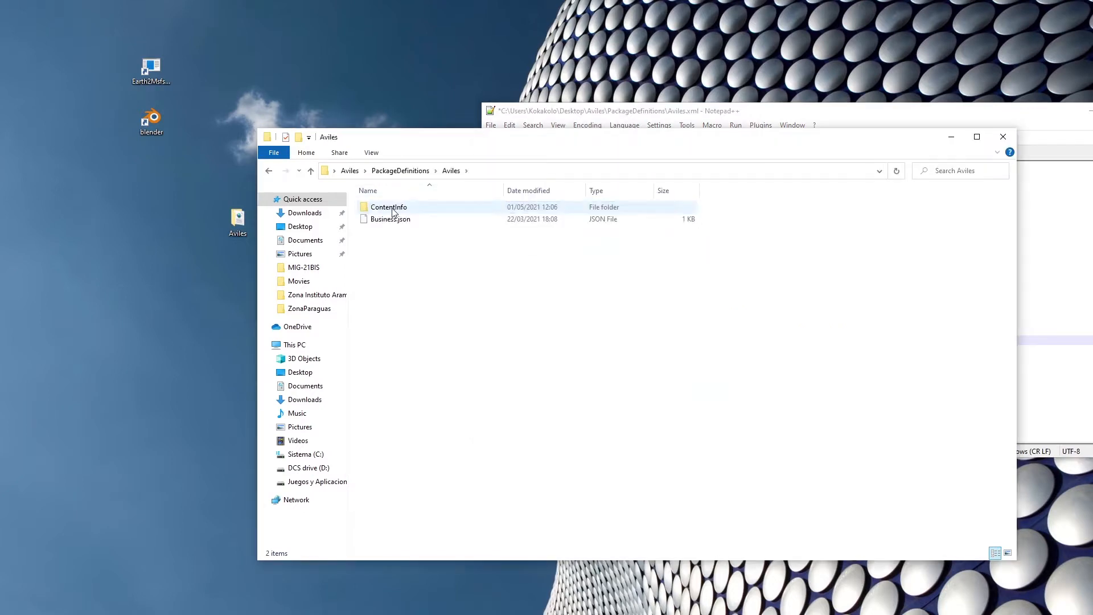
double_click(391, 207)
click(269, 171)
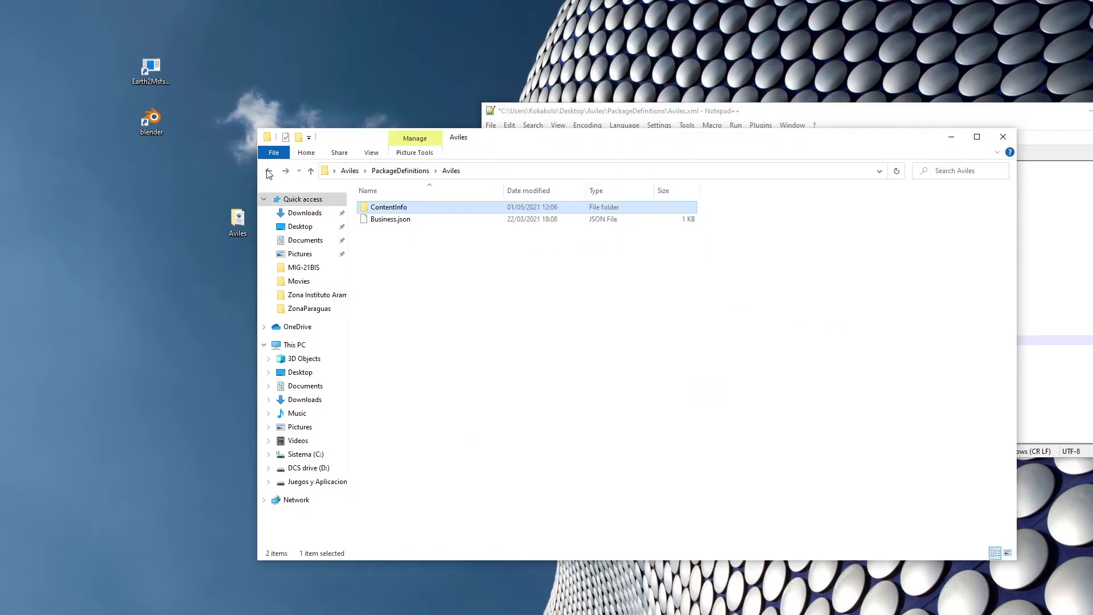
click(269, 171)
click(678, 113)
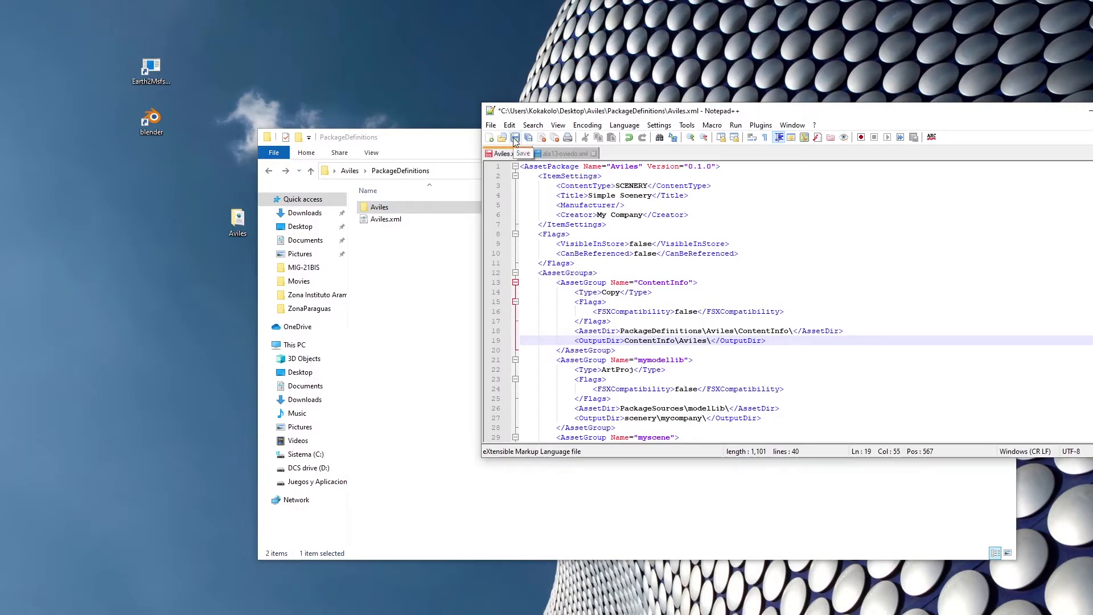
Review the remaining asset groups of Aviles.xml, save the file and close Notepad++.
scroll(656, 302, down, 2)
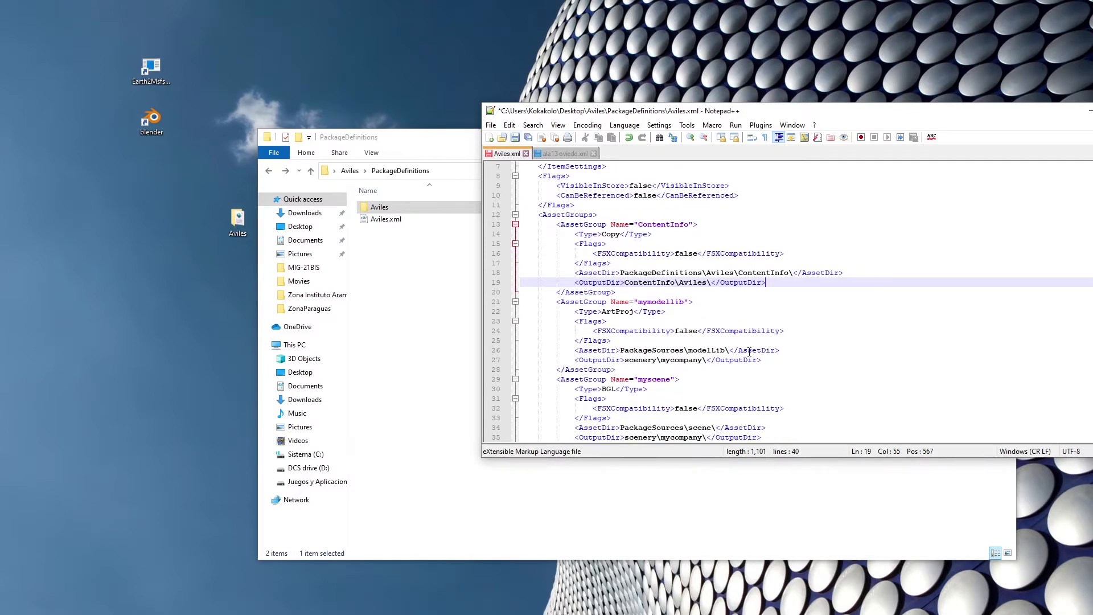
scroll(650, 315, down, 1)
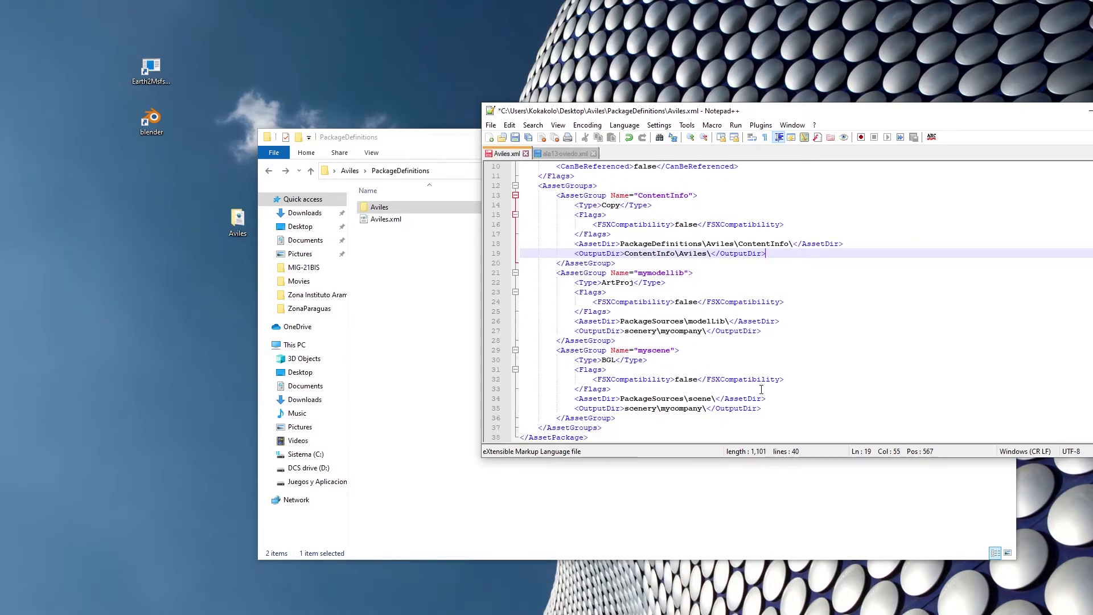
scroll(761, 389, down, 1)
scroll(755, 370, up, 2)
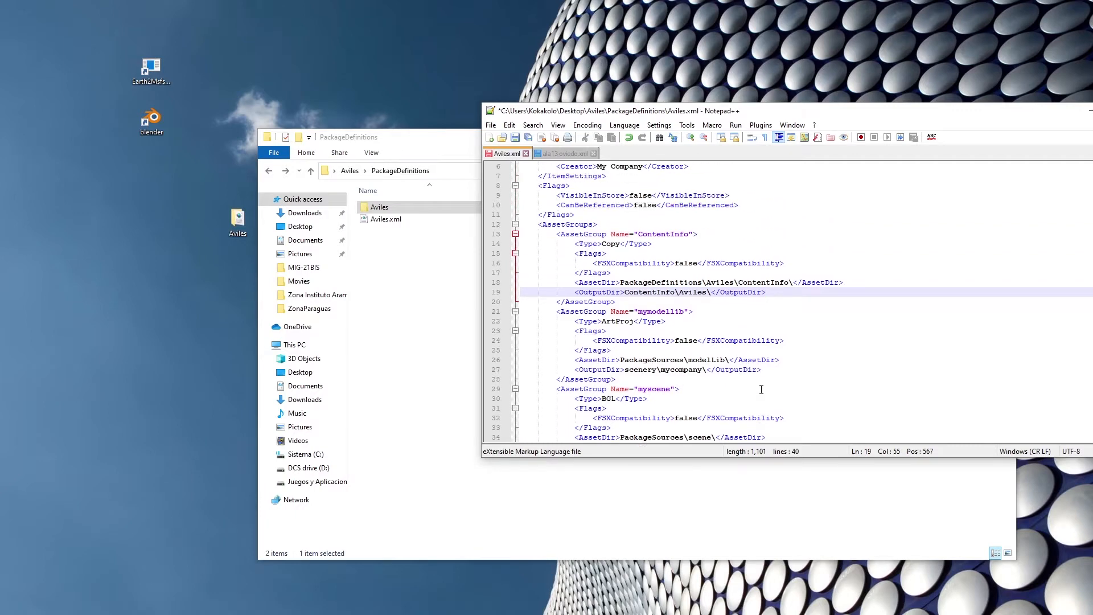
click(516, 140)
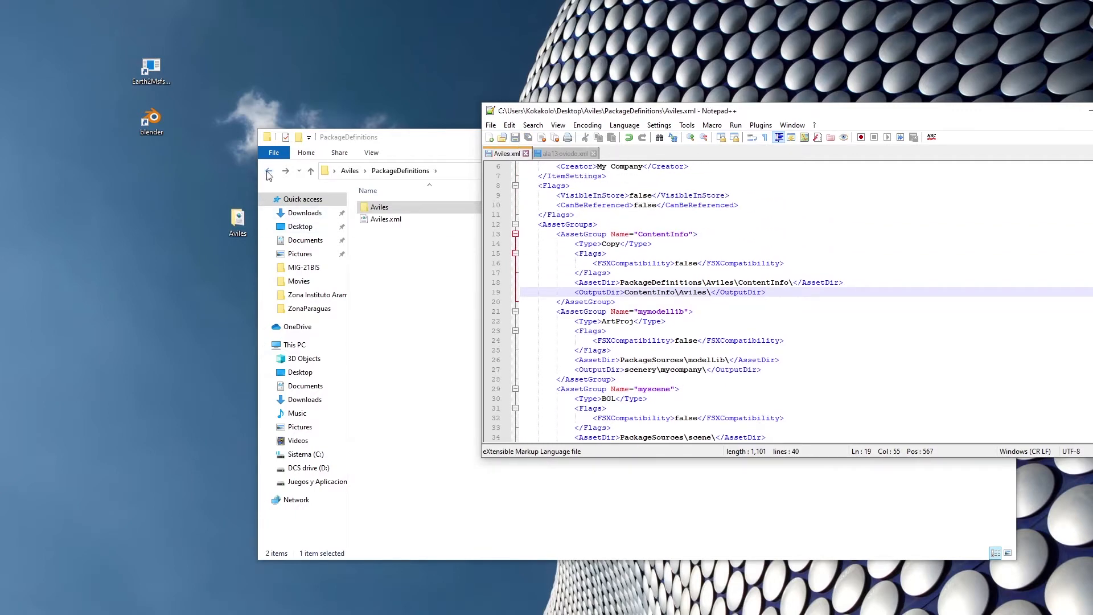
drag(837, 113, 406, 146)
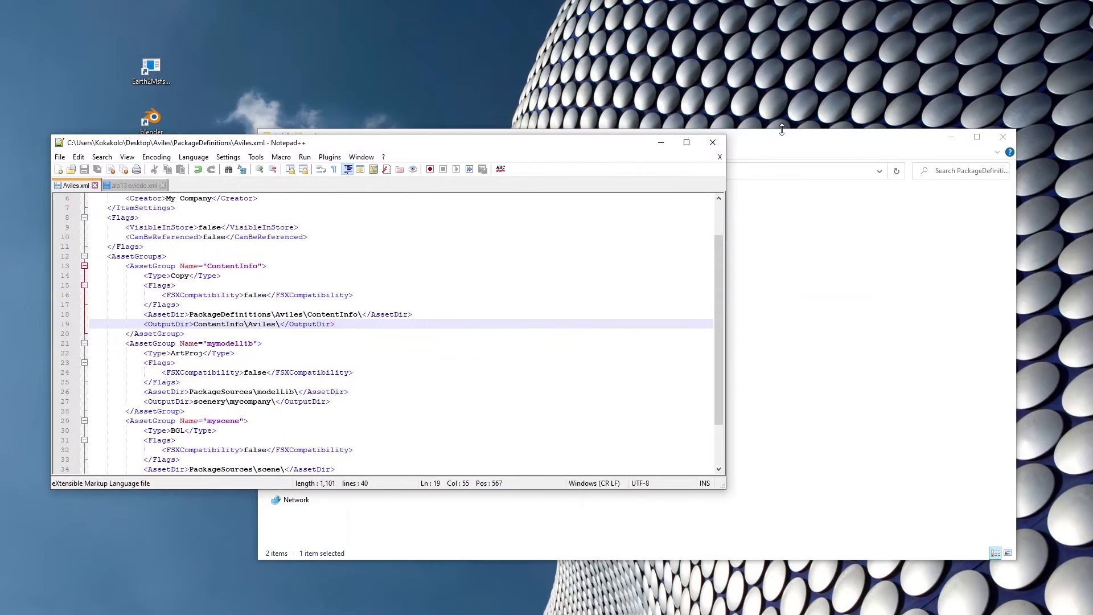
click(710, 143)
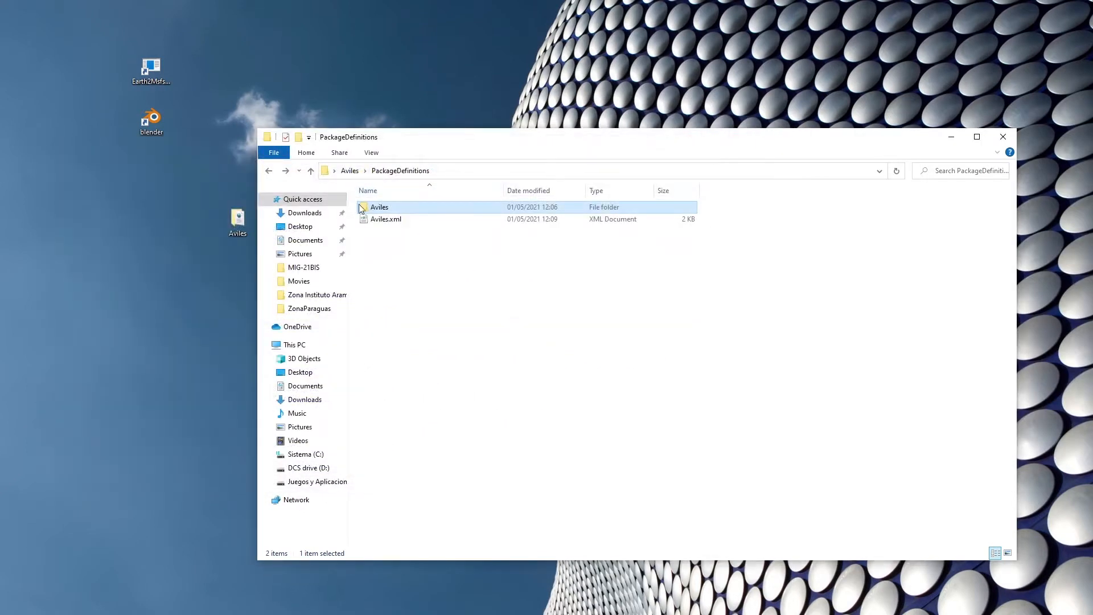
Examine the modelLib folder inside PackageSources and return to the Aviles project folder.
click(270, 172)
click(407, 222)
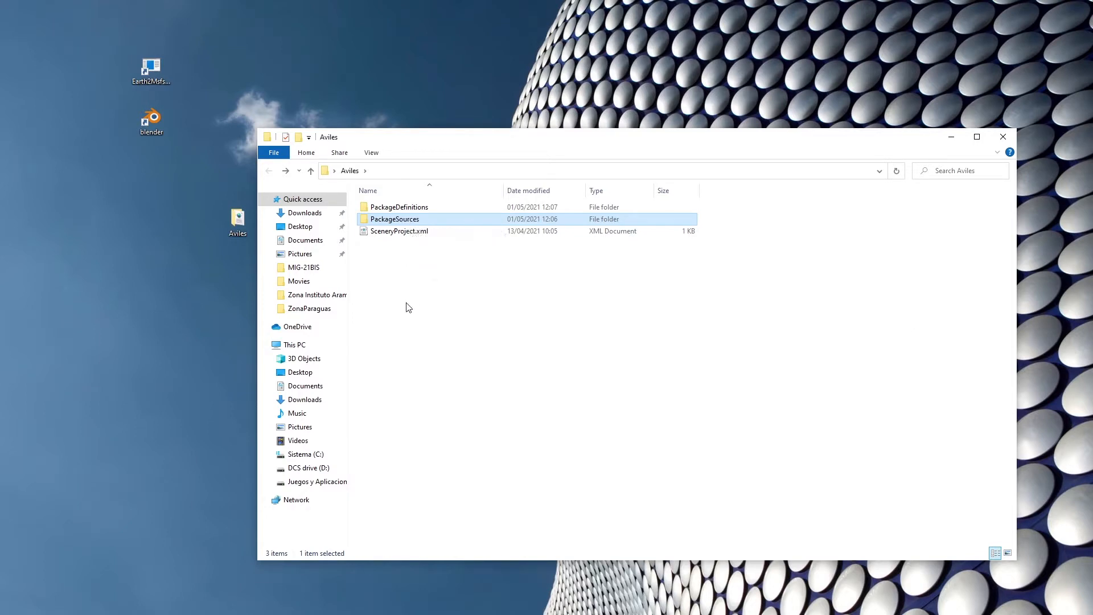
double_click(397, 221)
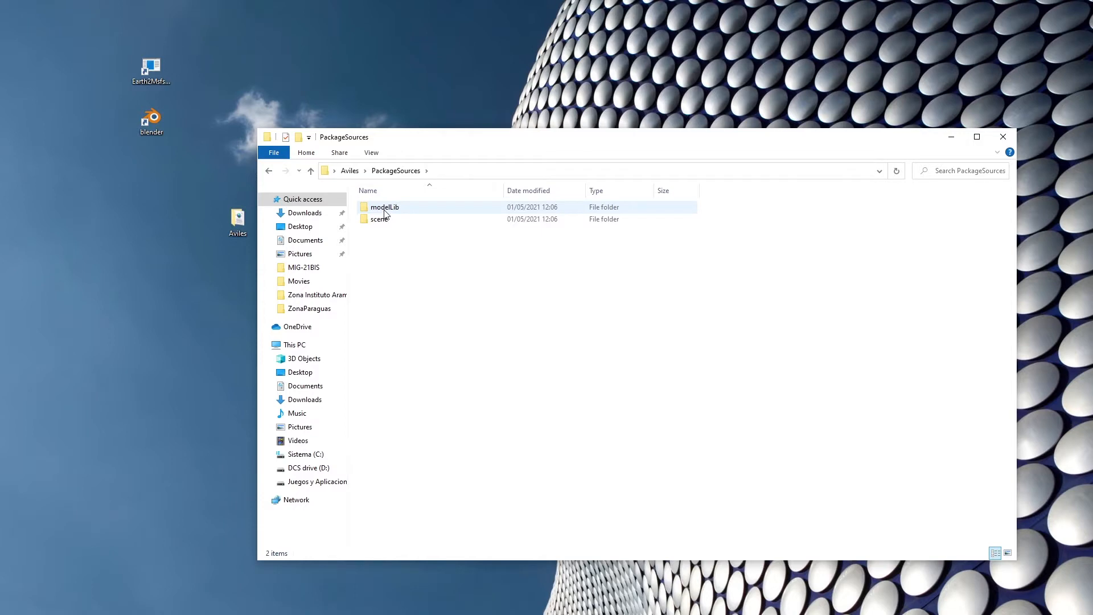
click(390, 211)
double_click(393, 213)
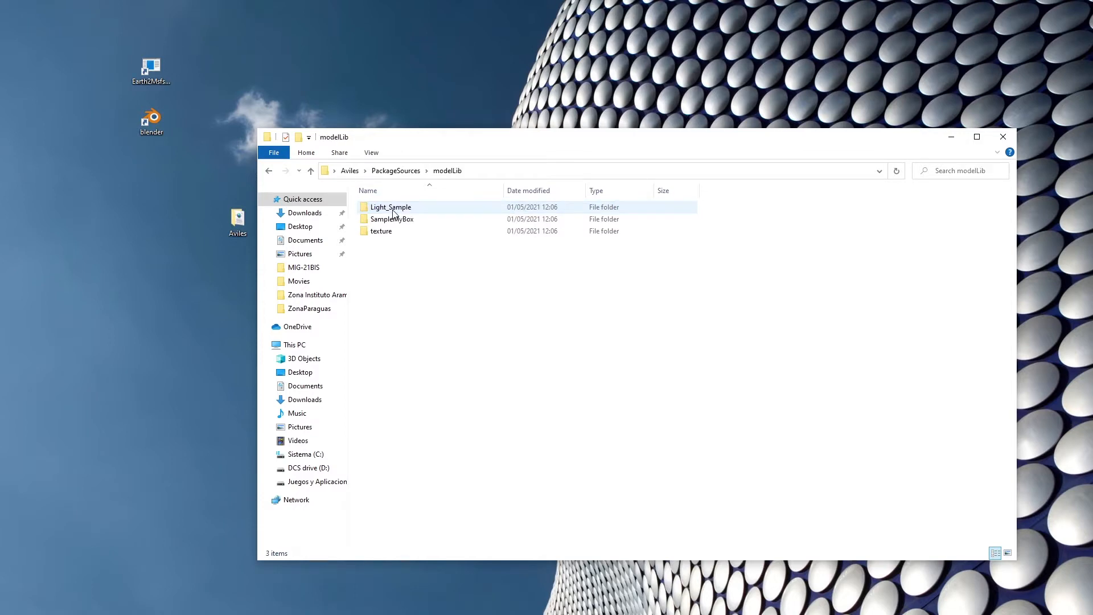
click(267, 172)
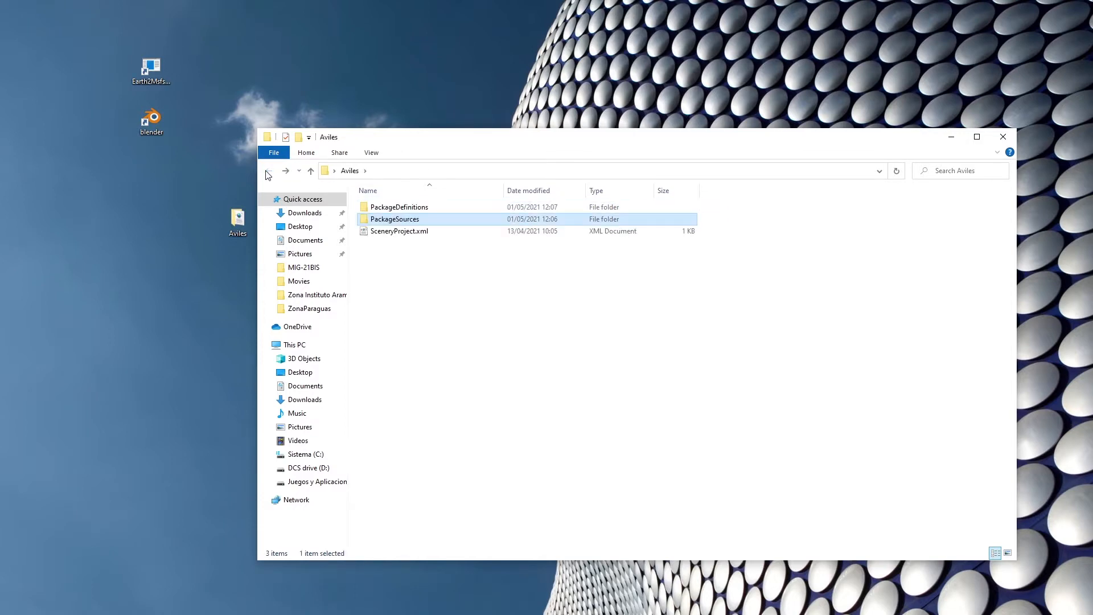
Open SceneryProject.xml in Notepad++ and change its package path to PackageDefinitions\Aviles.xml.
click(393, 232)
right_click(388, 230)
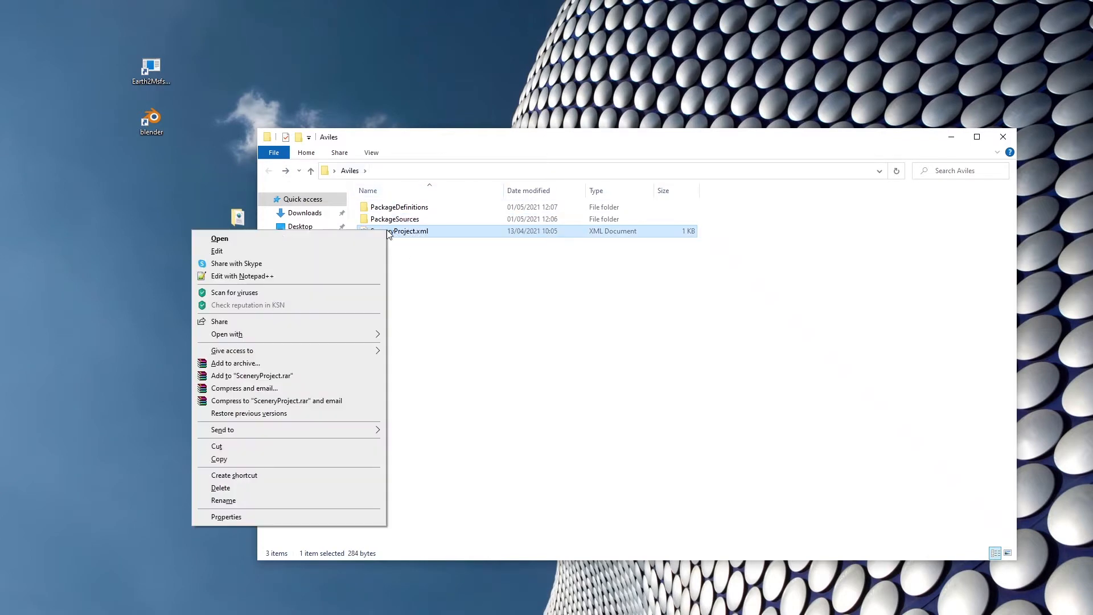
click(268, 278)
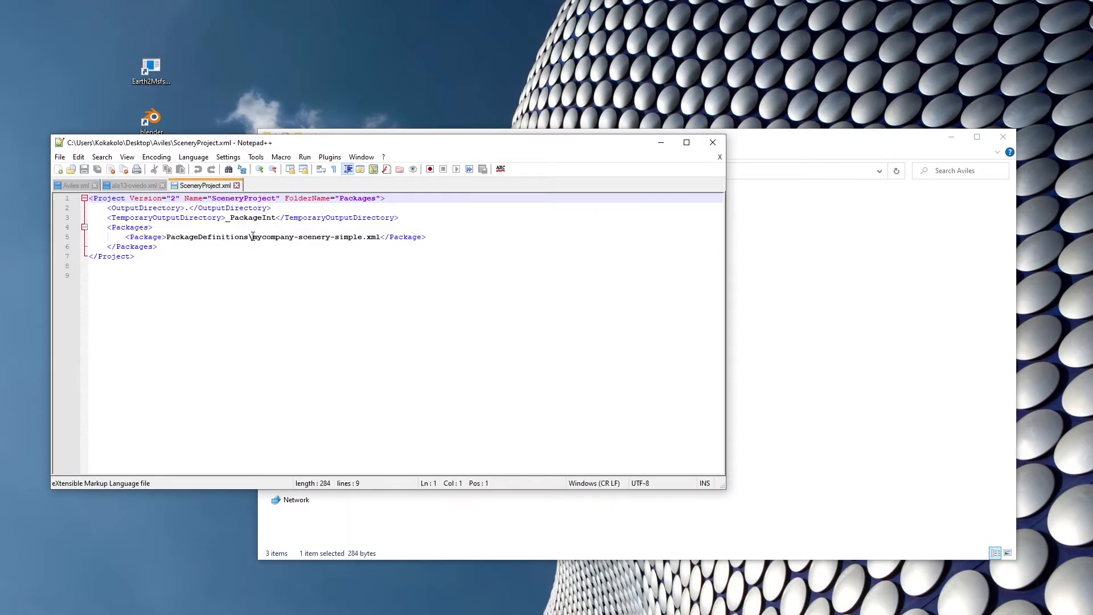
drag(253, 238, 364, 240)
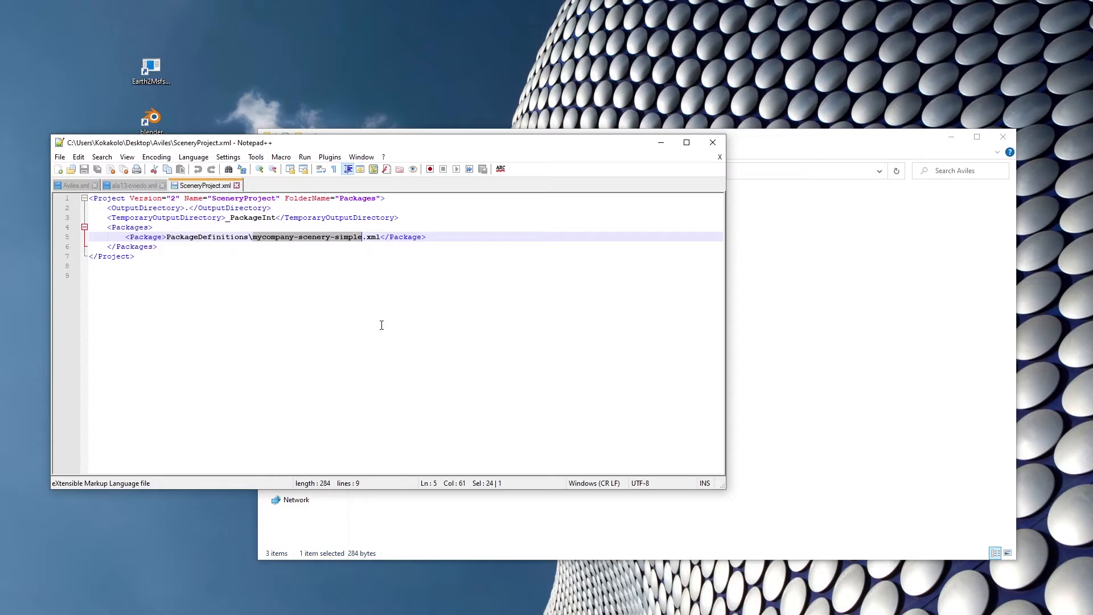
text(Aviles)
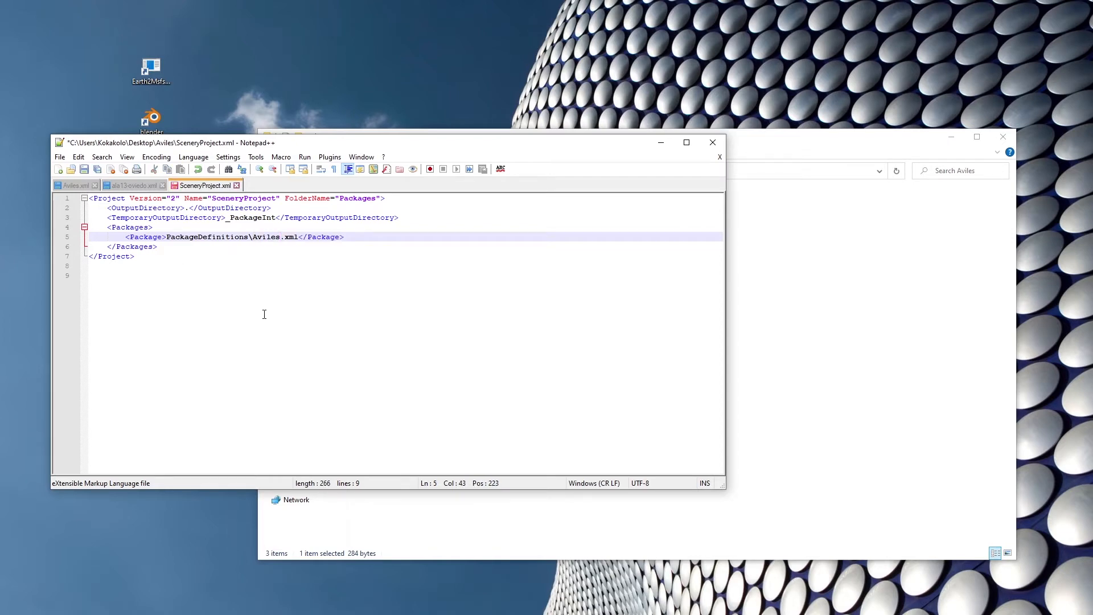
click(365, 304)
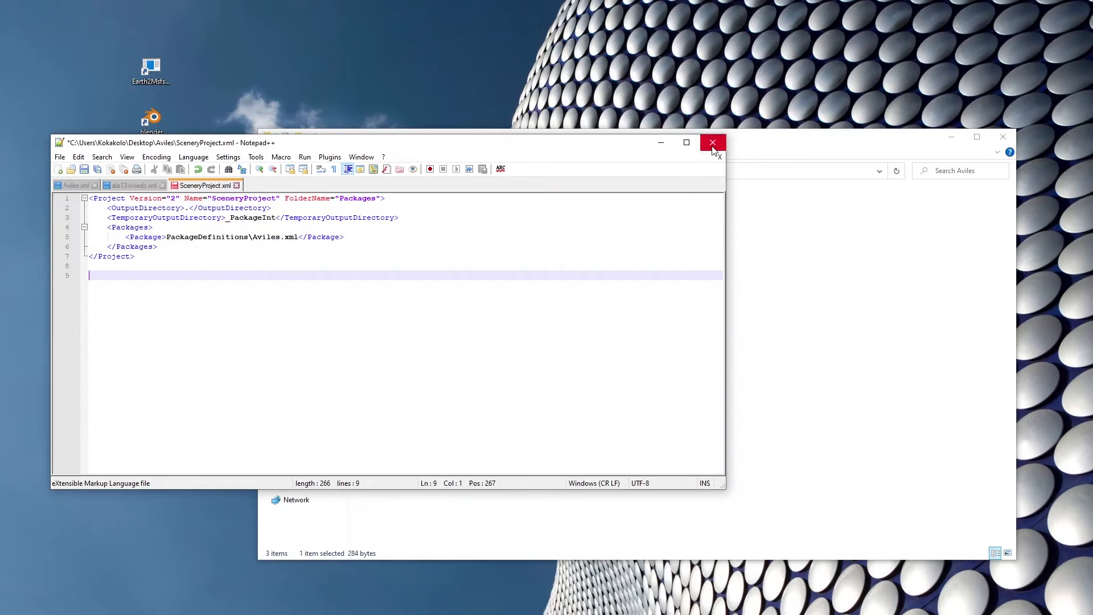
Save SceneryProject.xml, close all open files and exit Notepad++.
click(86, 169)
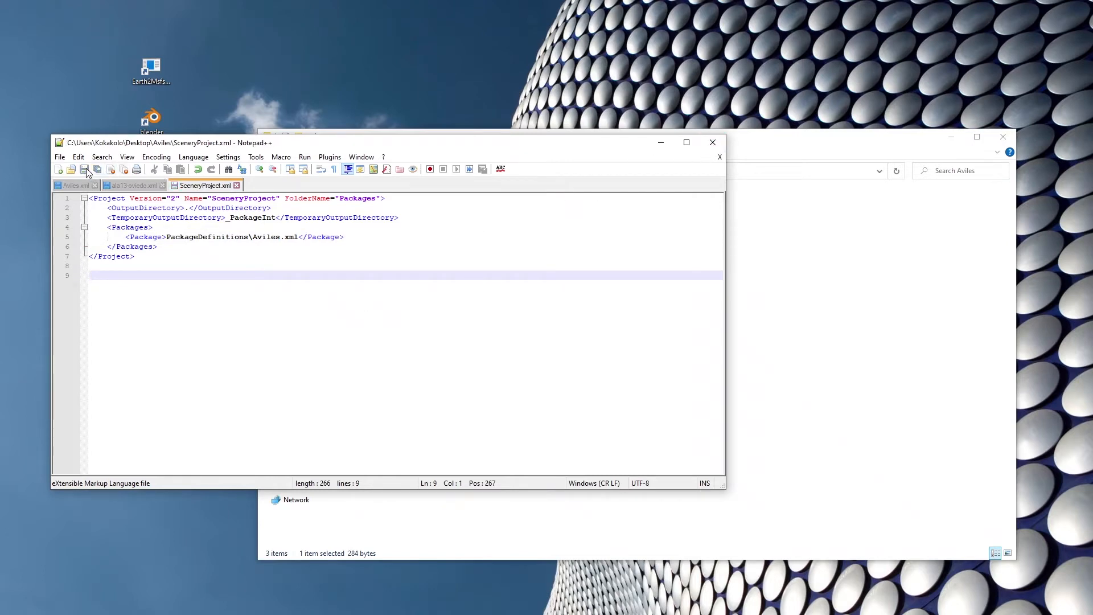
click(237, 186)
click(162, 185)
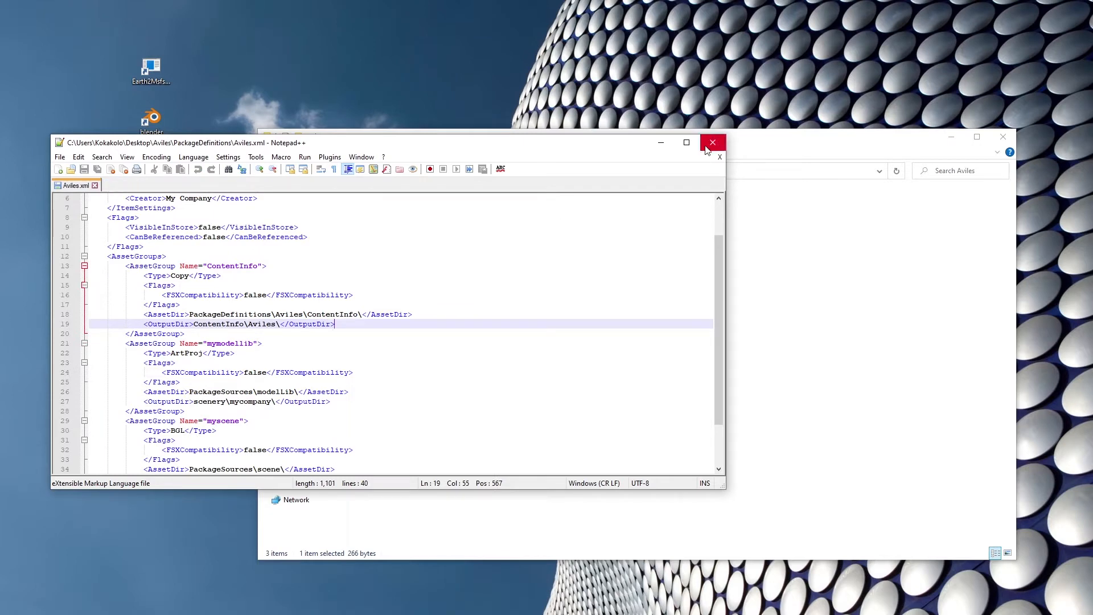
click(719, 157)
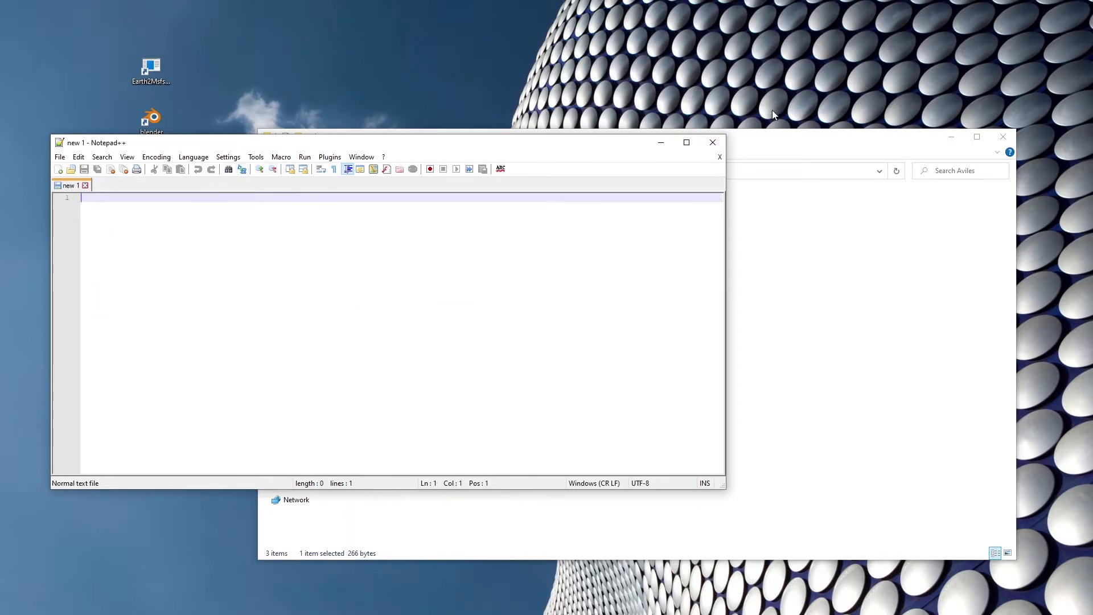
click(713, 142)
Rename the SceneryProject.xml file in the Aviles project folder as Aviles.xml.
click(384, 222)
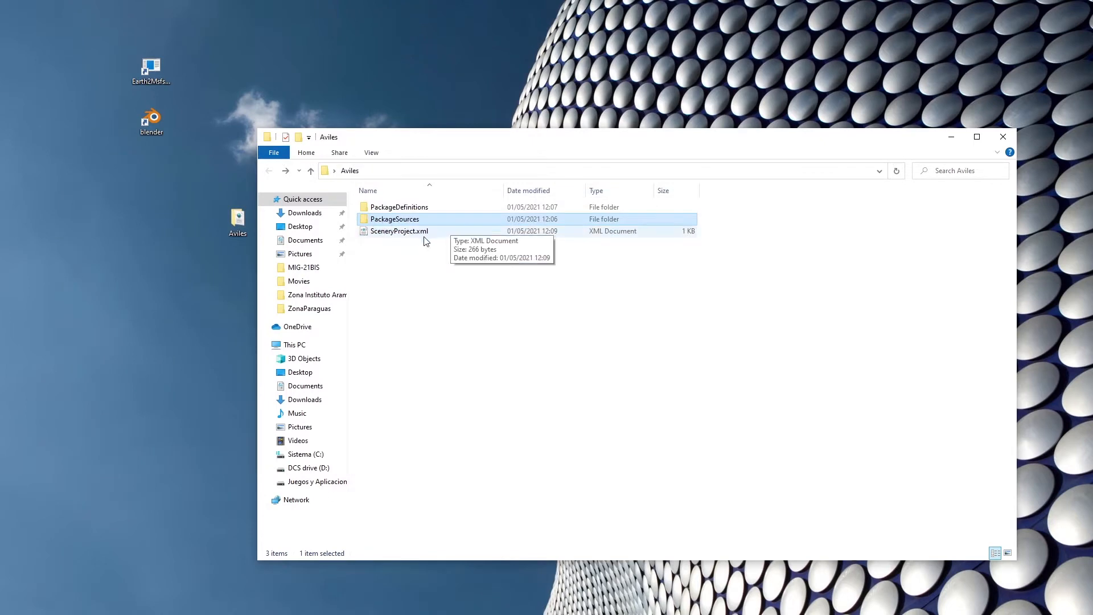
click(407, 233)
click(397, 233)
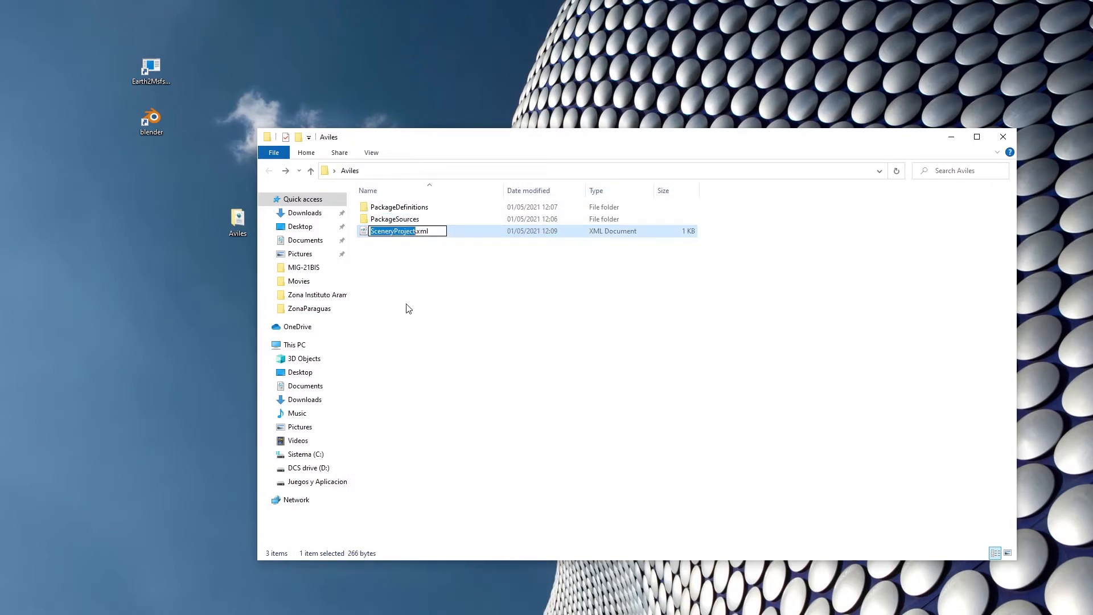
text(Aviles)
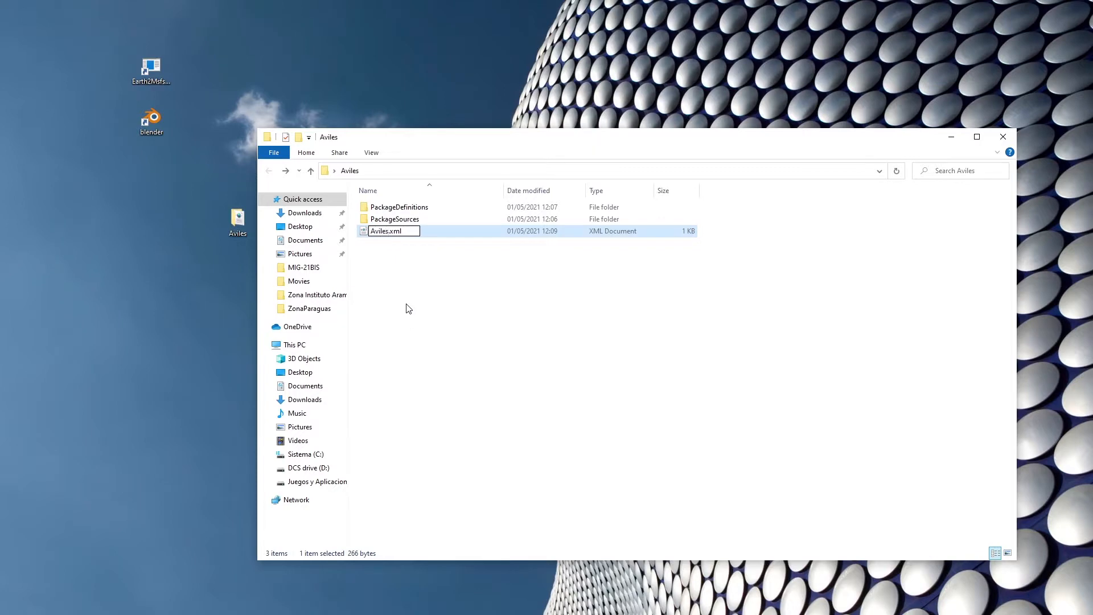
click(408, 308)
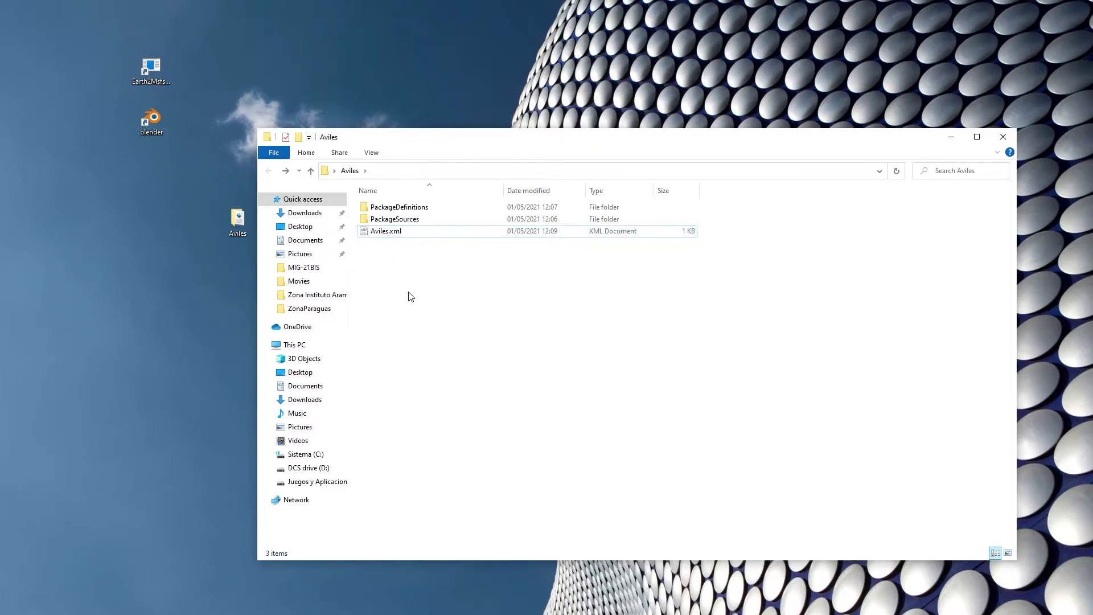
click(390, 236)
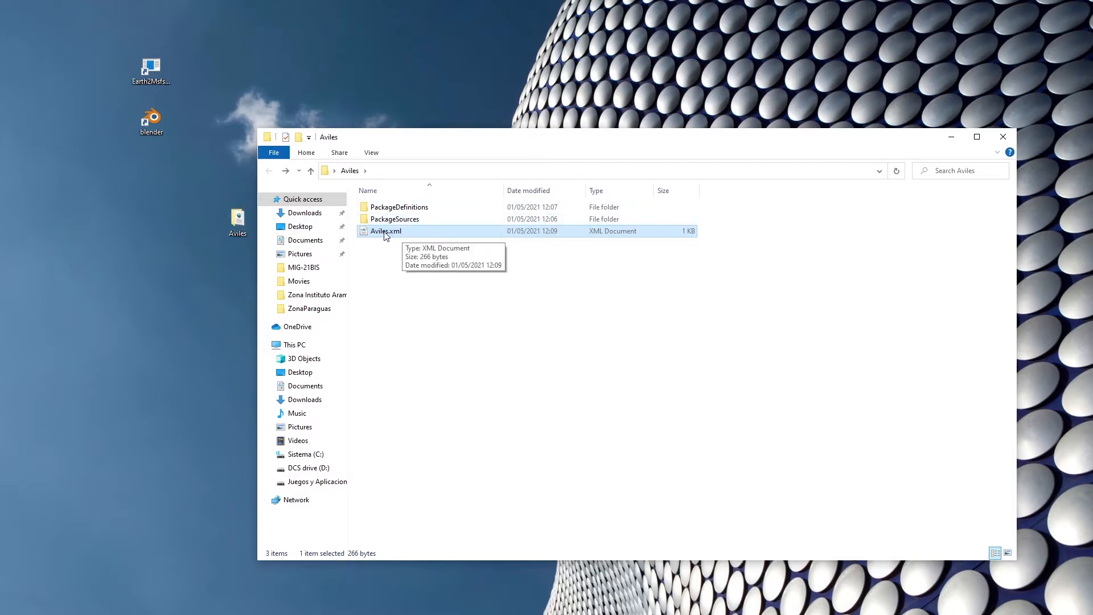
click(412, 291)
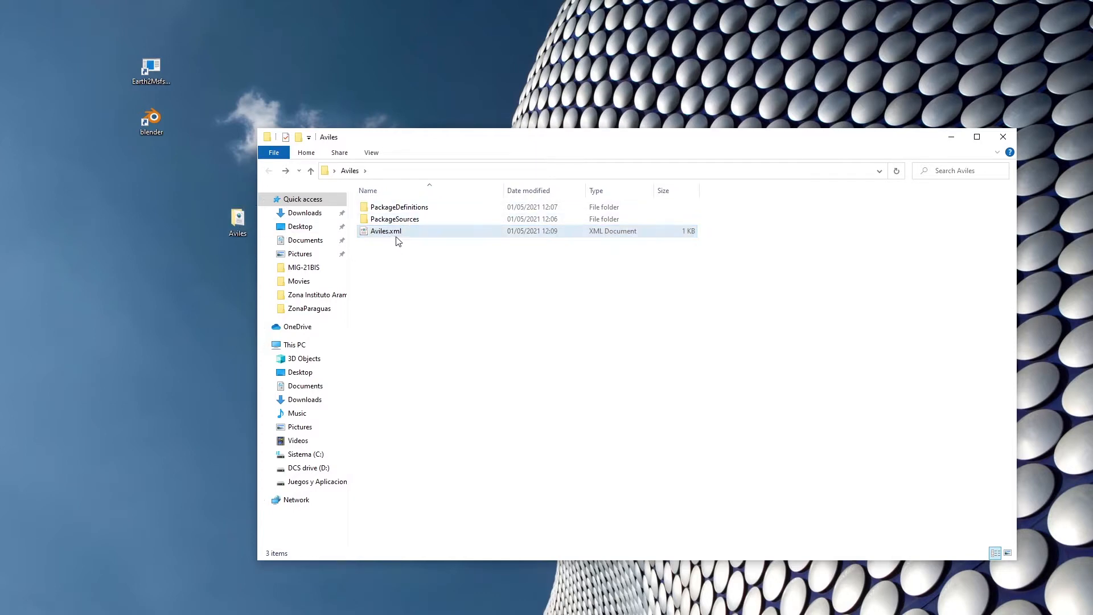
Open the PackageSources folder of the Aviles project, check the contents of its scene subfolder and delete that subfolder.
click(397, 222)
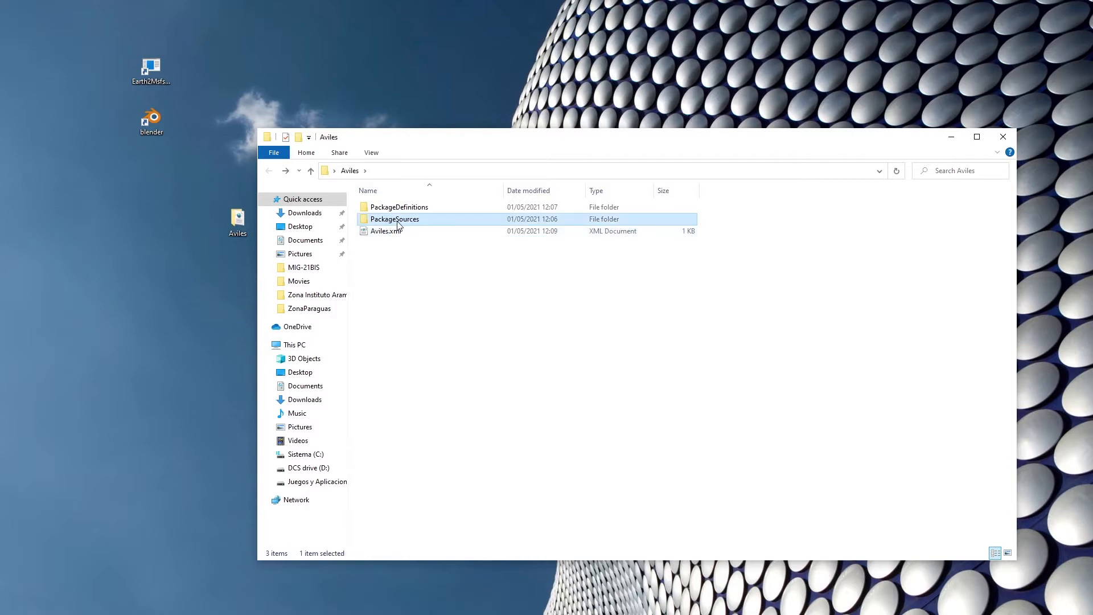
double_click(398, 223)
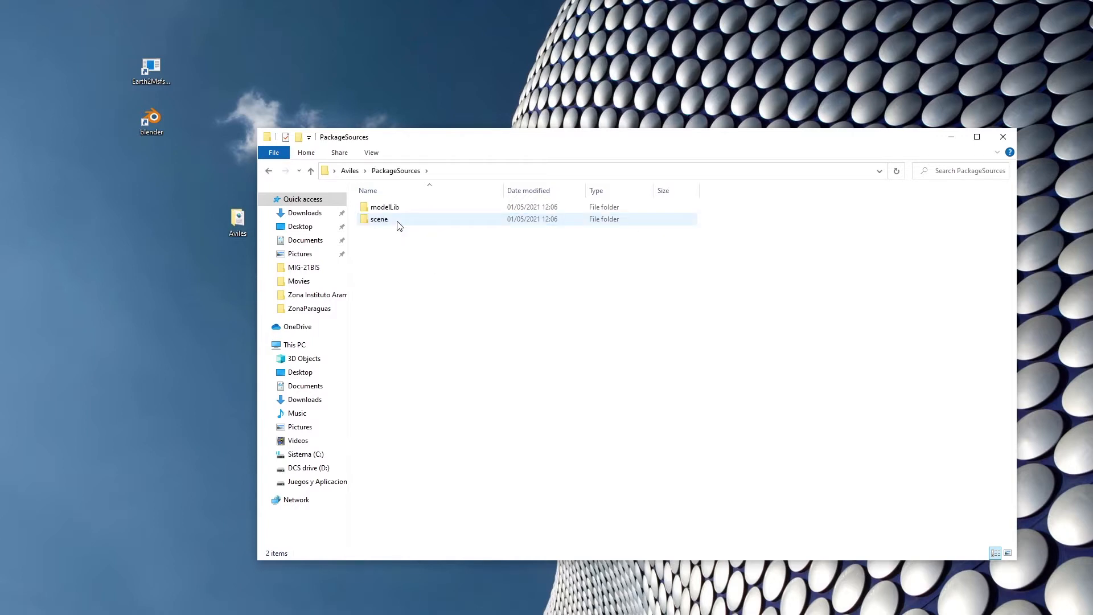
click(397, 209)
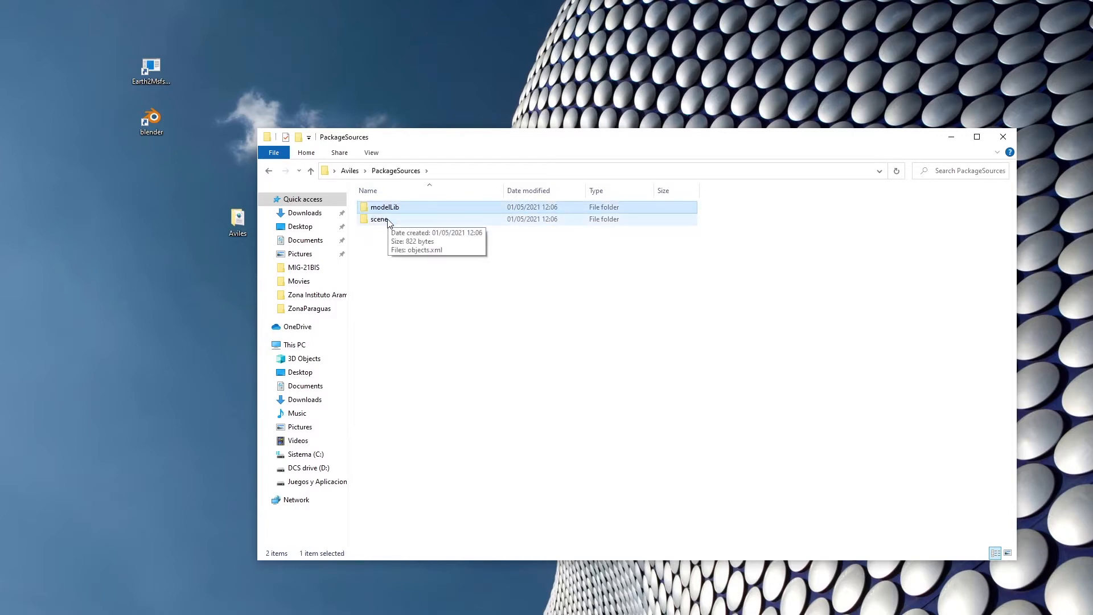
click(389, 222)
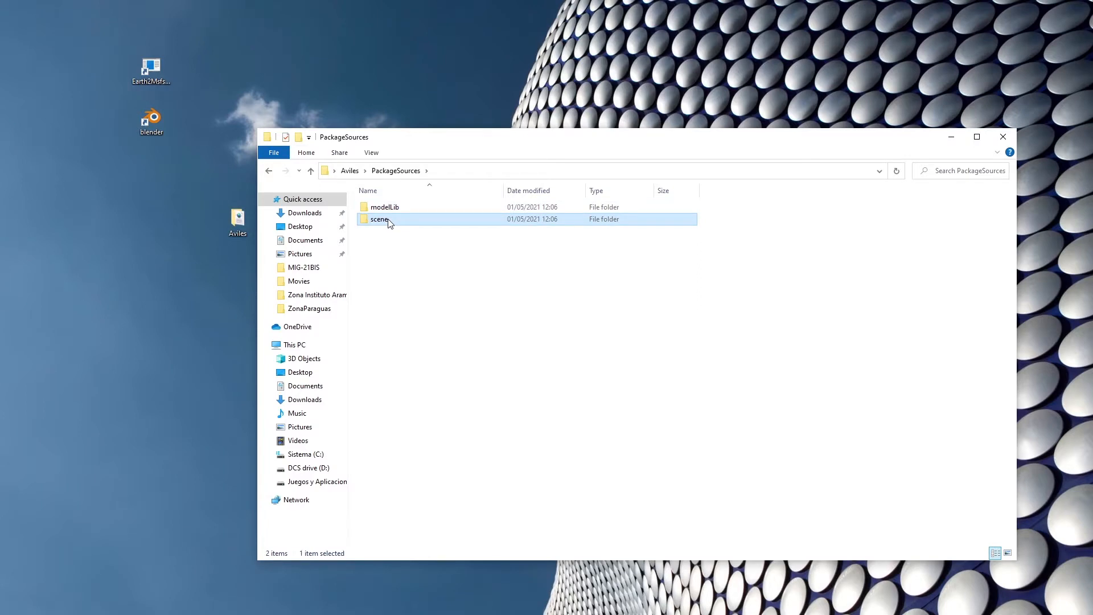
double_click(389, 223)
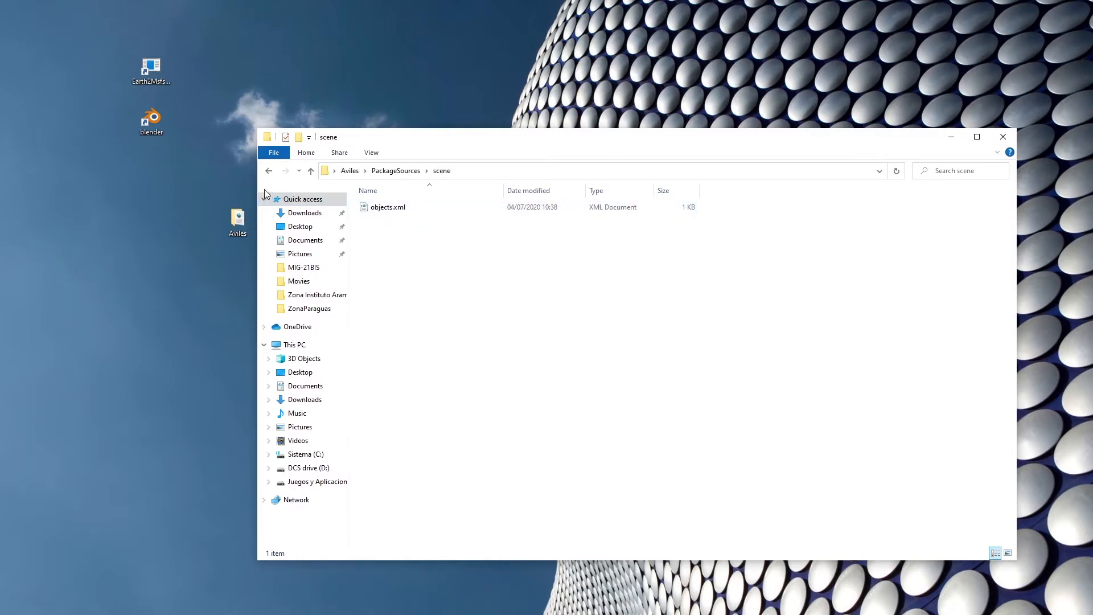
click(269, 171)
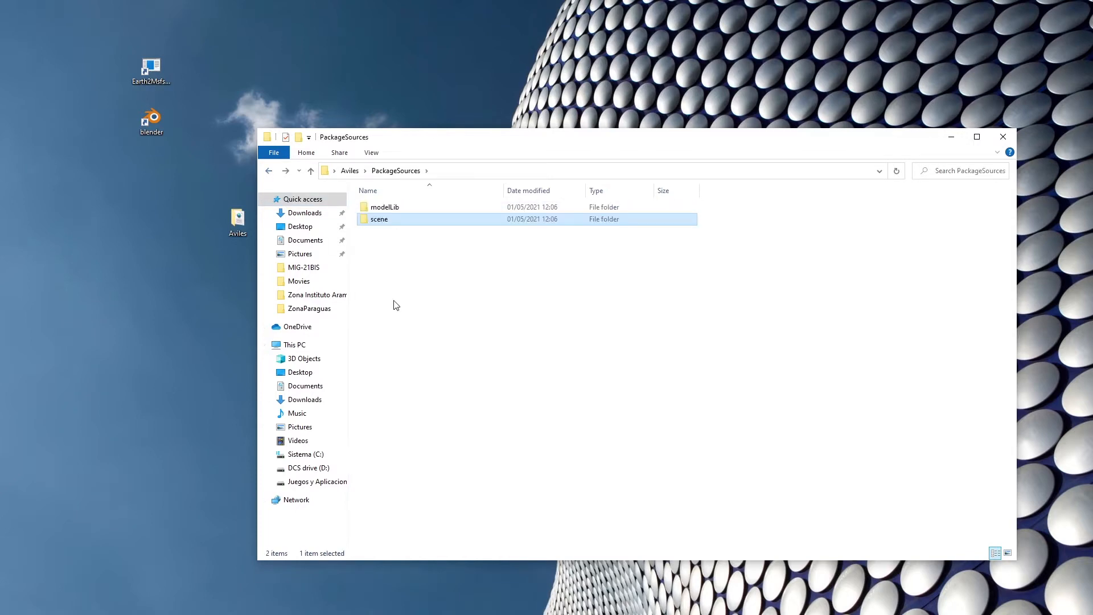
click(388, 222)
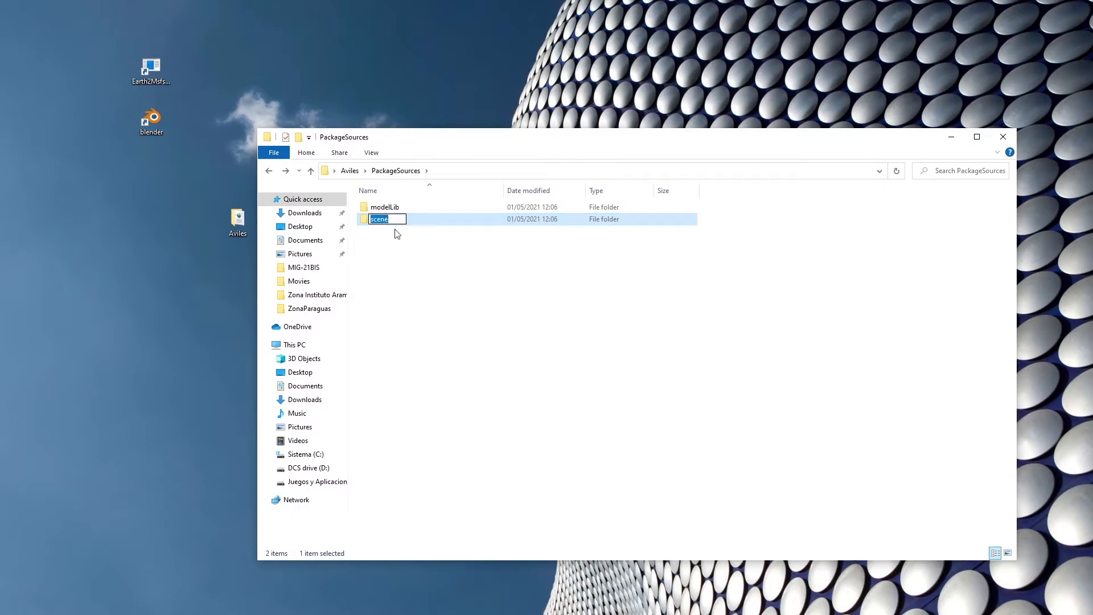
click(397, 237)
click(386, 222)
key(Delete)
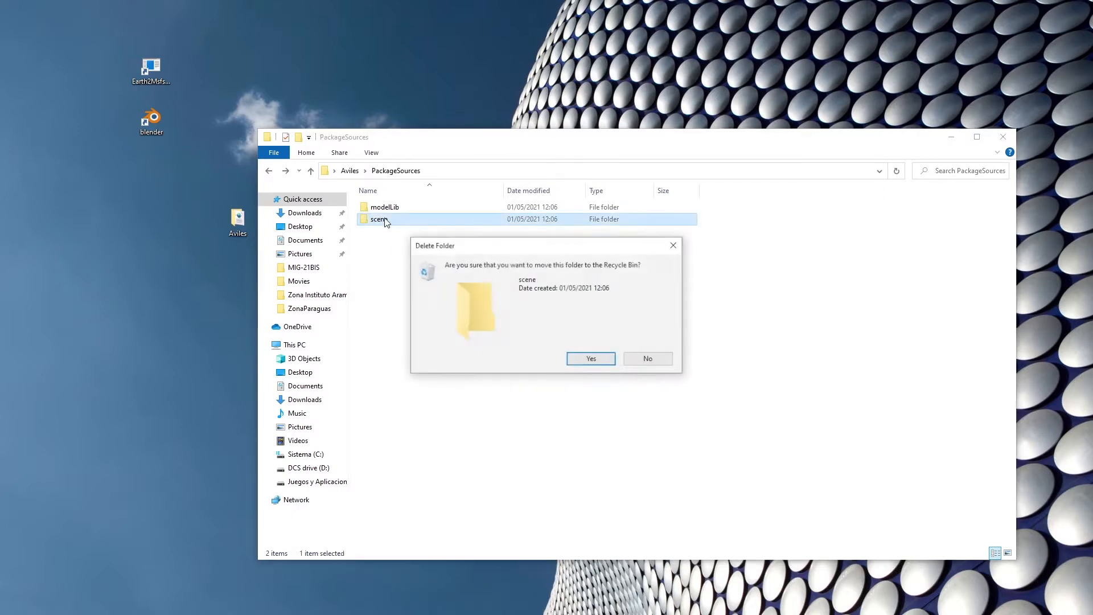
click(585, 361)
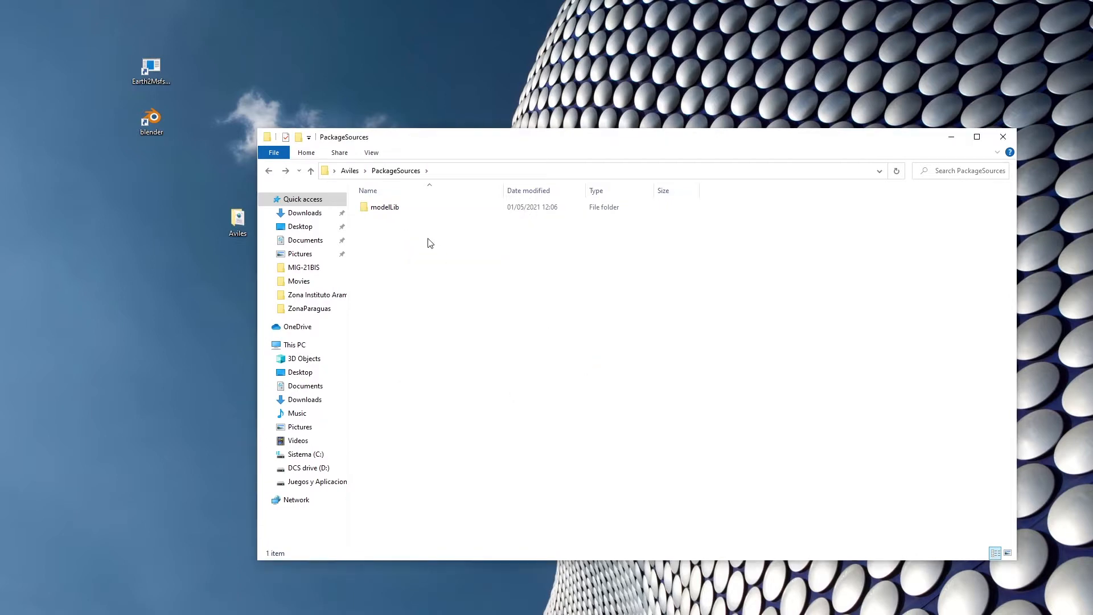
Delete the Light_Sample and SampleMyBox folders from the modelLib folder.
click(393, 209)
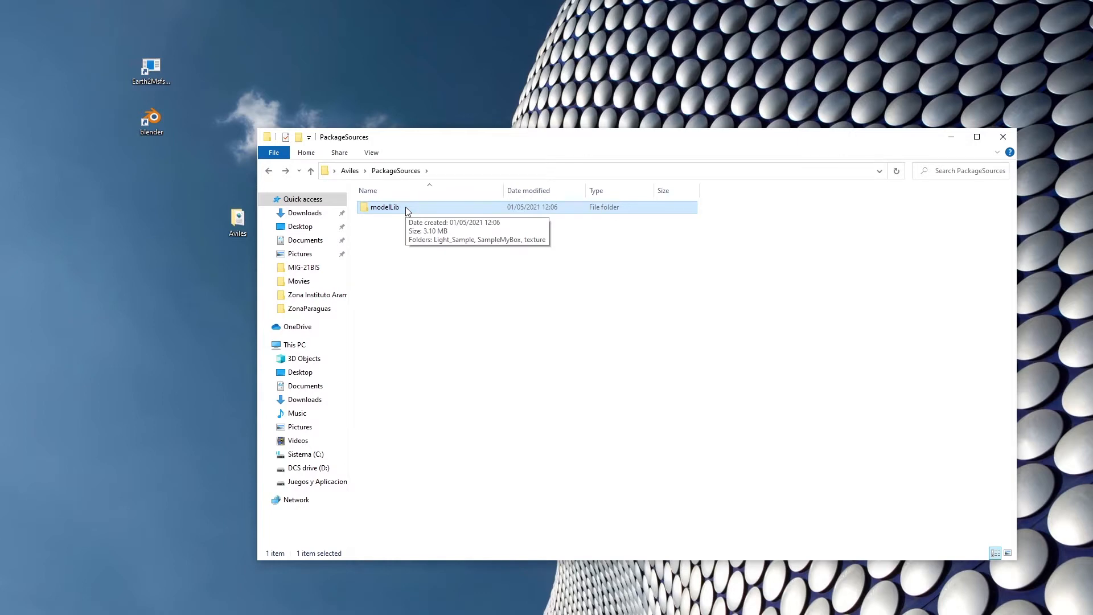
double_click(405, 208)
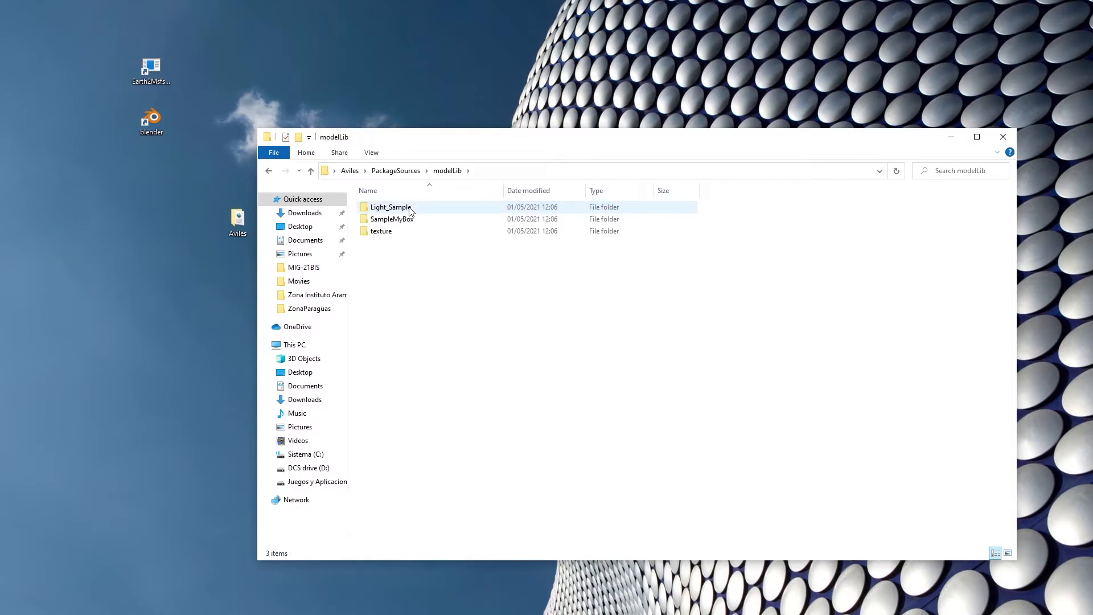
click(406, 208)
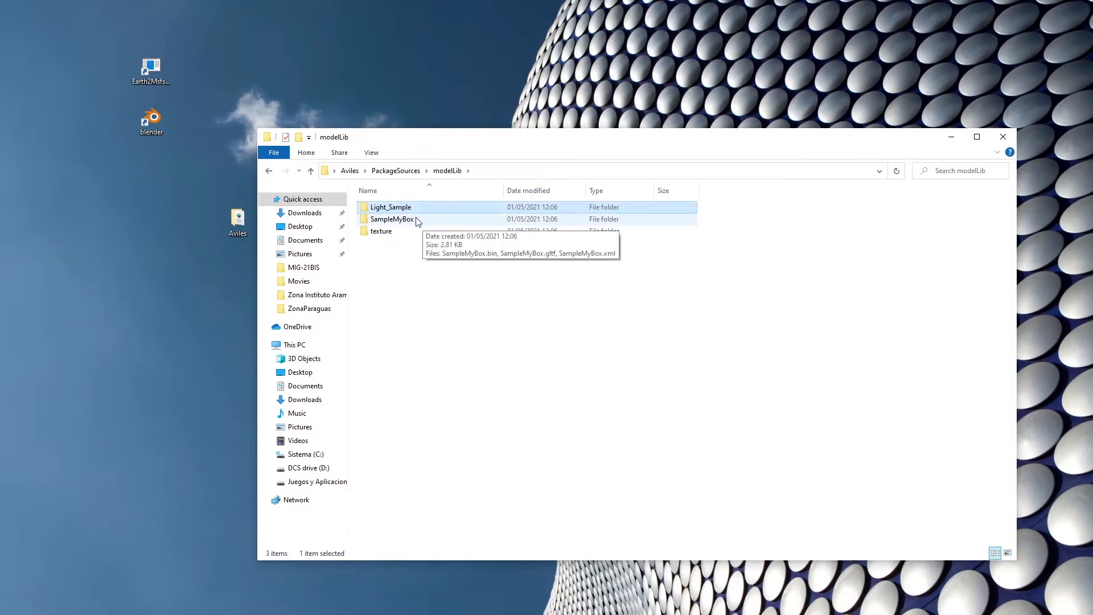
ctrl+click(417, 221)
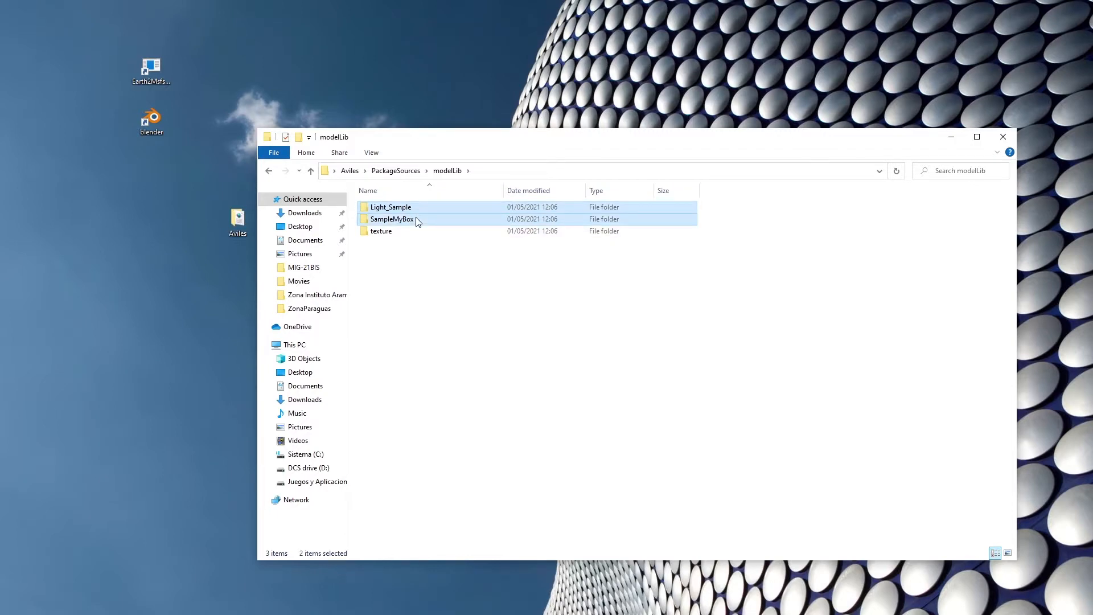
key(Delete)
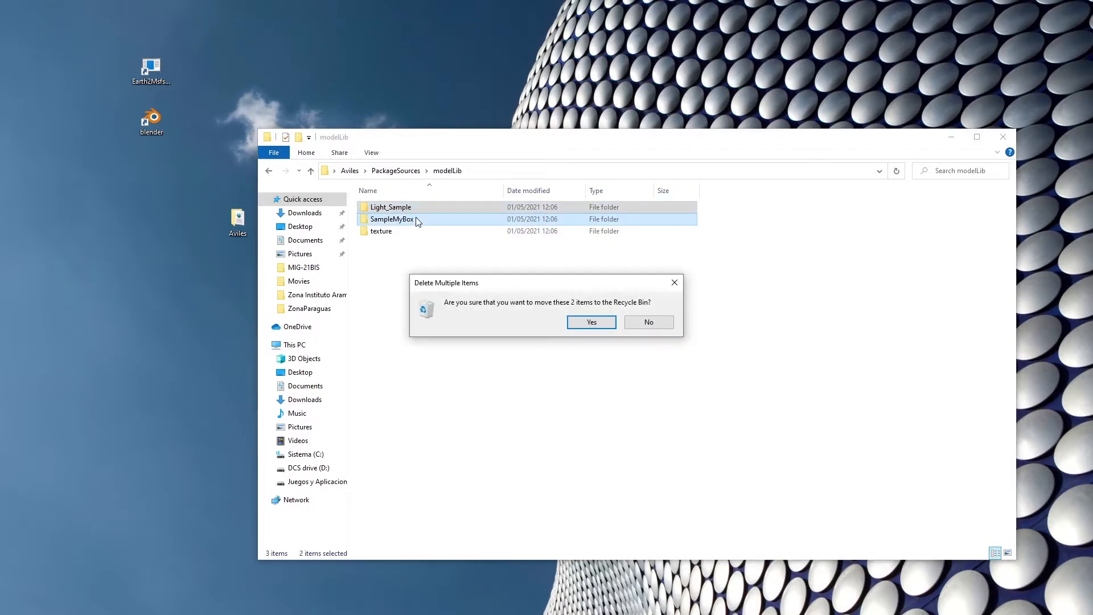
click(592, 322)
Delete all the sample PNG images from the texture folder inside modelLib.
click(385, 209)
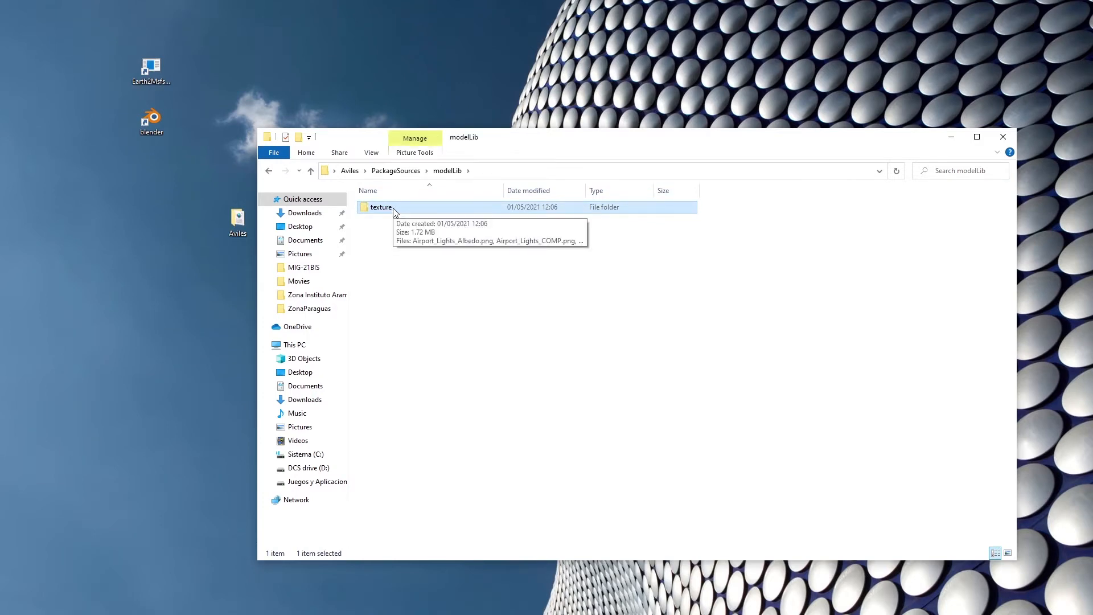
double_click(393, 209)
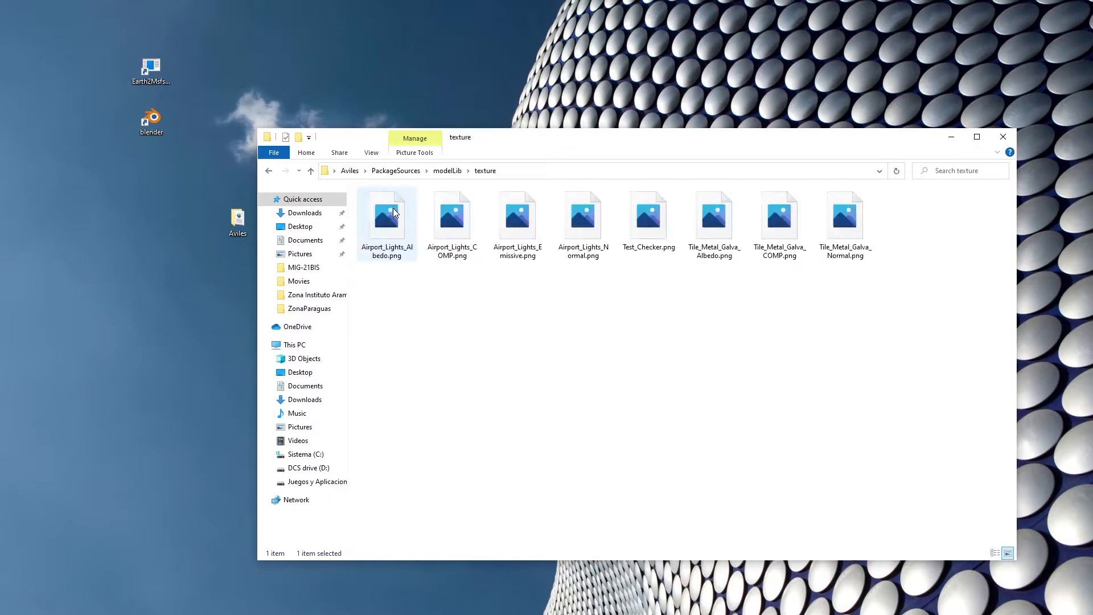
click(389, 220)
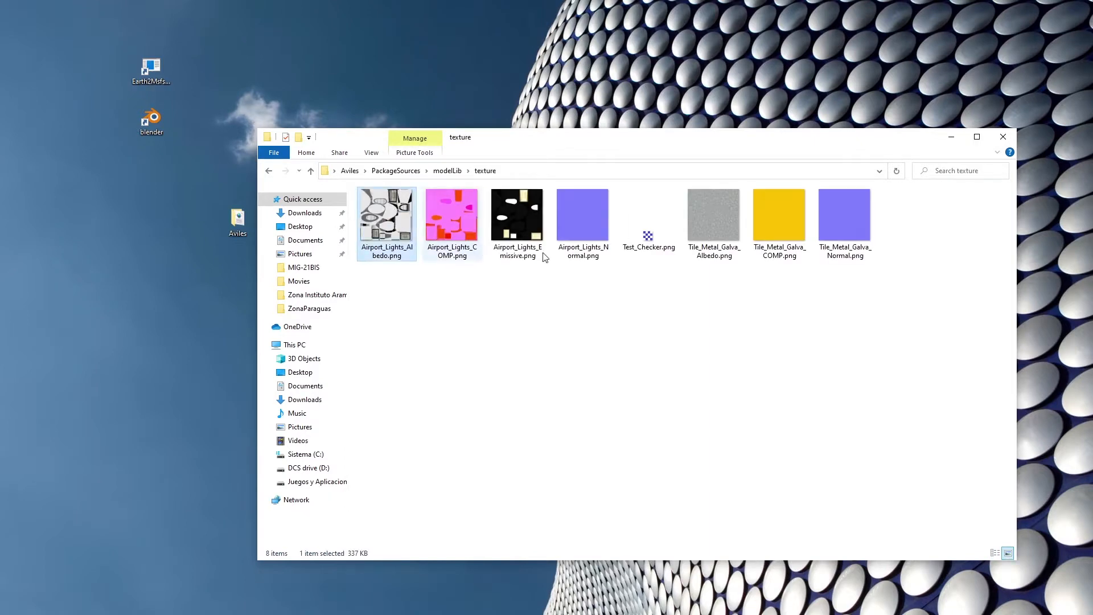
shift+click(858, 235)
key(Delete)
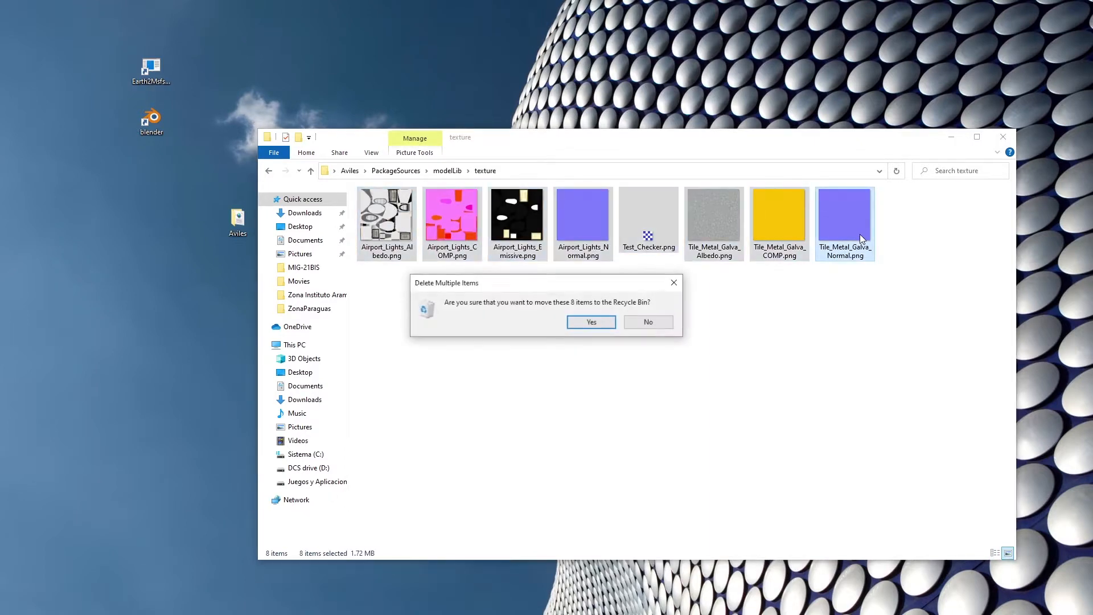
click(580, 325)
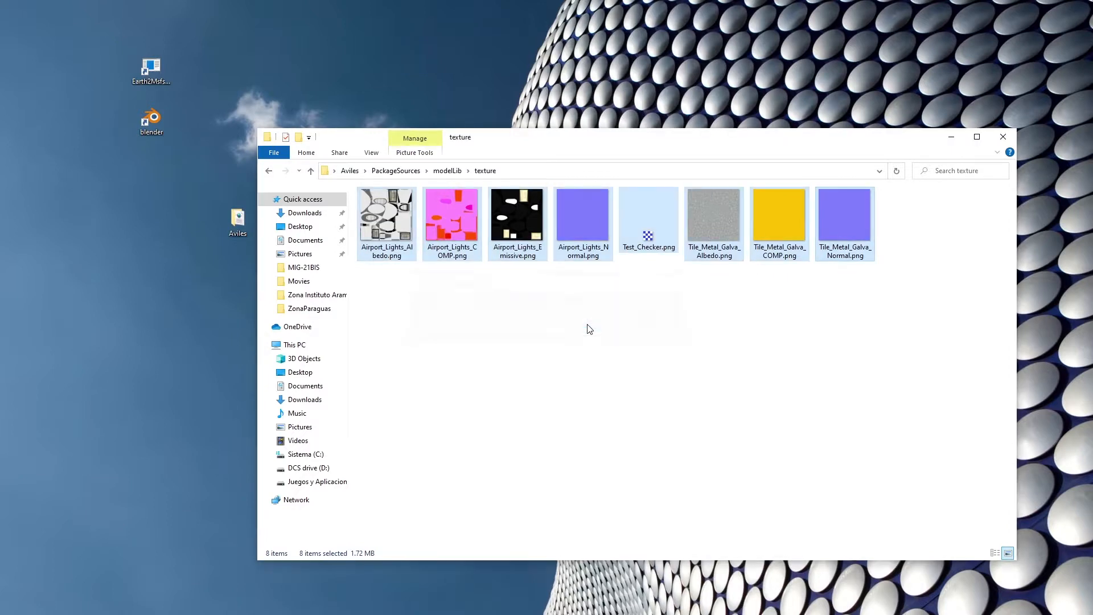
Return to the Aviles project folder, close its window and place the Aviles folder below the blender shortcut on the desktop.
click(270, 172)
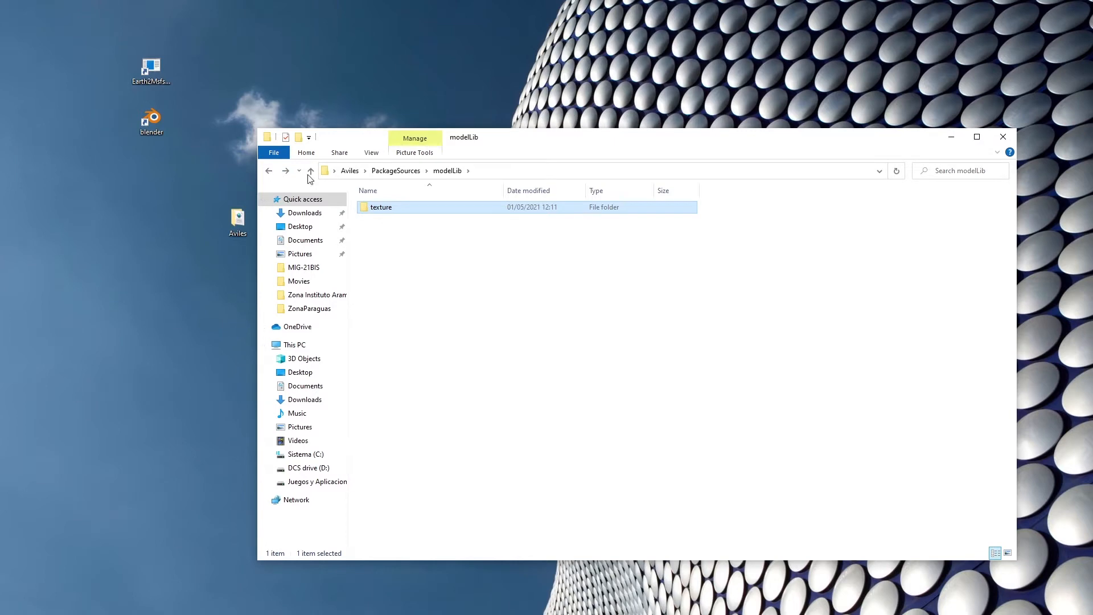
click(269, 171)
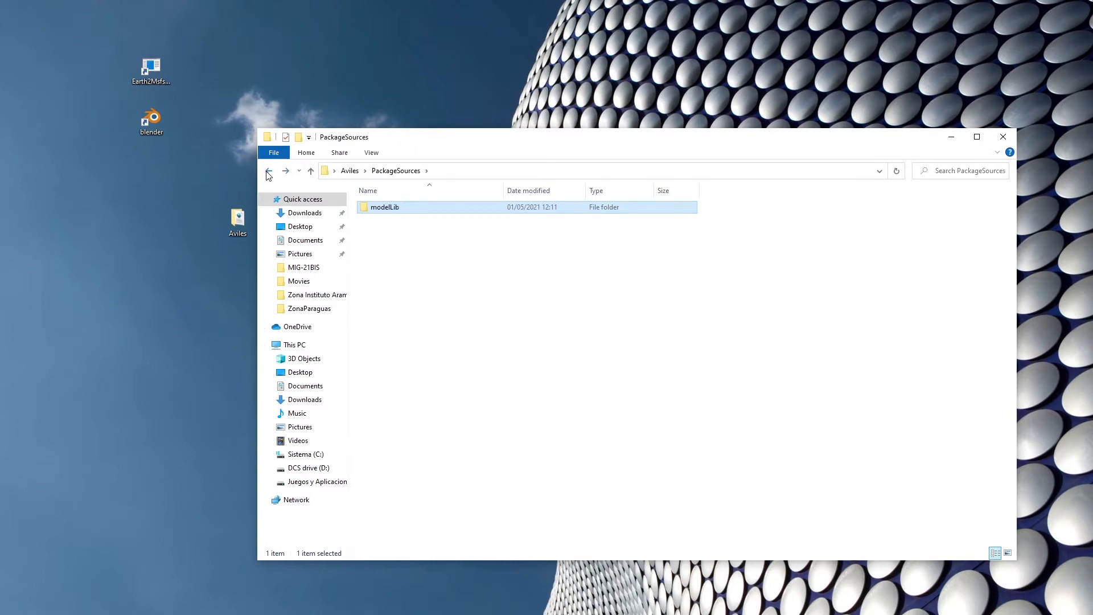
click(269, 171)
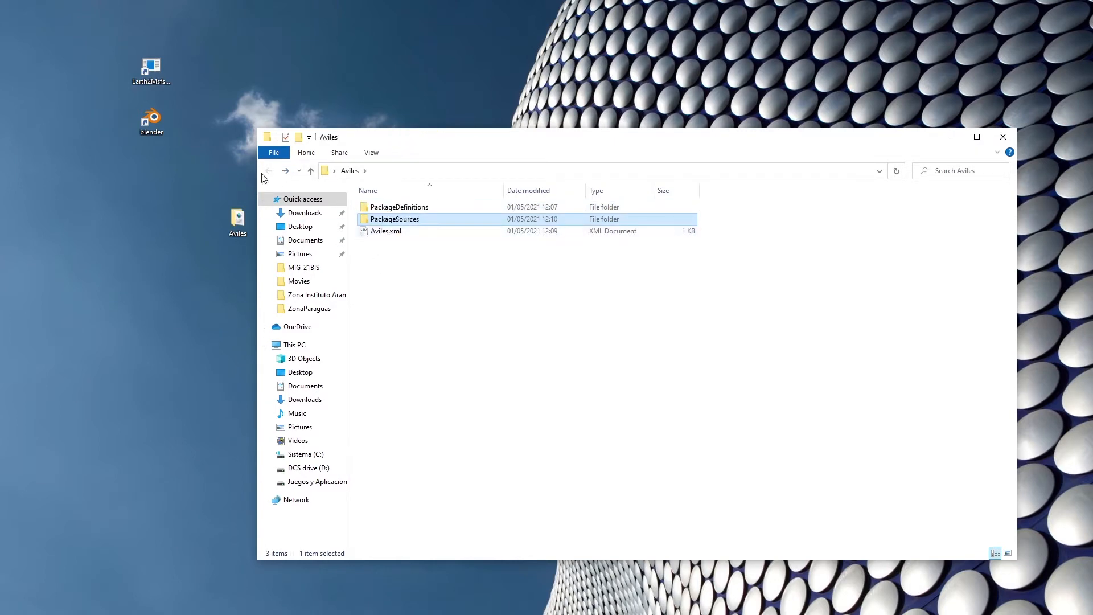
click(1005, 139)
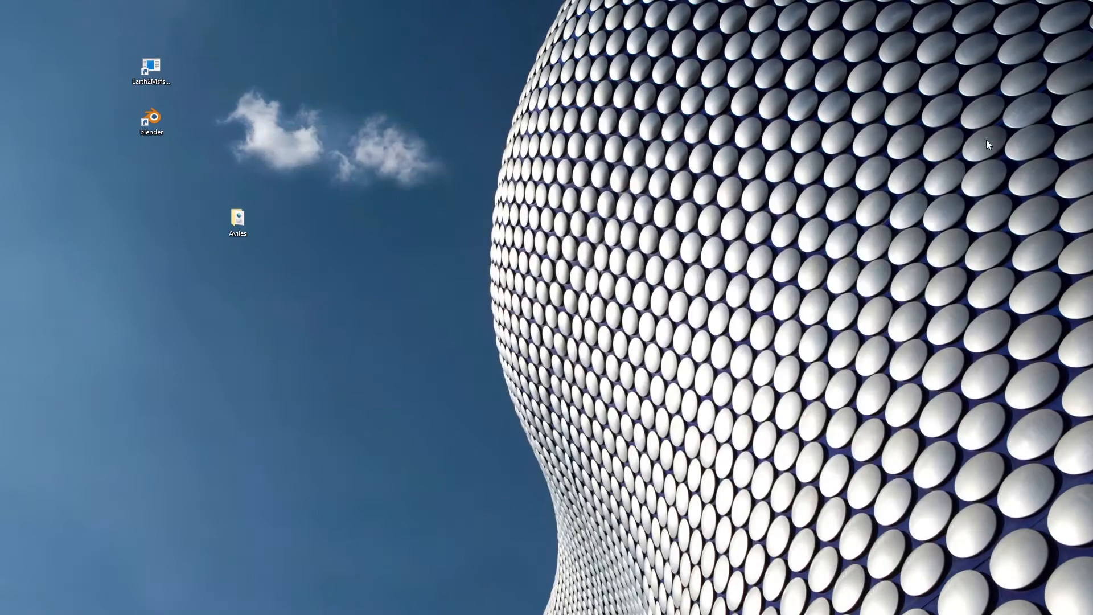
drag(147, 165, 148, 166)
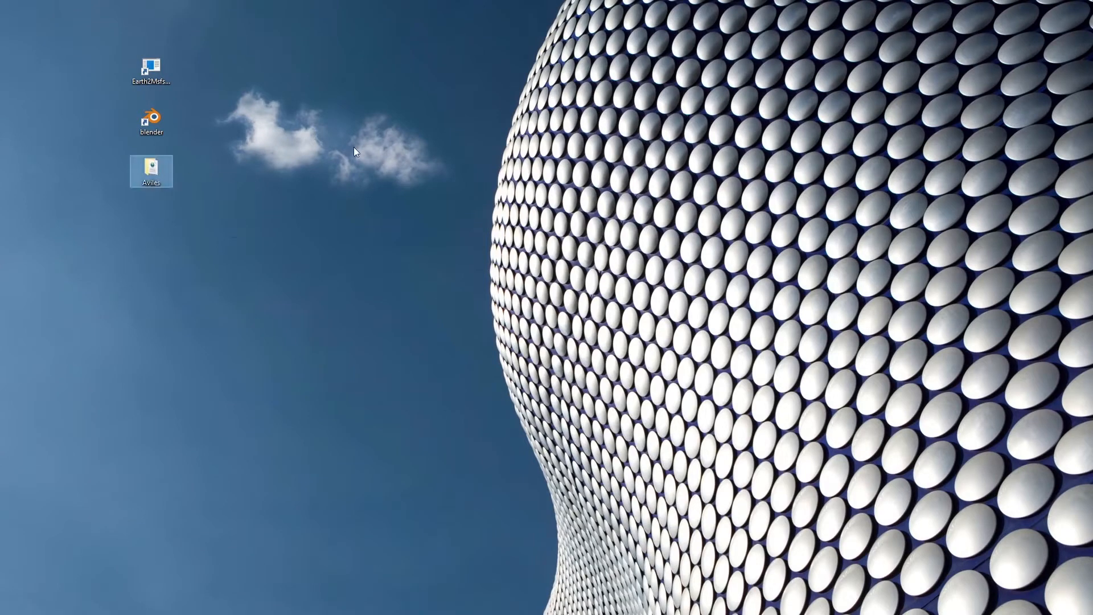
click(354, 147)
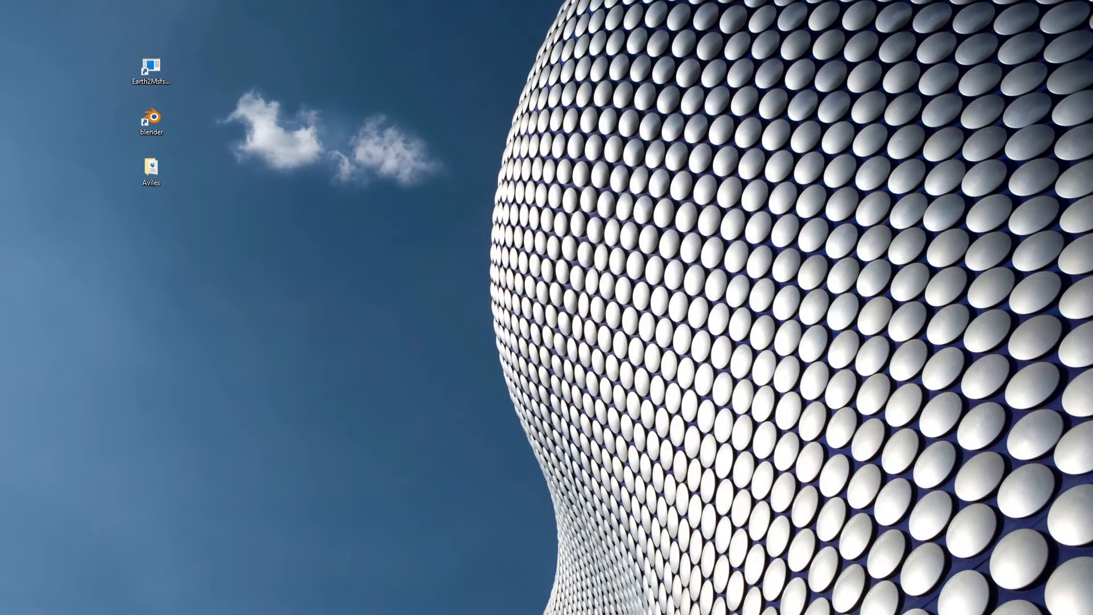
Bring up the FS folder on drive F: and examine the contents of its Custom Scenary and PROYECTOS folders.
key(alt+Tab)
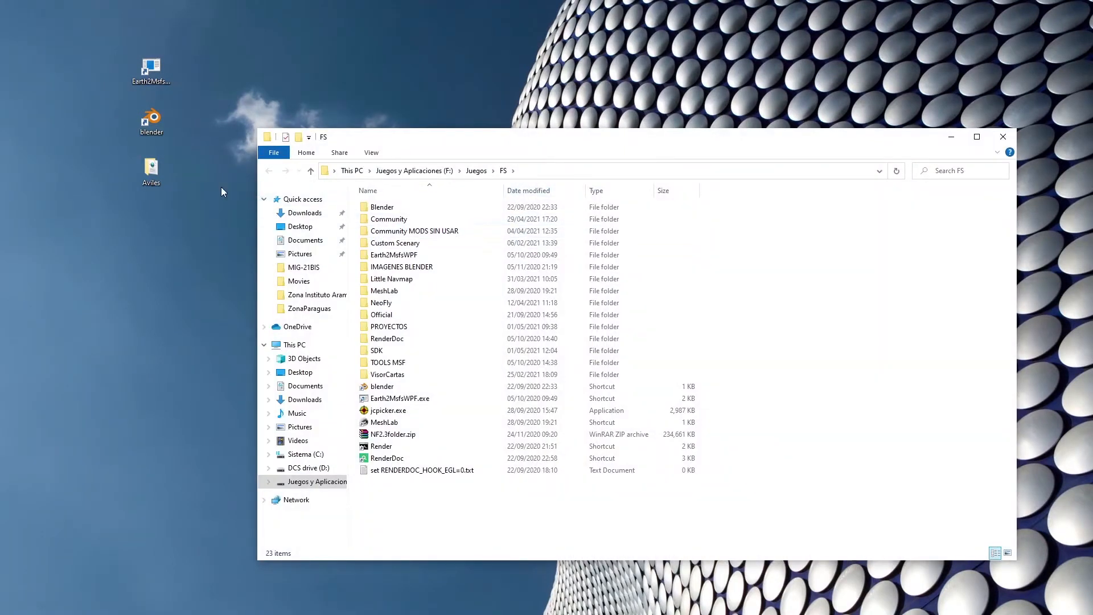
click(224, 233)
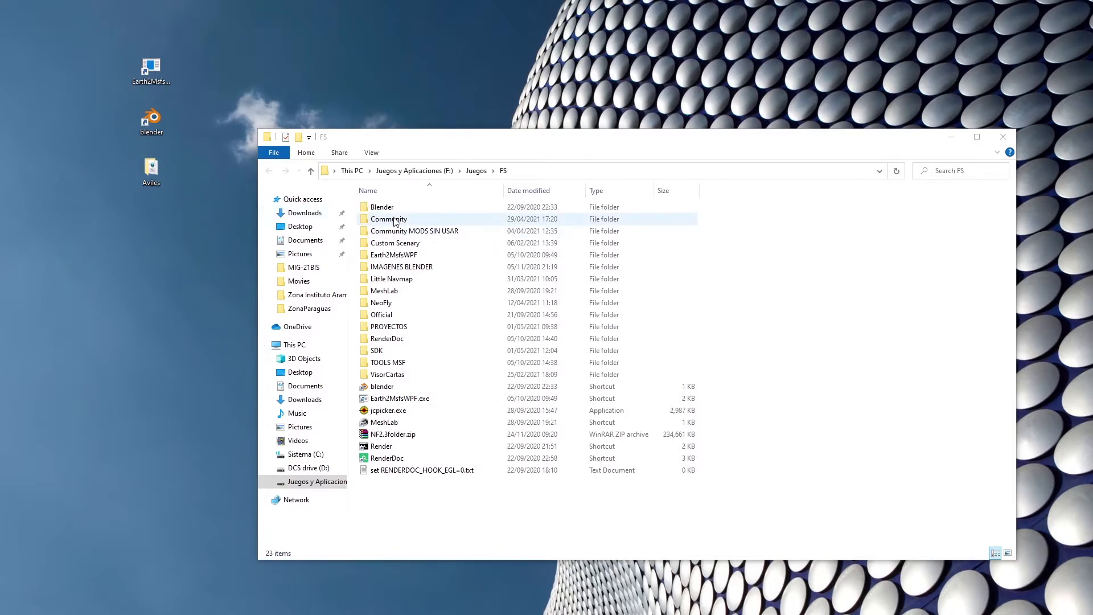
double_click(402, 243)
click(377, 208)
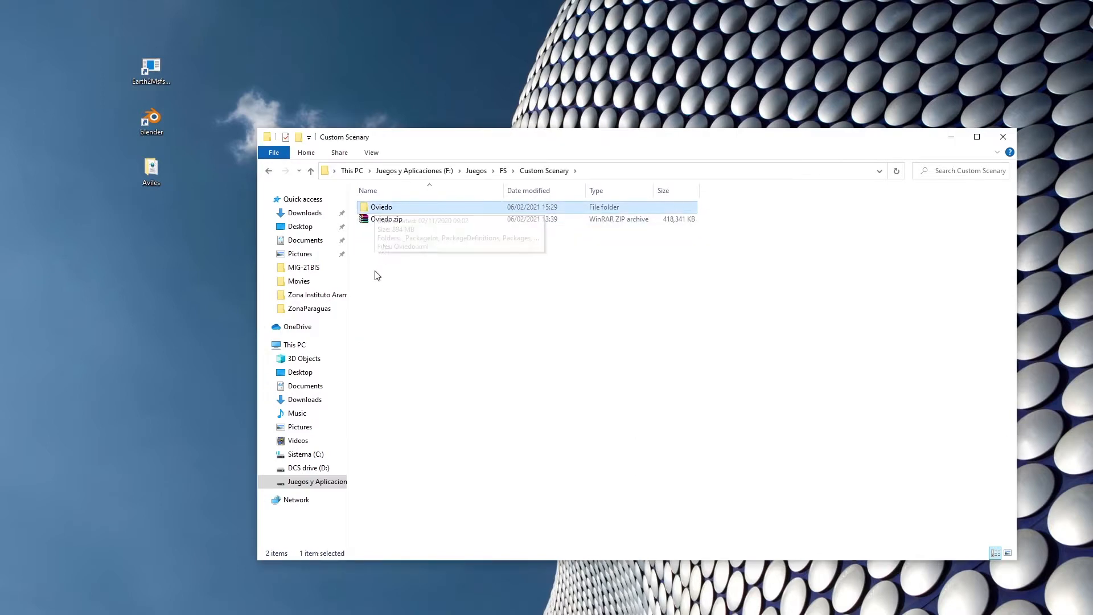
click(504, 172)
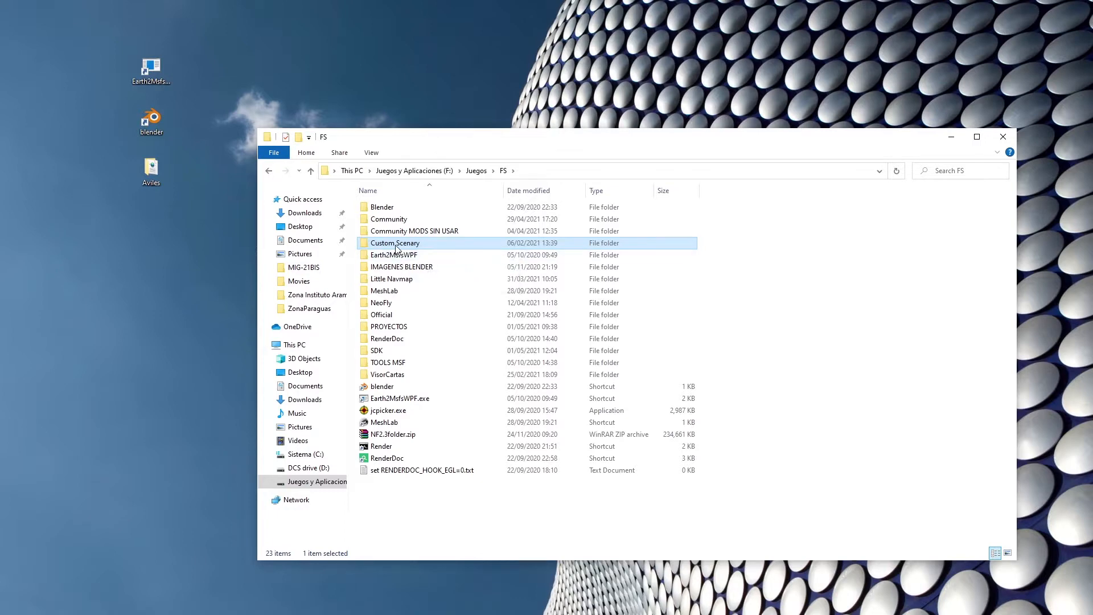
double_click(405, 328)
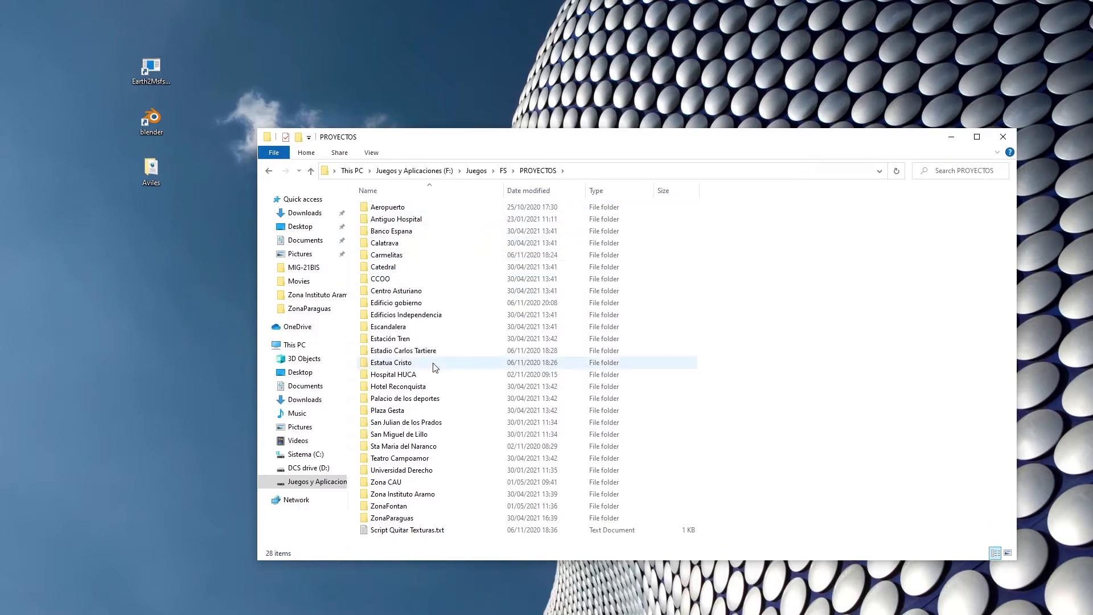
mouse_move(434, 368)
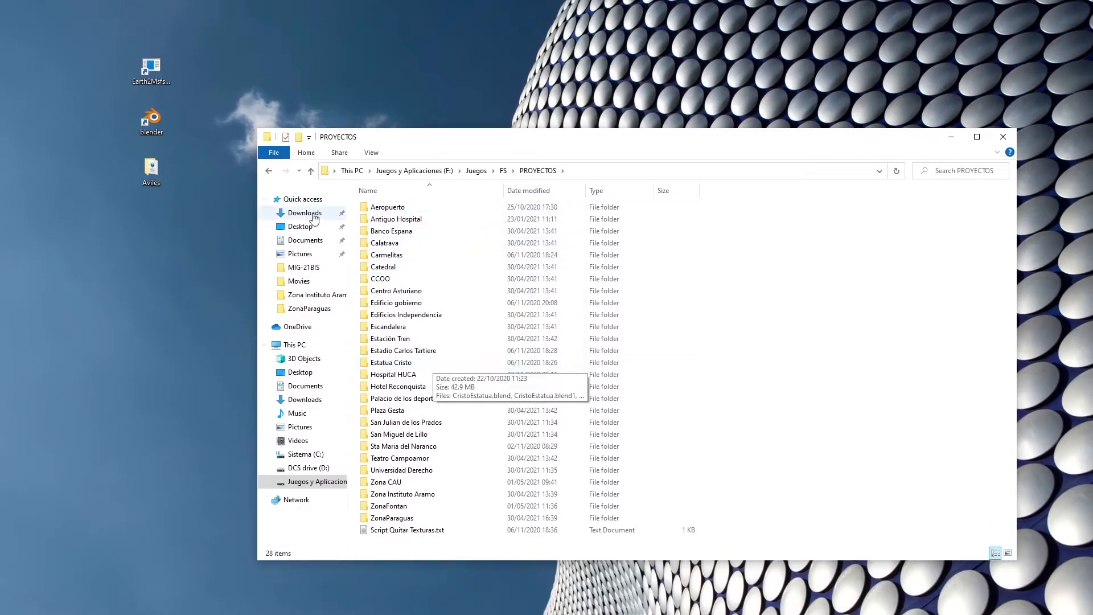
click(268, 171)
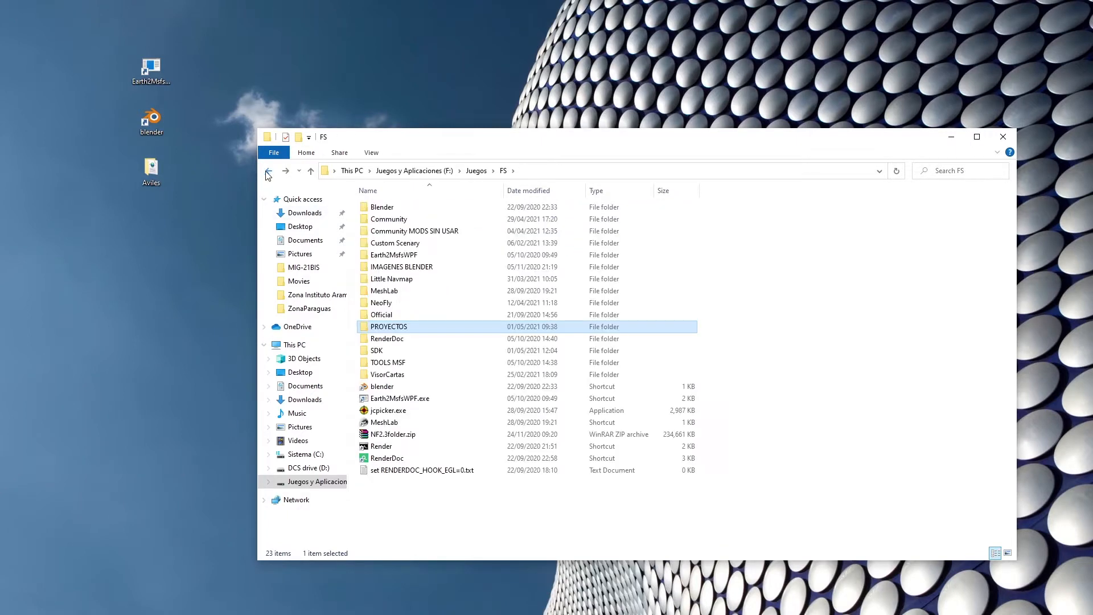
Open the Oviedo project inside the Custom Scenary folder to examine its structure.
double_click(395, 244)
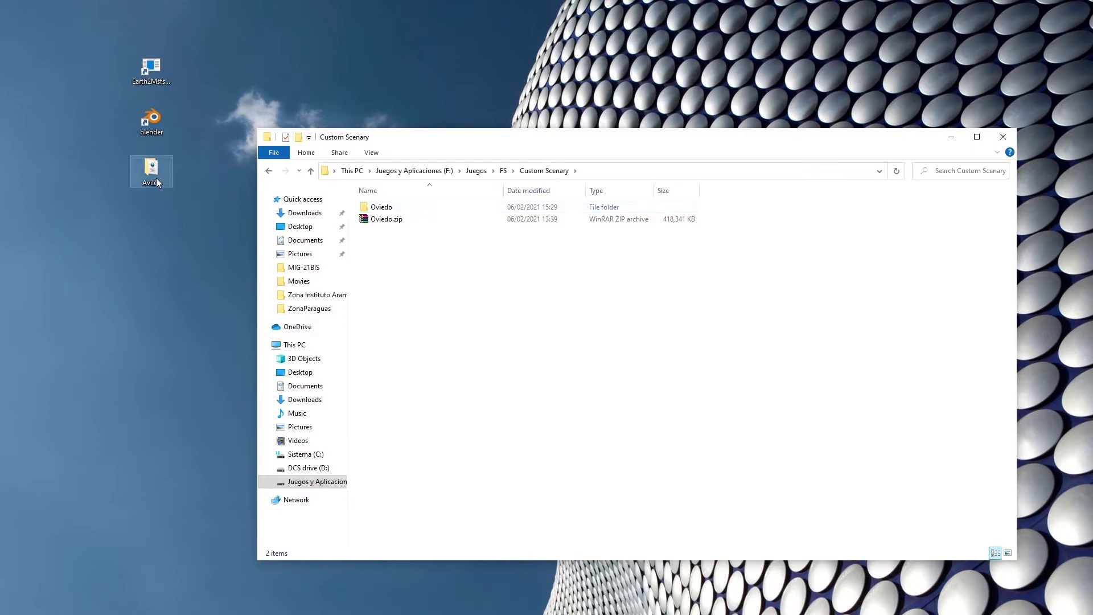
click(378, 210)
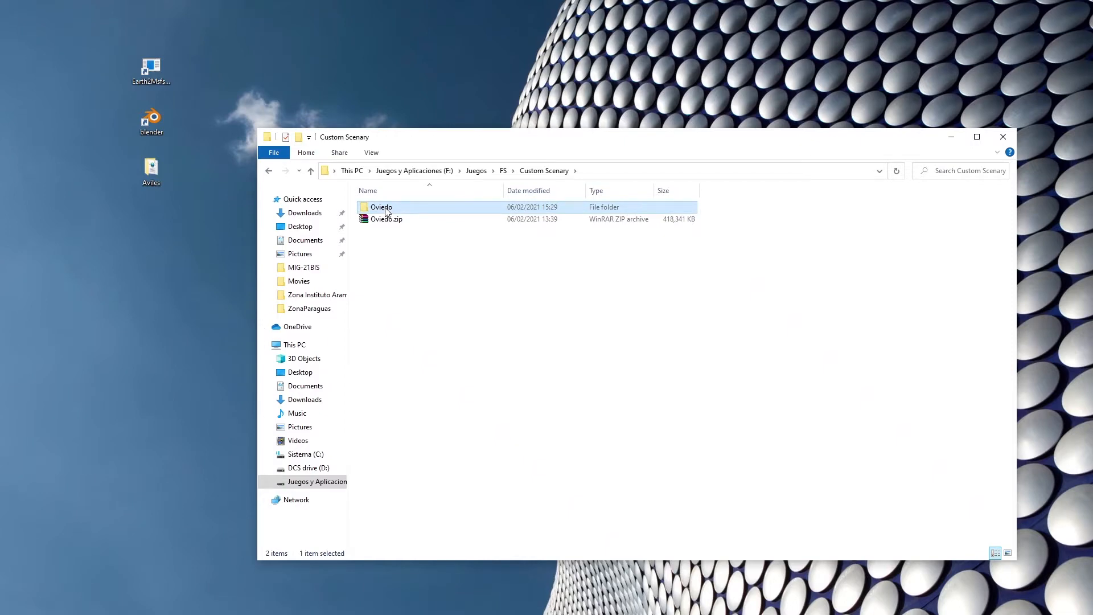
double_click(386, 210)
click(396, 210)
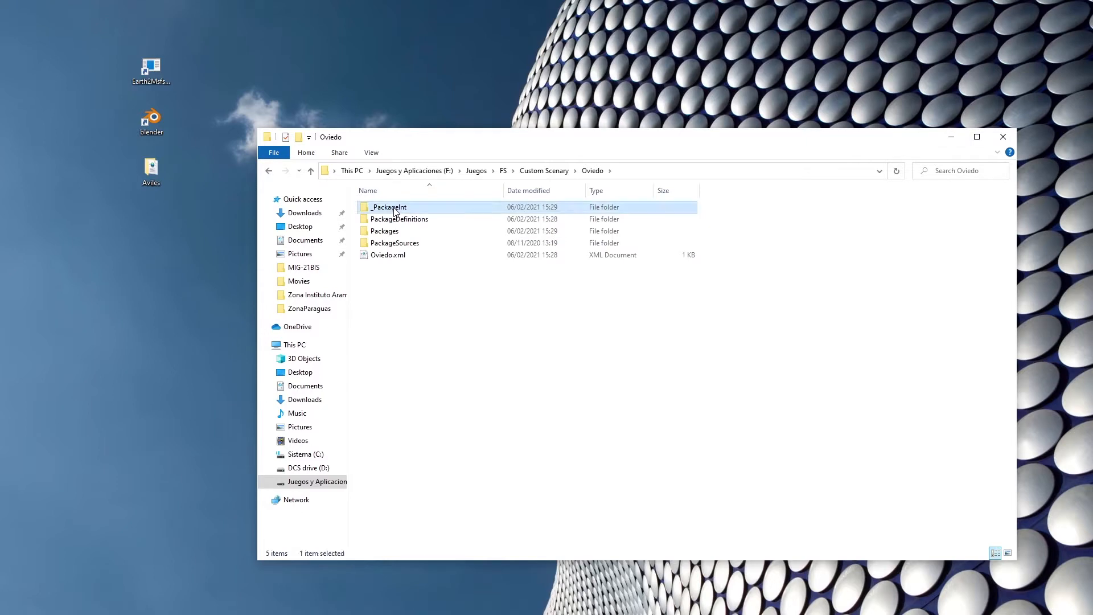
Point out Oviedo's Packages and _PackageInt folders, and open the Aviles project in a narrow window beside the Oviedo window.
click(400, 232)
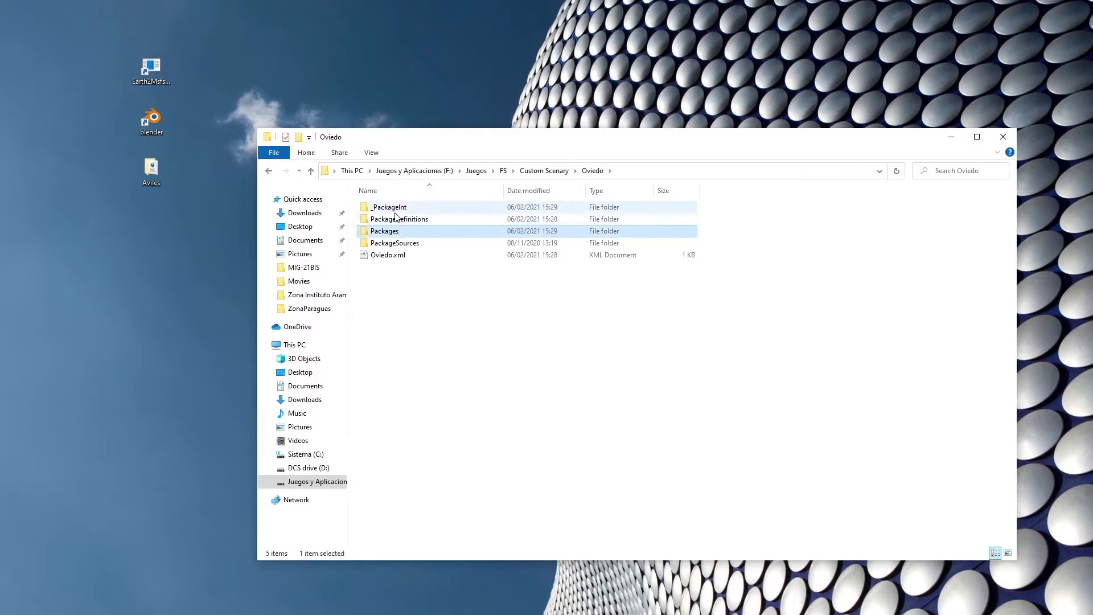
ctrl+click(395, 212)
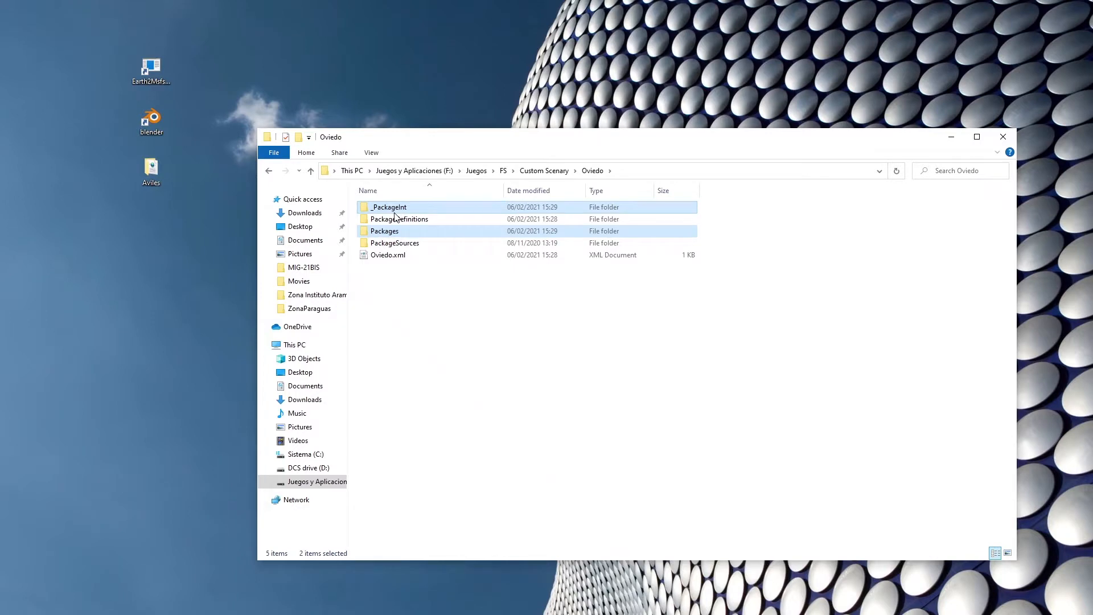
double_click(151, 172)
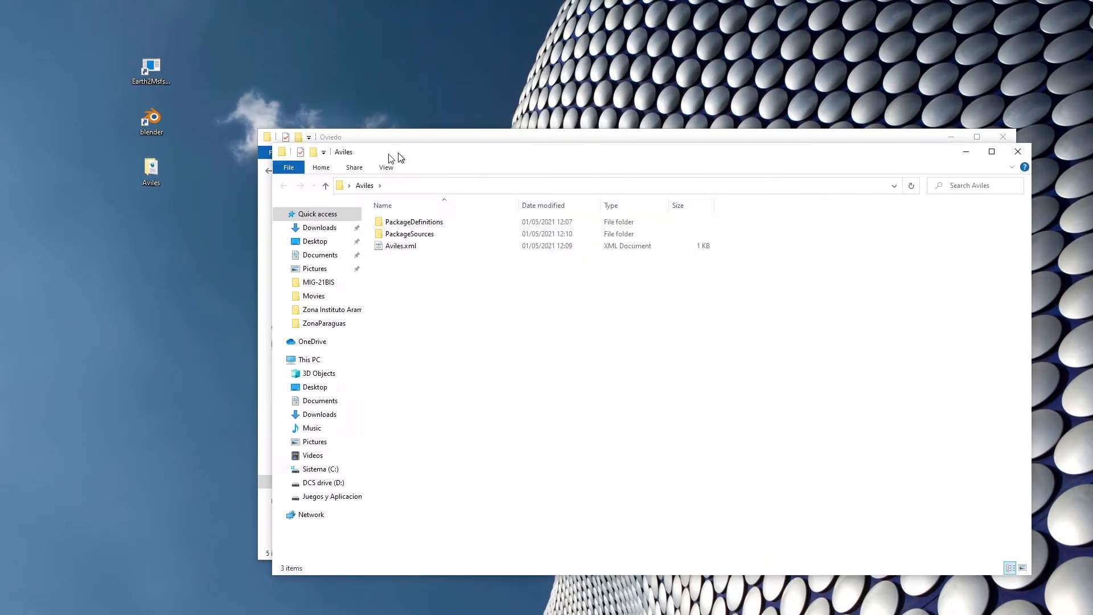
drag(399, 158, 151, 156)
drag(784, 320, 223, 307)
Compare the PackageDefinitions and PackageSources folders of both projects and open the modelLib folder inside Oviedo's PackageSources.
click(389, 222)
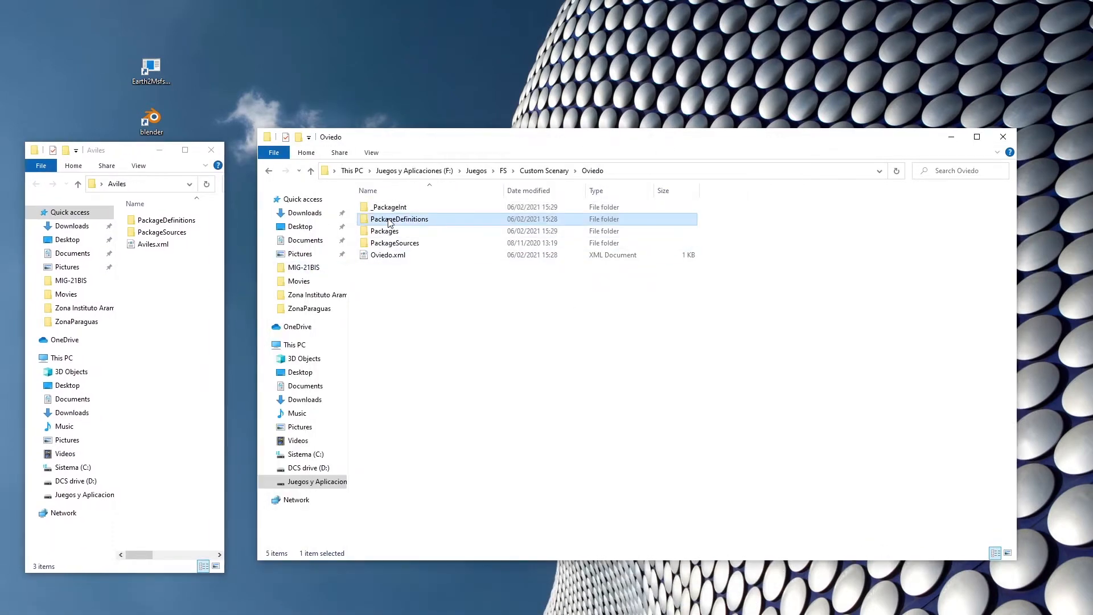
click(170, 222)
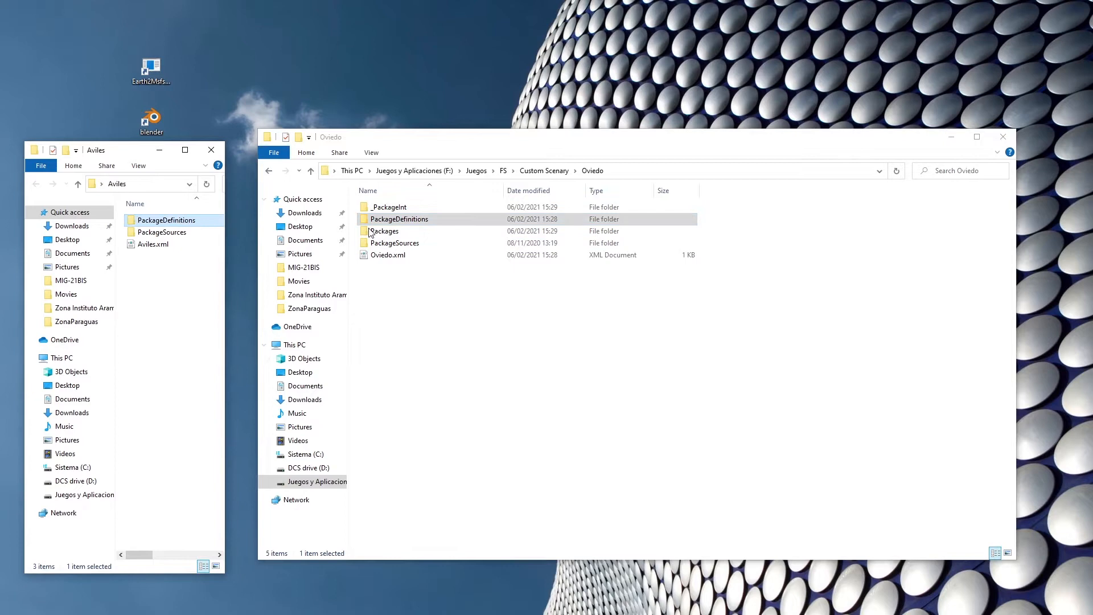
click(406, 245)
click(182, 233)
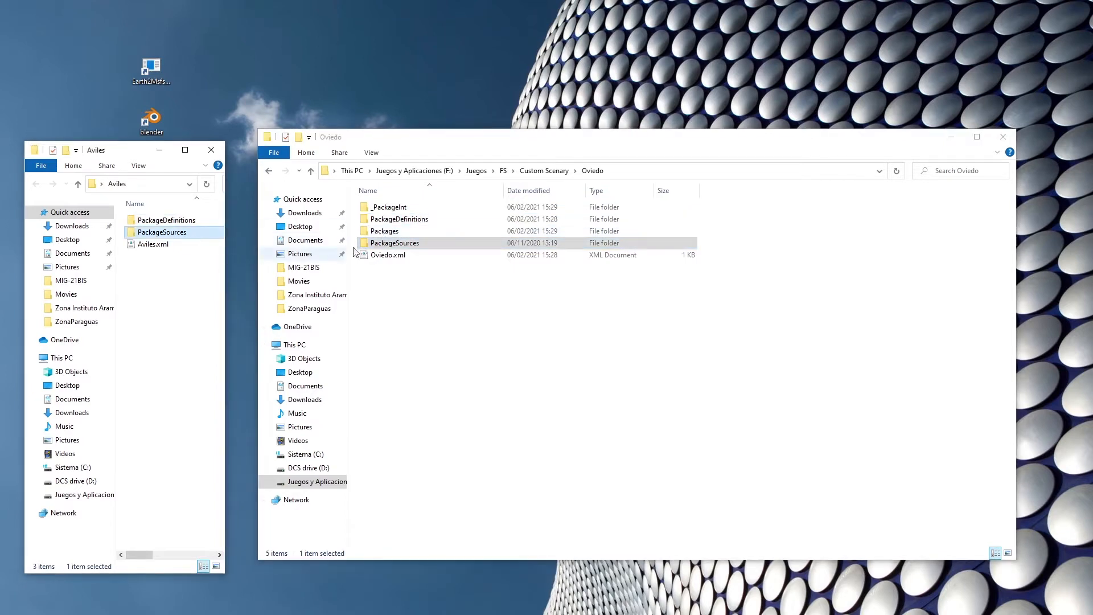
double_click(159, 233)
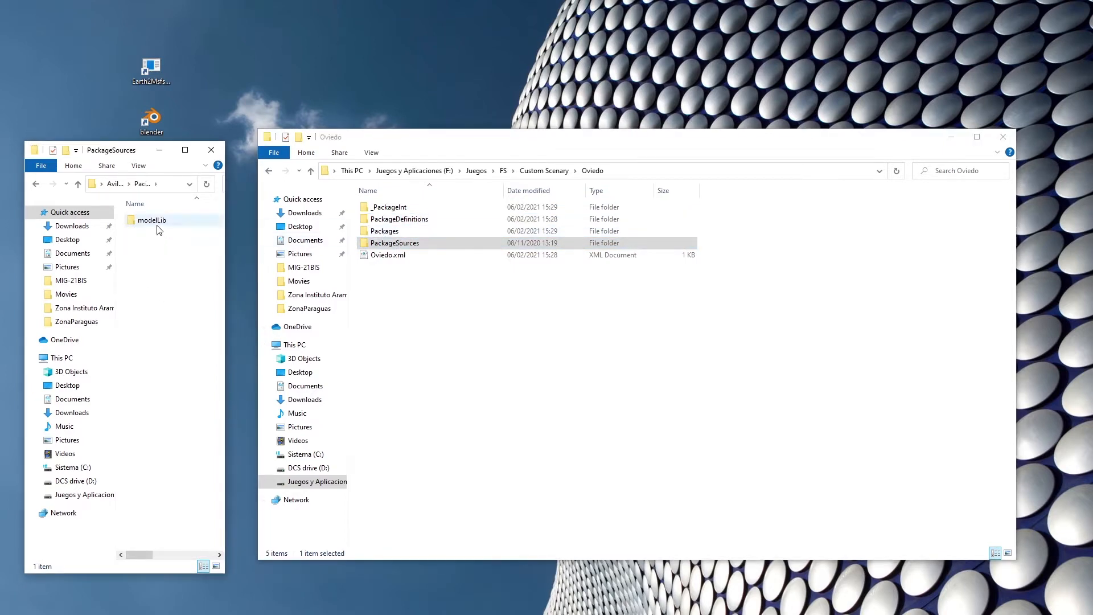
double_click(376, 243)
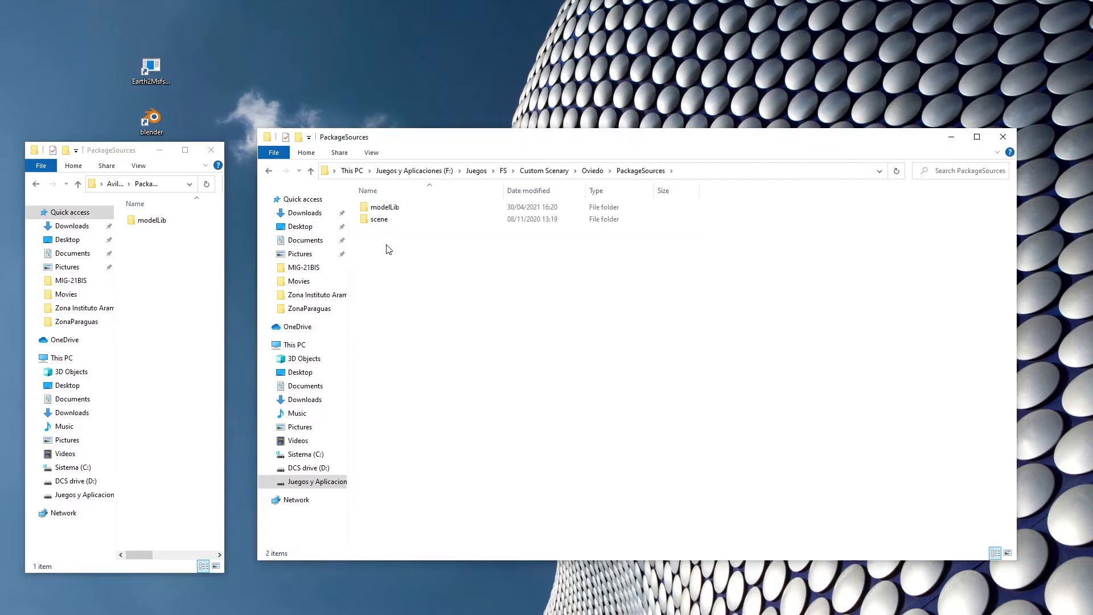
click(387, 208)
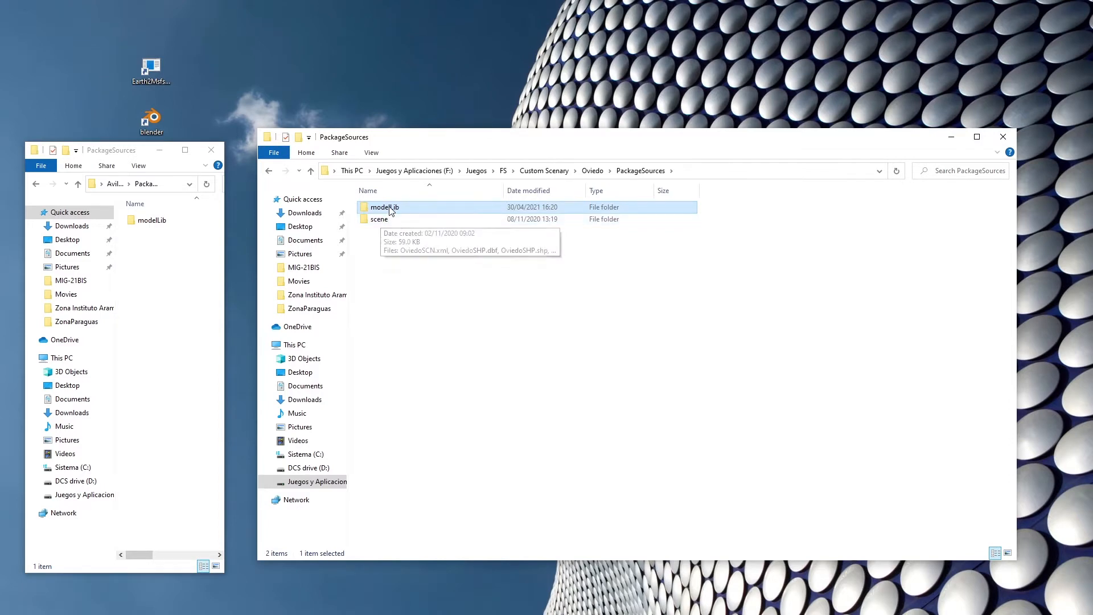
double_click(391, 208)
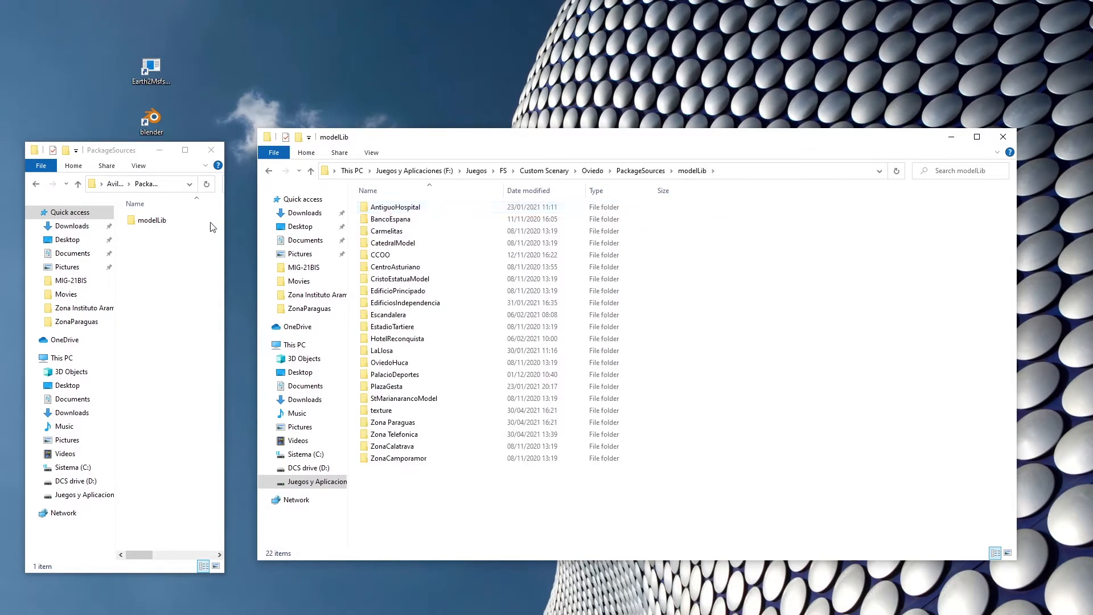
Go through the building model folders in Oviedo's modelLib, from AntiguoHospital to HotelReconquista.
click(410, 208)
click(415, 221)
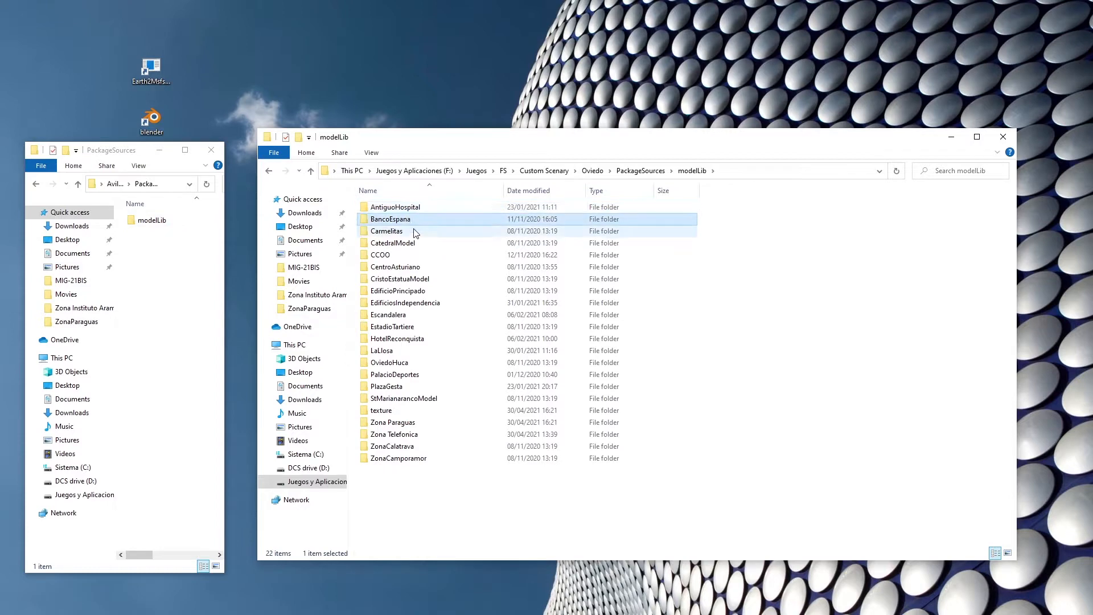
click(413, 232)
click(415, 243)
click(413, 254)
click(414, 267)
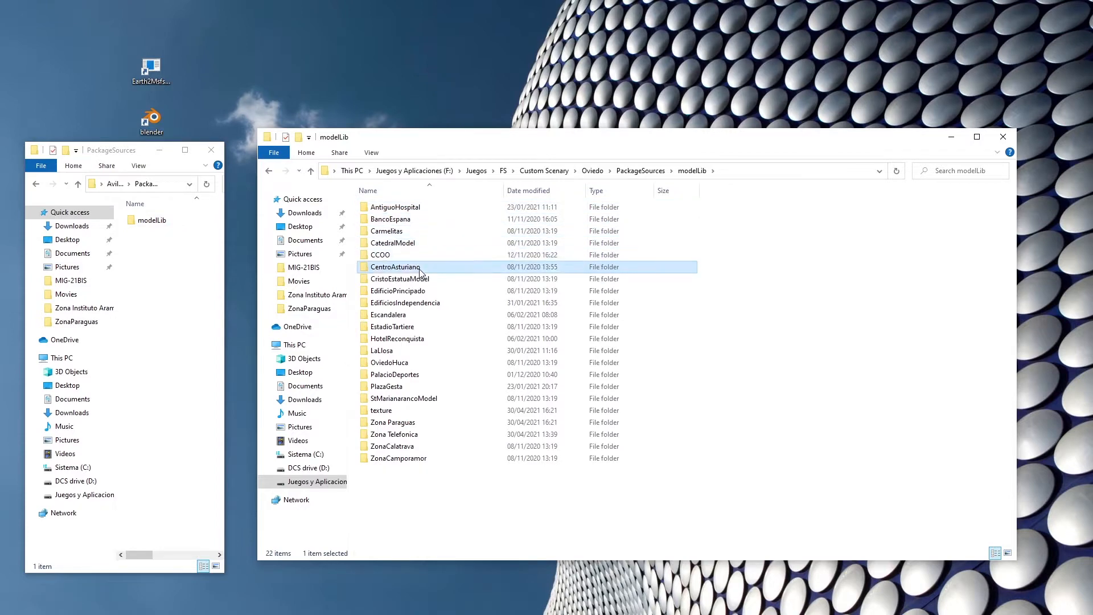
click(418, 279)
click(423, 291)
click(426, 303)
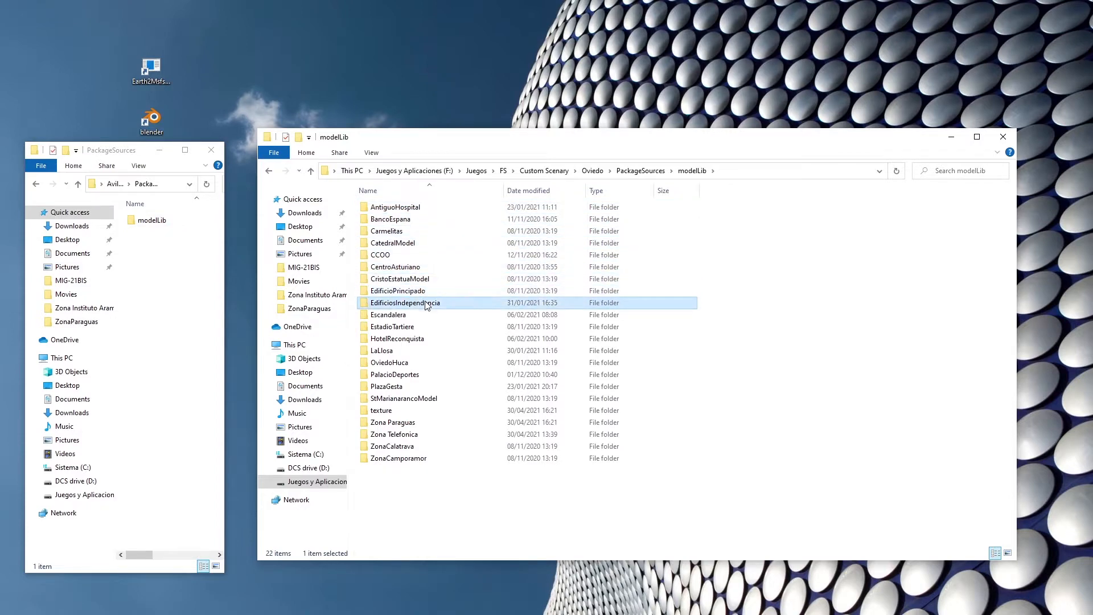
click(416, 315)
click(416, 327)
click(416, 339)
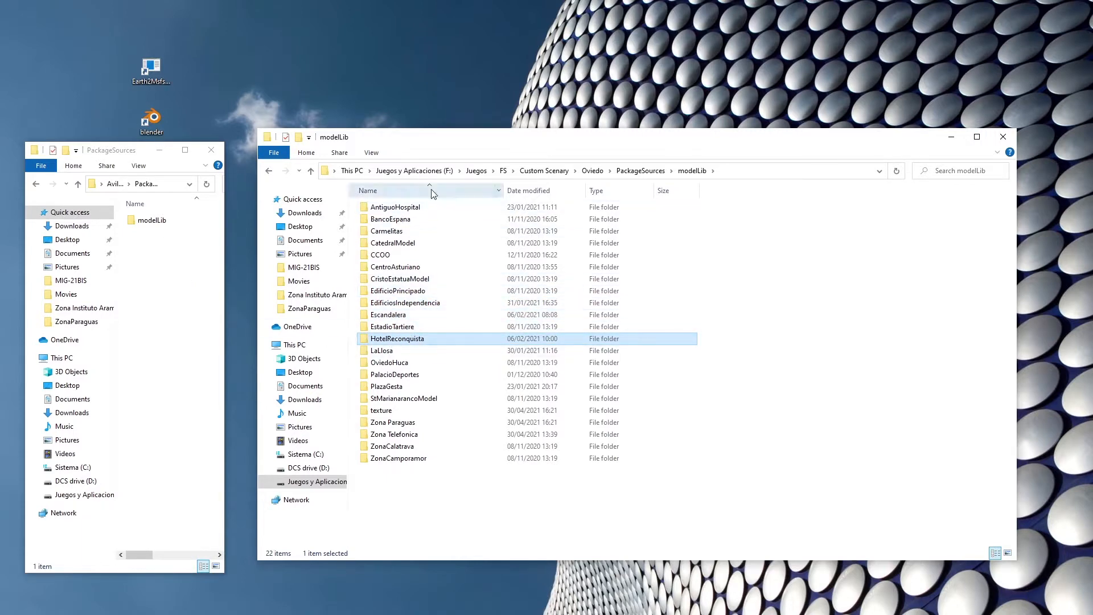
Open the modelLib folders of Oviedo and Aviles together and compare the texture folder in each.
click(647, 173)
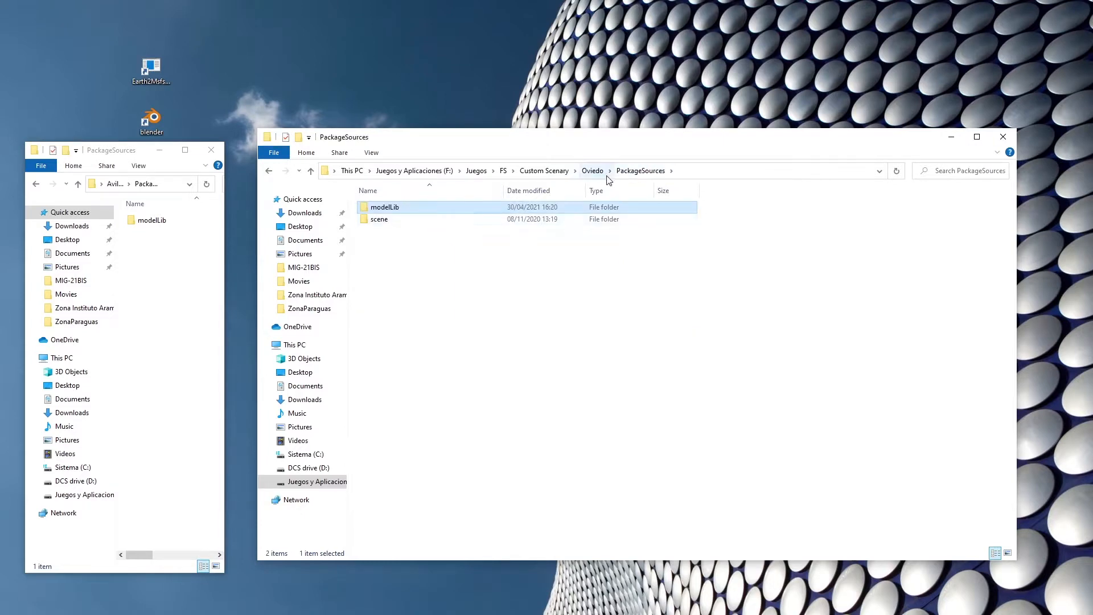
double_click(385, 207)
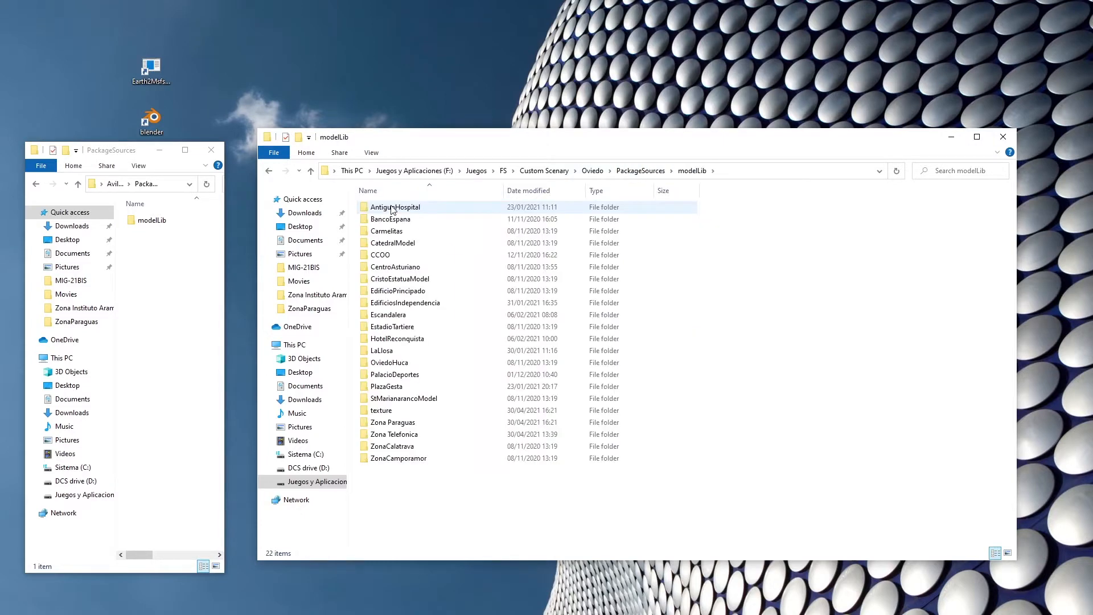
double_click(156, 220)
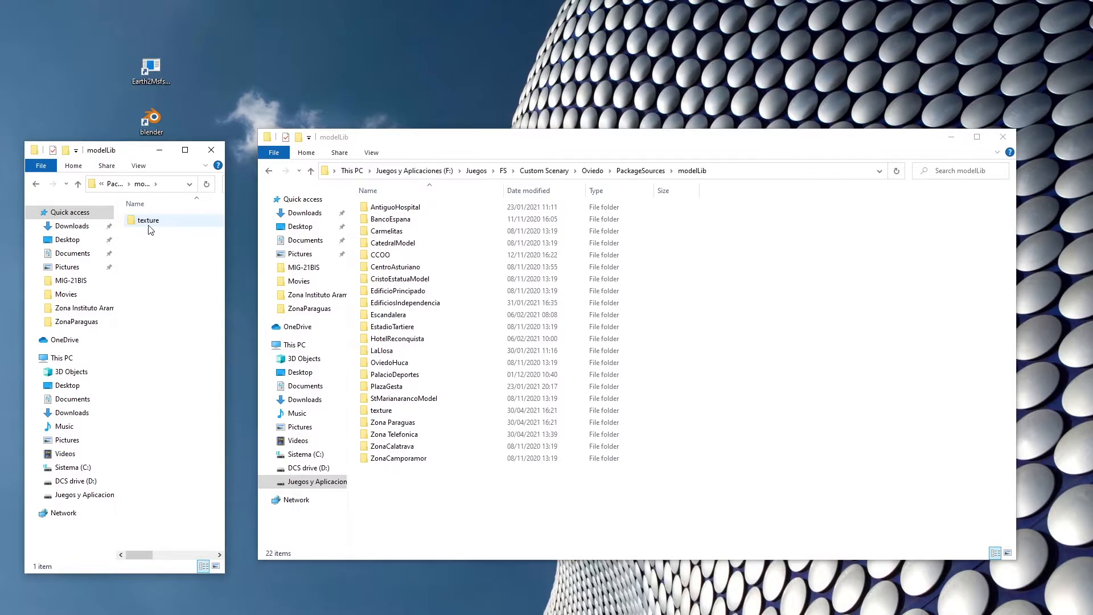
click(393, 411)
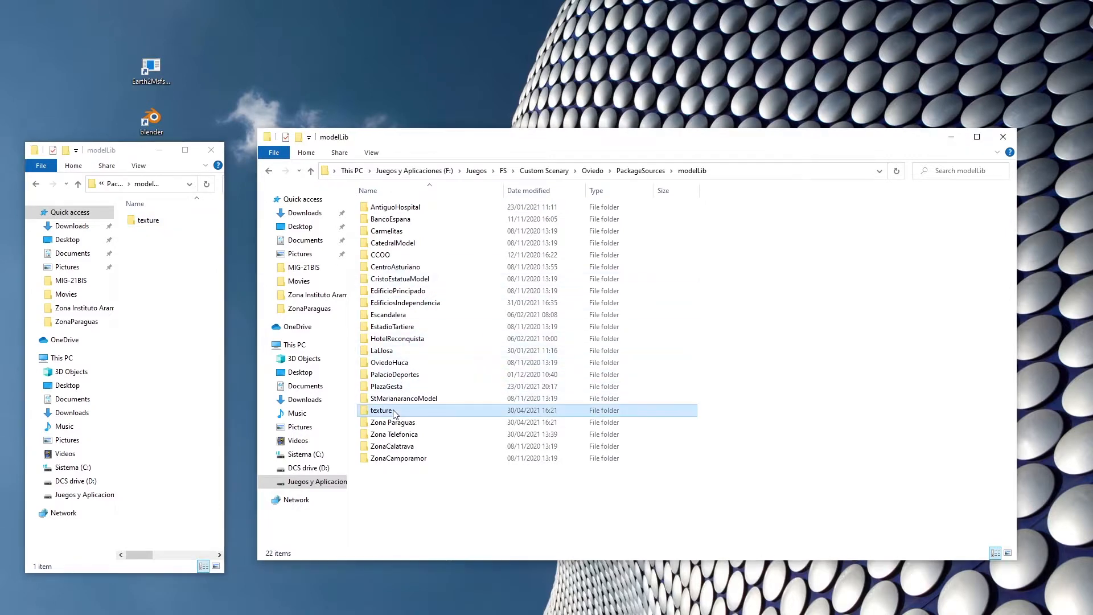
Examine the PNG images in Oviedo's texture folder and close both folder windows.
double_click(394, 412)
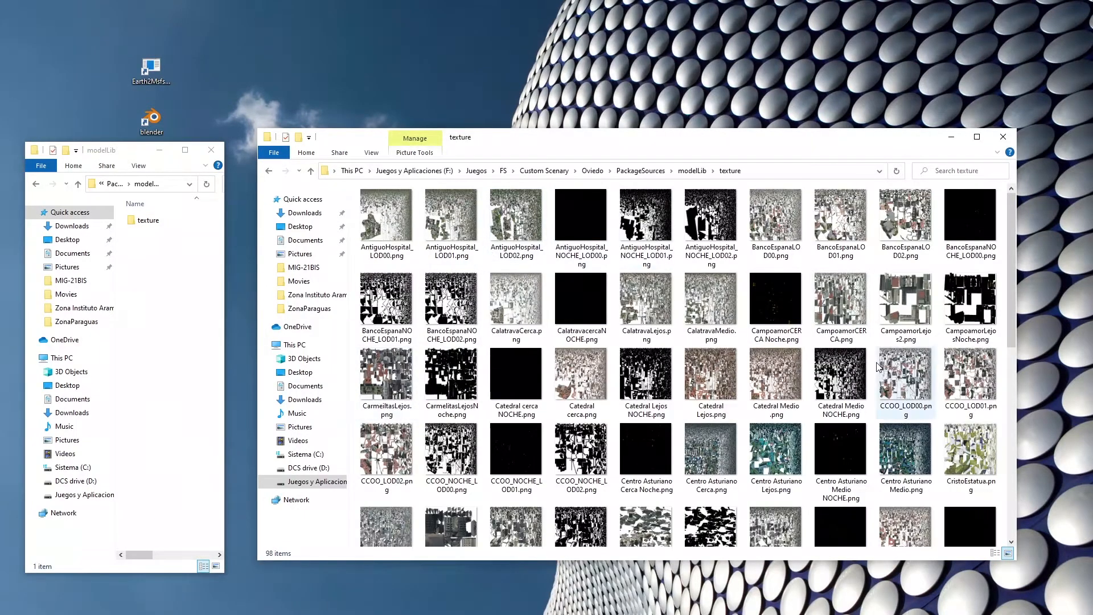
scroll(877, 367, down, 5)
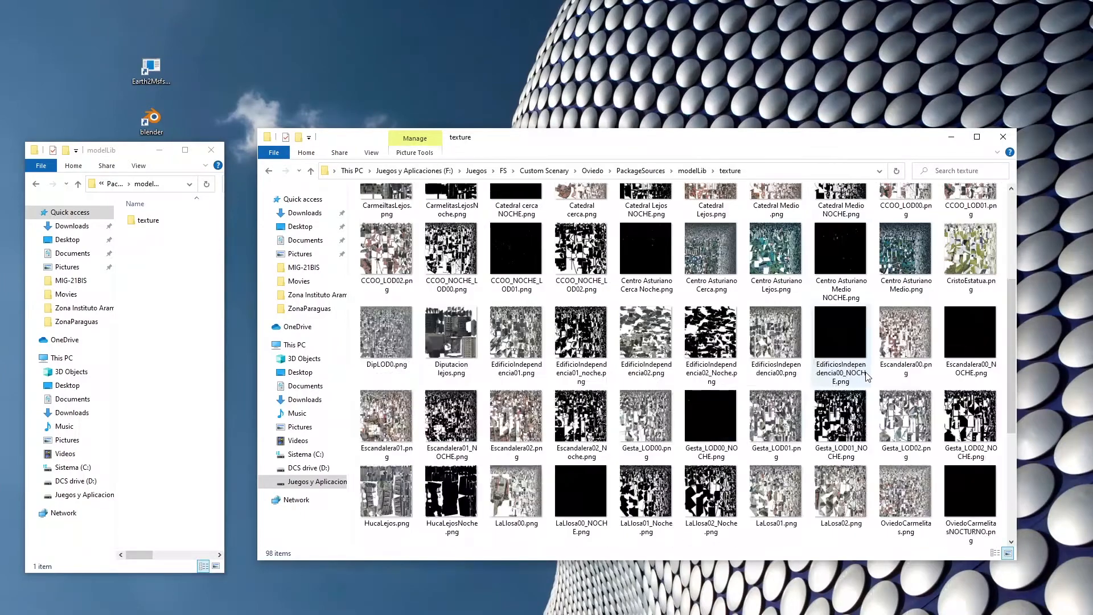
scroll(868, 376, up, 5)
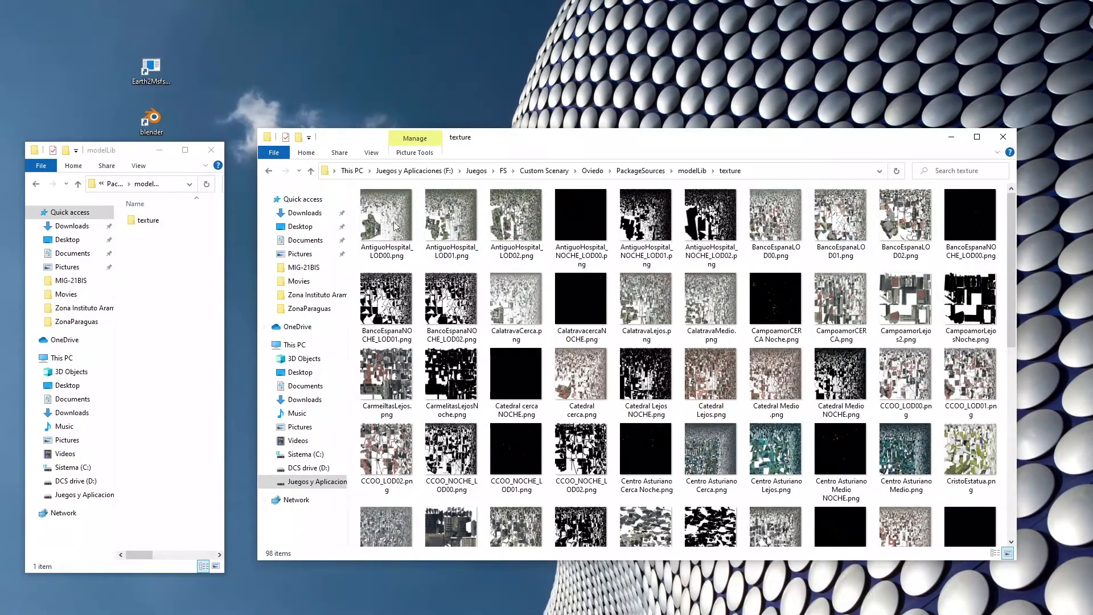
click(1003, 137)
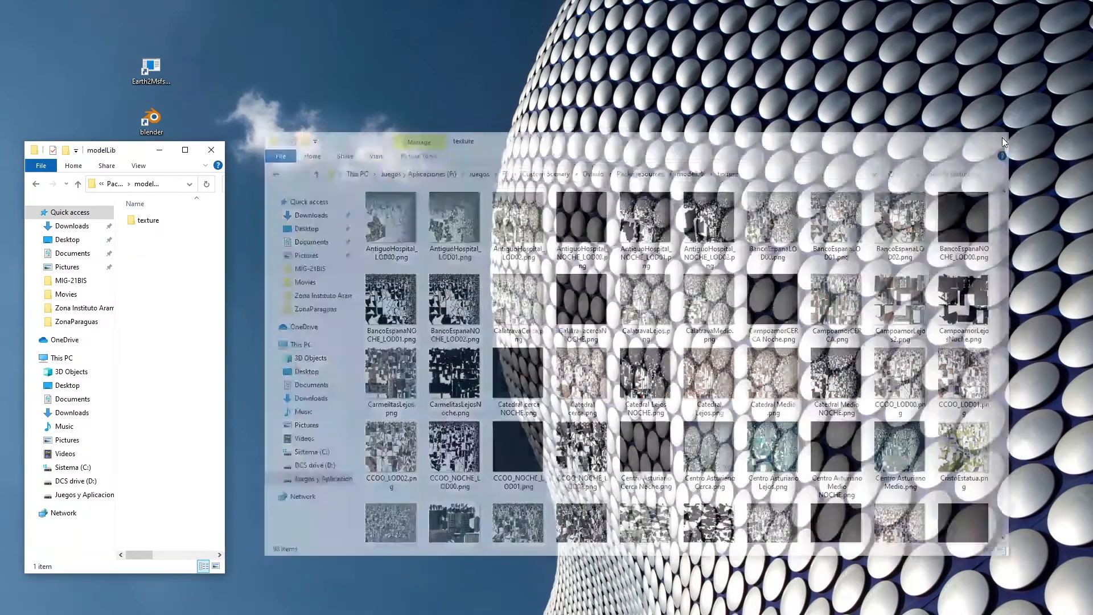
click(211, 150)
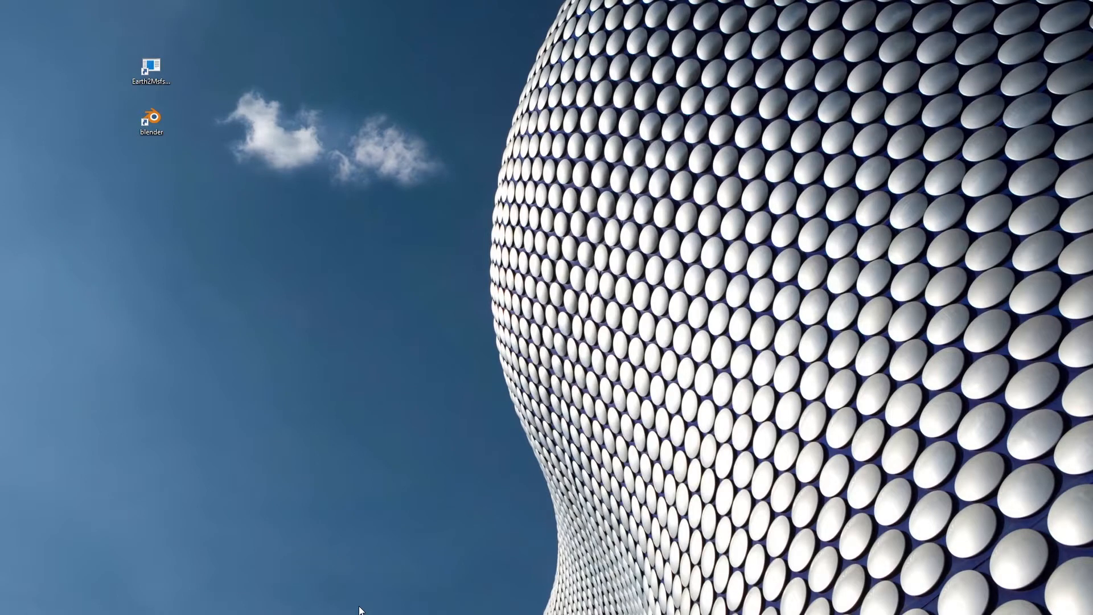
Launch the Earth 2 MSFS tool from its desktop shortcut, view its world map window and close it.
click(152, 61)
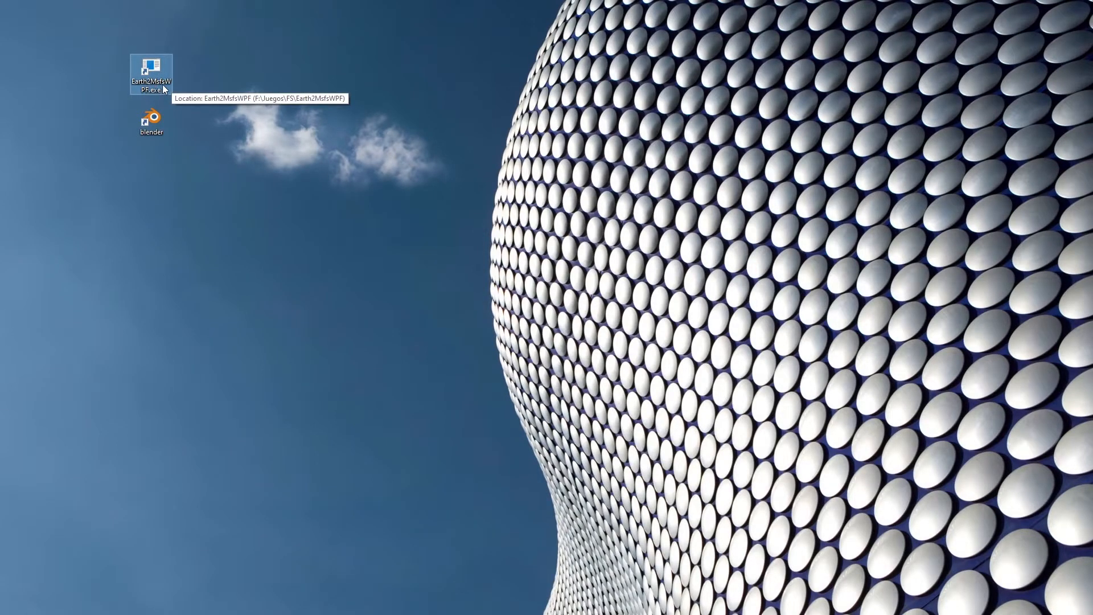
double_click(149, 67)
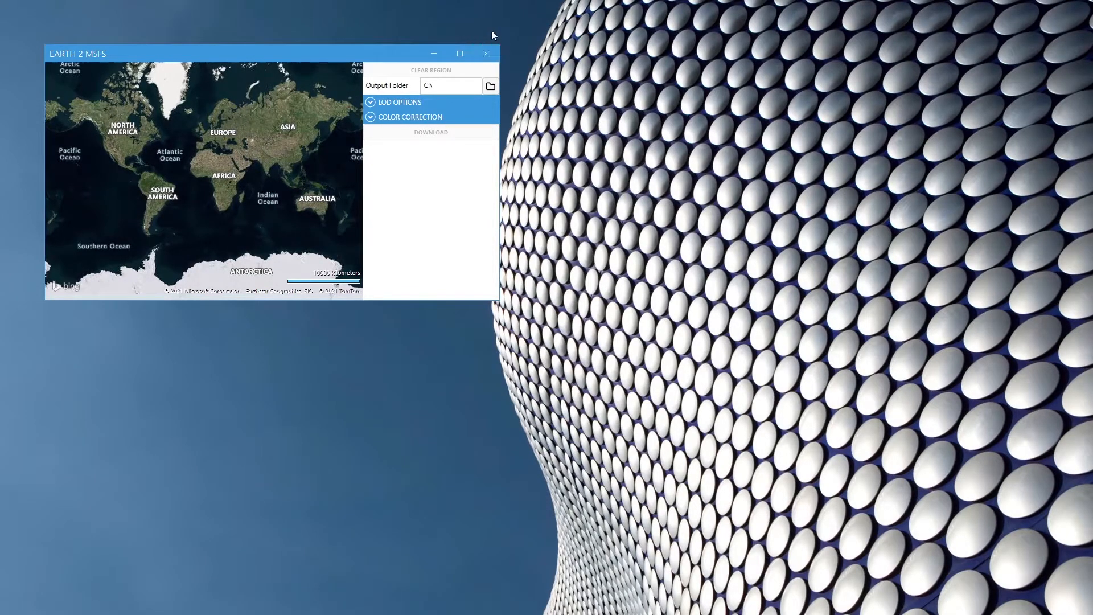
click(487, 54)
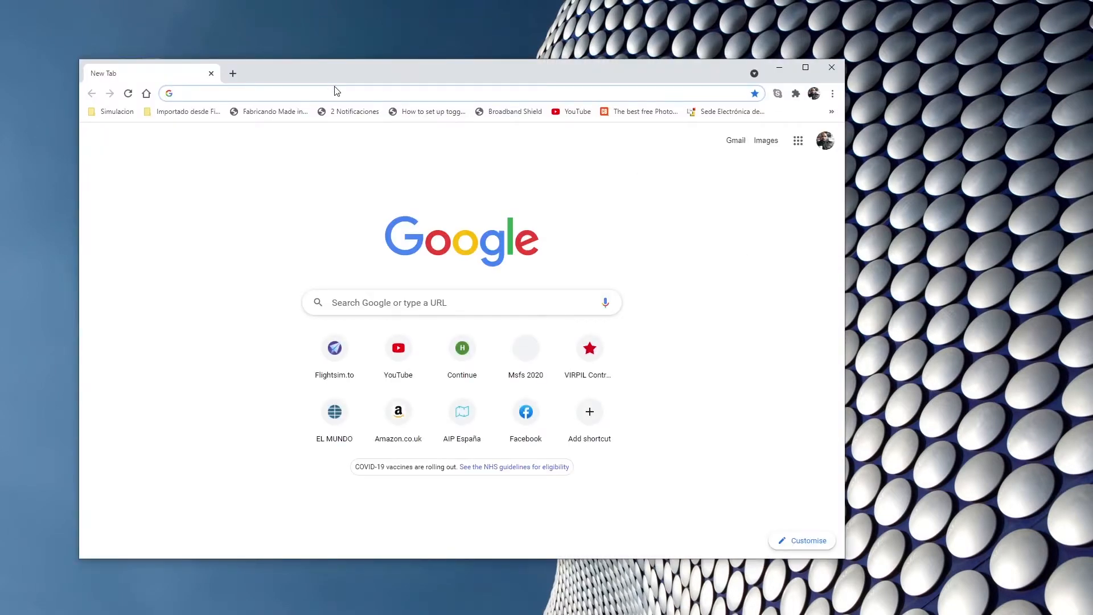
In Chrome, restore the recently closed group of 3 tabs from the browsing history.
click(833, 93)
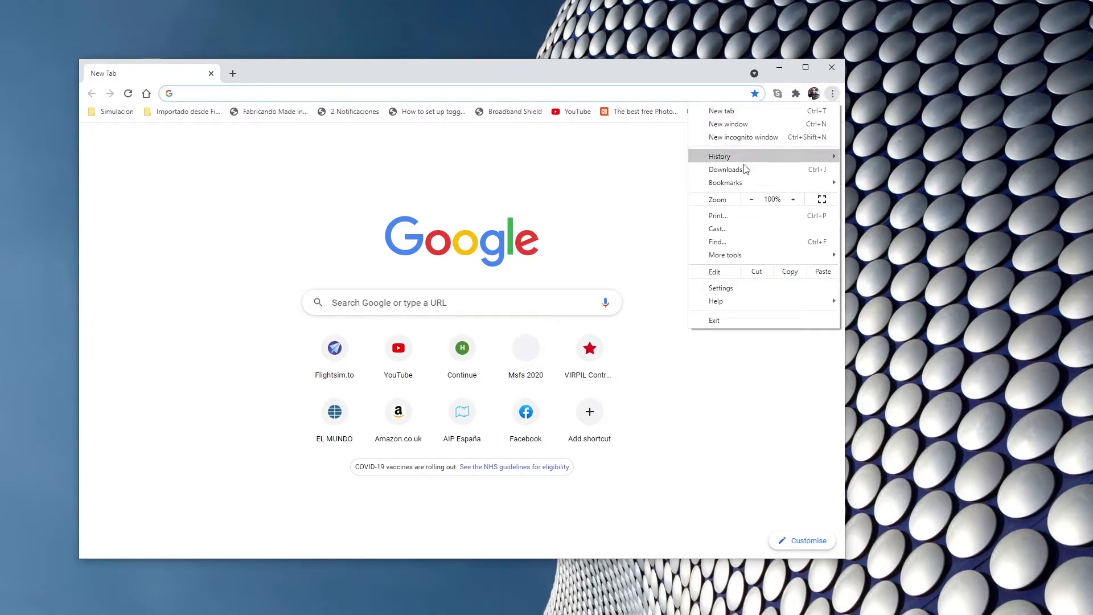
mouse_move(747, 162)
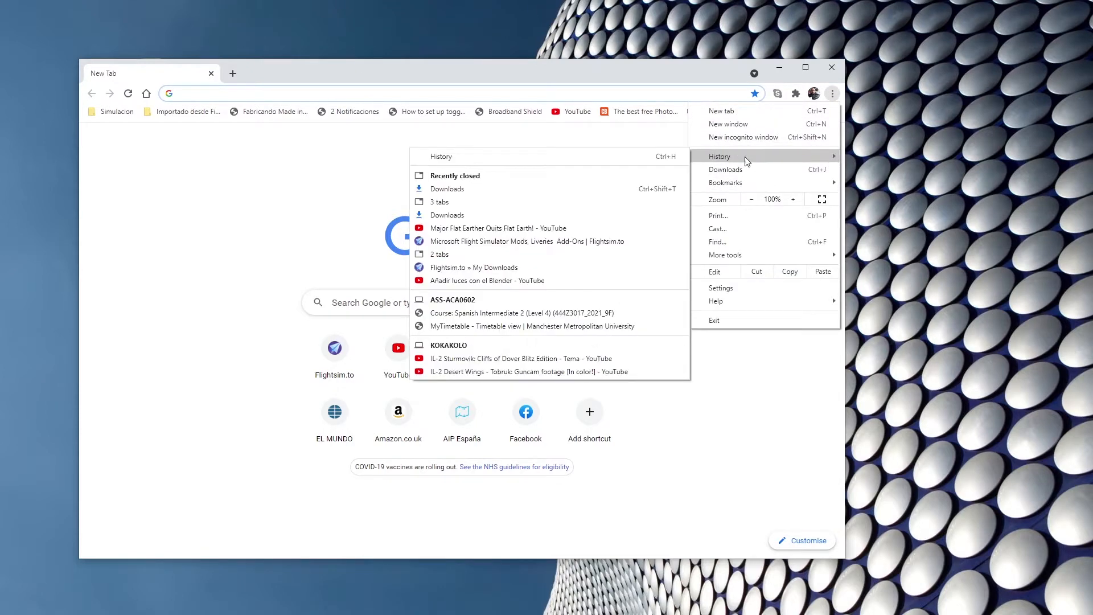
click(475, 199)
Search the web for "EARTH 2 MSF" in the Downloads tab and move that browser window aside to reveal the new-tab window.
click(342, 93)
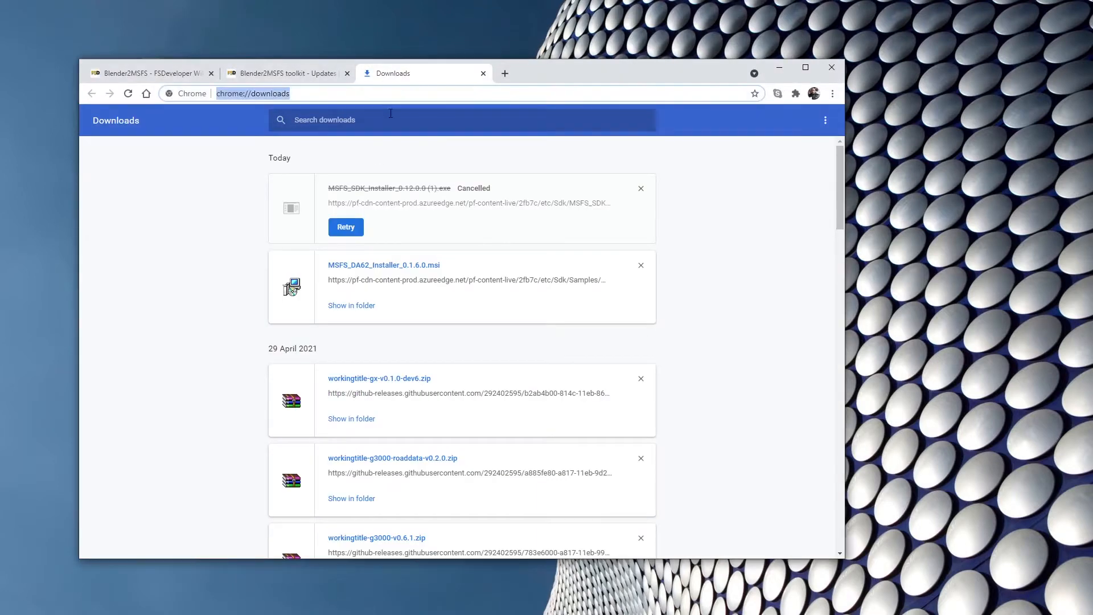
text(EARTH)
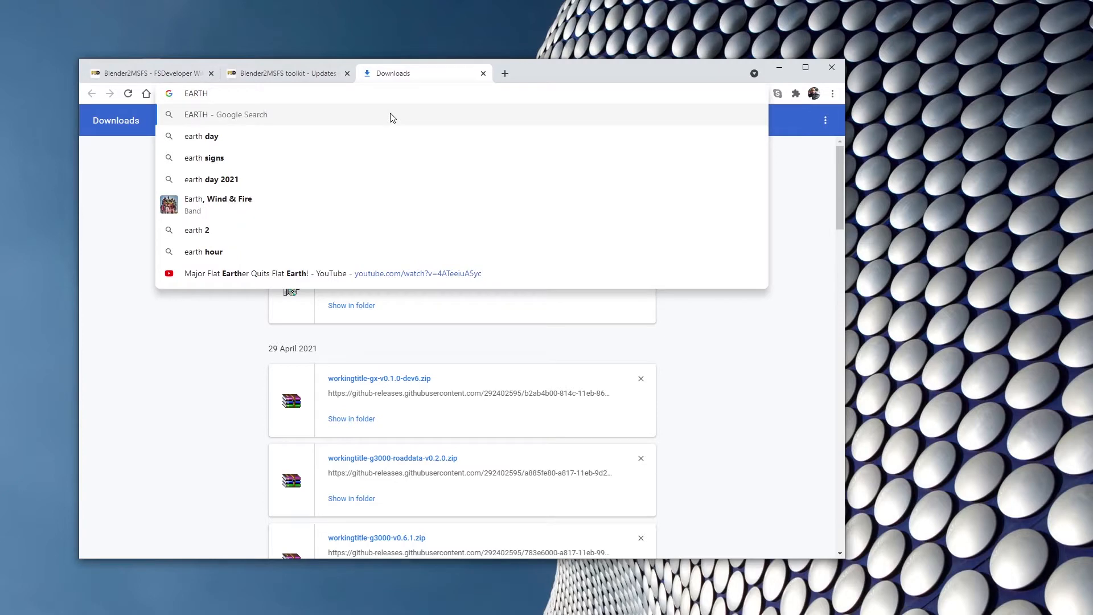
text( 2)
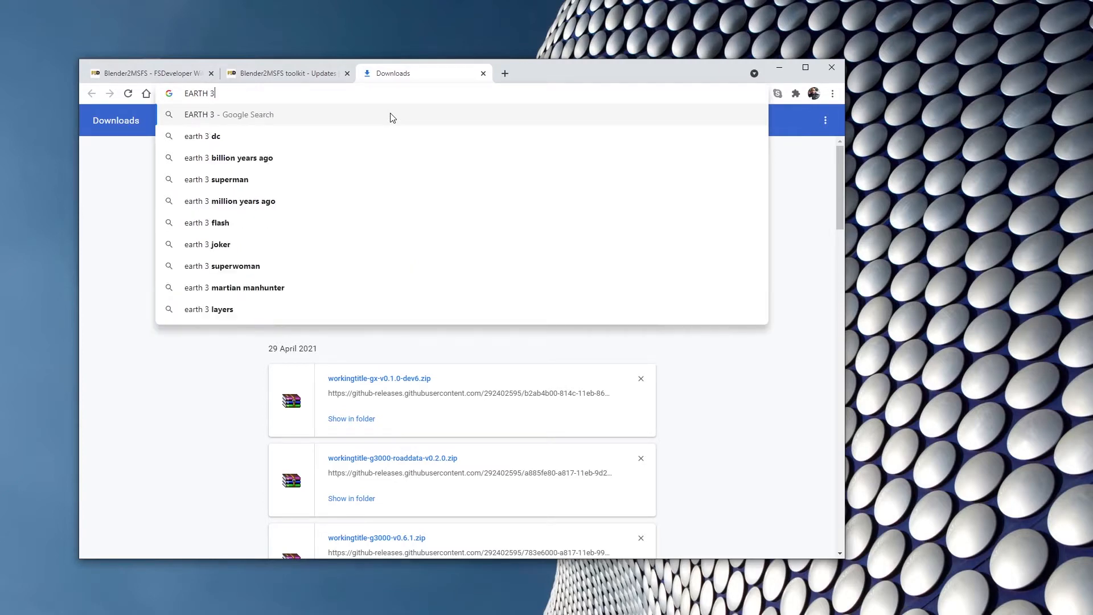
text( M)
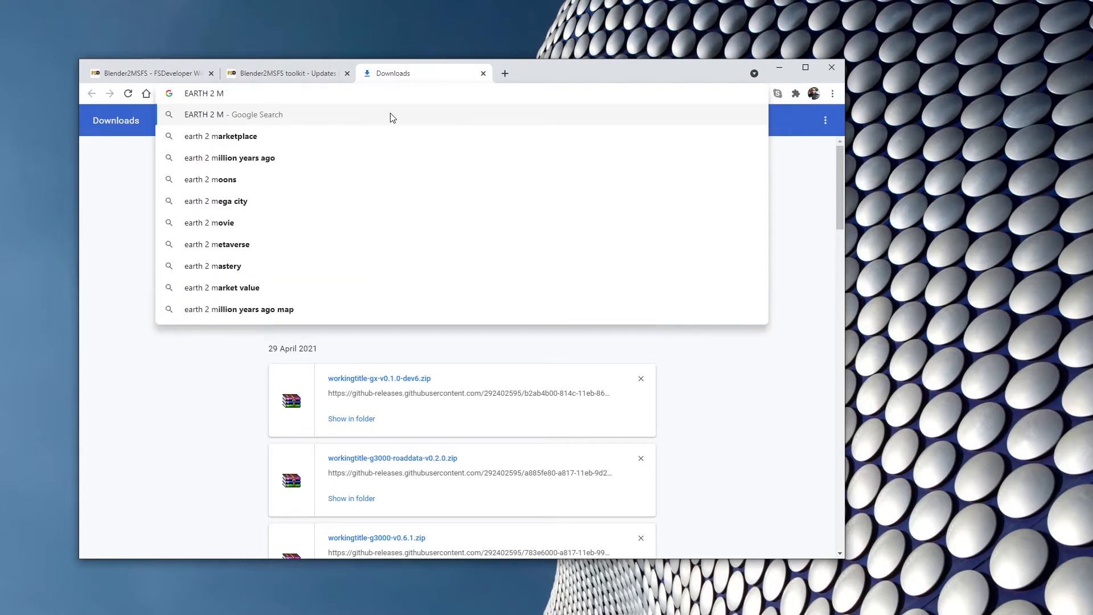
text(SF)
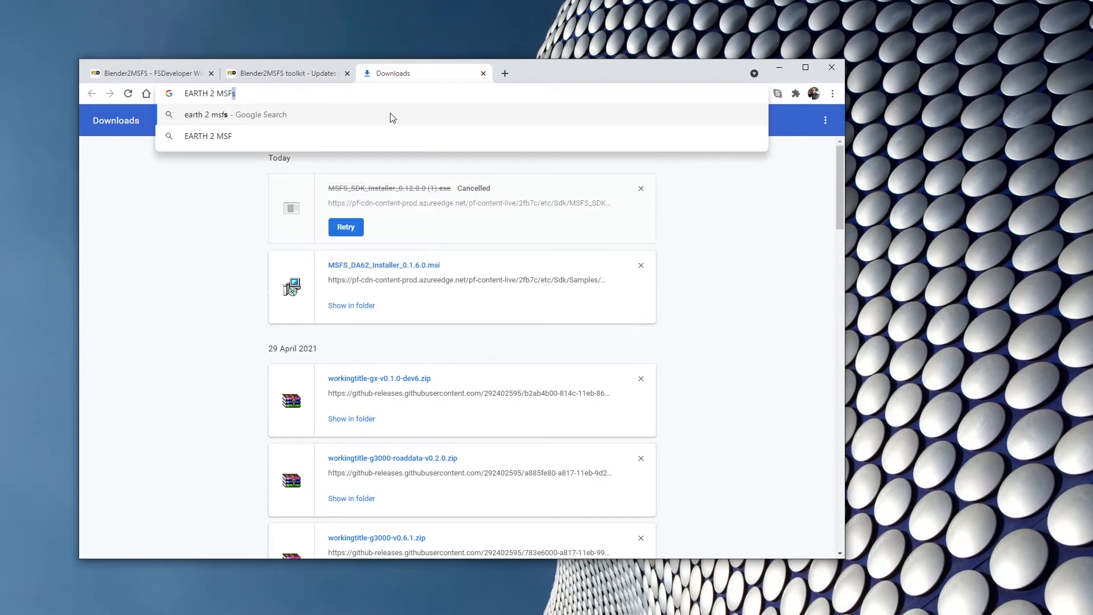
key(BackSpace)
key(Return)
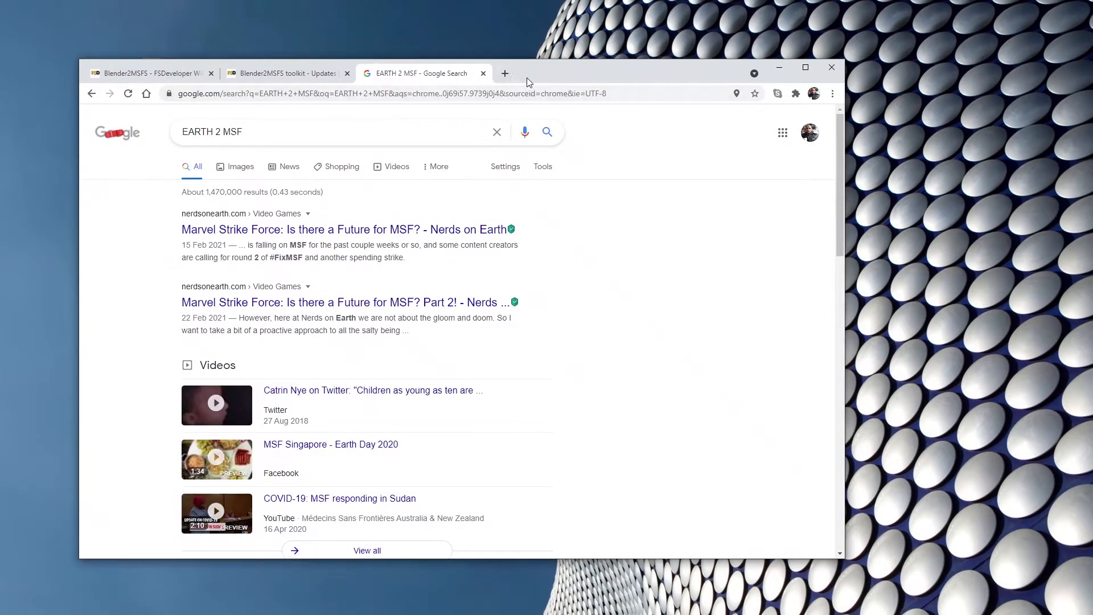
drag(538, 75, 765, 170)
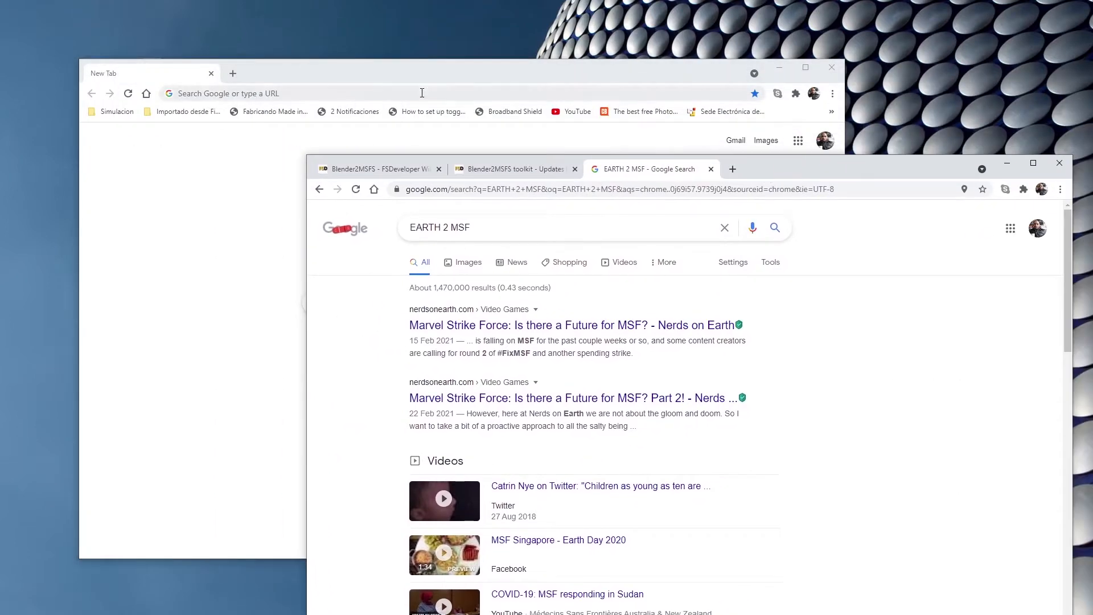
Close the spare new-tab window and correct the web search in the other window to "EARTH 2 MSFS".
click(832, 67)
click(146, 84)
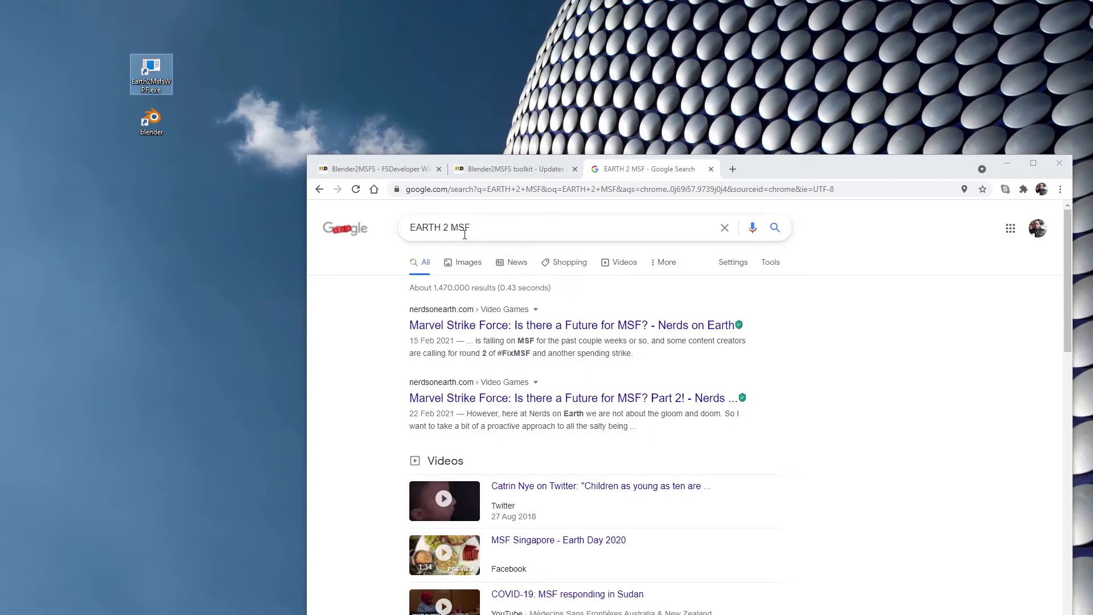
click(481, 228)
text(S)
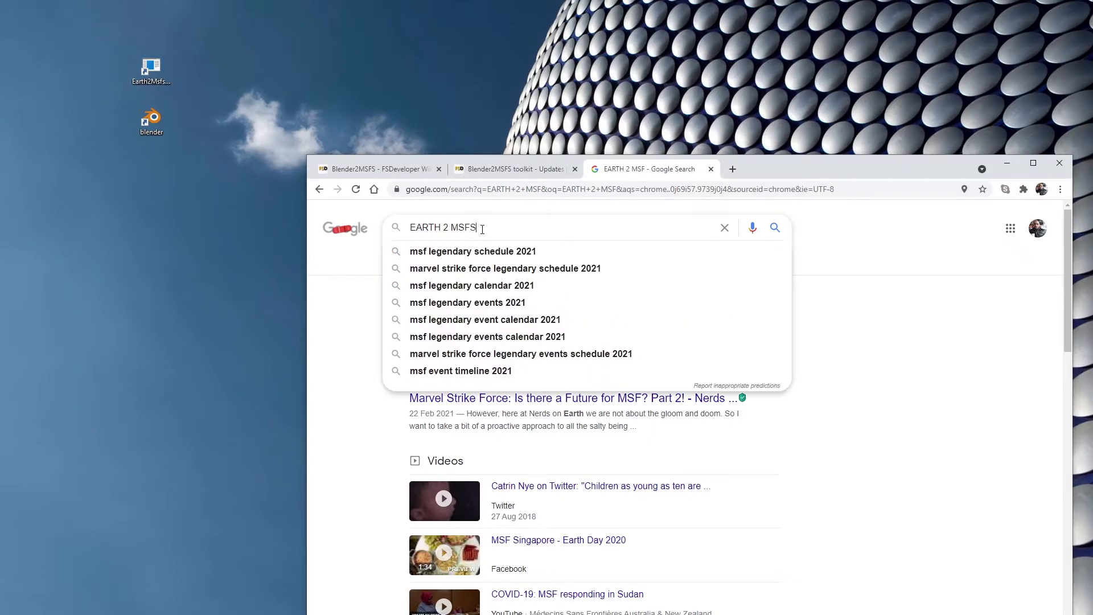
key(Return)
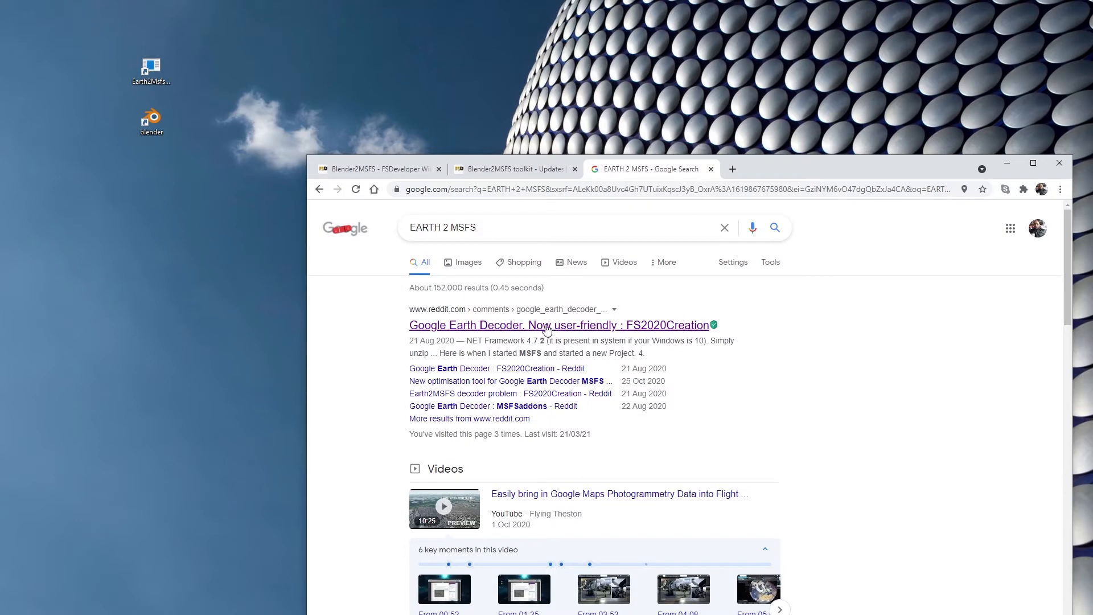
Open the Reddit post "Google Earth Decoder. Now user-friendly", follow its link to the original Google Earth Decoder post and skim it.
click(546, 330)
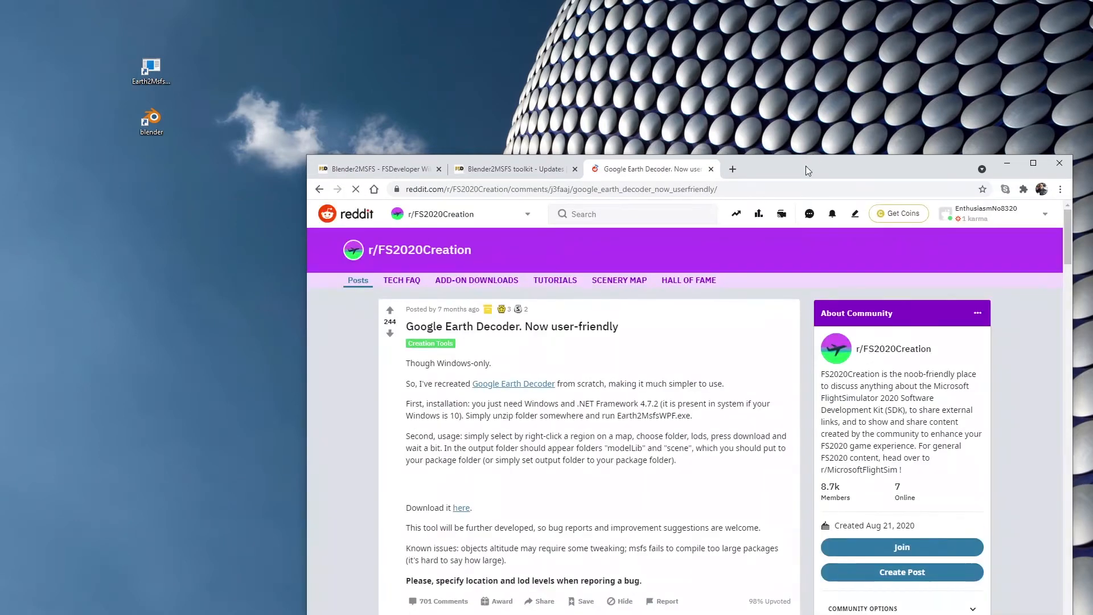
drag(804, 165, 781, 42)
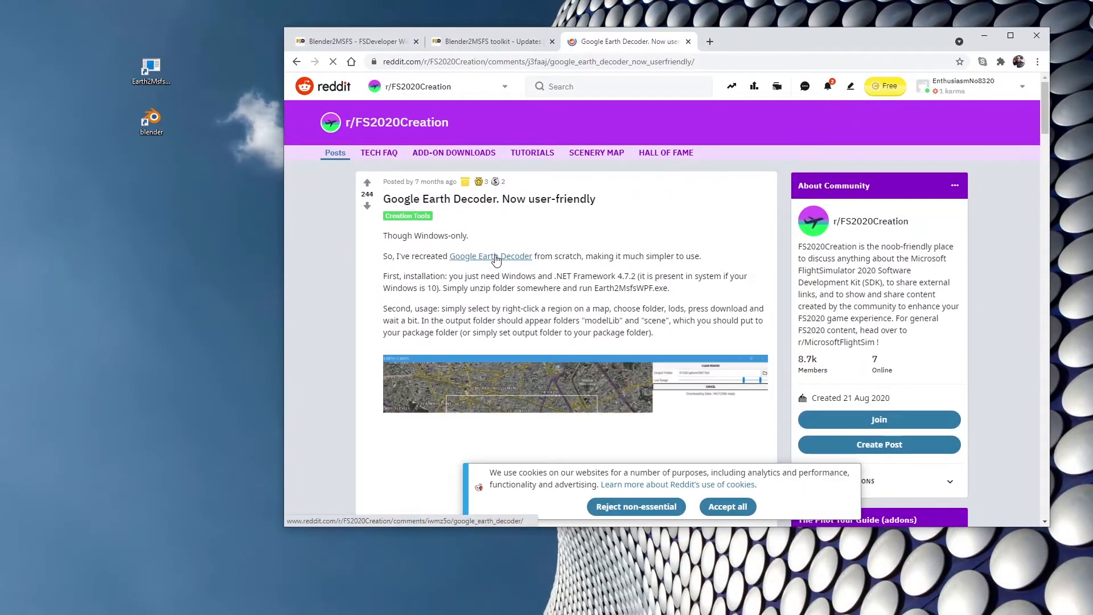
click(496, 257)
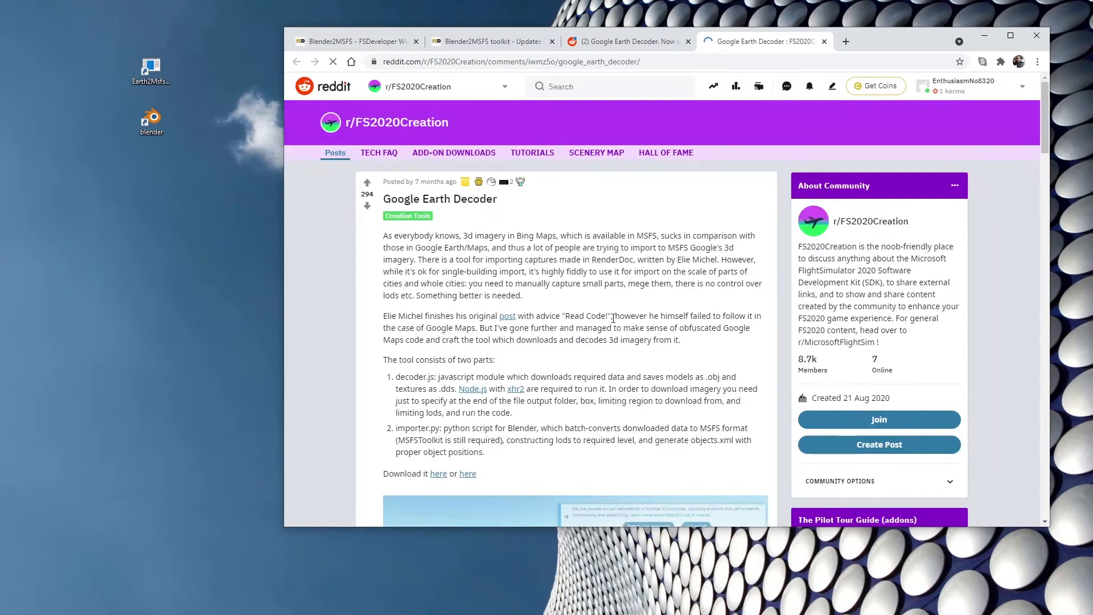
scroll(569, 296, down, 3)
scroll(612, 323, down, 15)
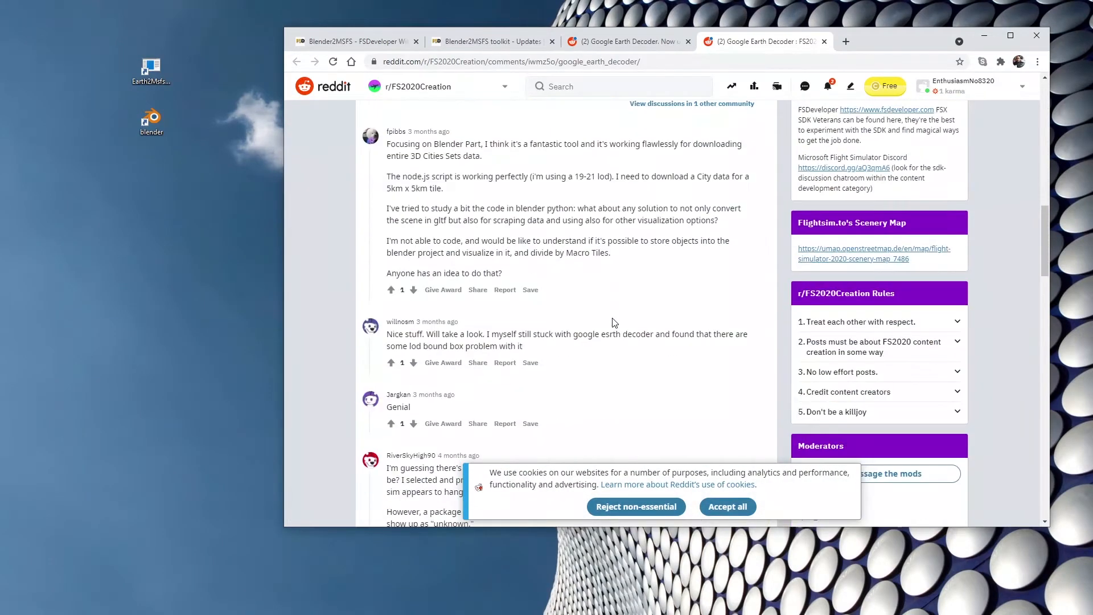
scroll(613, 323, up, 10)
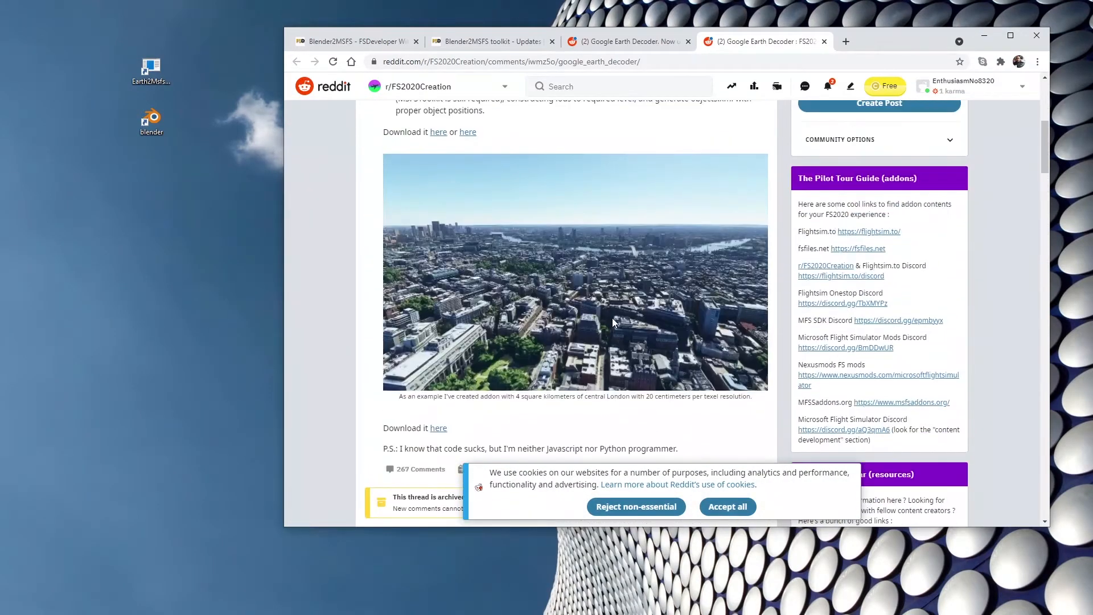
View the nullptr-london.zip download page linked below the London picture and close it.
click(438, 432)
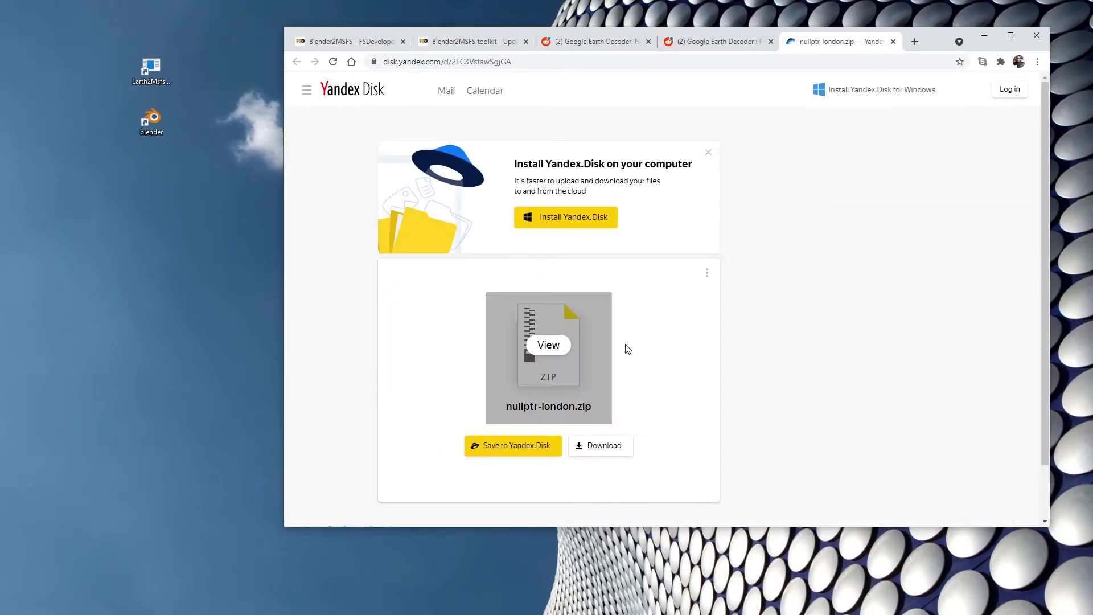
scroll(627, 347, down, 1)
scroll(626, 348, up, 1)
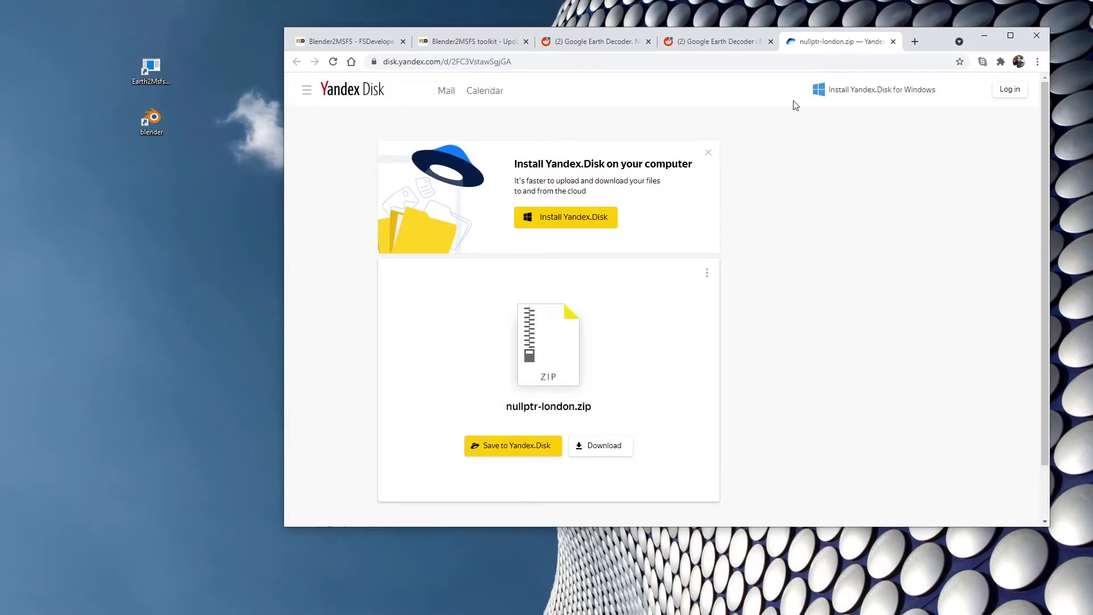
click(893, 43)
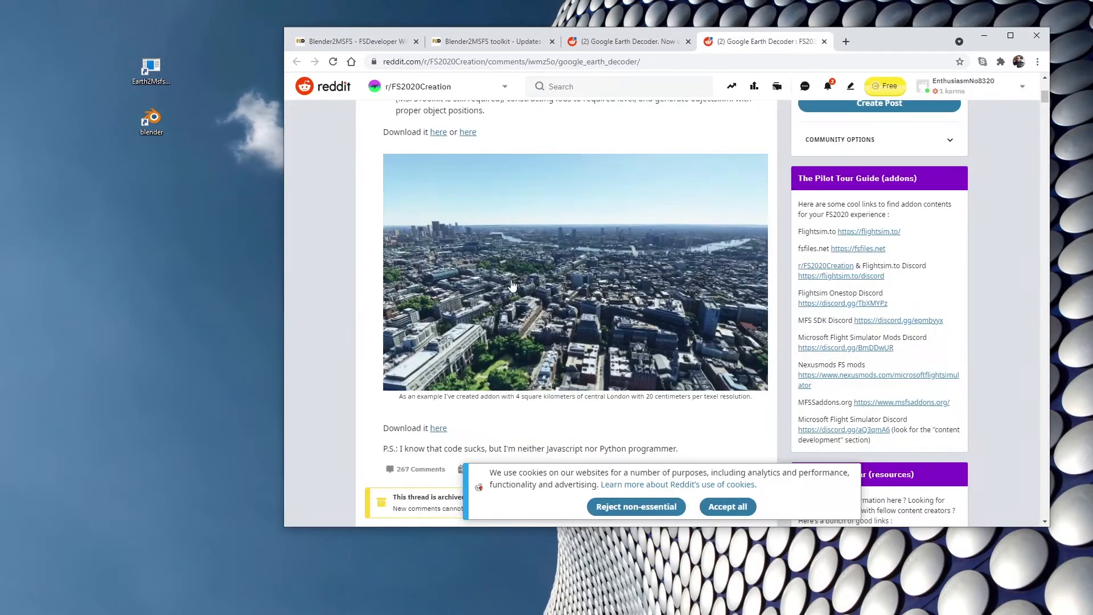
Check both decoder.zip download links in the post, on Yandex Disk and MEGA, closing each page after viewing it.
scroll(512, 280, up, 5)
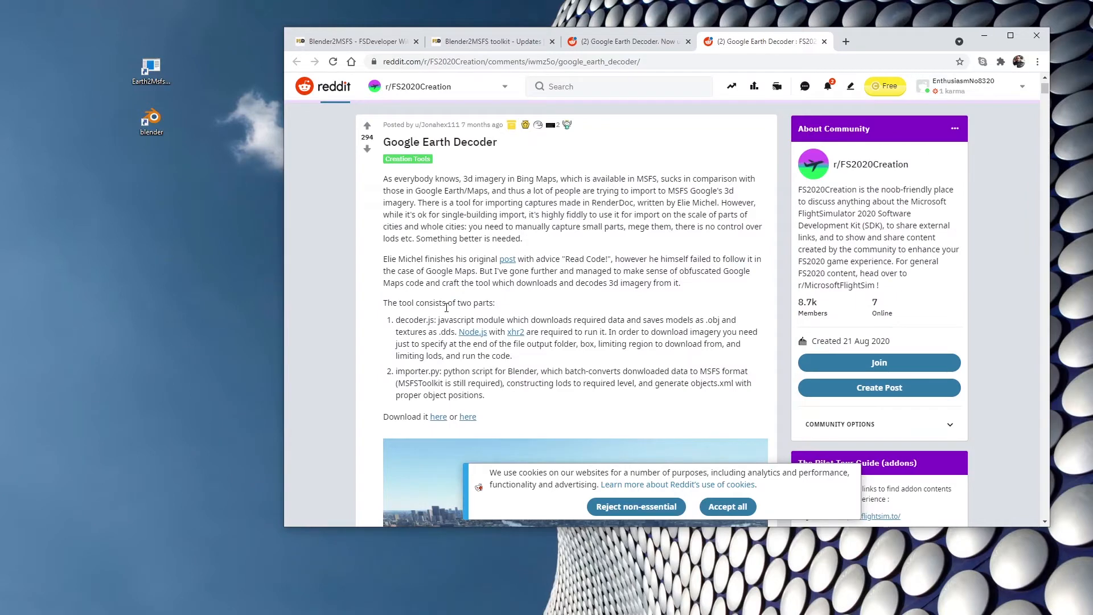
click(439, 417)
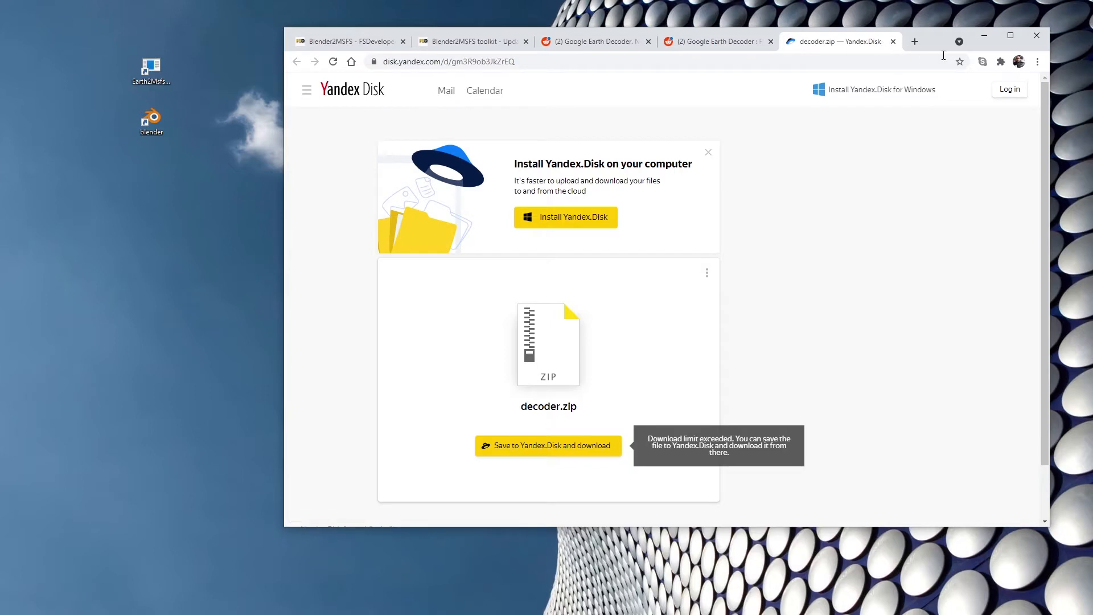
click(893, 41)
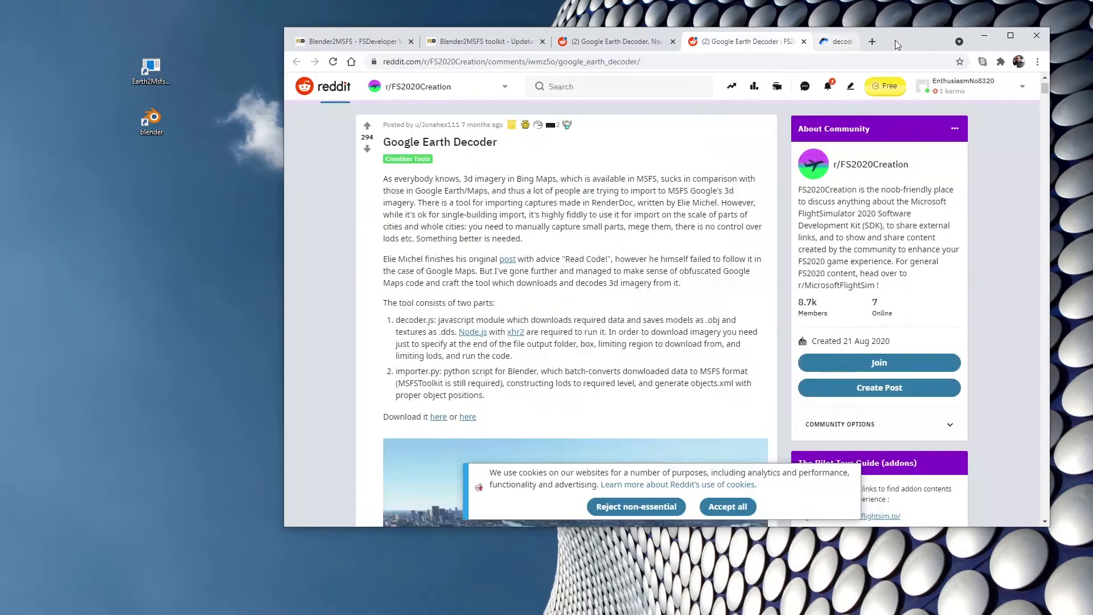
click(467, 417)
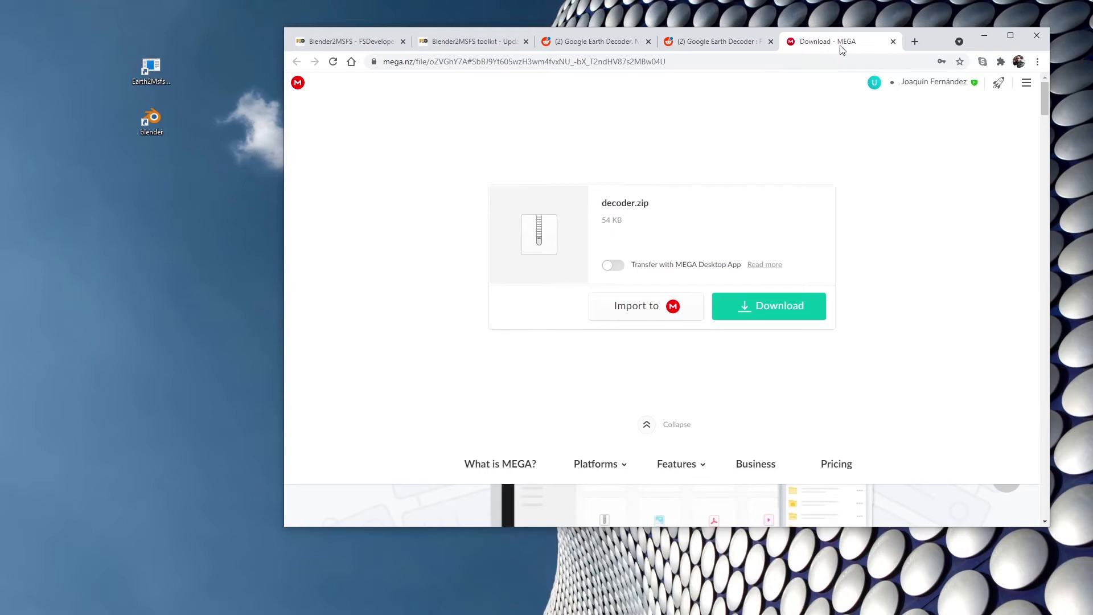
click(893, 42)
Close both Google Earth Decoder Reddit tabs to return to the Blender2MSFS toolkit page.
scroll(524, 312, up, 1)
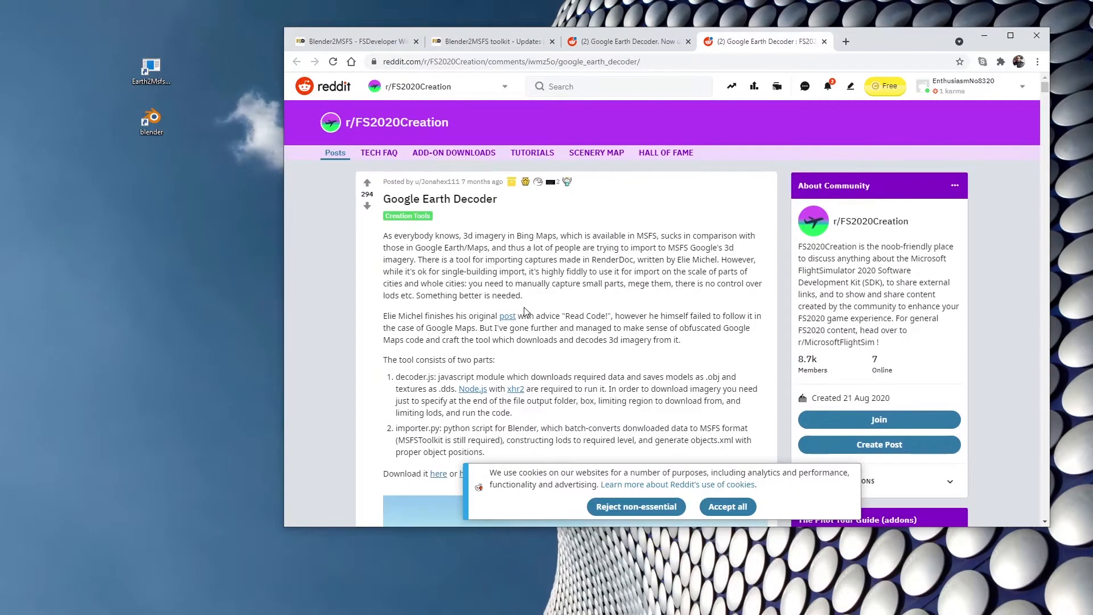
click(825, 42)
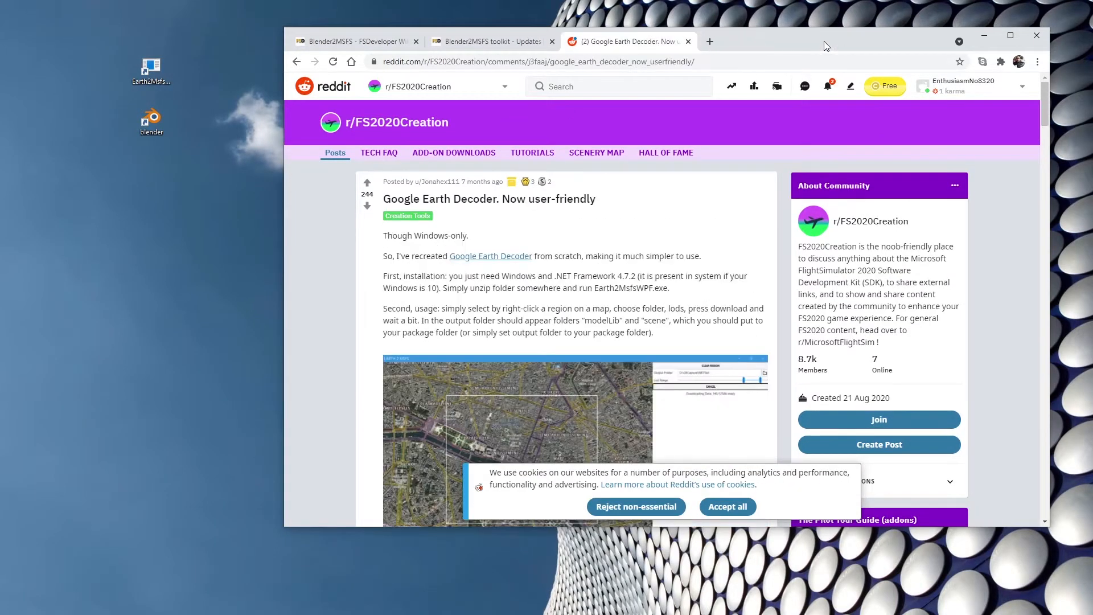
click(687, 42)
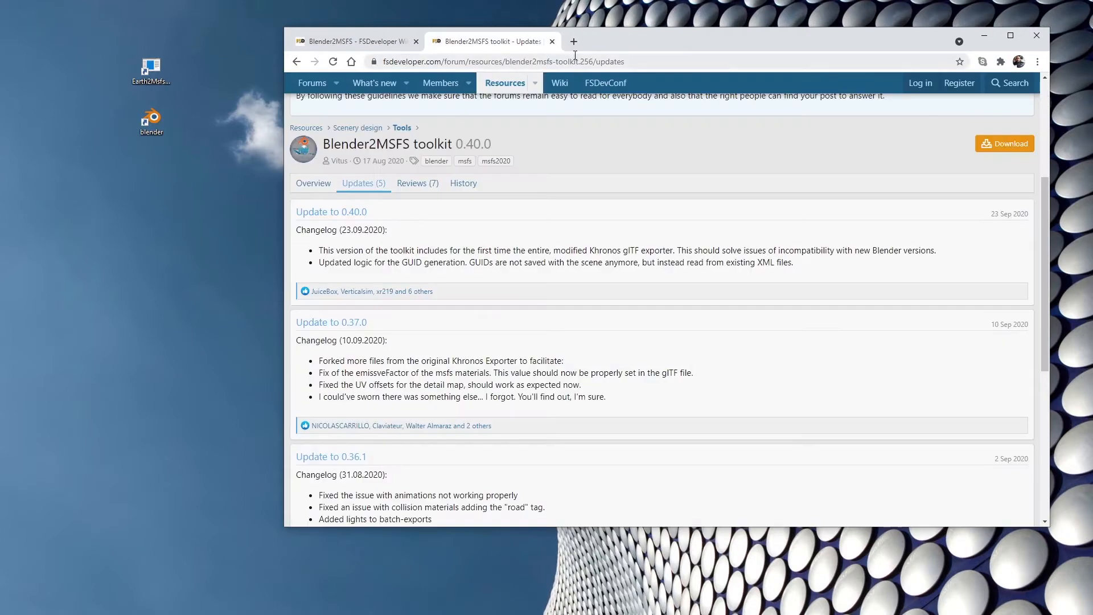
Search for "EARTH 2 MSFS" in a new tab and open the Reddit post about the new optimisation tool for Google Earth Decoder sceneries.
click(573, 41)
click(598, 269)
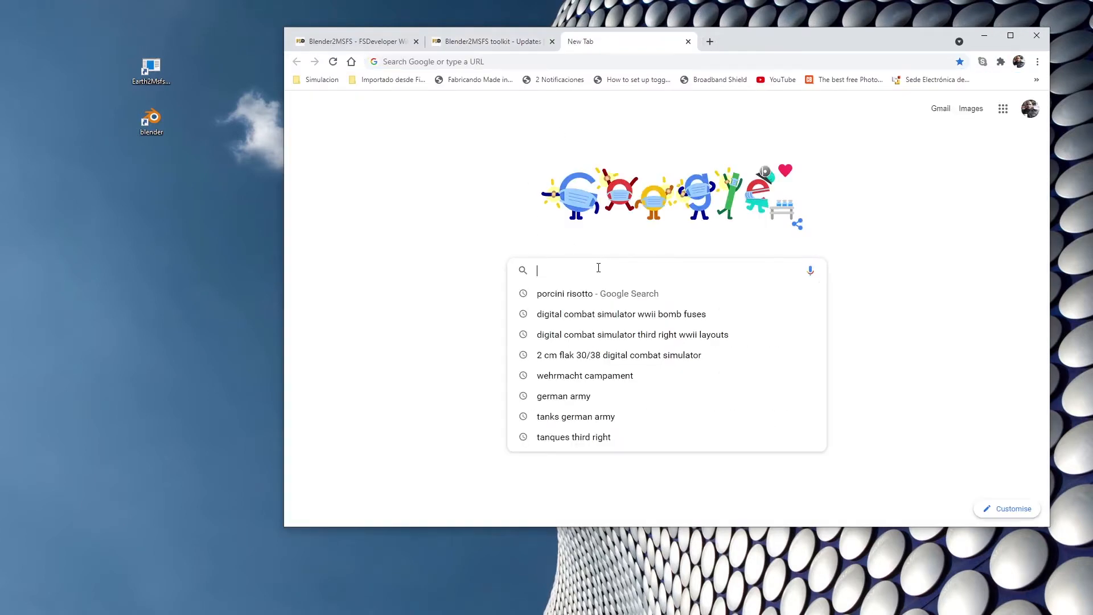
text(EART)
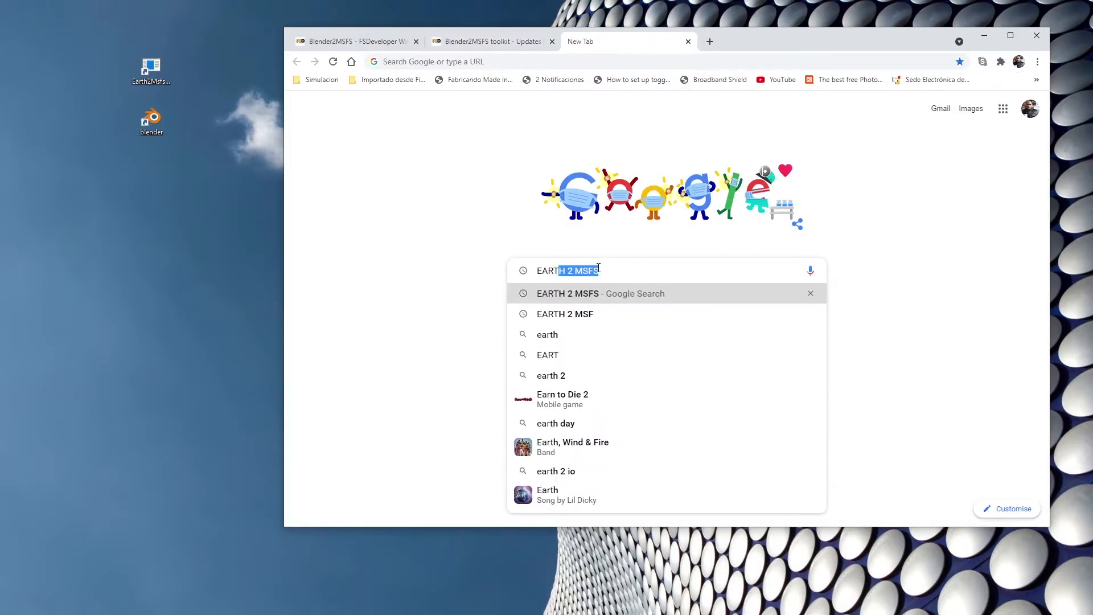
click(571, 299)
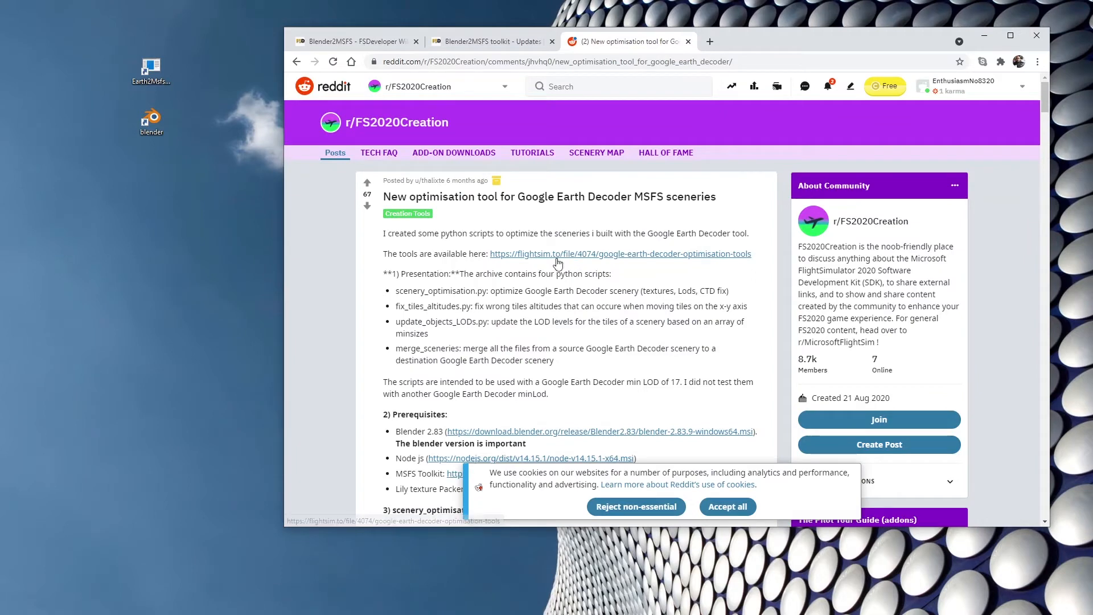
Read the Flightsim.to page of the Google Earth Decoder optimization tools down to the prerequisites, and close it and the Reddit tab.
click(556, 258)
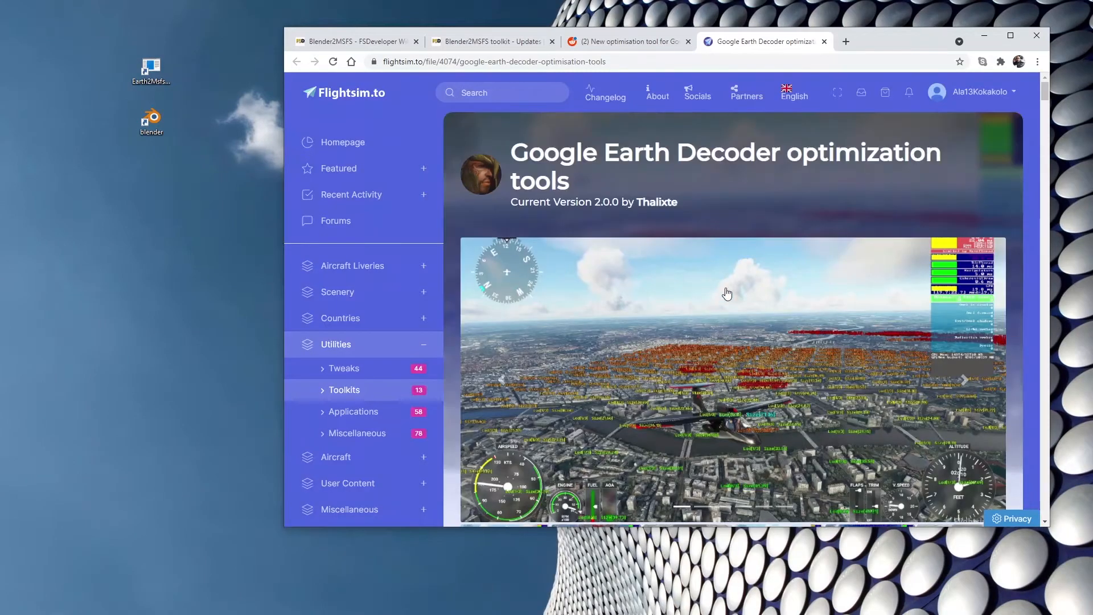
scroll(727, 294, down, 7)
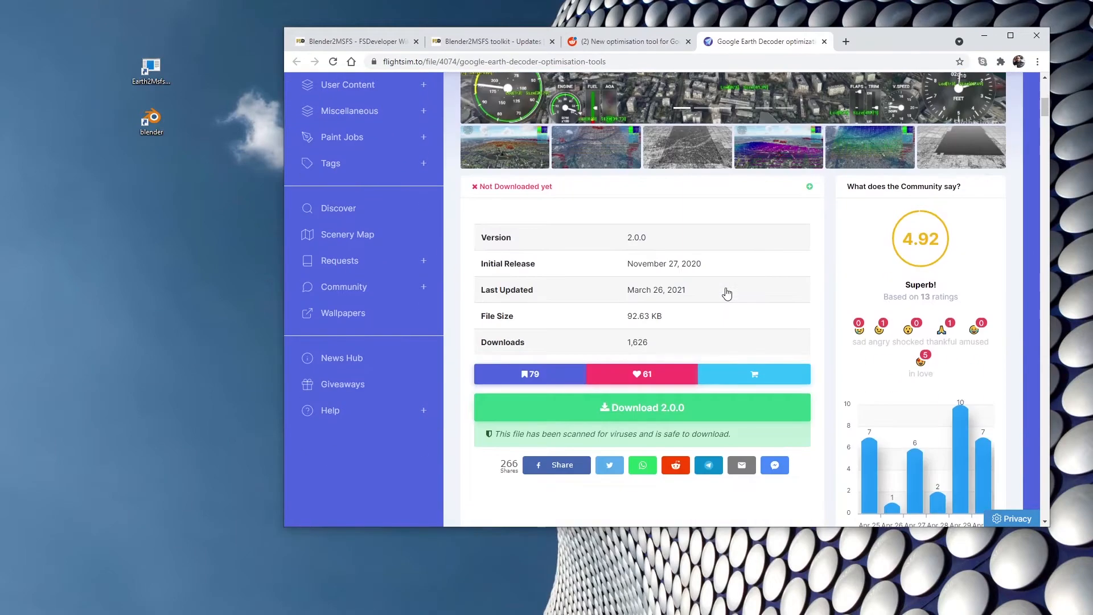
scroll(727, 293, down, 4)
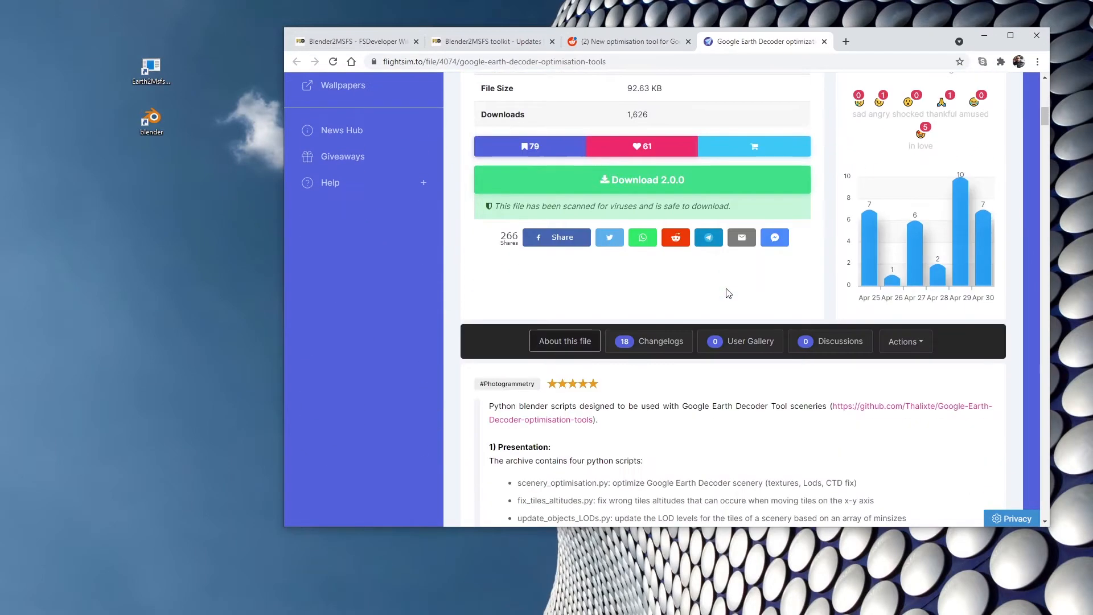
scroll(727, 288, down, 4)
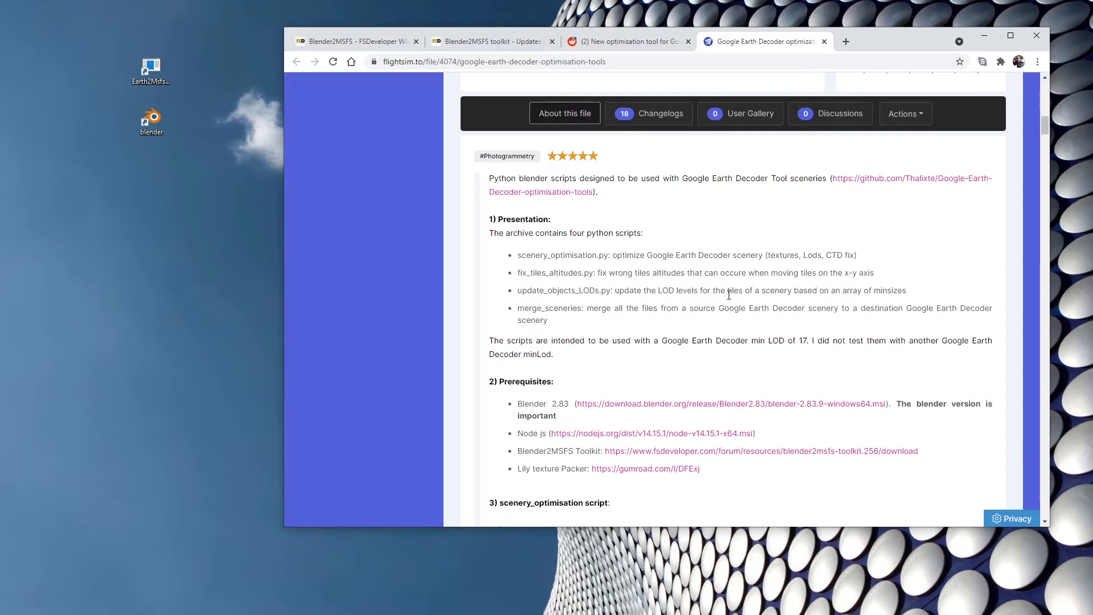
scroll(726, 294, down, 3)
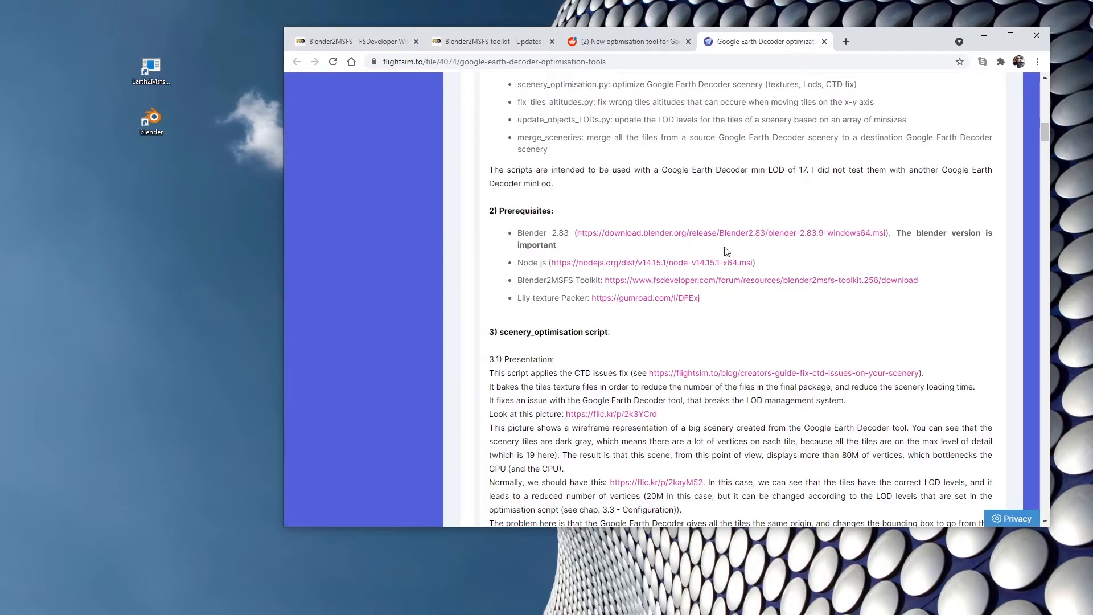
click(824, 42)
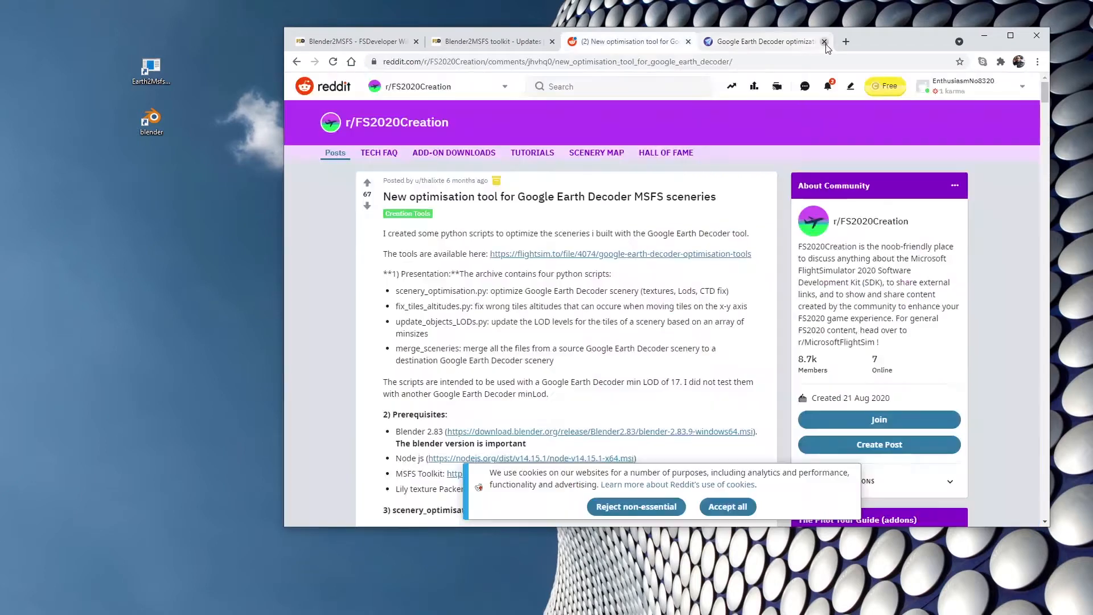
click(687, 42)
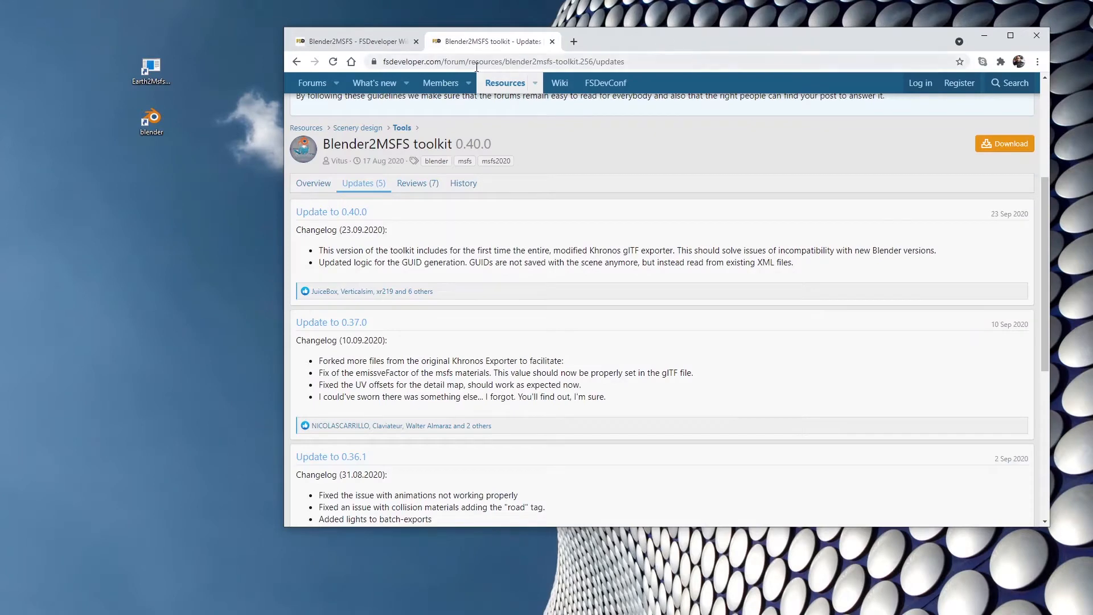
Search the web for "BLENDER" in a new browser tab.
double_click(151, 119)
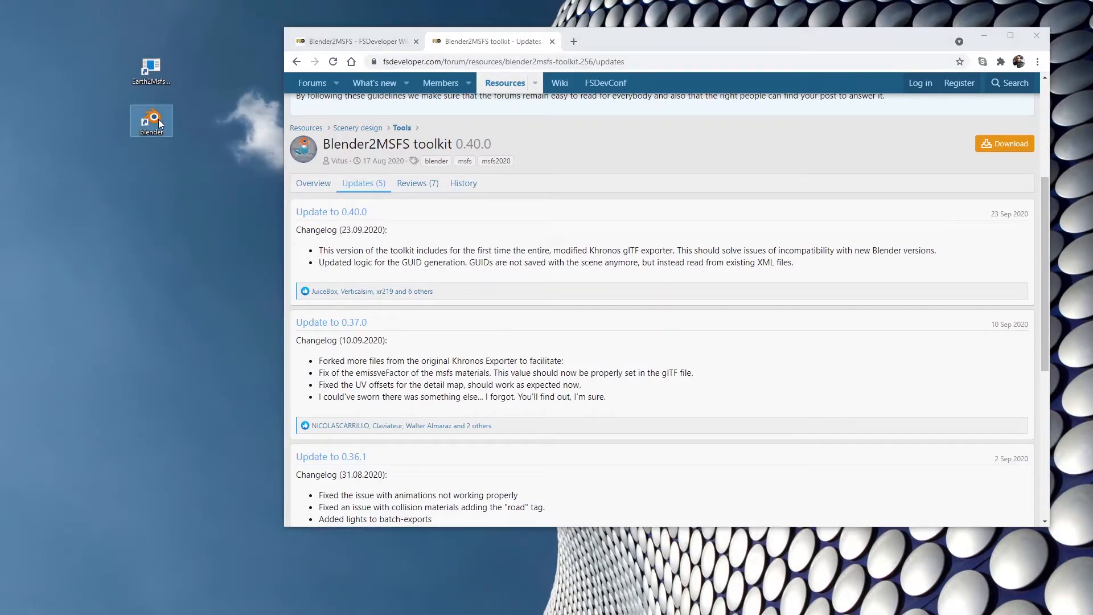
click(575, 41)
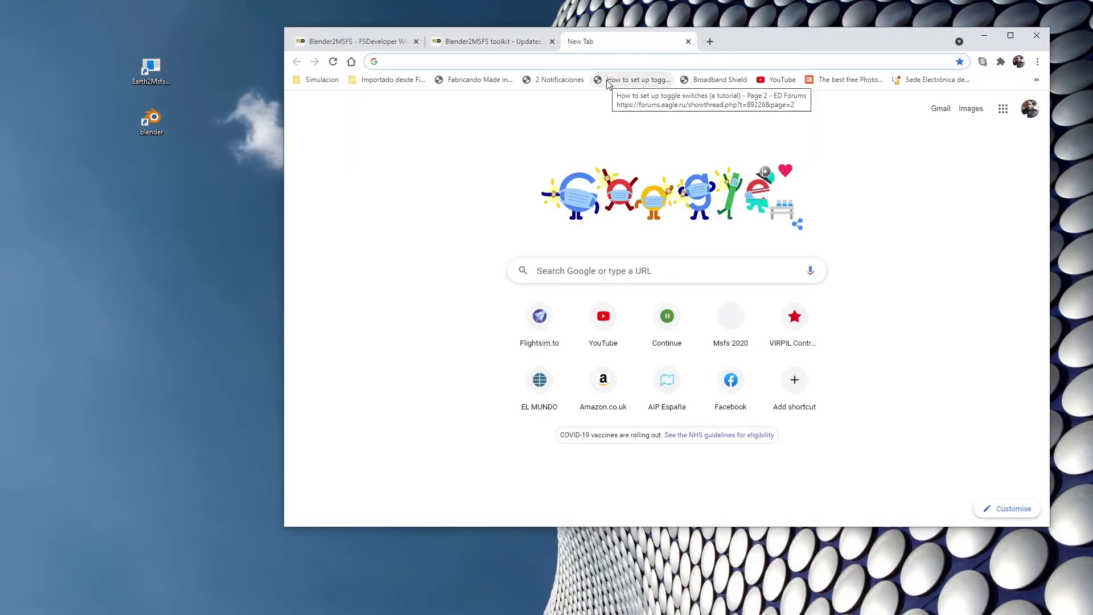
text(BLENDER)
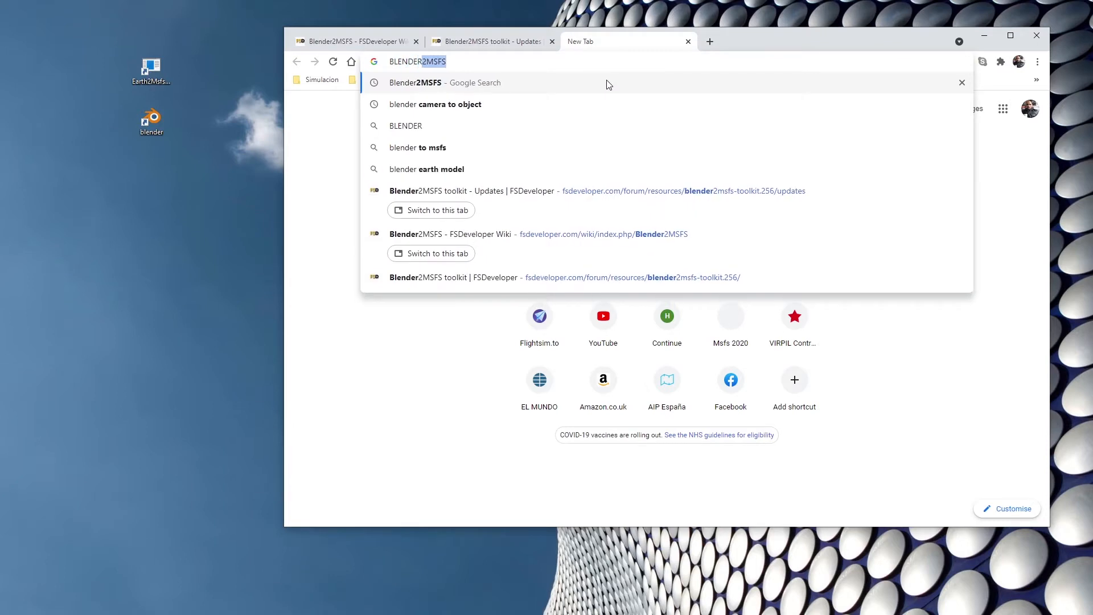
key(Delete)
key(Return)
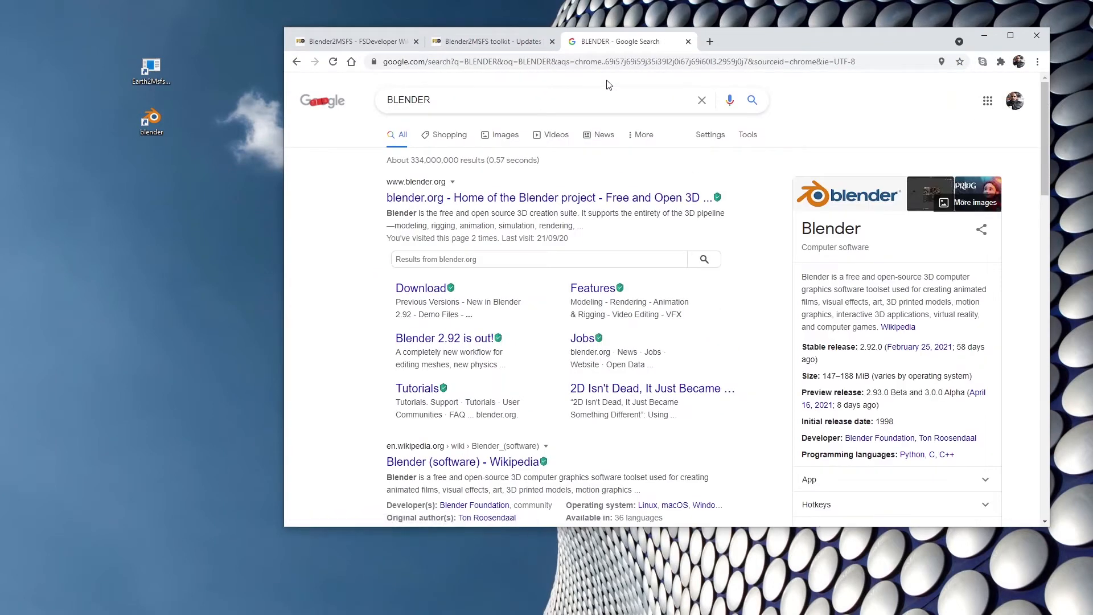
Open the blender.org home page, look over its download area and select the Blender shortcut on the desktop.
click(435, 199)
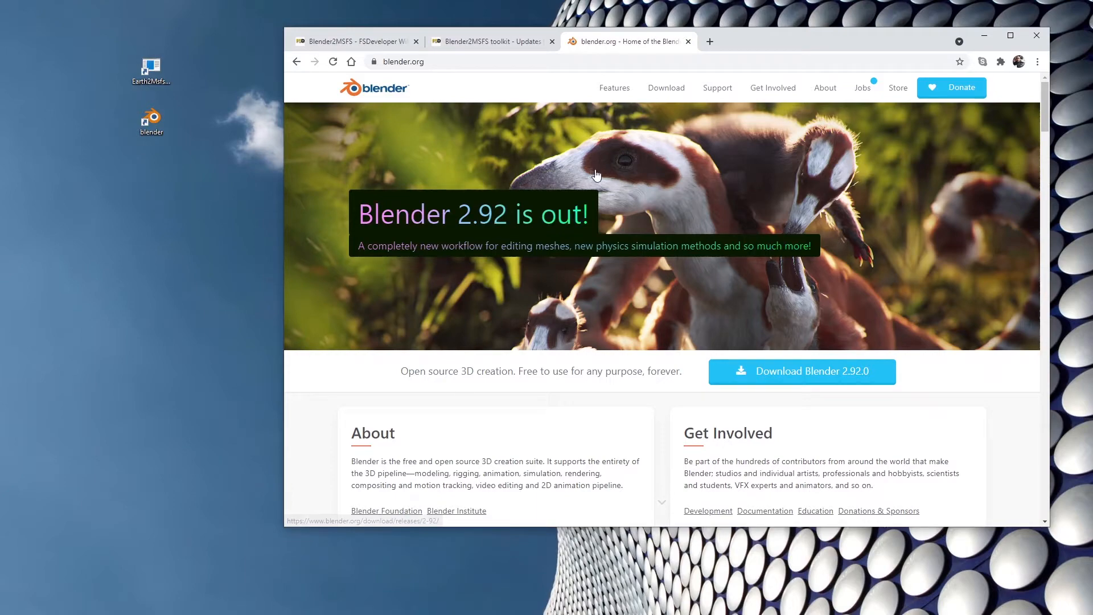
scroll(596, 173, down, 6)
scroll(597, 174, up, 5)
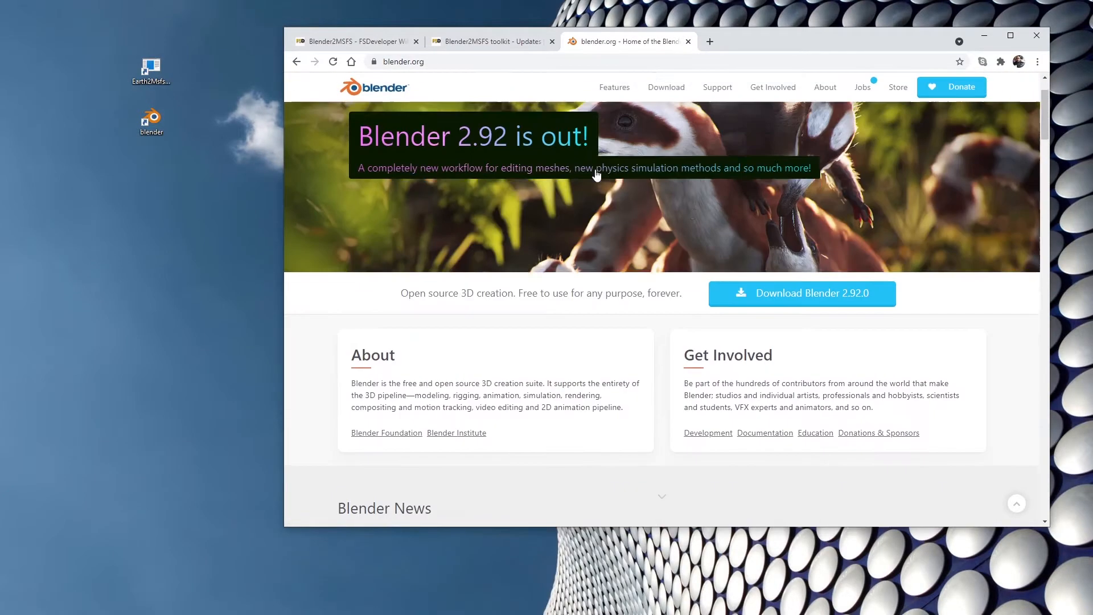
click(159, 117)
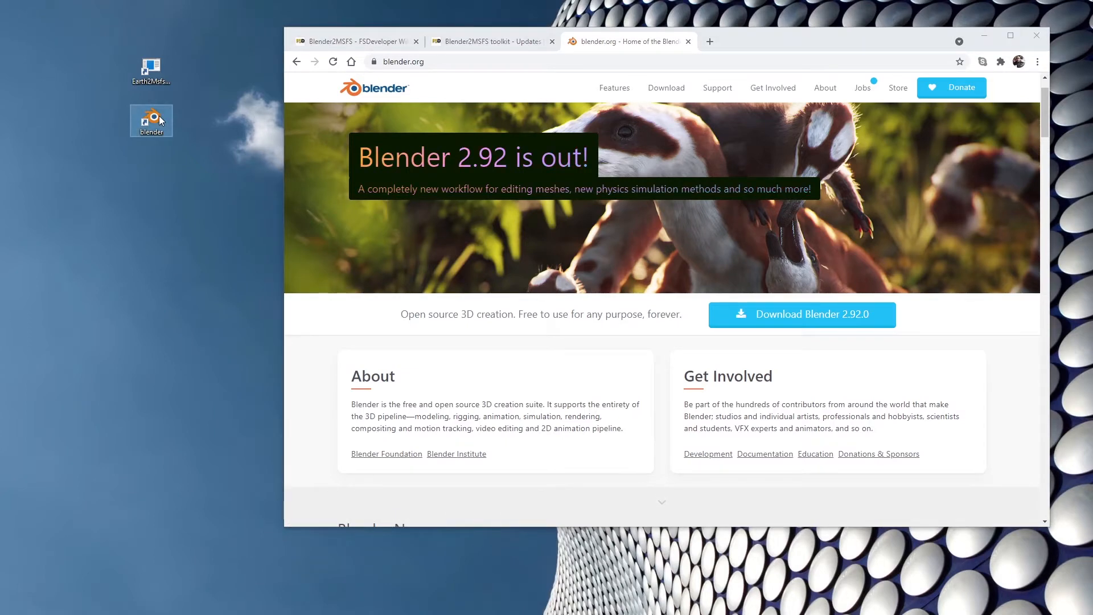
Start Blender from the desktop to check the installed version on its splash screen, and close it.
double_click(159, 116)
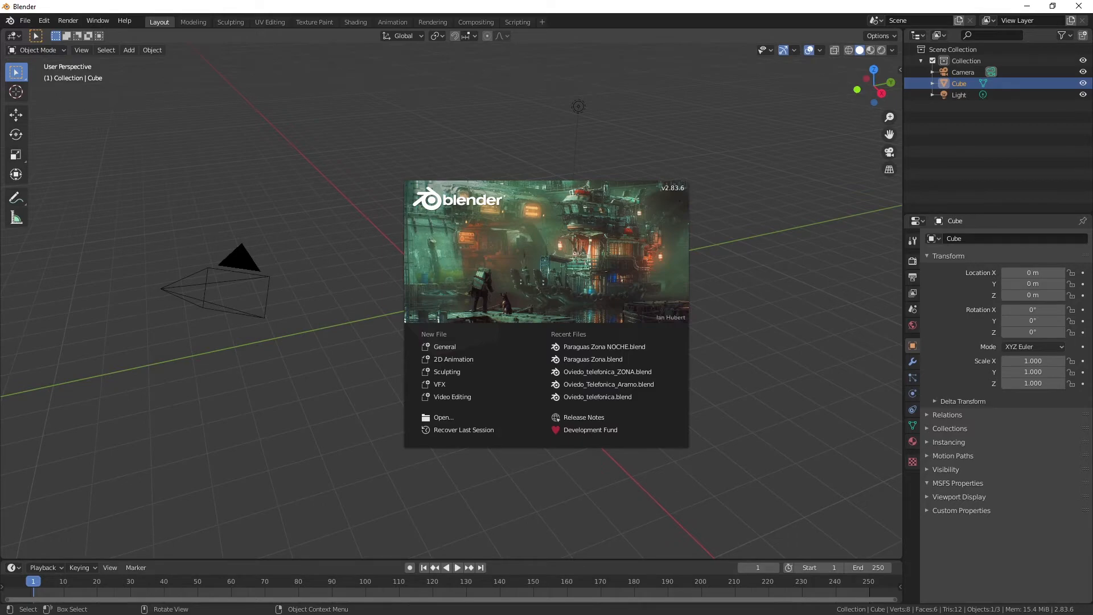
click(1079, 6)
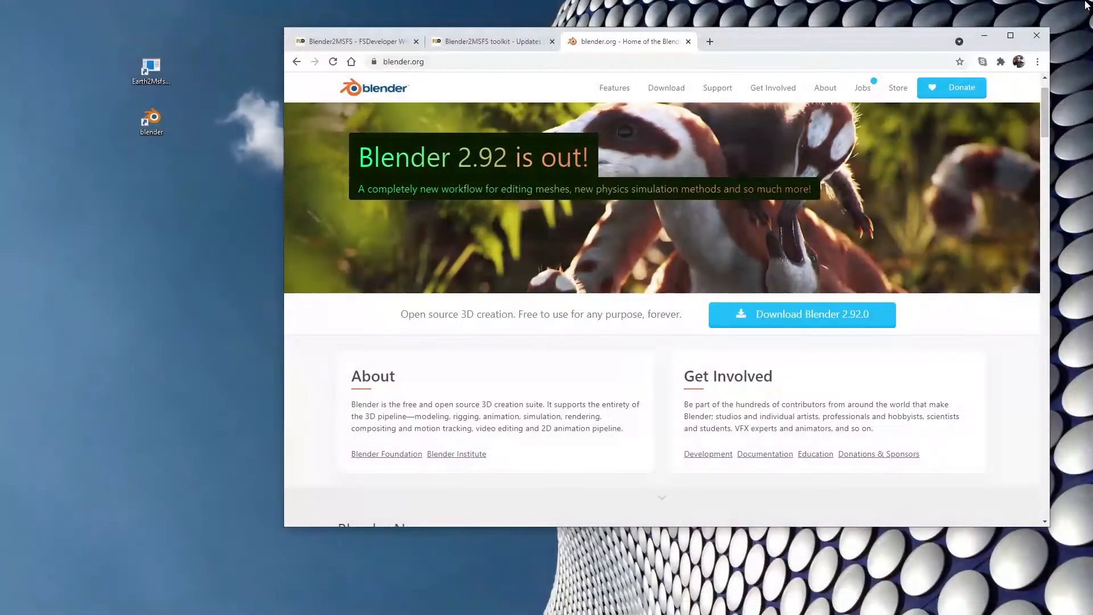
On blender.org's download page, start the download of the Blender 2.92.0 Windows Installer, and cancel it.
click(673, 91)
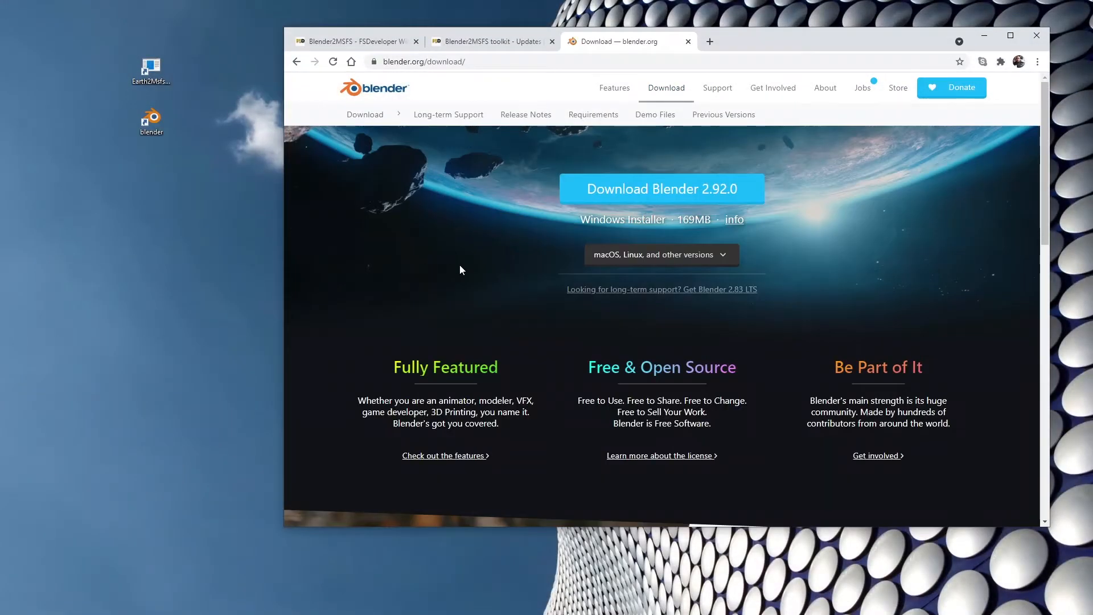
click(687, 260)
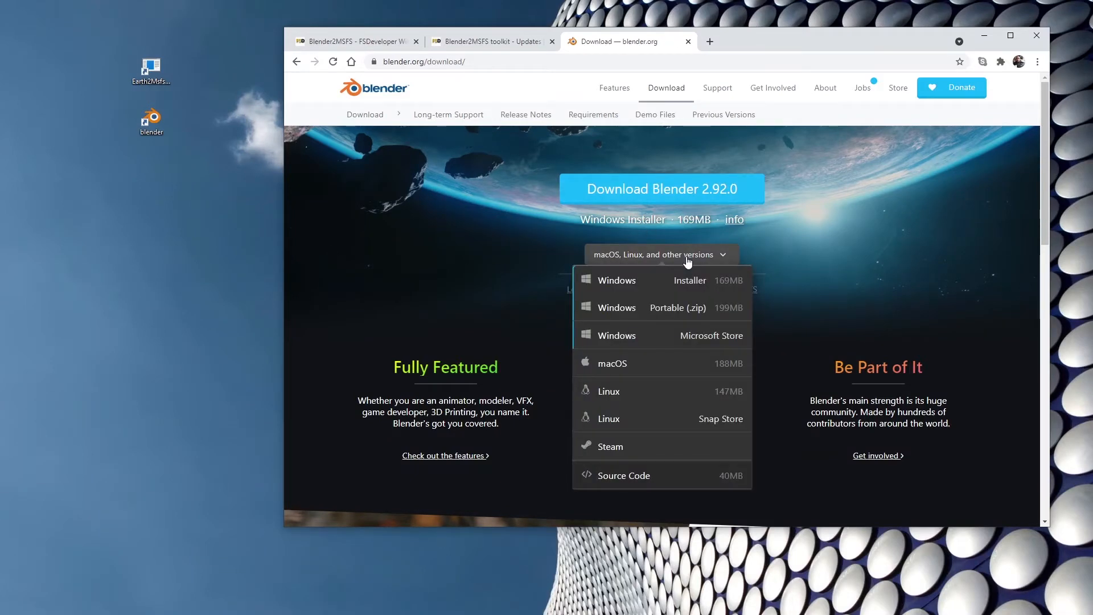
click(617, 282)
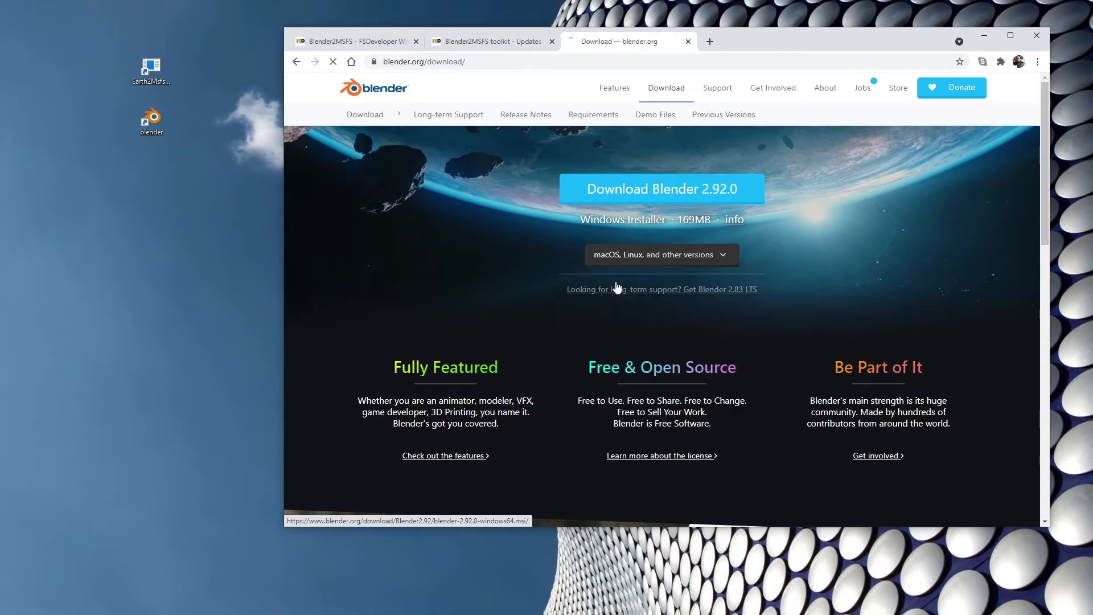
scroll(607, 275, down, 5)
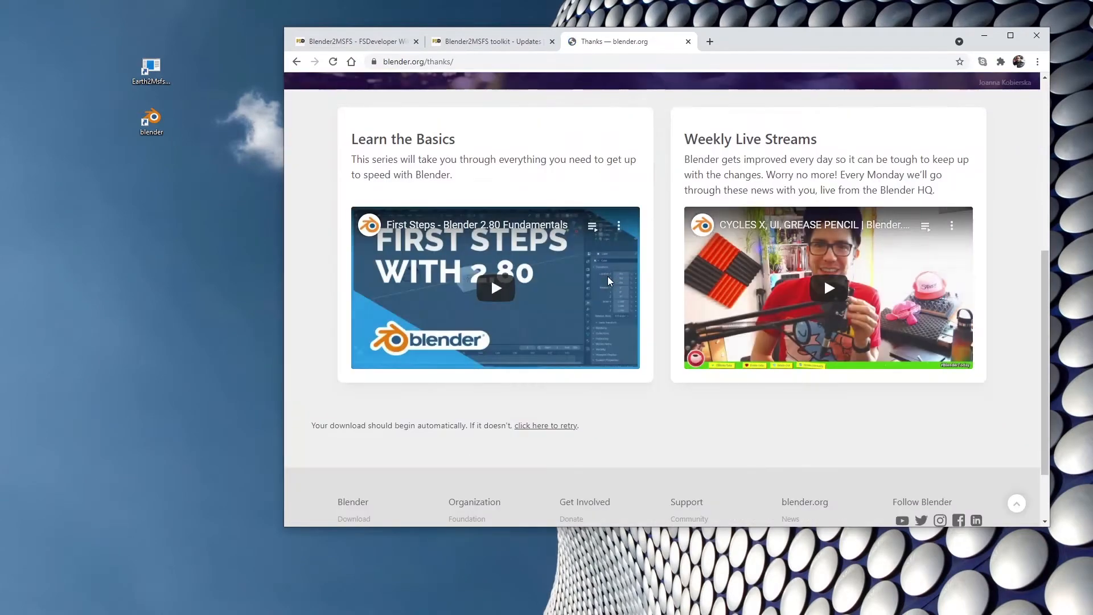
scroll(607, 275, down, 2)
scroll(607, 276, up, 4)
scroll(606, 279, up, 1)
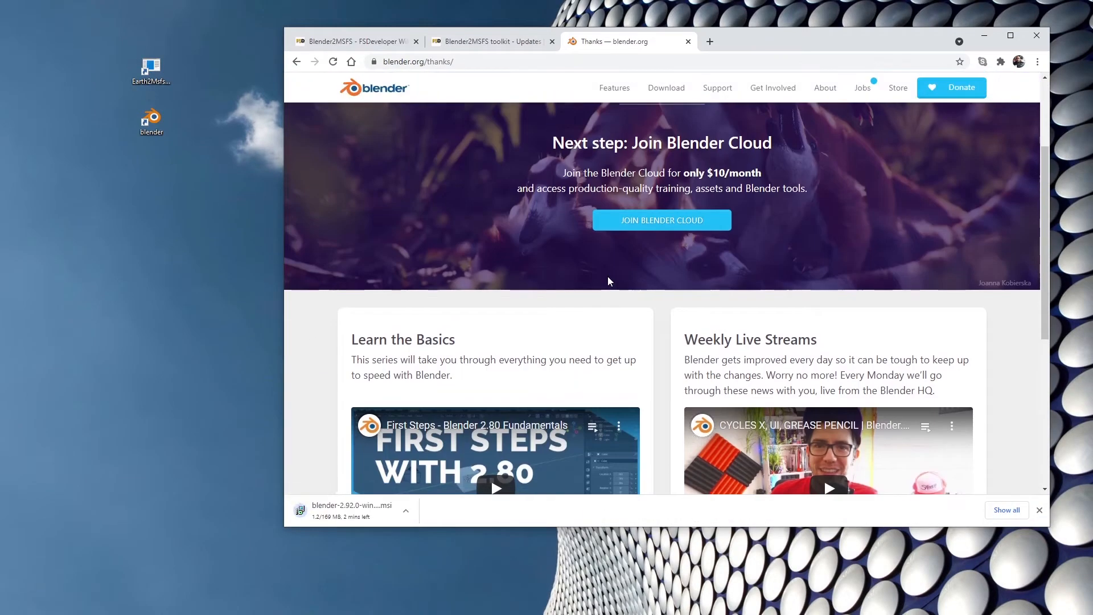
click(405, 511)
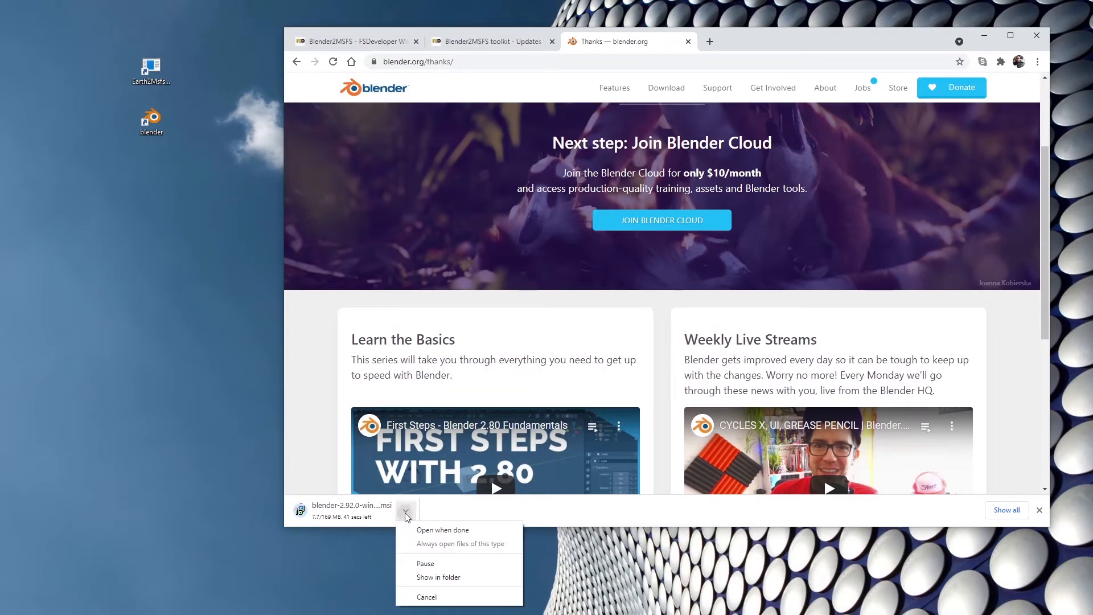
click(428, 595)
Return to the Blender download page and look through it down to the footer links for other versions.
click(681, 93)
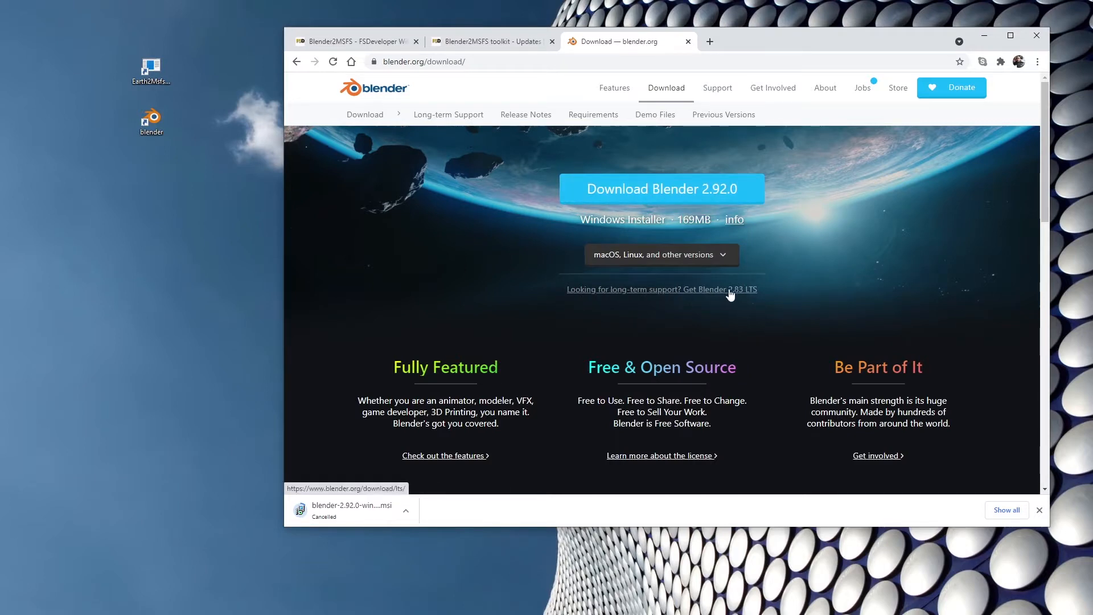
scroll(740, 296, down, 10)
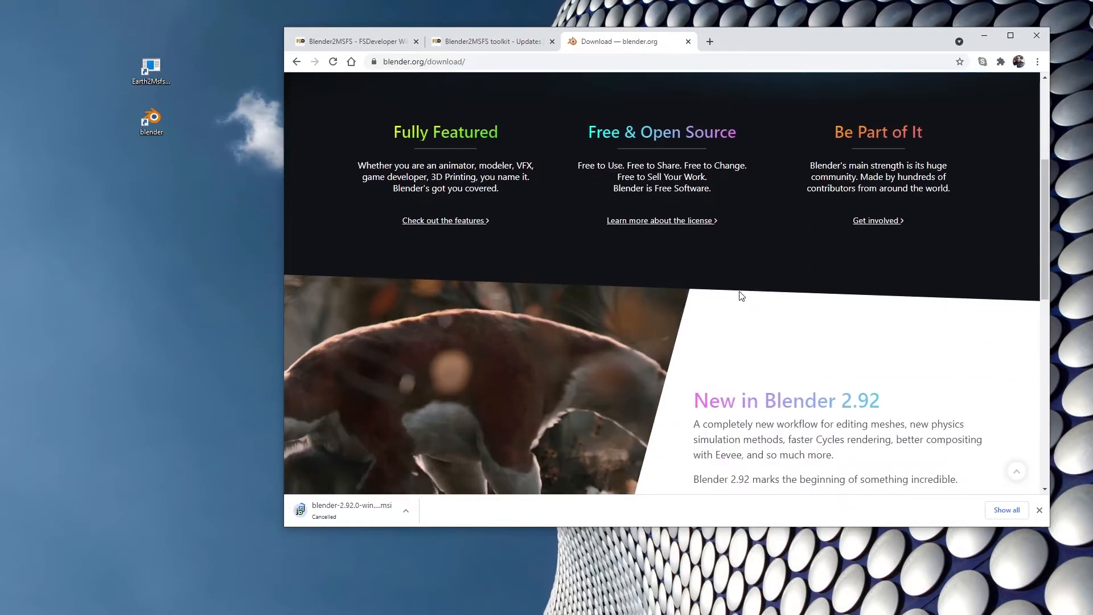
scroll(740, 294, down, 5)
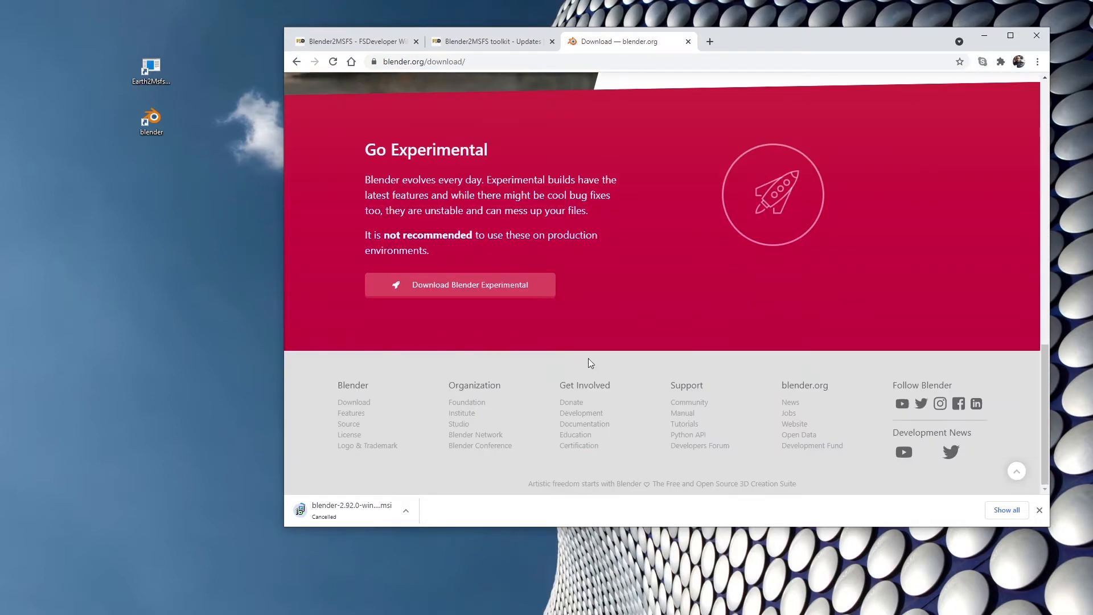
click(363, 404)
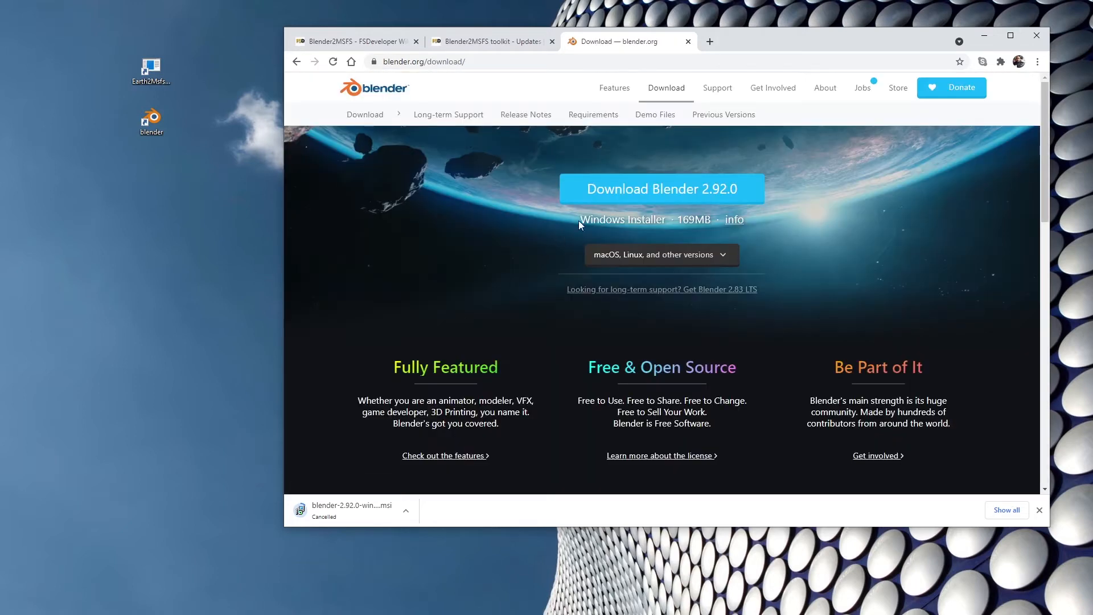
Start the download of the Blender 2.92.0 Windows Portable (.zip) version, and cancel it.
click(692, 254)
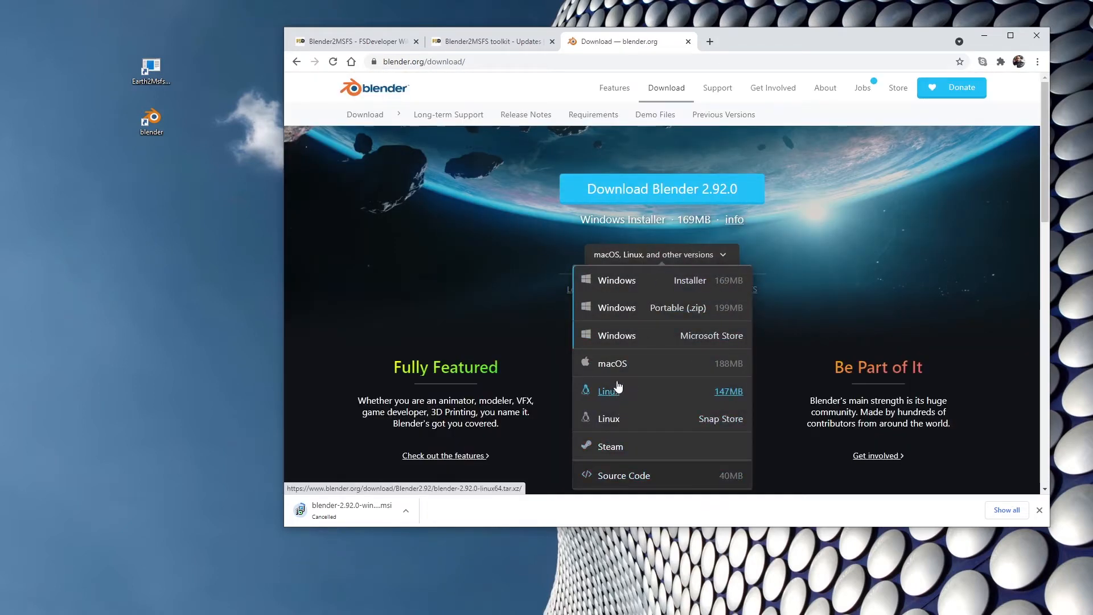
click(617, 312)
scroll(523, 286, down, 4)
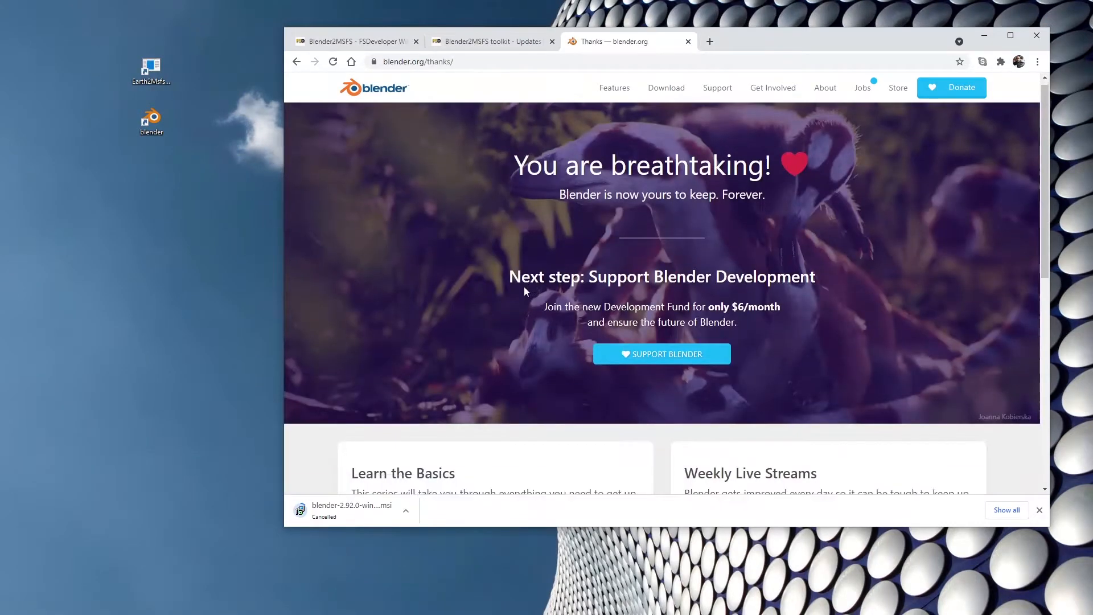
scroll(525, 287, down, 4)
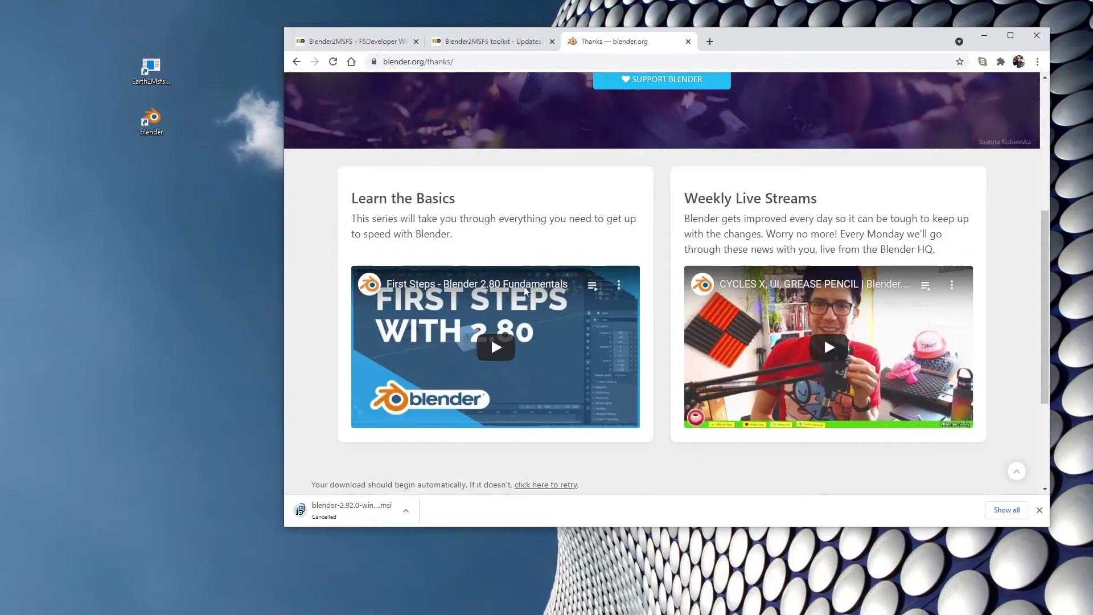
scroll(524, 289, up, 10)
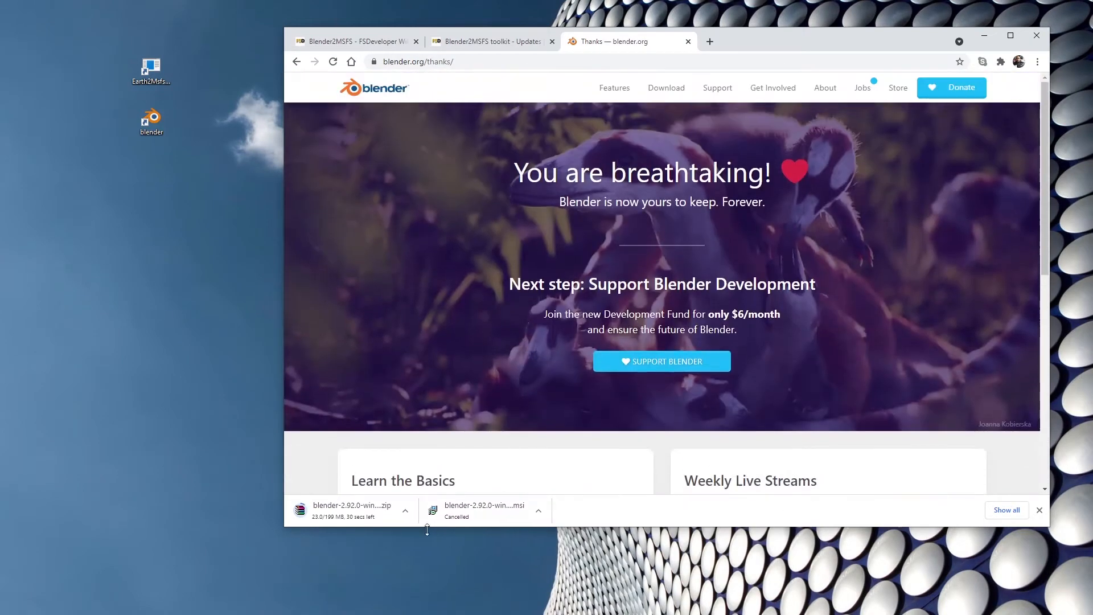
click(405, 511)
click(448, 599)
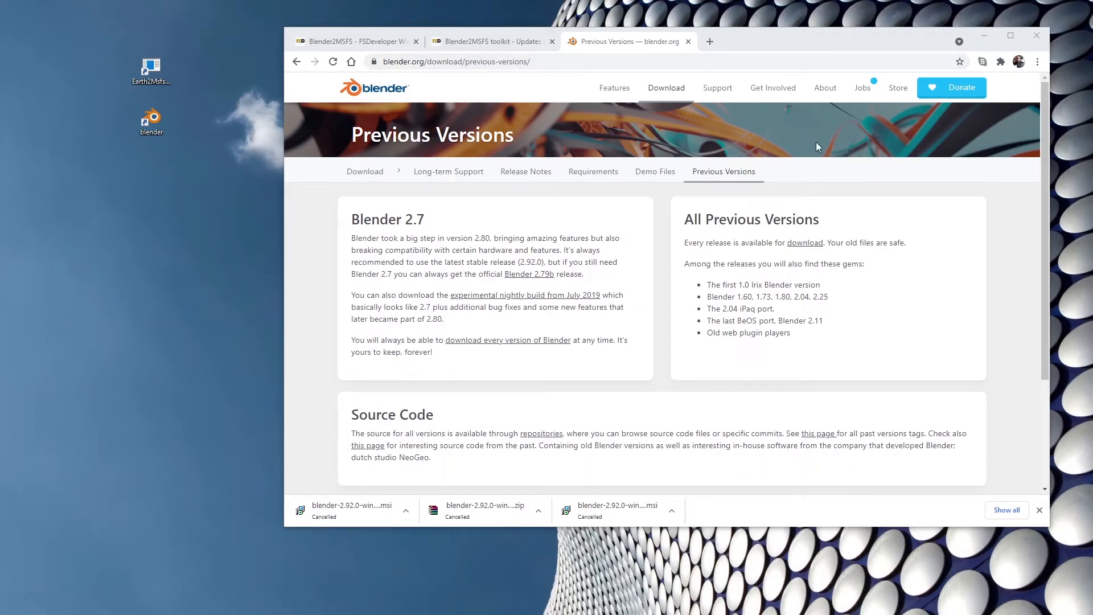
Open the download index of all previous Blender releases and dismiss the Kaspersky notification.
click(802, 248)
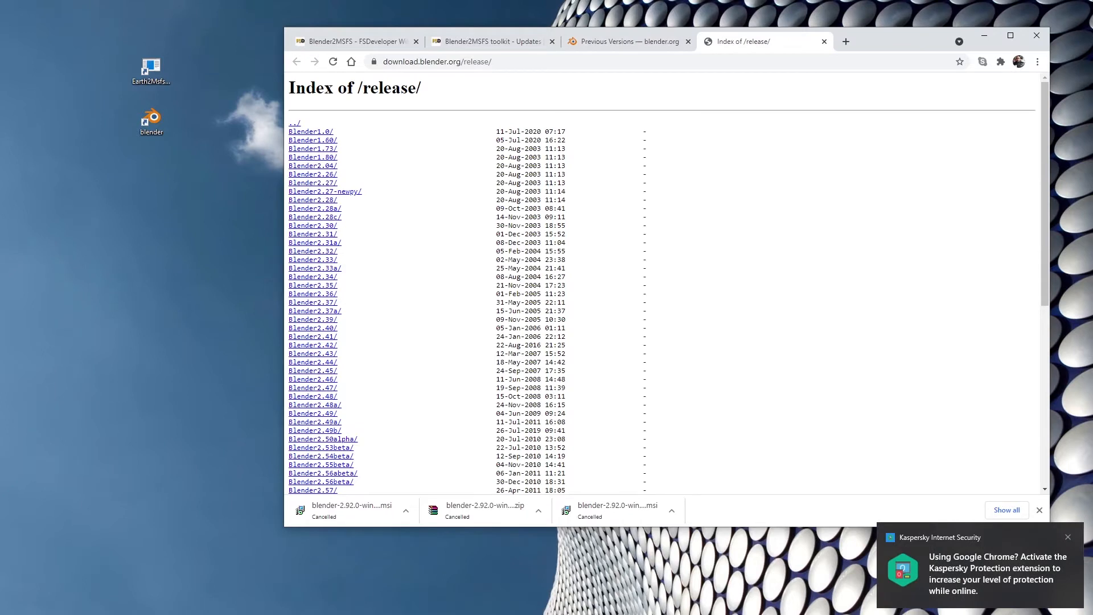
click(1067, 537)
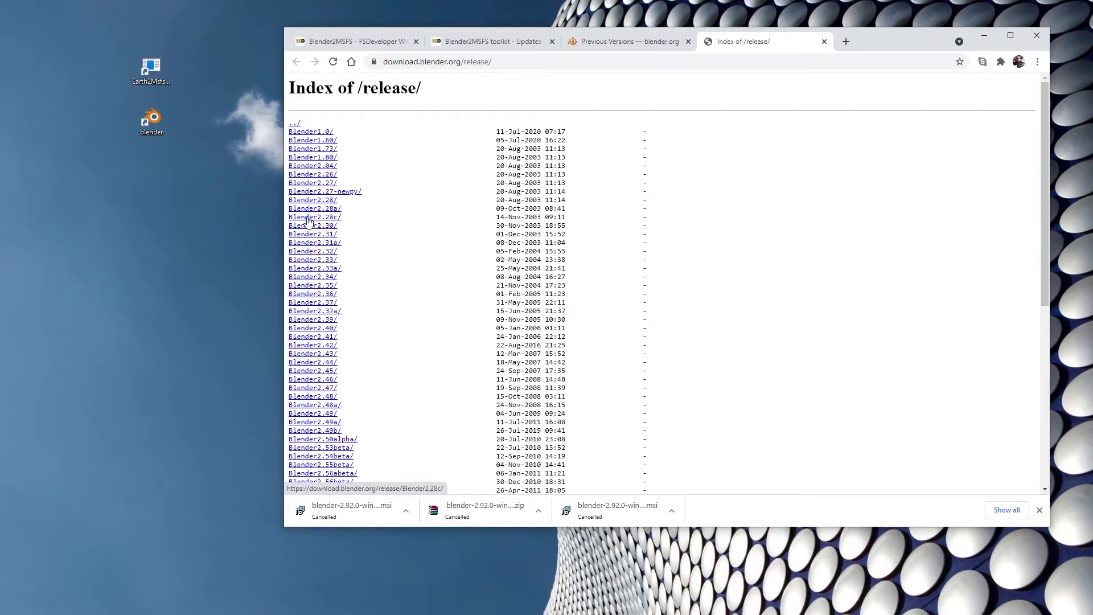
Start the installed Blender once more to compare its version with the release index, and close it.
click(152, 119)
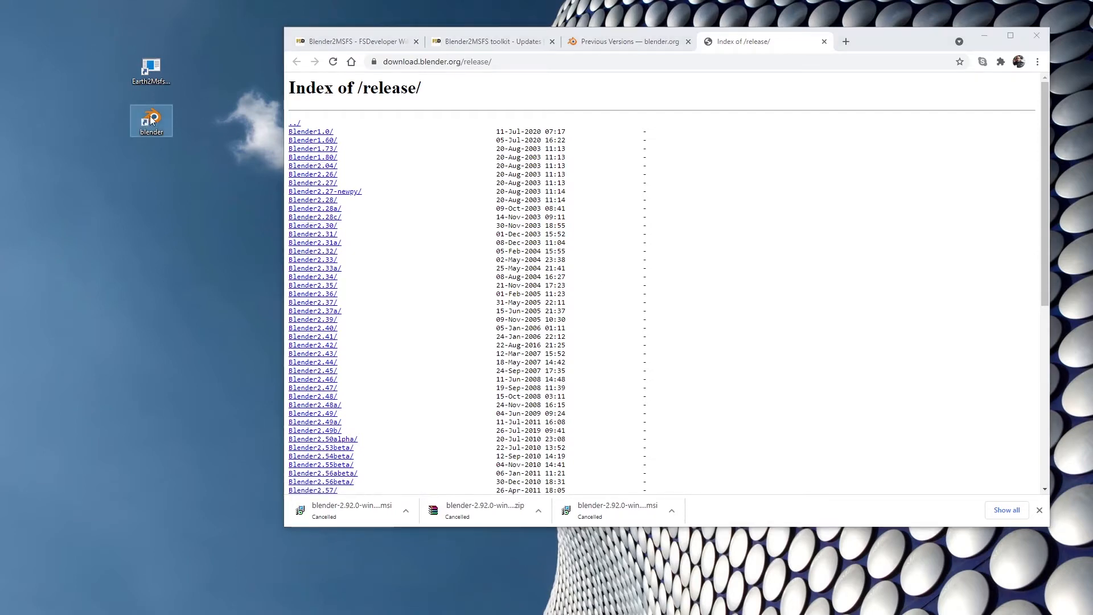
double_click(152, 119)
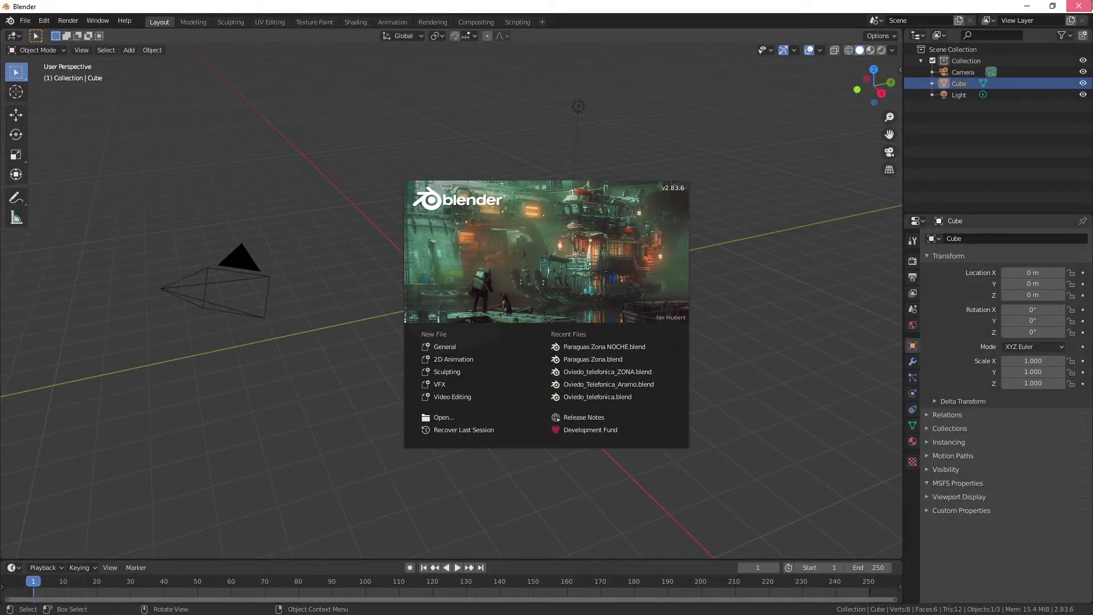
click(1078, 6)
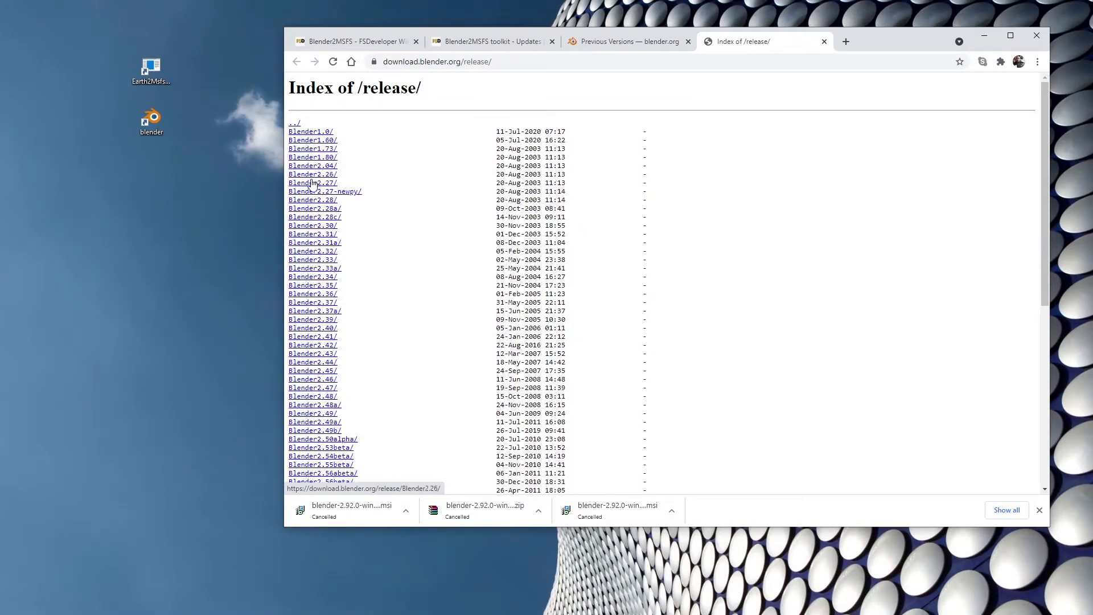
Open the Blender2.83 folder in the release index, look through its builds, and close both Blender download tabs.
scroll(326, 279, down, 1)
scroll(326, 278, down, 5)
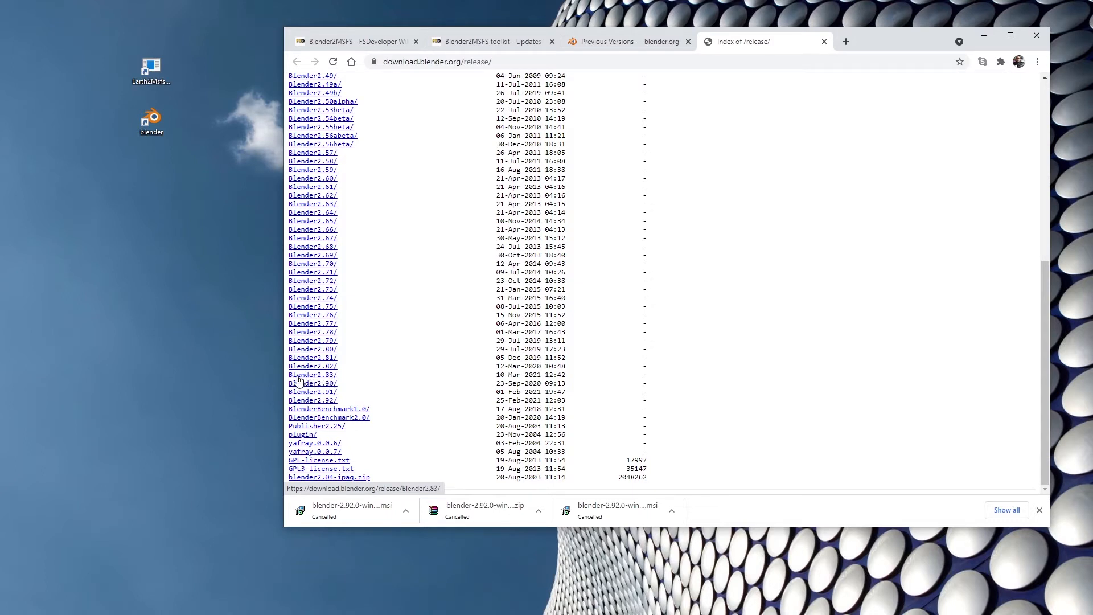
click(320, 375)
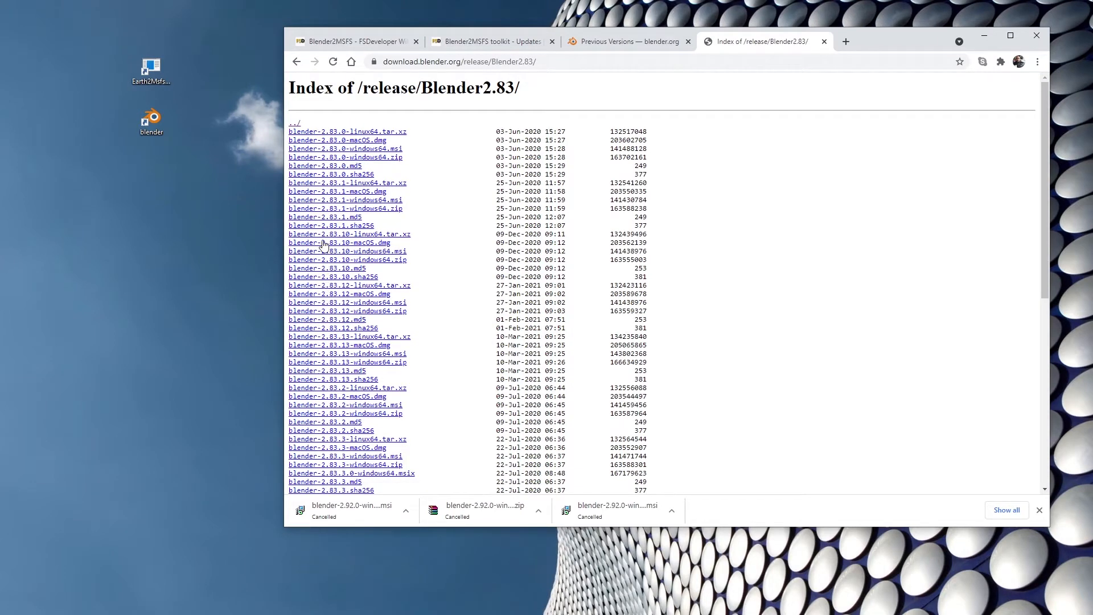
scroll(340, 341, down, 4)
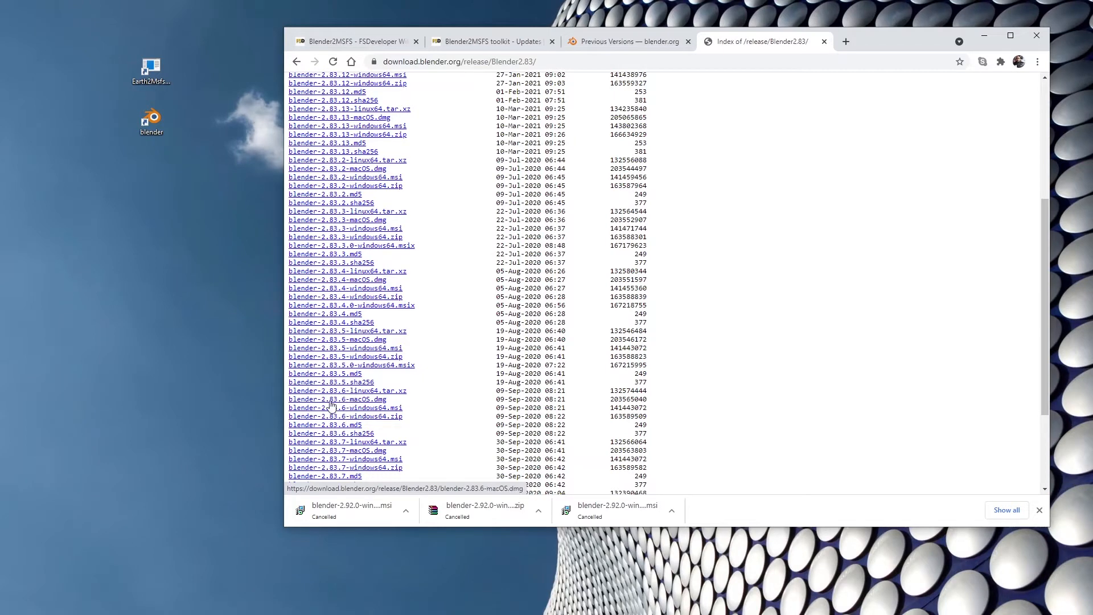
click(825, 41)
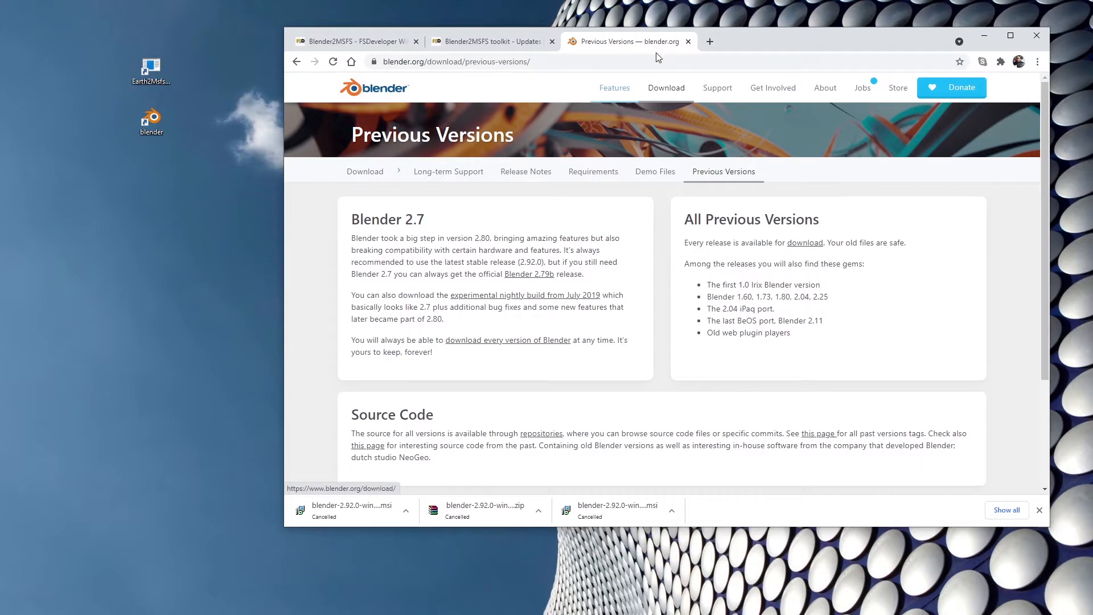
click(688, 41)
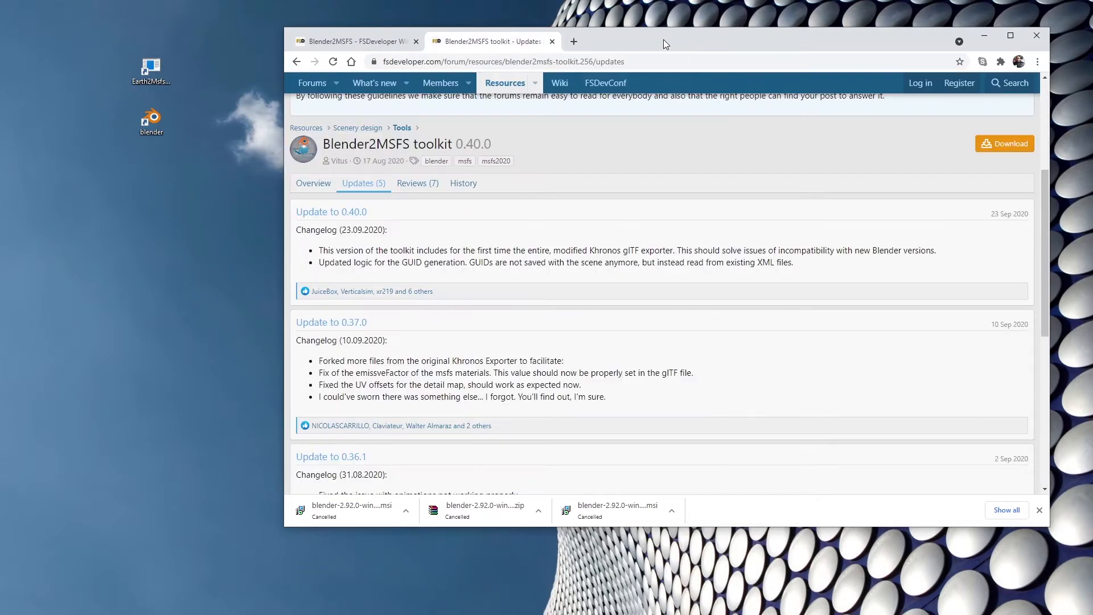
Look over the Blender2MSFS toolkit page and read the FSDeveloper wiki article down to the materials section, and close the browser.
scroll(534, 223, up, 3)
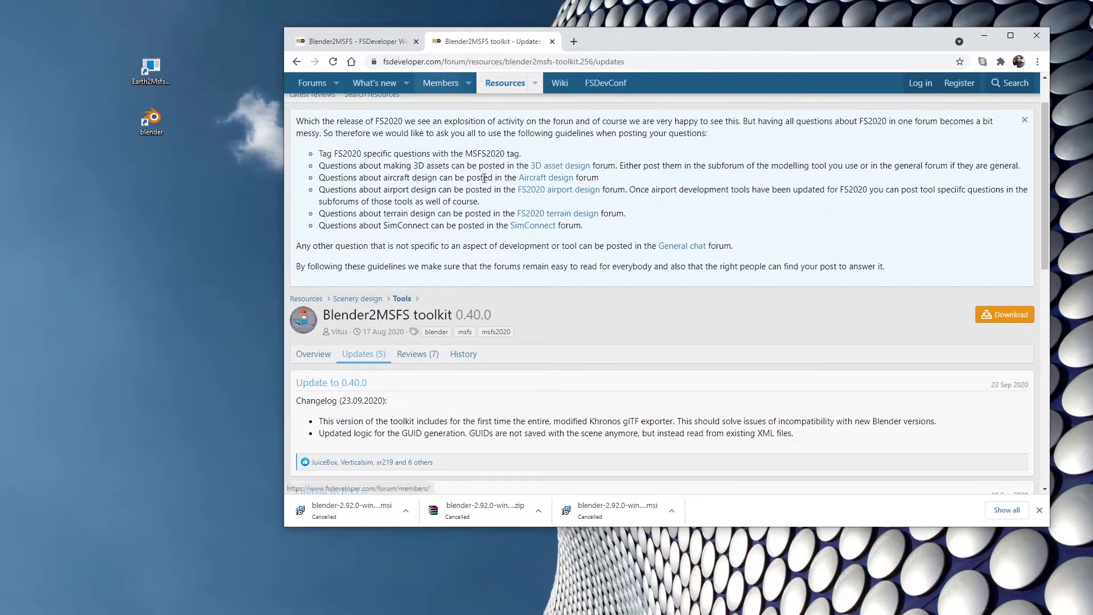
scroll(498, 318, up, 1)
click(371, 48)
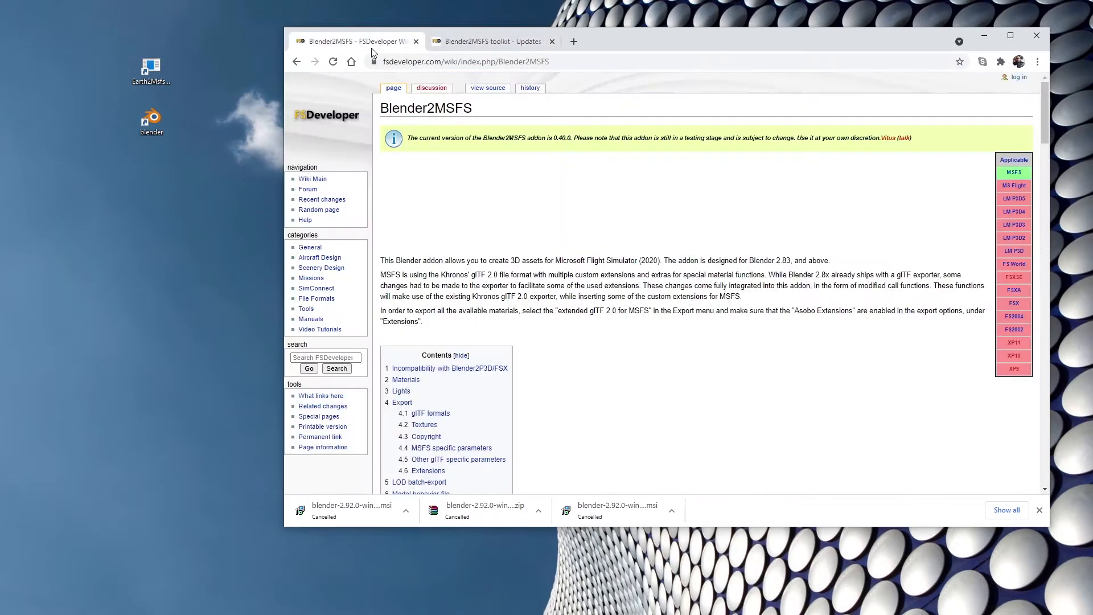
scroll(535, 207, down, 10)
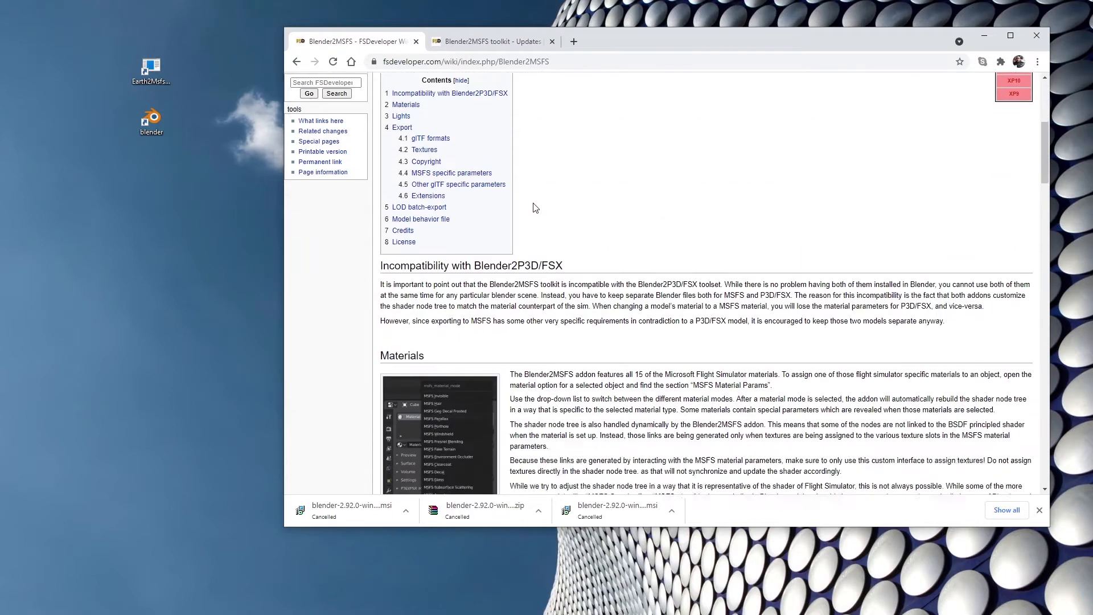
scroll(430, 272, down, 3)
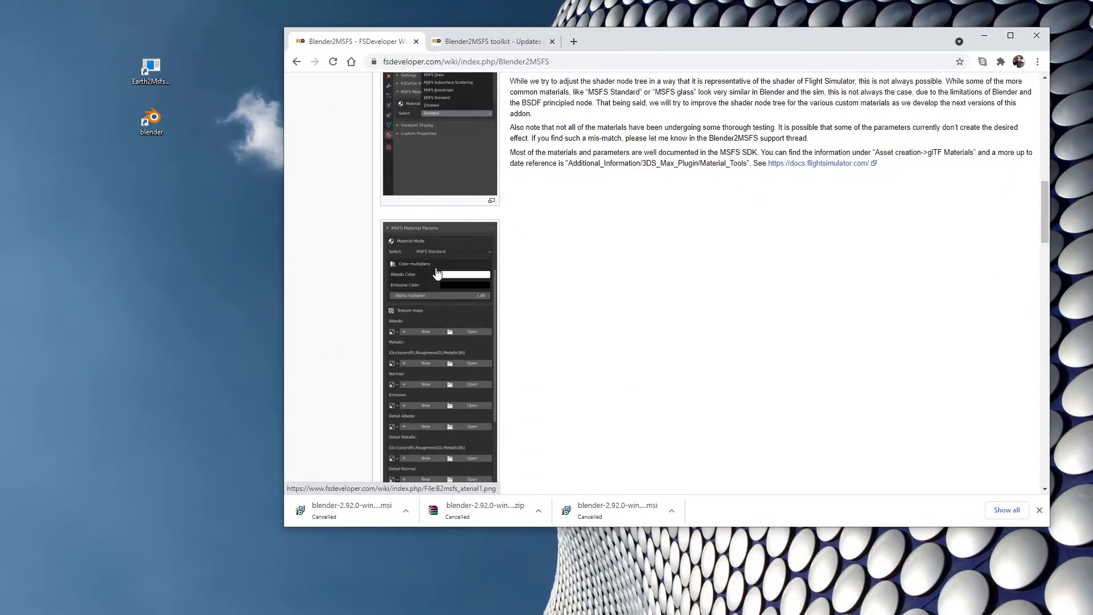
scroll(357, 265, down, 3)
scroll(357, 266, up, 4)
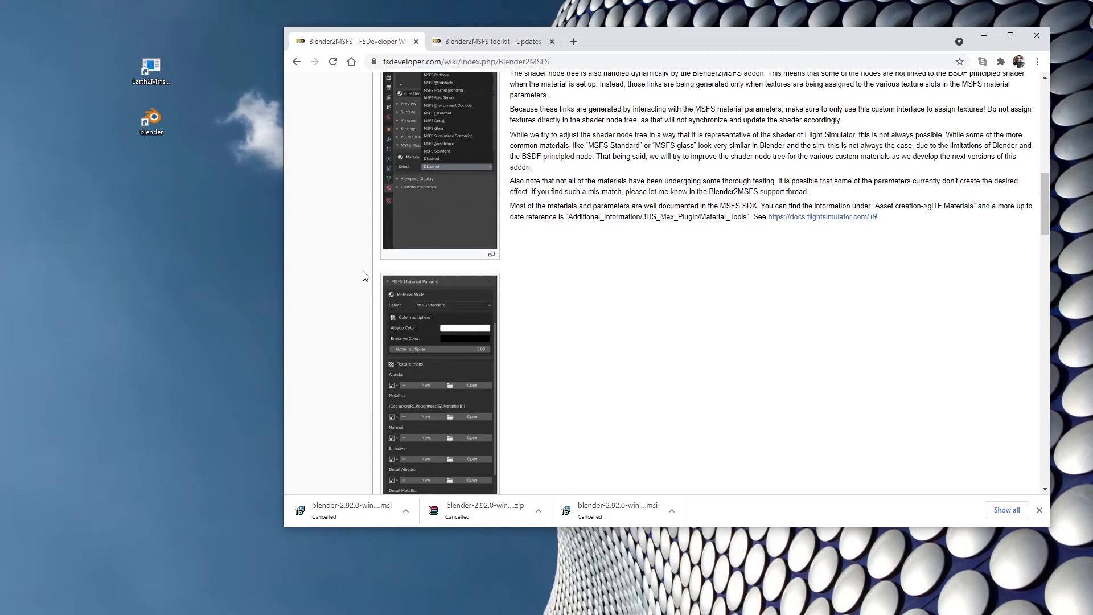
click(1036, 35)
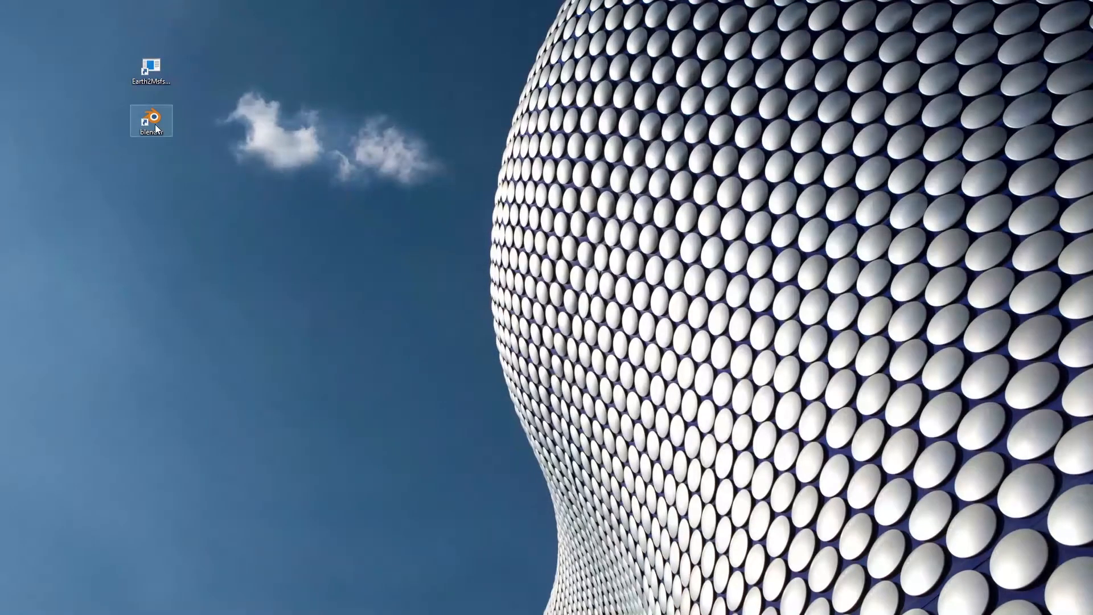
Start Blender from the desktop and dismiss its splash screen to reach the default scene.
double_click(155, 124)
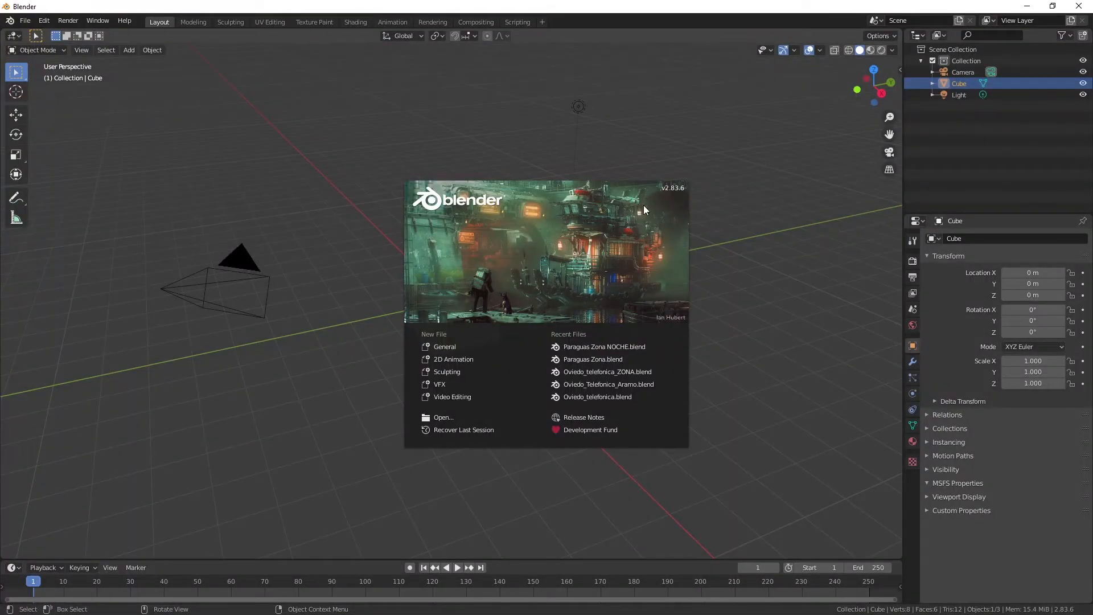
click(729, 129)
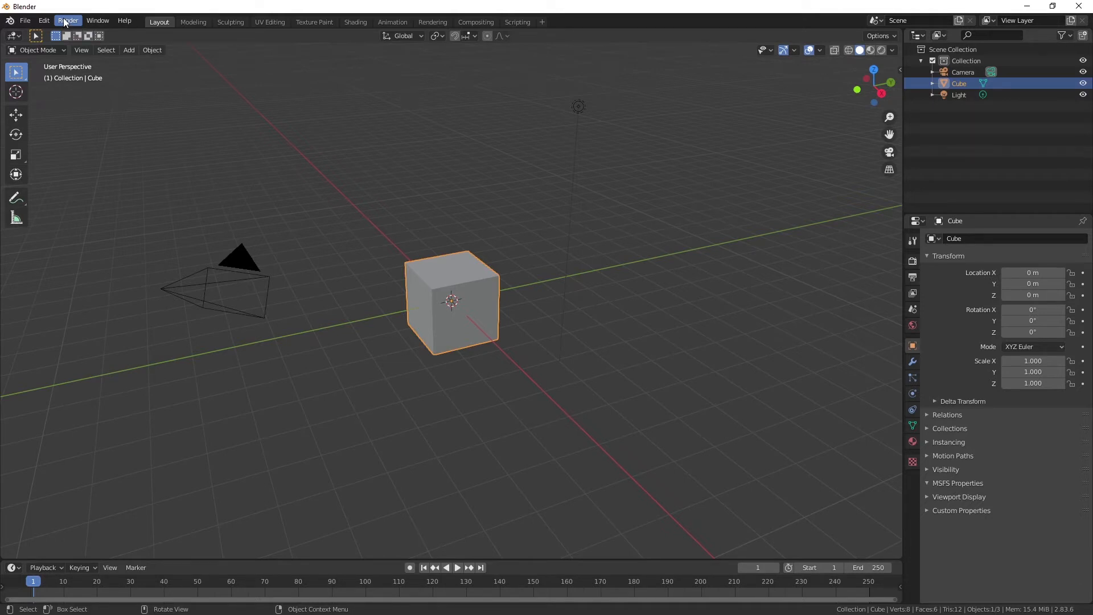
Look over the Add-ons section of the Blender preferences and bring up the file browser for installing an add-on.
click(133, 22)
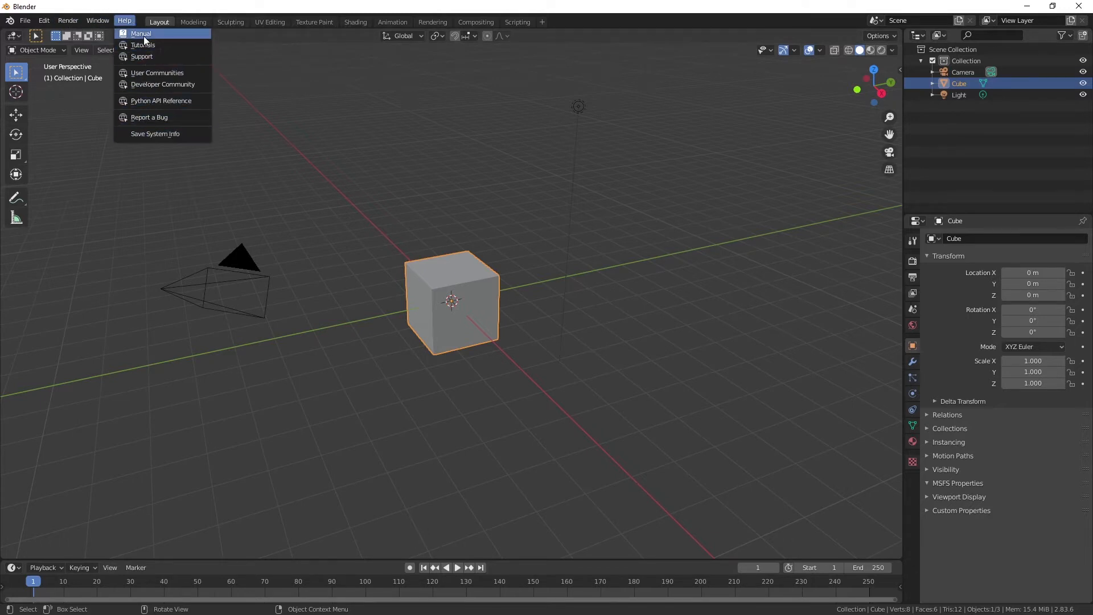
click(44, 21)
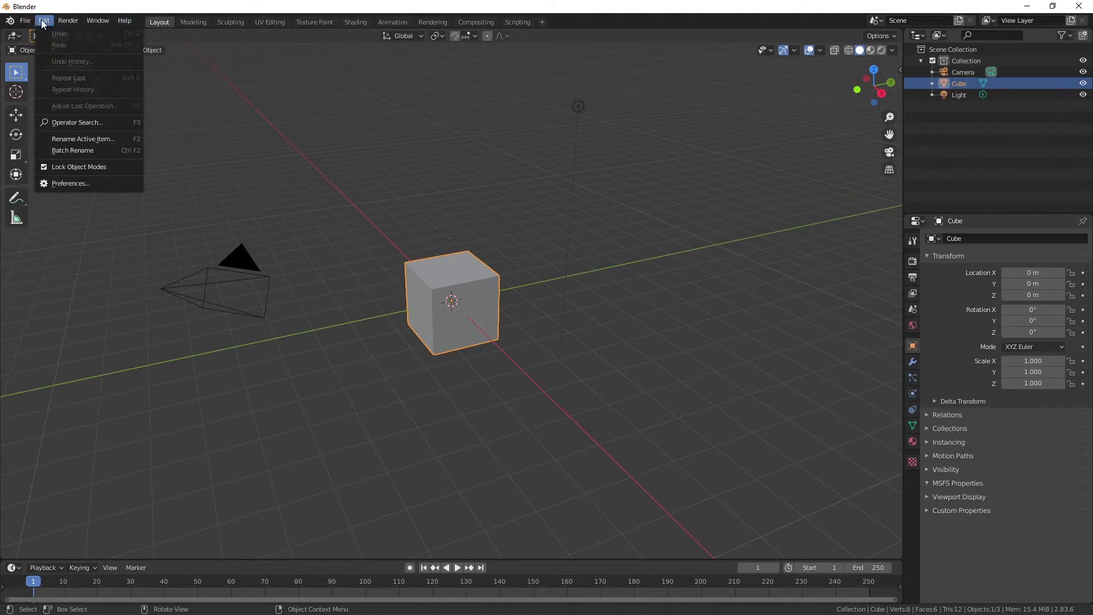
click(70, 181)
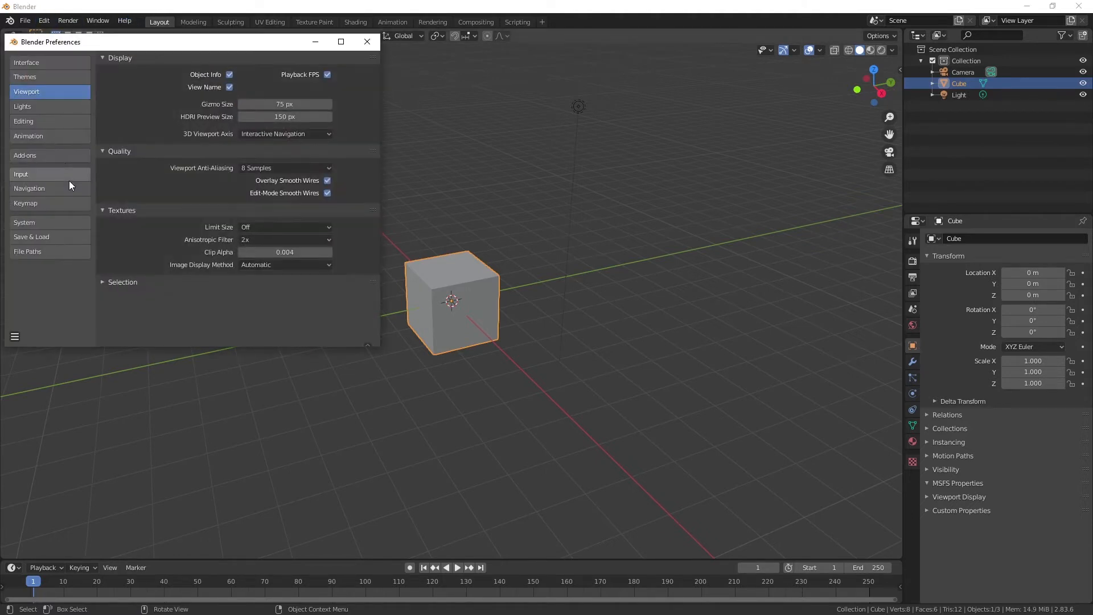
click(33, 155)
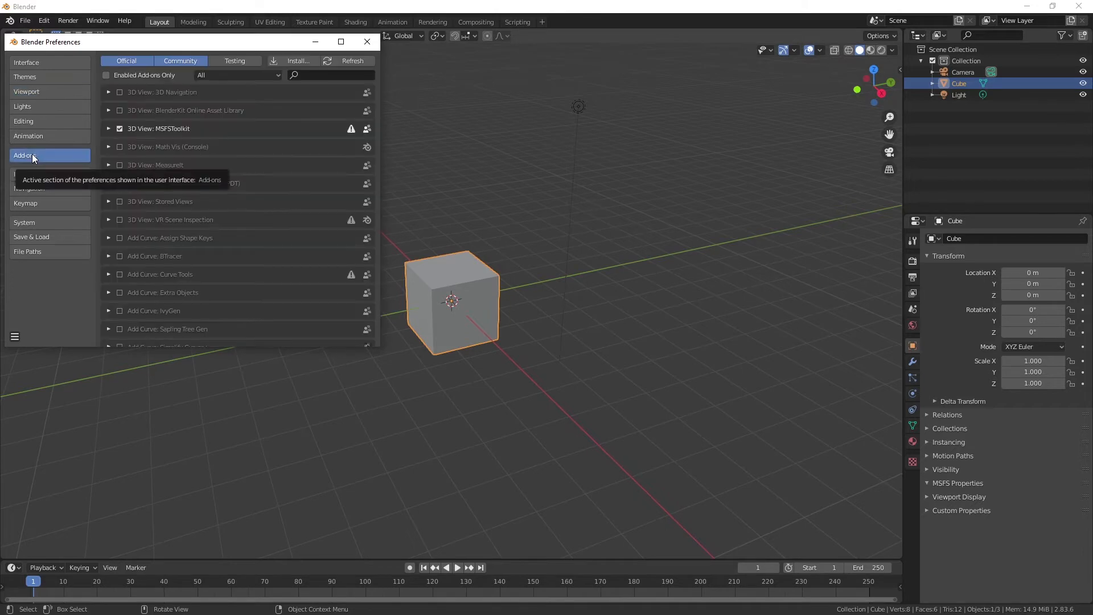
click(291, 60)
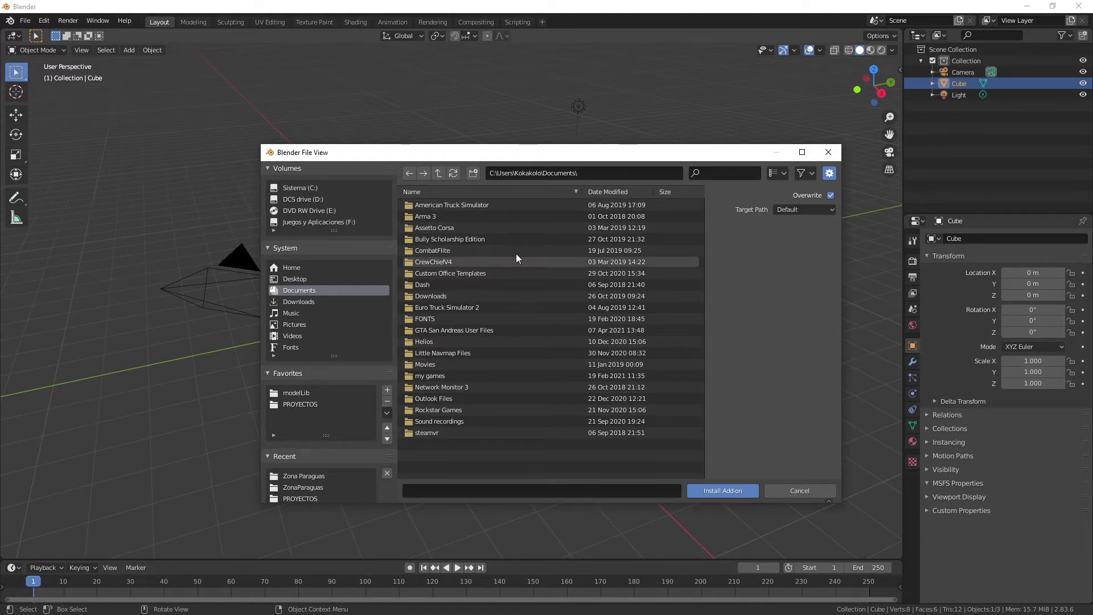
Dismiss the add-on installation without choosing a file, and close the preferences and Blender.
click(828, 155)
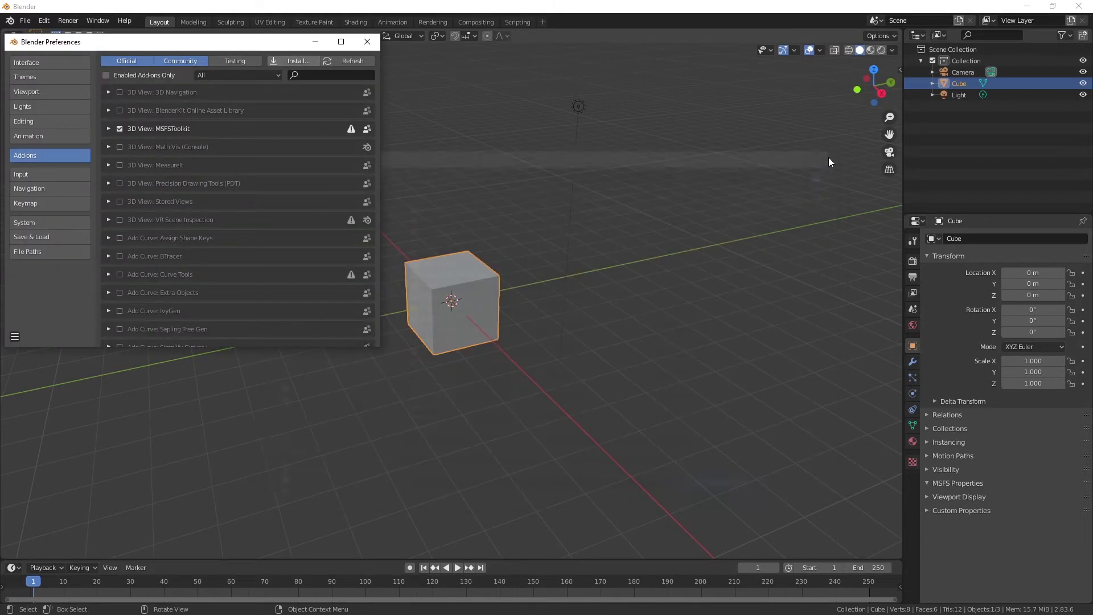
click(368, 43)
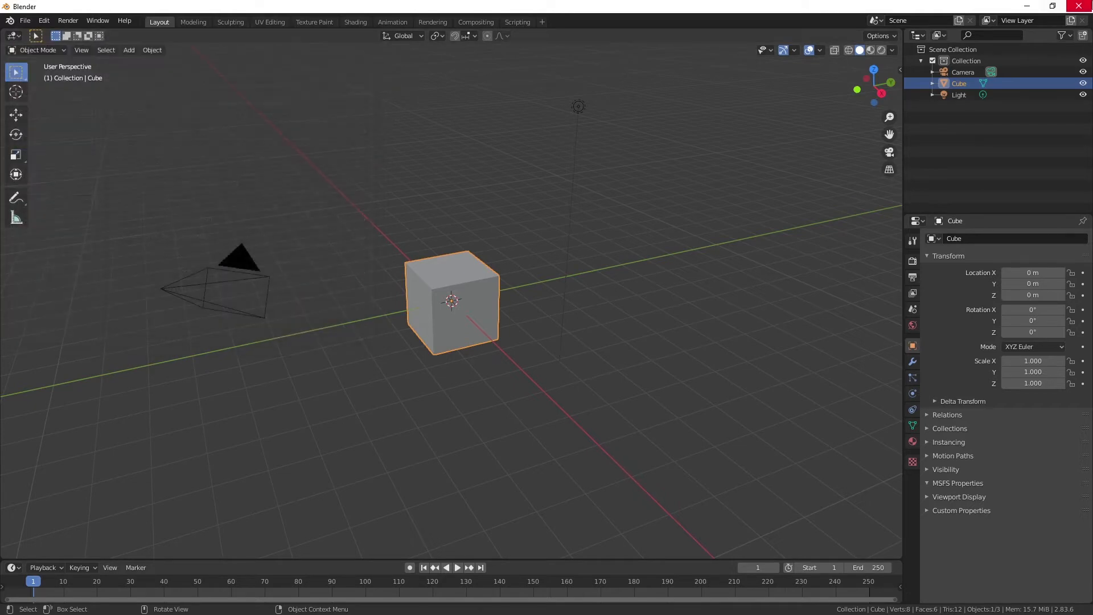
click(1090, 4)
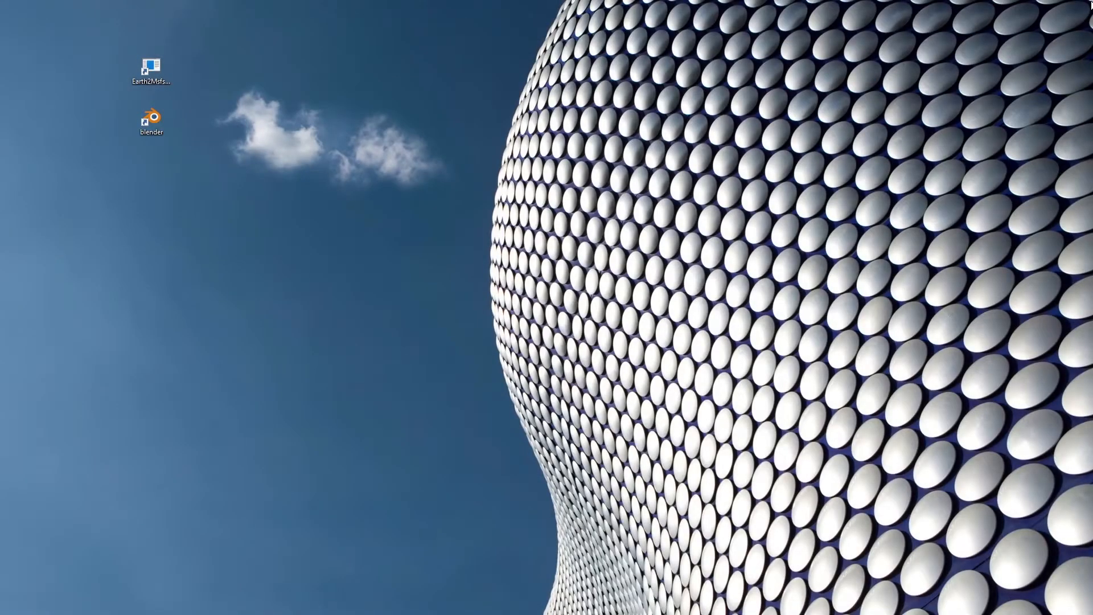
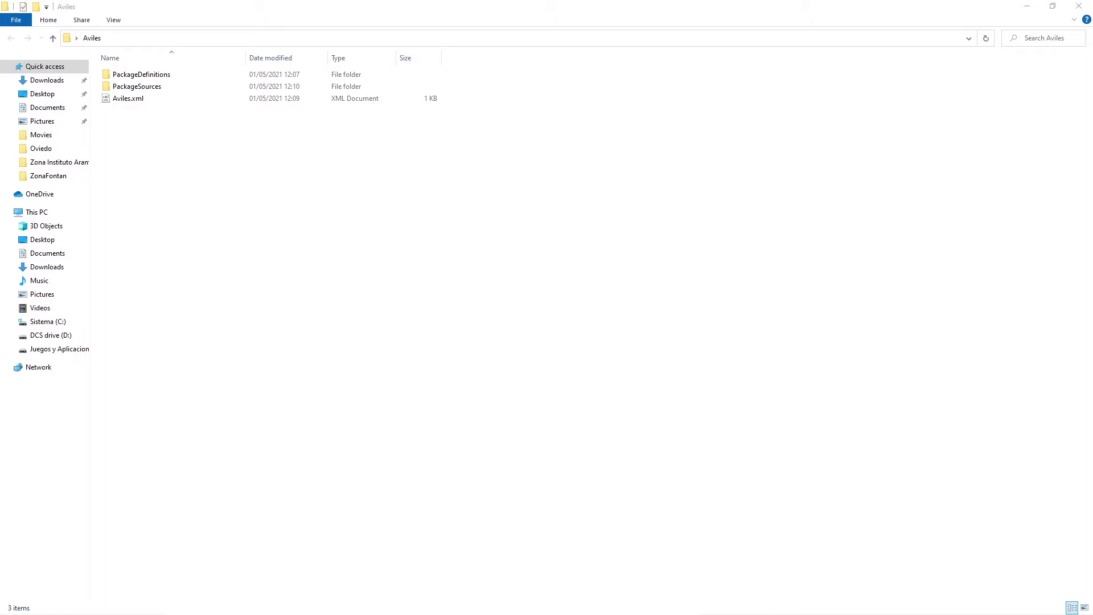
In the Aviles project's PackageSources folder, rename the modelLib folder to aviles_modelLib.
click(146, 88)
click(148, 76)
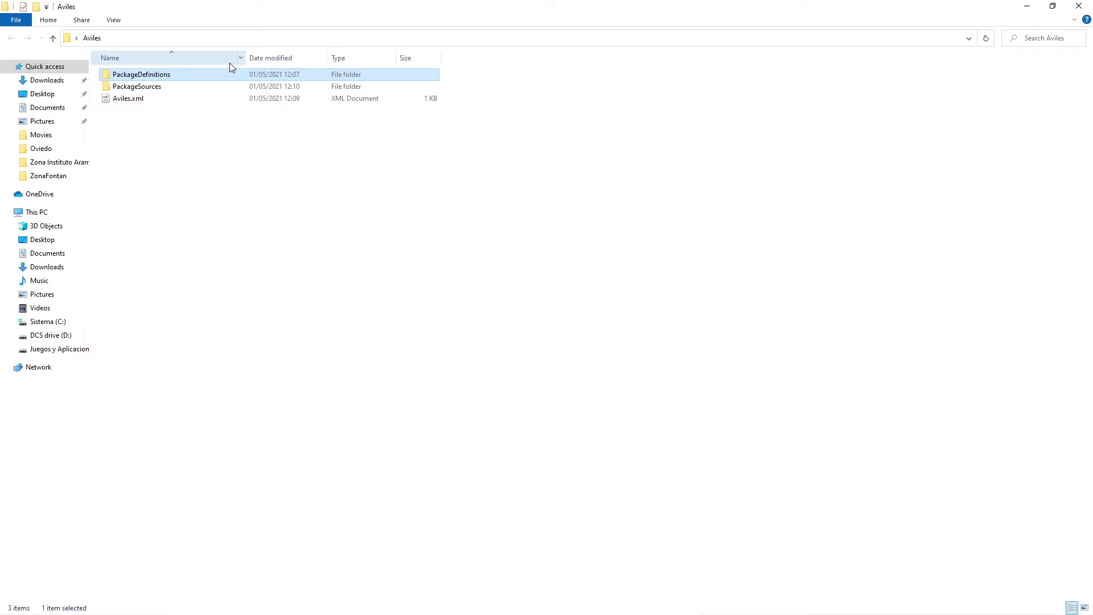
click(169, 86)
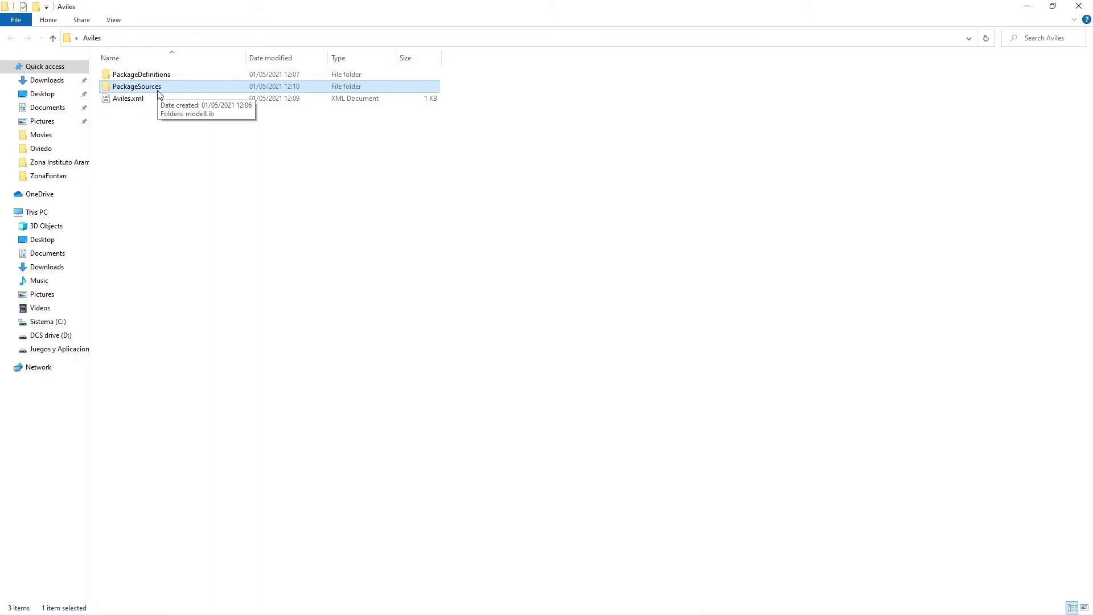
double_click(155, 88)
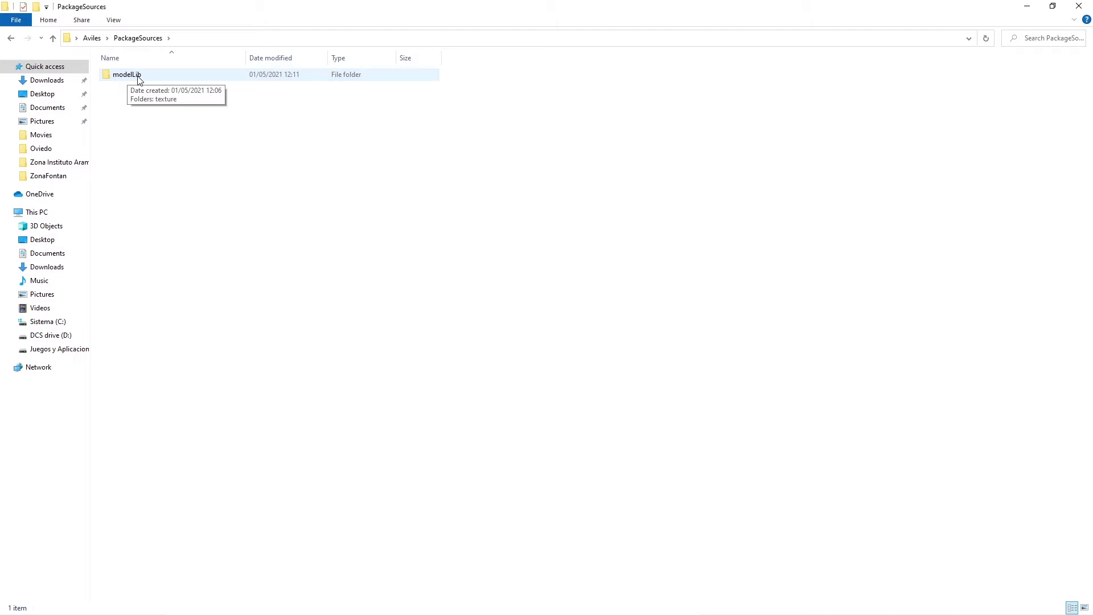
click(125, 78)
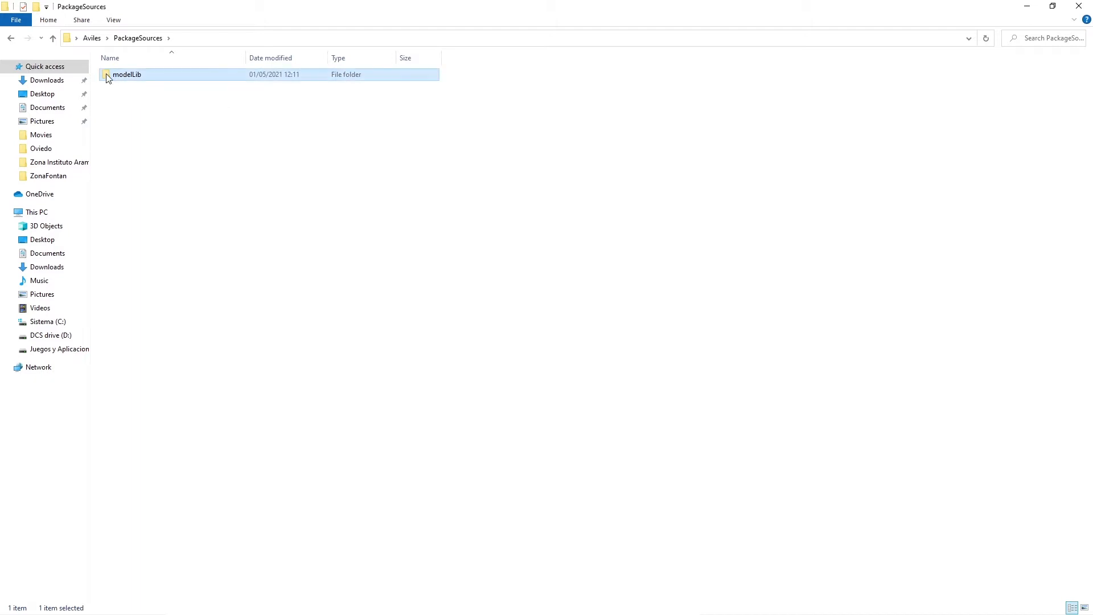
click(116, 78)
click(114, 74)
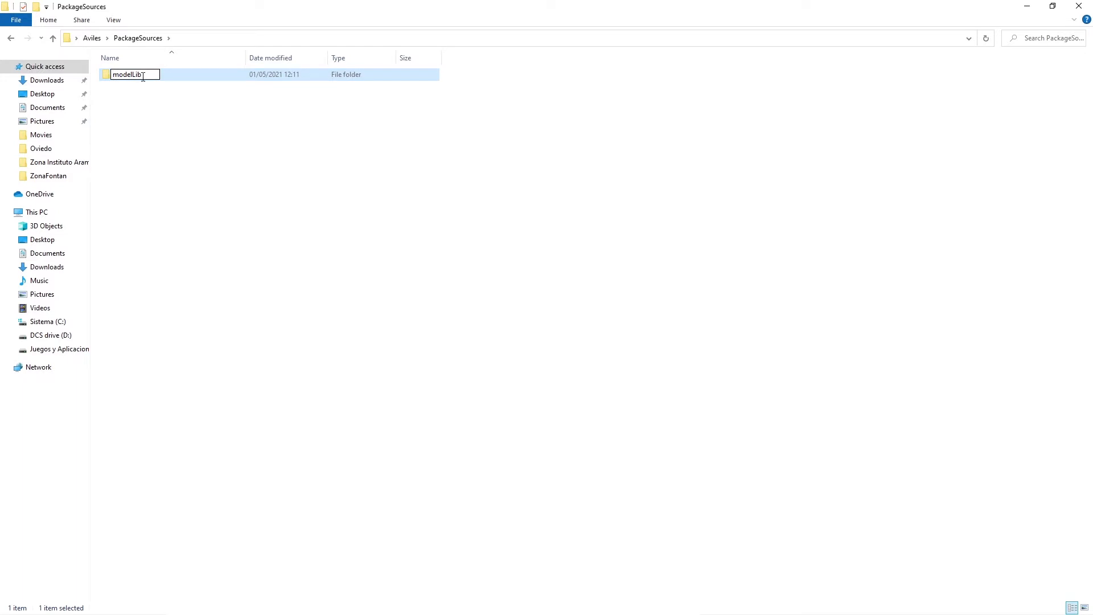
text(aviles_)
key(Return)
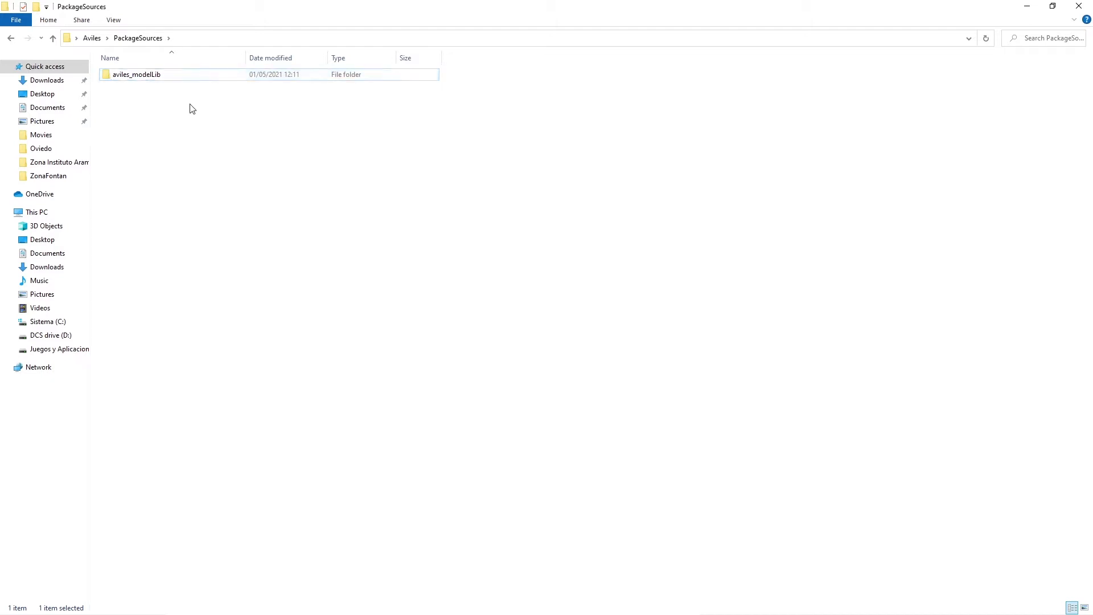
Copy the folder name aviles_modelLib without changing it.
click(162, 79)
drag(164, 75, 102, 84)
key(ctrl+c)
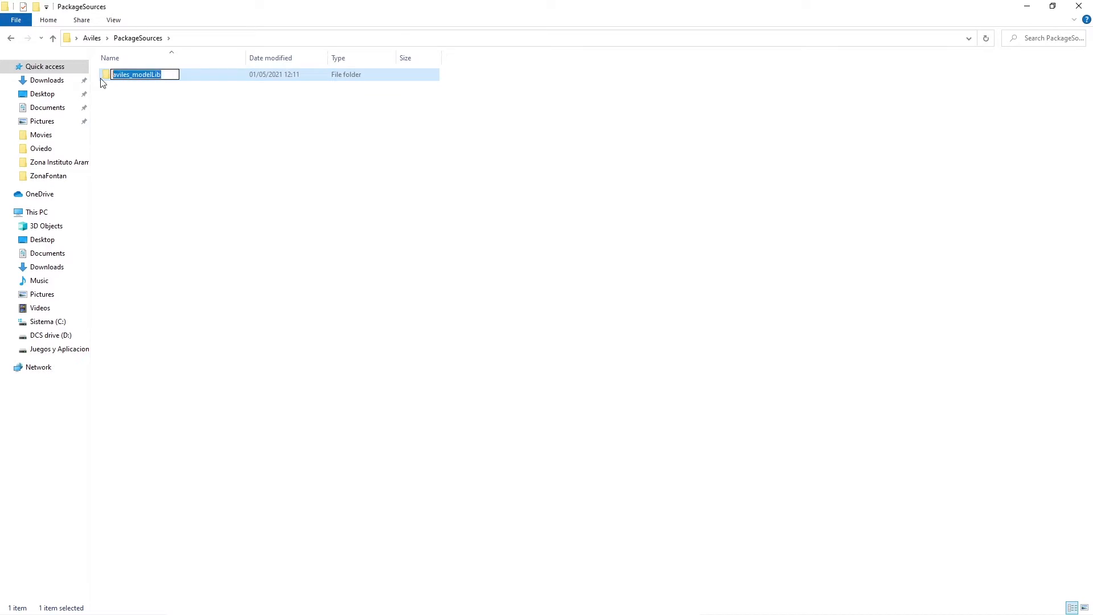
click(160, 110)
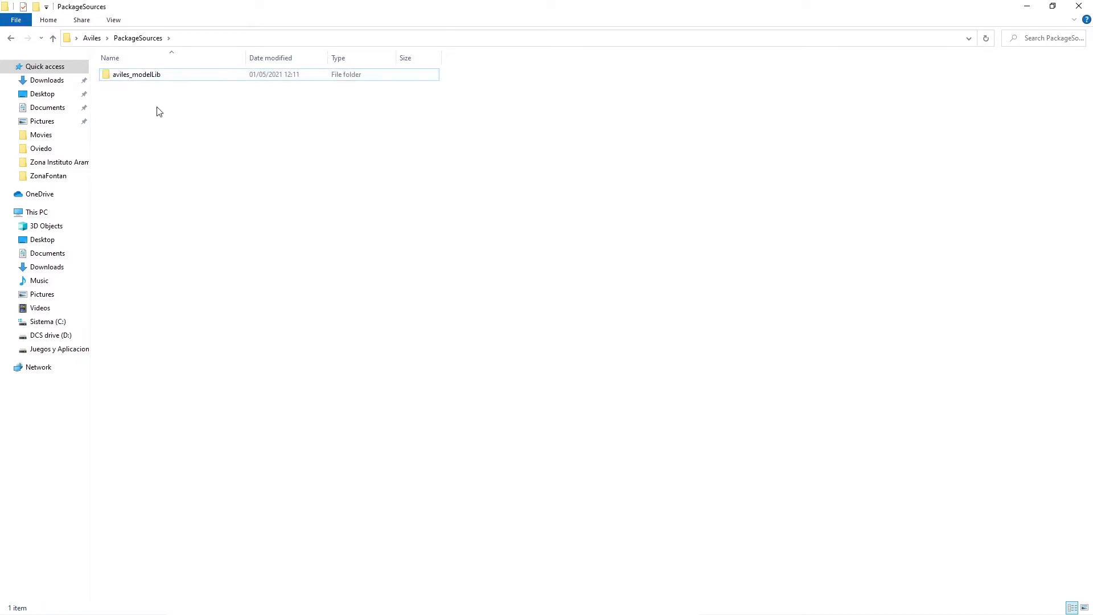
Look over the Aviles.xml file in the project's root folder in Notepad++ and close the editor.
click(15, 39)
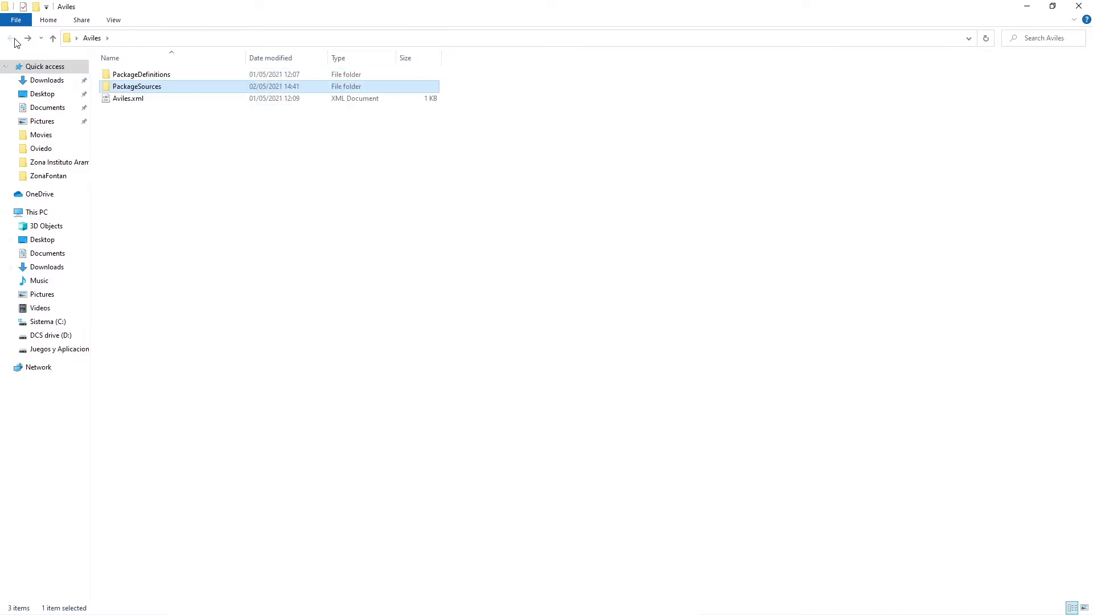
click(124, 98)
right_click(124, 98)
click(51, 145)
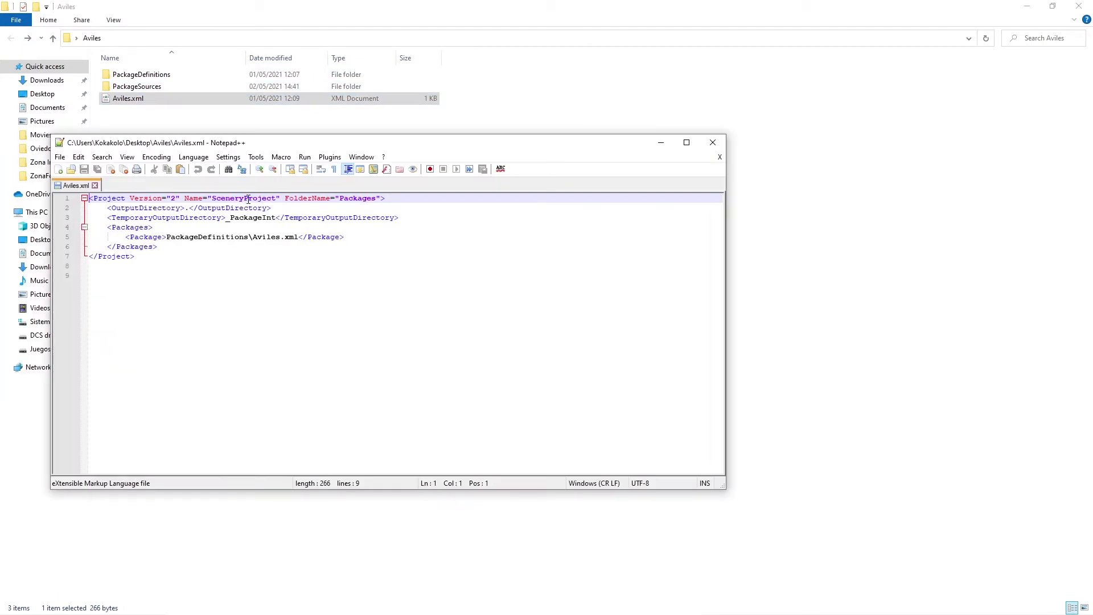
click(713, 143)
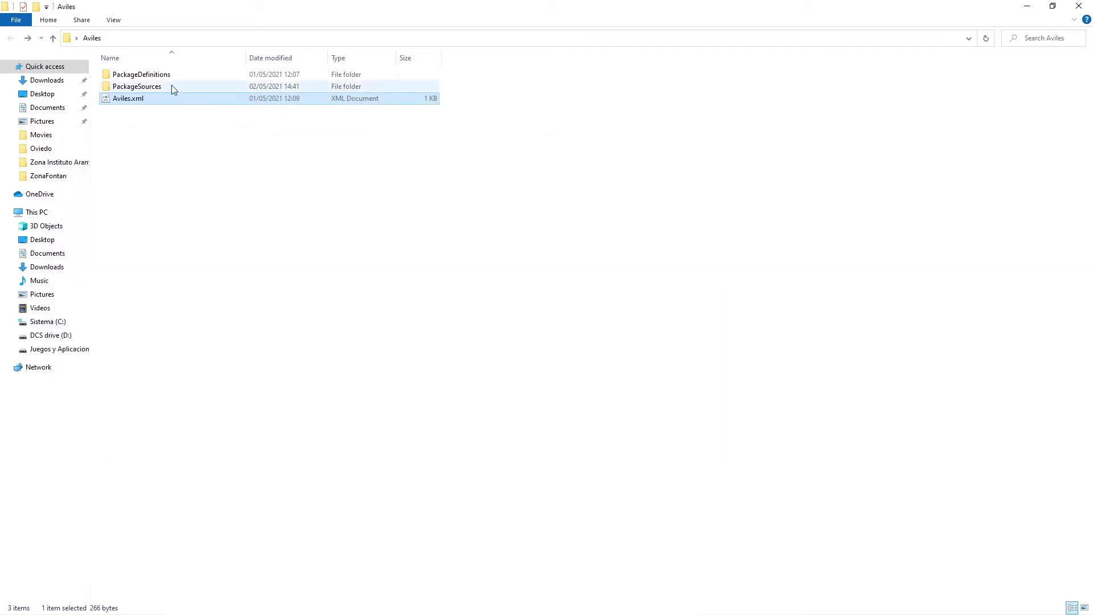
Open the Aviles.xml file from the PackageDefinitions folder in Notepad++.
click(162, 80)
double_click(160, 76)
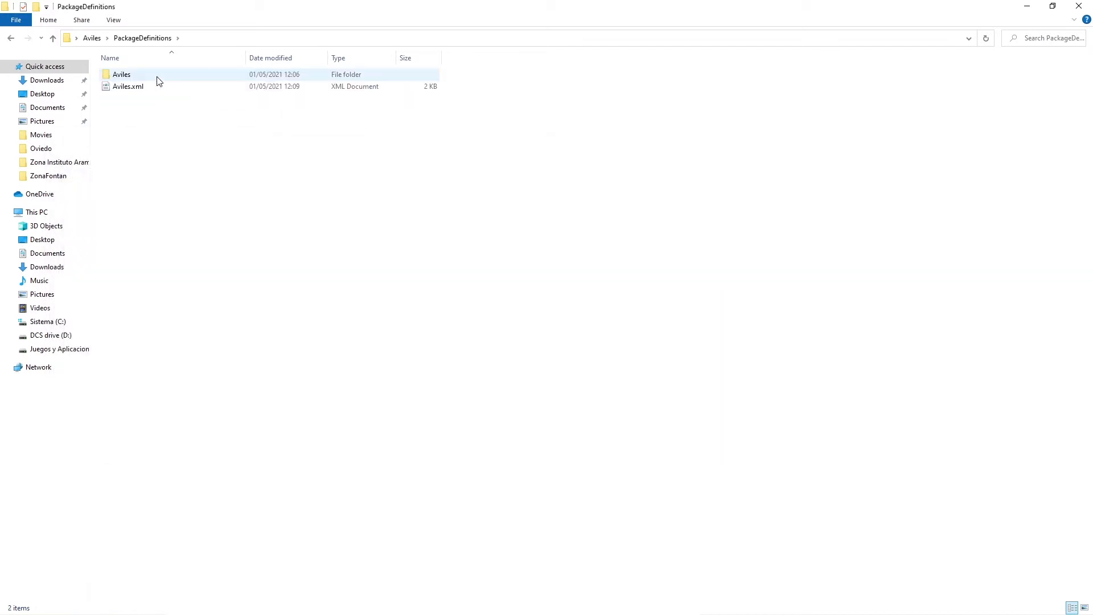
right_click(133, 87)
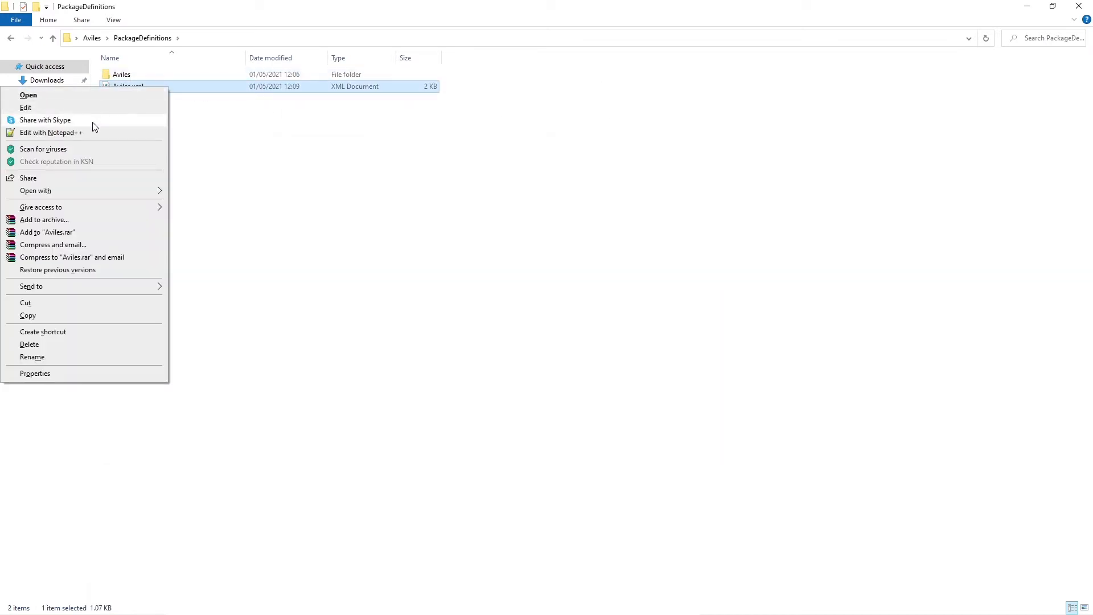
click(93, 133)
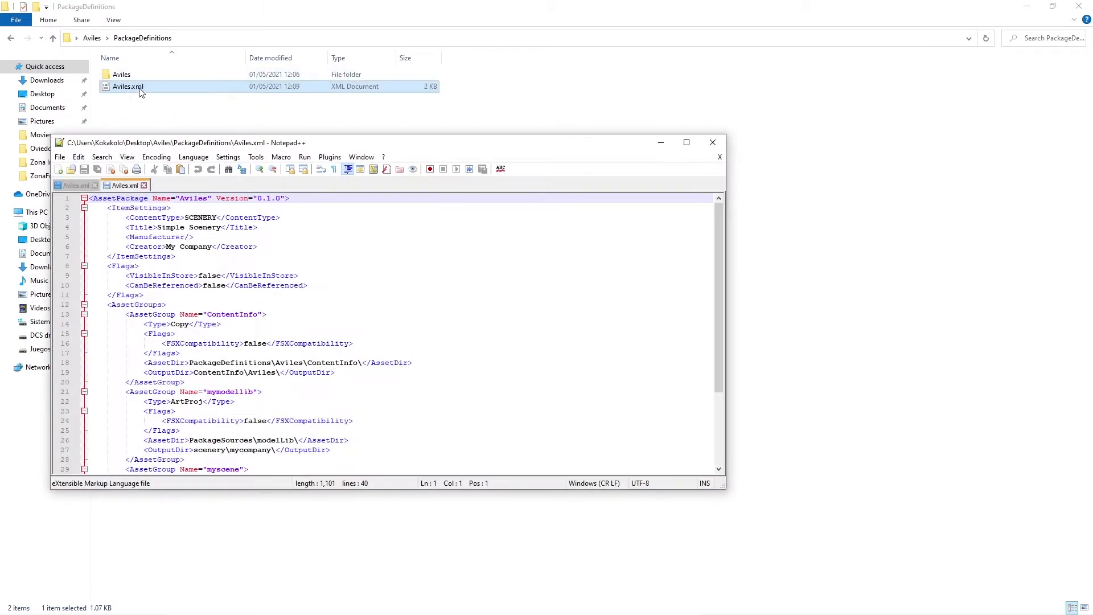
Set the mymodellib group's AssetDir to PackageSources\aviles_modelLib\, save the file and close Notepad++.
scroll(246, 261, down, 3)
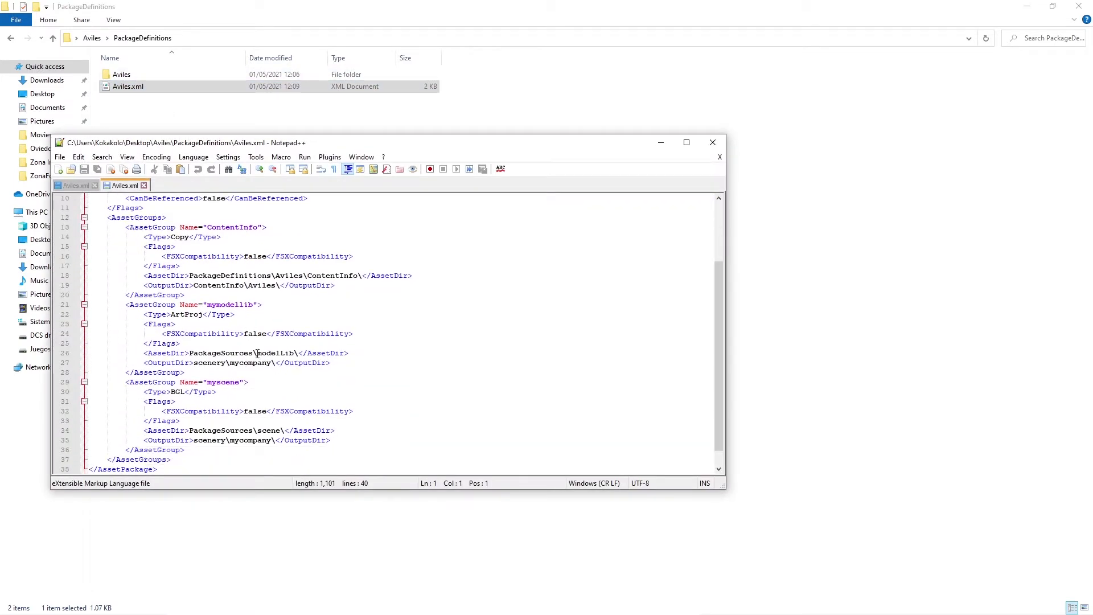
drag(257, 353, 294, 359)
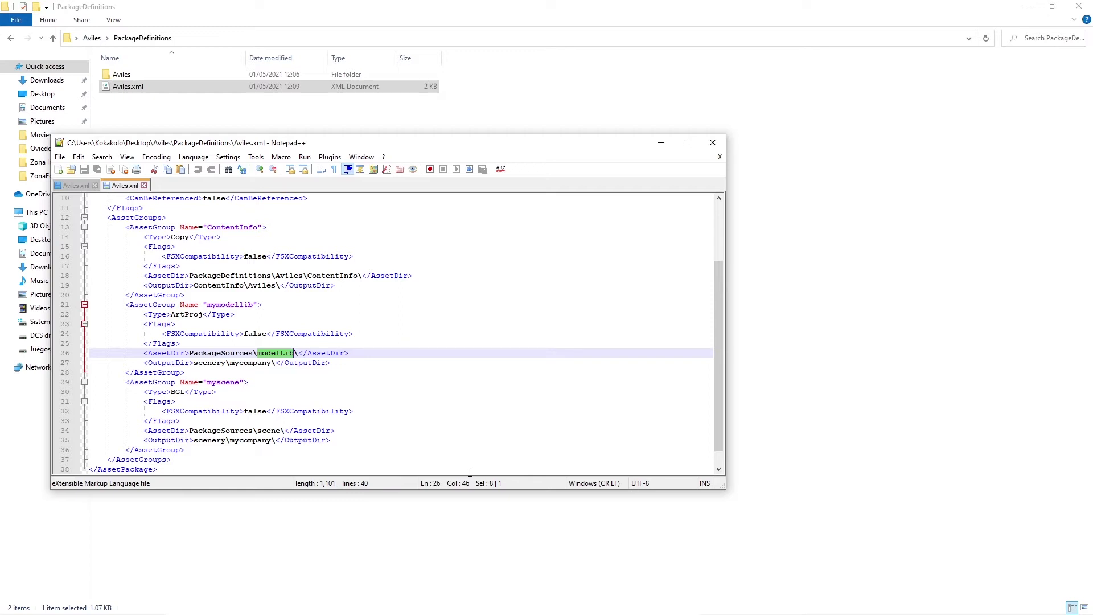
key(ctrl+v)
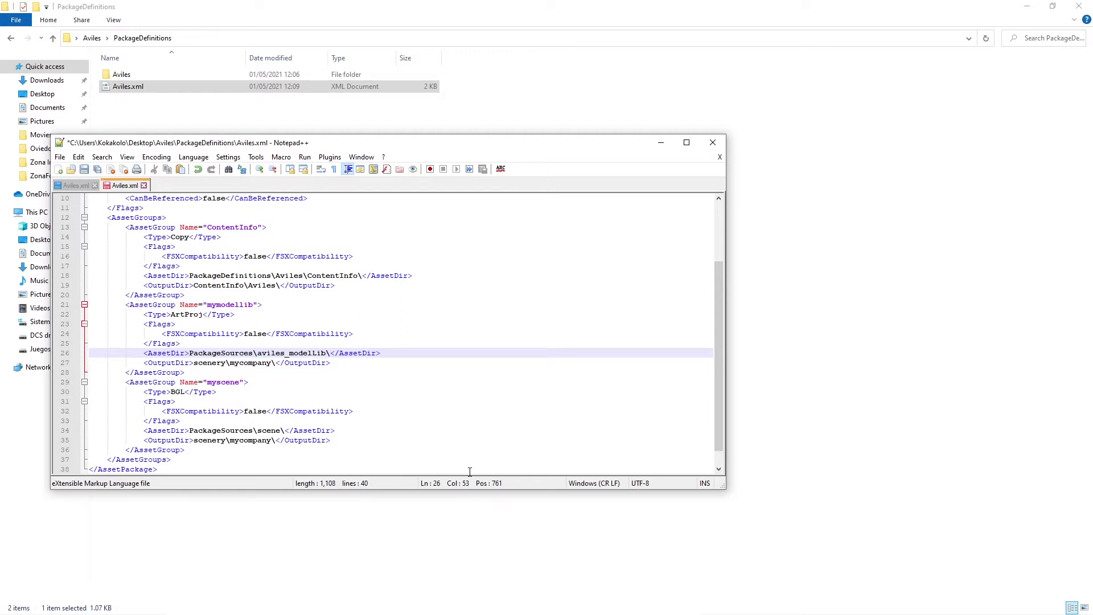
click(270, 315)
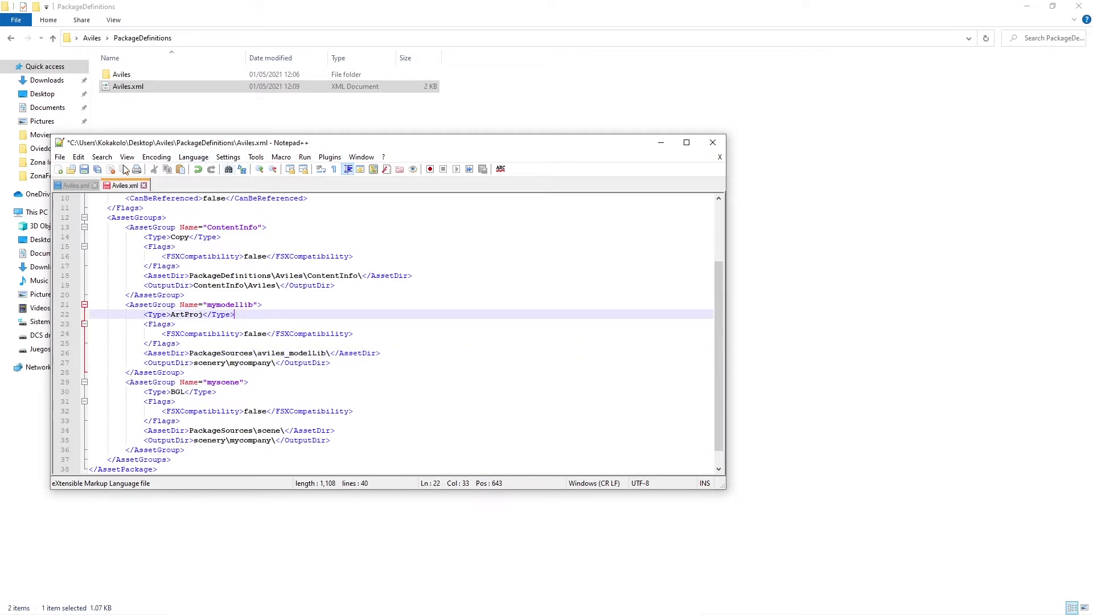
click(86, 172)
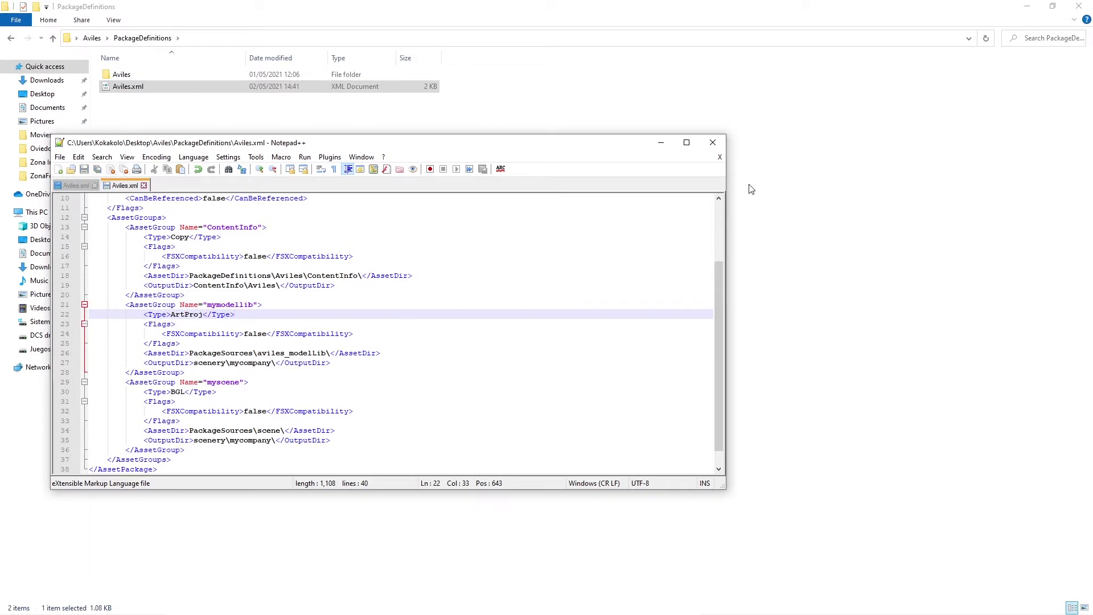
scroll(292, 399, down, 1)
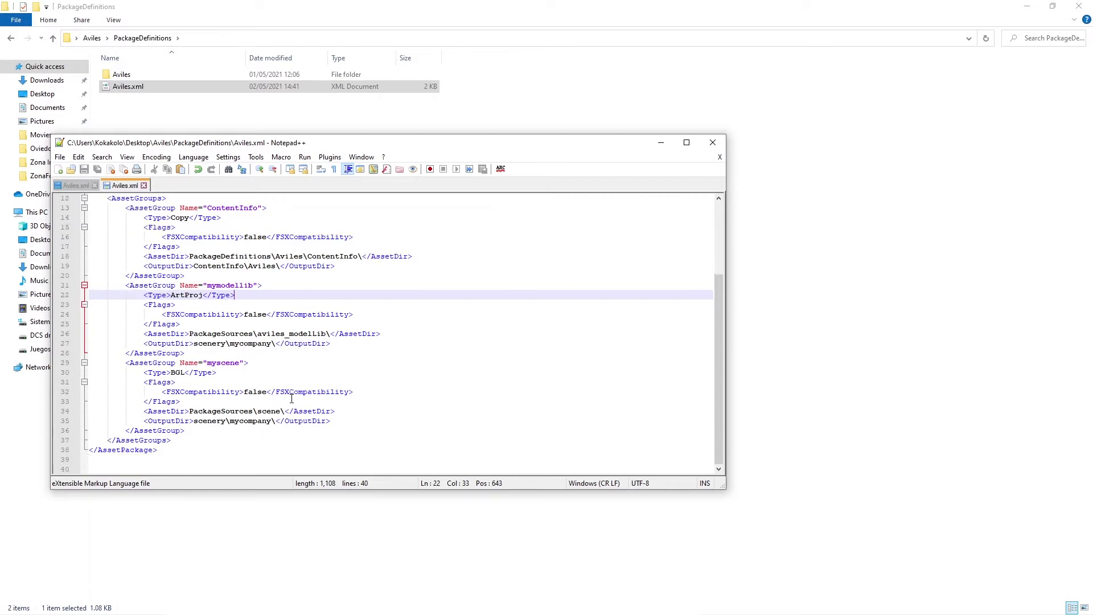
scroll(292, 399, up, 4)
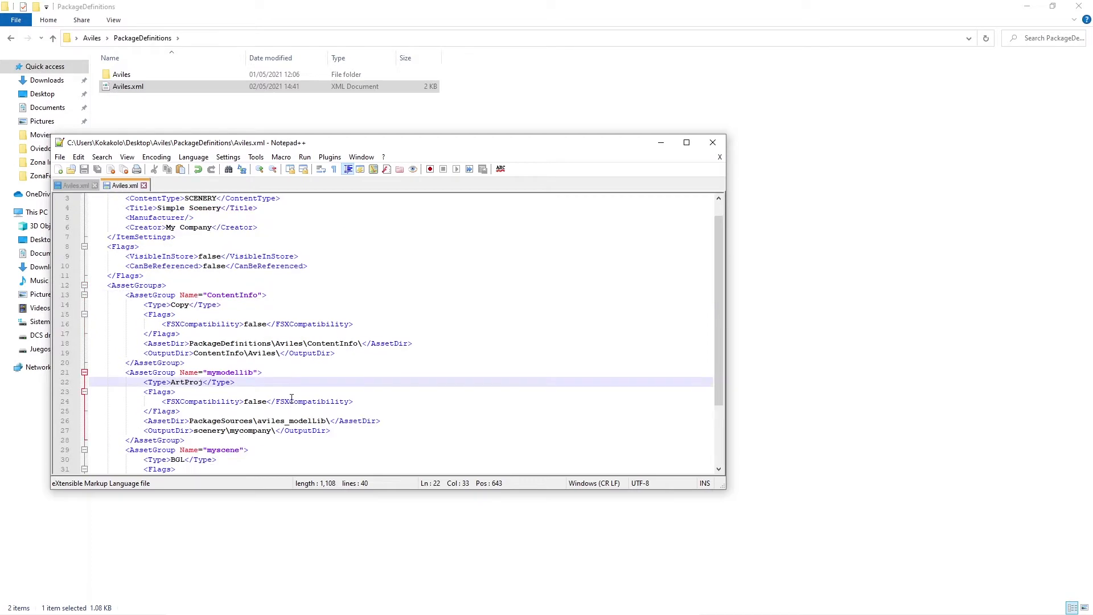
click(712, 142)
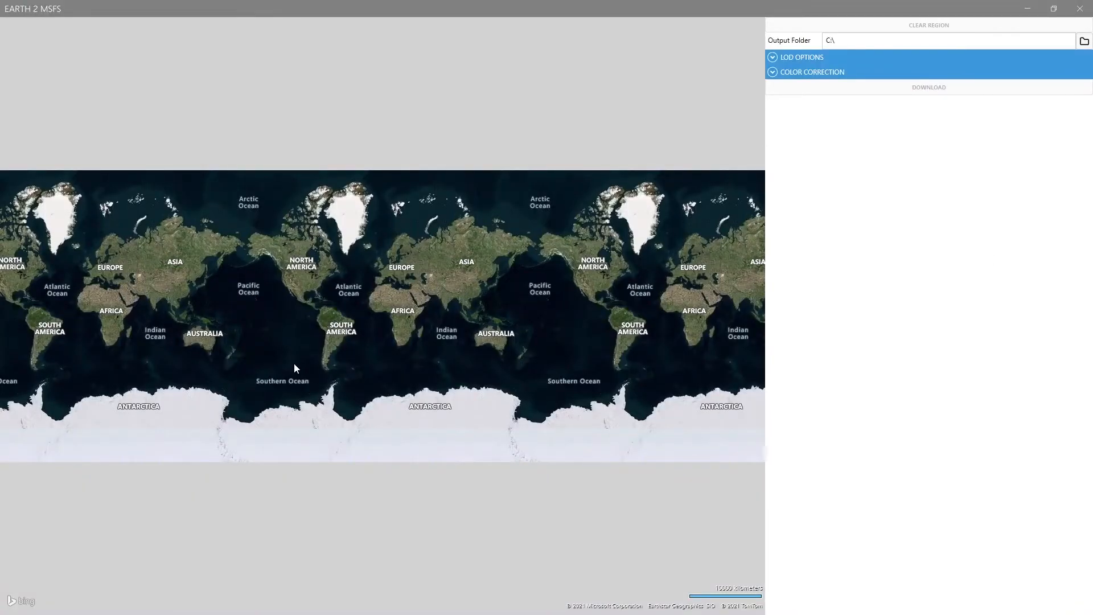
Switch to Earth 2 MSFS and find the white waterfront complex at the end of the Avilés estuary on the map.
scroll(392, 262, up, 5)
drag(398, 398, 515, 302)
scroll(401, 372, up, 4)
drag(350, 276, 366, 309)
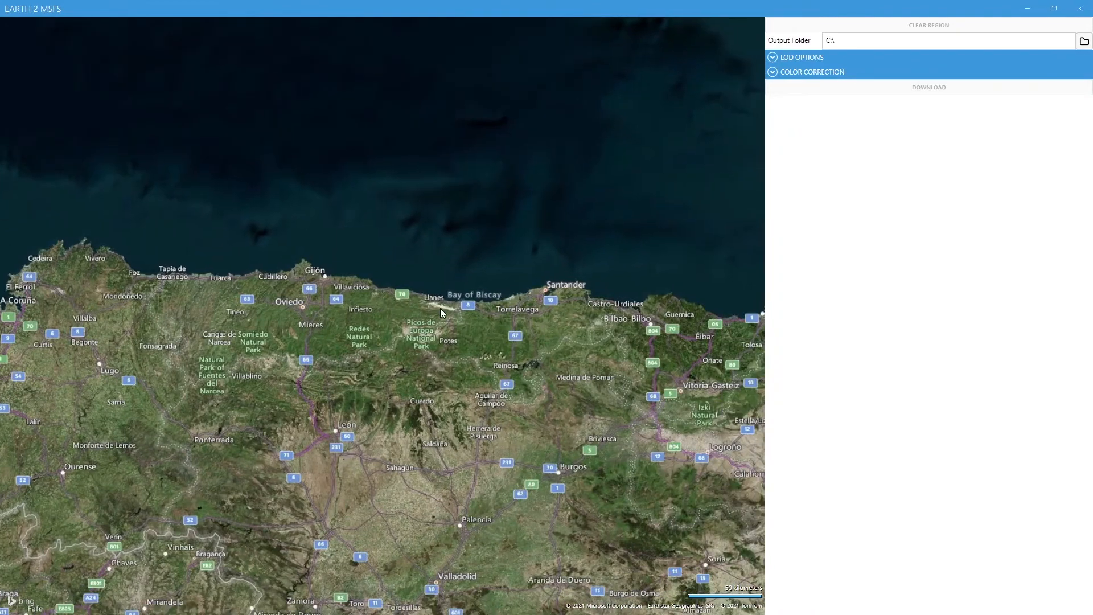
drag(352, 312, 417, 311)
scroll(365, 291, up, 5)
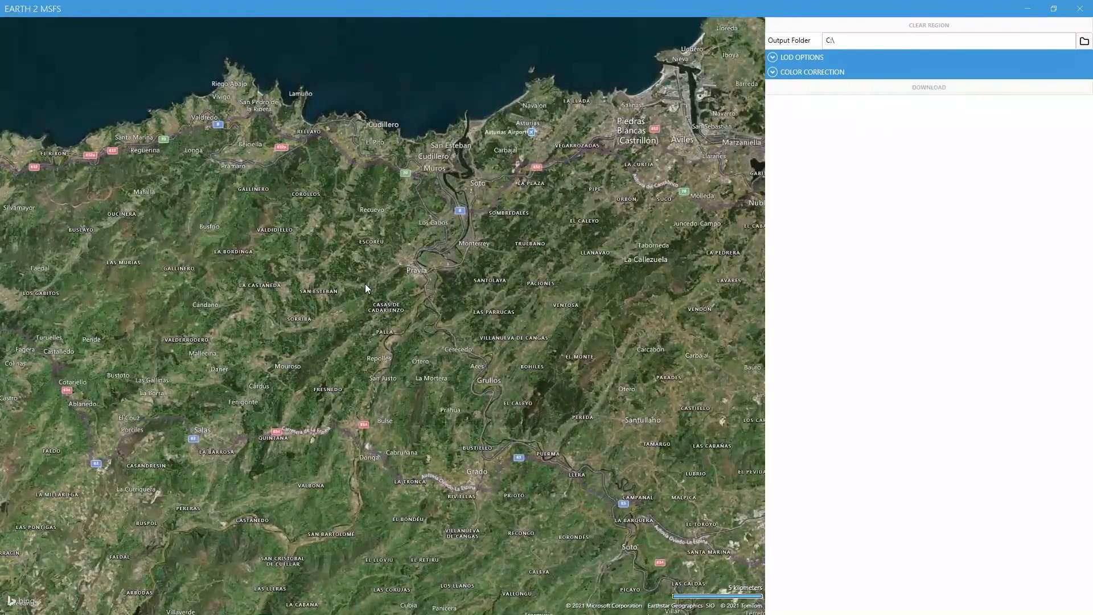
drag(366, 284, 249, 388)
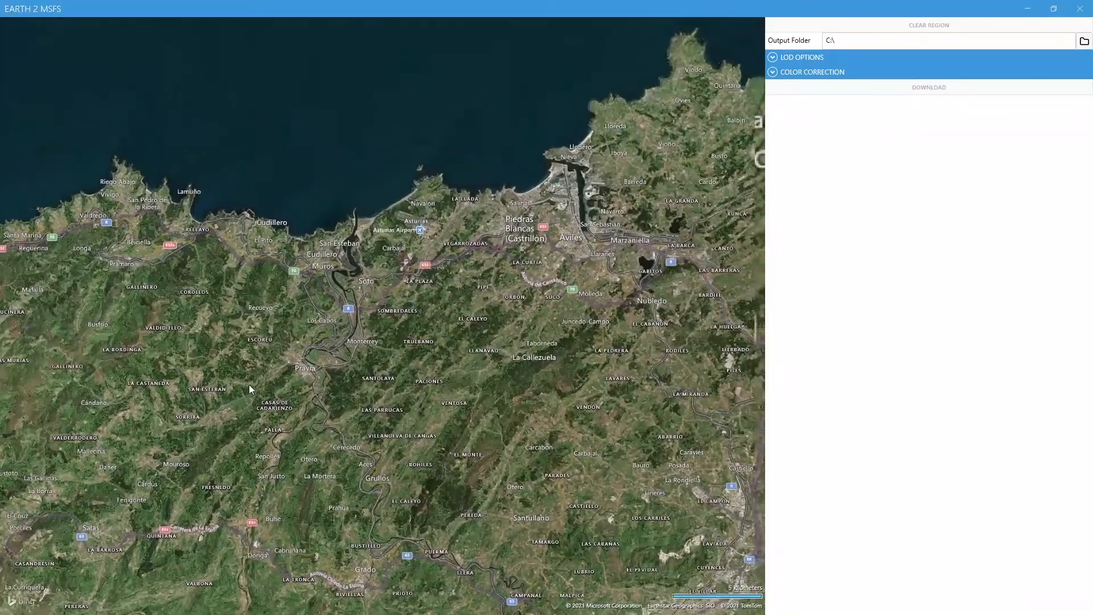
drag(718, 319, 499, 349)
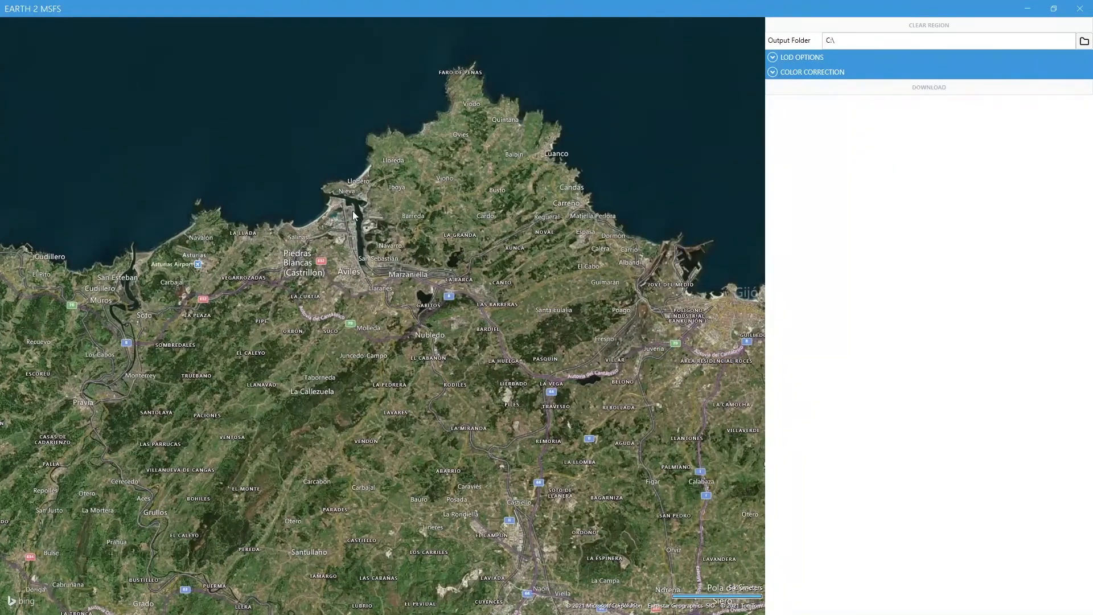
scroll(312, 227, up, 4)
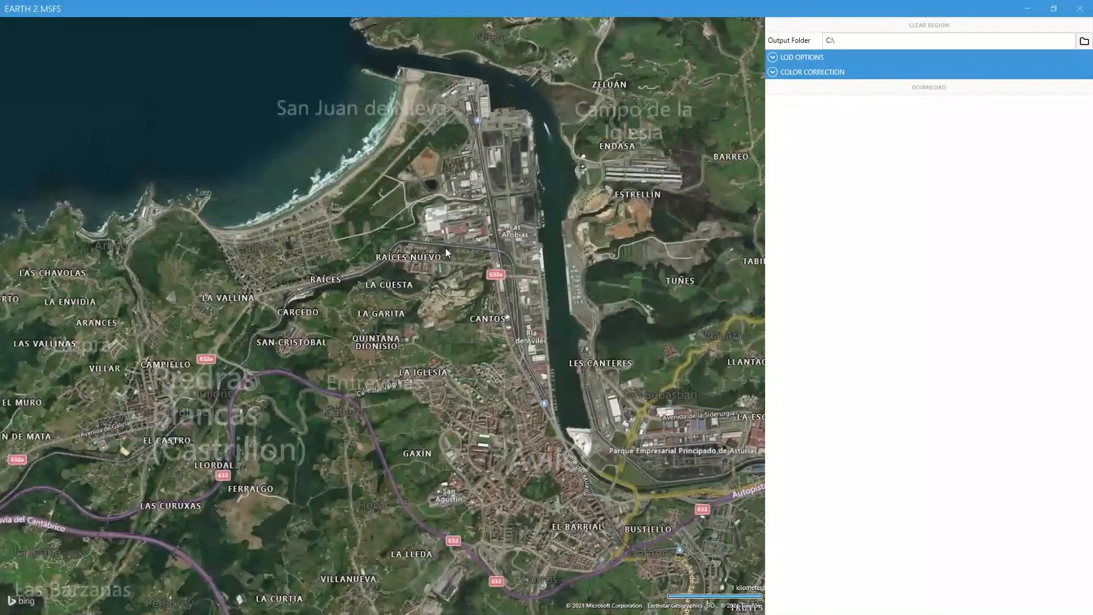
drag(445, 248, 307, 125)
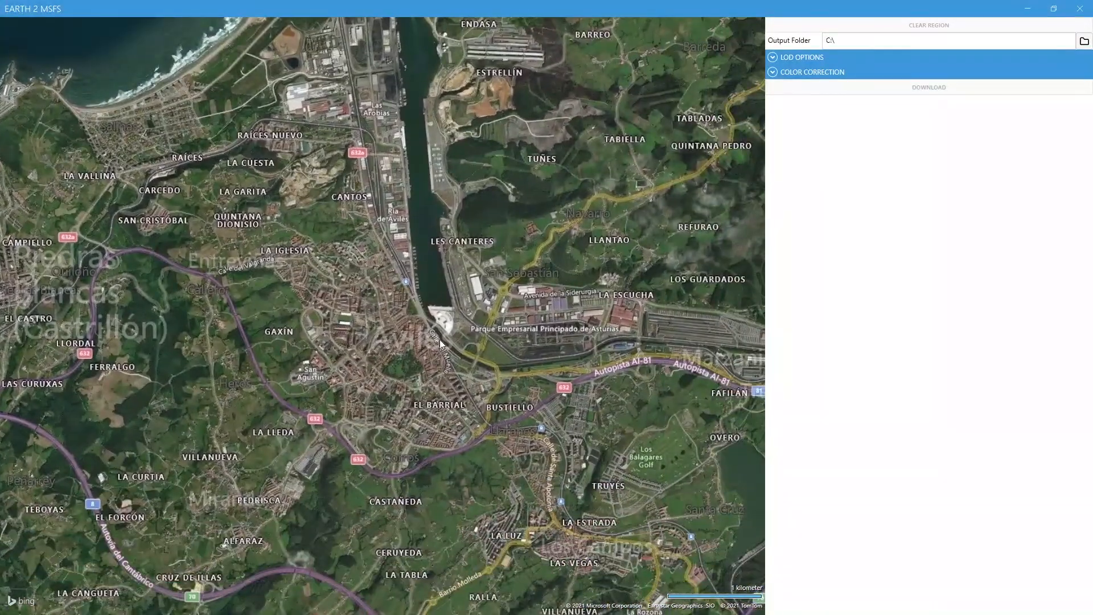
scroll(456, 319, up, 4)
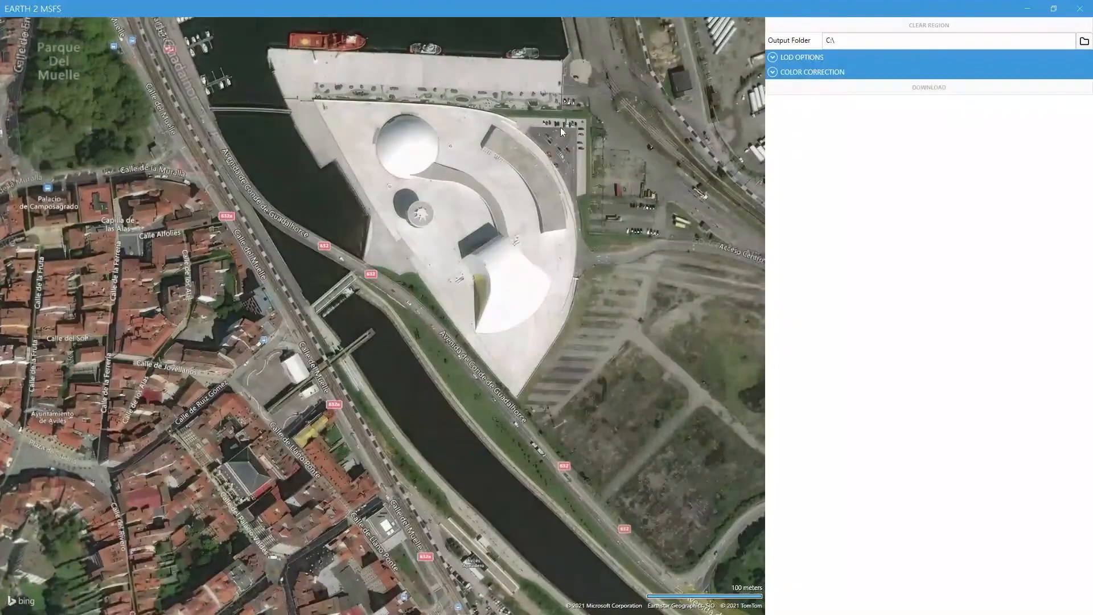
scroll(568, 364, down, 3)
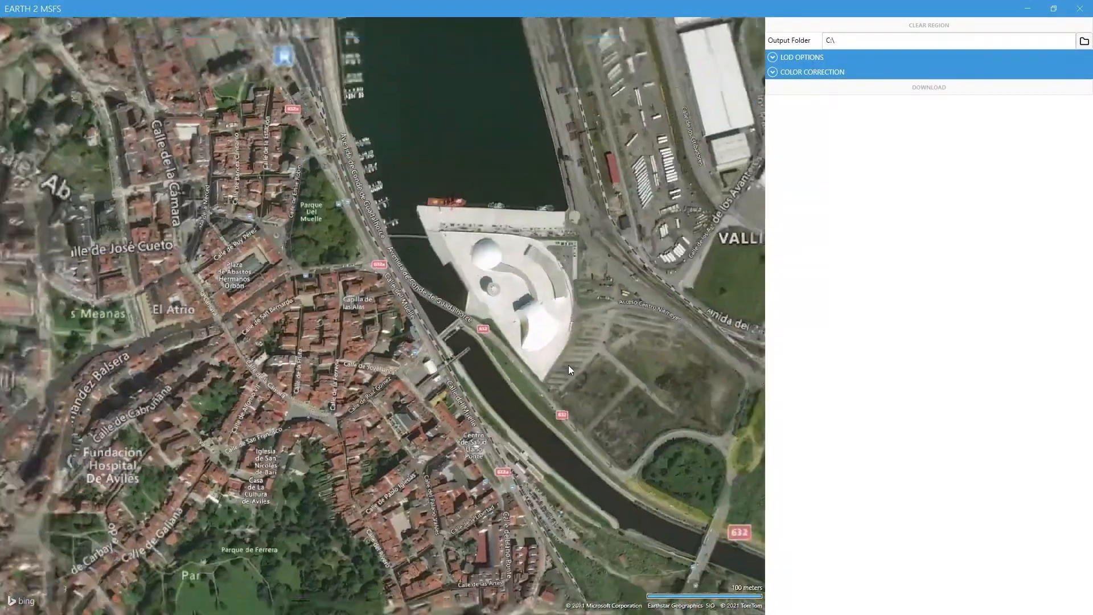
drag(629, 370, 494, 344)
scroll(495, 349, down, 2)
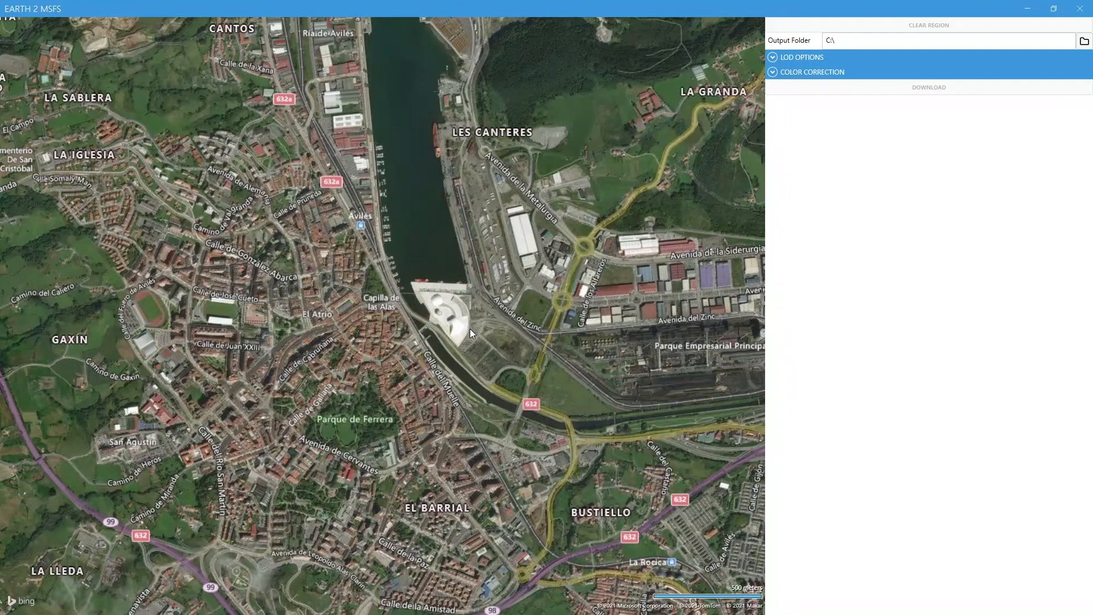
drag(459, 337, 454, 323)
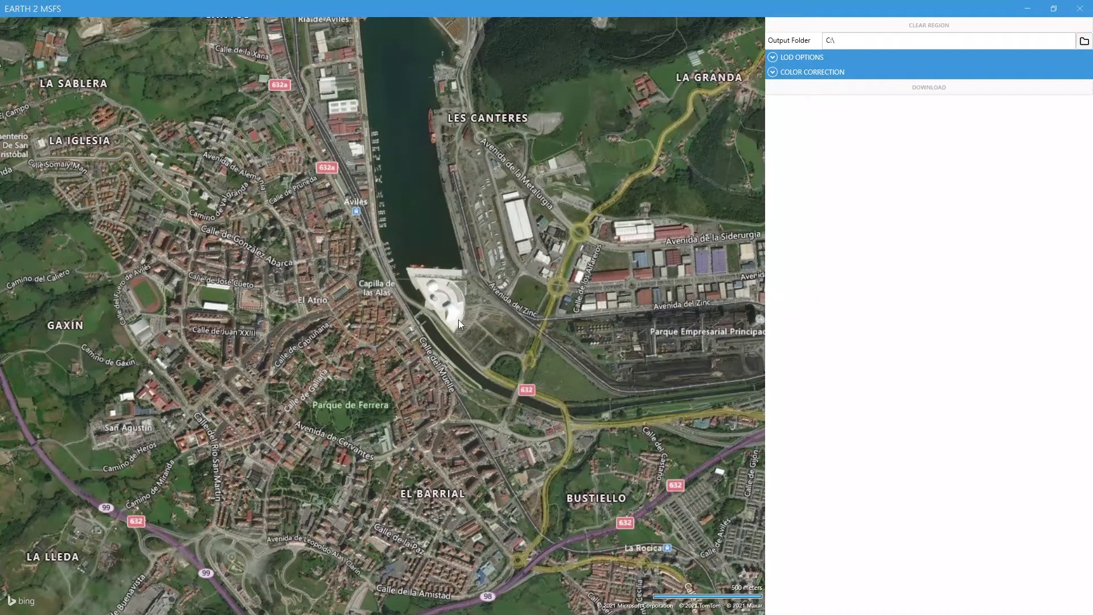
Mark a rectangular download region around the white waterfront complex, including the Capilla de las Alas area and the land across the river.
drag(370, 188, 354, 179)
drag(378, 236, 371, 263)
drag(381, 317, 388, 280)
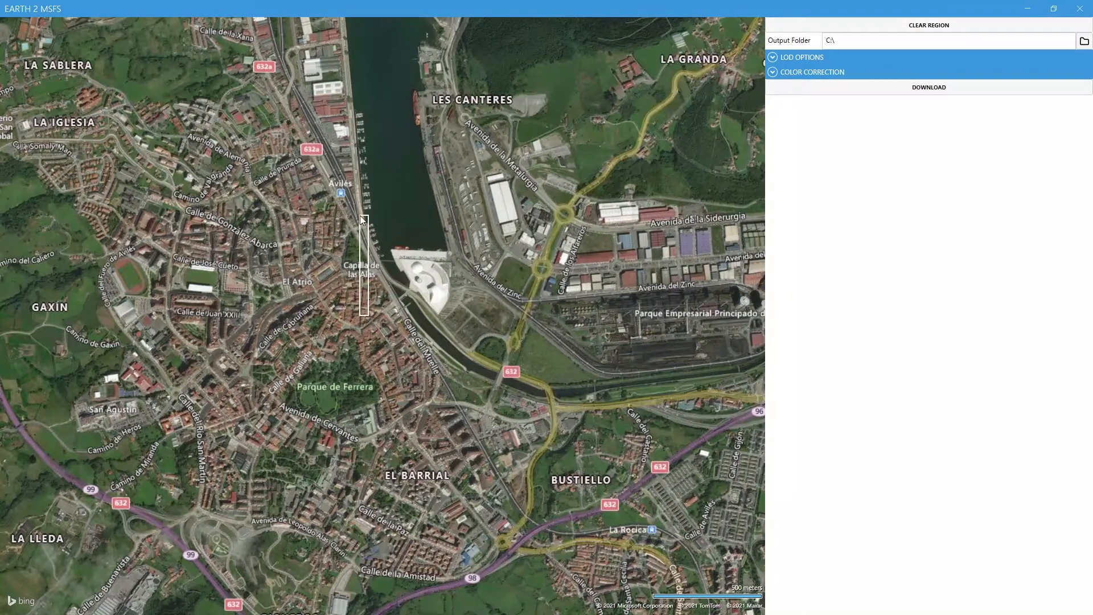
drag(360, 216, 499, 228)
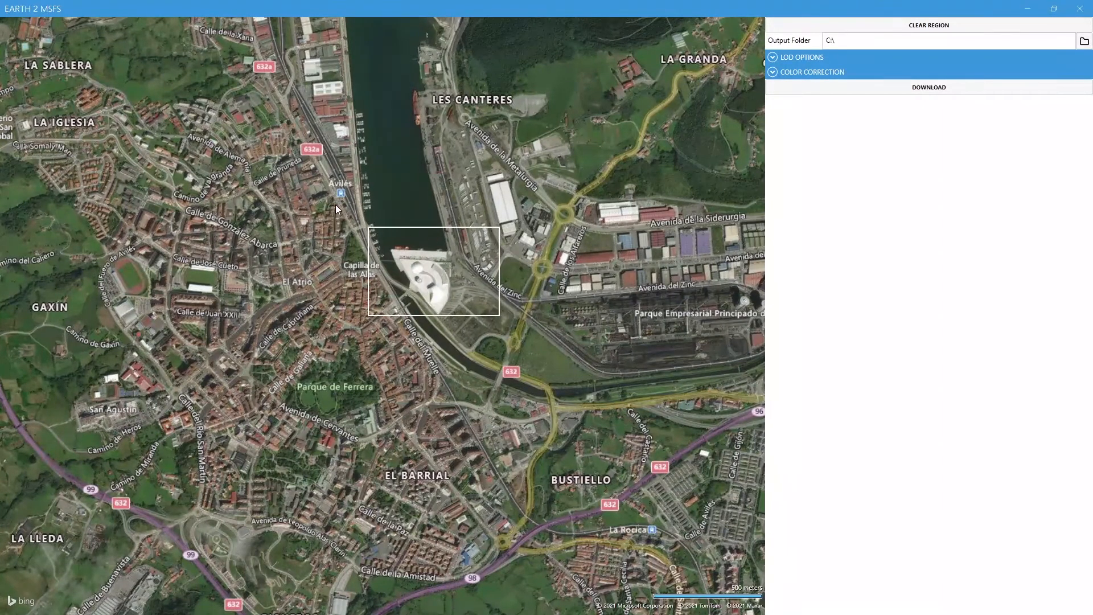
drag(332, 206, 521, 356)
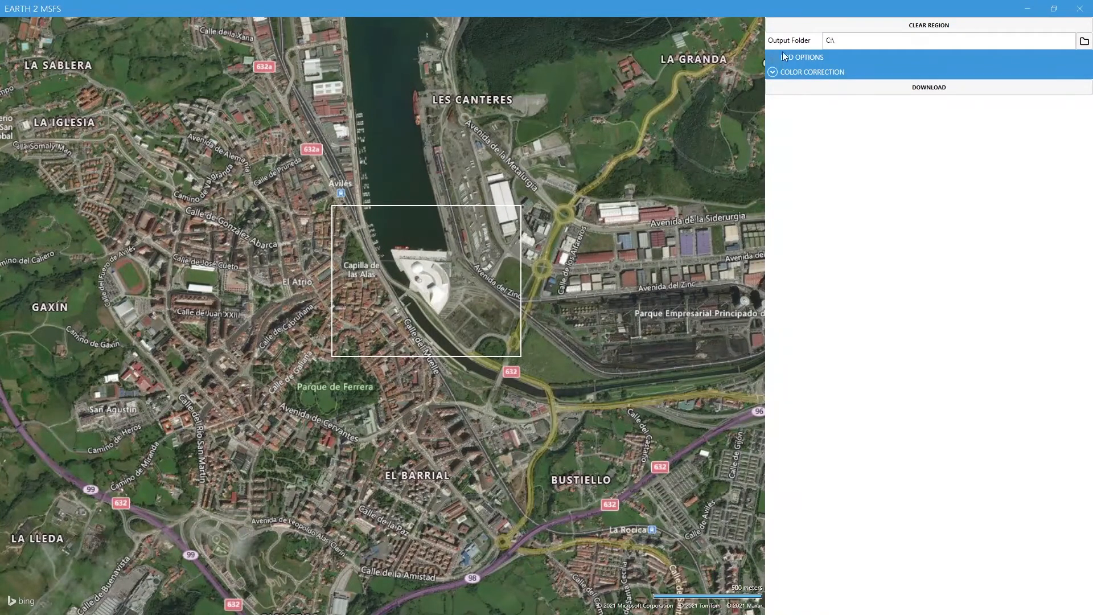
Browse for the output folder to Juegos\FS\PROYECTOS\Aviles on the Juegos y Aplicaciones (F:) drive.
click(1083, 45)
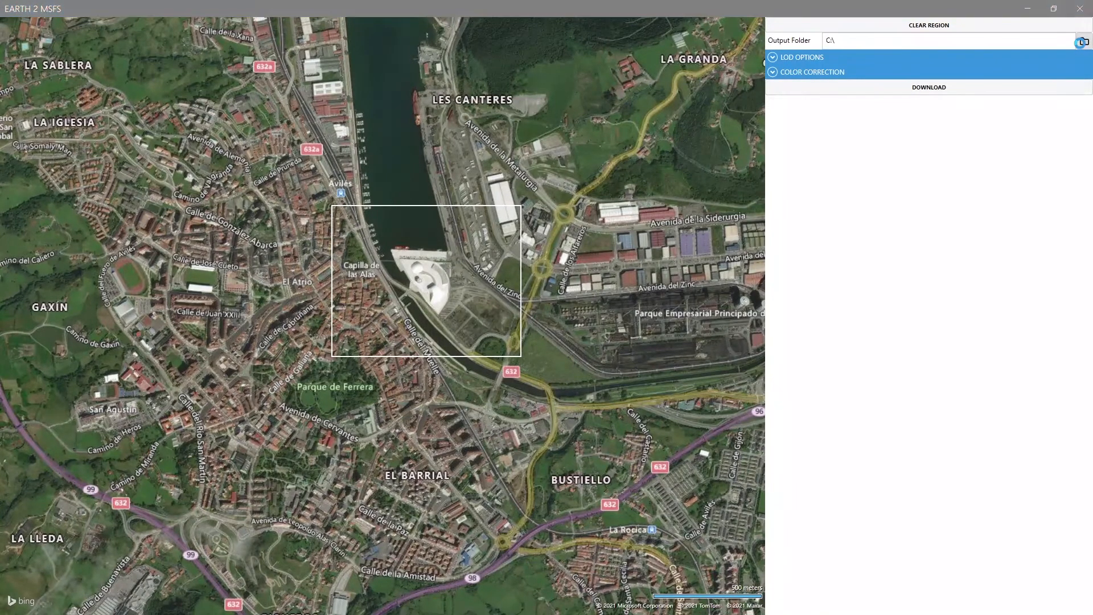
scroll(281, 200, down, 1)
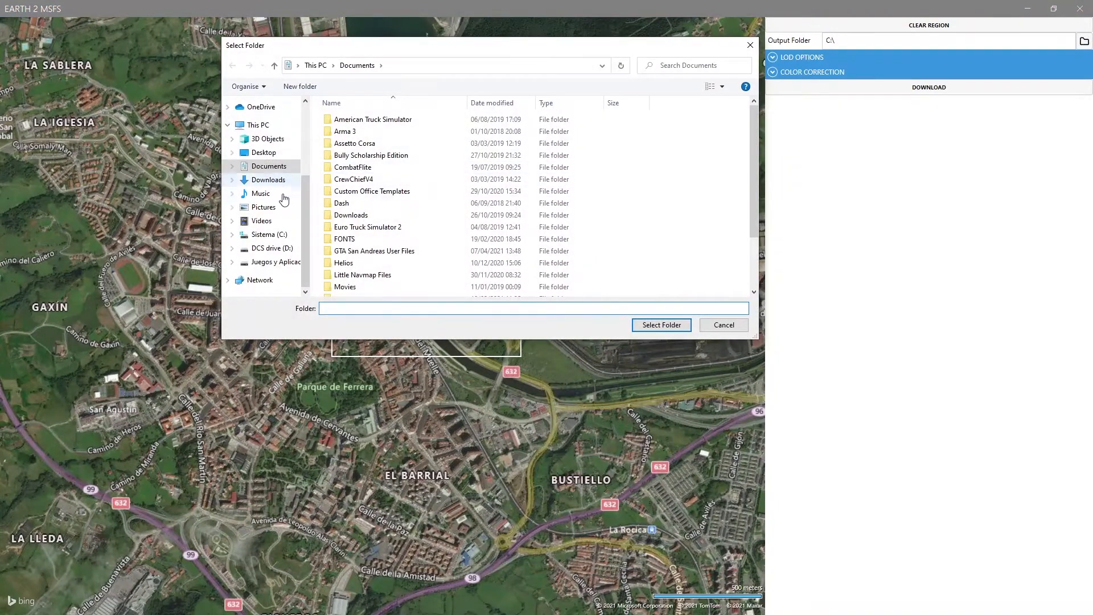
scroll(262, 227, up, 5)
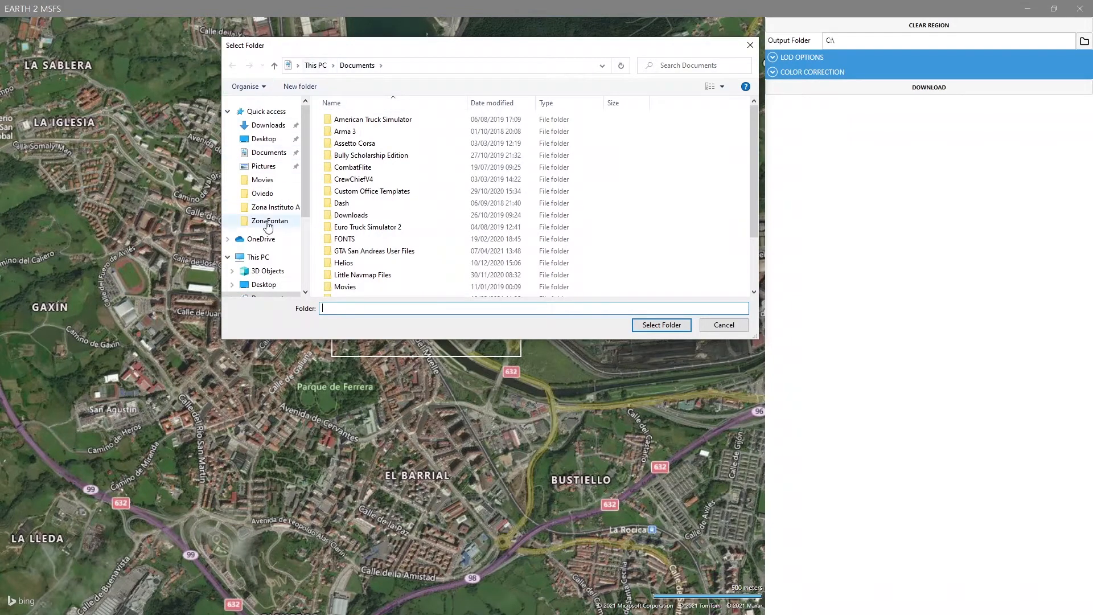
scroll(265, 228, down, 3)
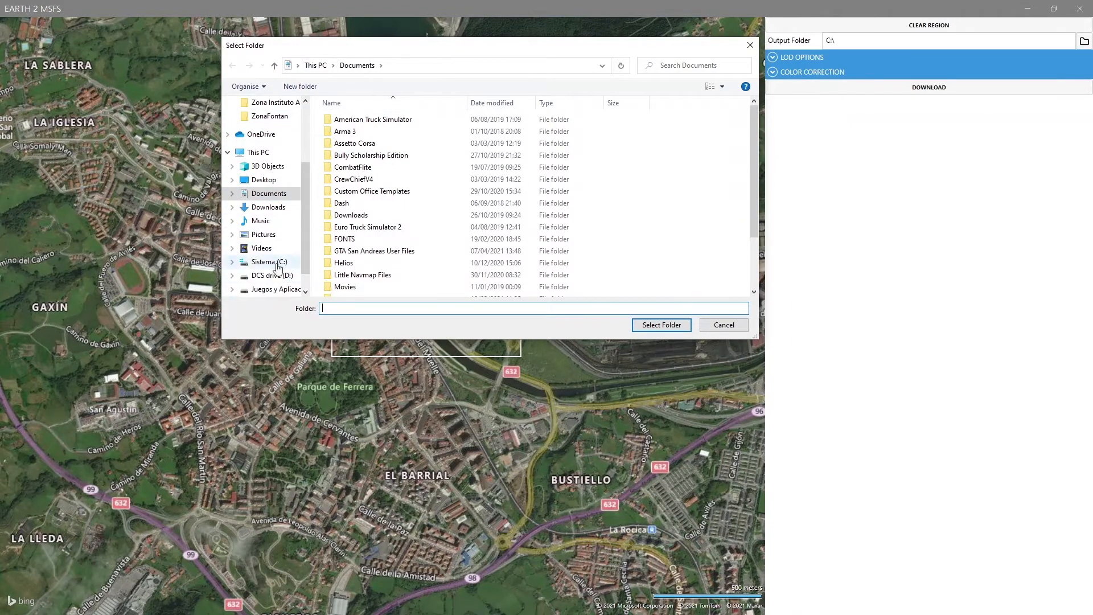
scroll(277, 279, down, 1)
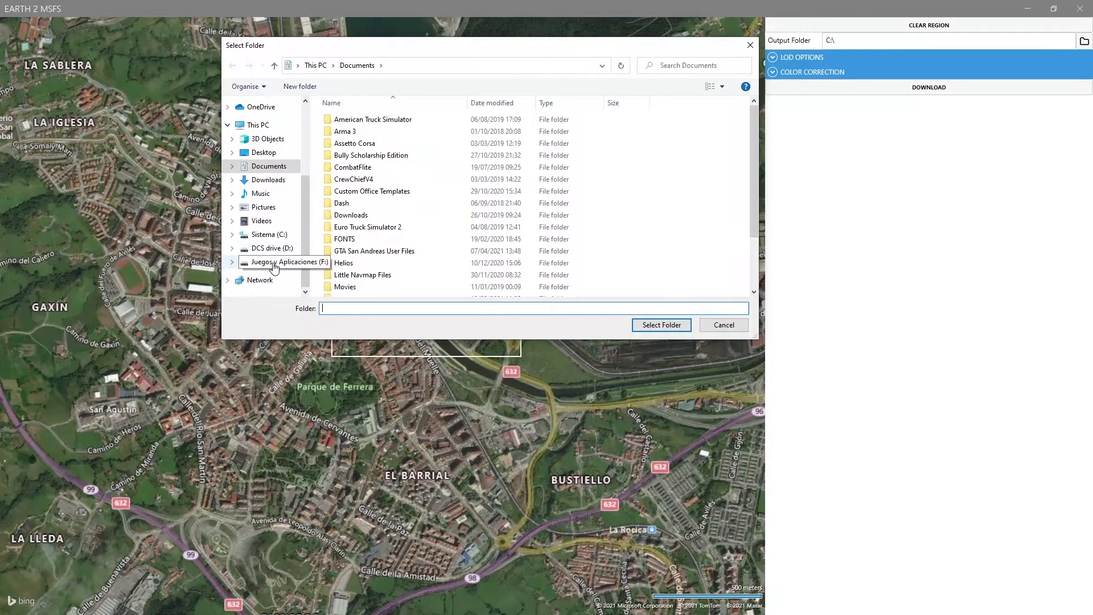
click(275, 262)
click(344, 144)
double_click(343, 144)
double_click(360, 275)
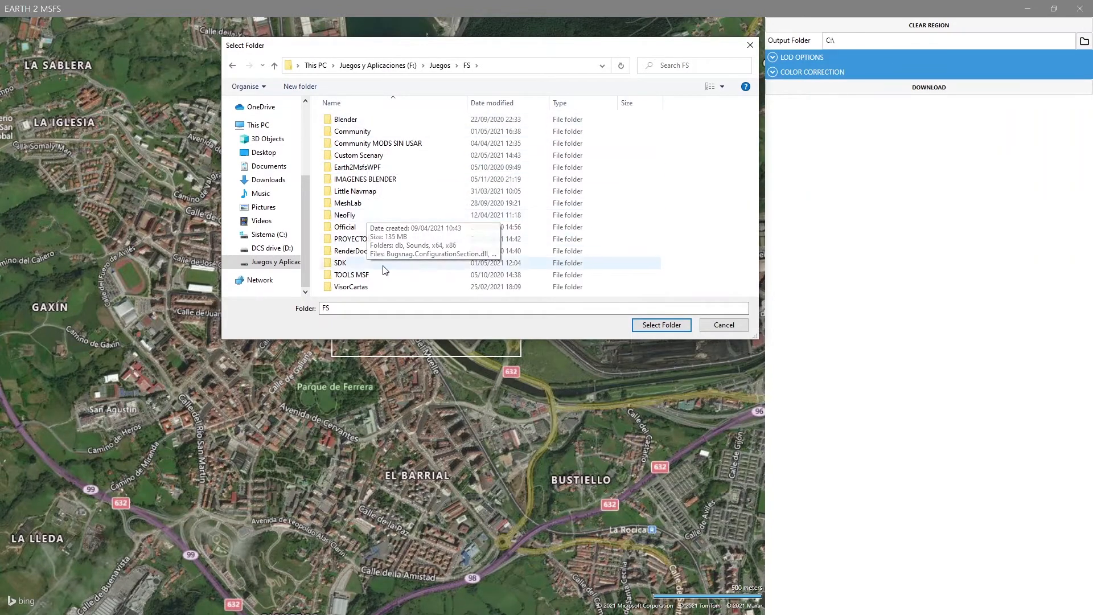
double_click(351, 242)
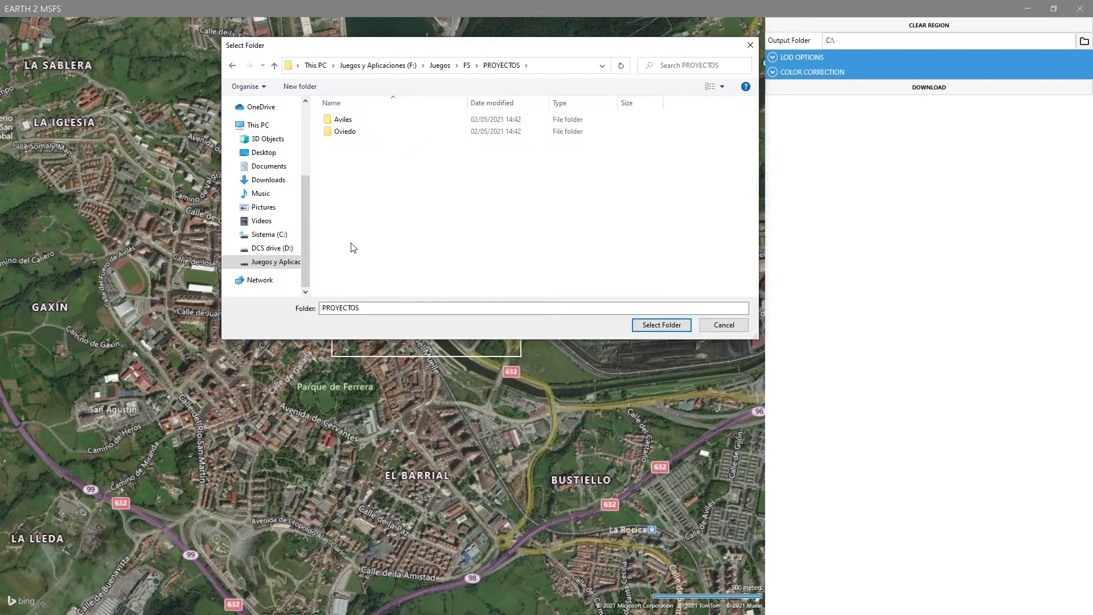
click(338, 123)
double_click(338, 124)
Create a folder named Niemeyer inside Aviles and choose it as the output folder.
right_click(368, 179)
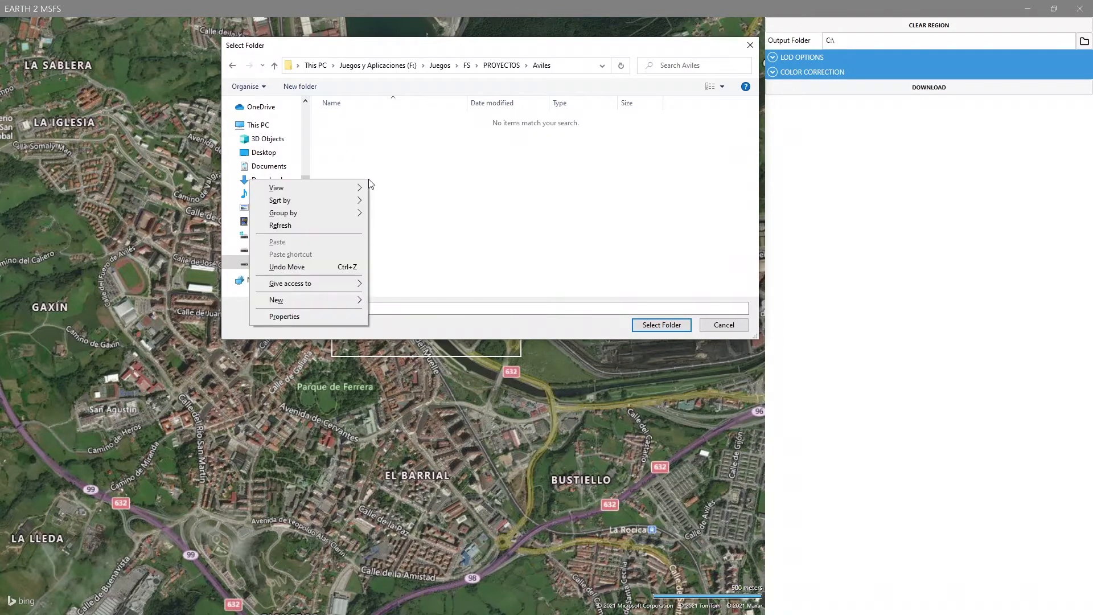
mouse_move(305, 300)
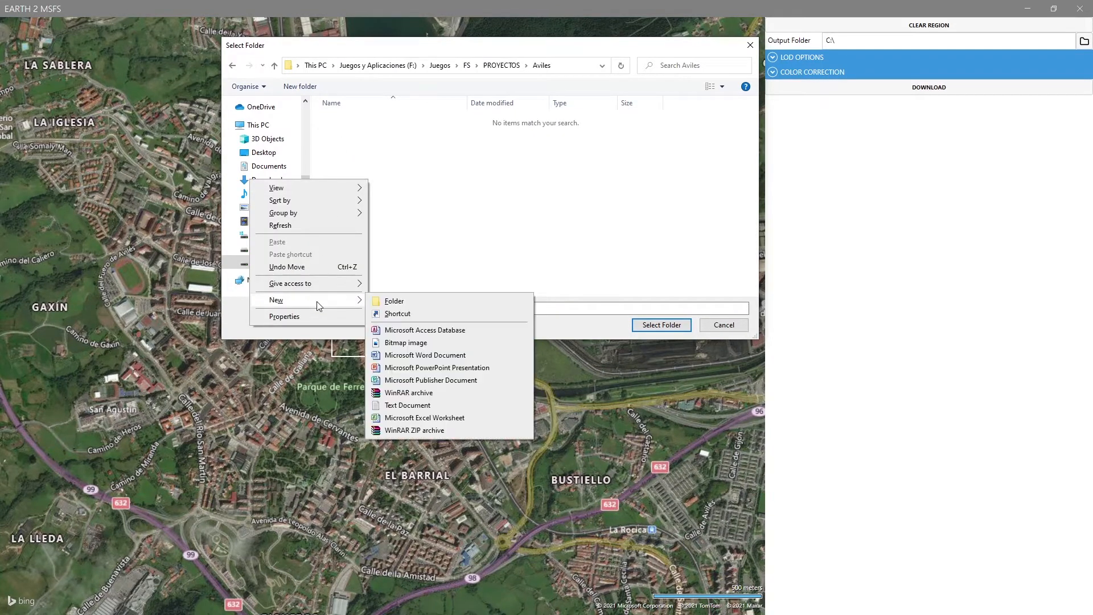
click(422, 300)
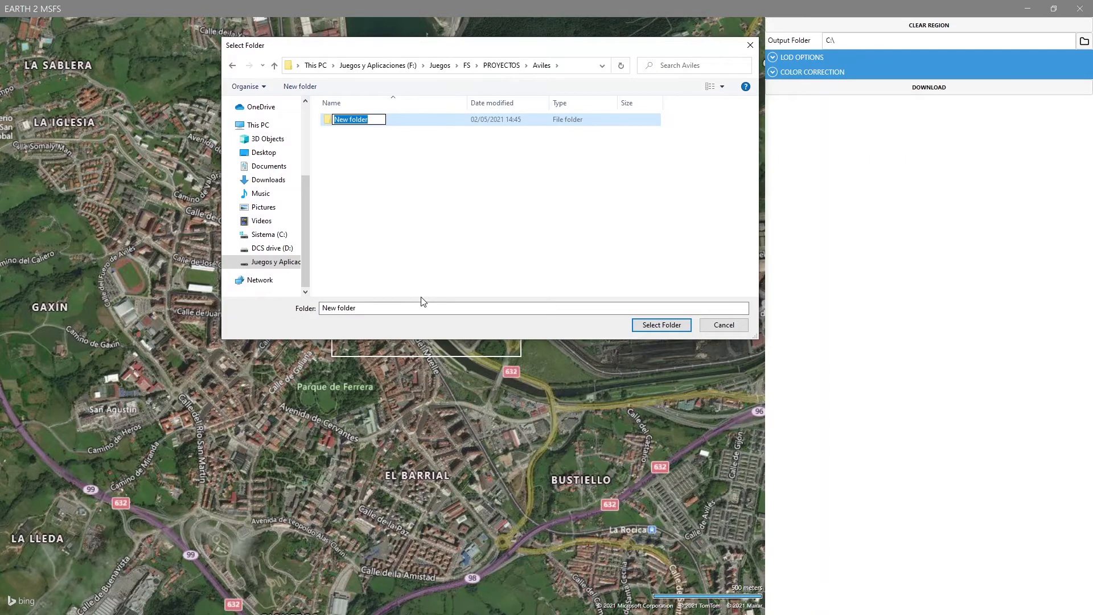
text(Niemeyer)
click(669, 329)
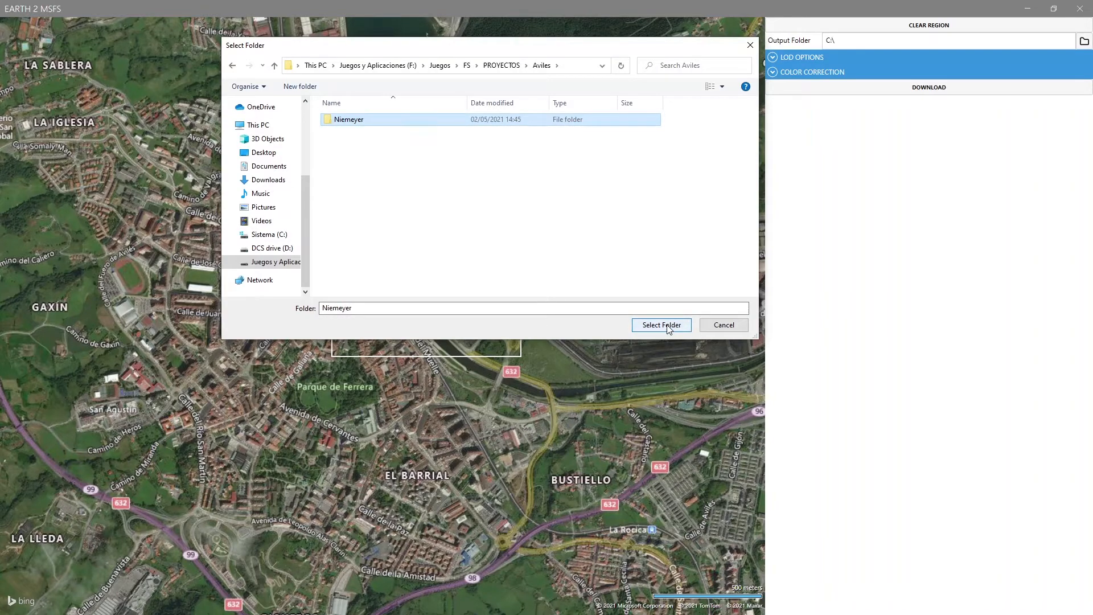
click(662, 325)
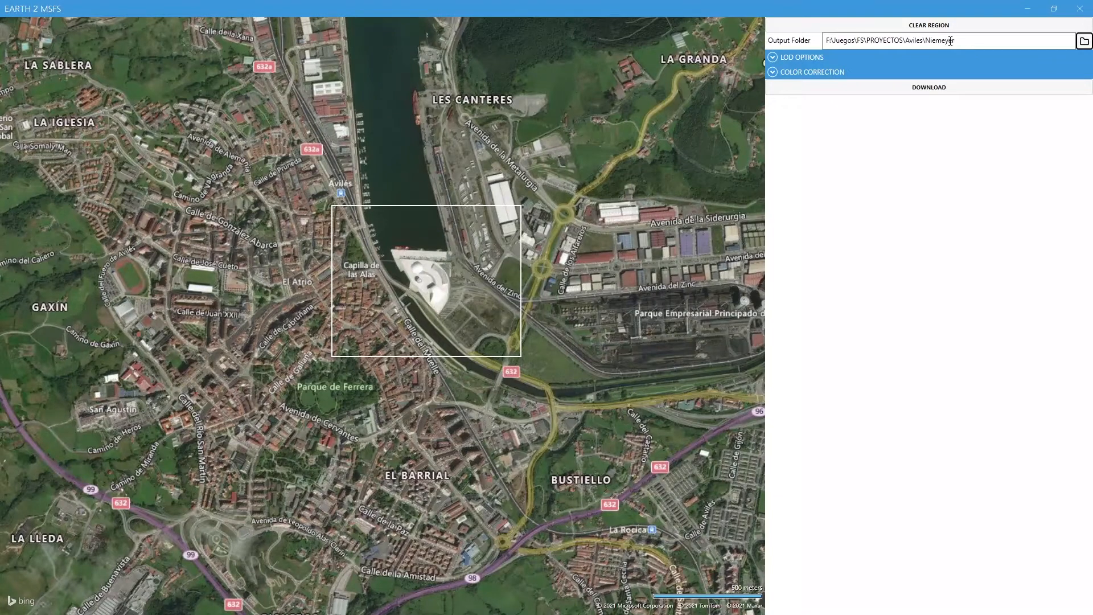
Narrow the LOD range to three levels, LOD 0 to LOD 2, download the marked region and close Earth 2 MSFS.
click(774, 58)
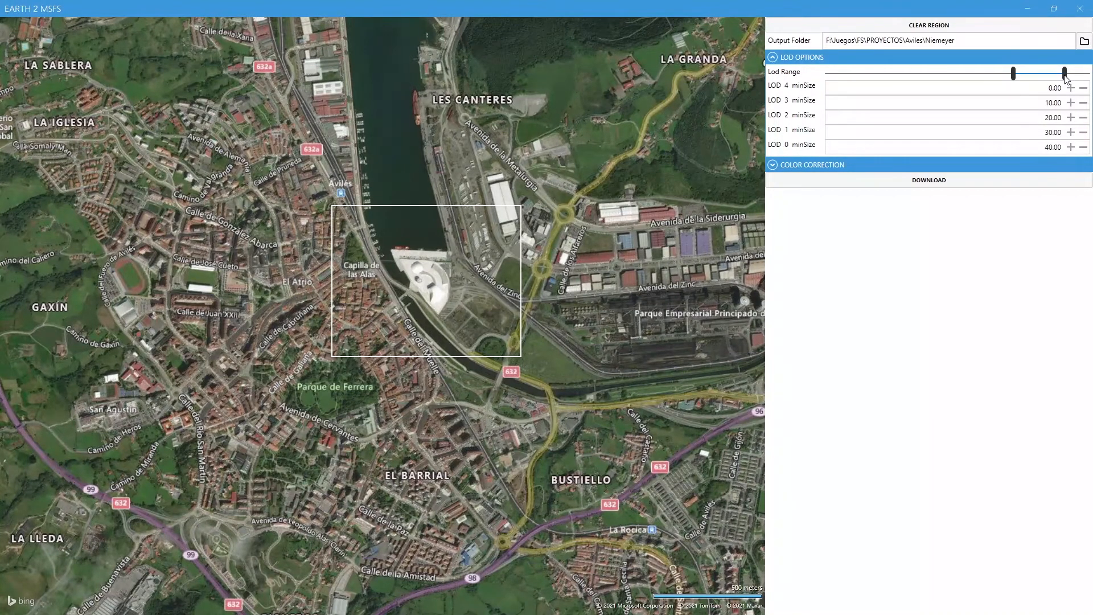
drag(1066, 77, 1034, 76)
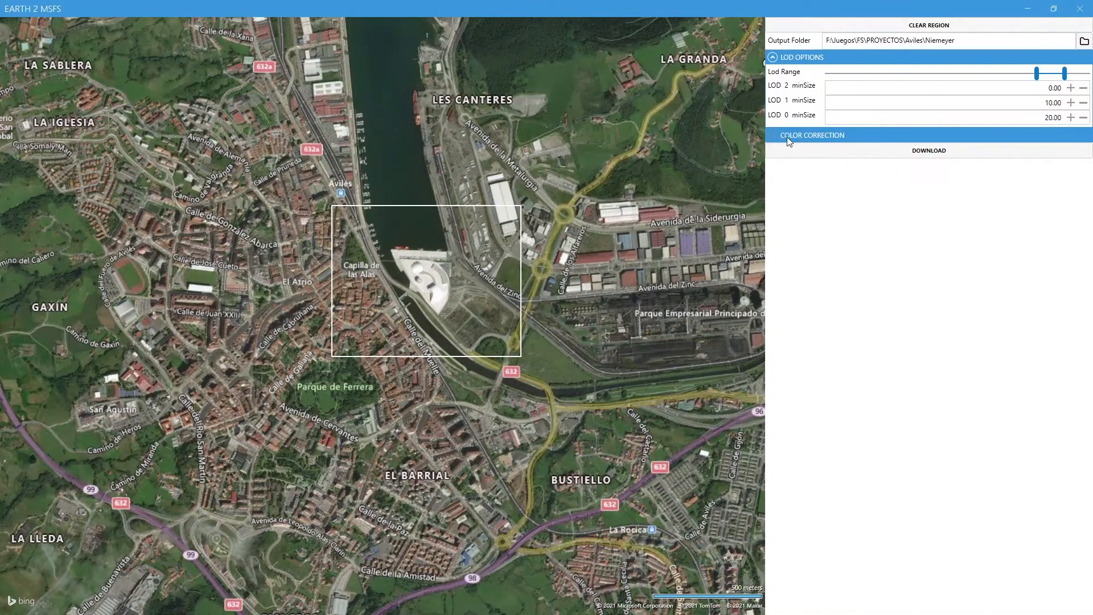
click(925, 152)
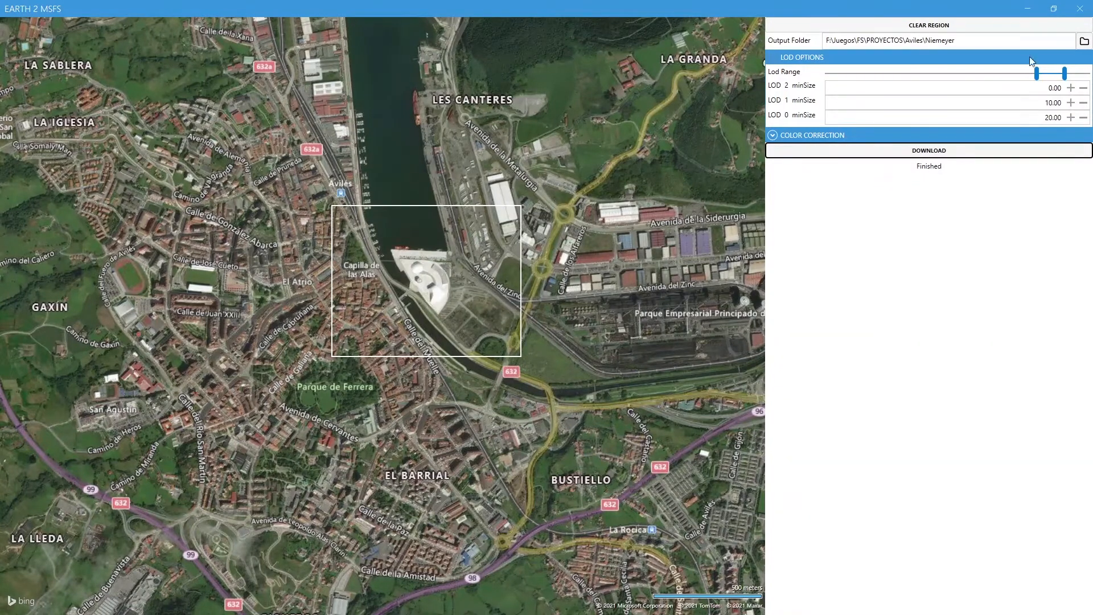
click(1079, 8)
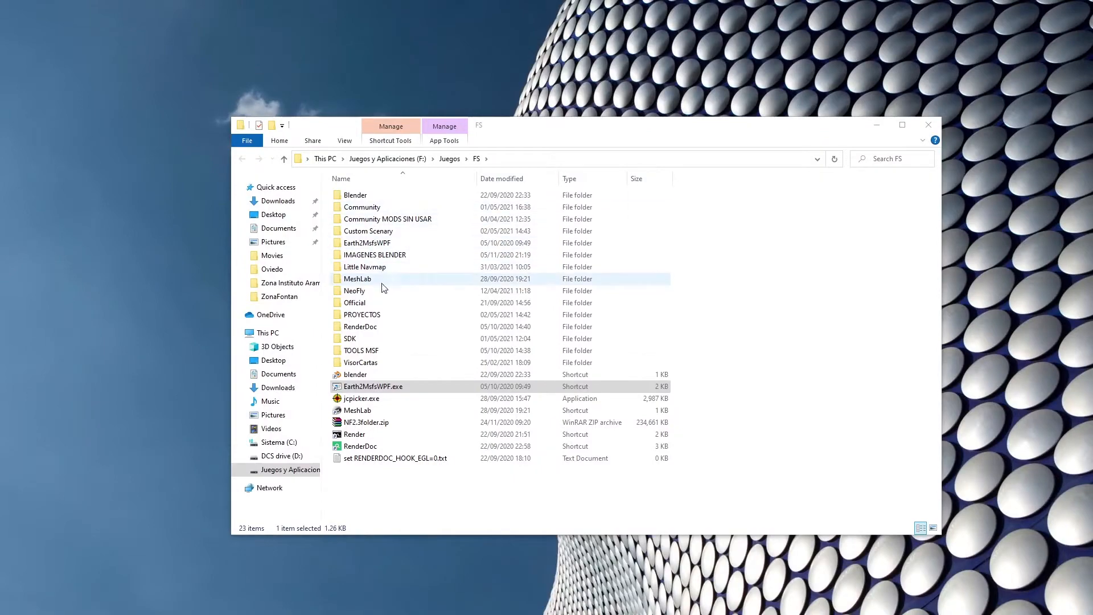
Open the downloaded Niemeyer folder under FS\PROYECTOS\Aviles in File Explorer.
click(929, 124)
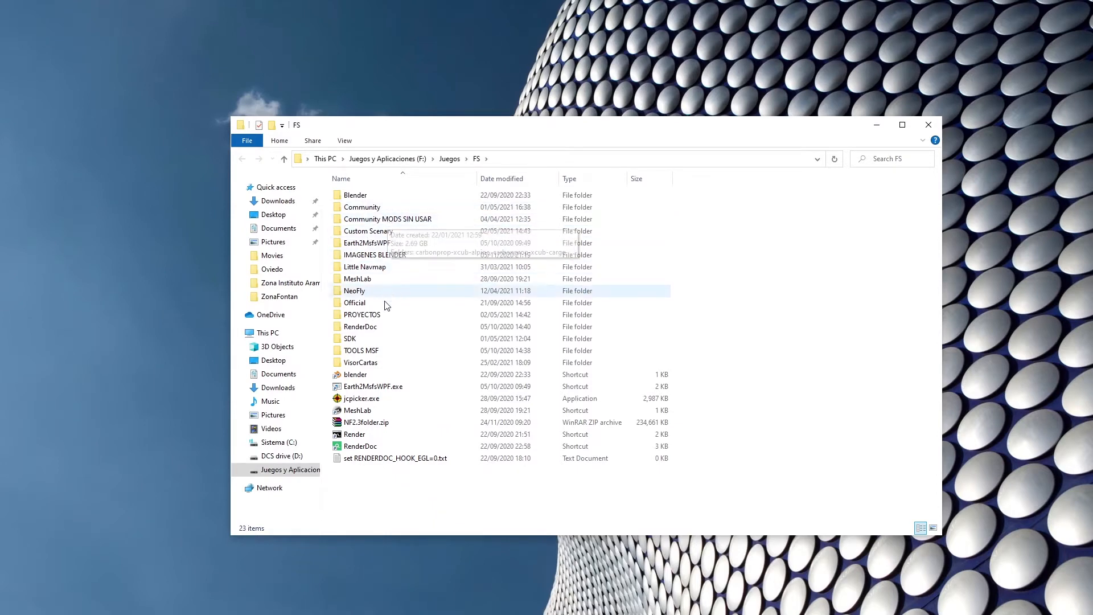
double_click(368, 316)
double_click(364, 195)
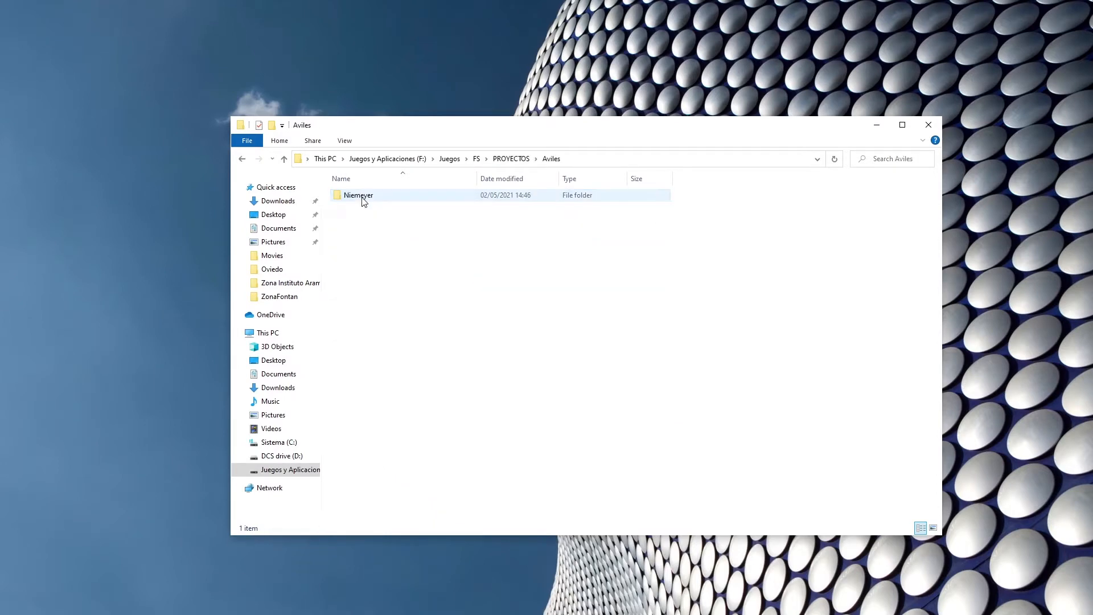
double_click(361, 196)
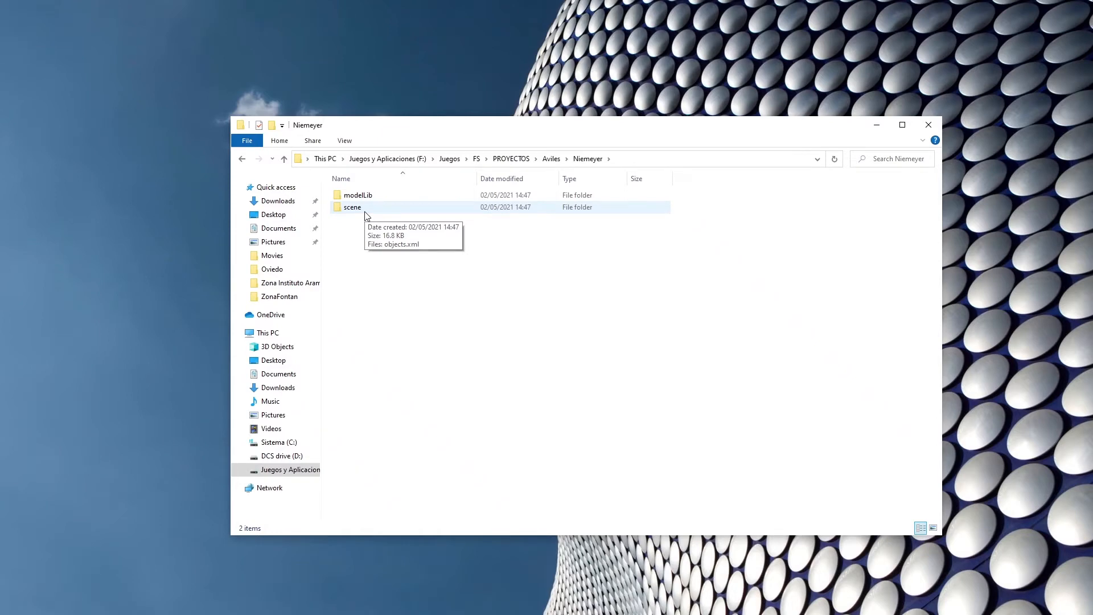
Check the contents of the scene folder in Niemeyer, then delete that folder.
click(353, 216)
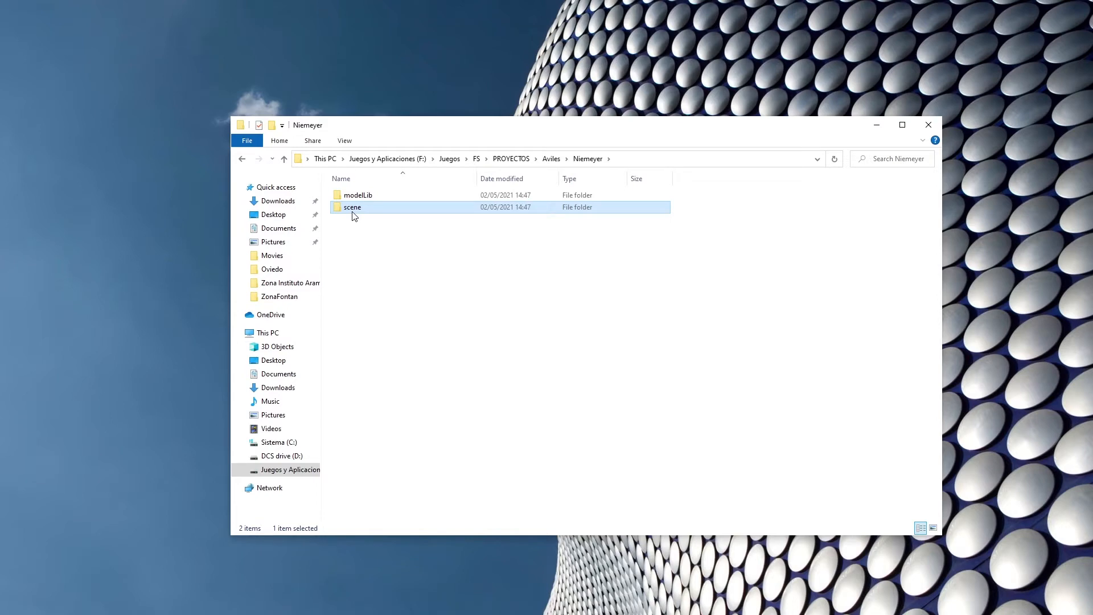
double_click(353, 211)
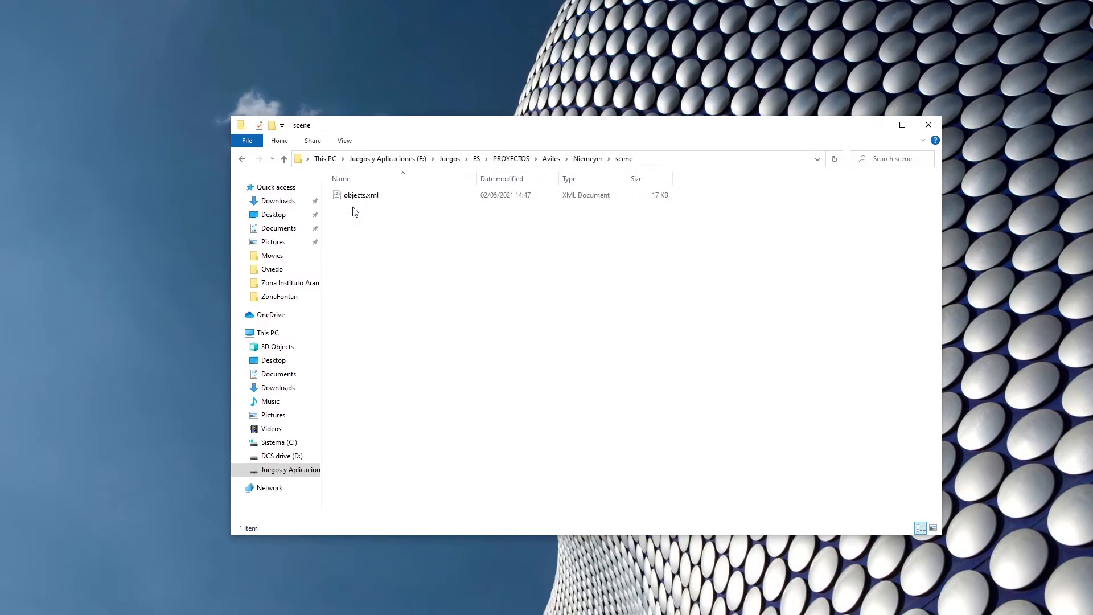
click(242, 160)
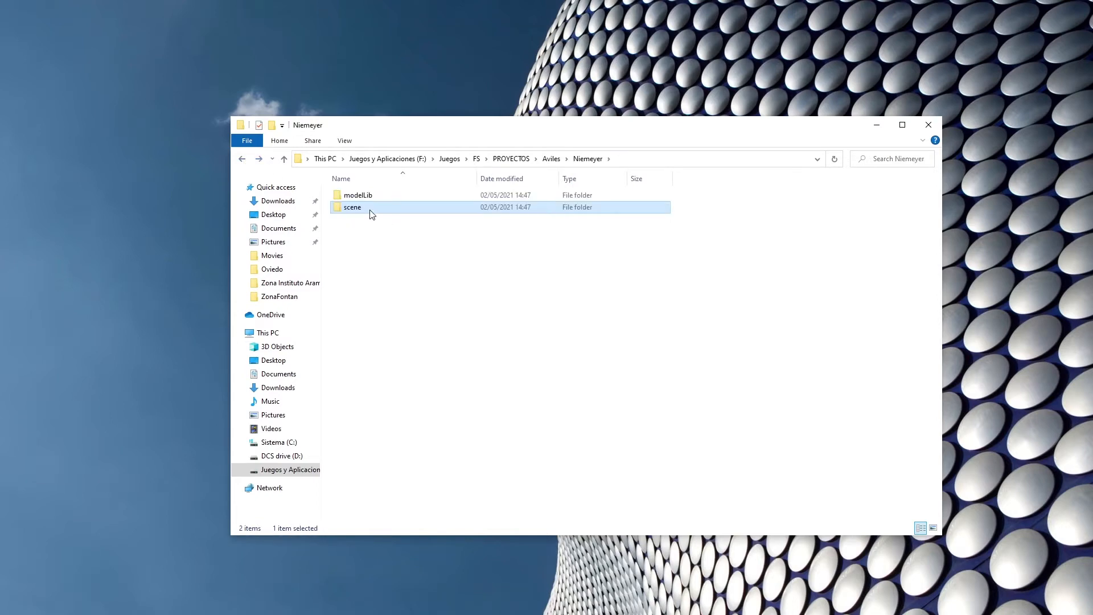
key(Delete)
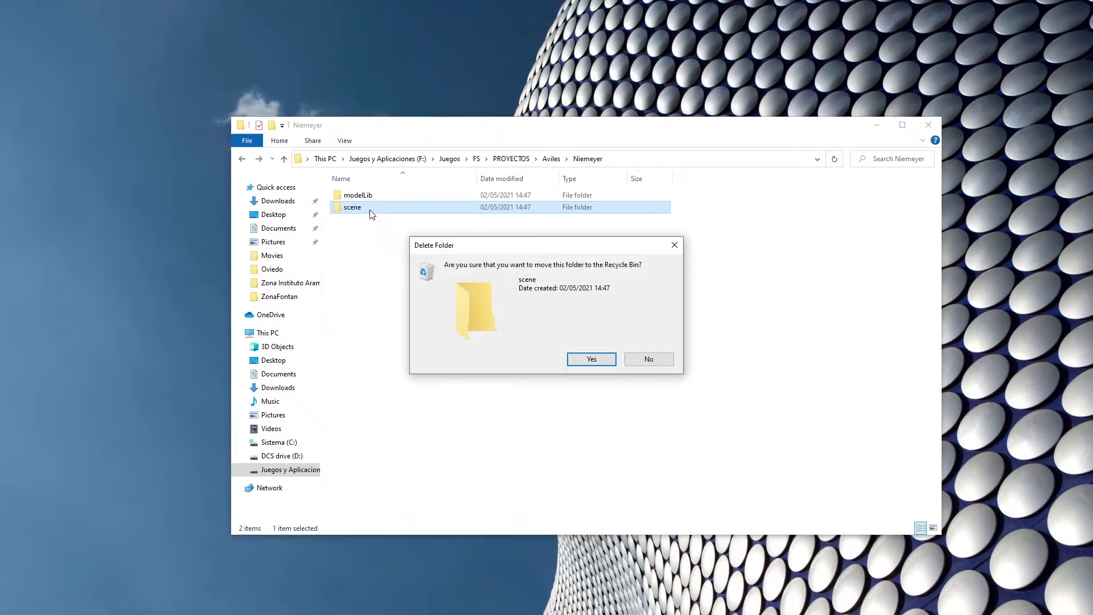
click(583, 357)
Move all the PNG images from the texture subfolder of modelLib up into the modelLib folder itself.
double_click(359, 196)
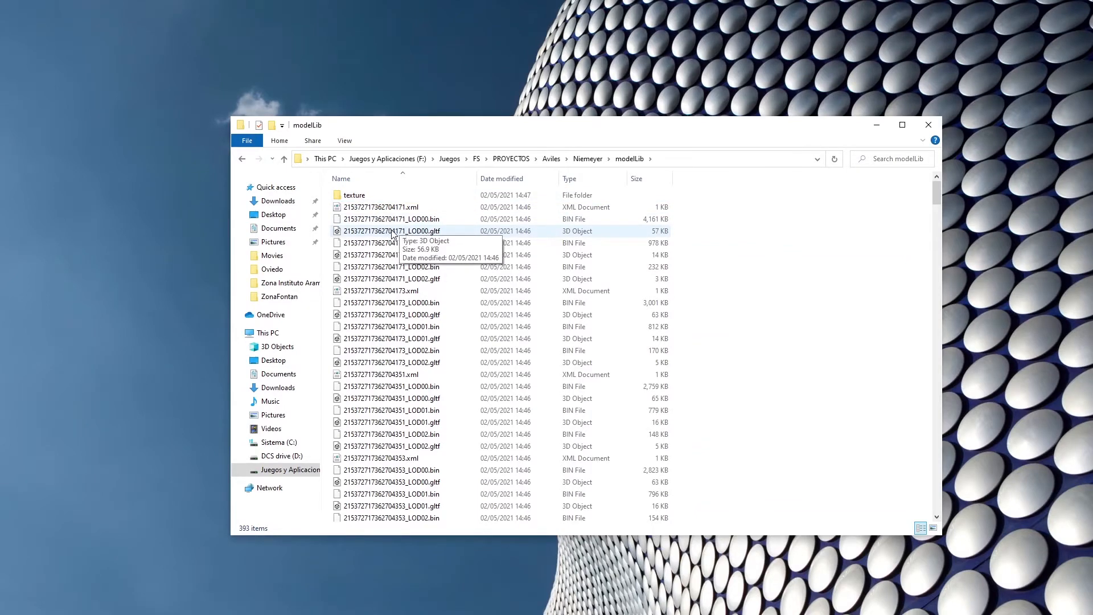
double_click(377, 197)
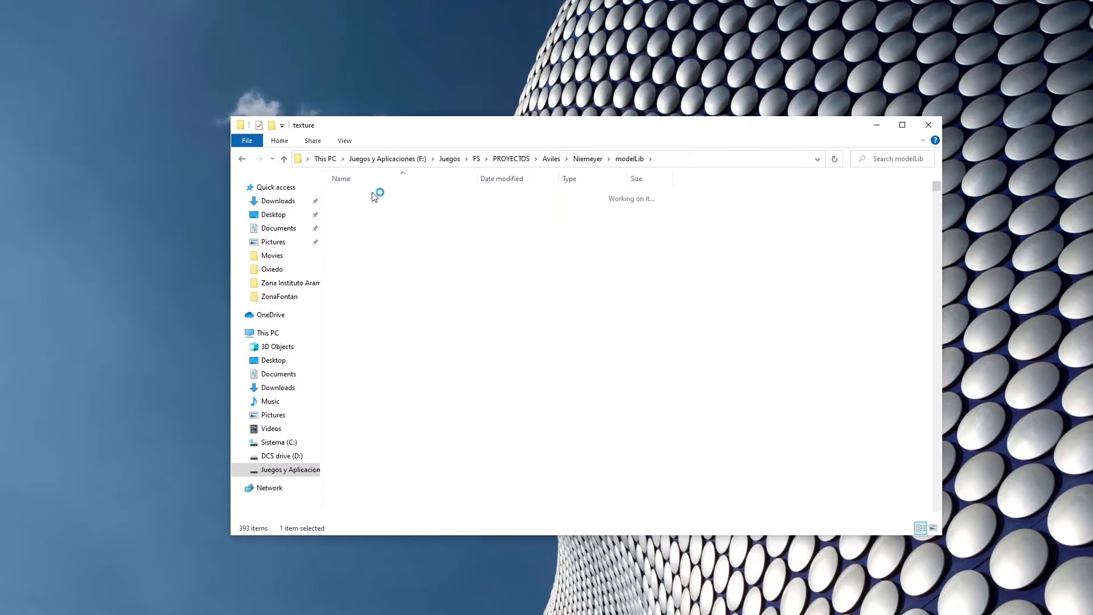
click(382, 221)
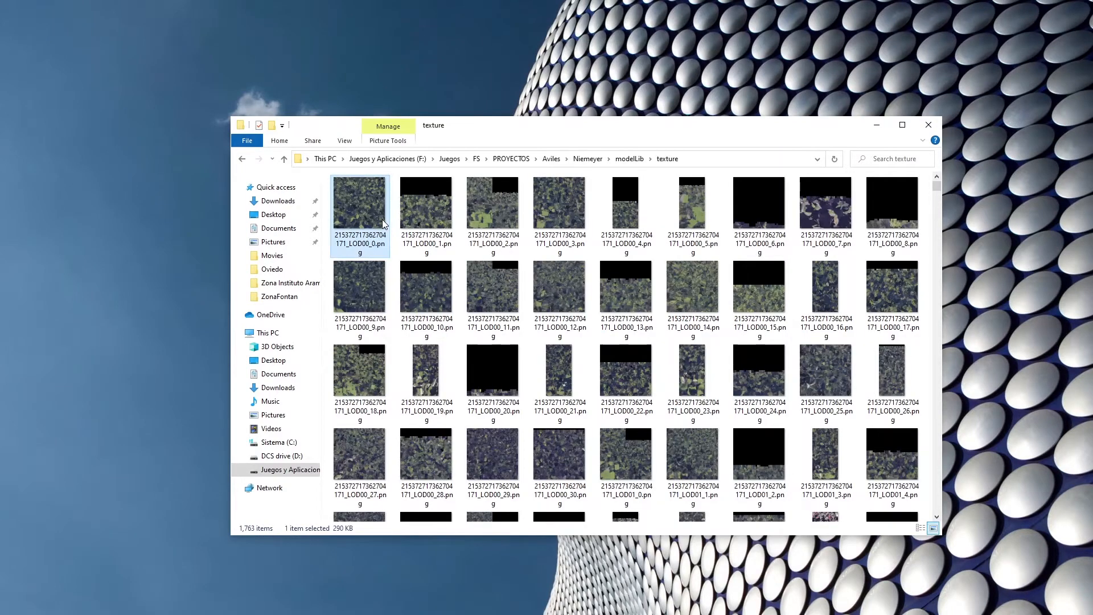
key(ctrl+a)
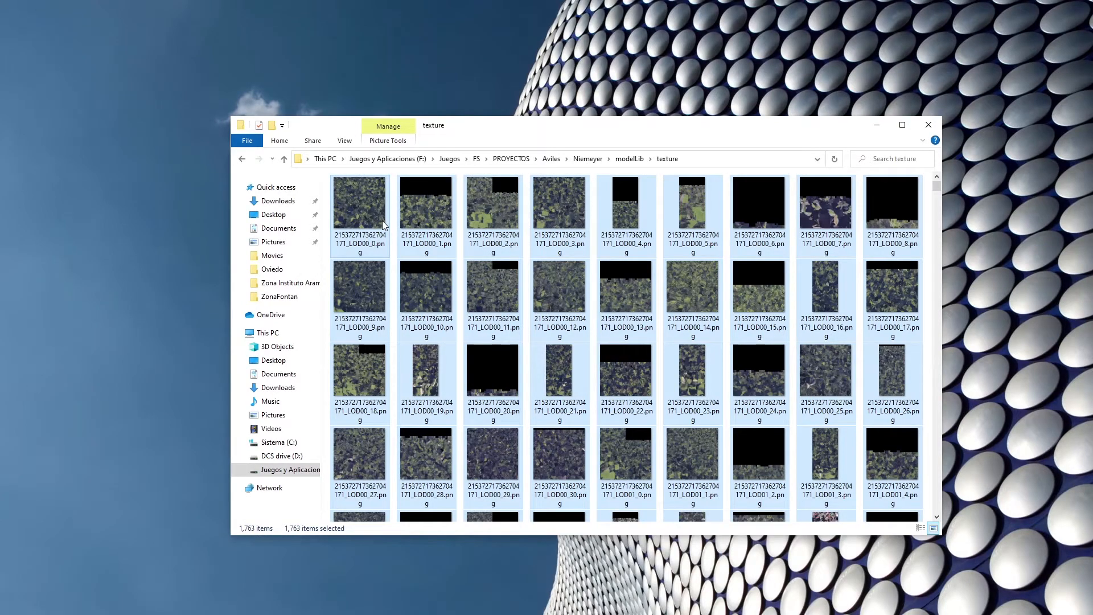
key(ctrl+x)
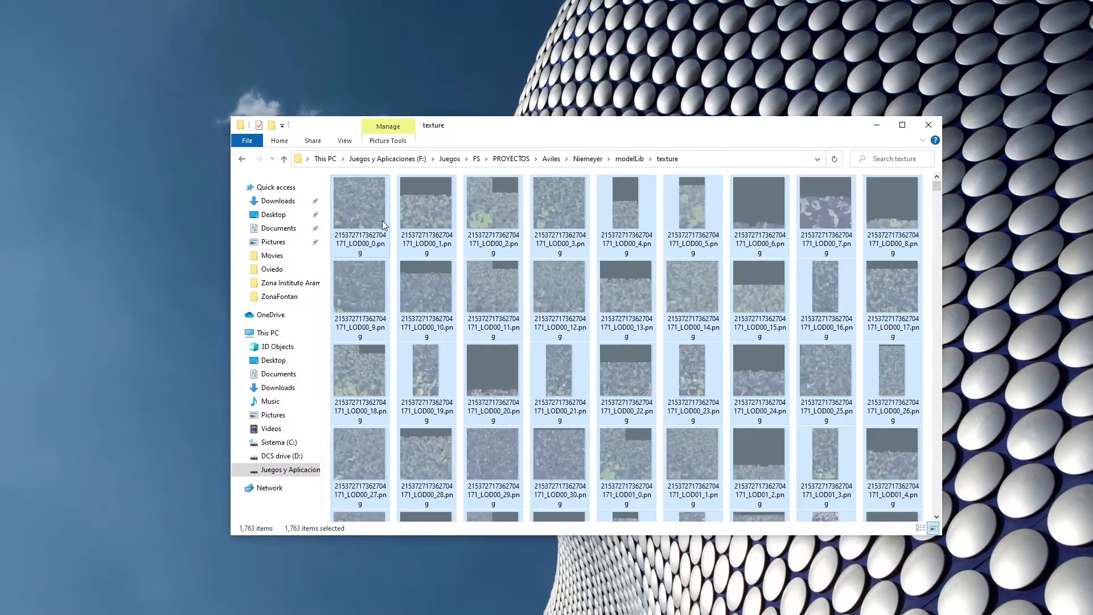
click(242, 159)
click(750, 359)
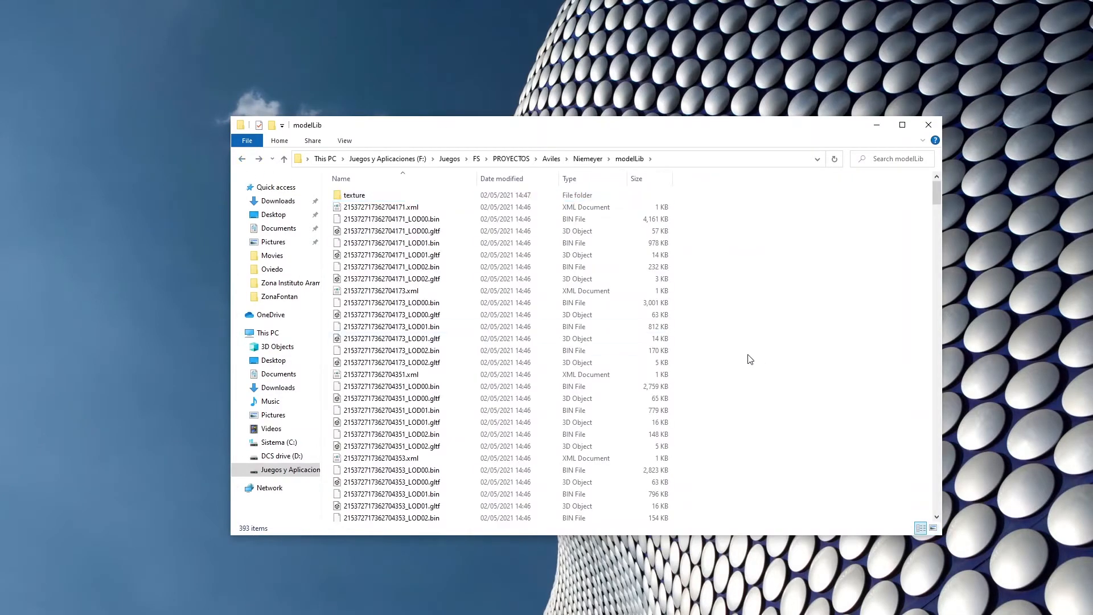
key(ctrl+v)
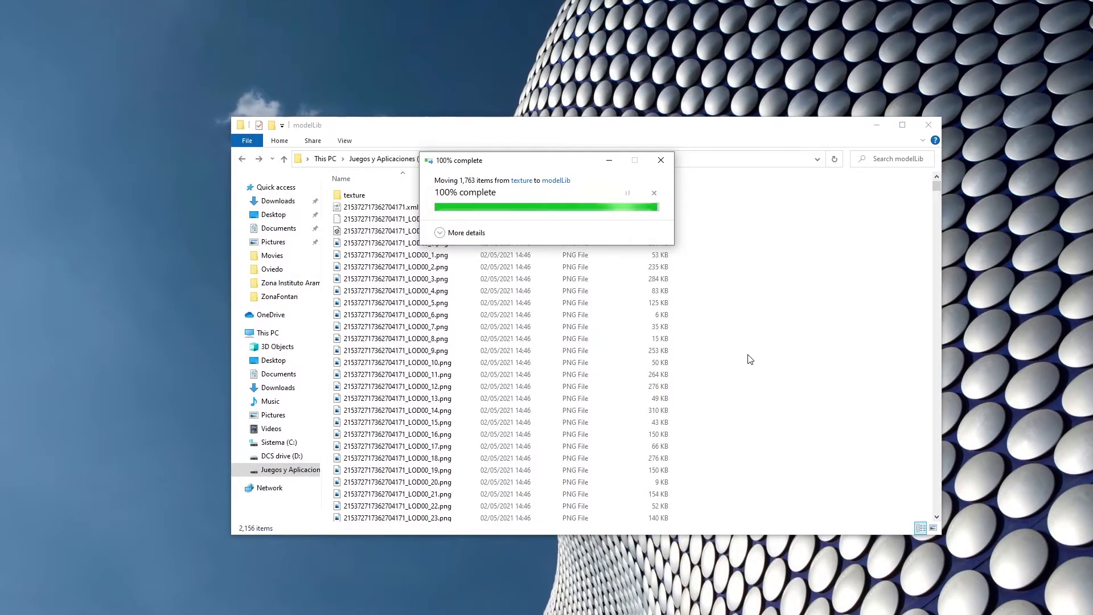
Delete the emptied texture folder from modelLib and return to the Niemeyer folder.
click(355, 197)
key(Delete)
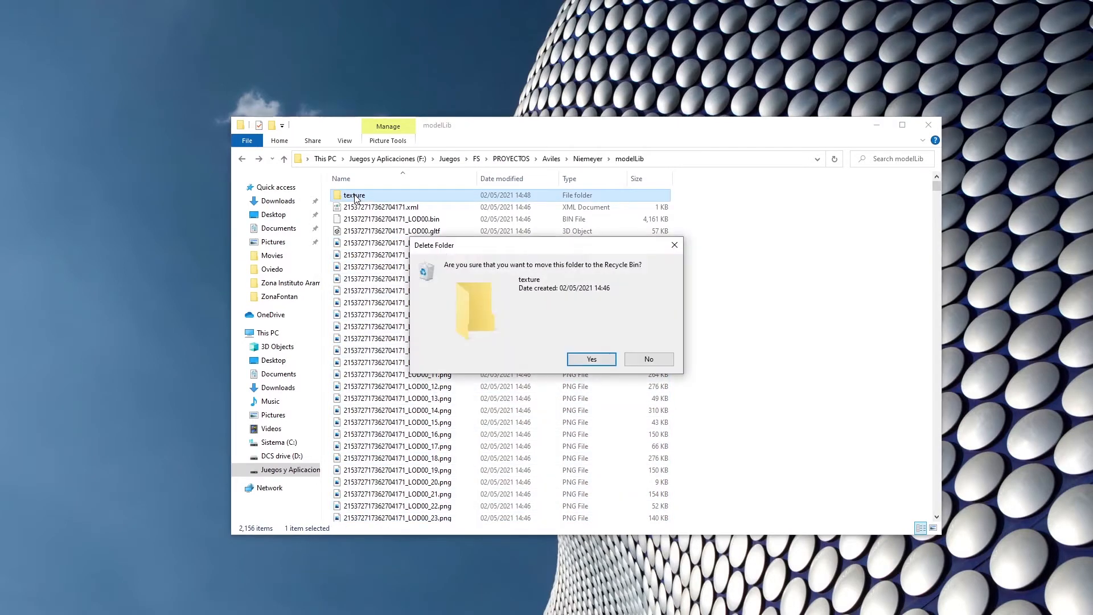
click(591, 359)
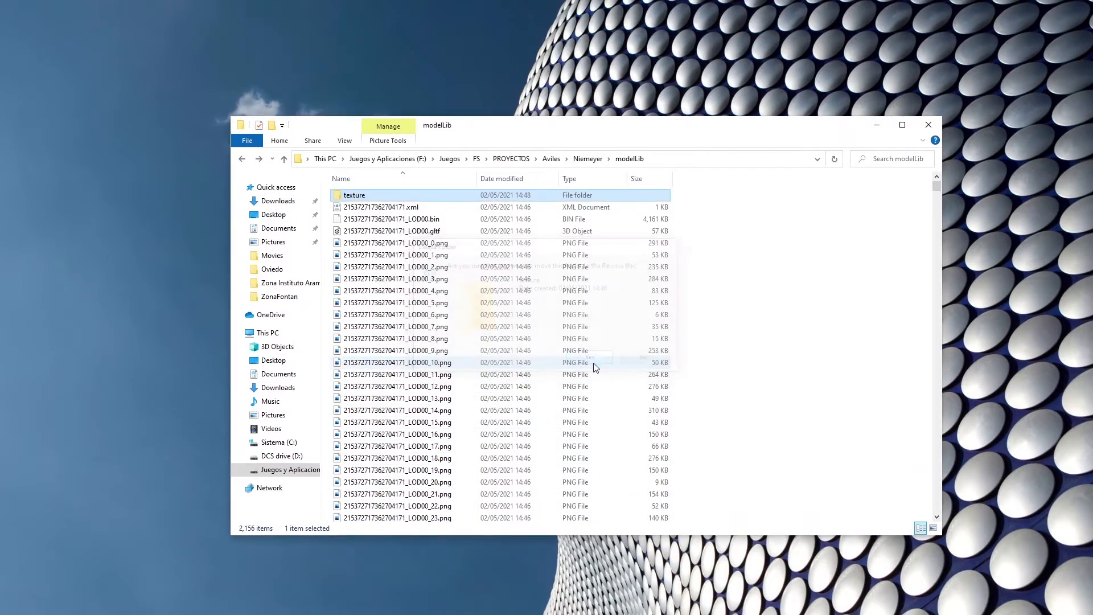
click(244, 160)
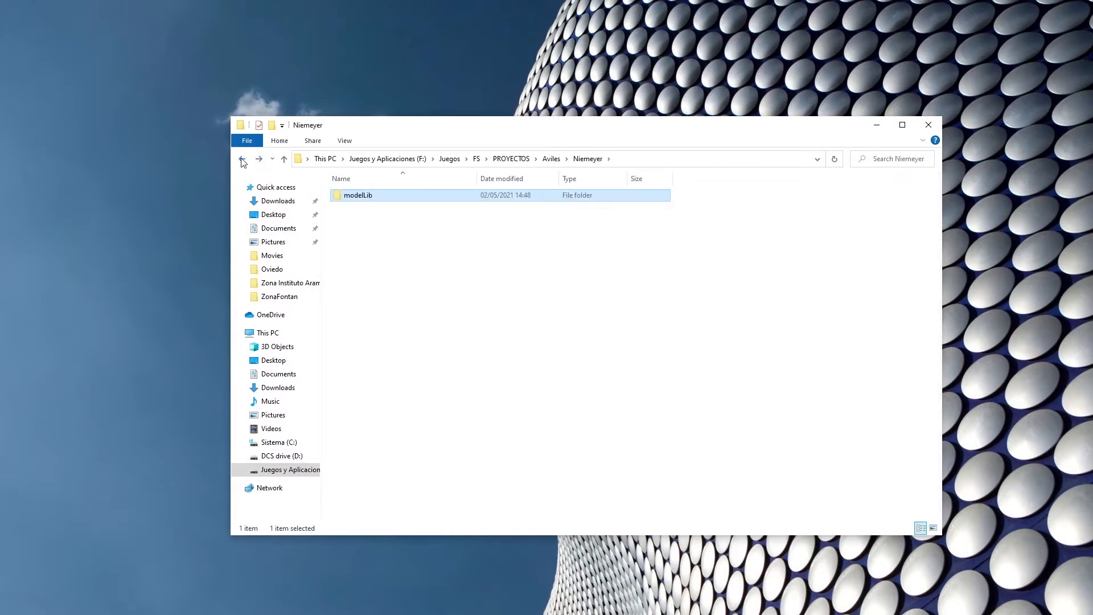
Close the File Explorer windows, switch to Blender and dismiss its splash screen to reach the default scene.
click(929, 125)
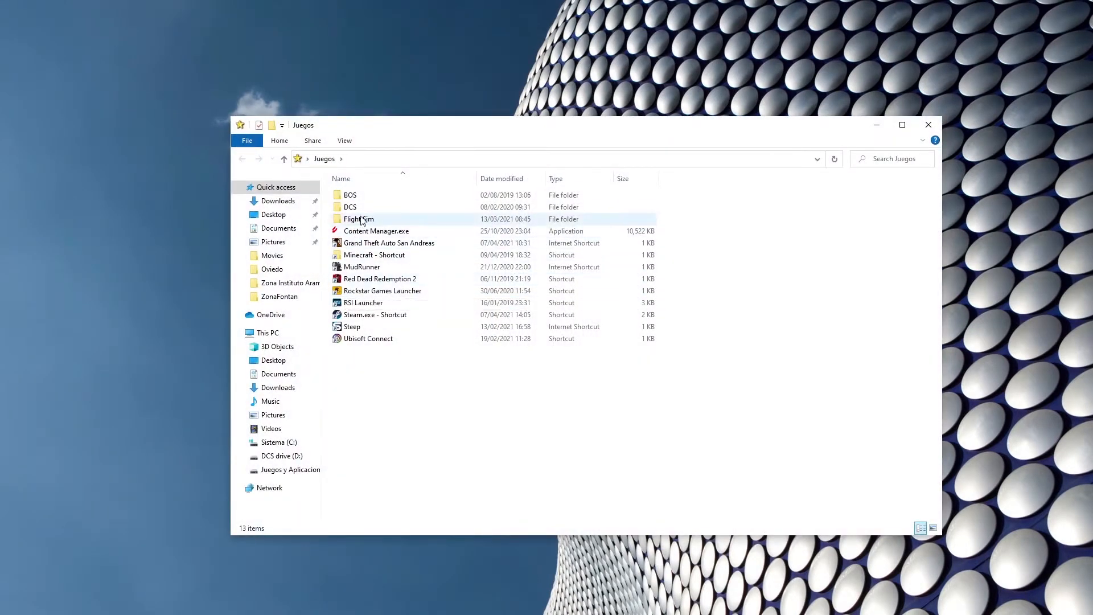
click(928, 125)
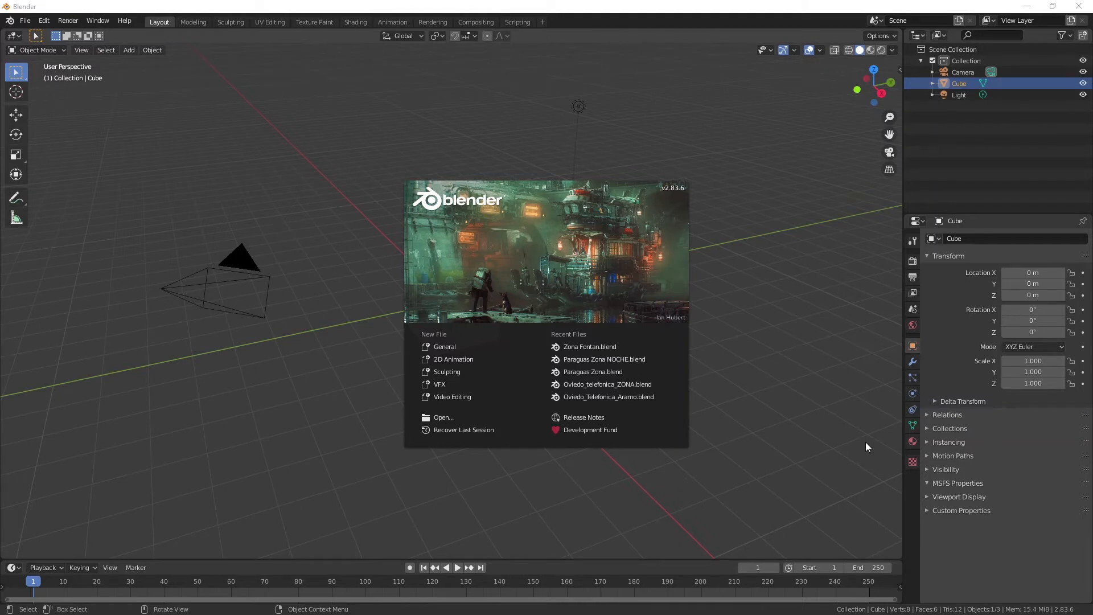
click(779, 400)
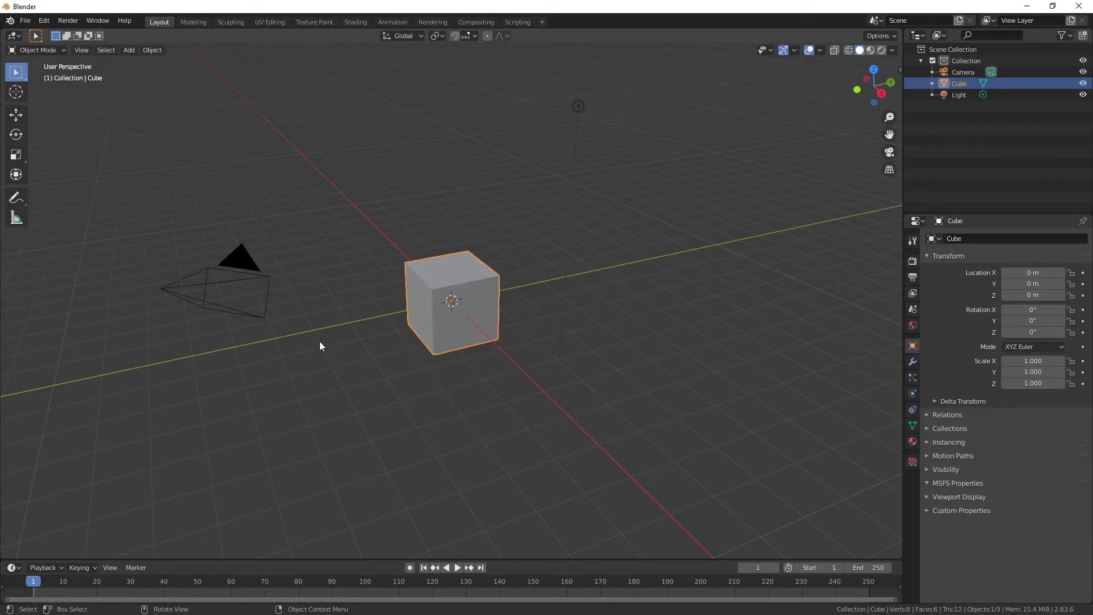
Delete the default camera, cube and light from the scene.
click(237, 297)
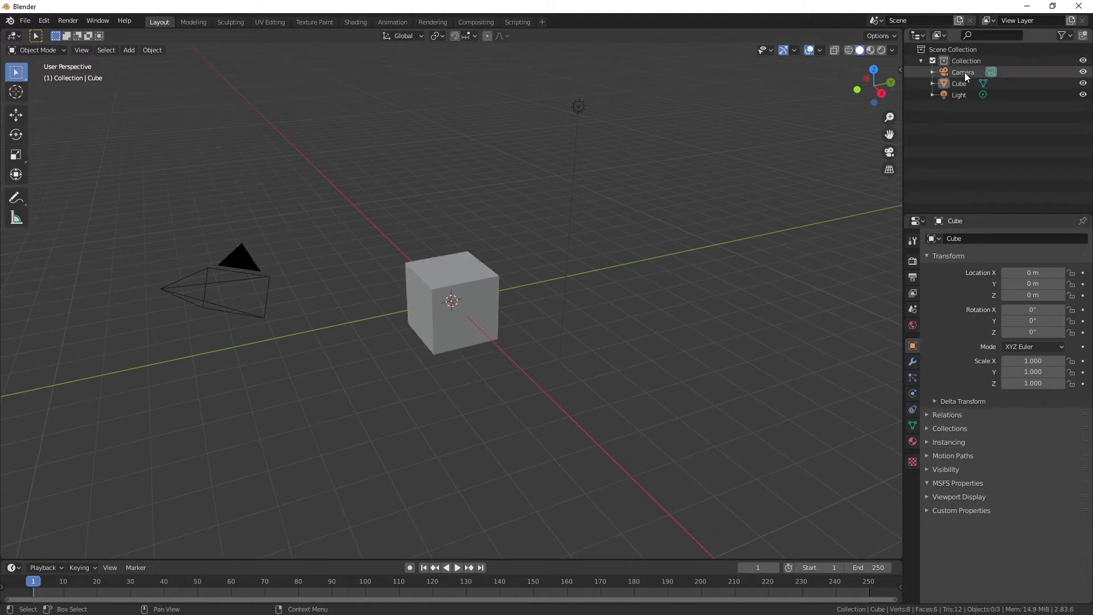
click(233, 289)
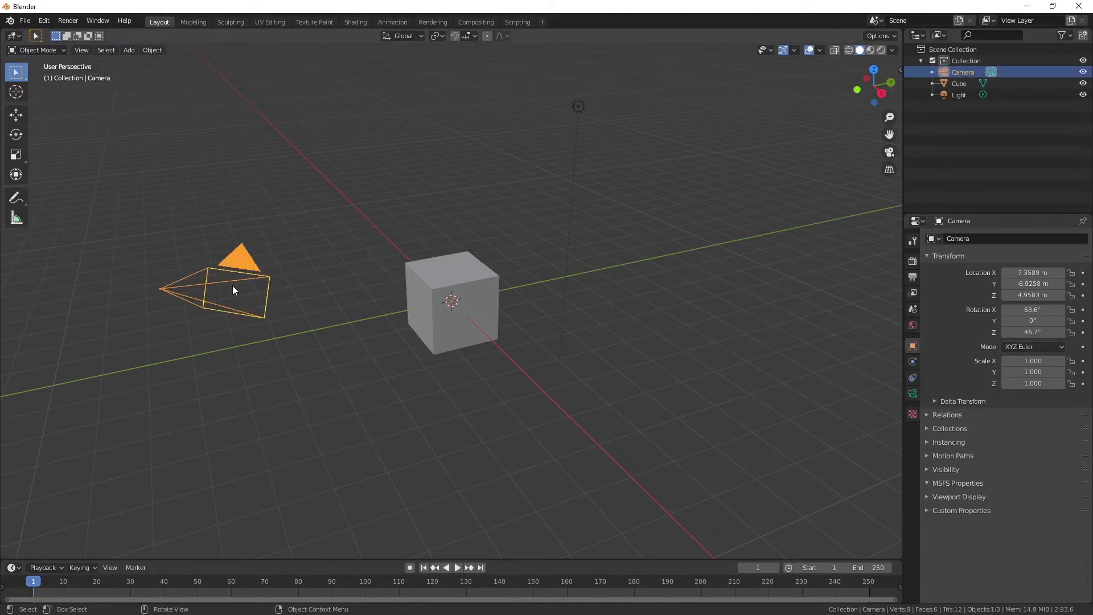
key(Delete)
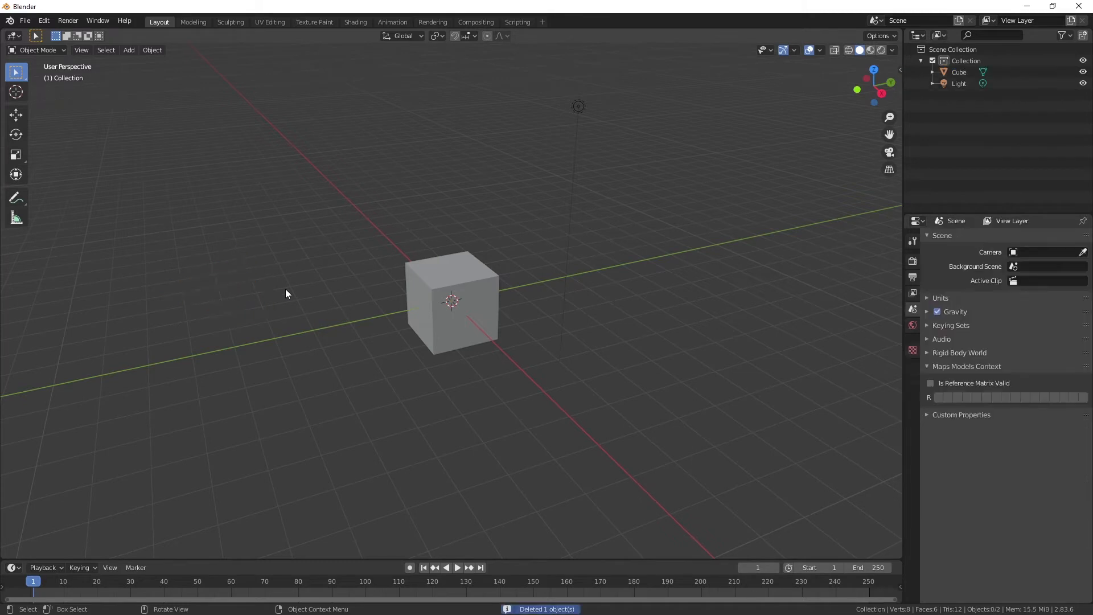
click(439, 283)
key(Delete)
click(578, 107)
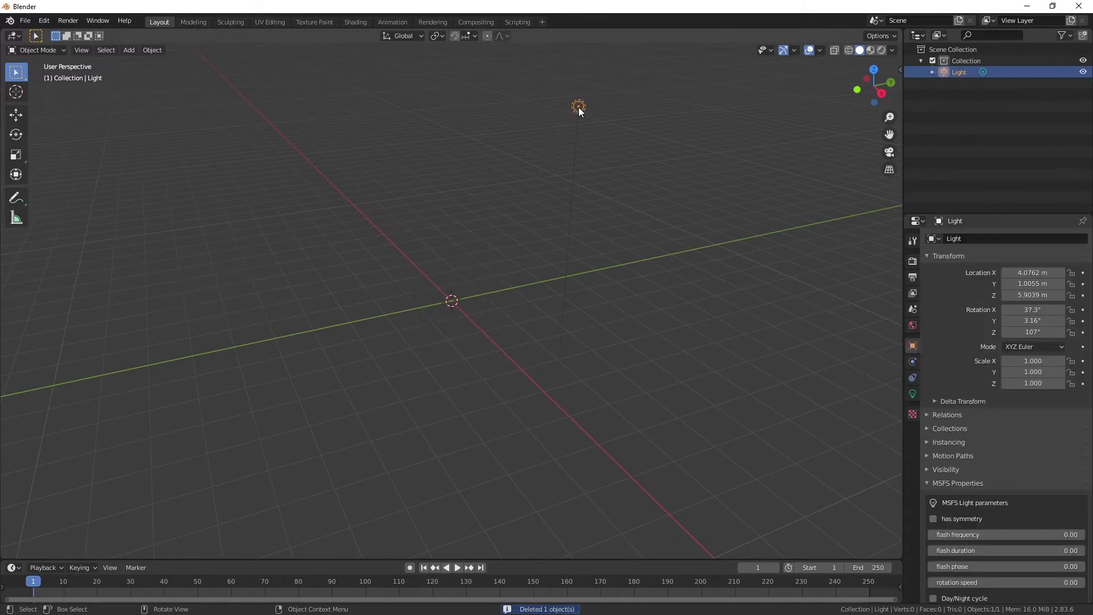
key(Delete)
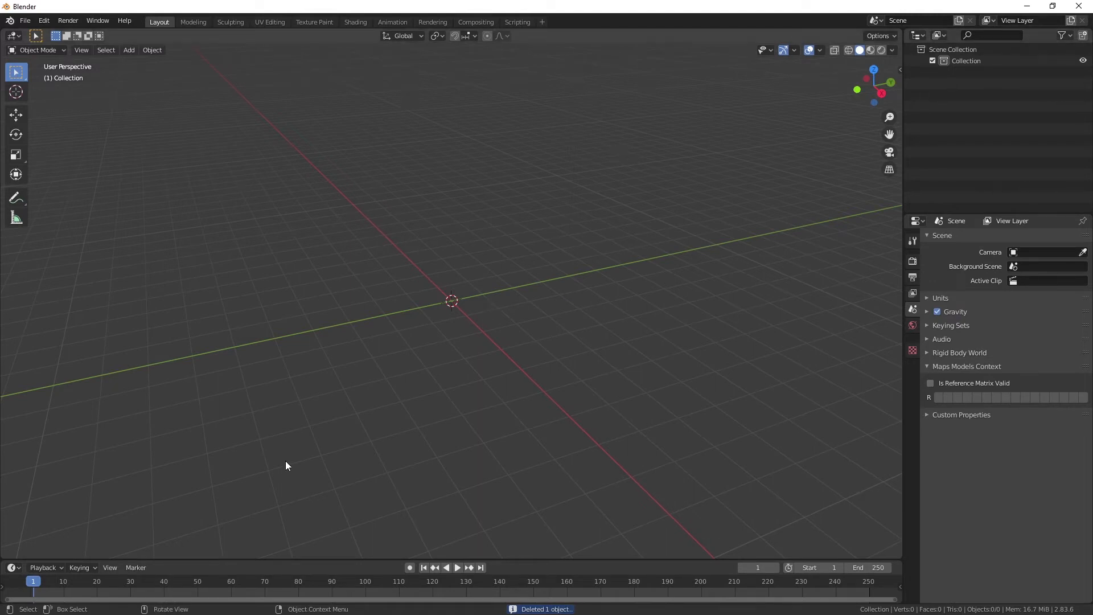
Rename the default collection as x00.
click(968, 61)
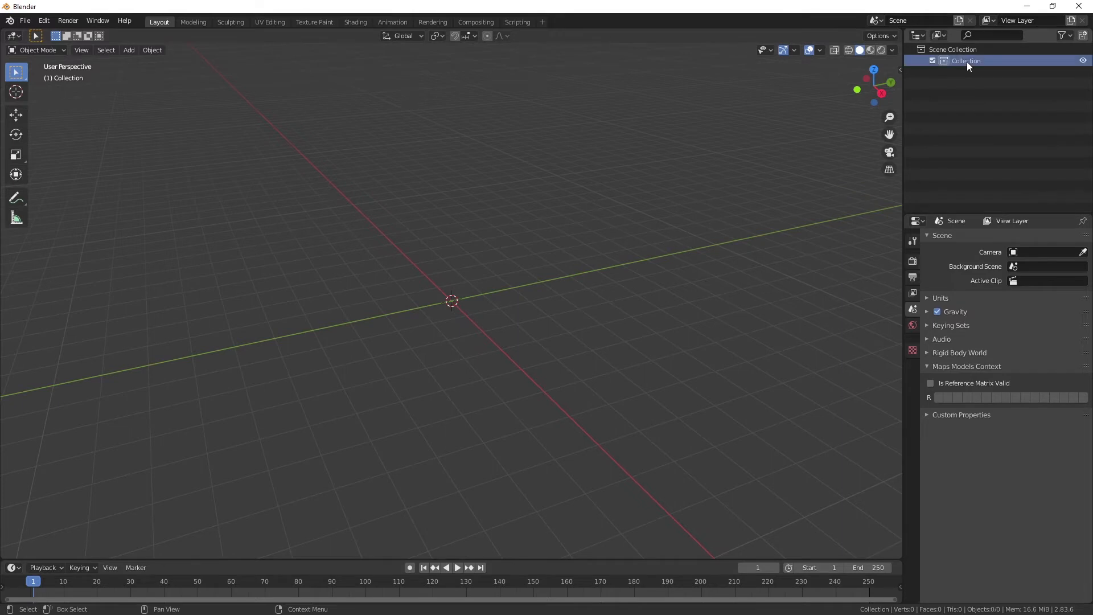
double_click(967, 61)
text(x00)
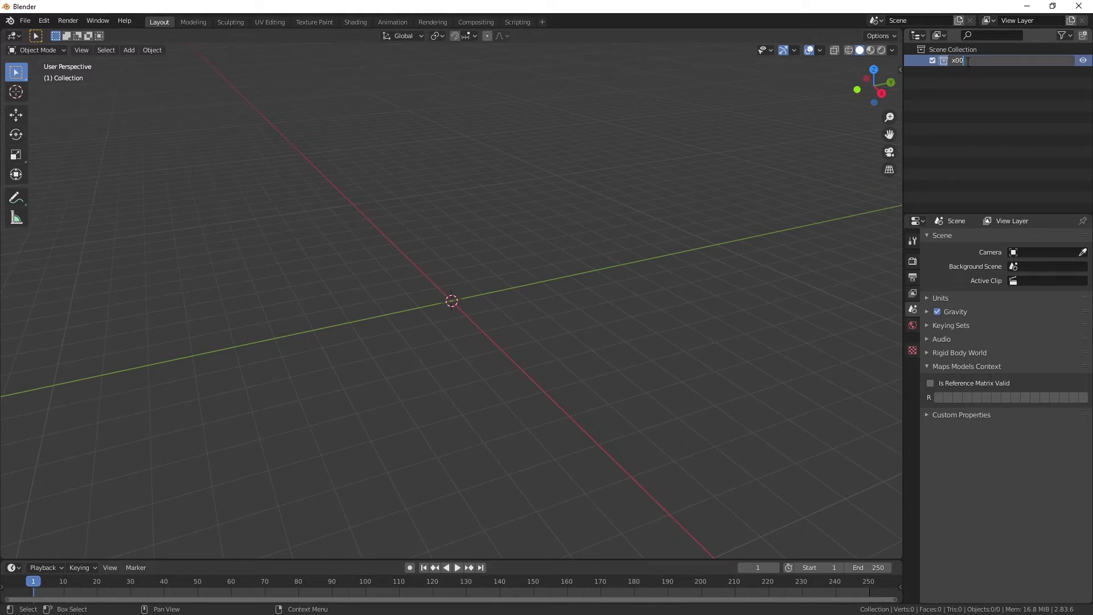
key(Return)
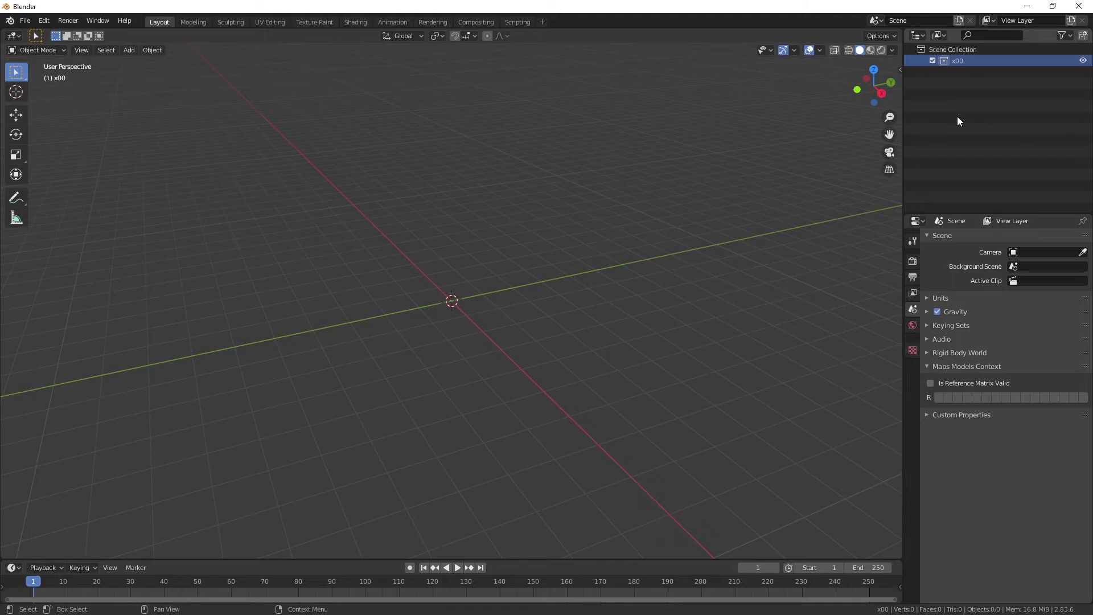
Add a new collection to the scene and name it x01.
right_click(962, 90)
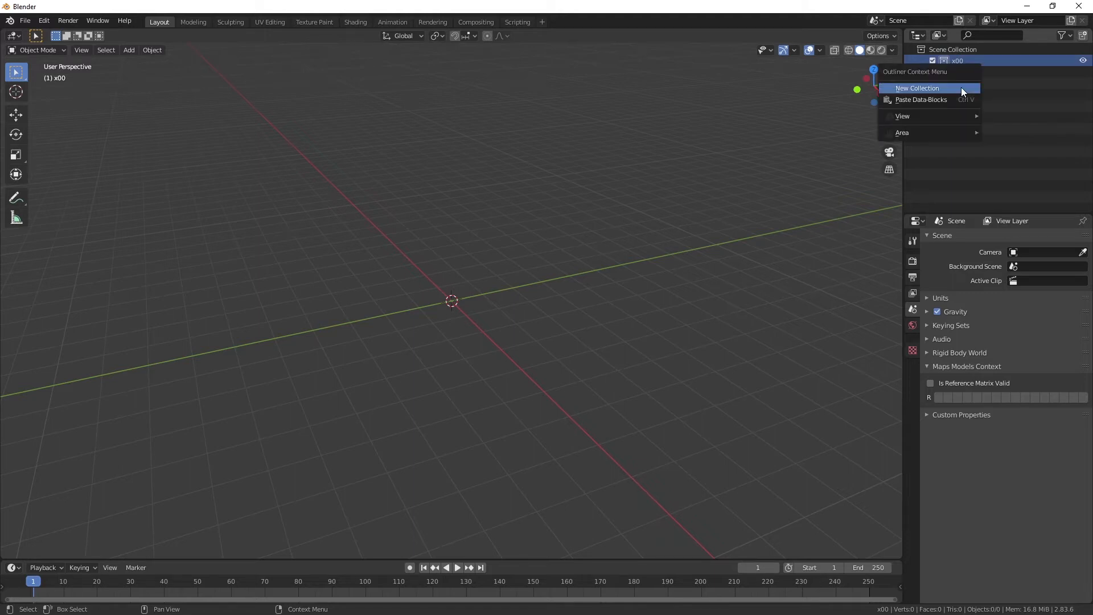
click(961, 87)
double_click(960, 74)
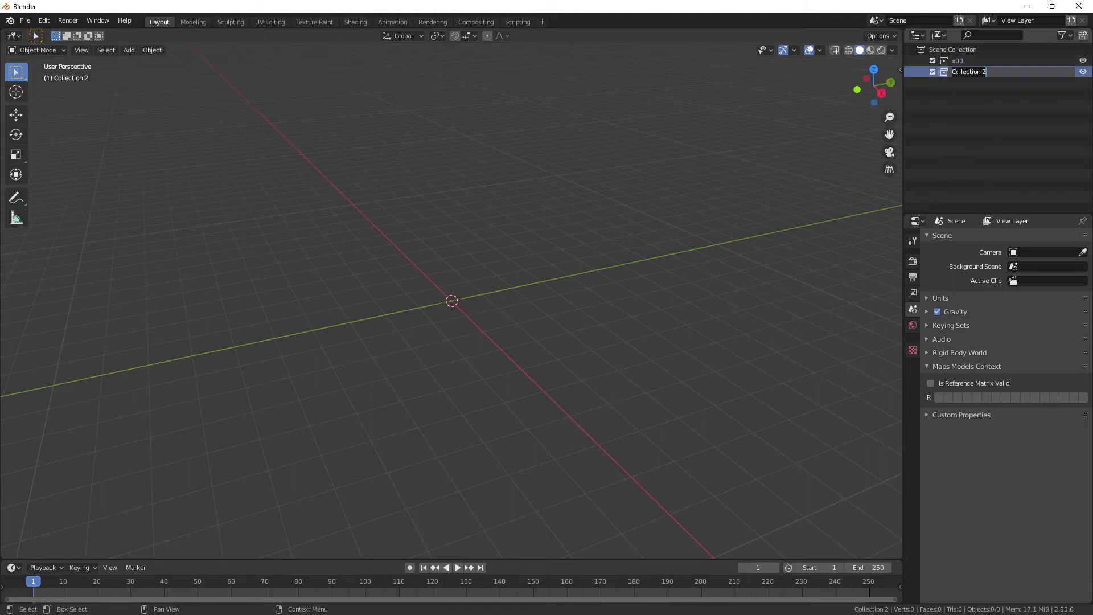
text(x01)
key(Return)
Add another collection named x02 and exclude both x01 and x02 from the view layer, leaving x00 enabled.
right_click(947, 122)
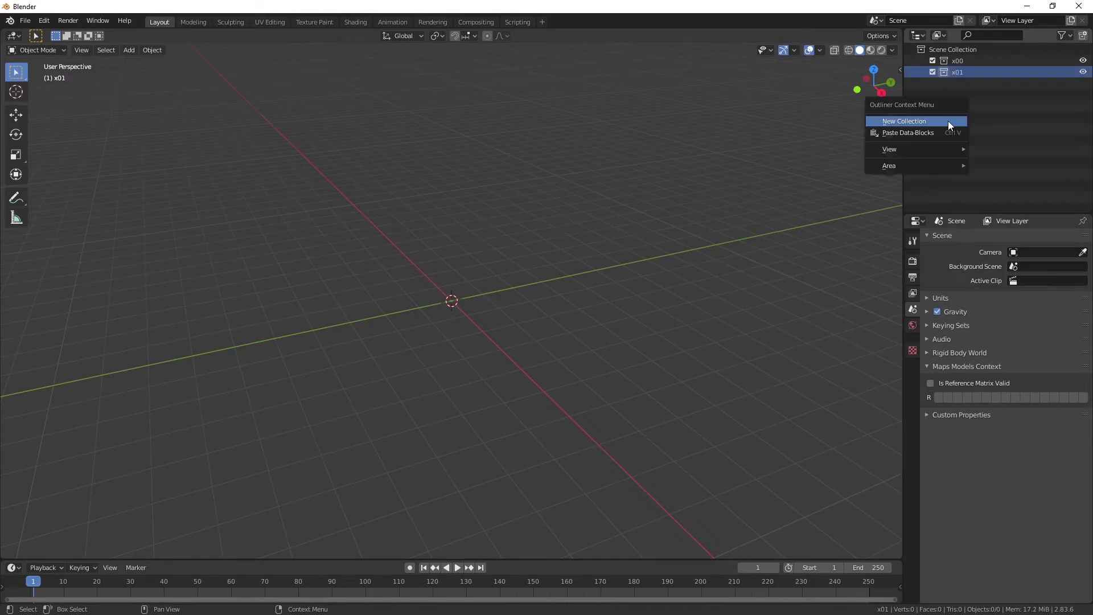
click(937, 122)
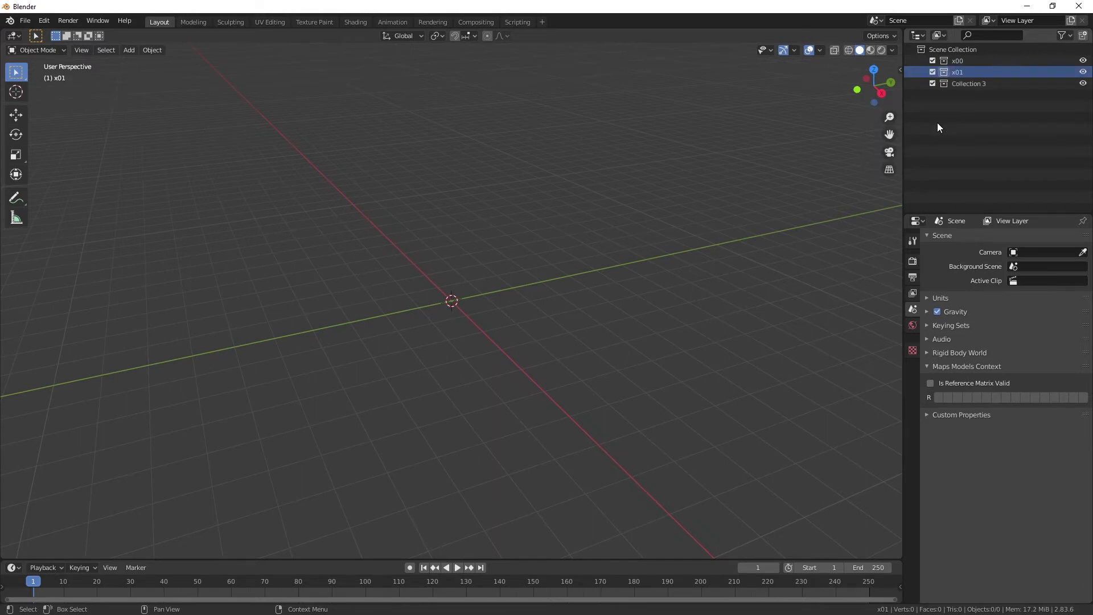
double_click(964, 84)
text(x)
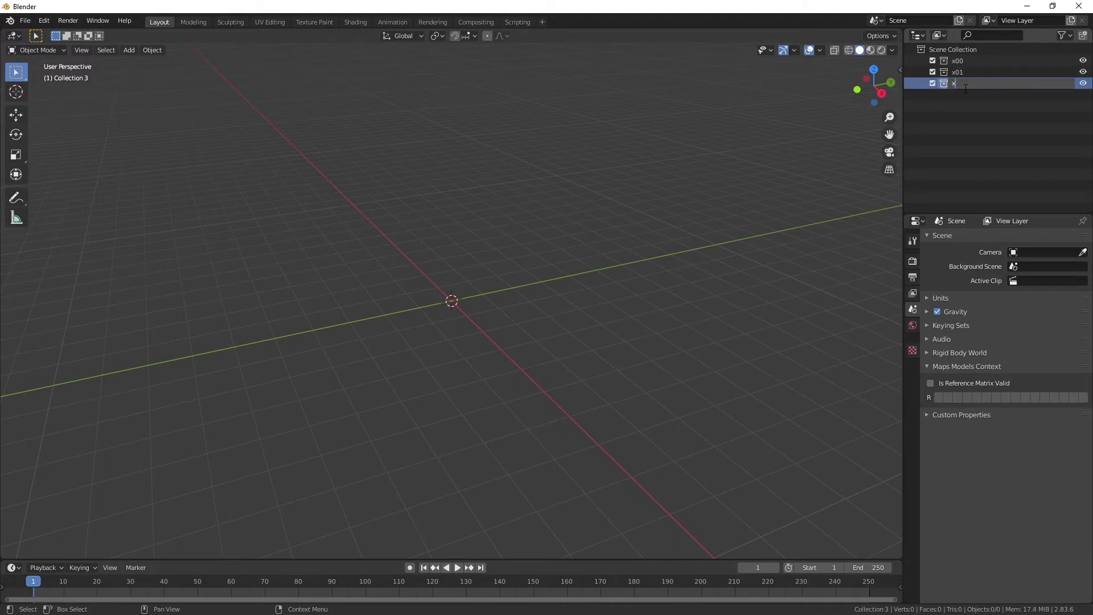
text(02)
key(Return)
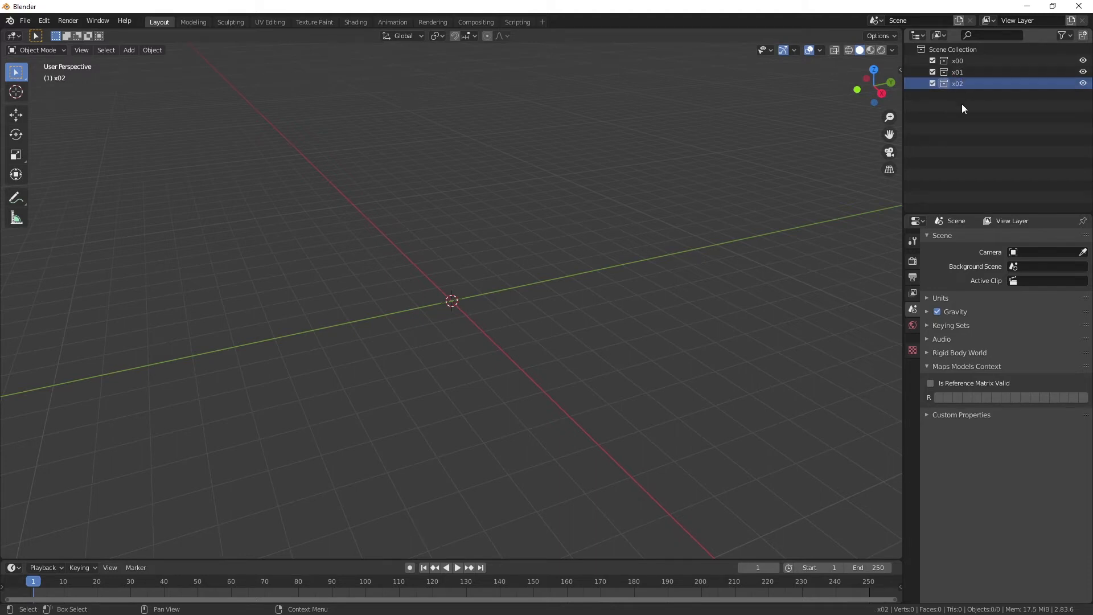
click(932, 84)
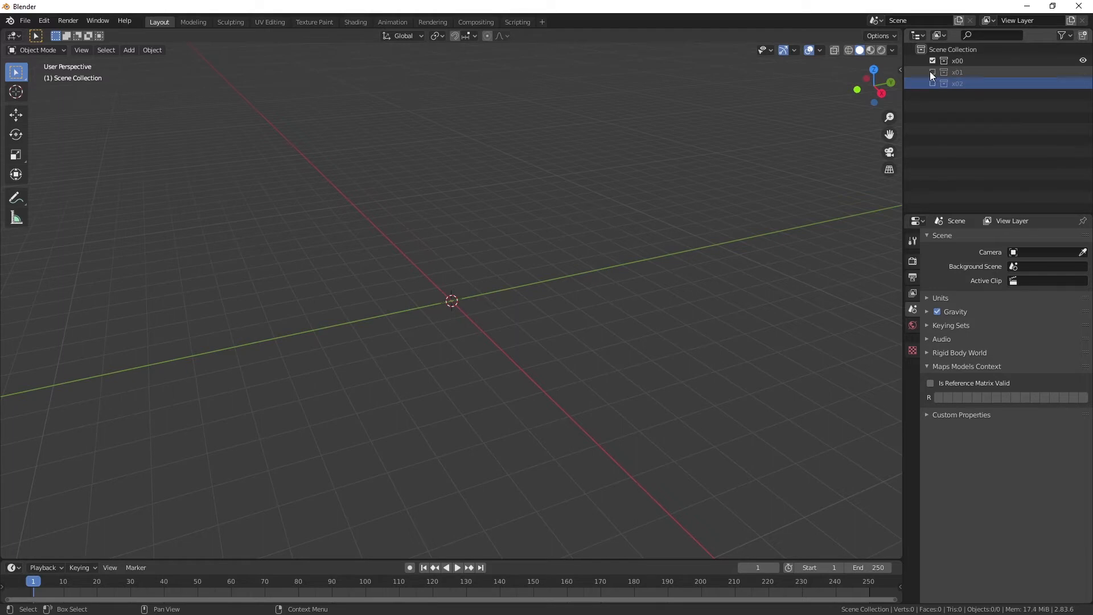
click(932, 71)
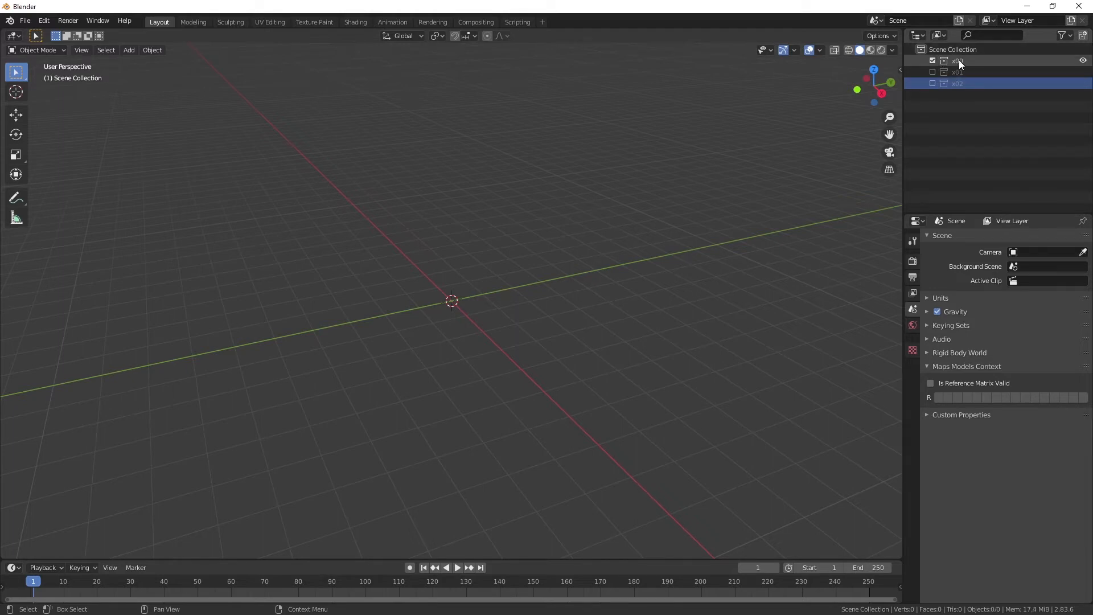
Start a glTF 2.0 import and browse to the modelLib folder in PROYECTOS\Aviles\Niemeyer.
click(25, 21)
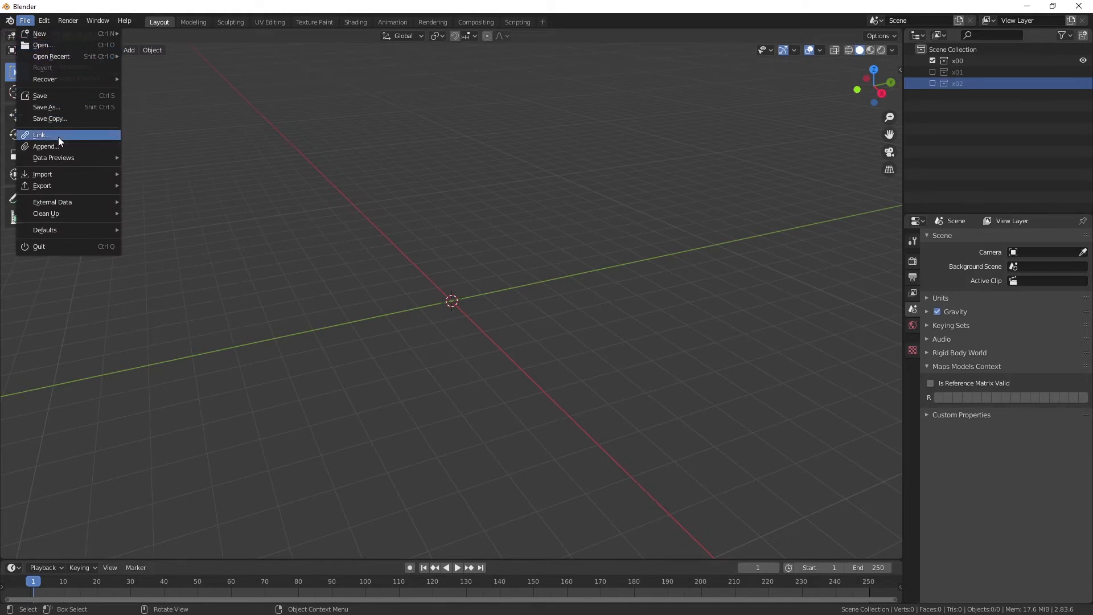
mouse_move(61, 177)
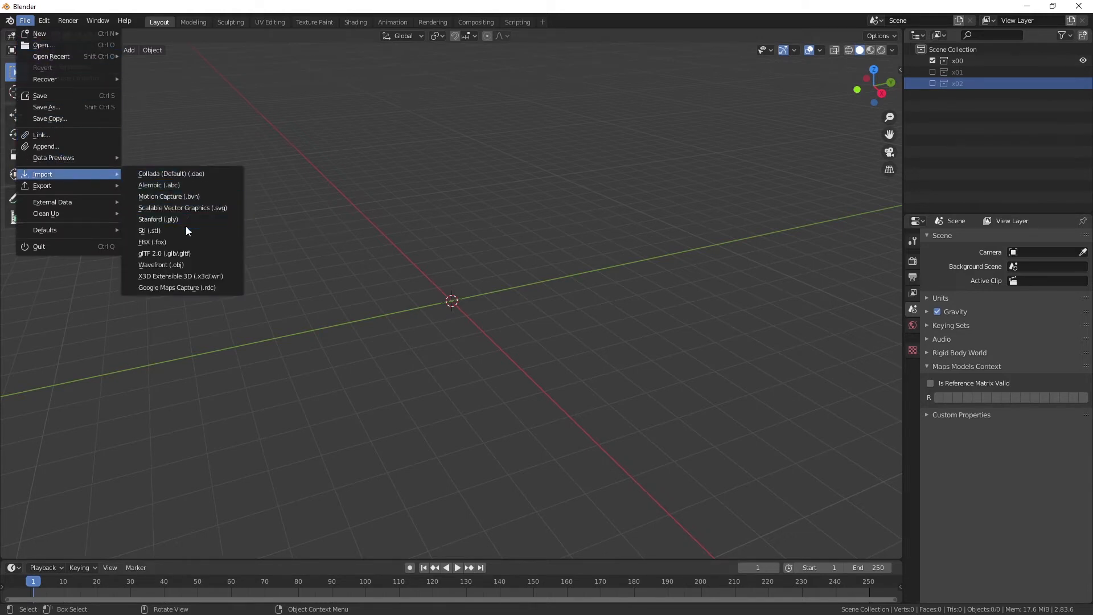
click(160, 258)
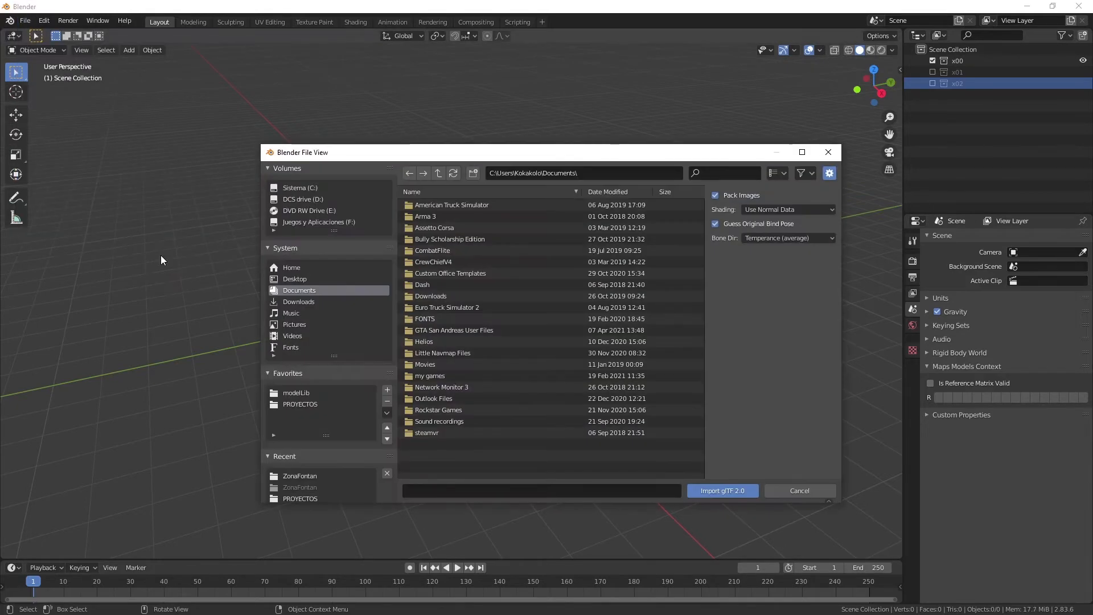
scroll(323, 326, down, 3)
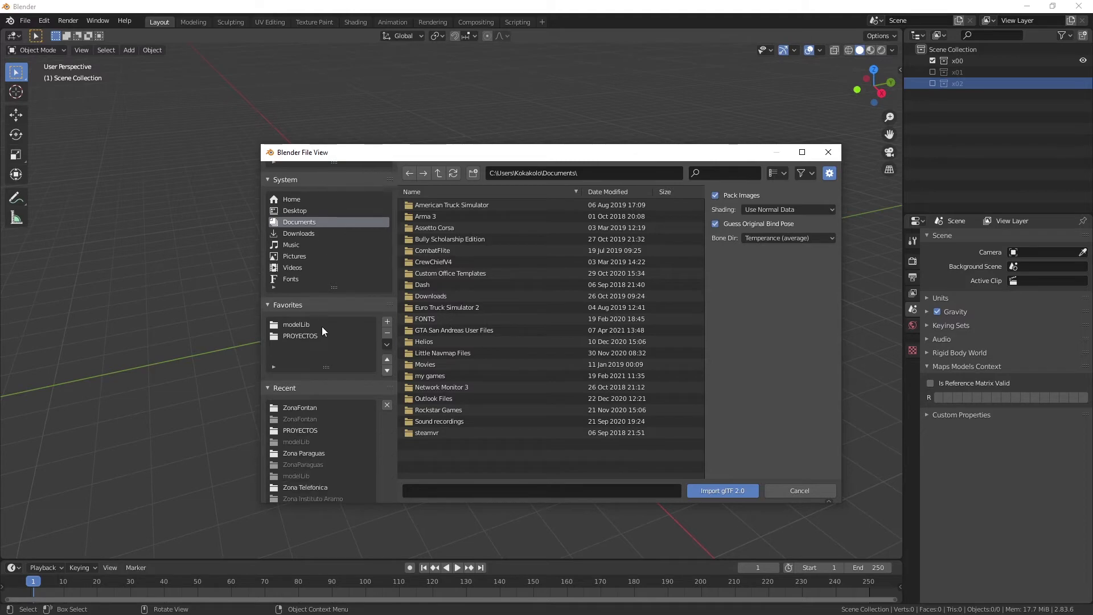
click(307, 432)
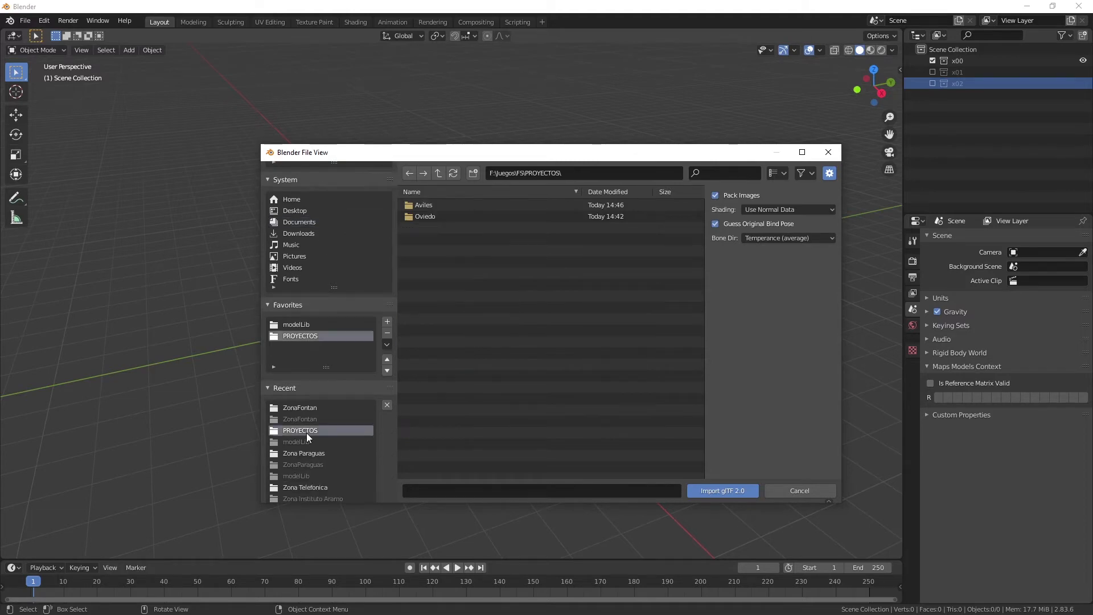
double_click(425, 205)
double_click(425, 205)
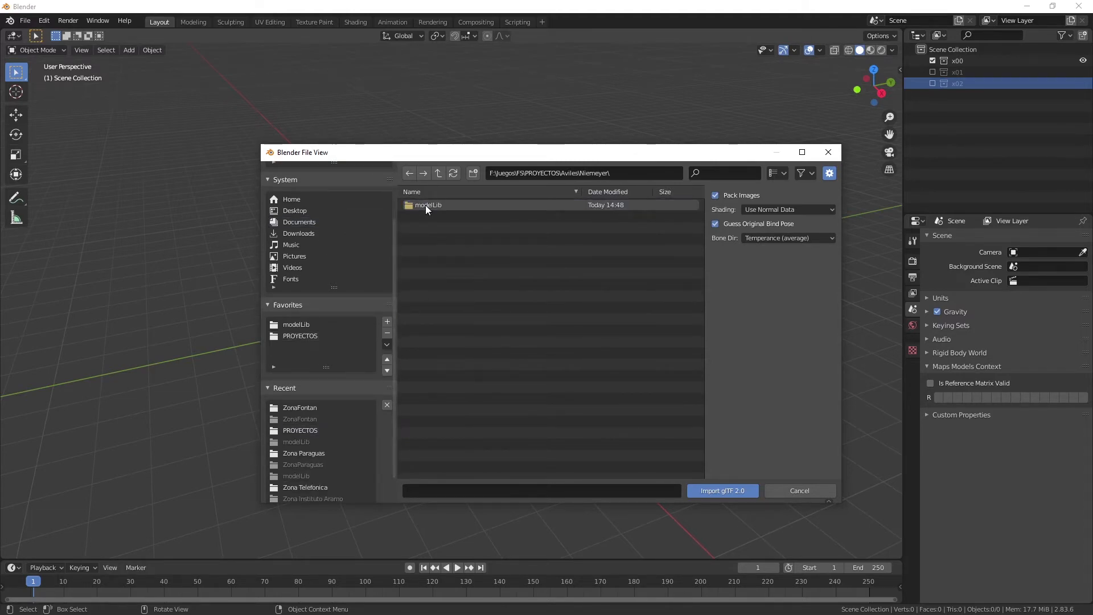
double_click(425, 205)
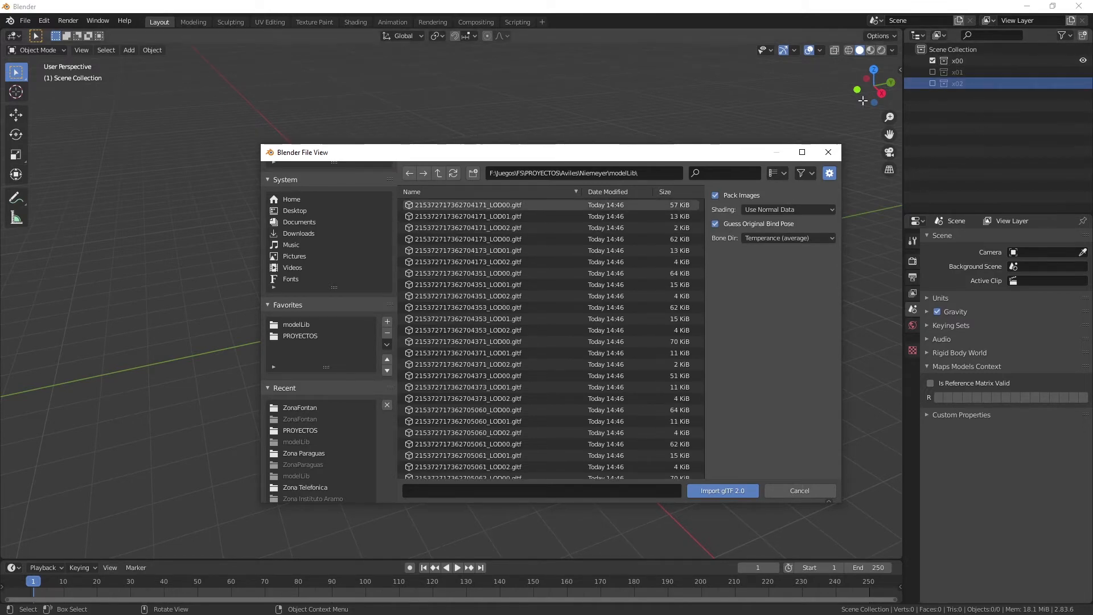
Filter the modelLib files by lod00, select all the matching LOD00 glTF files and import them.
click(710, 173)
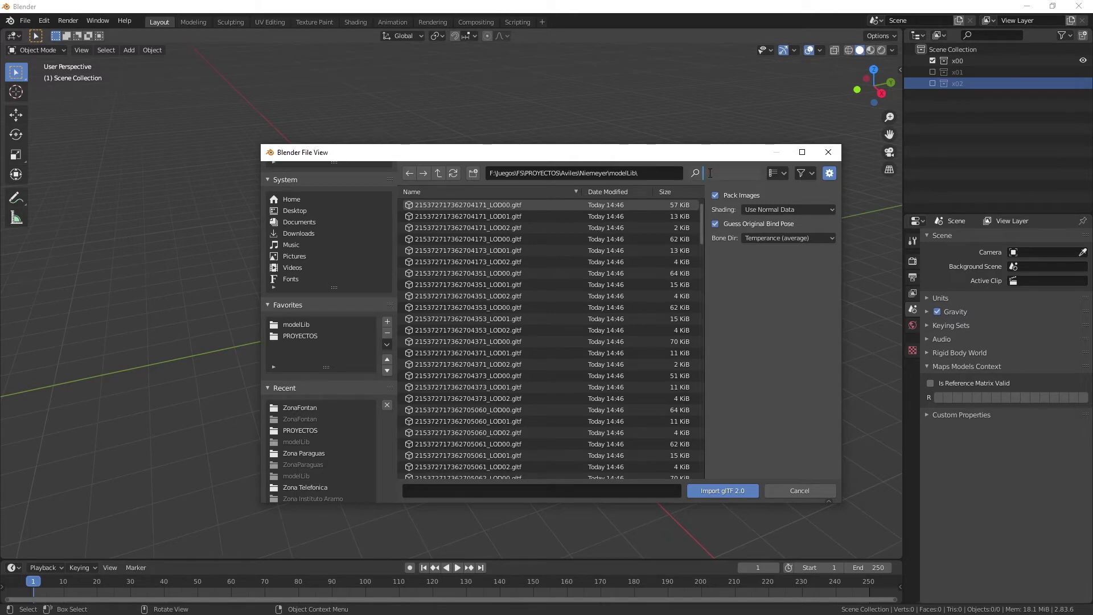
text(lod00)
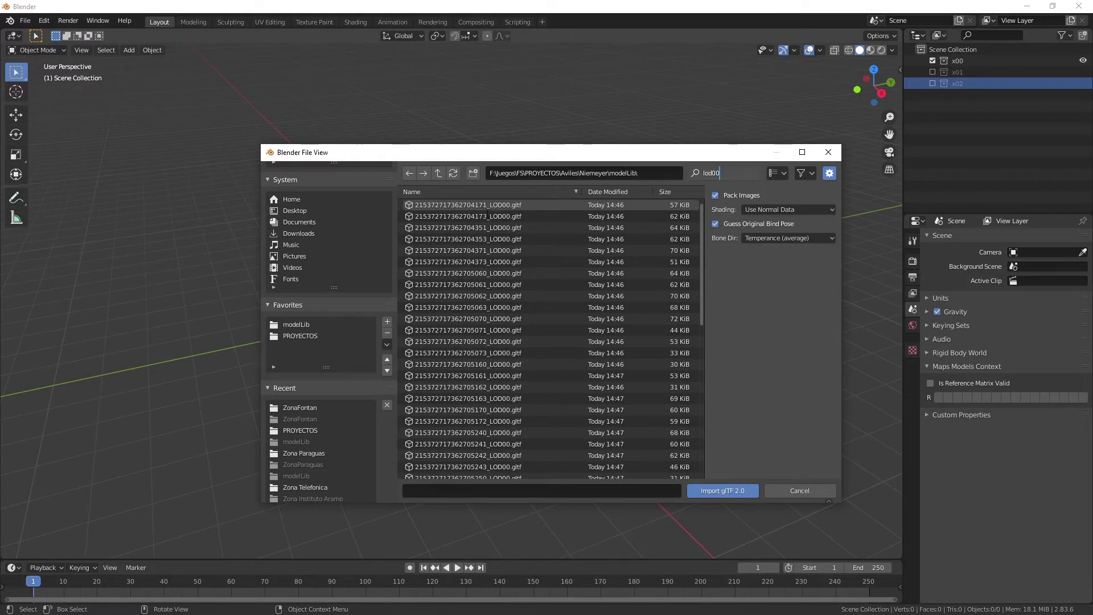
click(484, 206)
click(484, 205)
scroll(530, 270, down, 5)
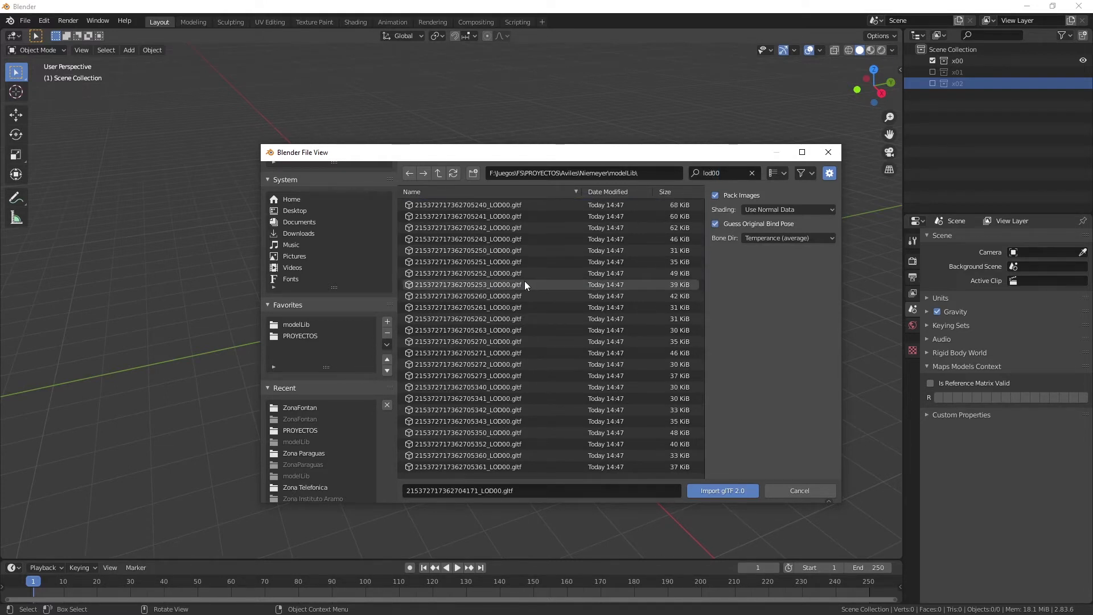
scroll(525, 285, down, 3)
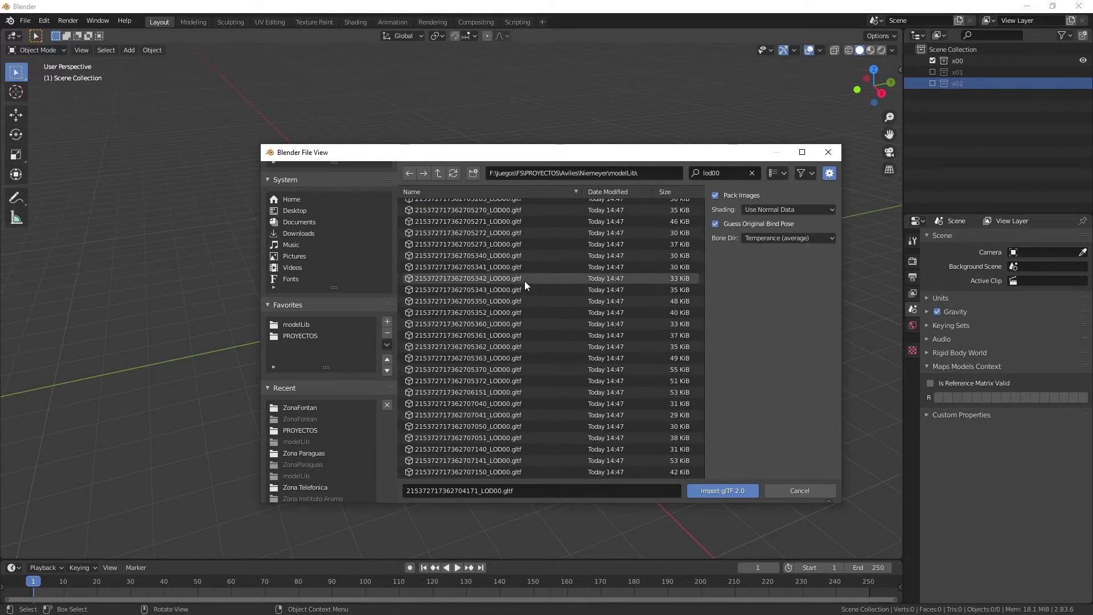
shift+click(489, 470)
scroll(490, 469, down, 5)
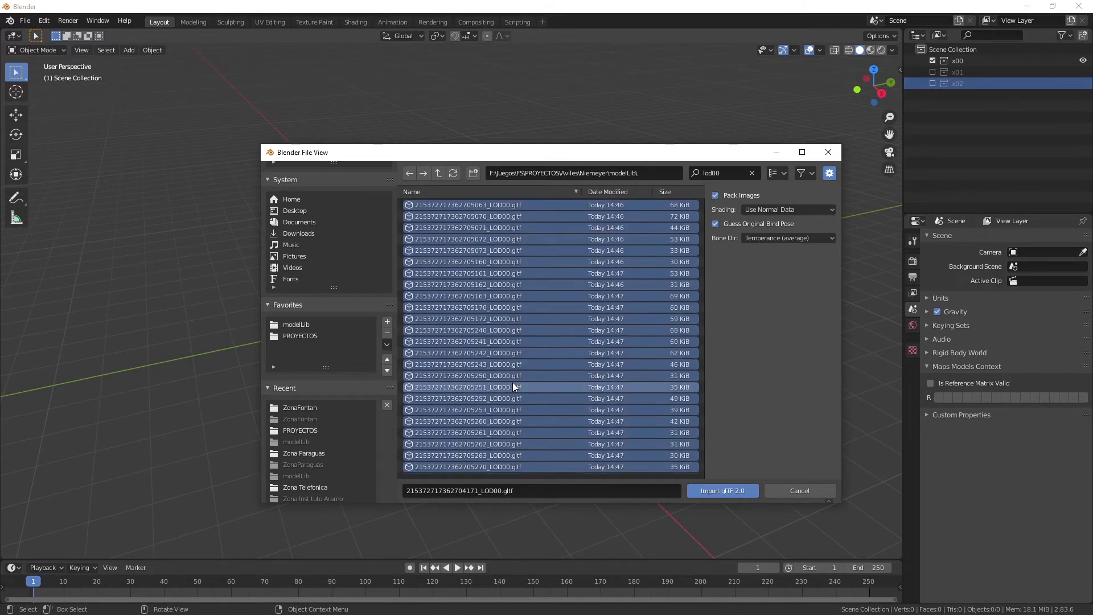
scroll(513, 384, down, 4)
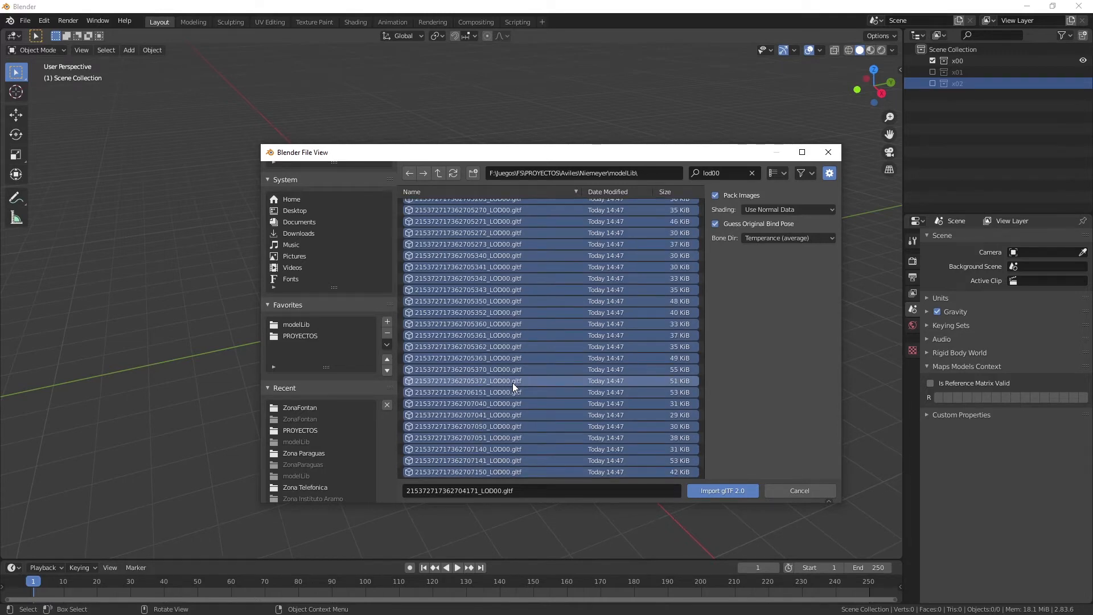
scroll(512, 383, up, 10)
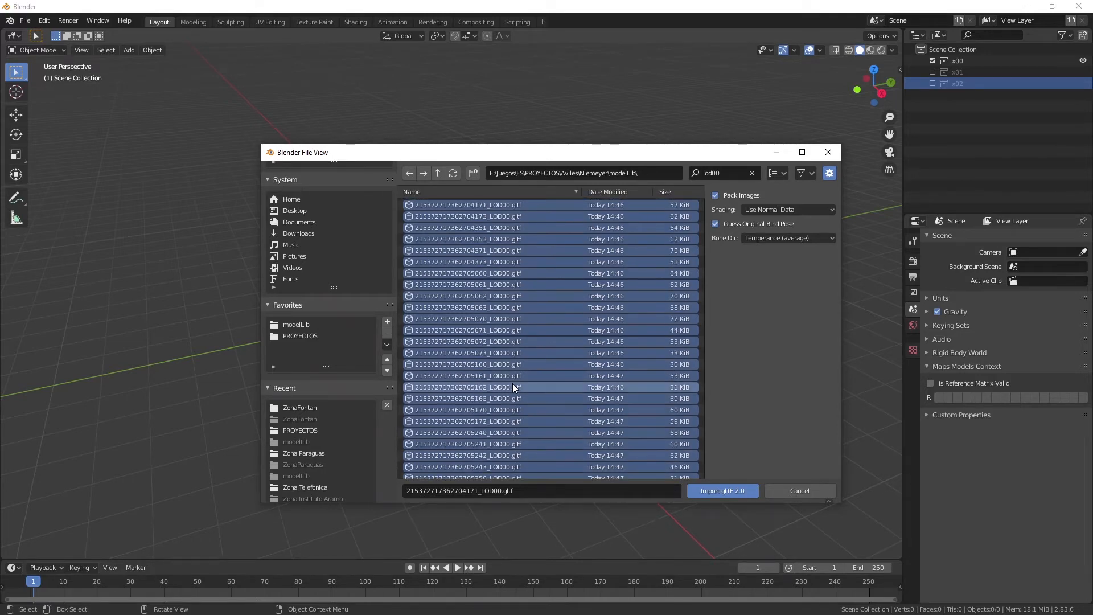
click(714, 493)
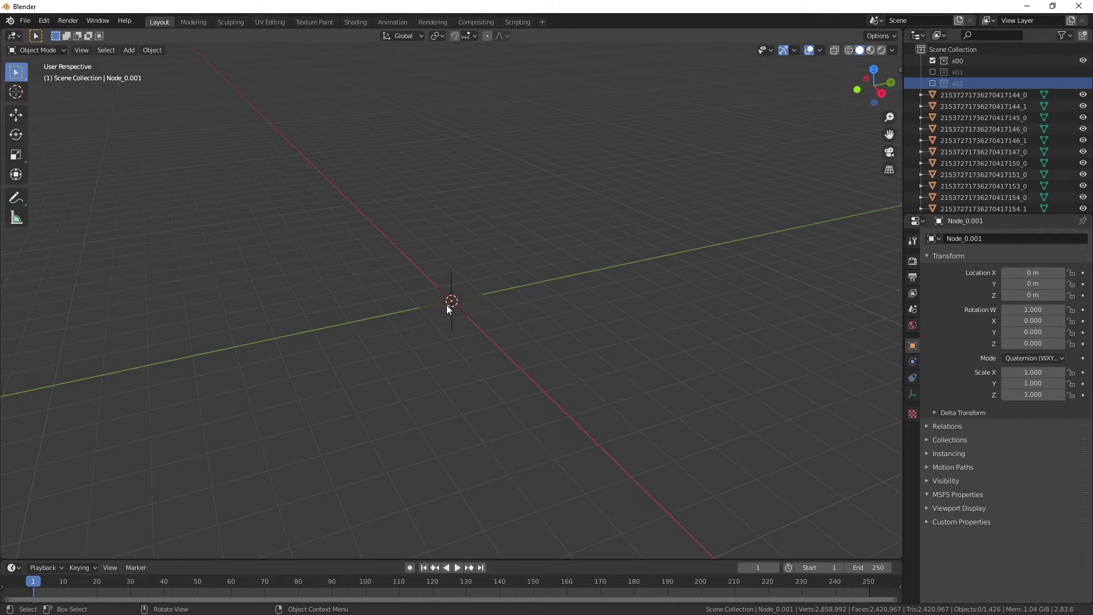
Examine the imported LOD00 city model as a whole from an elevated viewpoint.
scroll(447, 305, up, 2)
scroll(448, 308, up, 2)
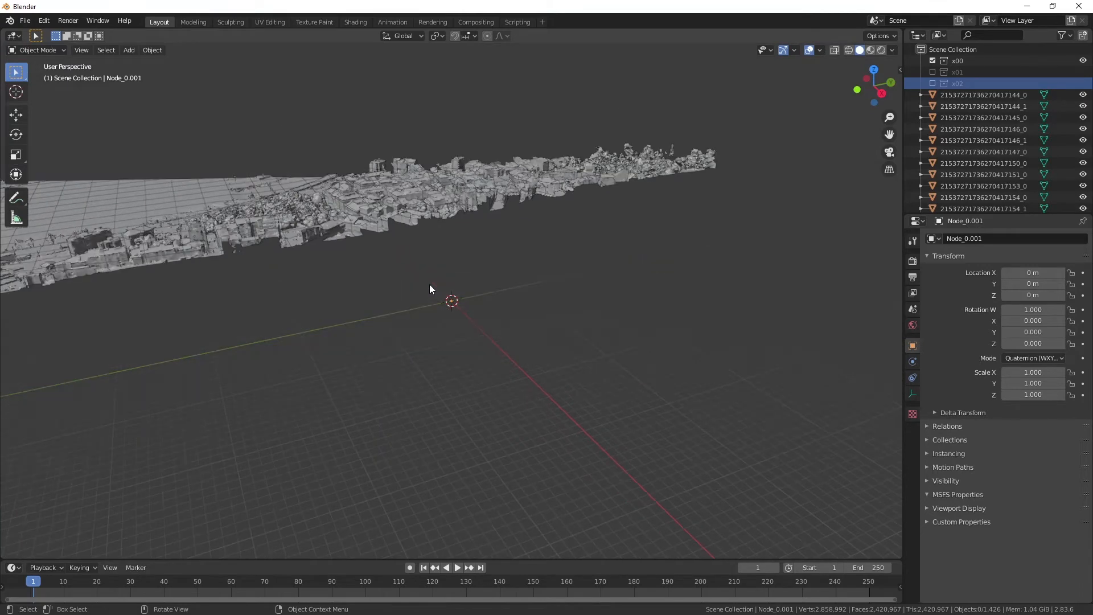
right_click(441, 286)
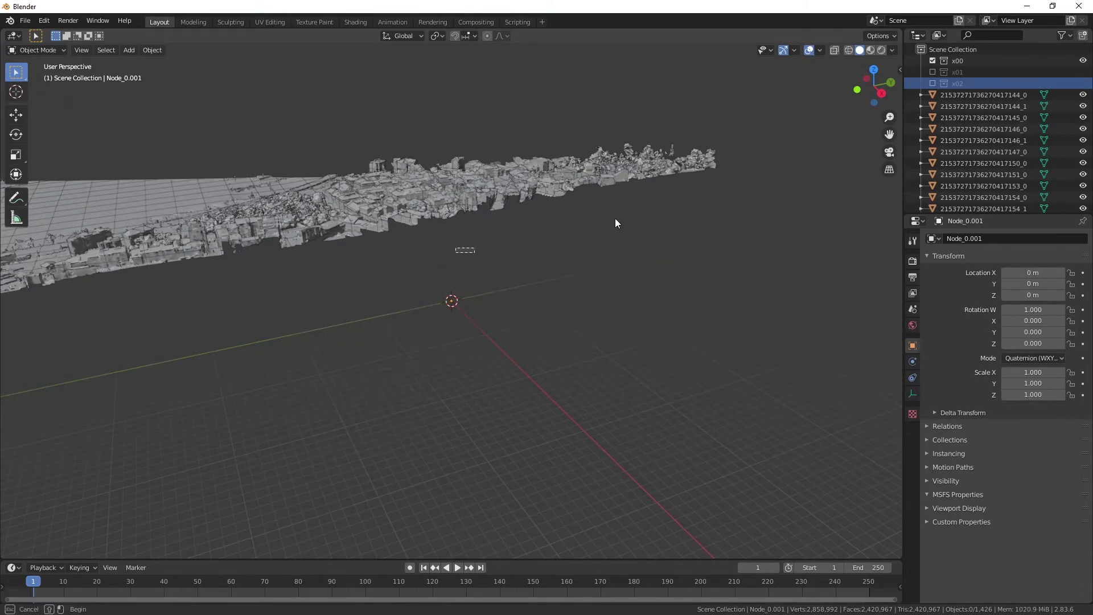
drag(873, 84, 955, 108)
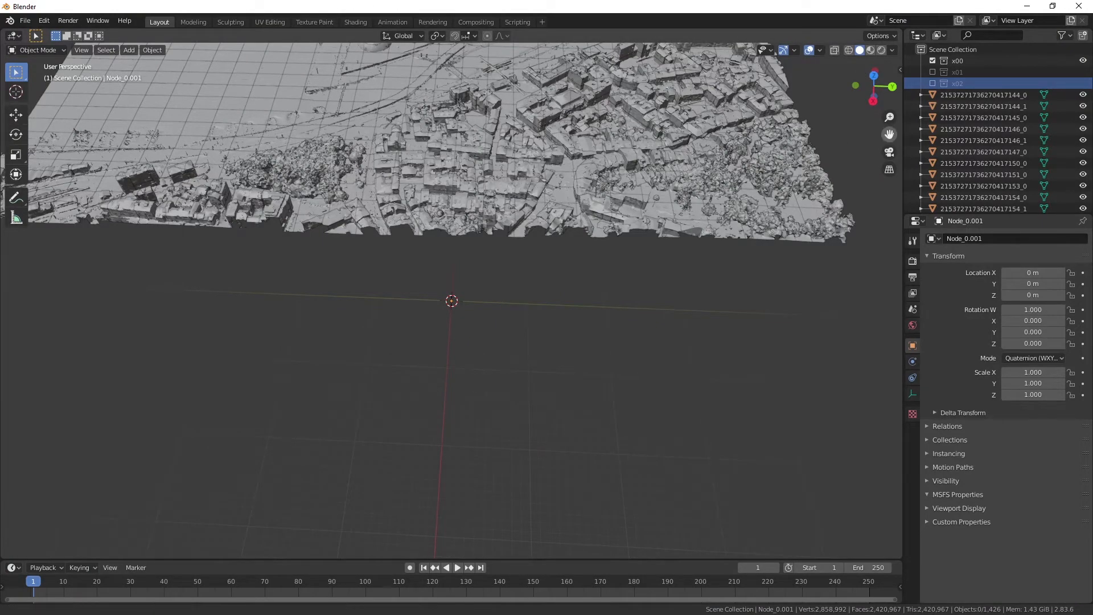
drag(889, 134, 897, 256)
drag(880, 81, 883, 102)
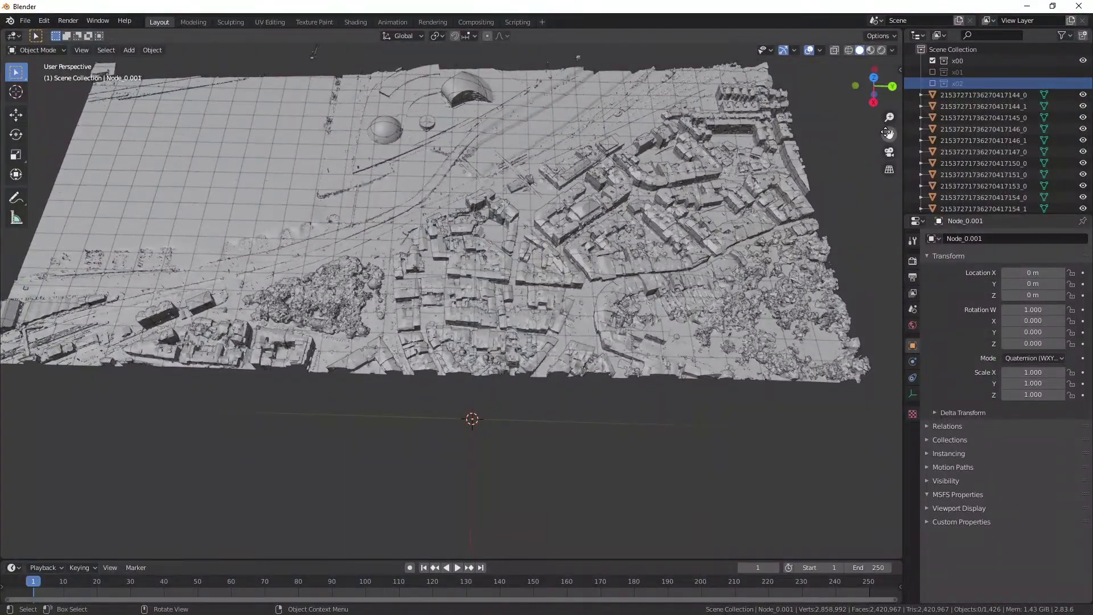
Display the city model in Material Preview shading and set the view's clip end distance to 3000 m.
click(871, 50)
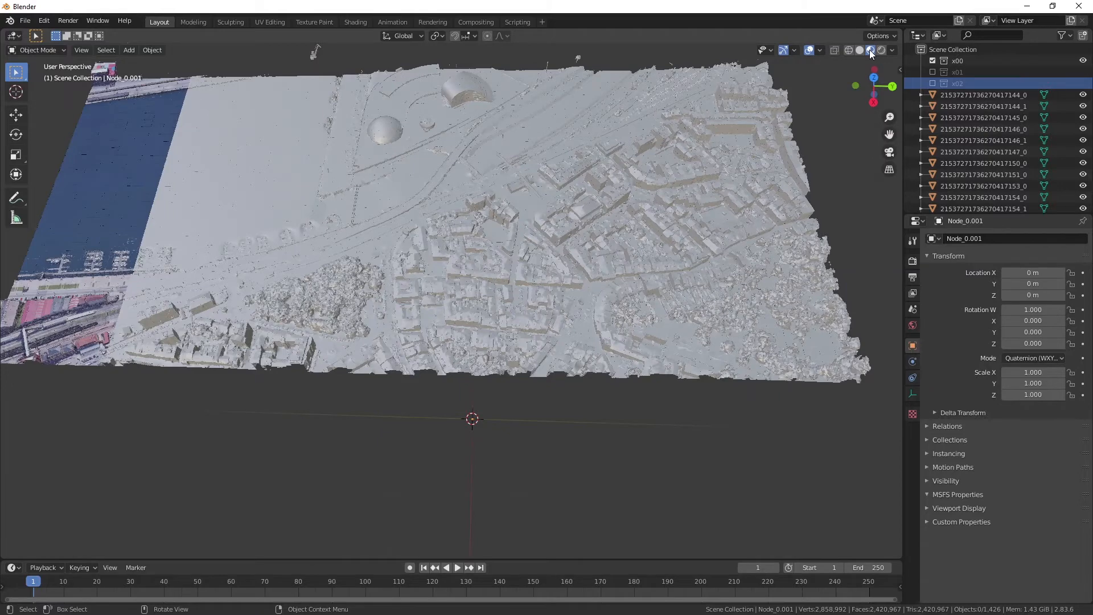
mouse_move(876, 93)
mouse_down()
mouse_move(875, 81)
mouse_move(876, 103)
mouse_move(911, 98)
mouse_move(913, 74)
mouse_move(909, 110)
mouse_move(895, 113)
mouse_move(870, 79)
mouse_move(872, 107)
mouse_move(880, 94)
mouse_up()
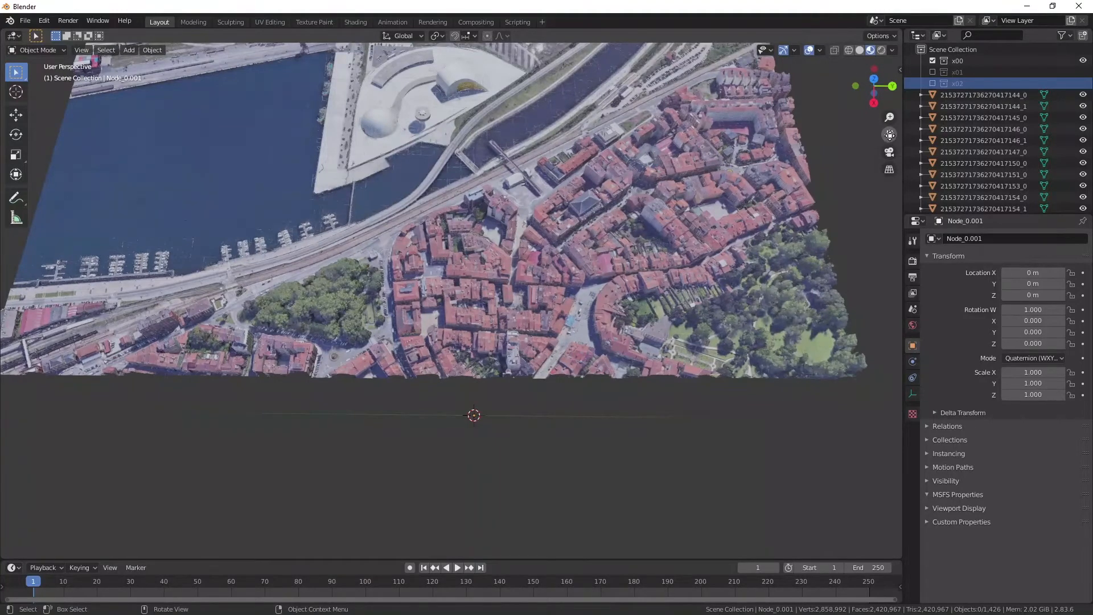
click(901, 71)
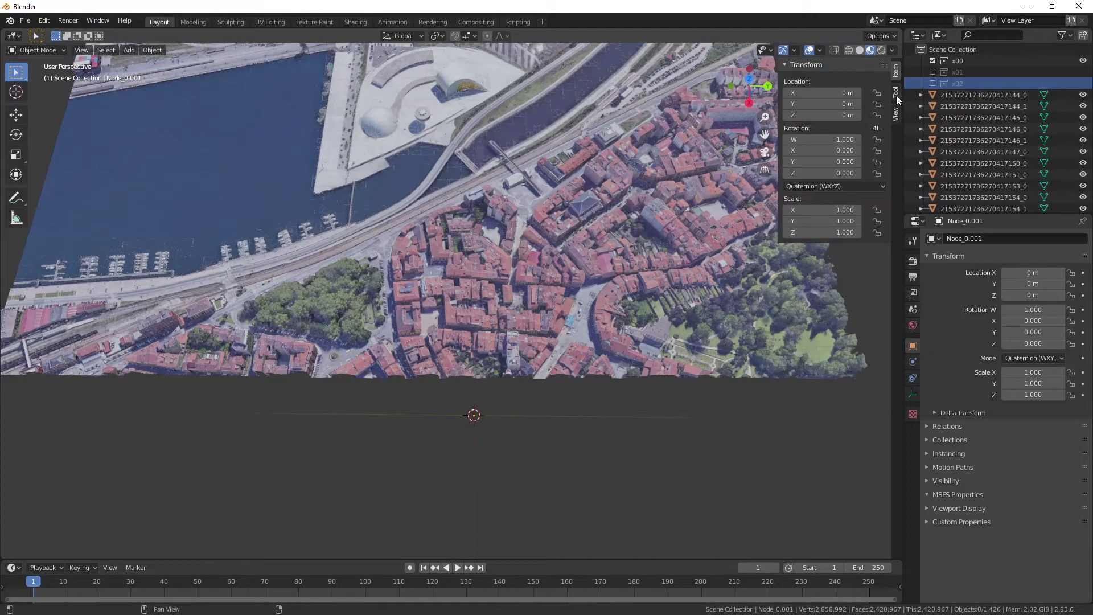
click(896, 112)
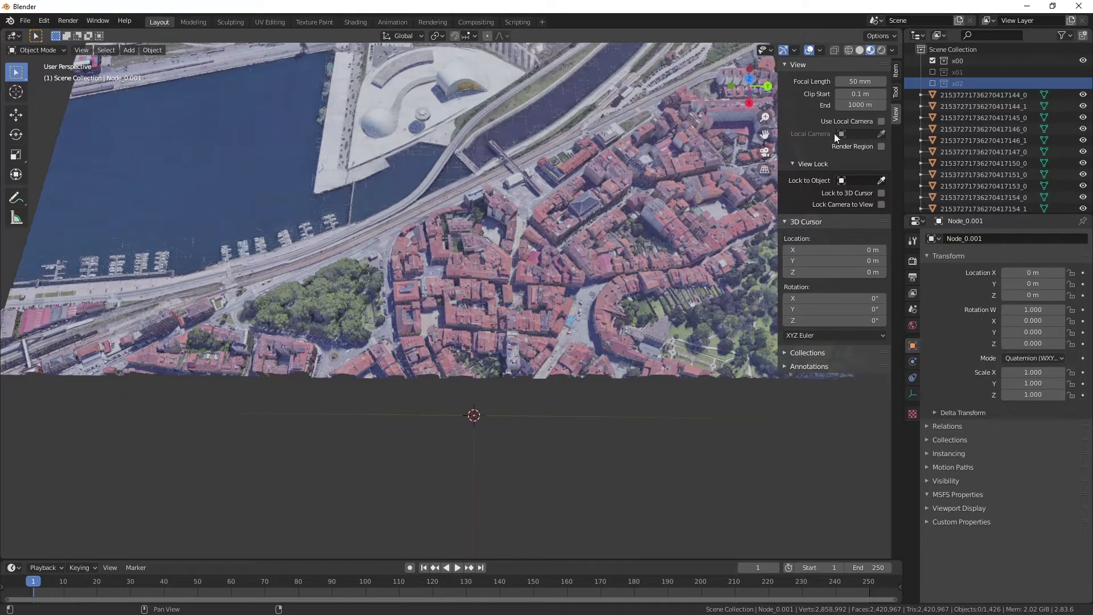
click(839, 105)
text(3000)
key(Return)
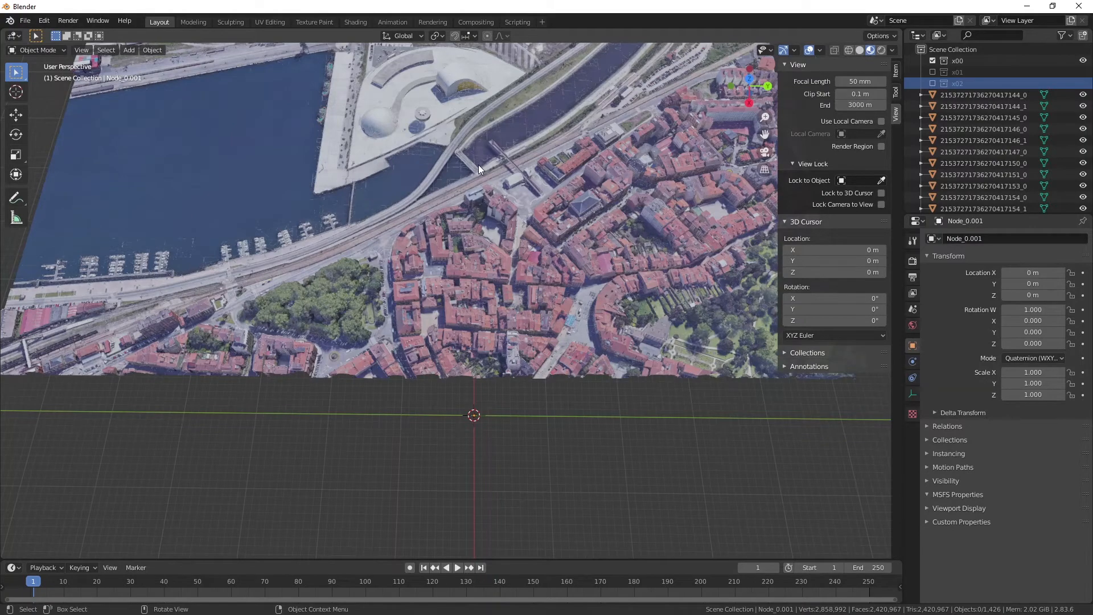
Examine the full textured area and highlight several imported tile meshes one by one to see which part each covers.
scroll(478, 165, down, 3)
scroll(479, 167, down, 2)
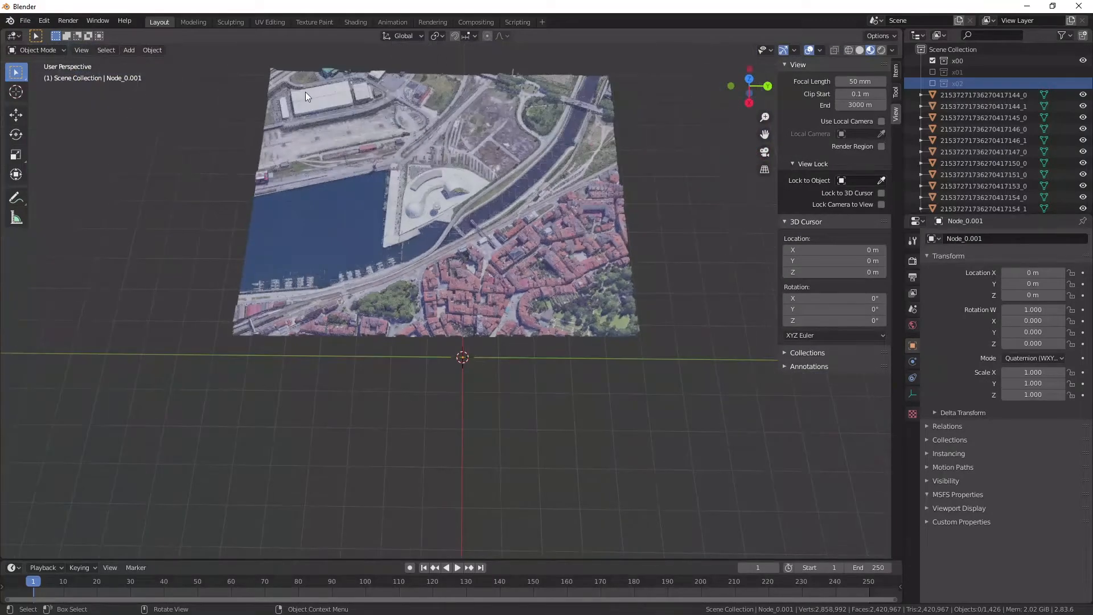
mouse_move(750, 85)
mouse_down()
mouse_move(744, 122)
mouse_move(745, 79)
mouse_up()
scroll(546, 179, up, 5)
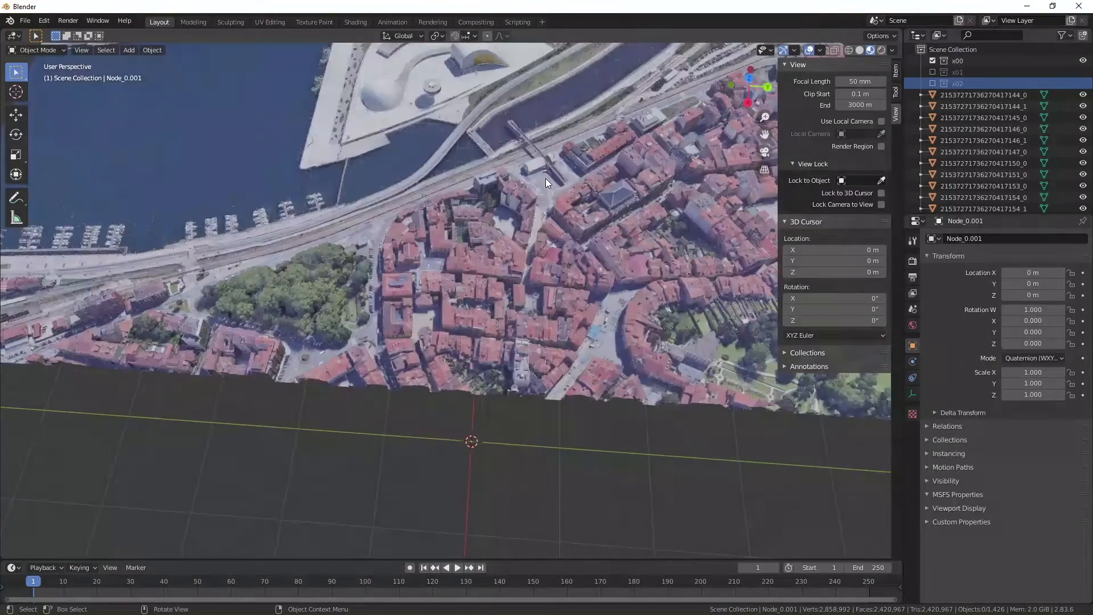
click(940, 106)
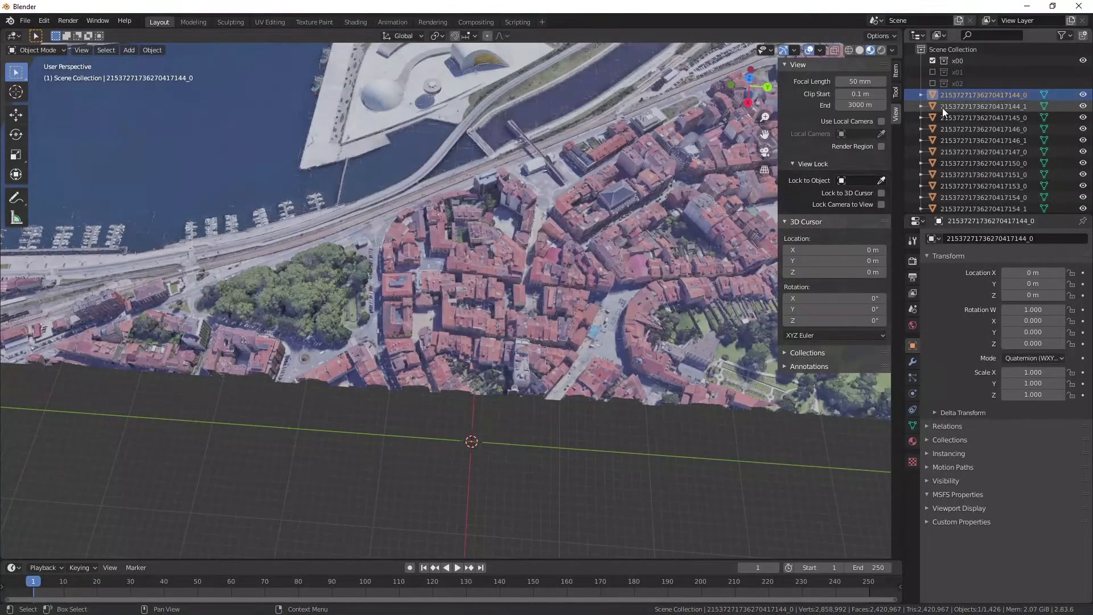
click(948, 121)
scroll(614, 189, down, 5)
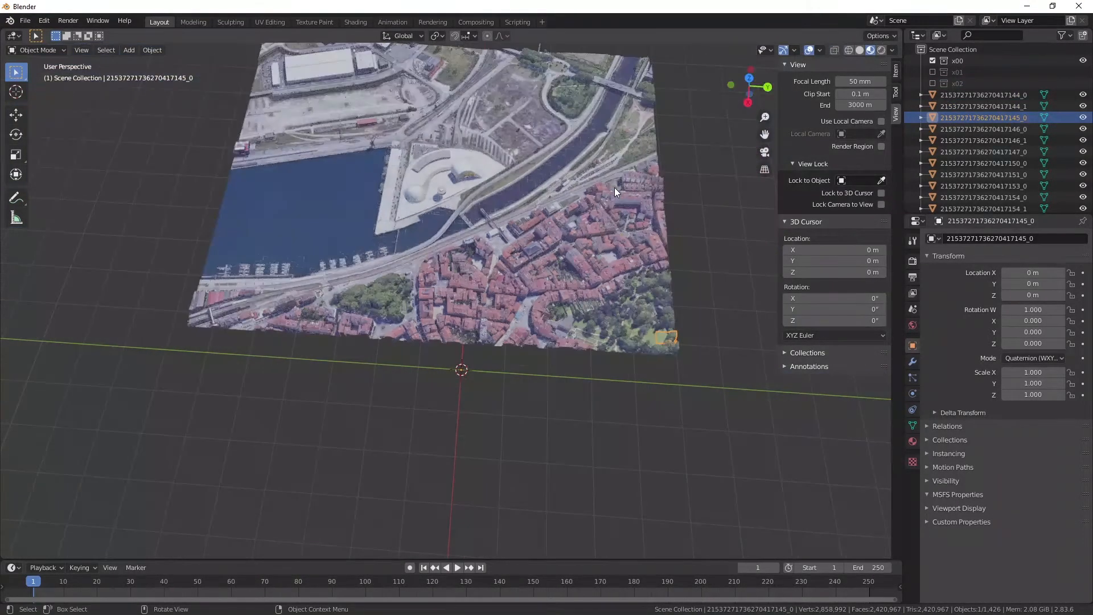
scroll(571, 167, down, 1)
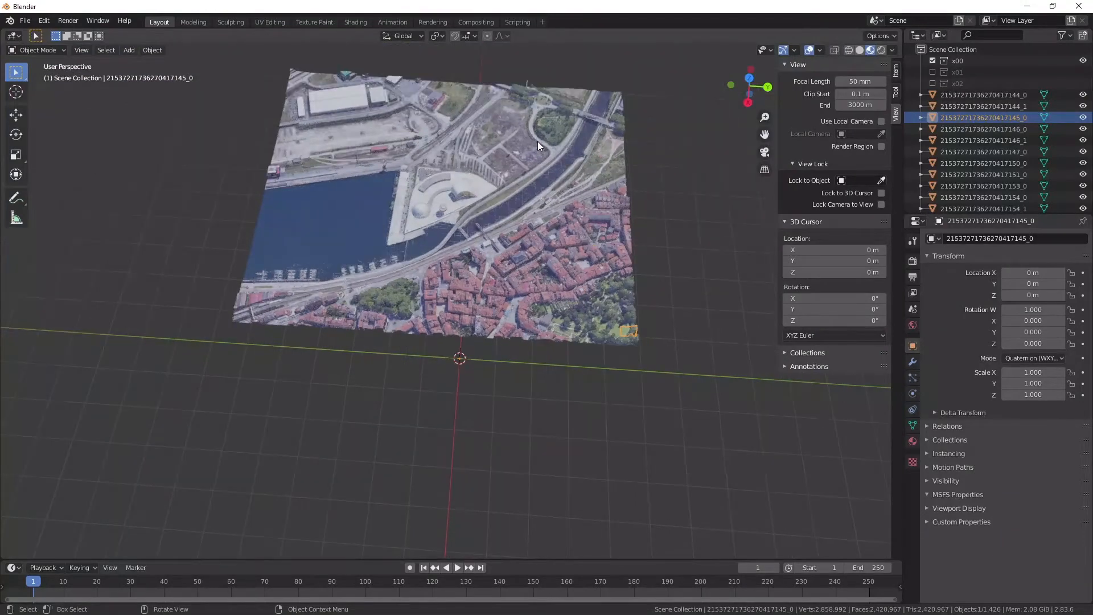
click(953, 128)
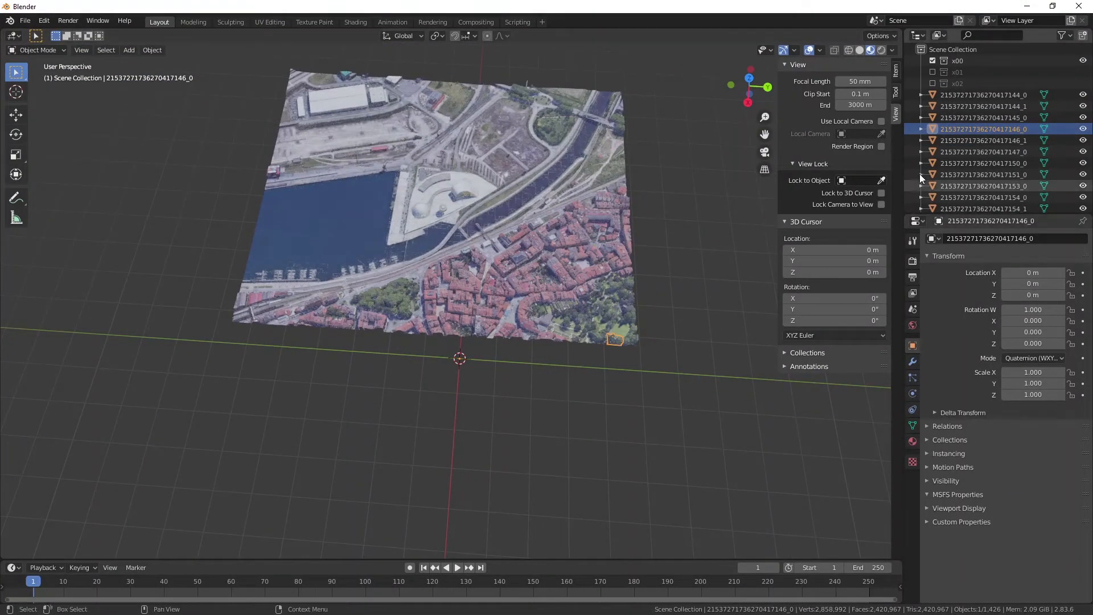
click(943, 142)
click(955, 165)
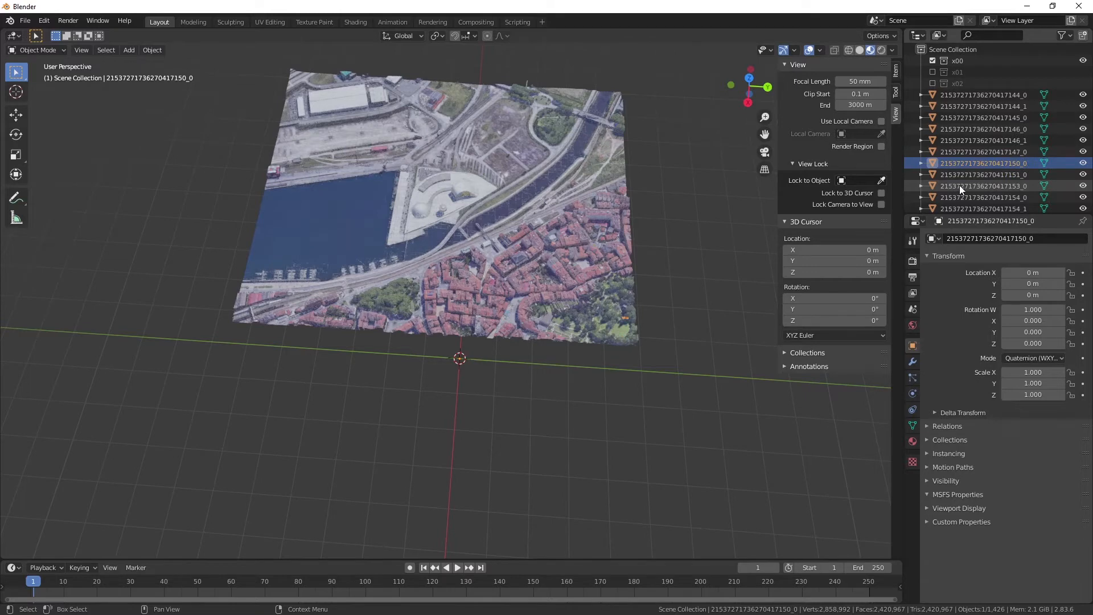
click(959, 186)
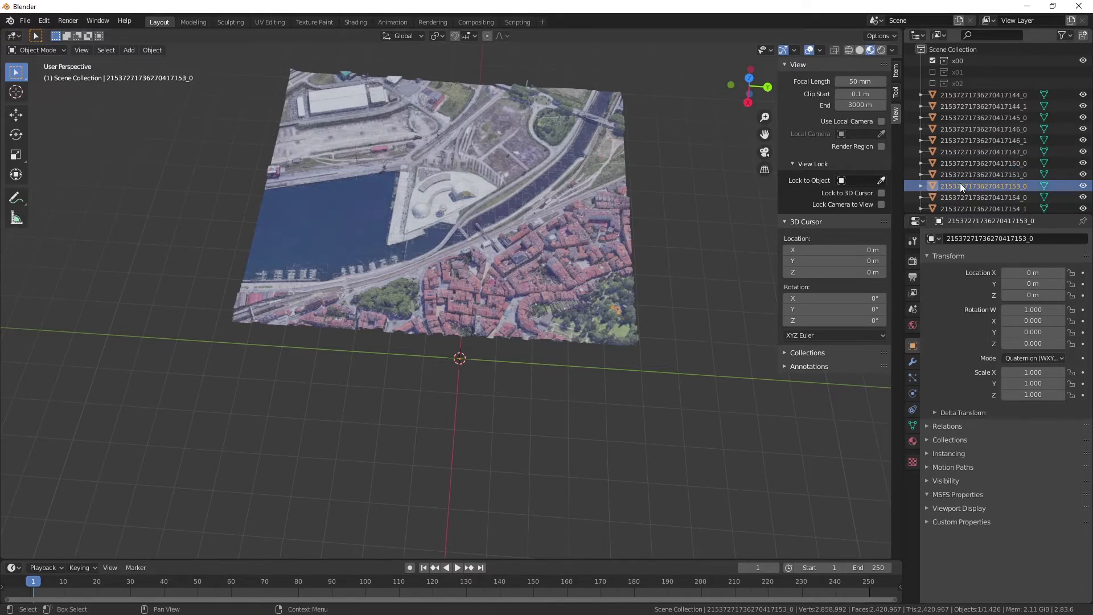
Make the first tile mesh the active object, select all the imported objects and join the meshes into it.
click(951, 95)
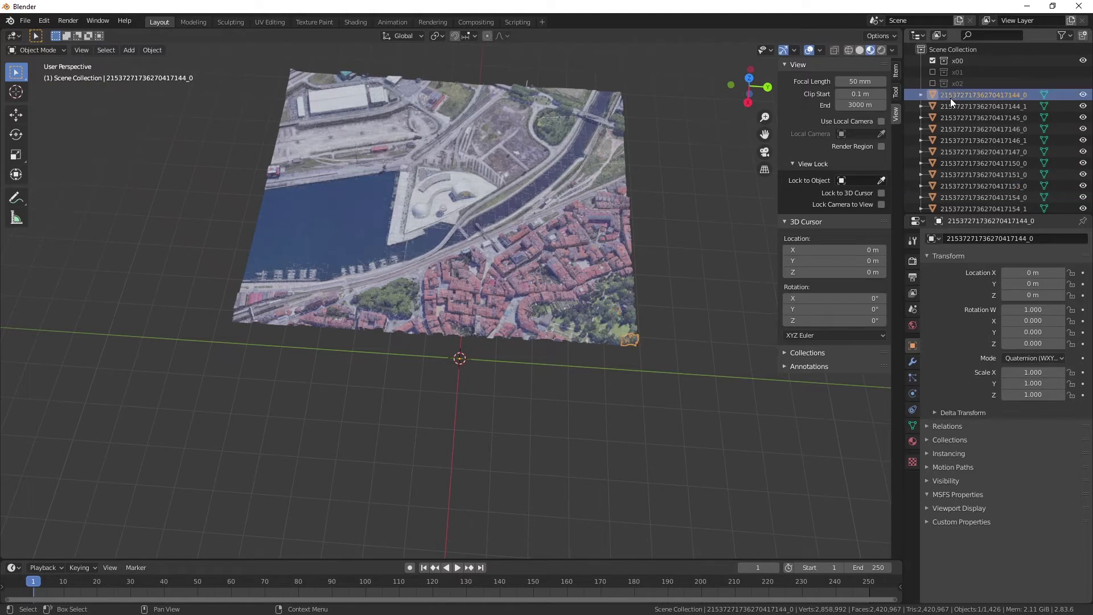
key(a)
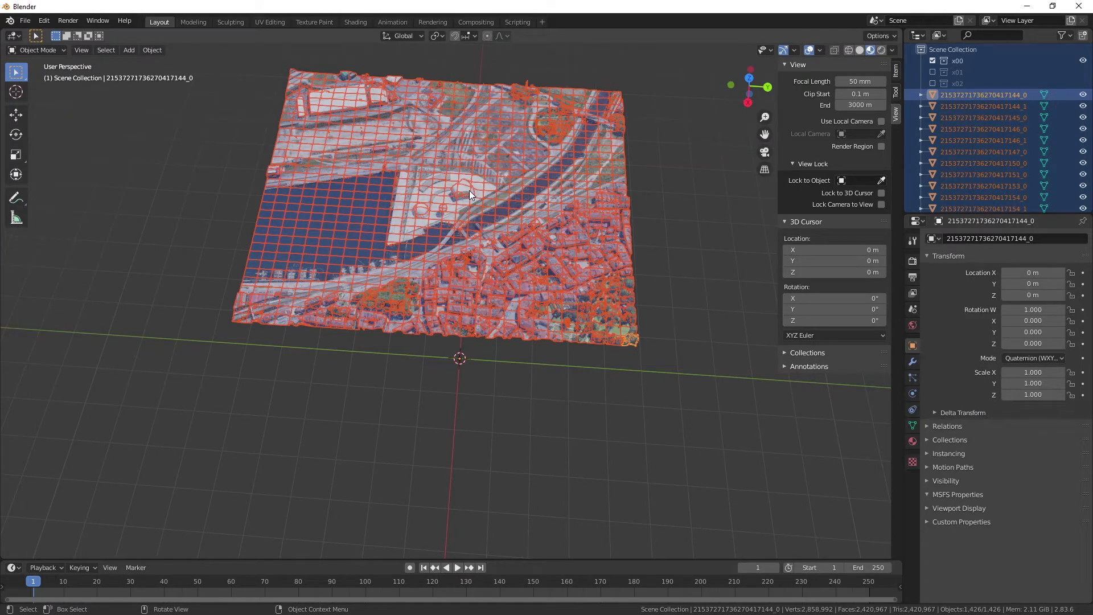
key(ctrl)
right_click(223, 234)
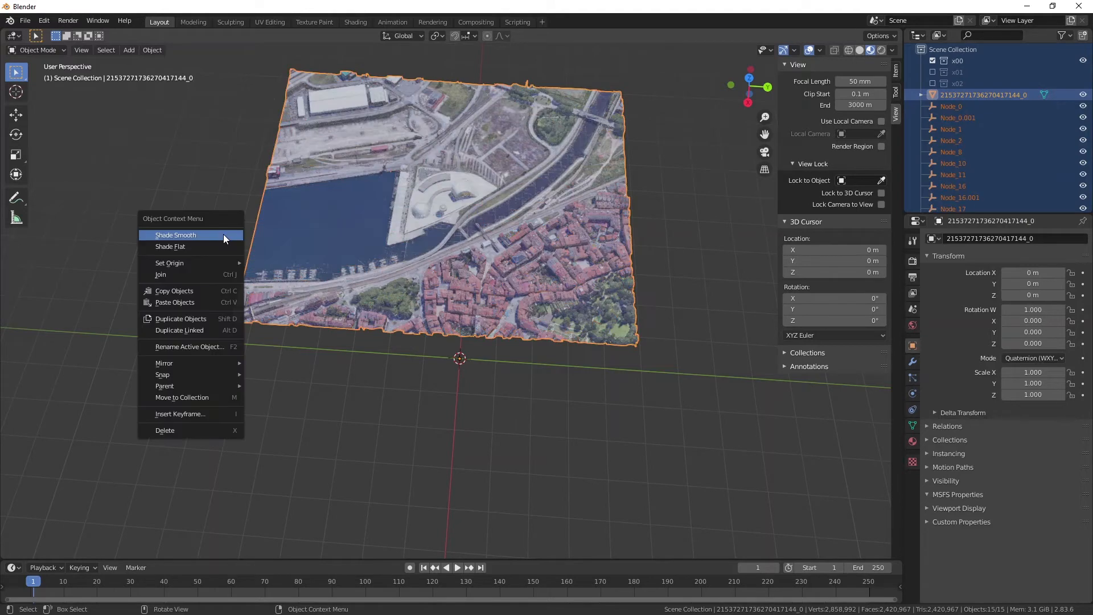
click(223, 234)
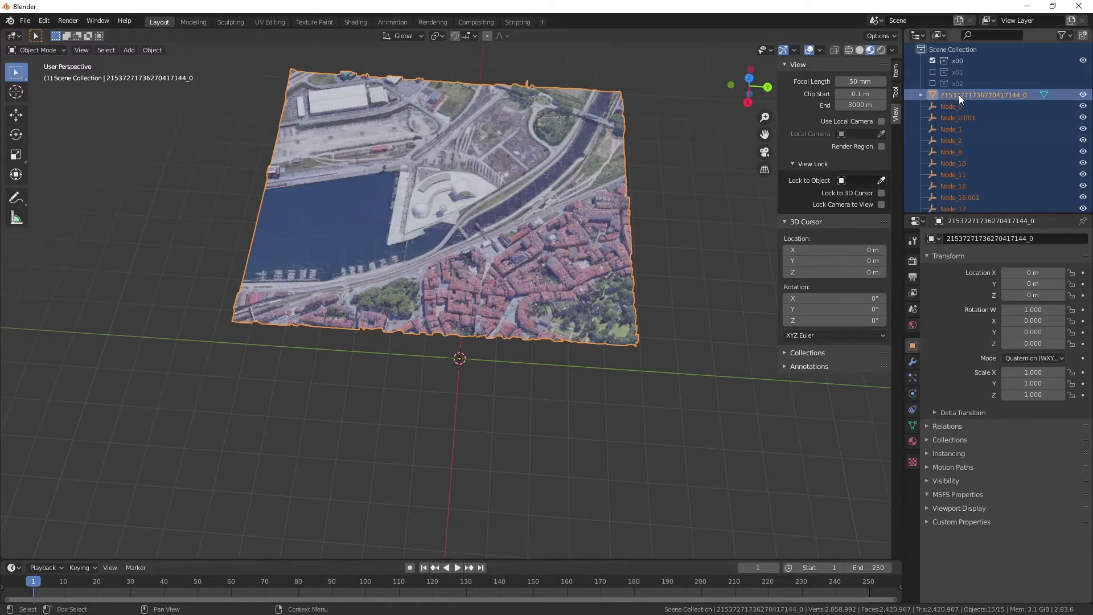
Delete all the leftover Node empties, from Node_0 through Node_26, keeping only the joined mesh.
click(922, 94)
click(921, 94)
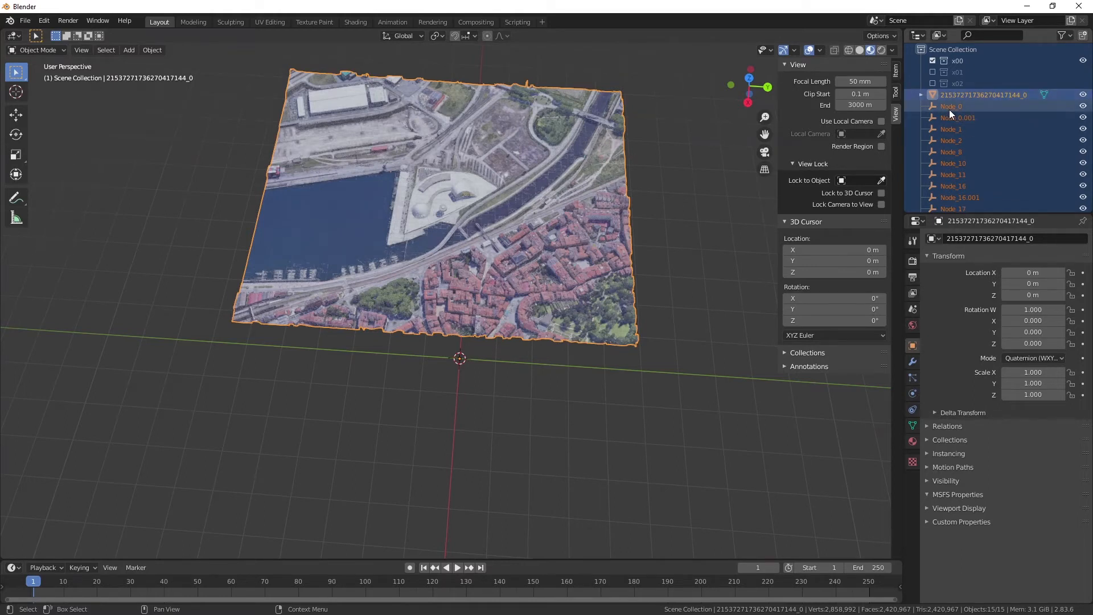
scroll(949, 110, down, 4)
click(962, 202)
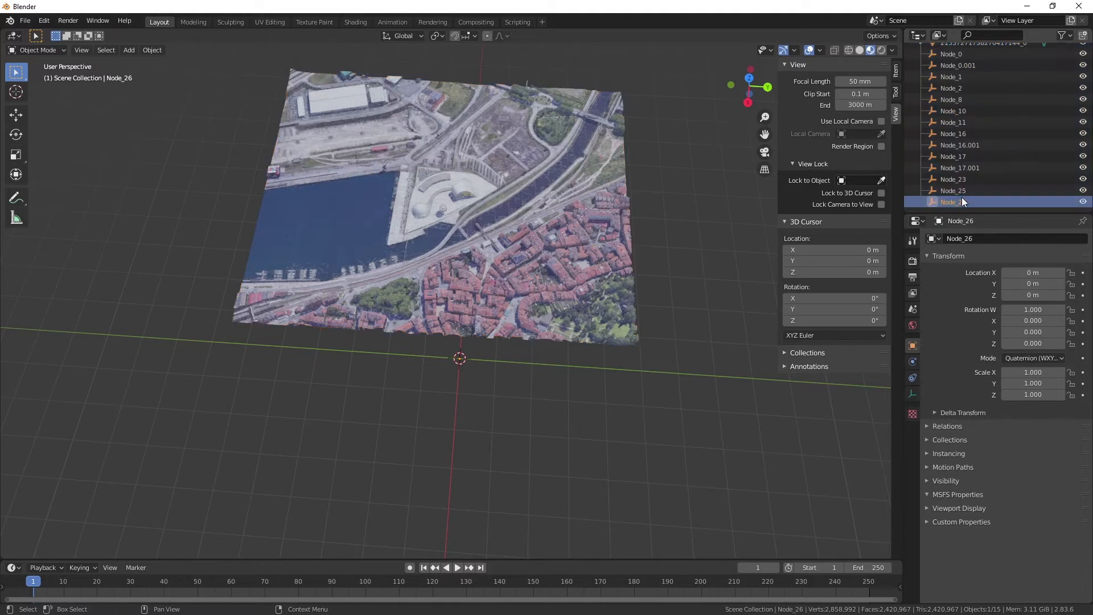
scroll(953, 85, up, 4)
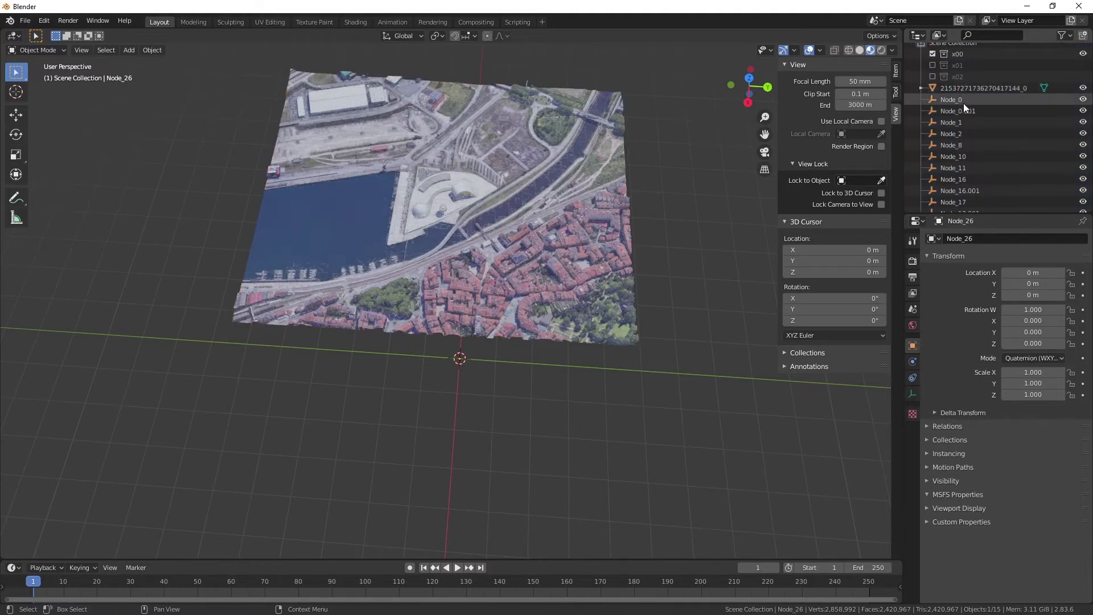
shift+click(963, 104)
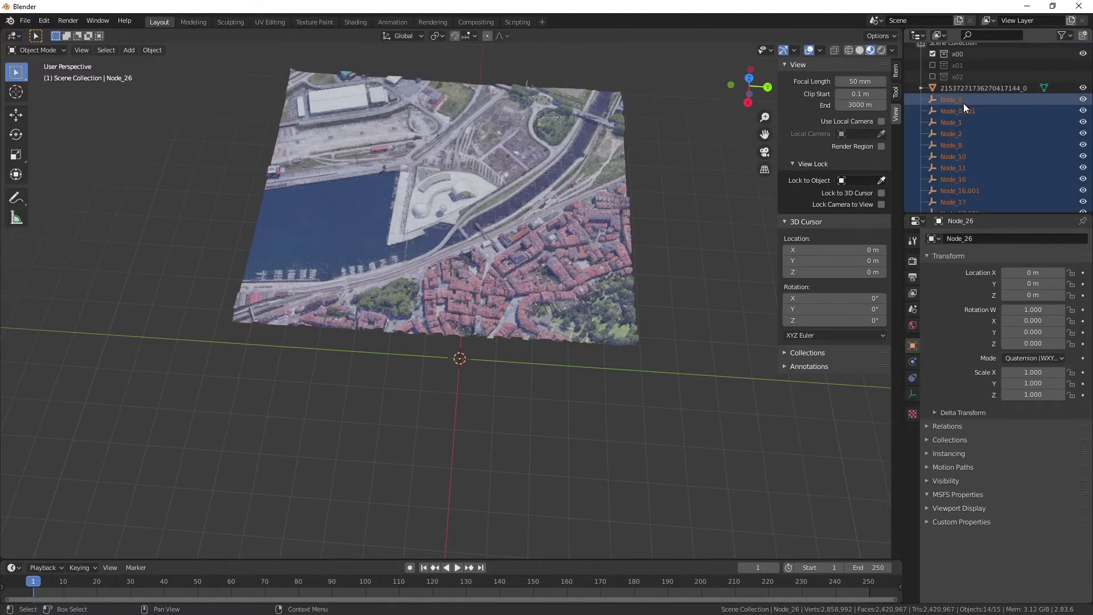
right_click(963, 103)
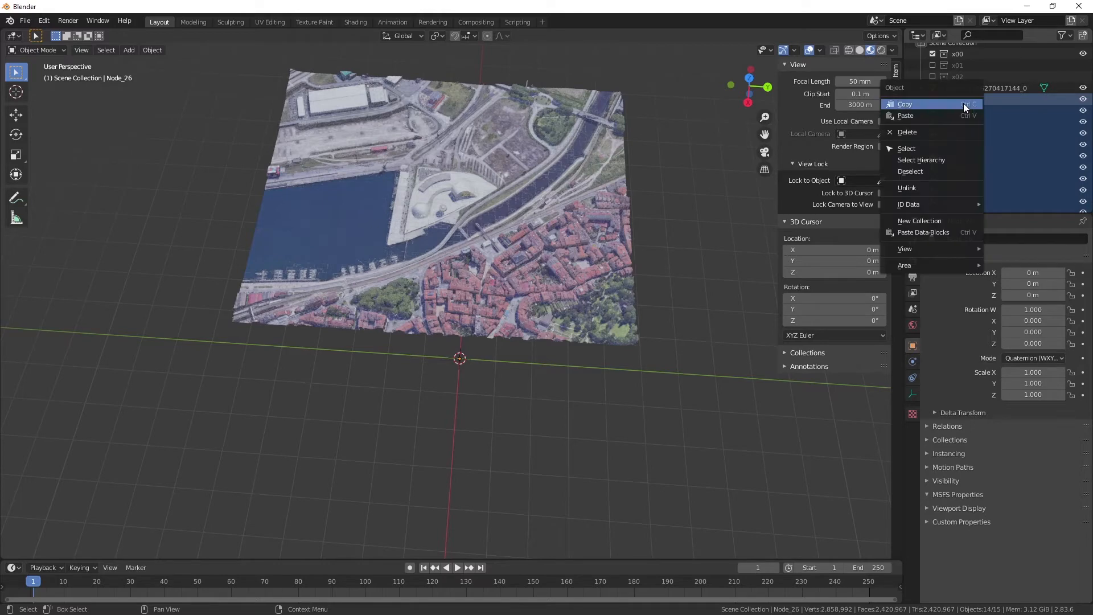
click(934, 131)
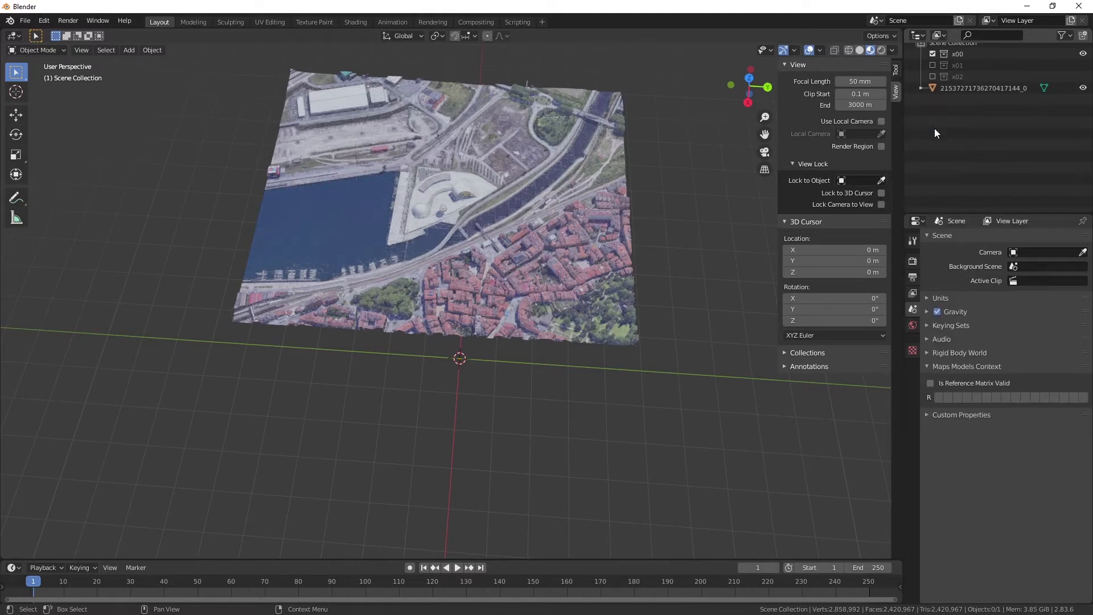
Rename the joined mesh Niemeyer LOD00.
click(951, 95)
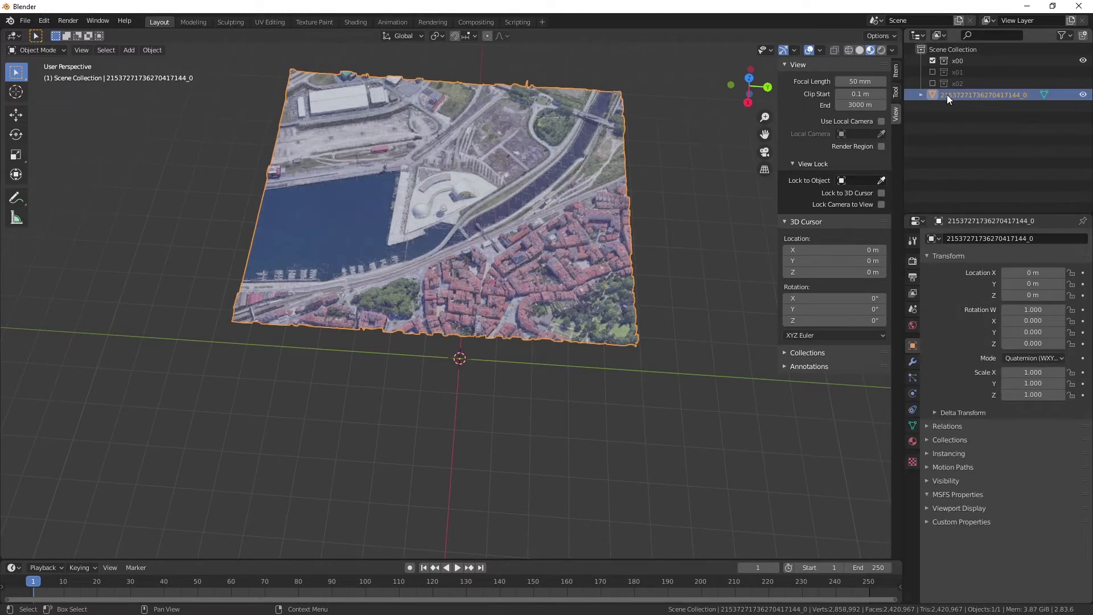
double_click(948, 95)
text(Niemeyer)
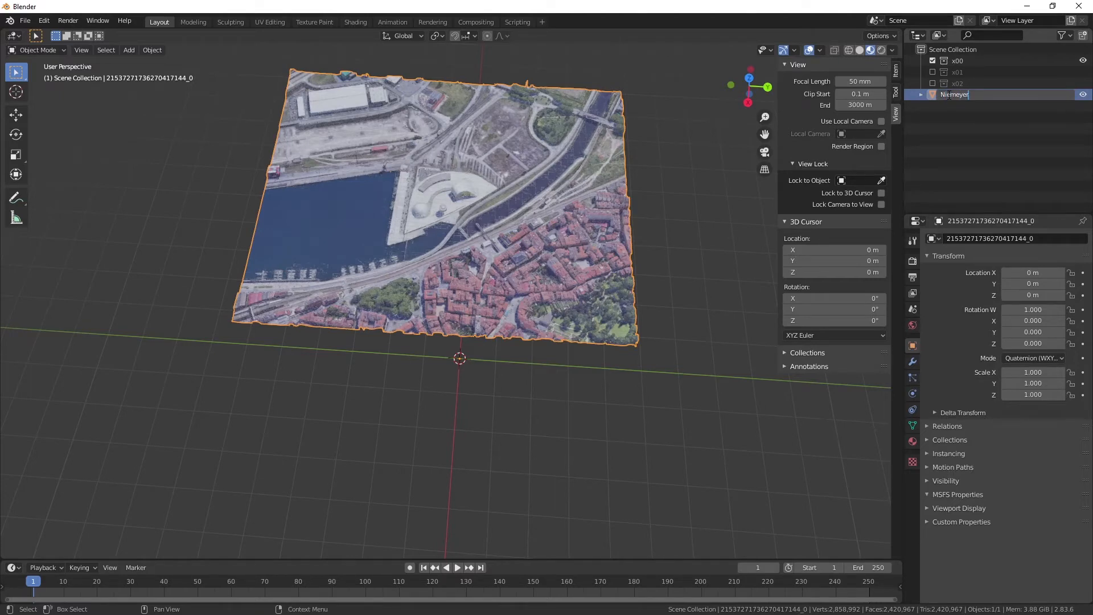
text( LOD00)
key(Return)
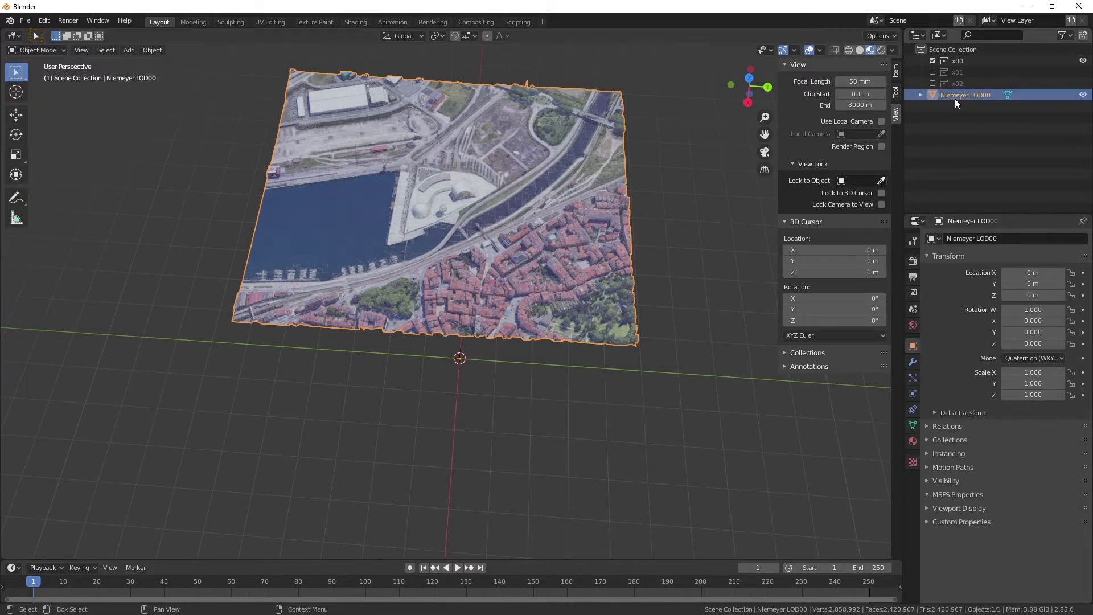
Move Niemeyer LOD00 into the x00 collection, and exclude x00 from the view layer while enabling x01.
drag(955, 98, 961, 65)
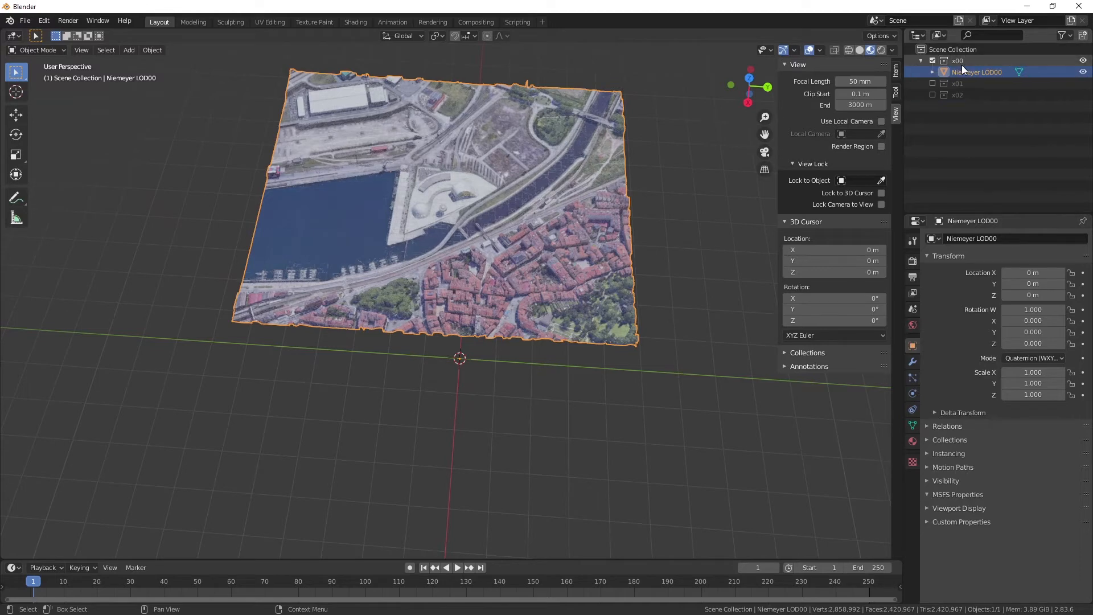
click(932, 60)
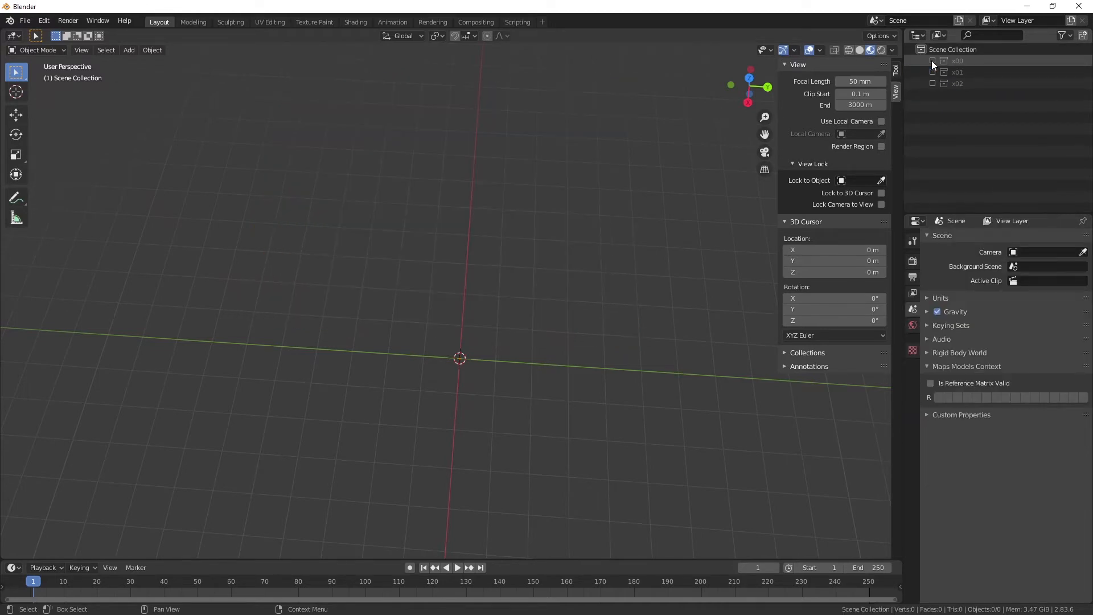
click(931, 71)
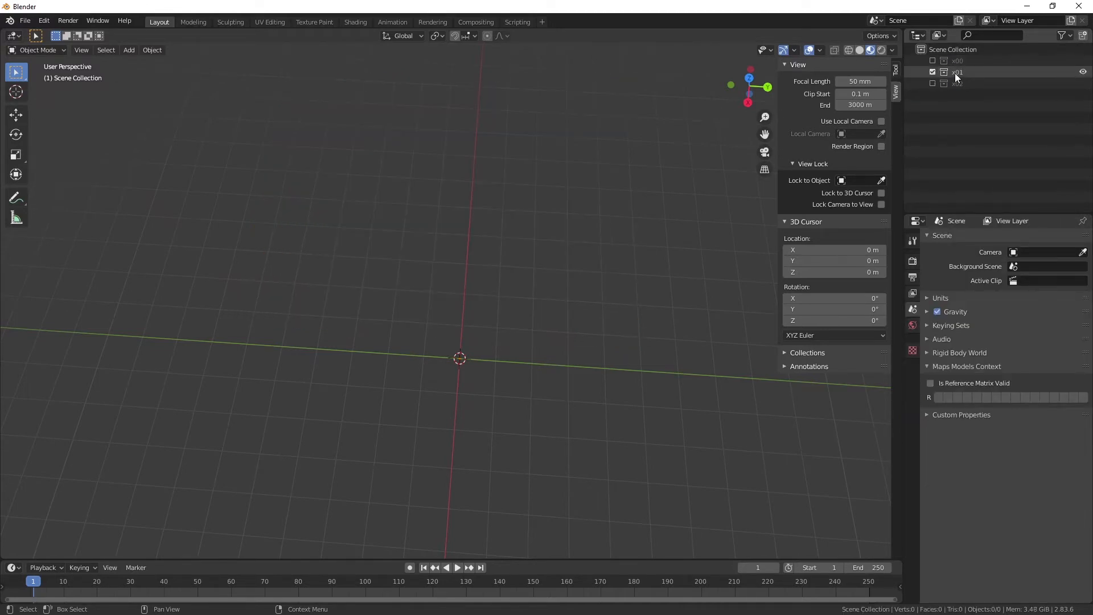
Start a glTF 2.0 import from the Niemeyer modelLib folder and filter the file list by lod01.
click(29, 21)
mouse_move(50, 176)
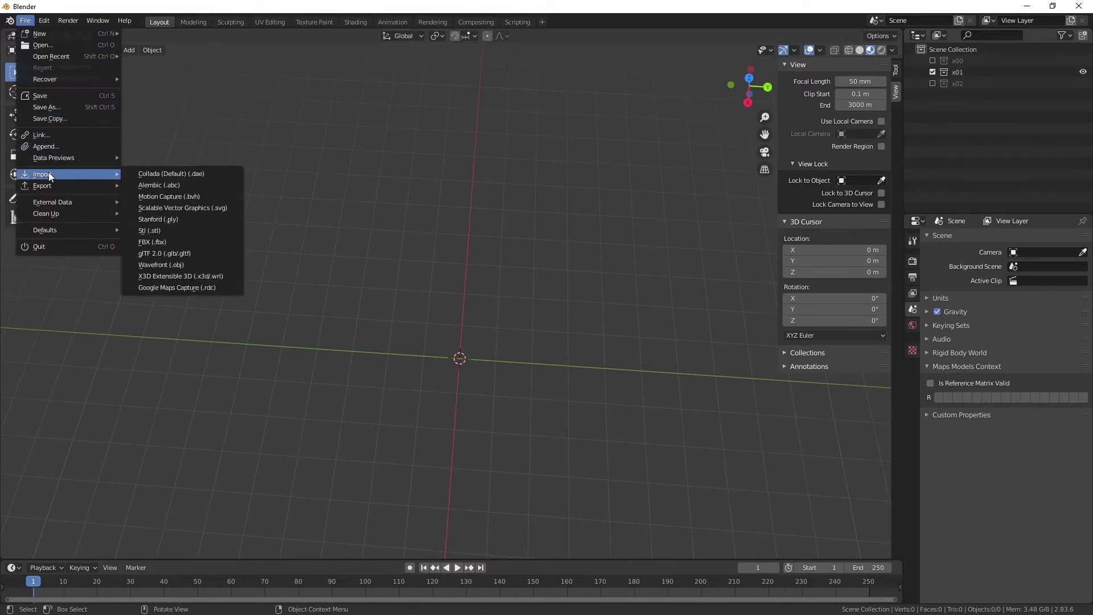
click(173, 253)
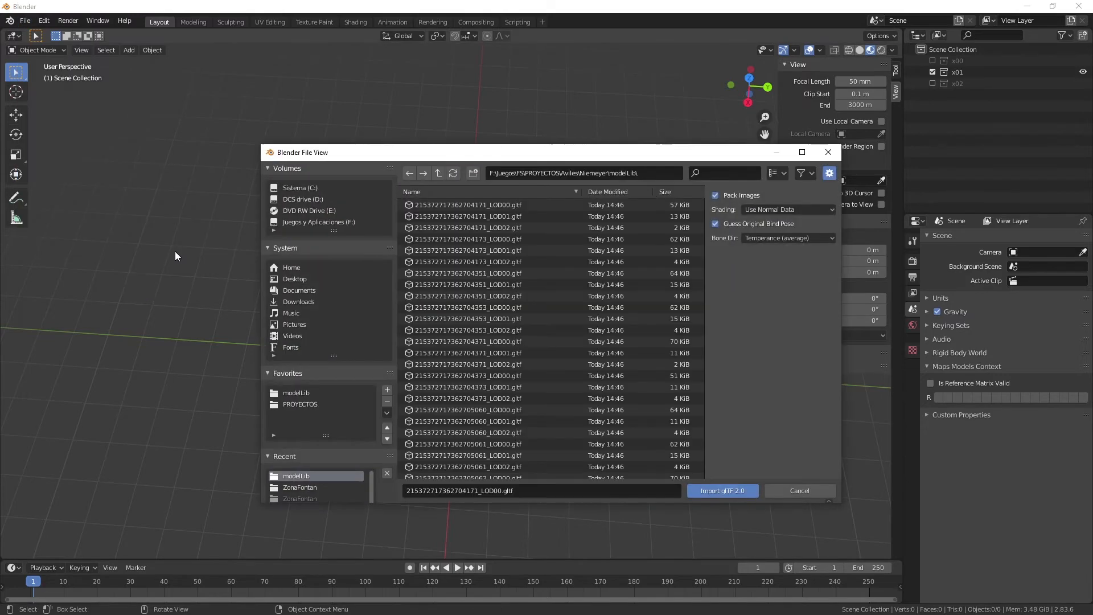
click(721, 171)
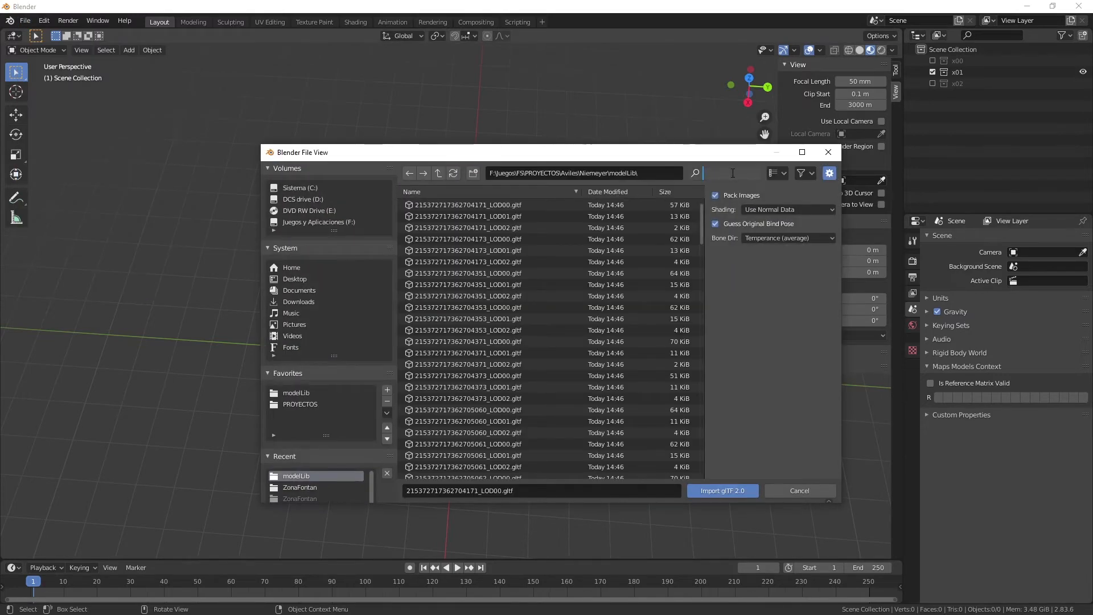
text(lod01)
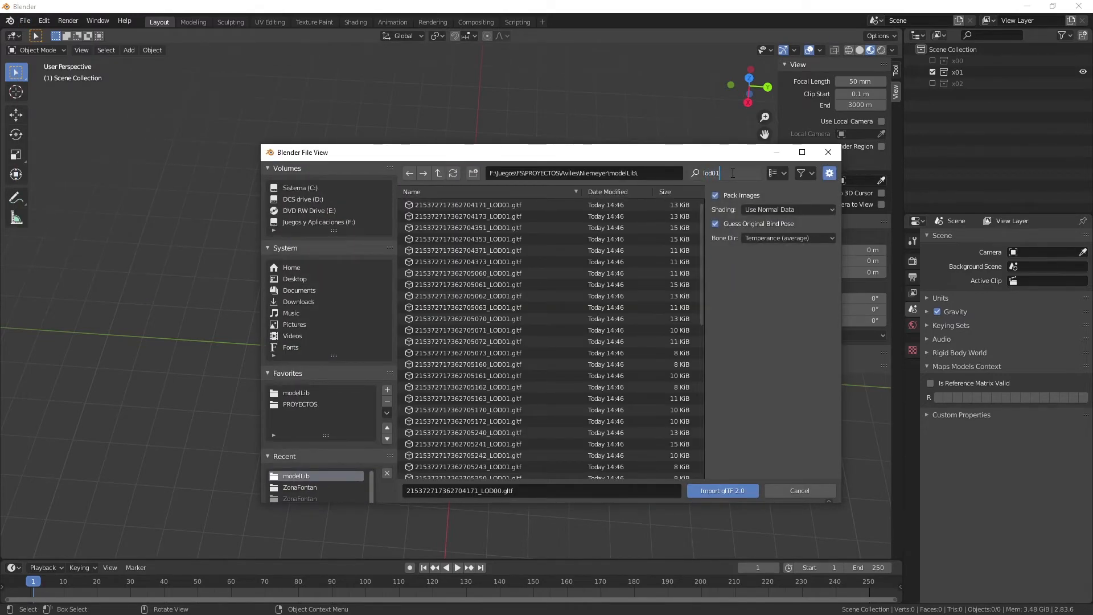
click(497, 210)
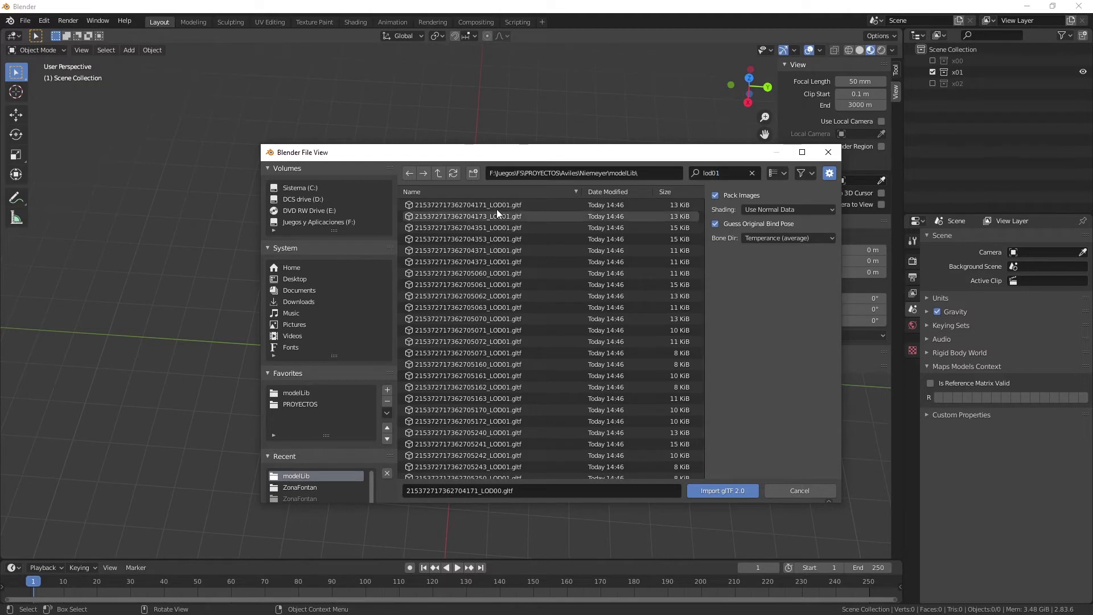
click(493, 205)
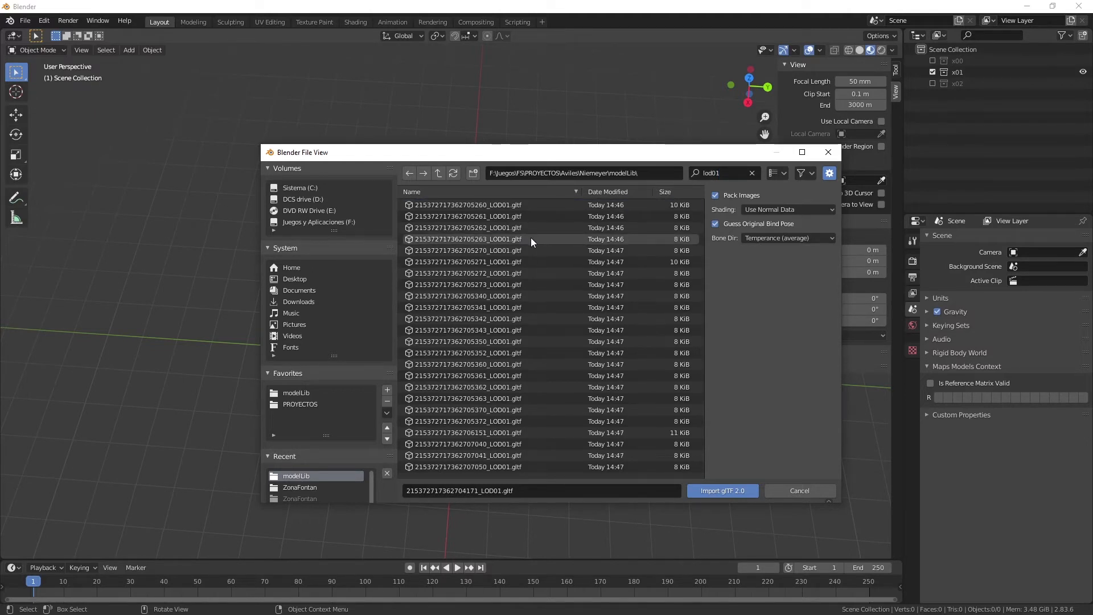
scroll(531, 237, down, 10)
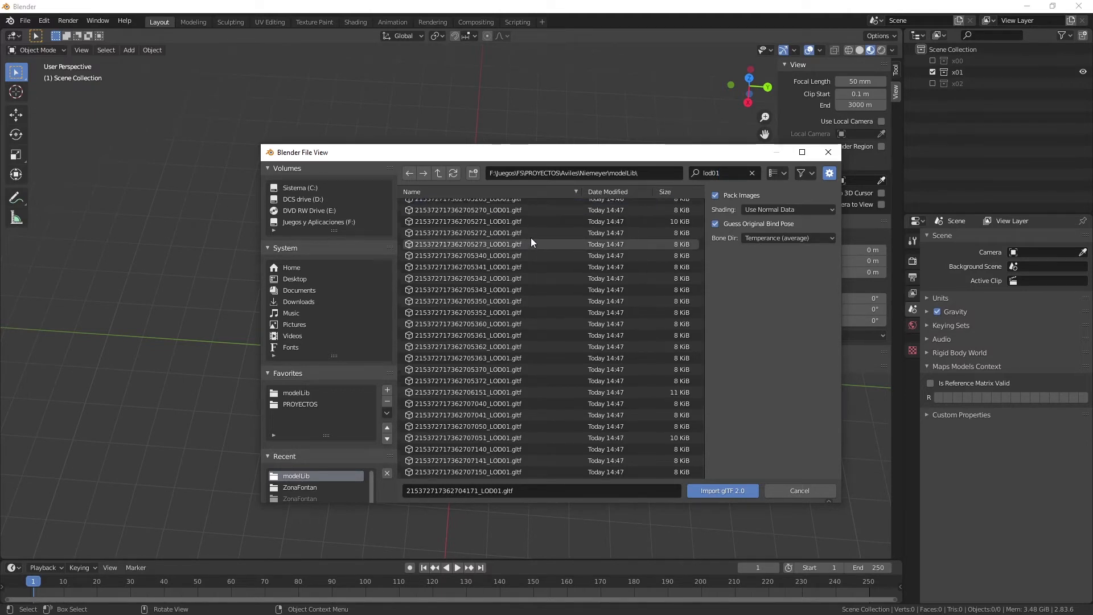
shift+click(506, 472)
click(716, 491)
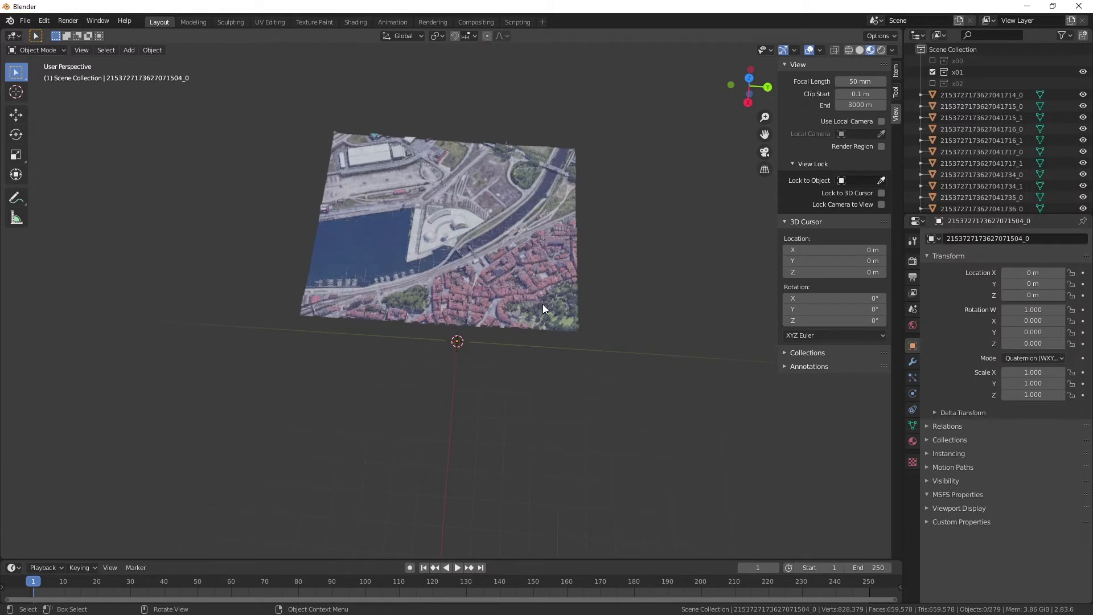
Exclude the x01 collection from the view layer, leaving x00 excluded as well.
click(932, 72)
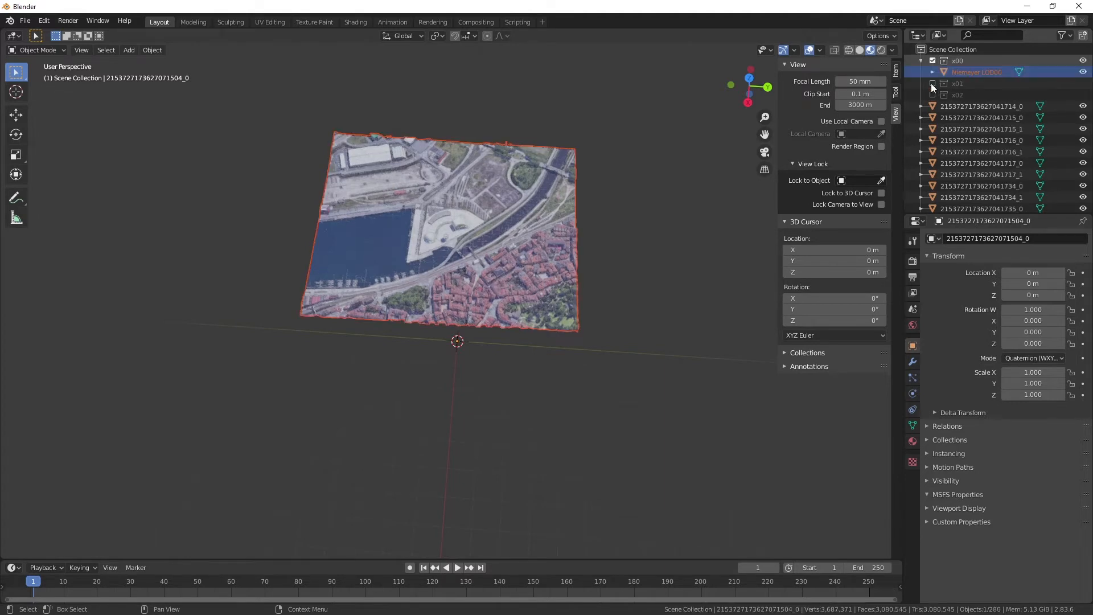
click(933, 61)
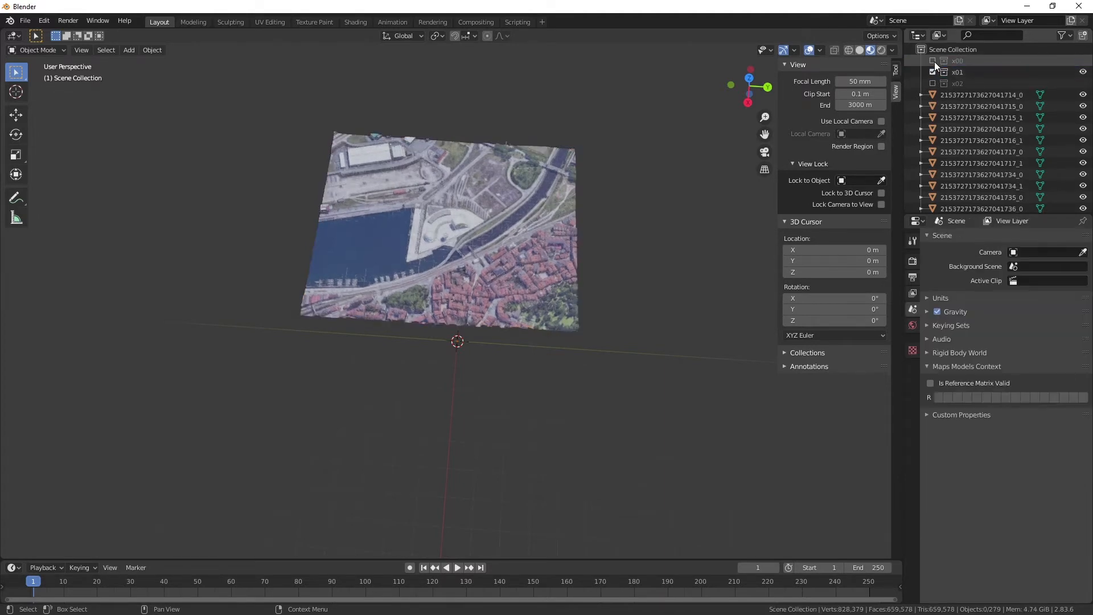
click(933, 72)
click(932, 72)
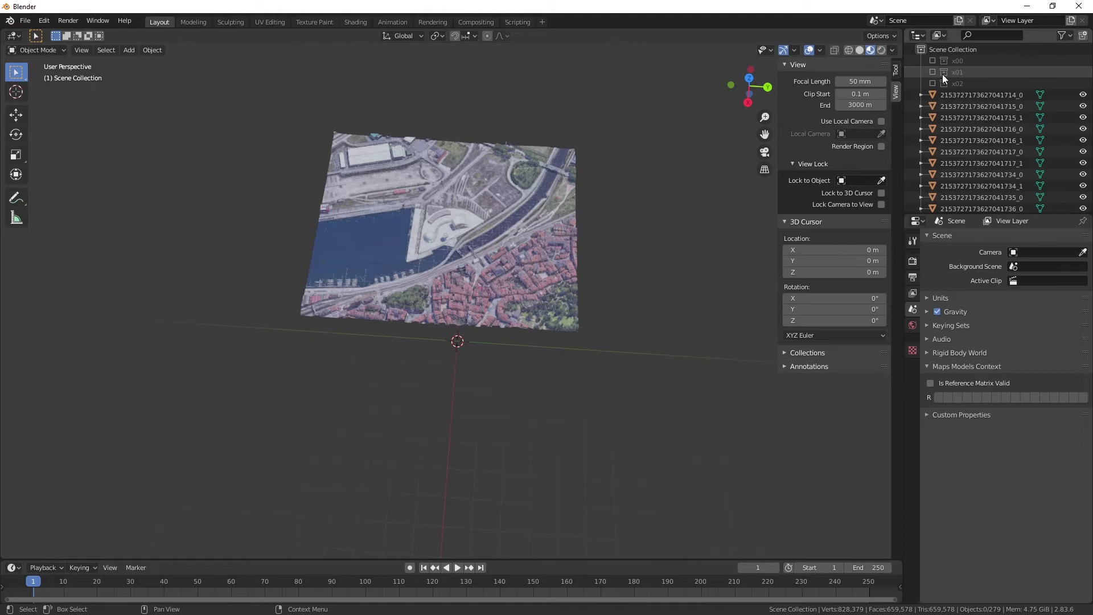
Make the first LOD01 tile mesh the active object, select all the imported objects and join them into it.
click(965, 95)
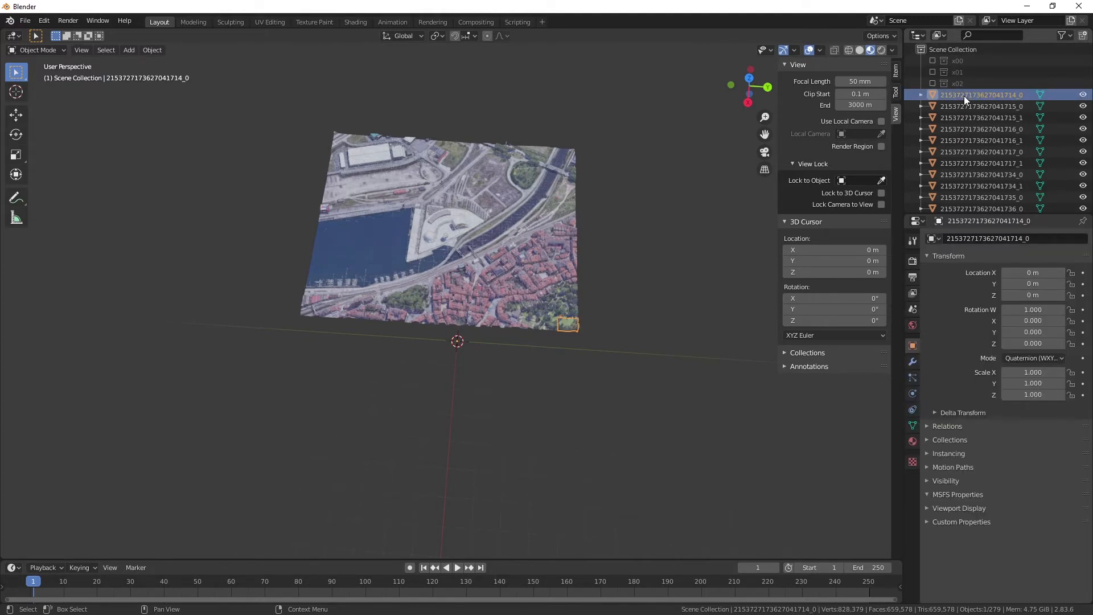
key(a)
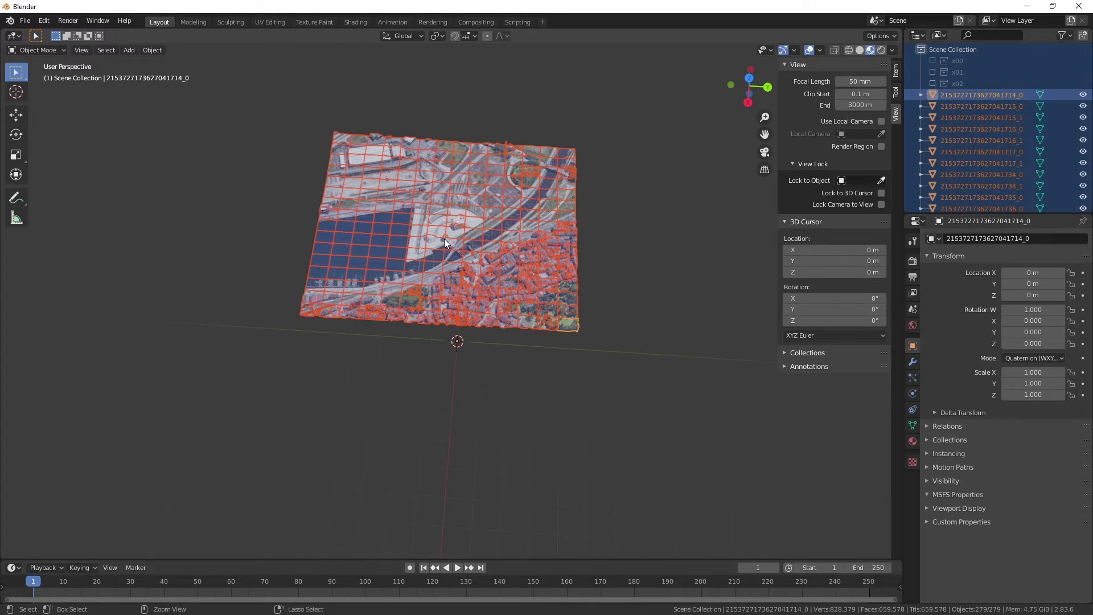
key(ctrl+j)
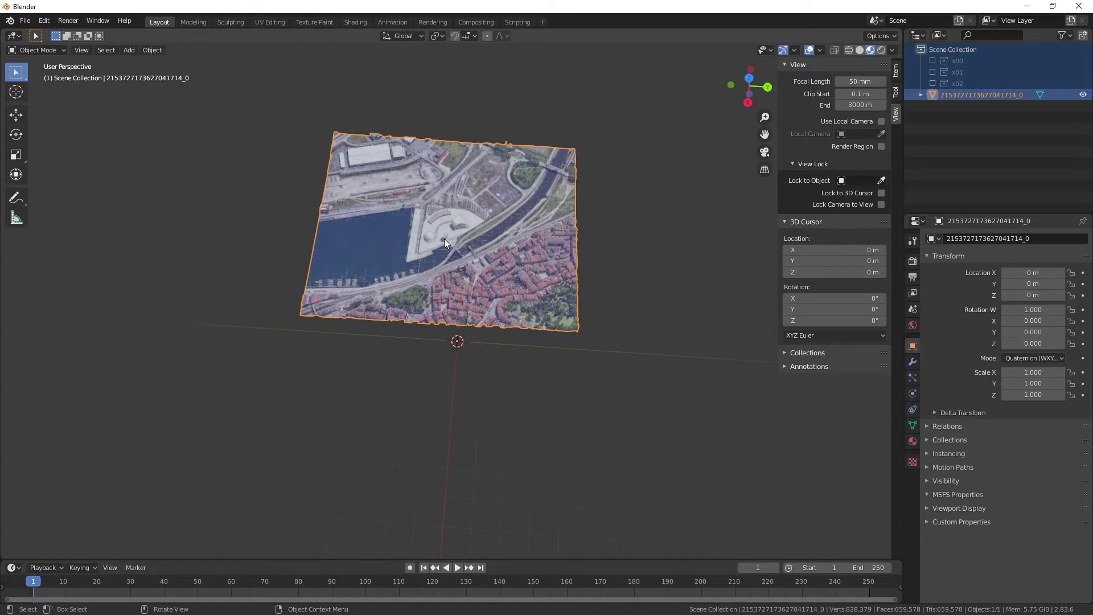
Rename the joined mesh Niemeyer LOD01 and move it into the excluded x01 collection.
click(949, 93)
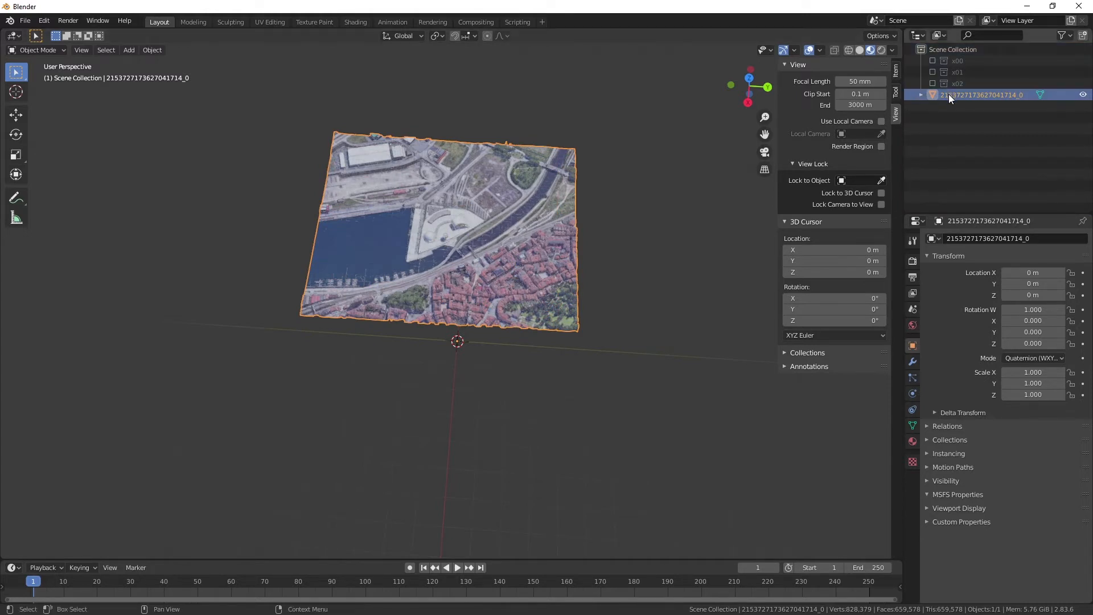
double_click(952, 95)
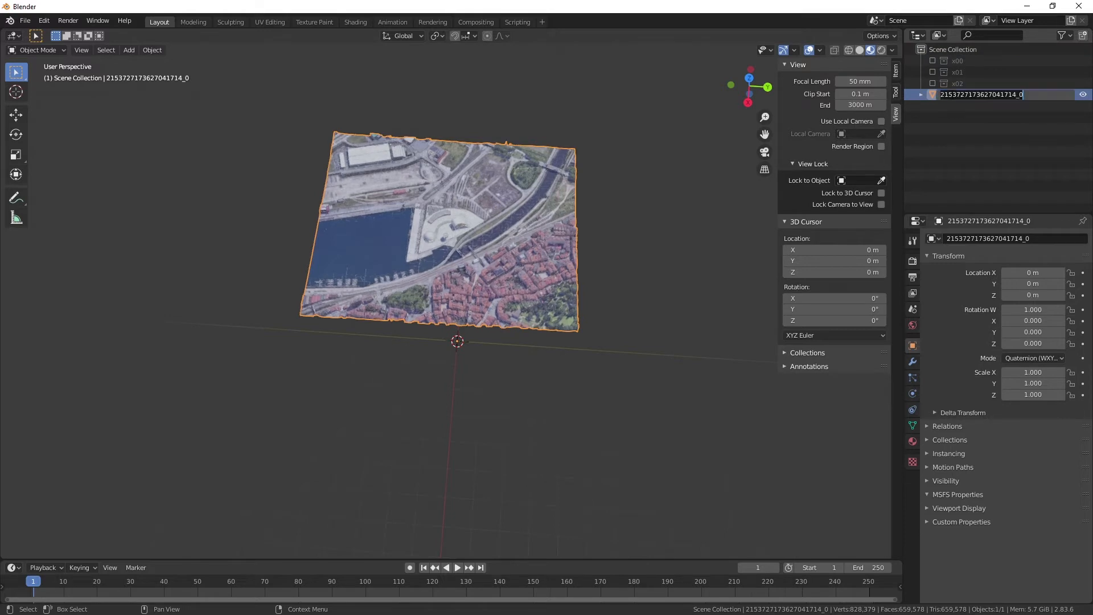
text(Nieme)
text(yer)
text(_)
text(LOD)
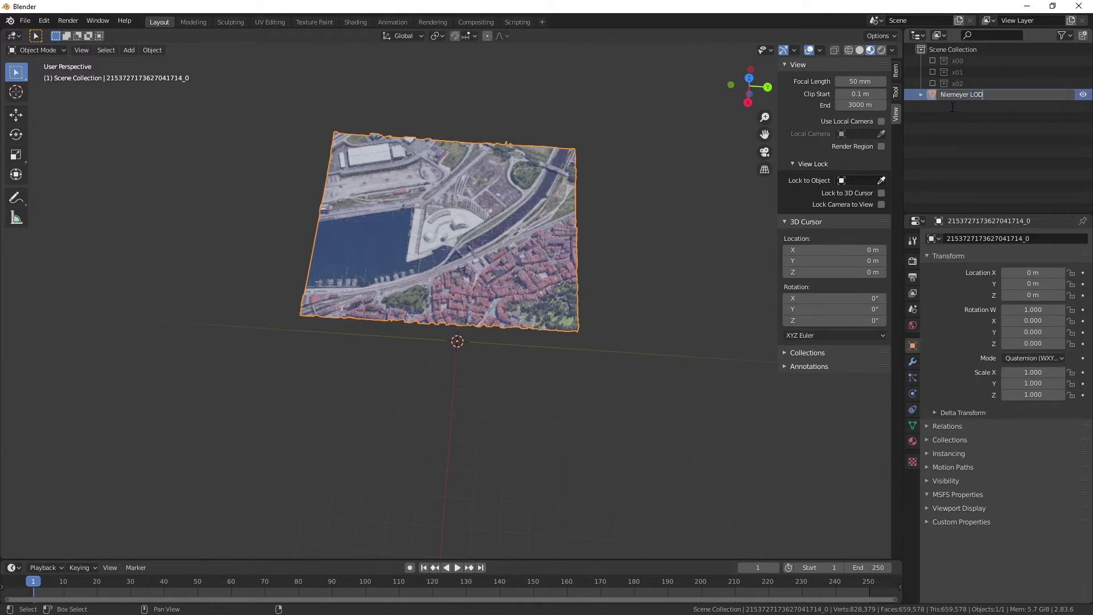
text(01)
key(Return)
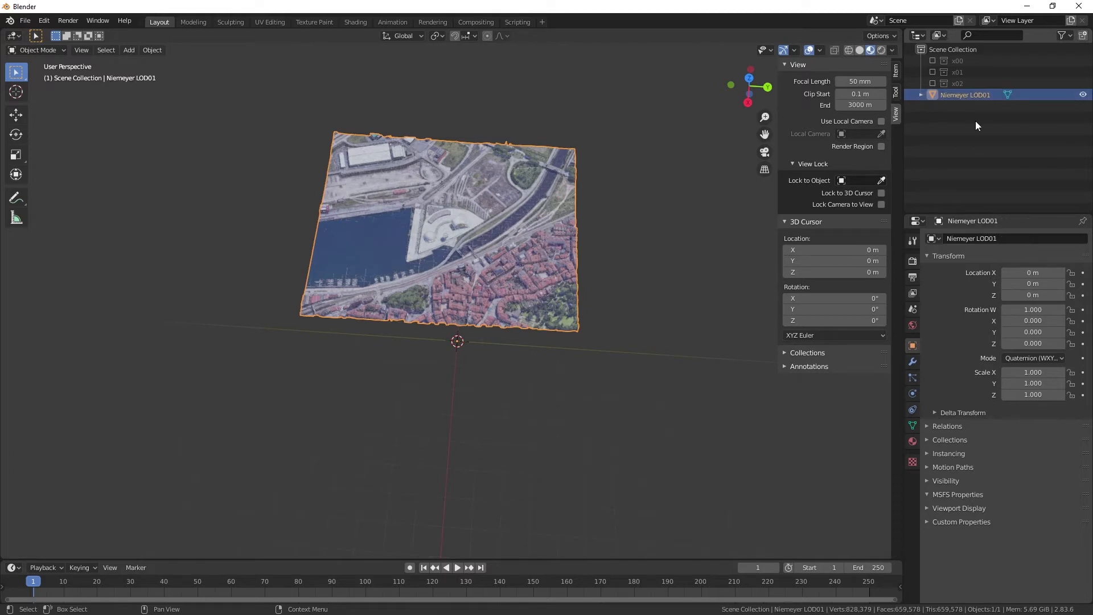
drag(953, 95, 961, 74)
click(932, 72)
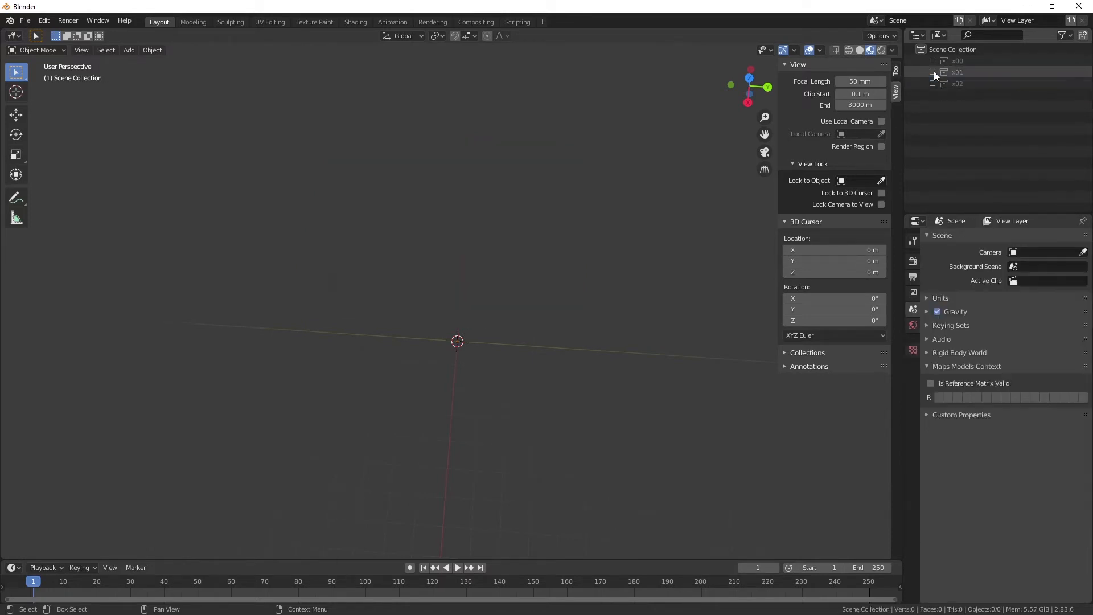
Start another glTF 2.0 import from the modelLib folder and filter the file list by Lod02.
click(27, 22)
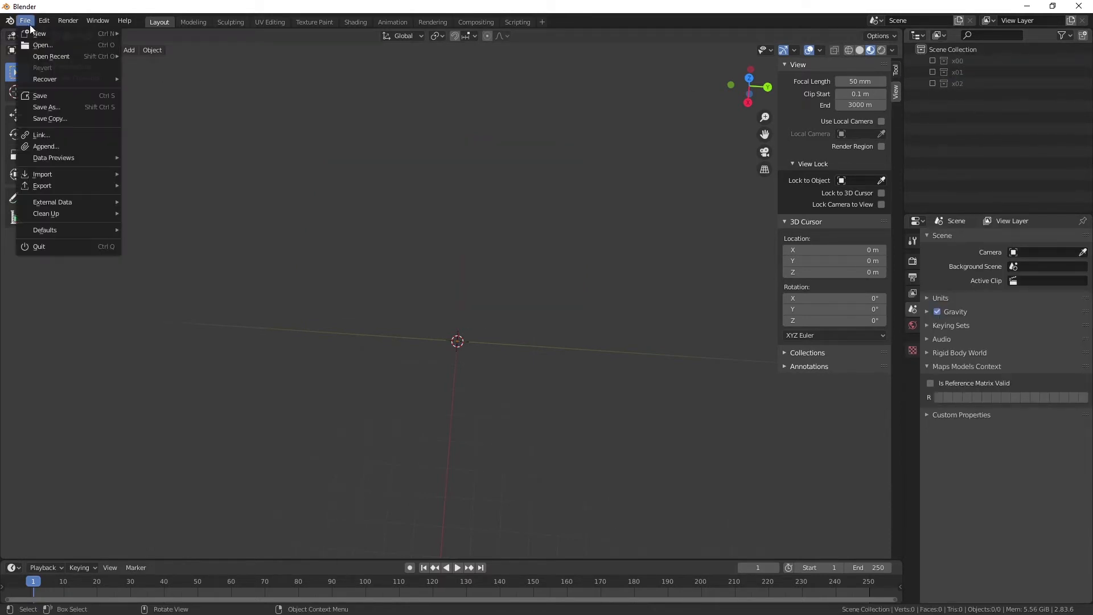
mouse_move(47, 53)
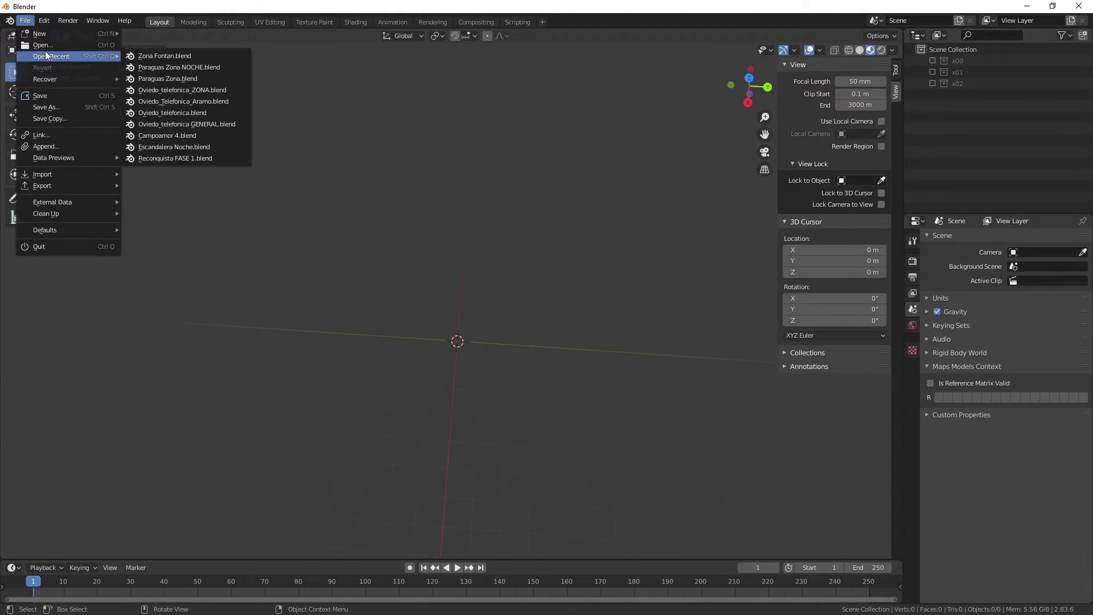
mouse_move(54, 178)
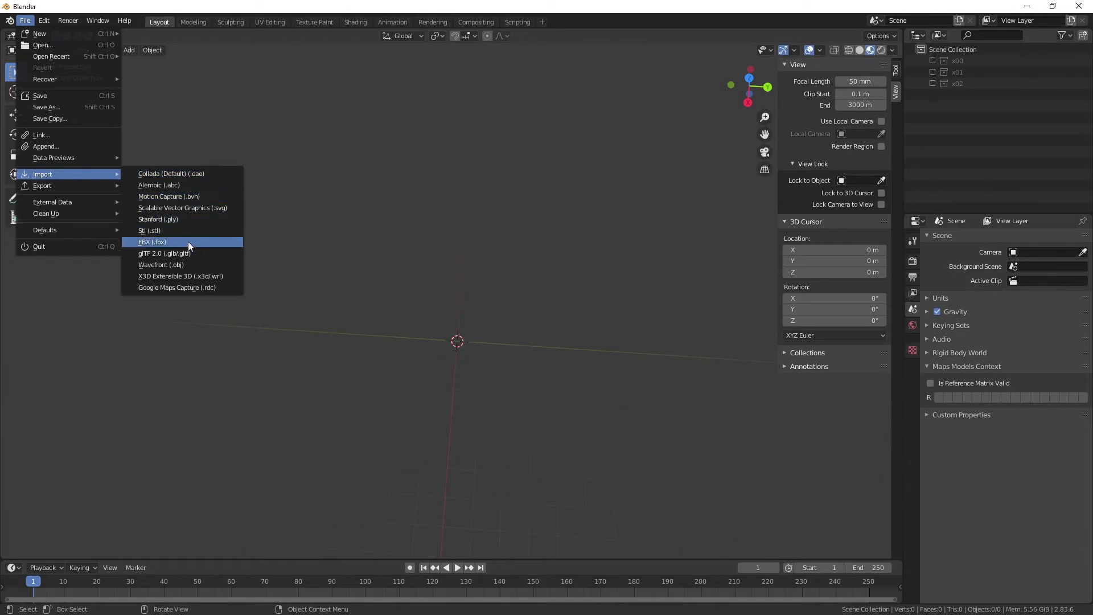
click(159, 254)
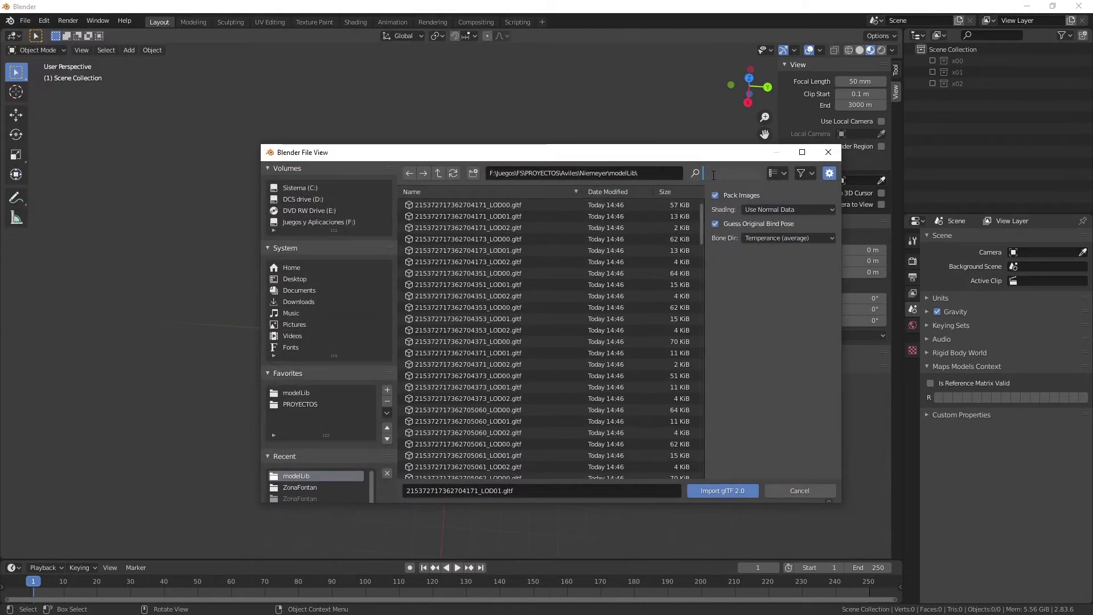
text(Lod)
text(00)
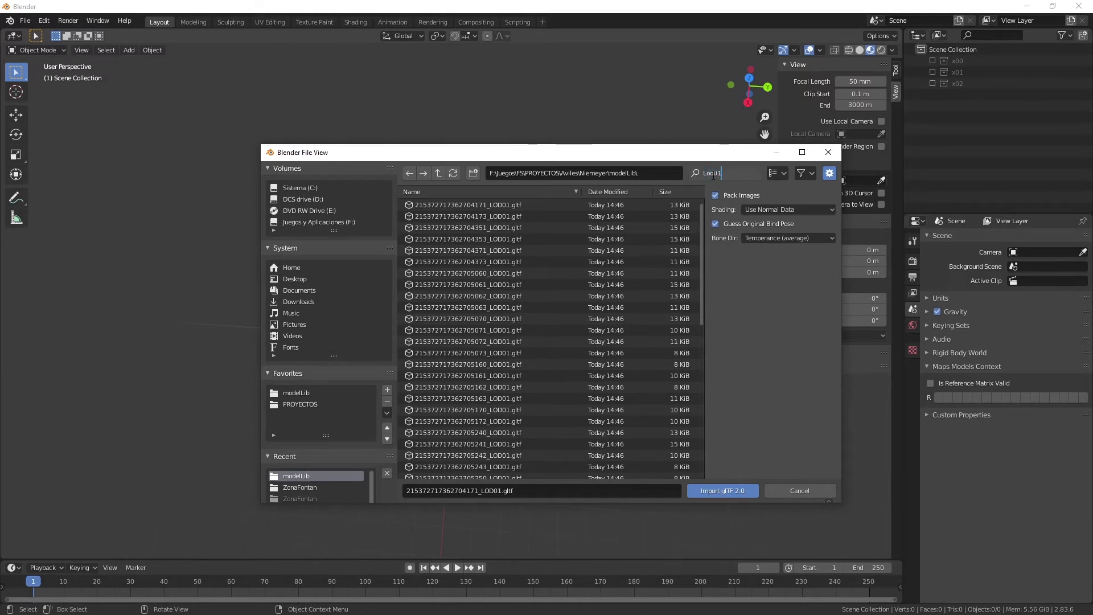
key(BackSpace)
text(2)
Select all the filtered LOD02 glTF files and import them into the scene.
click(490, 206)
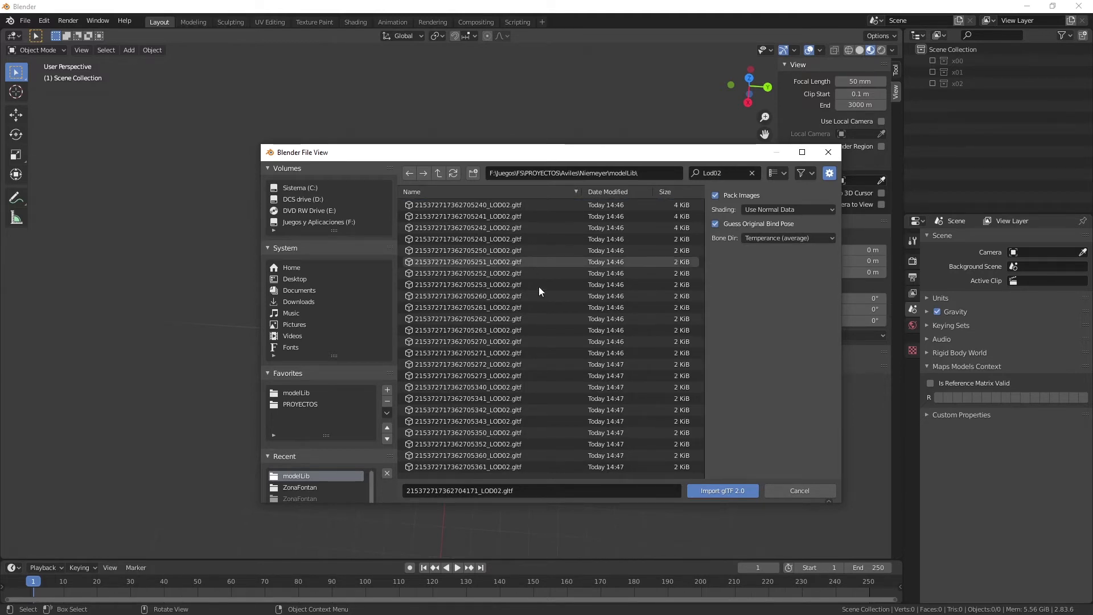
scroll(534, 314, down, 8)
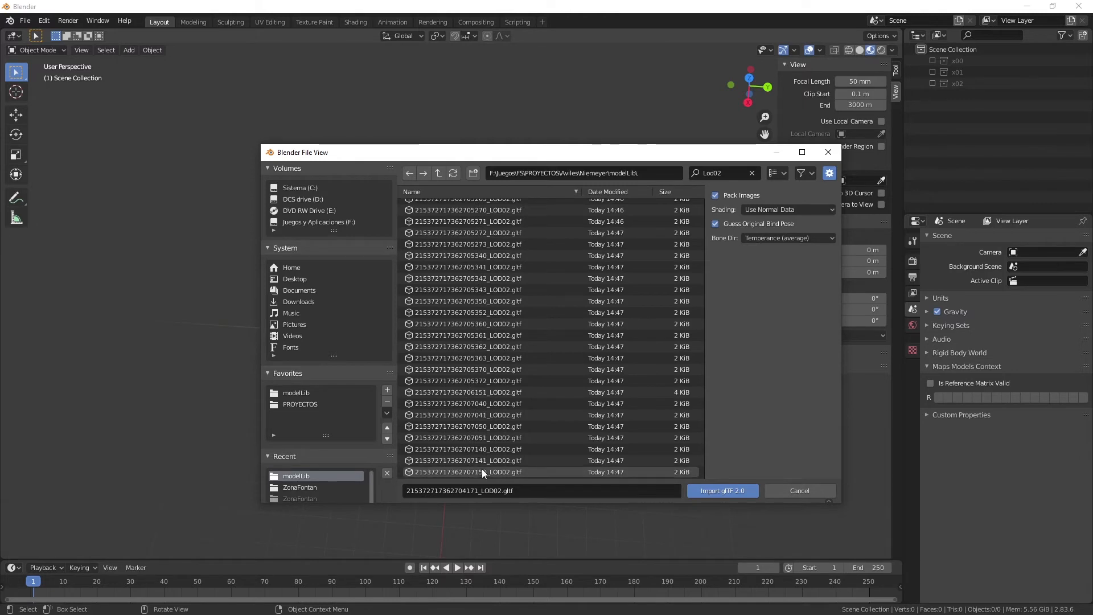
key(a)
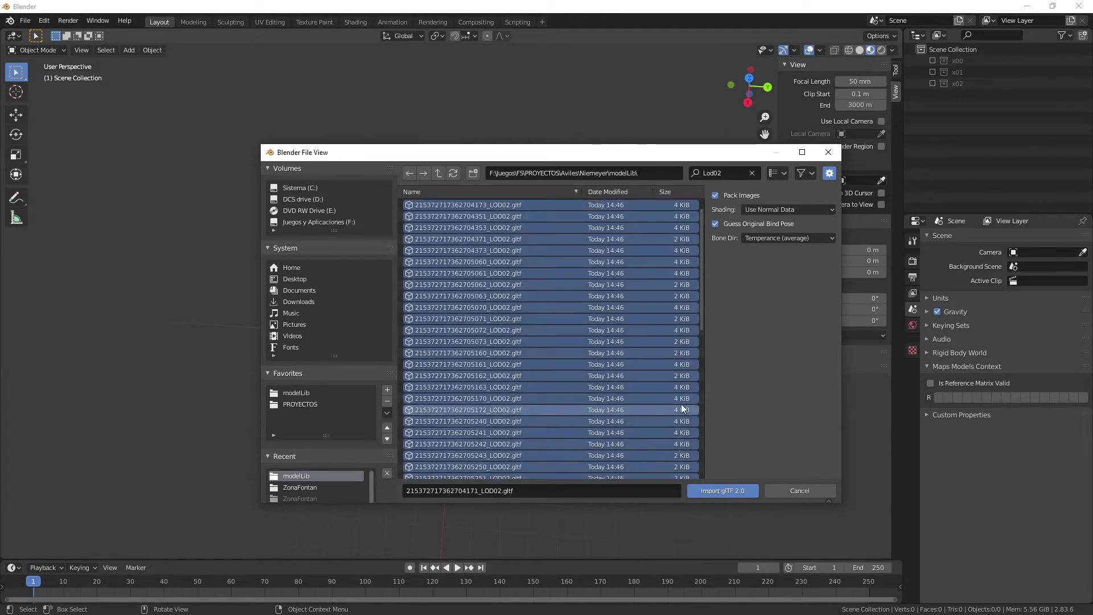
scroll(649, 384, up, 3)
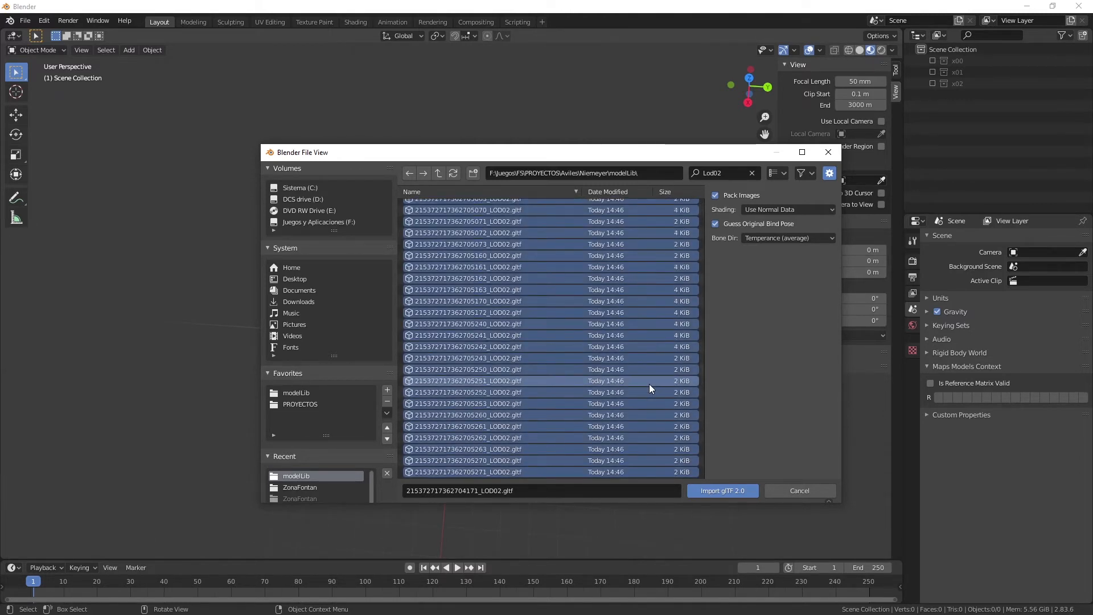
scroll(649, 383, up, 3)
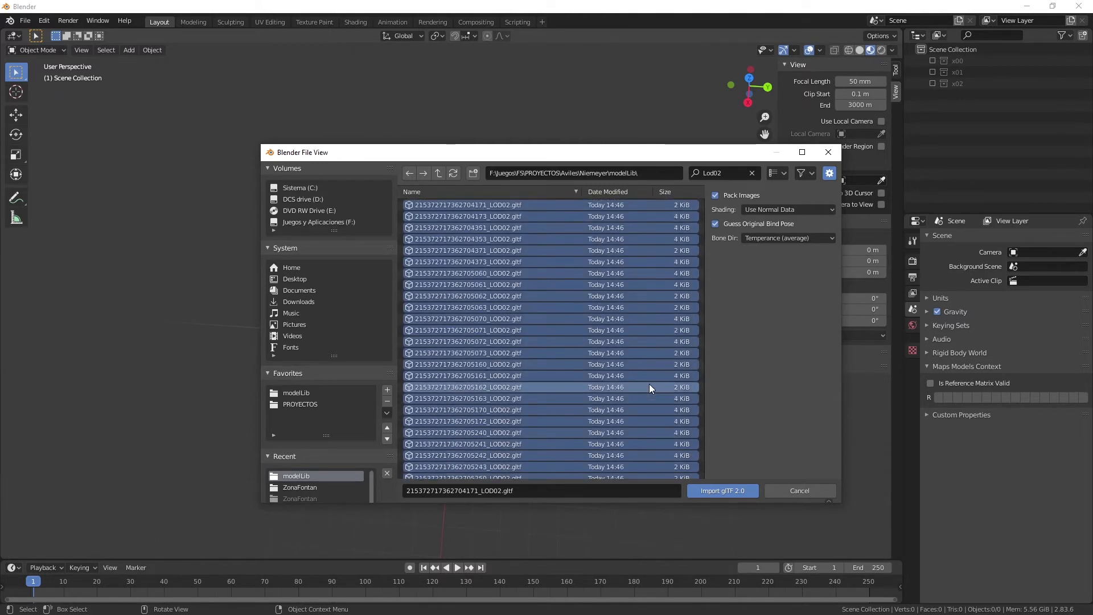
click(734, 491)
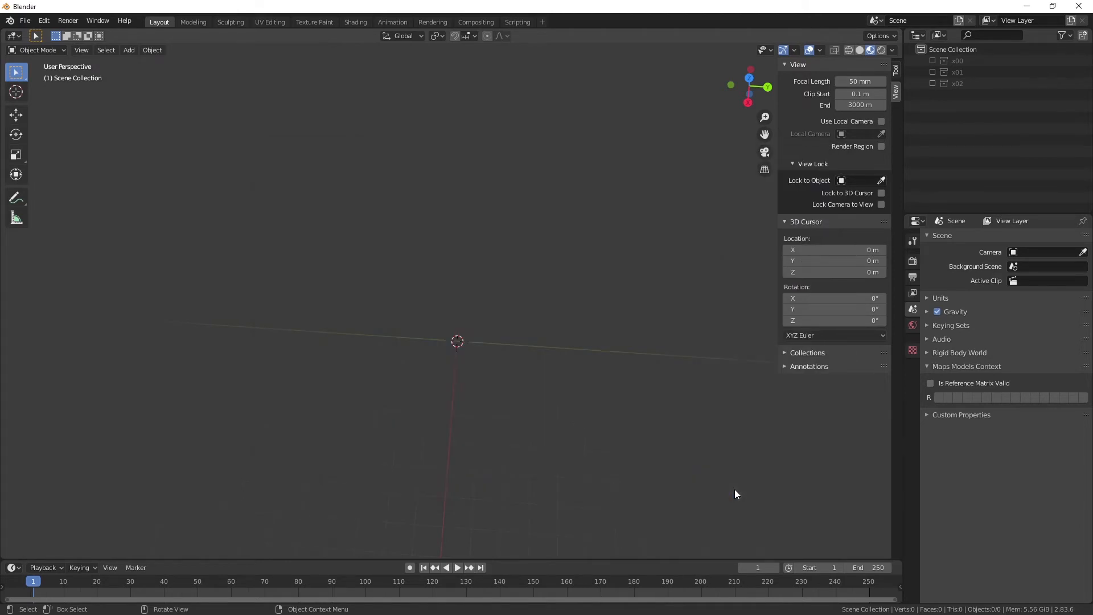
Make the first LOD02 tile mesh the active object, select all the imported tiles and join them into it.
scroll(466, 261, up, 5)
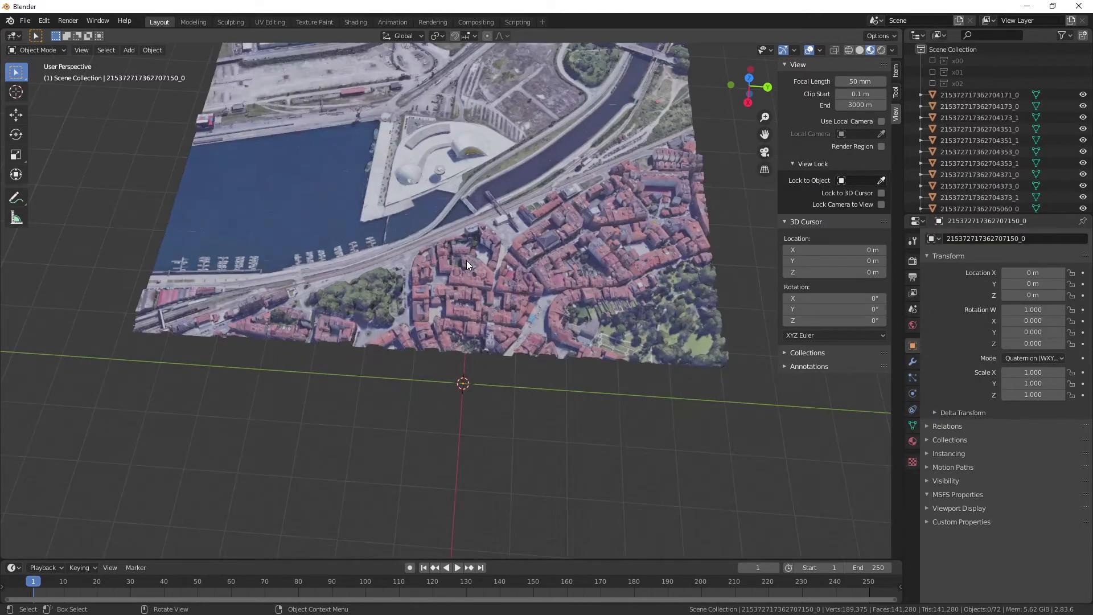
scroll(467, 261, down, 4)
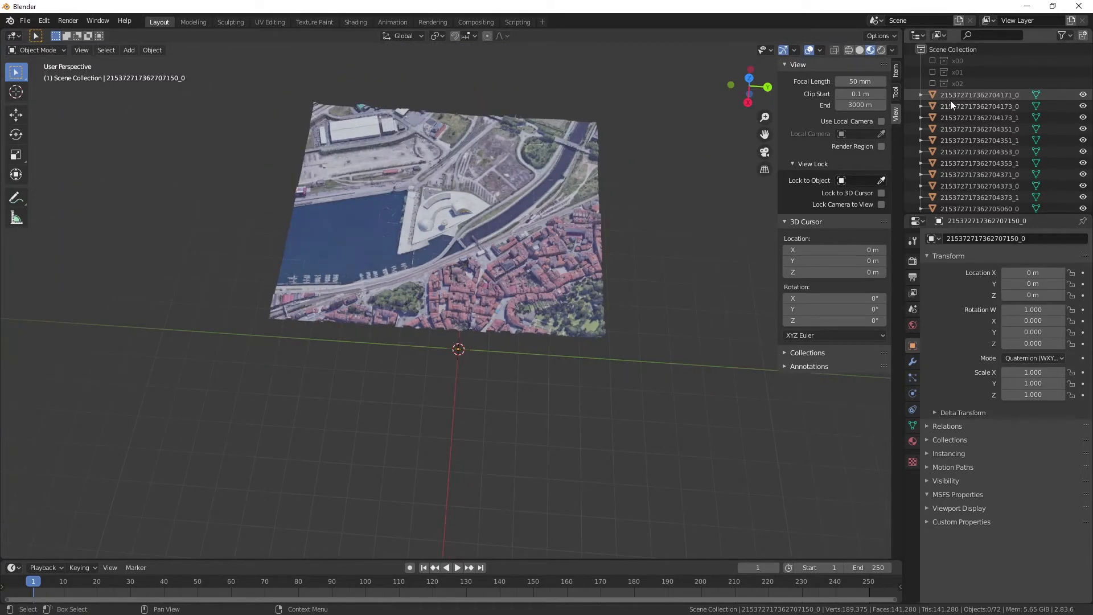
click(951, 98)
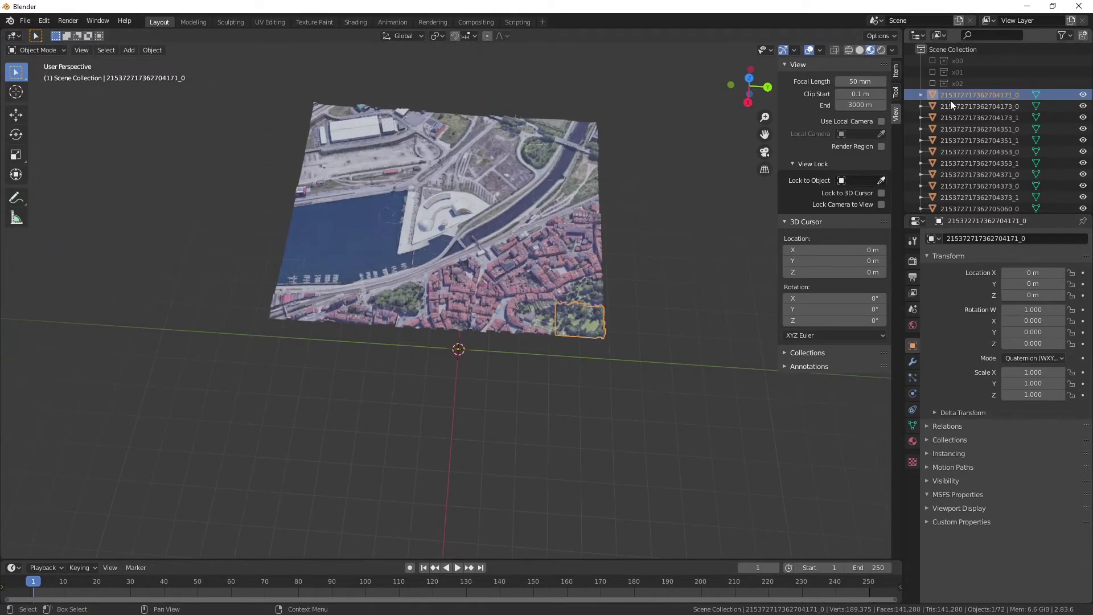
scroll(955, 107, down, 3)
key(a)
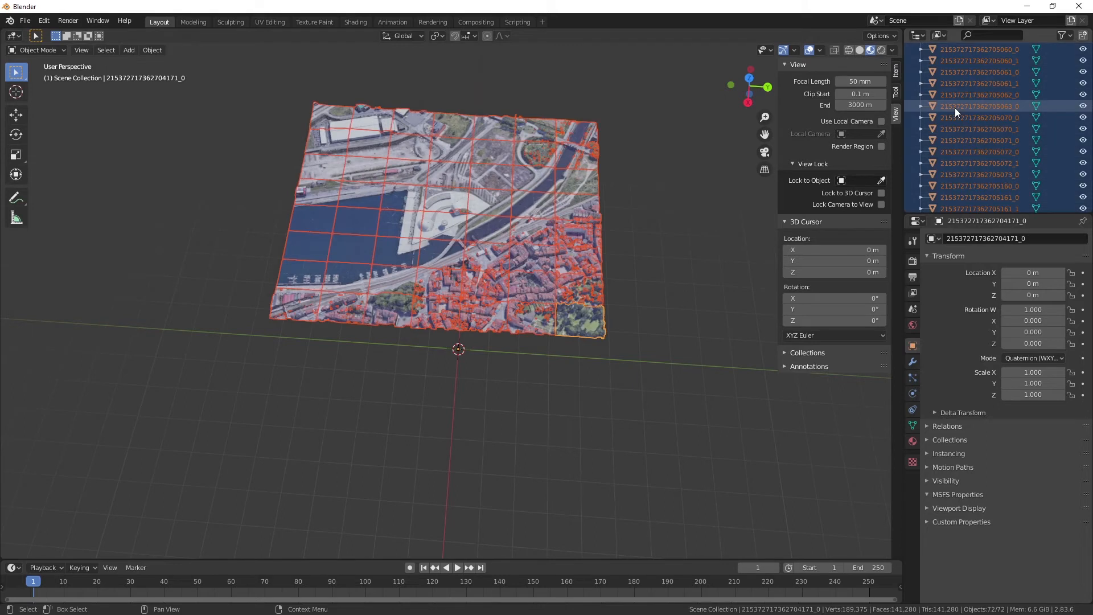
scroll(945, 109, down, 4)
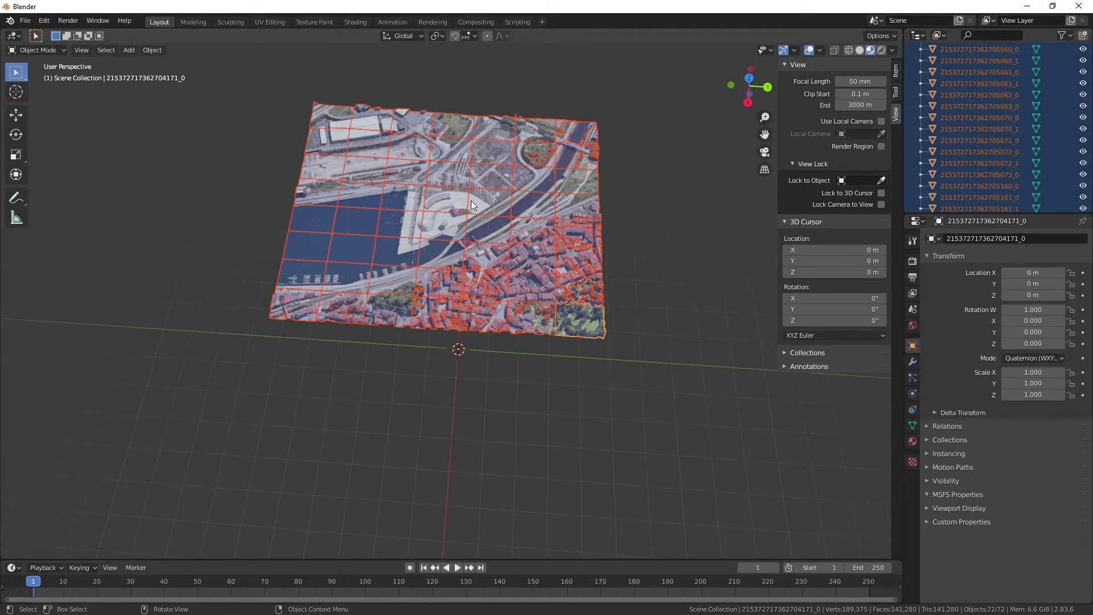
key(ctrl)
key(ctrl+j)
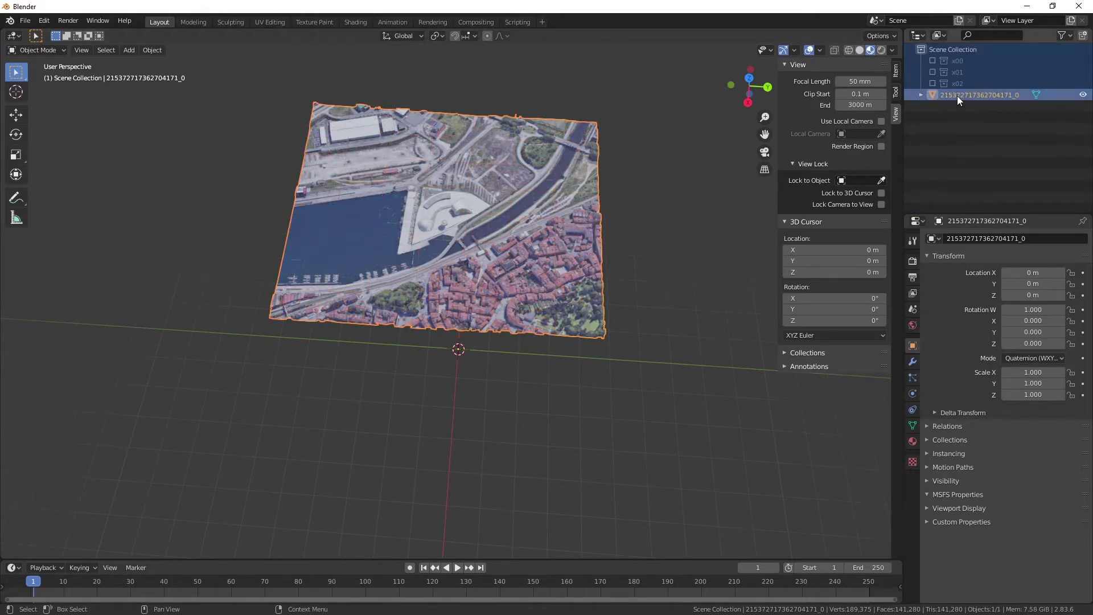
Rename the joined mesh Niemeyer LOD02 and move it into the excluded x02 collection.
double_click(968, 95)
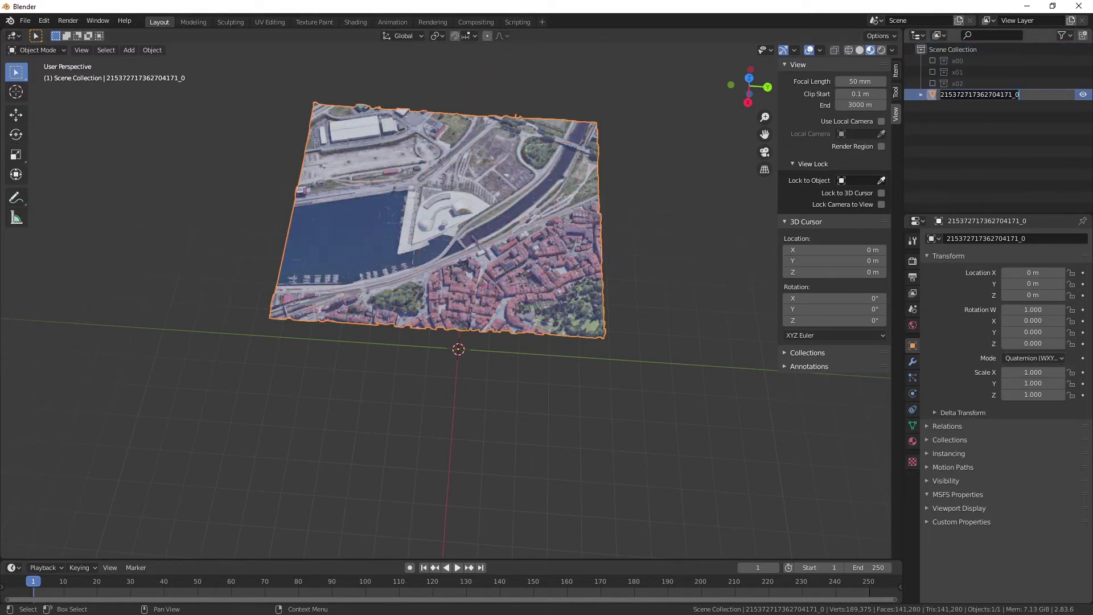
text(N)
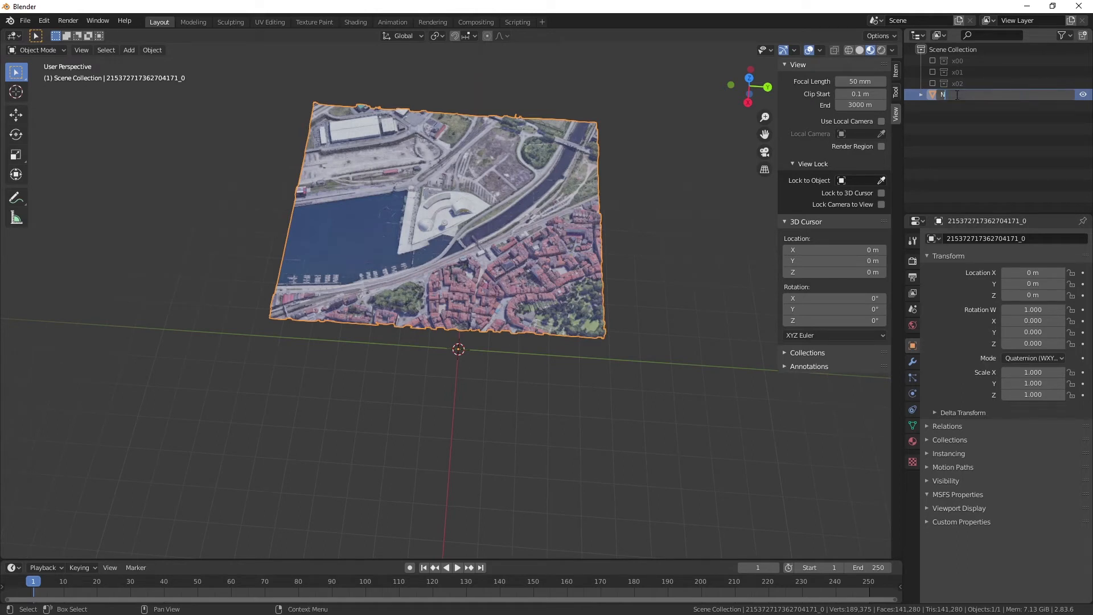
text(iemeyer LOD02)
key(Return)
drag(950, 97, 950, 86)
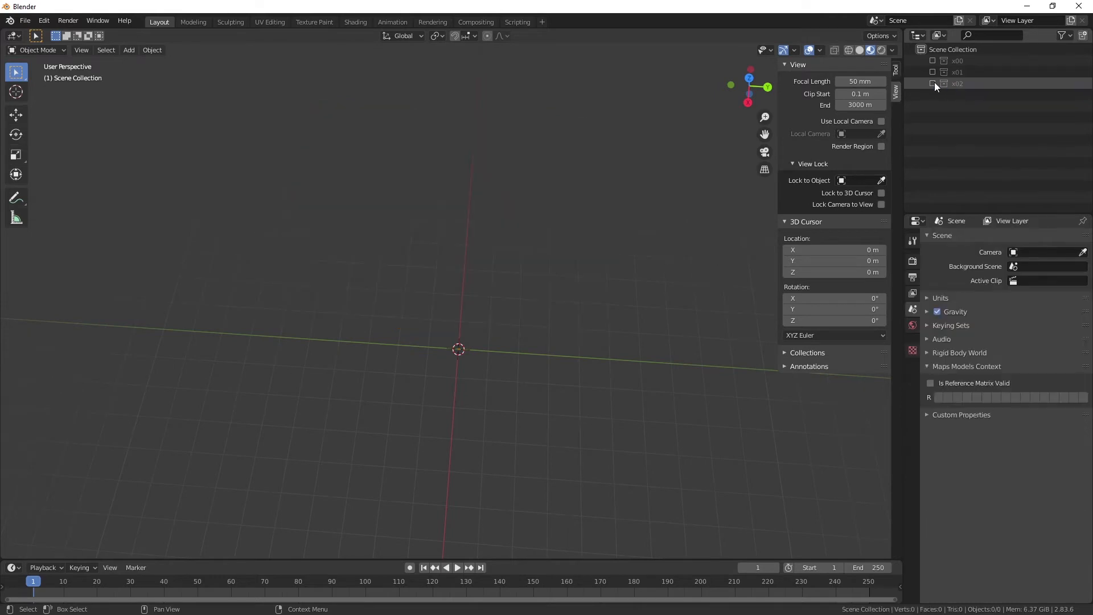
Include the x00, x01 and x02 collections in the view layer again.
click(932, 84)
click(932, 82)
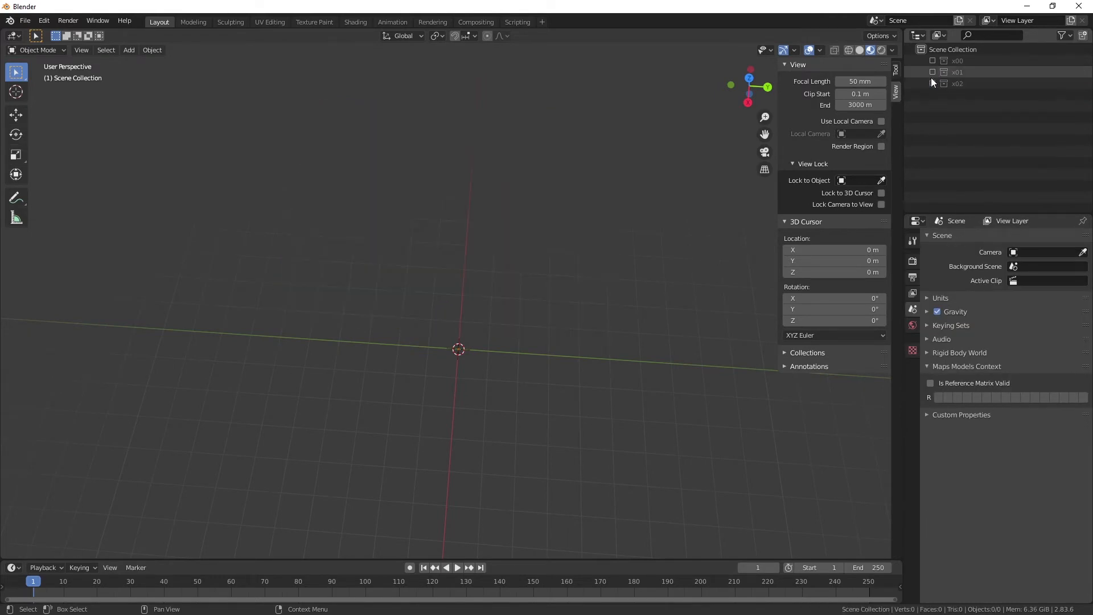
click(931, 73)
click(931, 73)
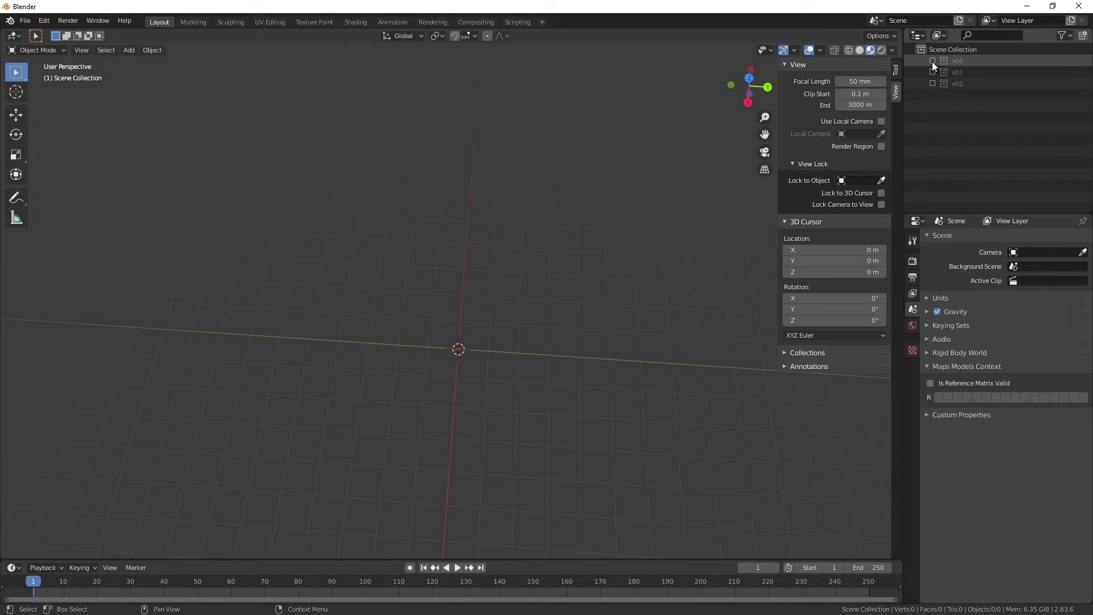
click(932, 61)
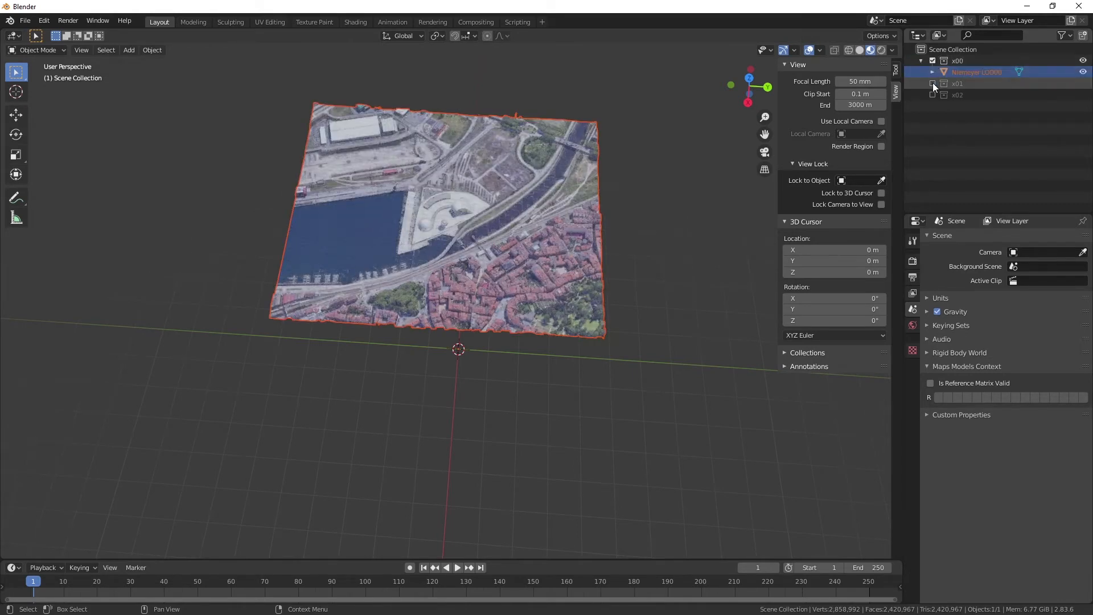
click(933, 84)
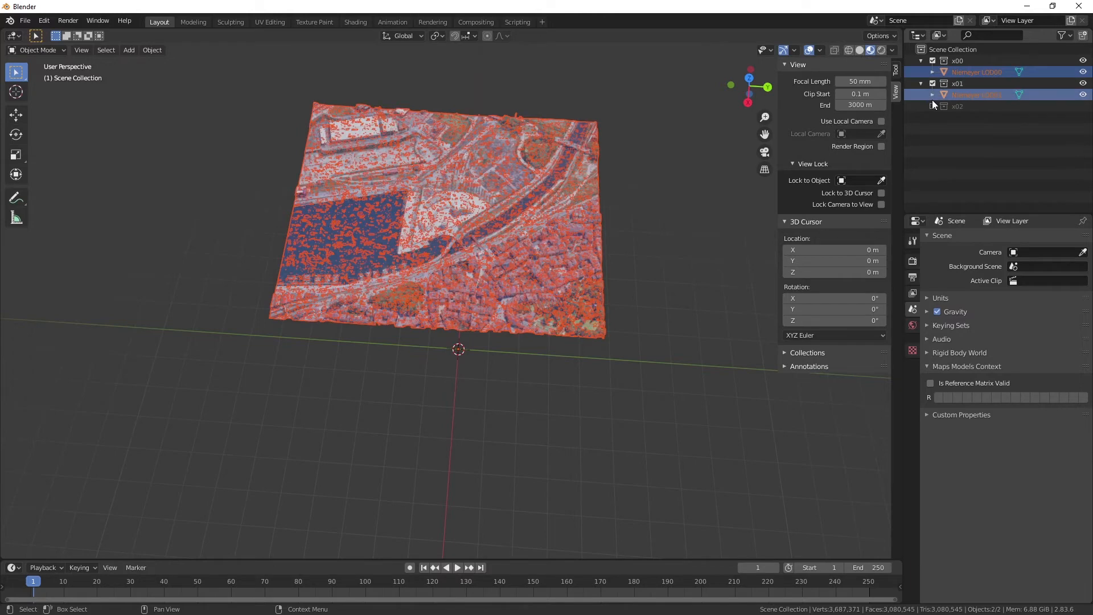
click(933, 107)
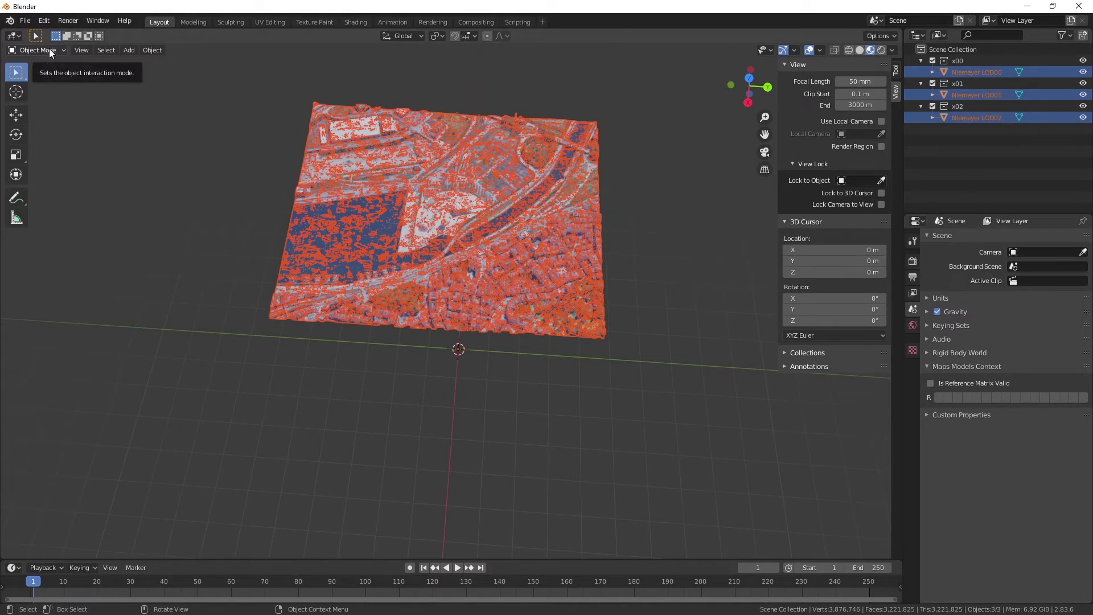
scroll(453, 152, up, 3)
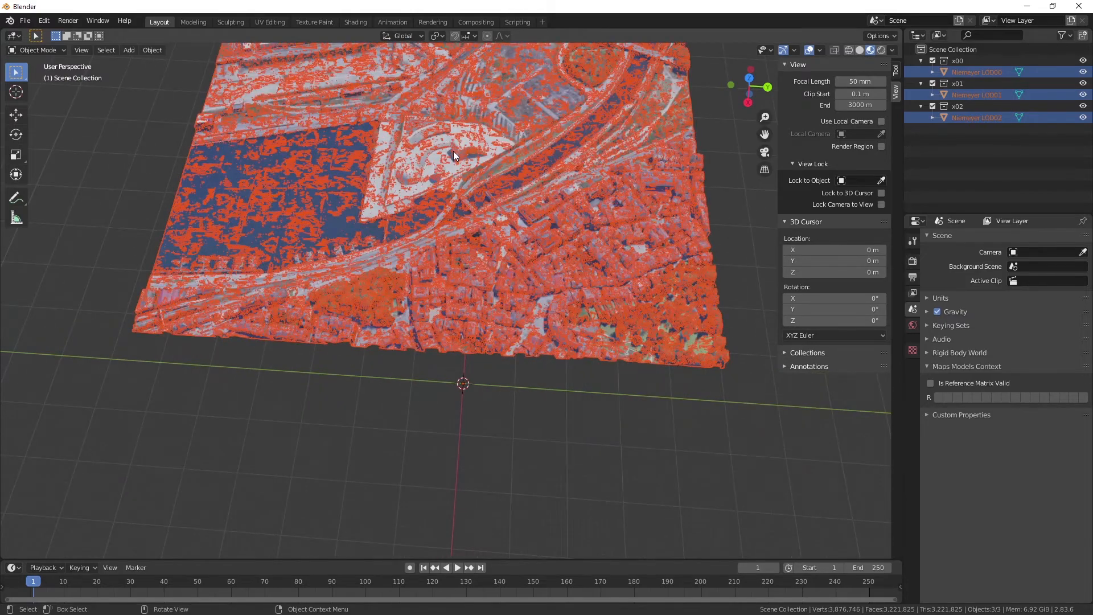
scroll(453, 151, down, 2)
mouse_move(750, 88)
mouse_down()
mouse_move(750, 63)
mouse_move(748, 109)
mouse_move(736, 106)
mouse_move(756, 115)
mouse_move(750, 94)
mouse_up()
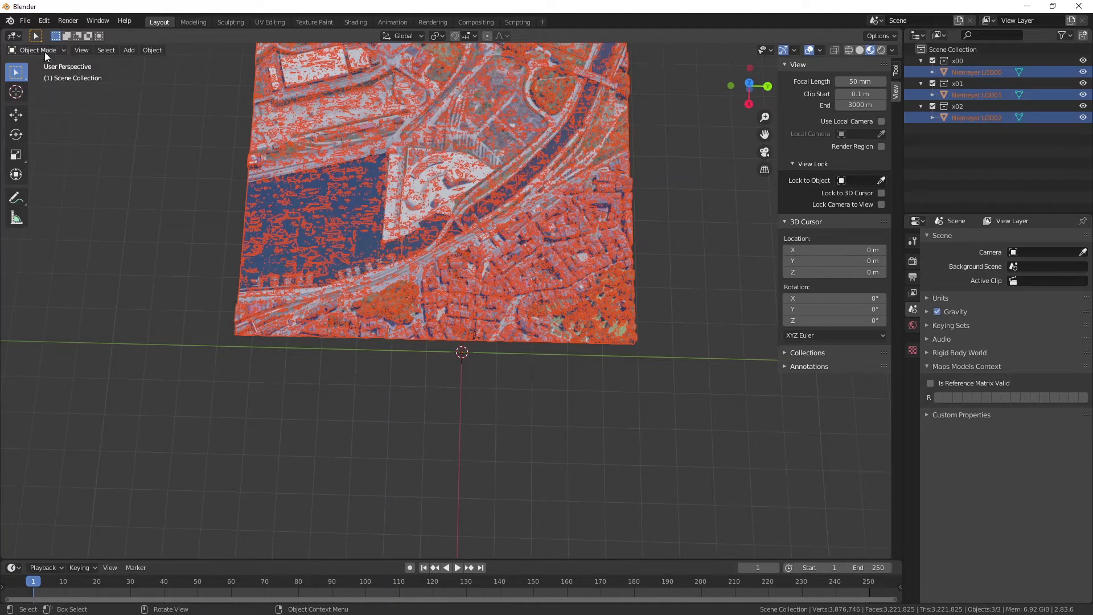
Save the scene as Niemeyer base.blend in the Niemeyer folder of the Aviles project.
click(24, 21)
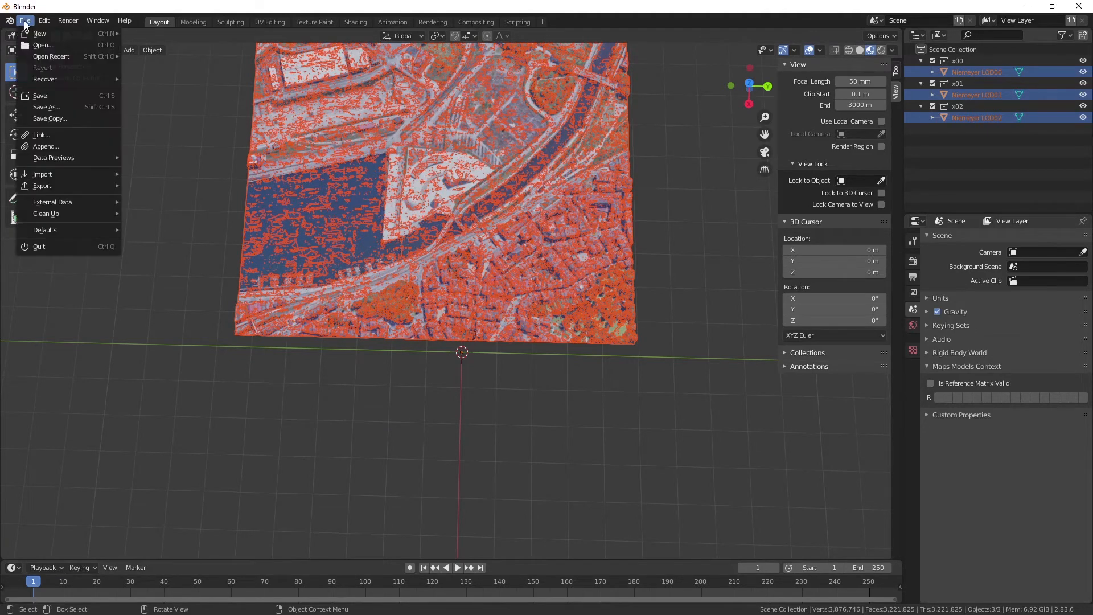
click(55, 106)
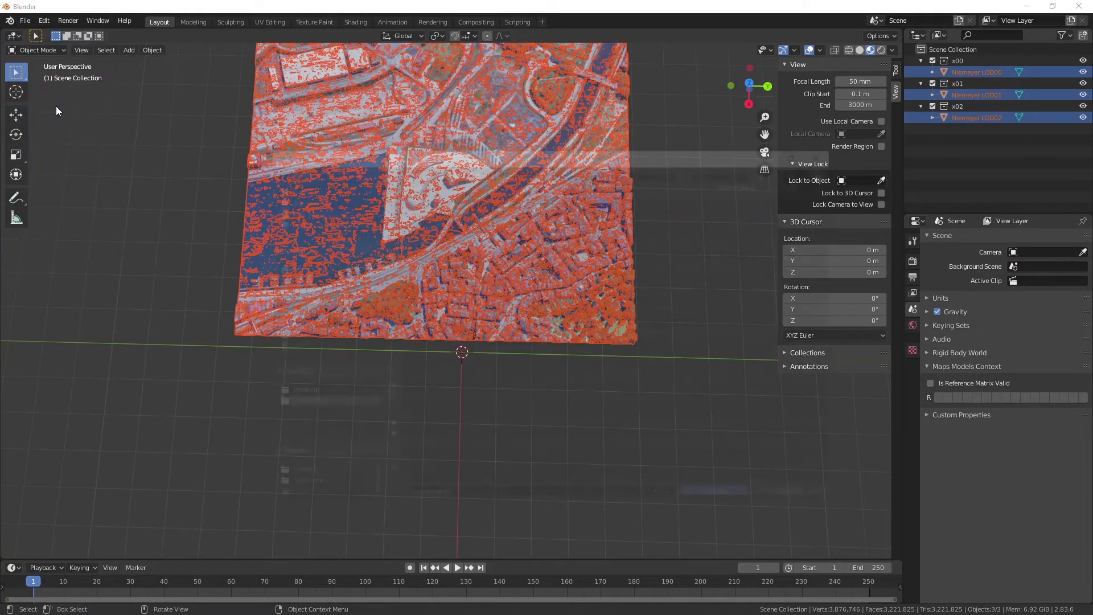
double_click(418, 205)
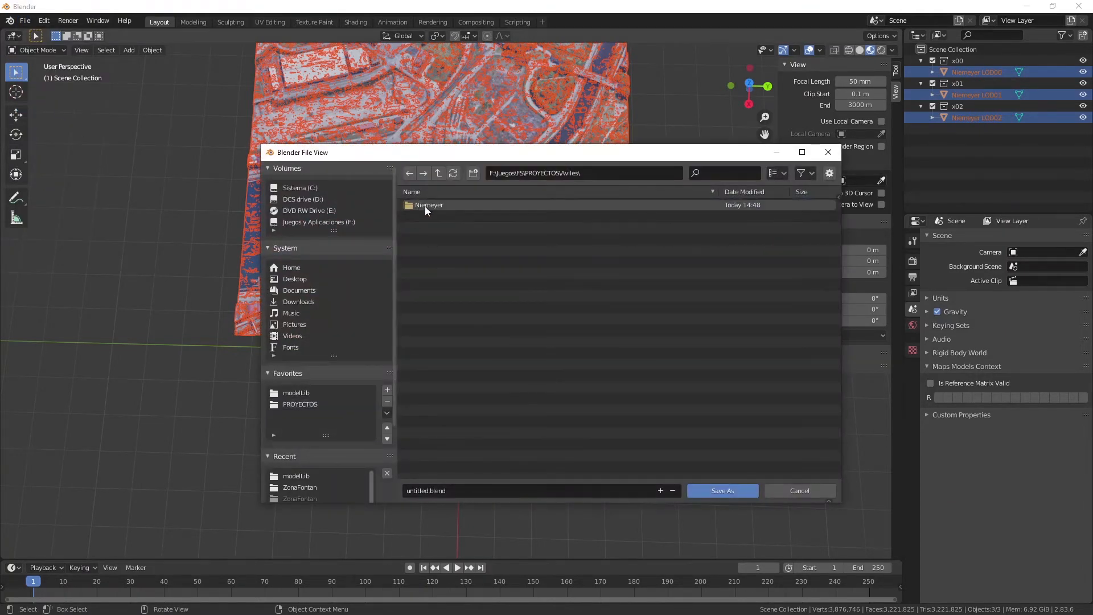
double_click(426, 206)
click(428, 493)
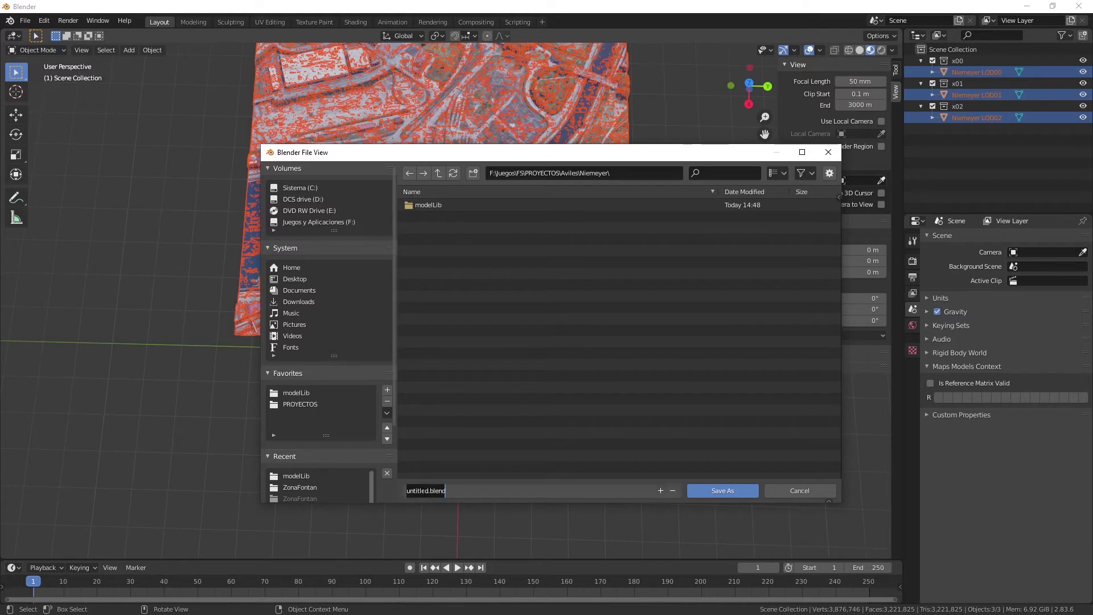
drag(428, 491, 376, 487)
text(Niemeyer)
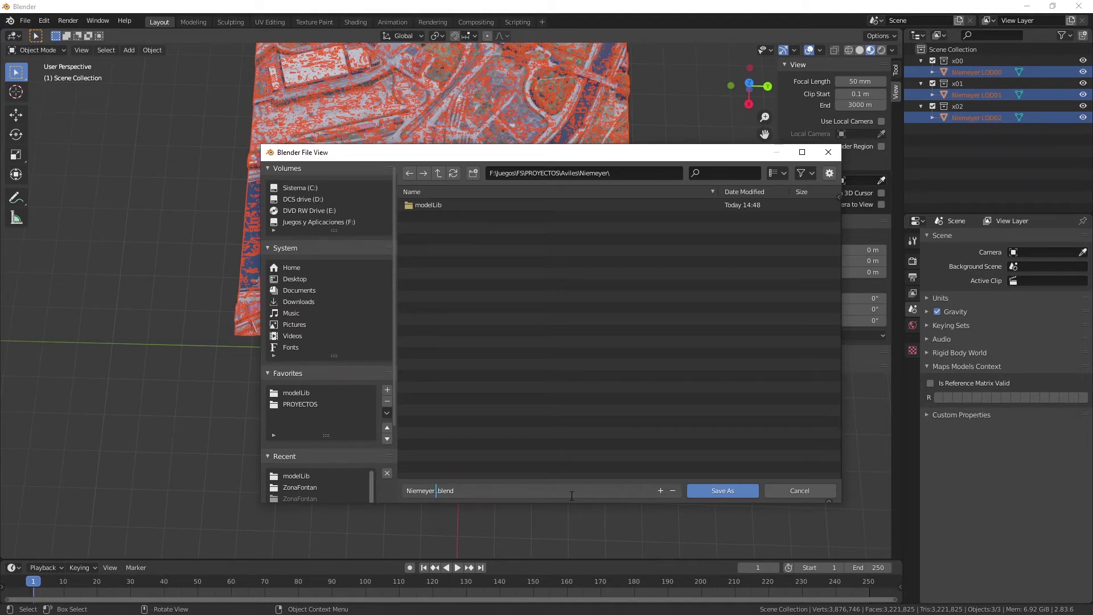
text(base)
click(723, 490)
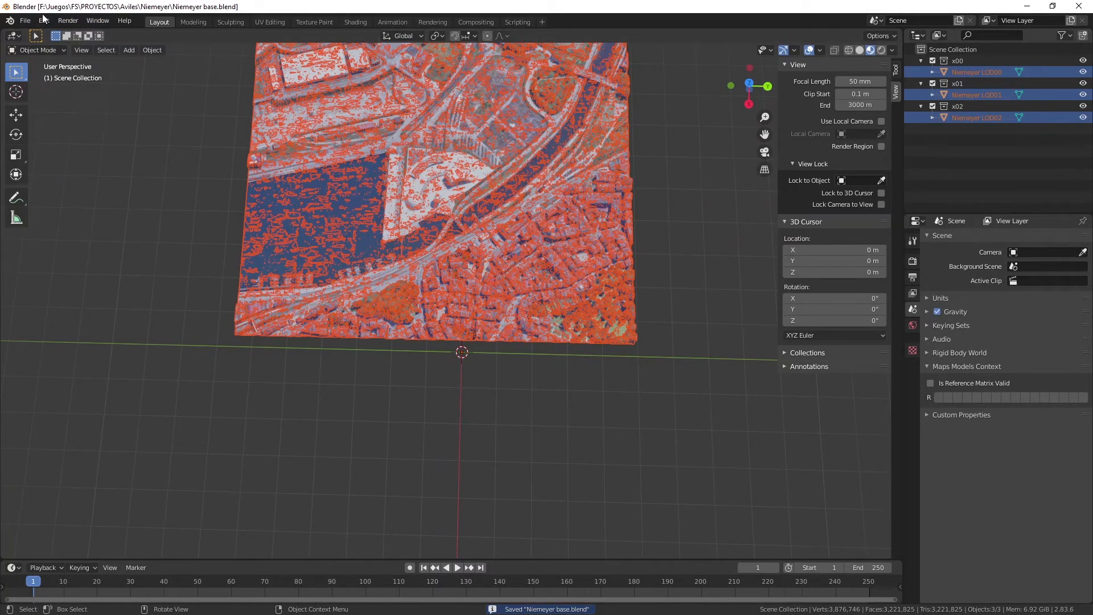
Save another version of the scene in the same folder as Niemeyer first stage.blend.
click(26, 21)
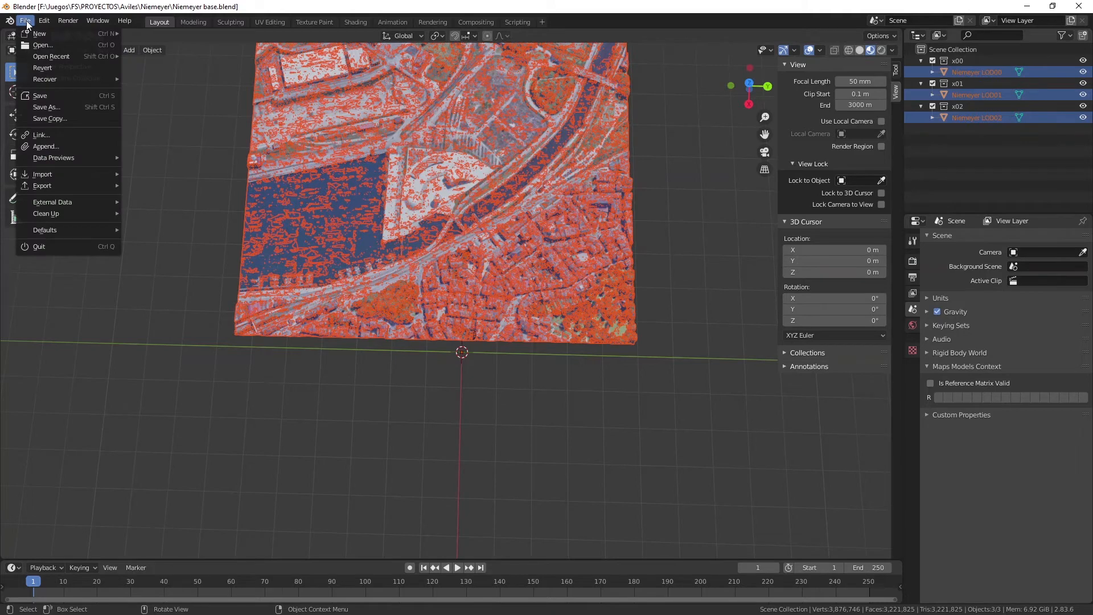
click(45, 109)
click(437, 494)
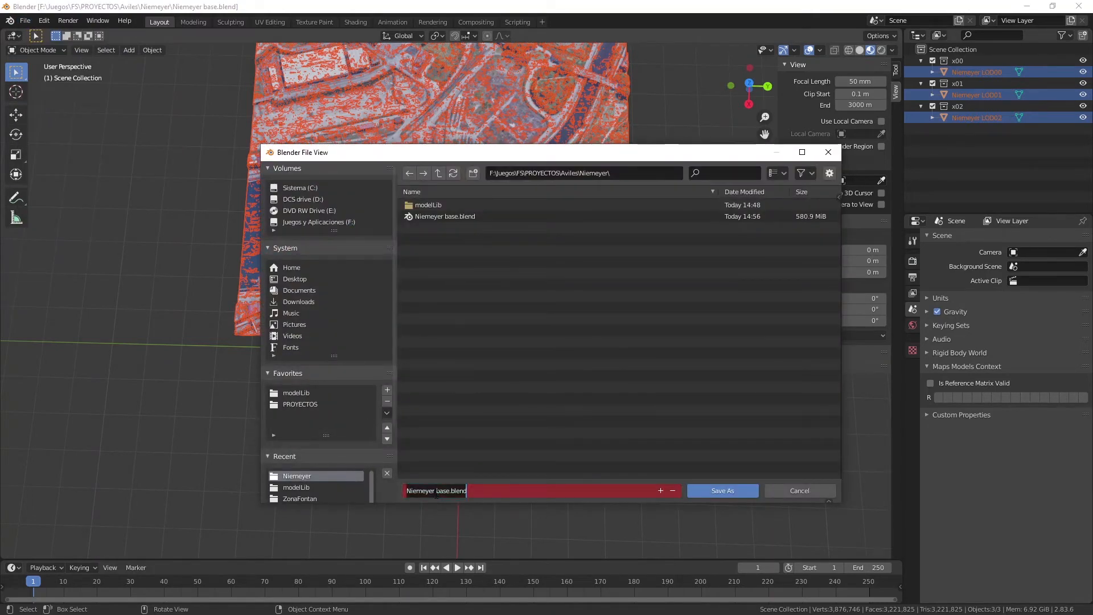
drag(436, 491, 449, 491)
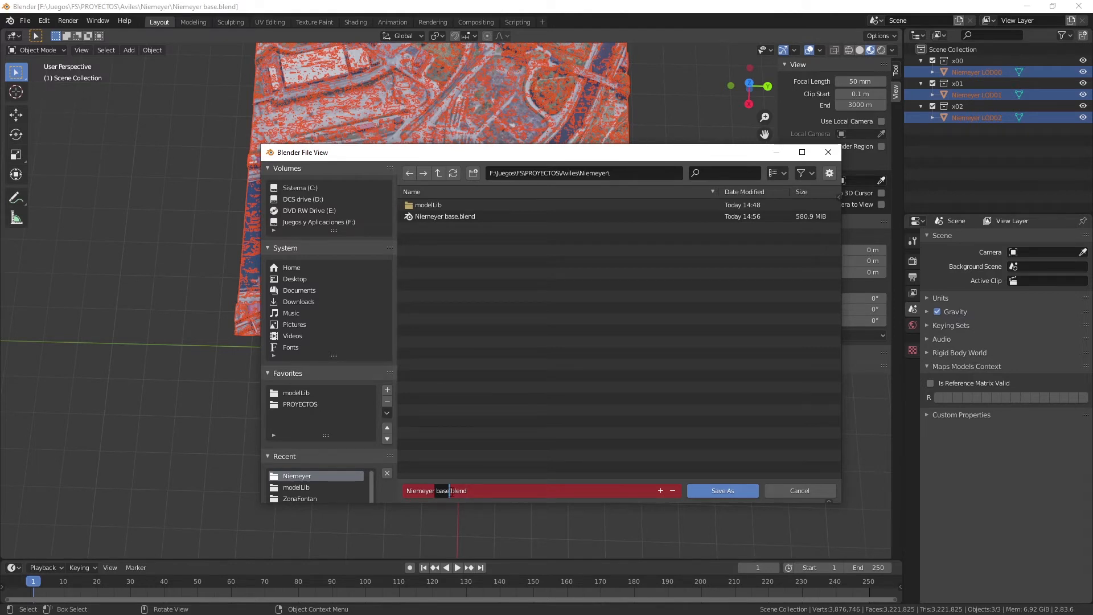
text(first)
key(BackSpace)
key(BackSpace)
key(BackSpace)
key(BackSpace)
key(BackSpace)
text(first stage)
click(720, 490)
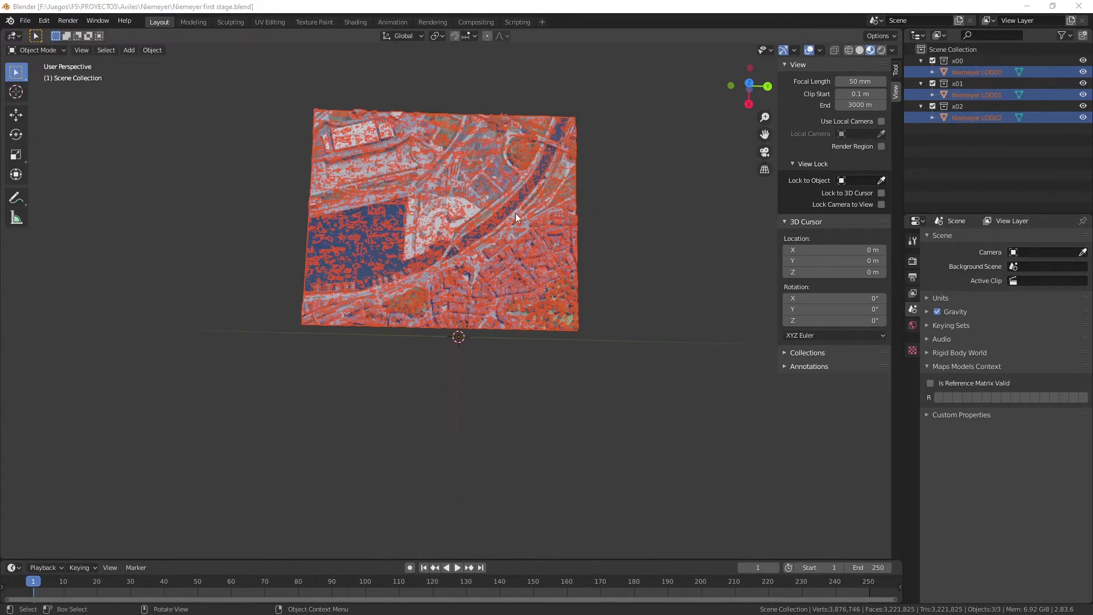
Clear the current selection and select the Niemeyer LOD00, LOD01 and LOD02 meshes together, with LOD02 as the active object.
scroll(421, 191, up, 3)
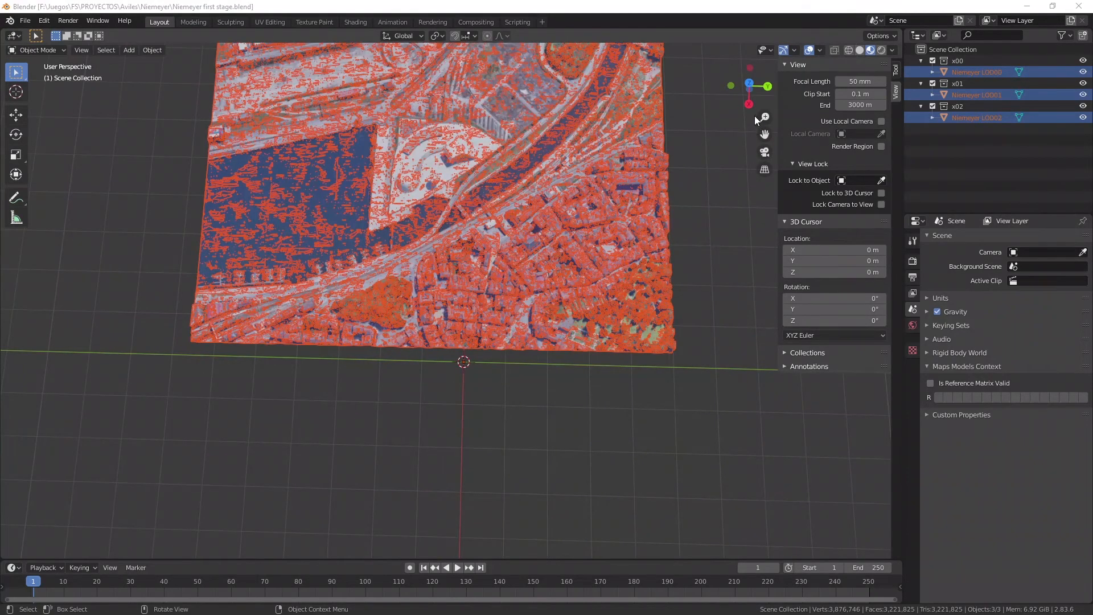
drag(750, 93, 765, 248)
scroll(428, 238, up, 3)
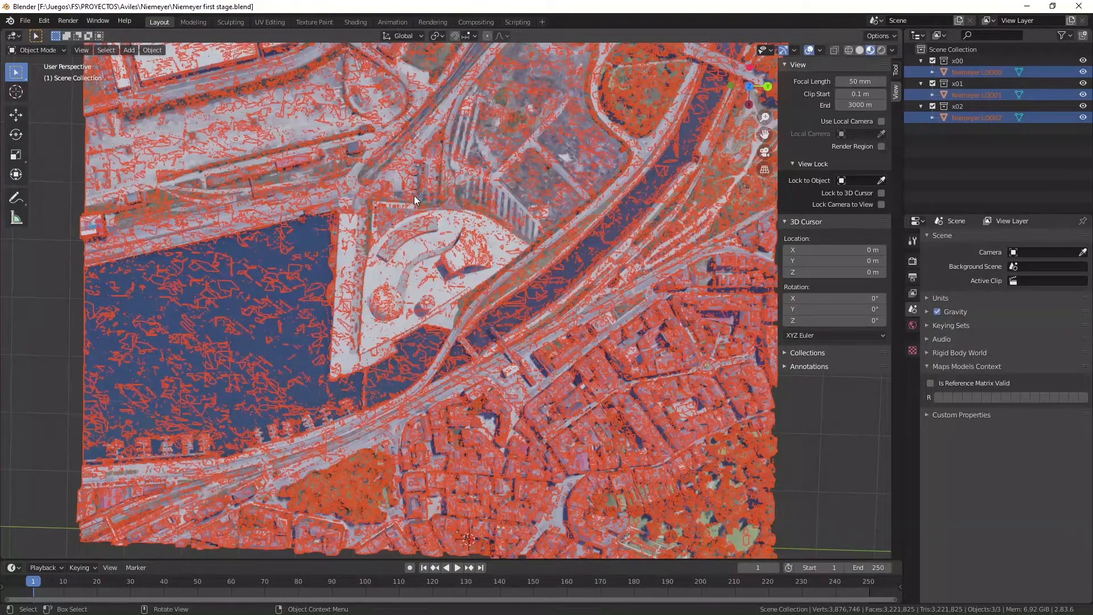
click(59, 50)
click(60, 50)
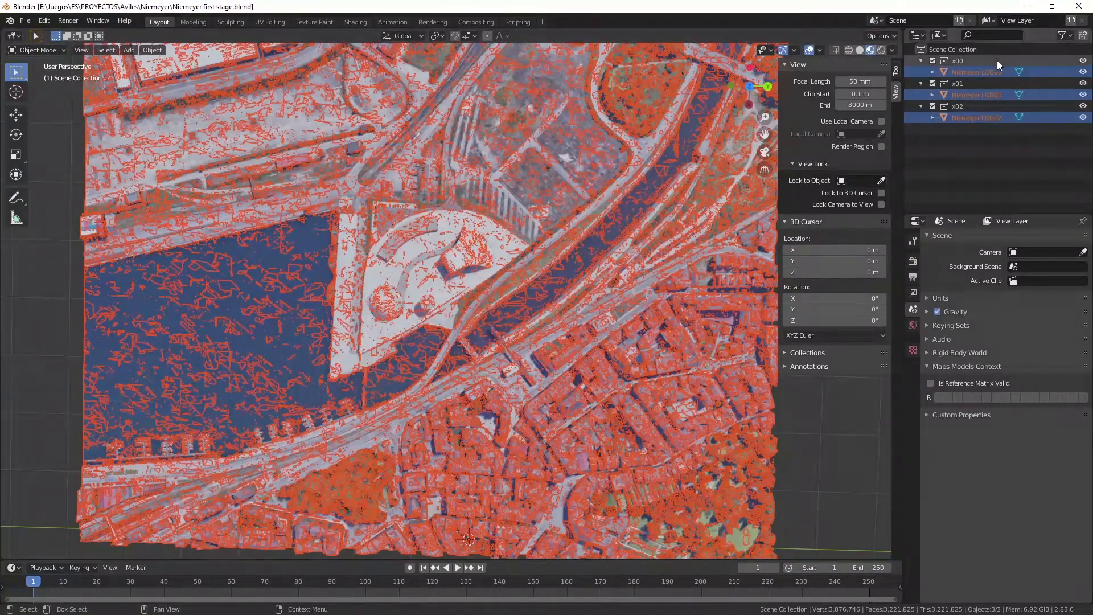
click(1010, 185)
click(973, 72)
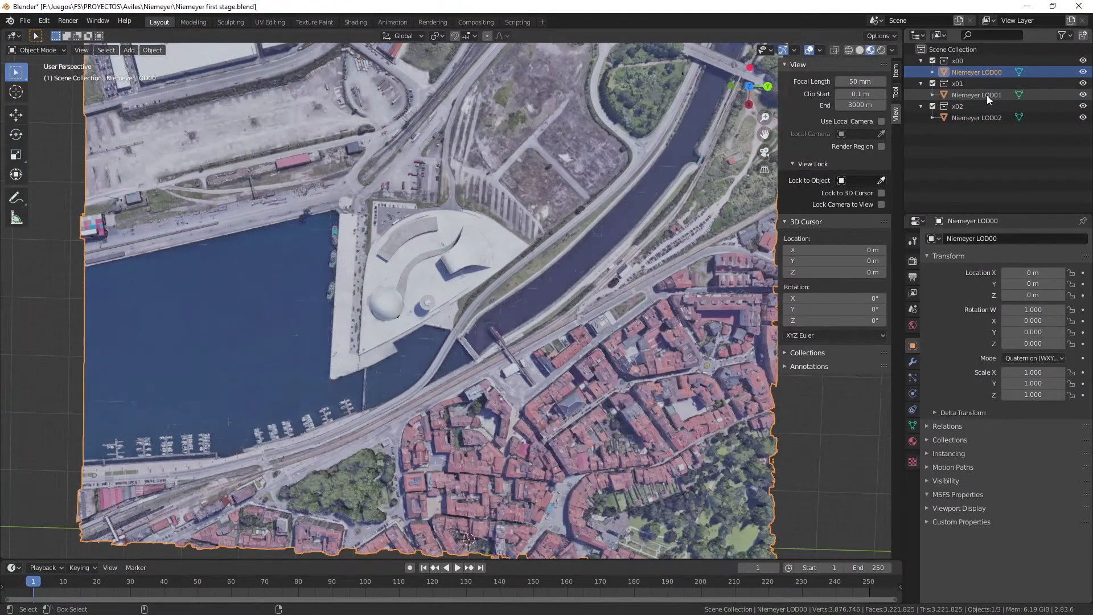
ctrl+click(986, 94)
ctrl+click(985, 117)
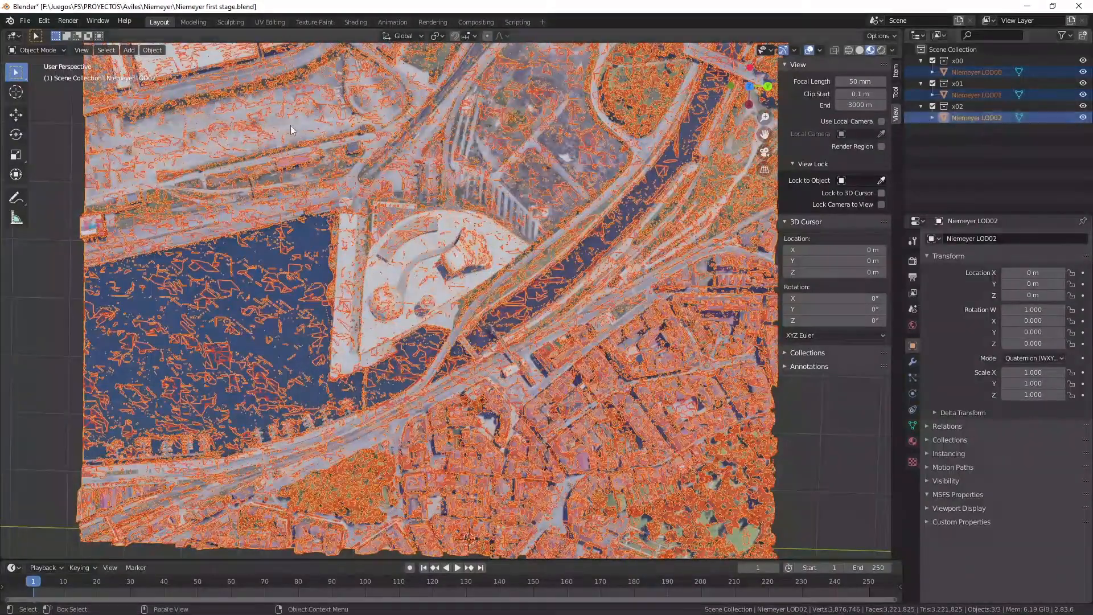
Switch the three selected LOD meshes to Edit Mode and turn on X-ray display.
click(52, 49)
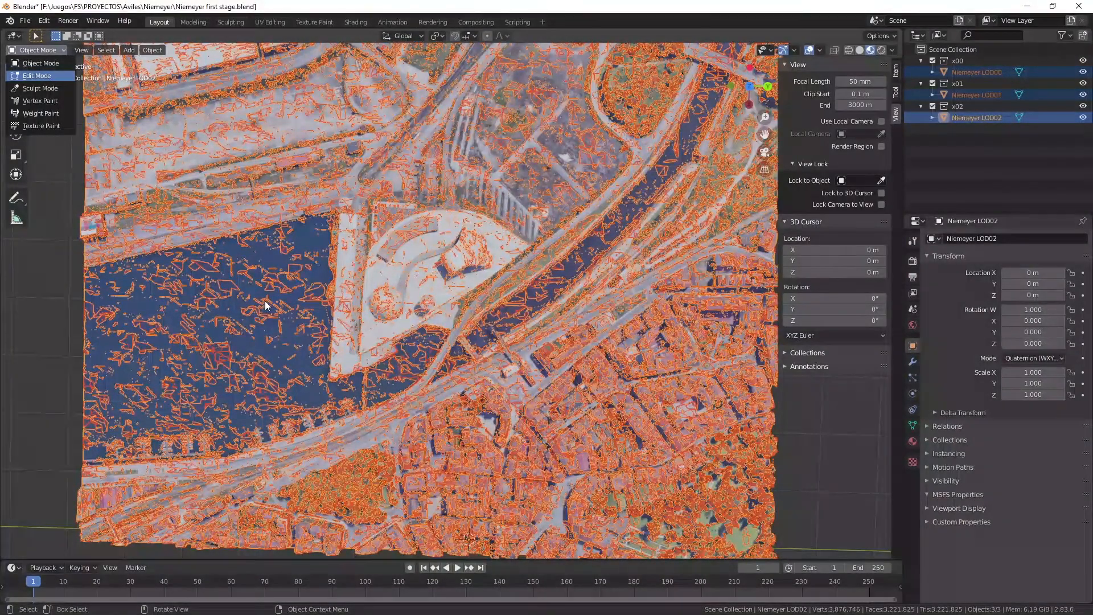
click(29, 74)
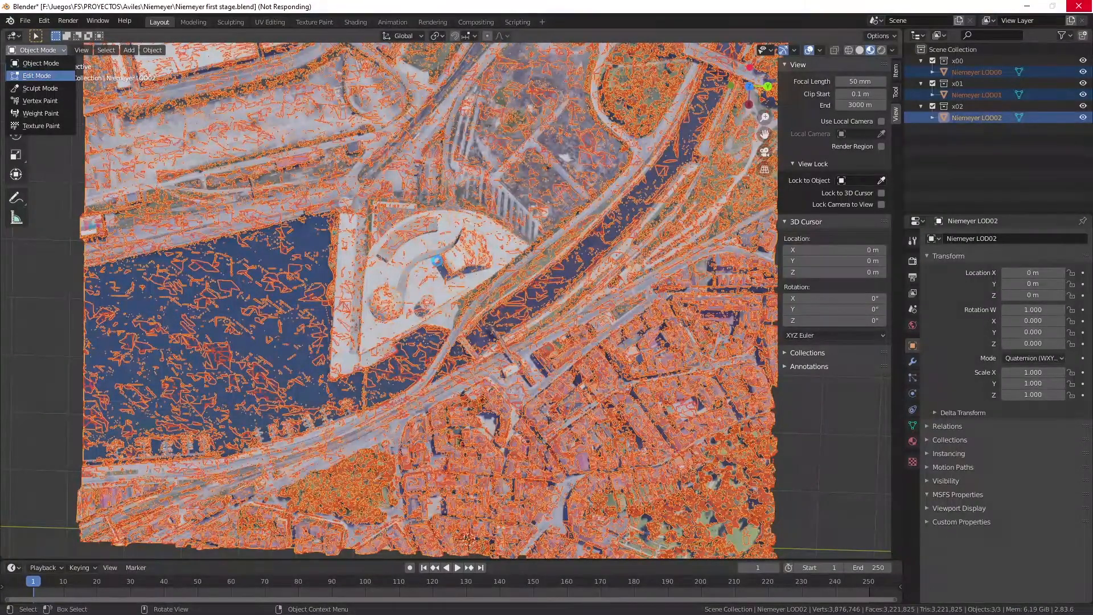
scroll(437, 261, up, 4)
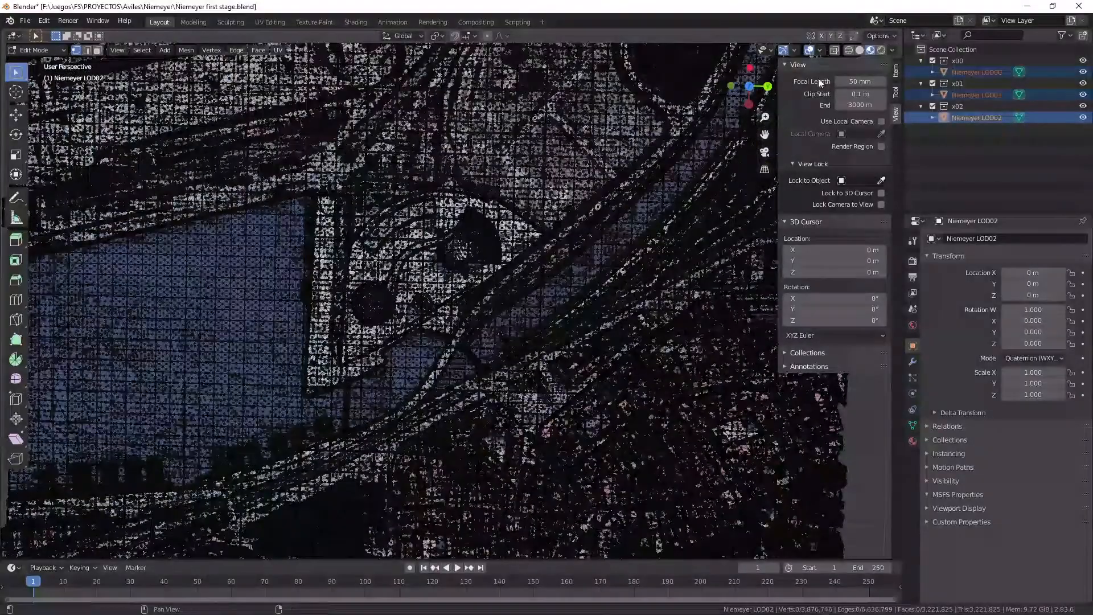
click(833, 50)
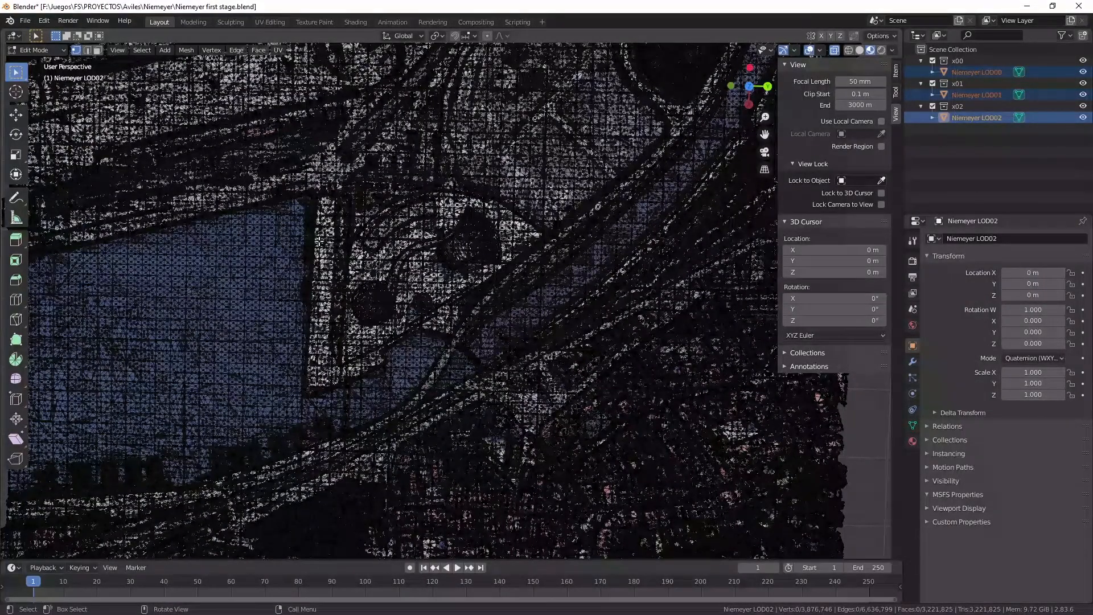
Lasso-select all vertices of the Niemeyer center plaza, including a narrow margin of surrounding water and ground, across the three LOD meshes.
scroll(306, 235, up, 4)
scroll(306, 235, down, 2)
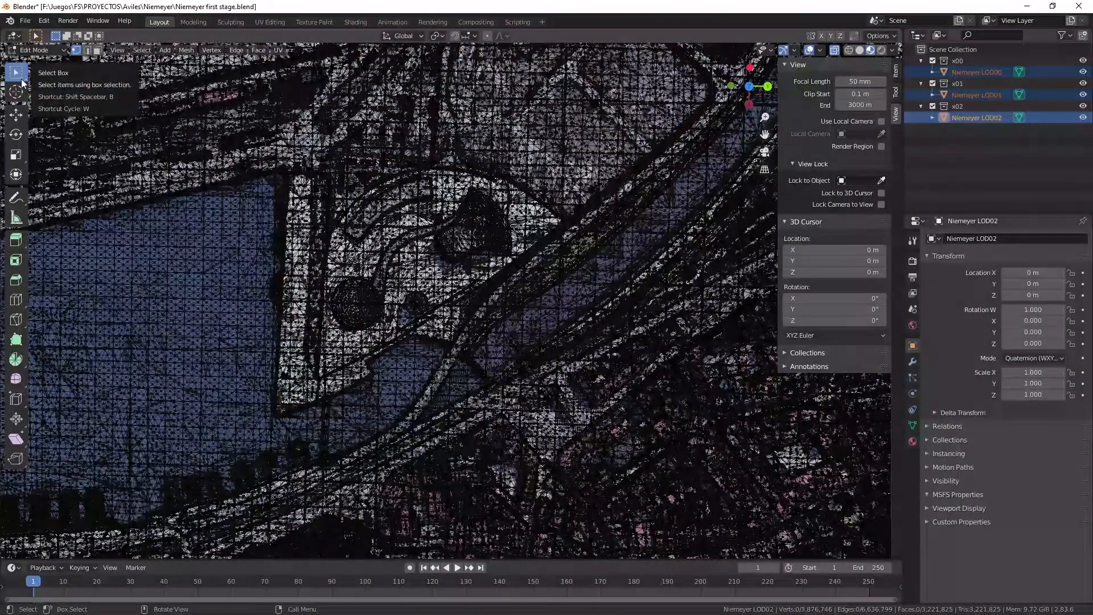
drag(22, 82, 85, 144)
mouse_move(262, 151)
mouse_down()
mouse_move(266, 216)
mouse_move(247, 353)
mouse_move(253, 432)
mouse_move(333, 419)
mouse_move(388, 390)
mouse_move(589, 233)
mouse_move(561, 165)
mouse_move(455, 124)
mouse_move(262, 153)
mouse_up()
drag(271, 250, 272, 251)
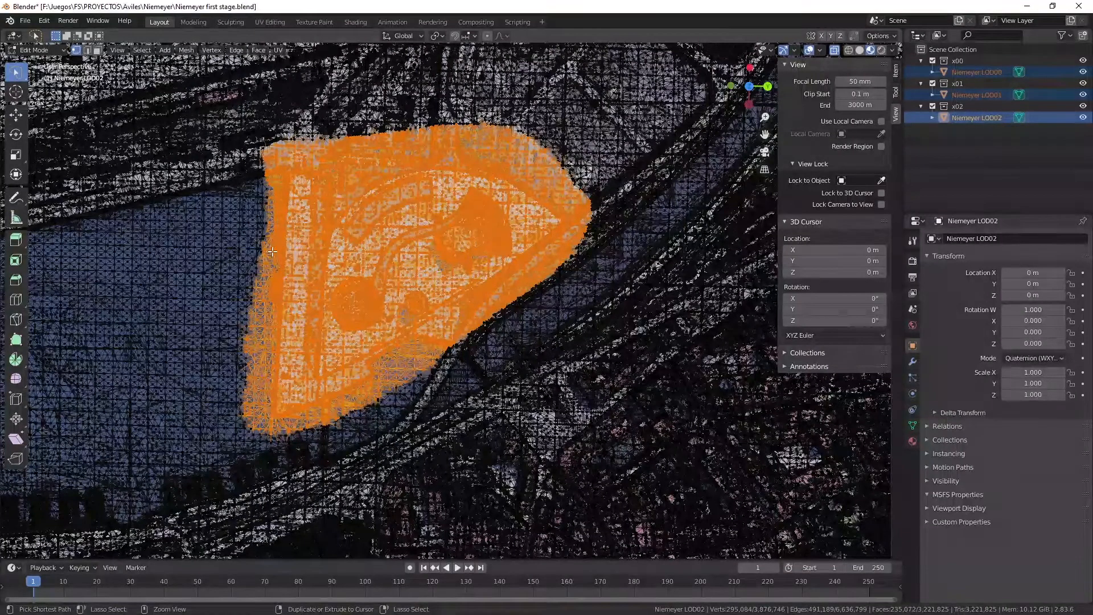
Invert the selection to delete all vertices surrounding the Niemeyer center plaza, and return the three LOD meshes to Object Mode.
key(ctrl+i)
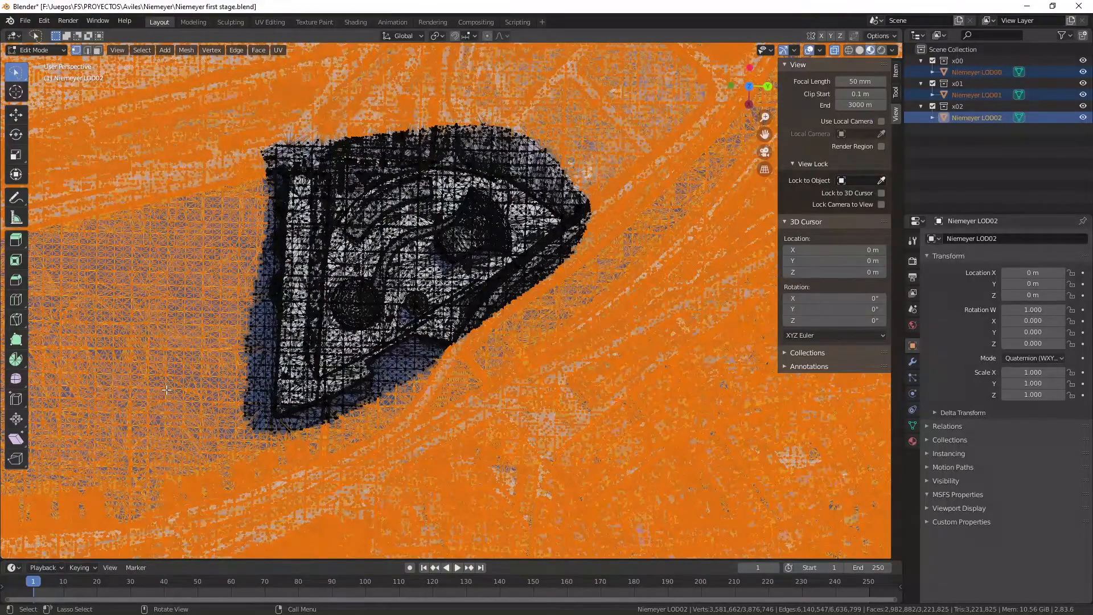
right_click(172, 283)
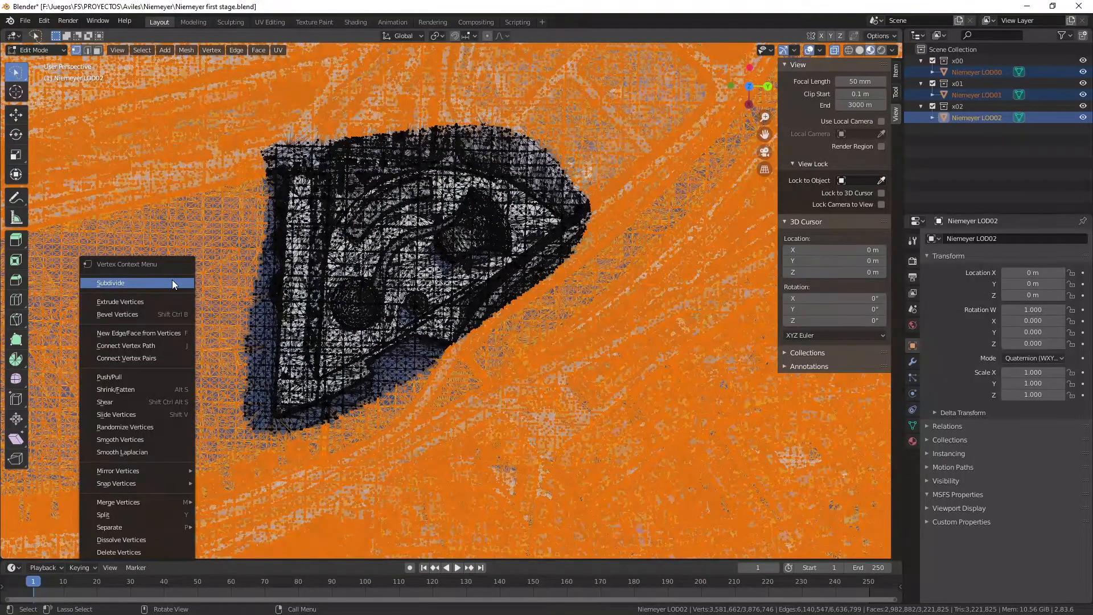
click(121, 545)
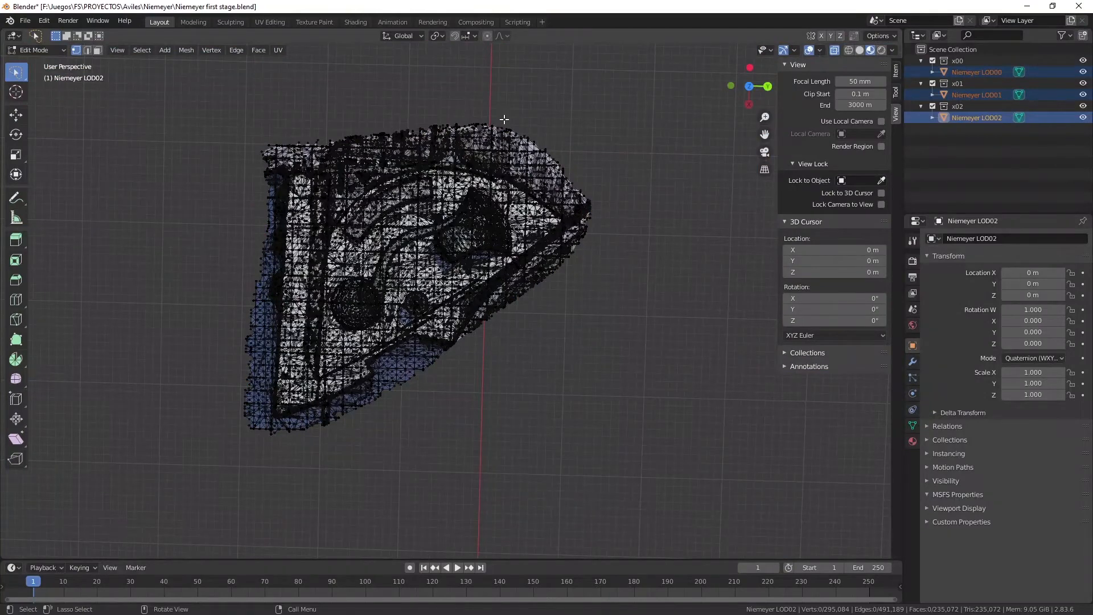
click(61, 49)
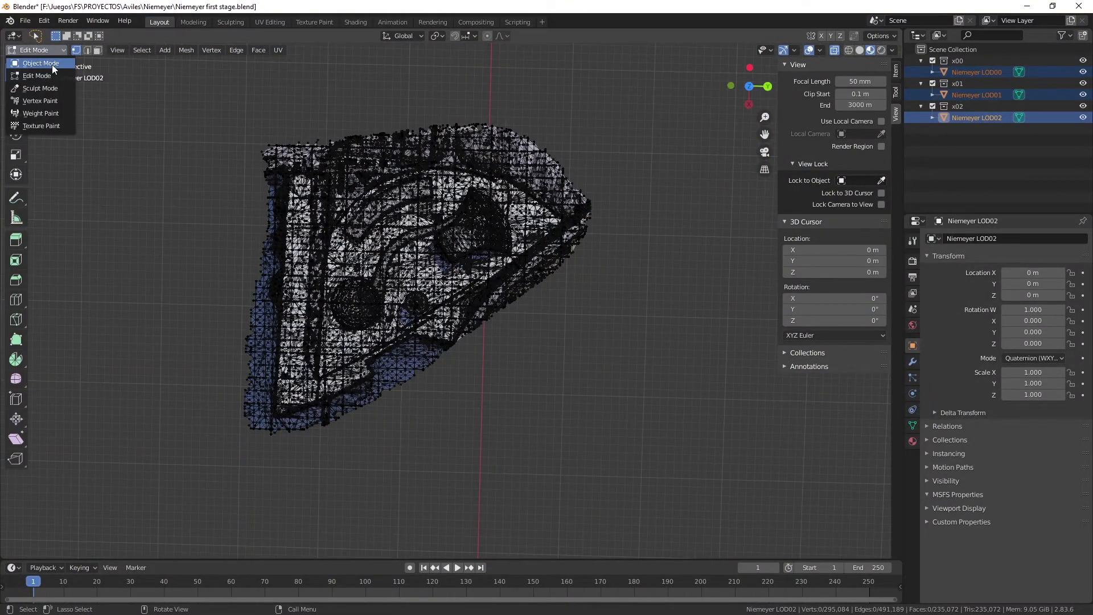
click(52, 64)
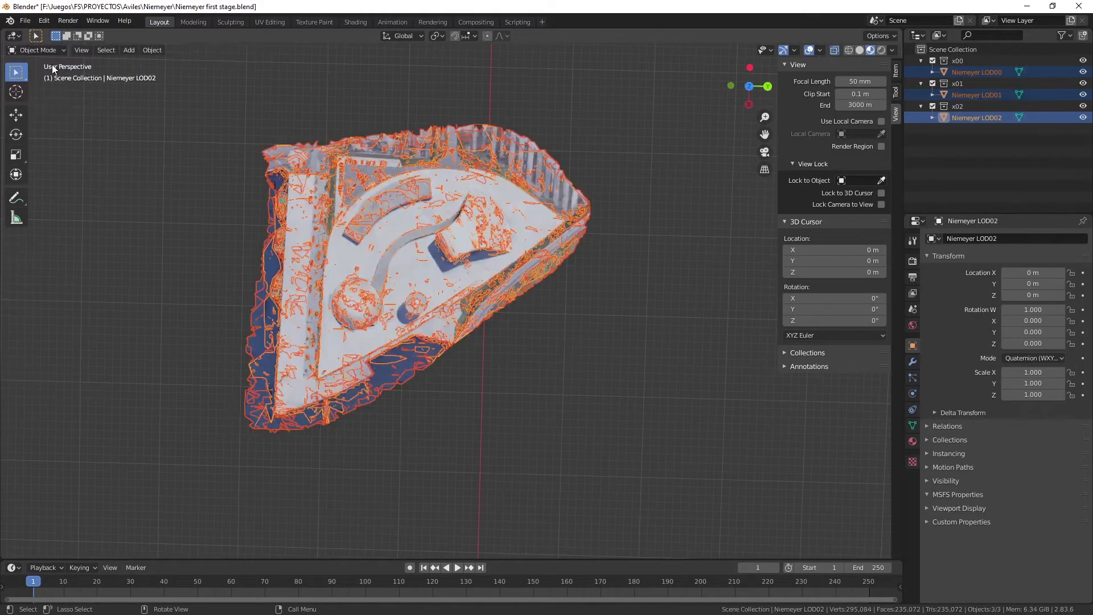
Examine the trimmed Niemeyer meshes from several angles, briefly comparing Solid shading with Material Preview.
drag(752, 87, 785, 54)
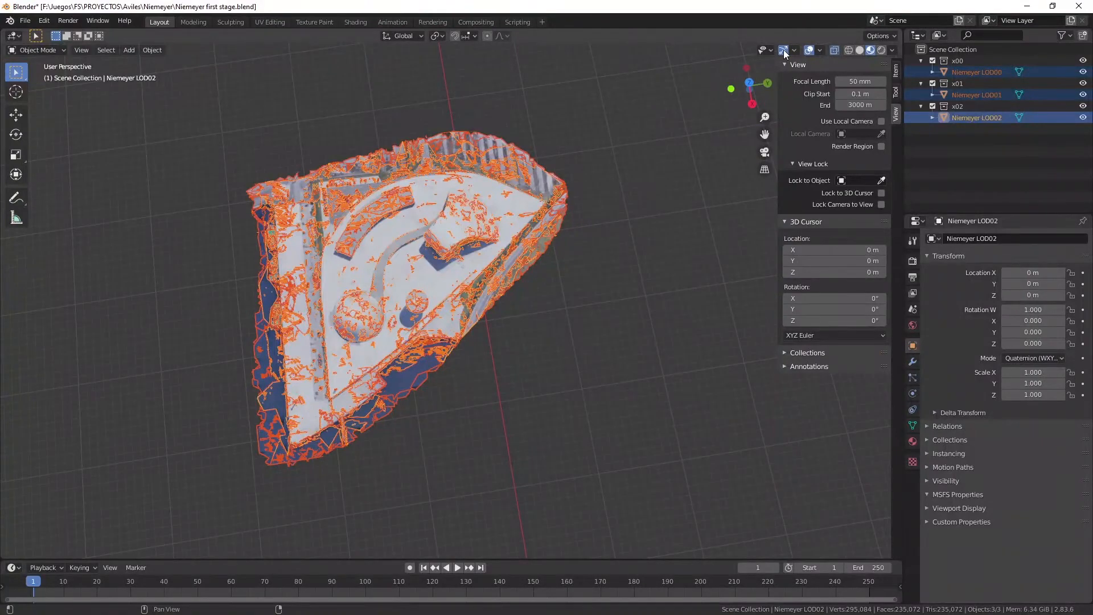
drag(745, 89, 699, 37)
scroll(493, 272, up, 4)
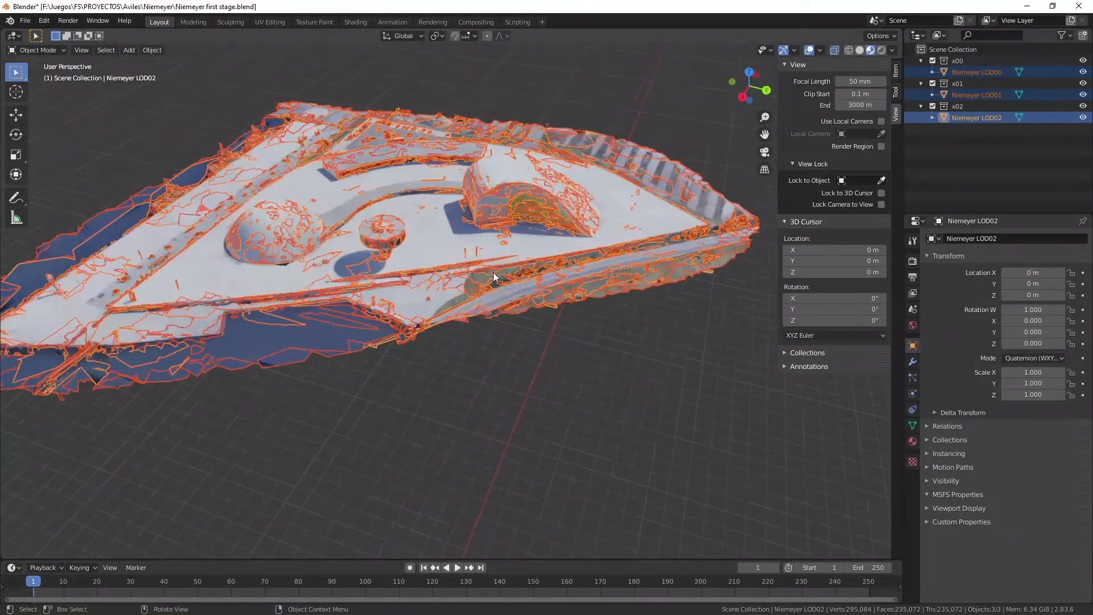
scroll(493, 272, down, 5)
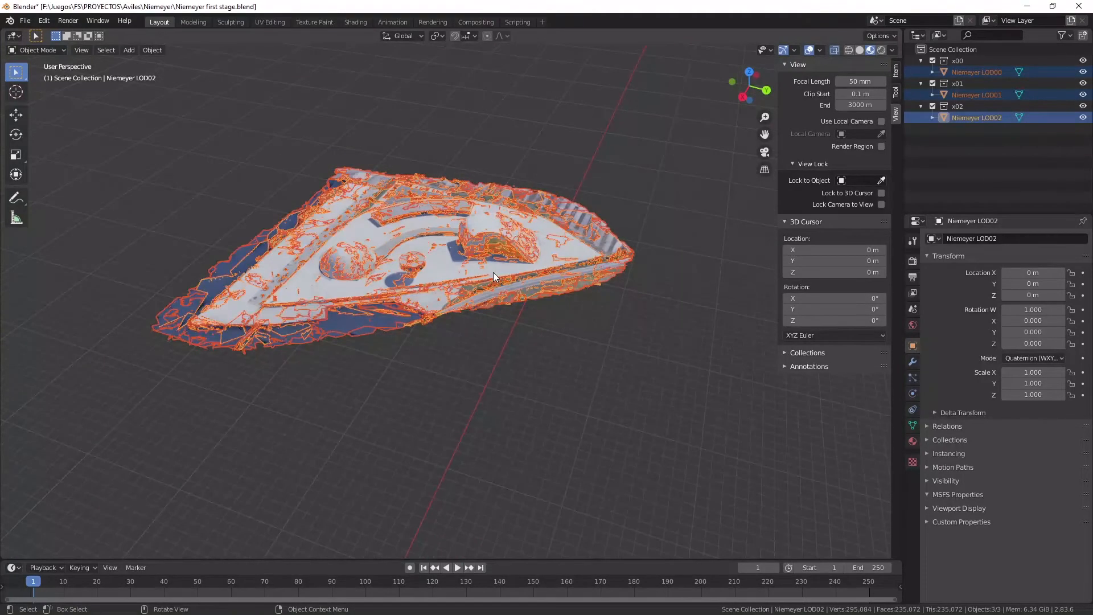
scroll(548, 249, up, 1)
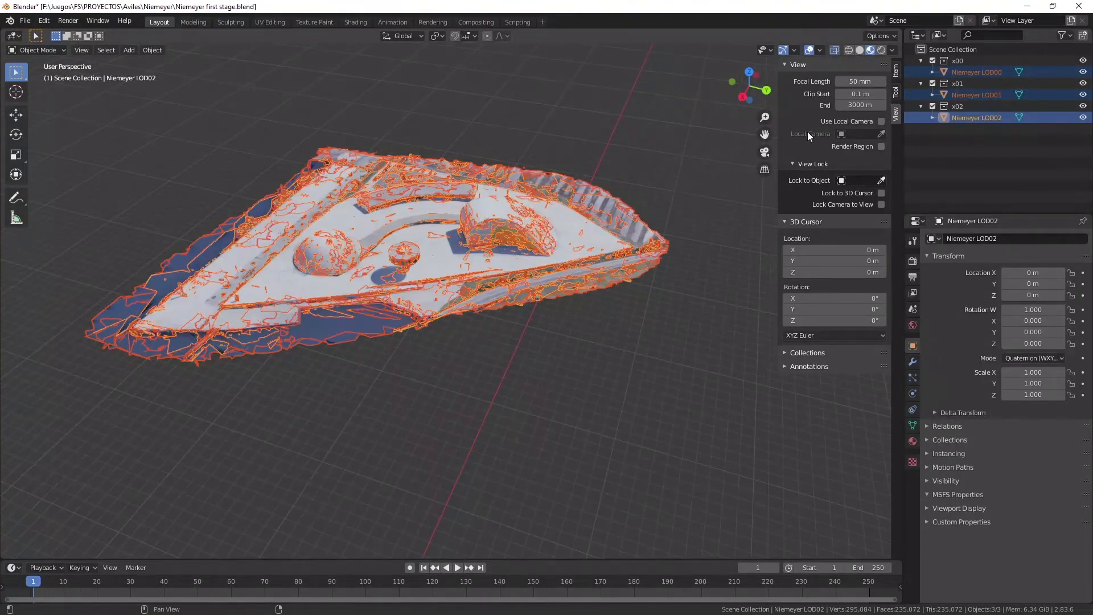
click(861, 48)
click(871, 49)
scroll(664, 288, down, 2)
mouse_move(749, 86)
mouse_down()
mouse_move(740, 94)
mouse_move(738, 69)
mouse_move(774, 114)
mouse_move(760, 102)
mouse_up()
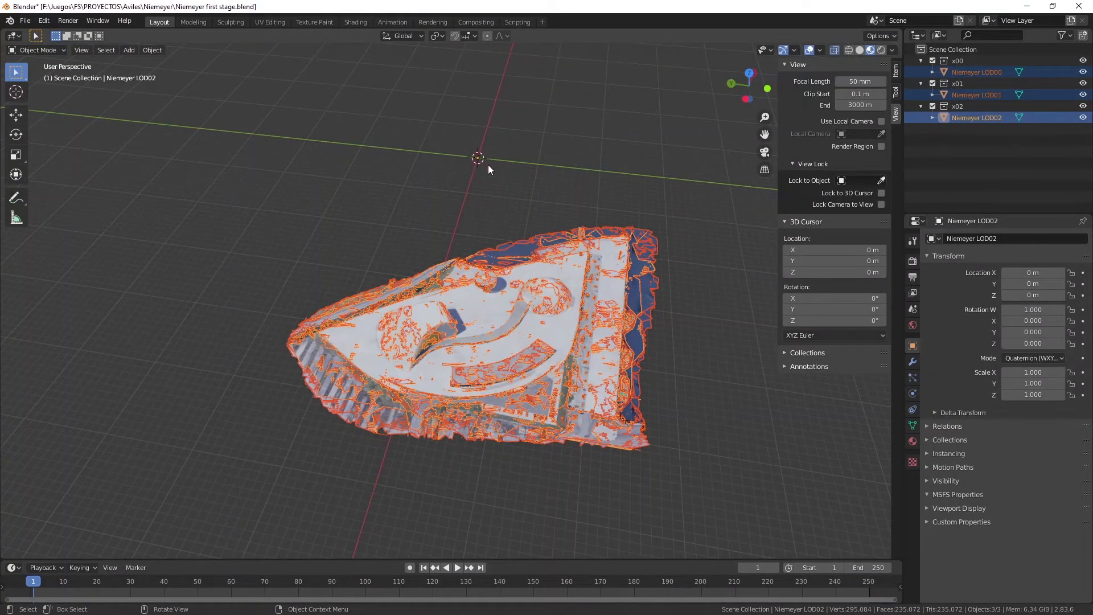
Place the 3D cursor on the surface of the Niemeyer plaza, near the center of the trimmed meshes.
right_click(329, 197)
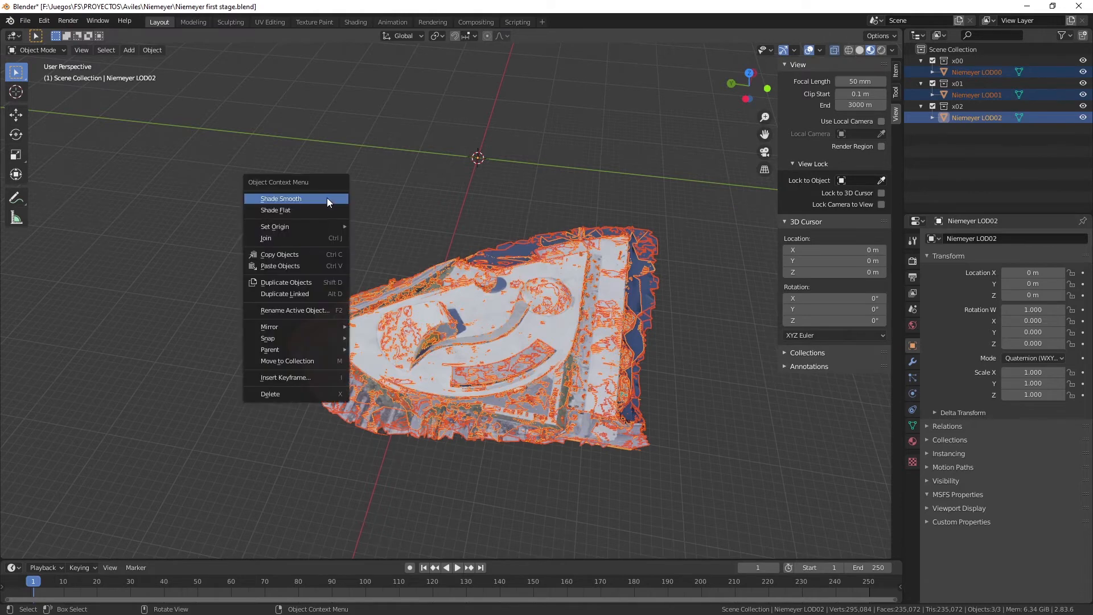
shift+right_click(348, 242)
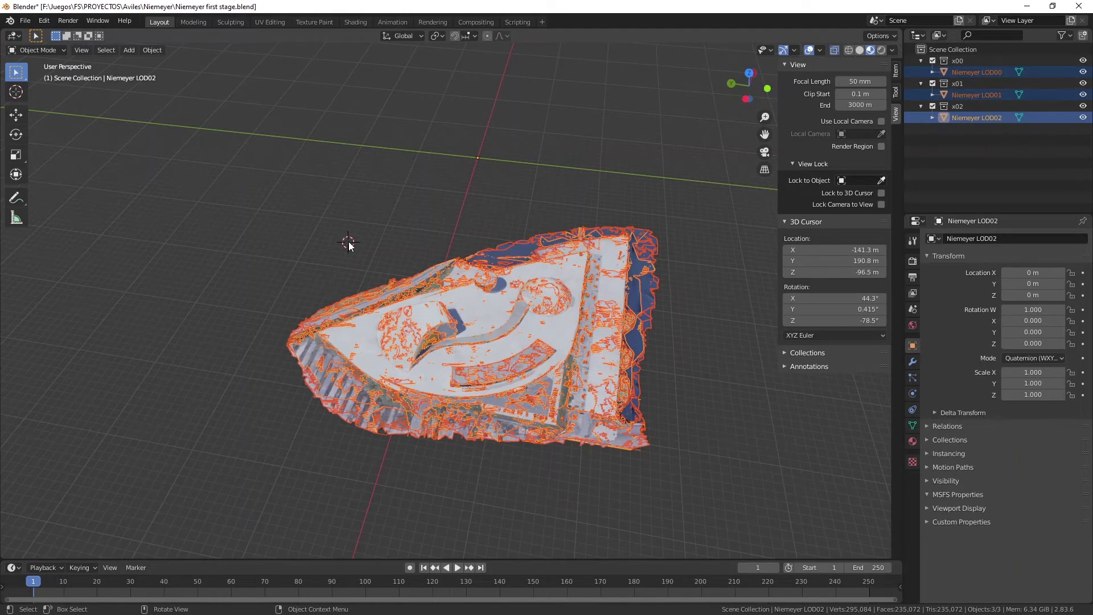
shift+right_click(314, 208)
drag(747, 86, 554, 268)
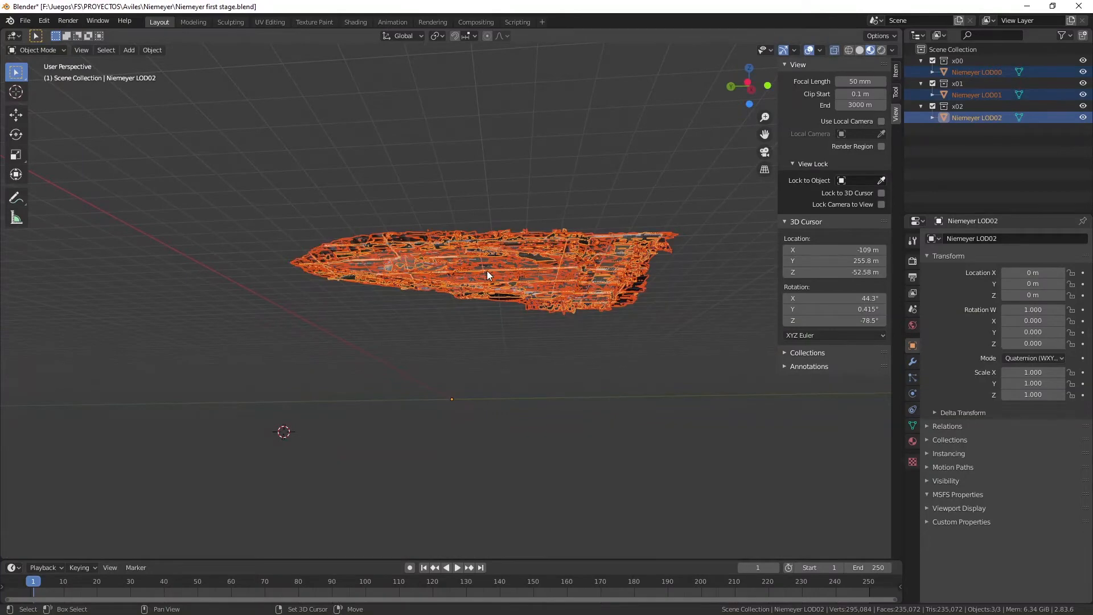
shift+right_click(502, 269)
drag(747, 90, 730, 148)
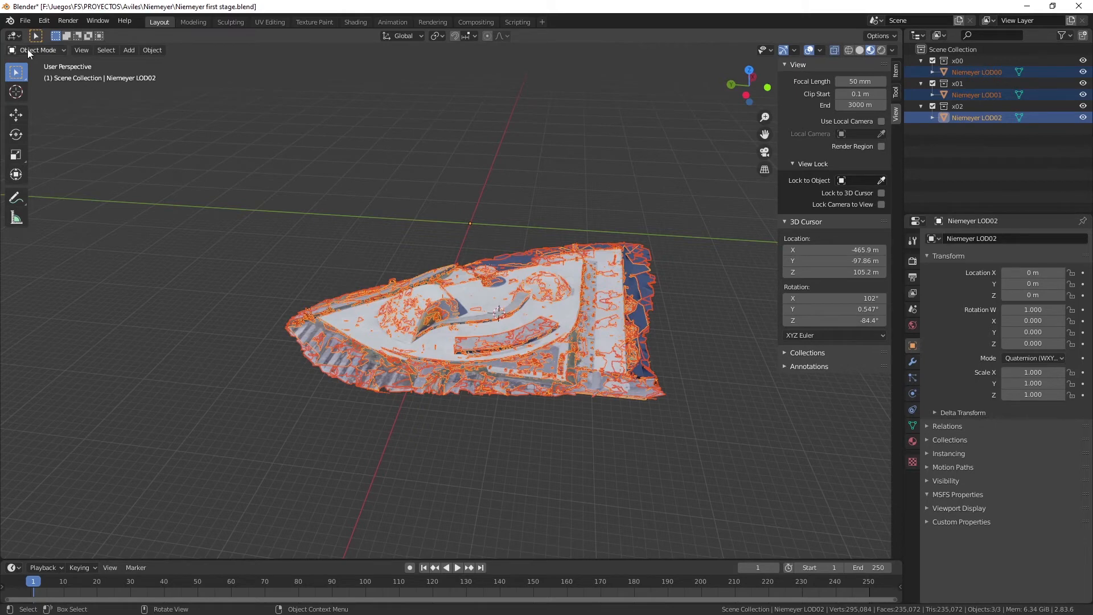
Set the origin of the three selected LOD meshes to the 3D cursor.
click(149, 50)
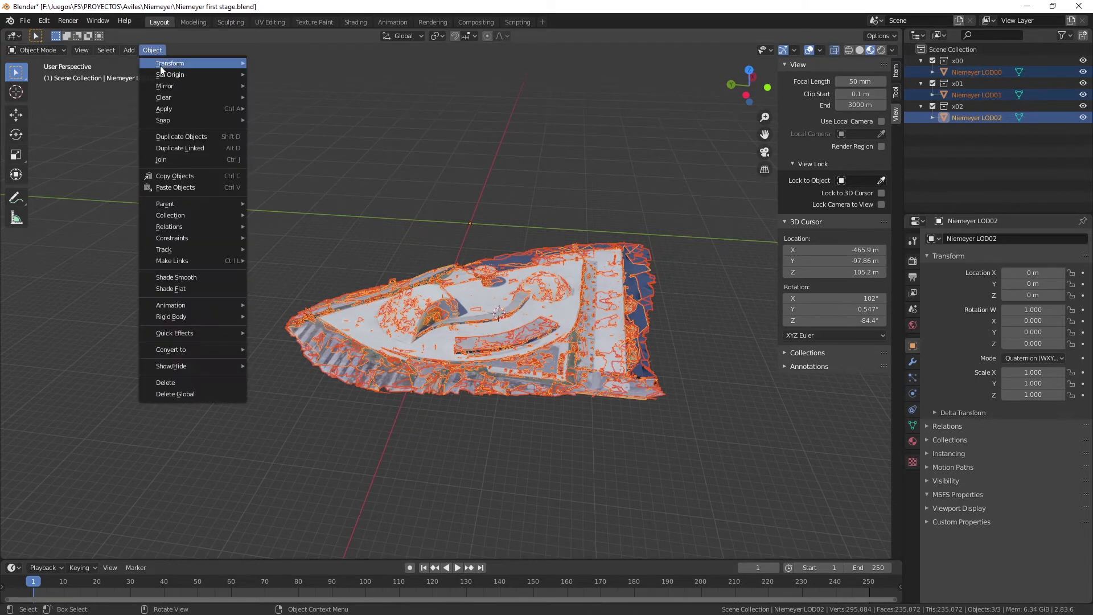
mouse_move(166, 76)
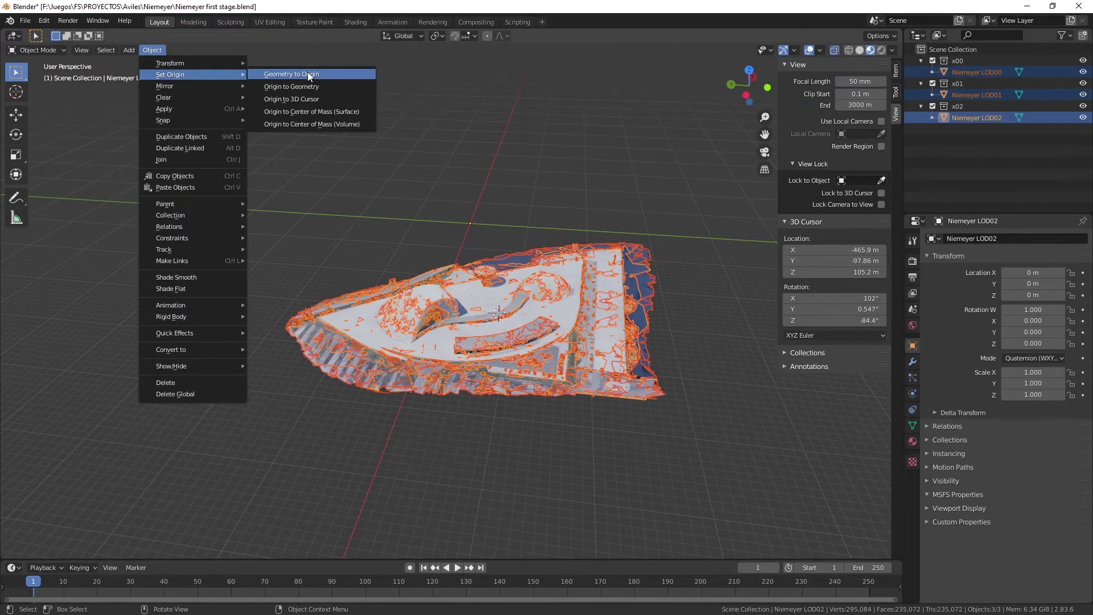
click(300, 100)
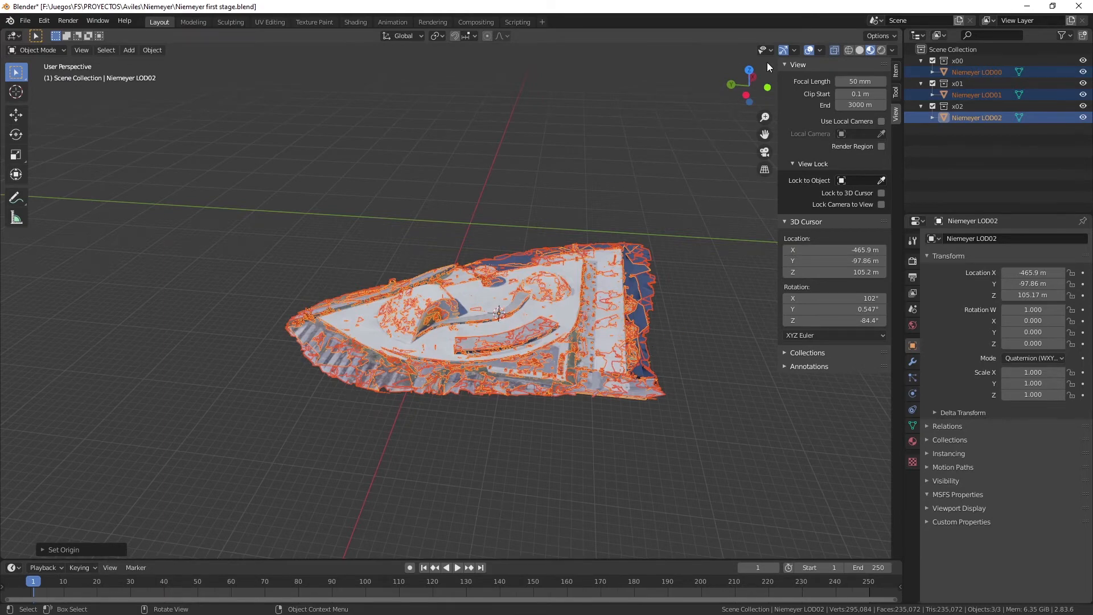
mouse_move(749, 86)
mouse_down()
mouse_move(749, 43)
mouse_move(751, 102)
mouse_move(750, 88)
mouse_up()
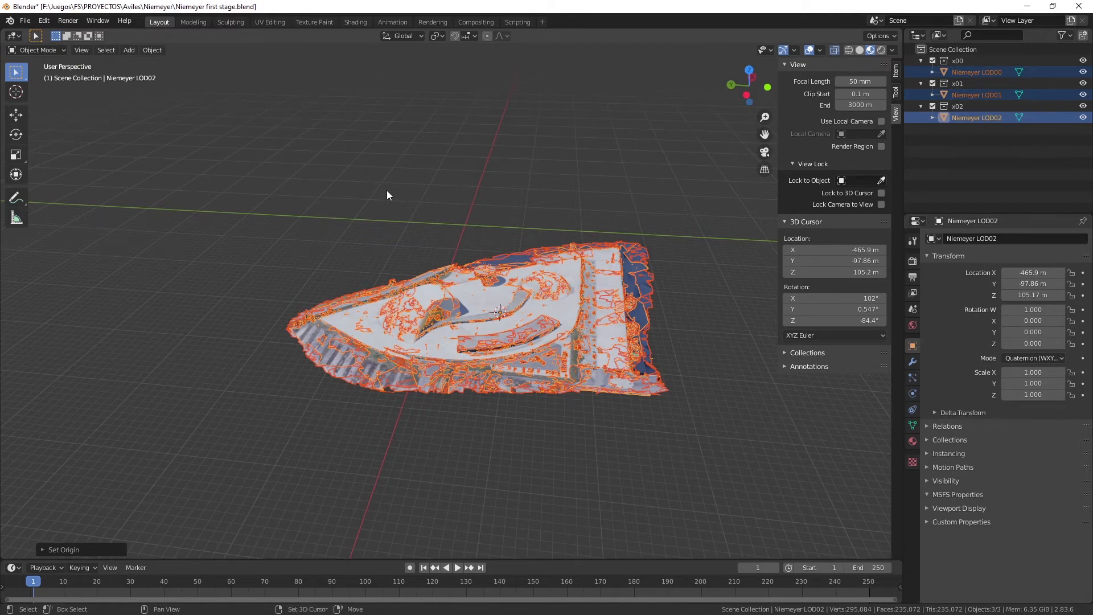
Snap the 3D cursor to the world origin and snap the three selected LOD meshes to the cursor.
key(shift+s)
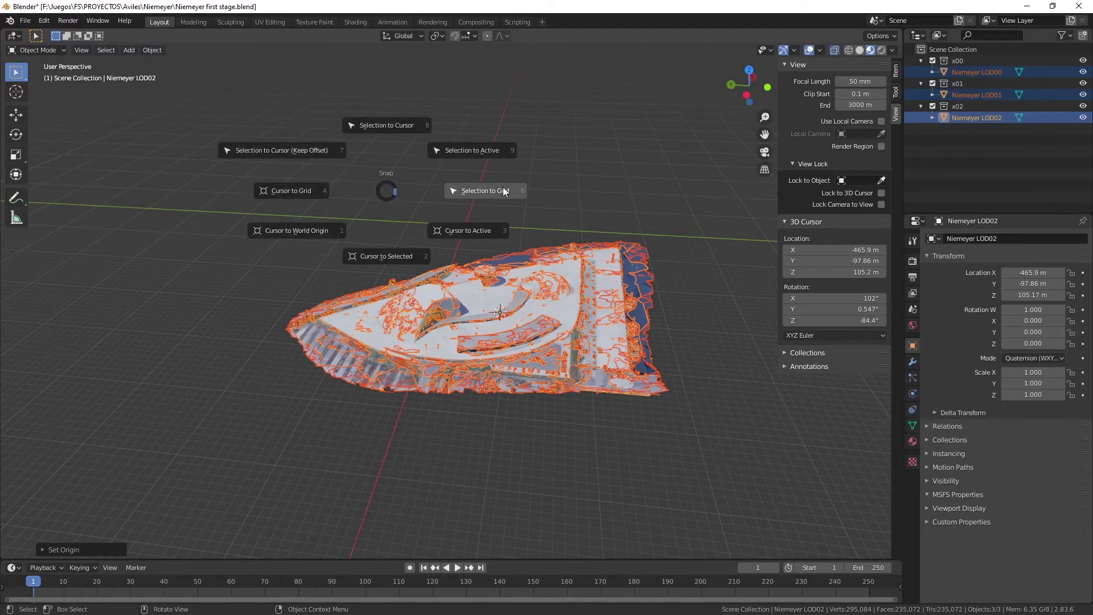
click(292, 229)
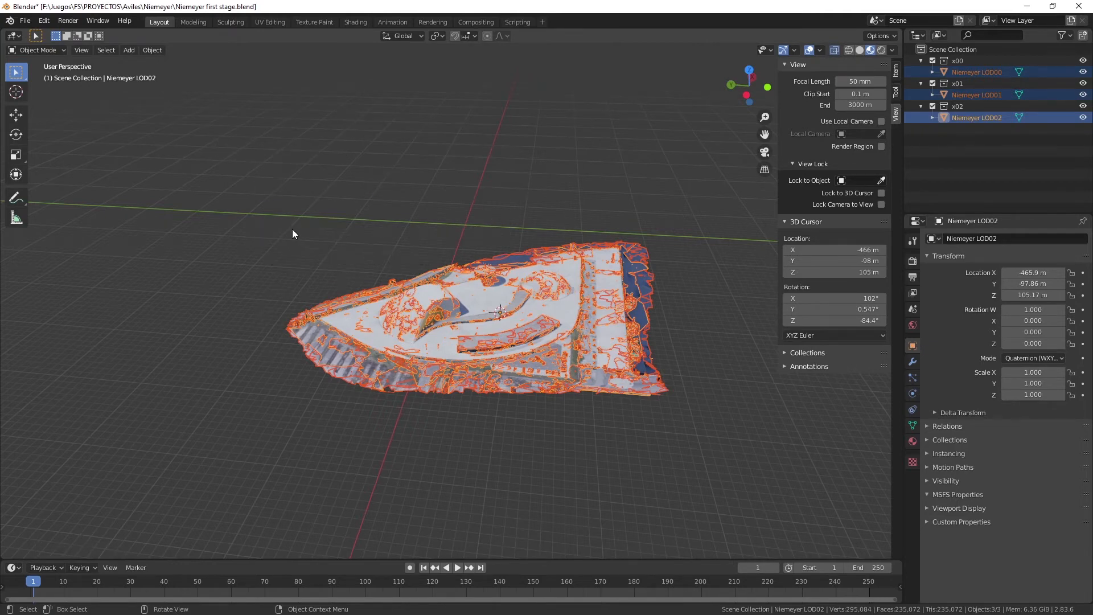
key(shift+s)
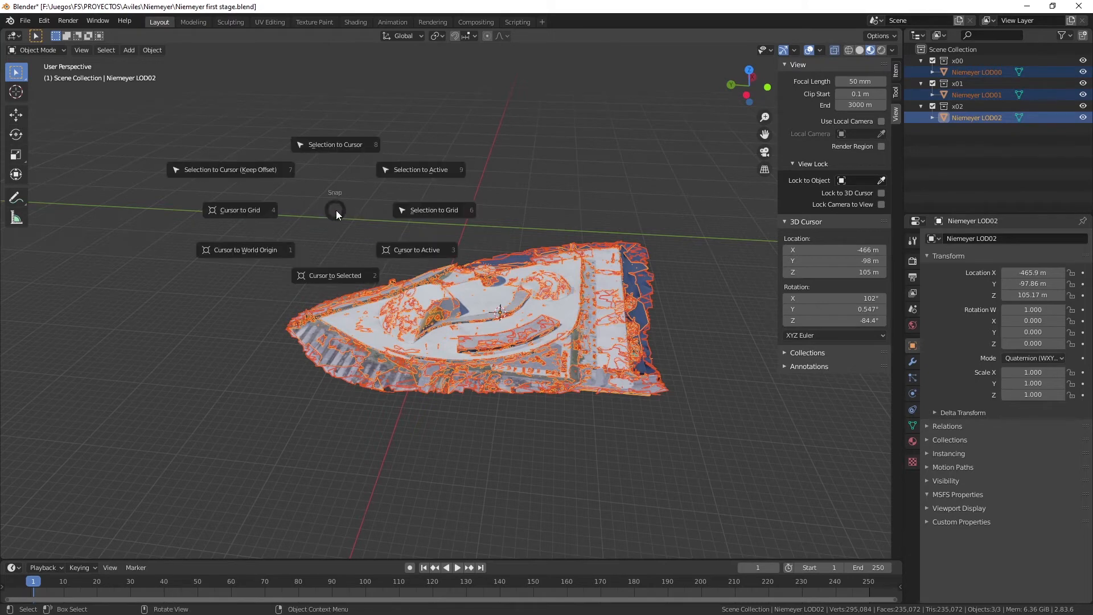
click(268, 250)
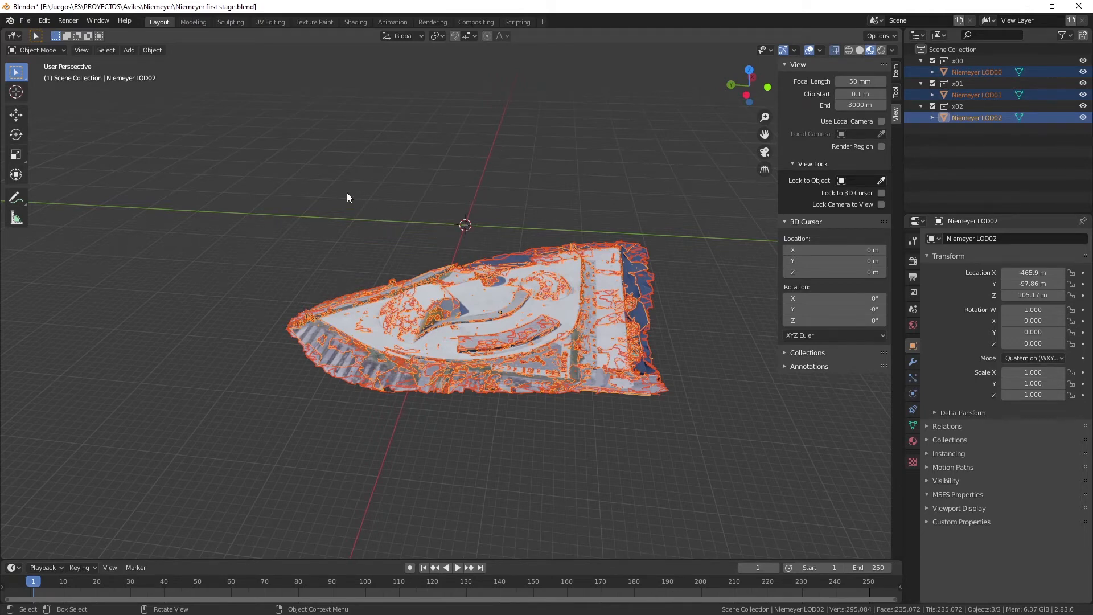
key(shift+s)
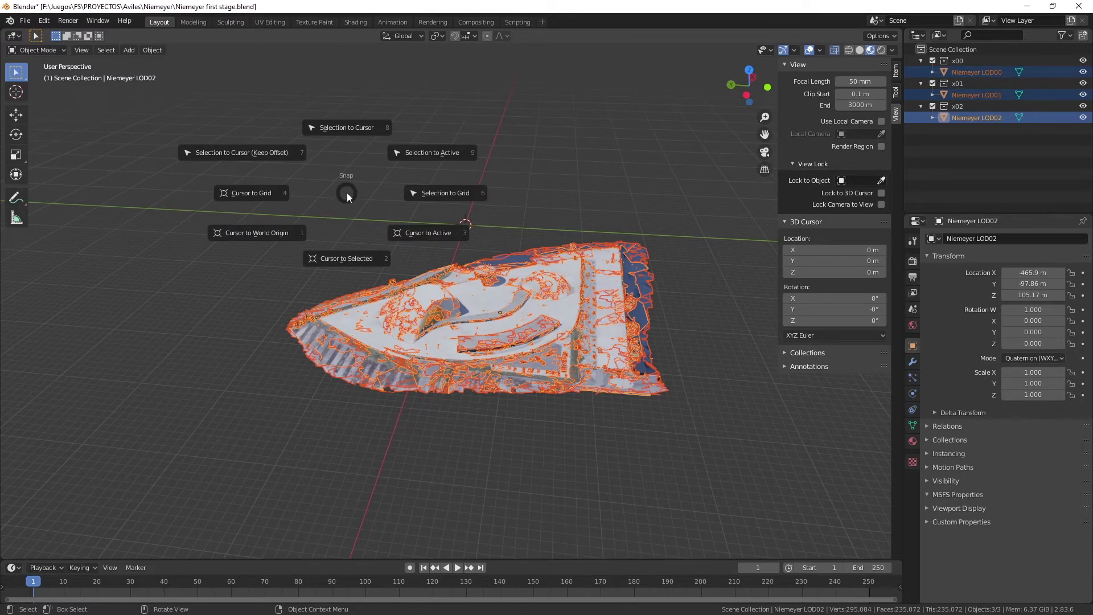
click(340, 129)
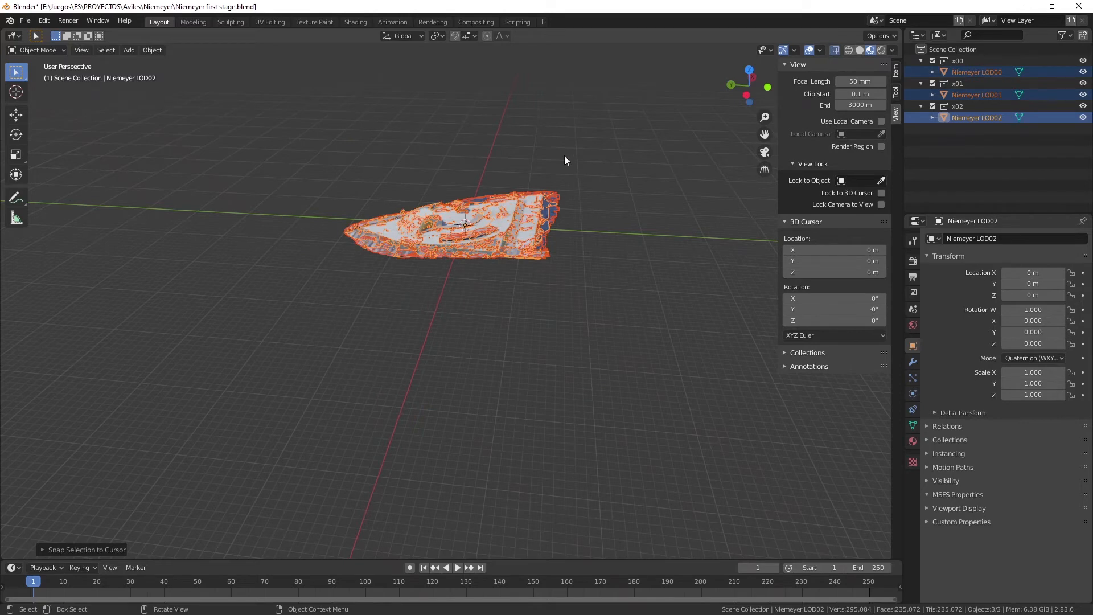
Lock the view to the Niemeyer LOD00 object and deselect all three LOD meshes.
click(848, 181)
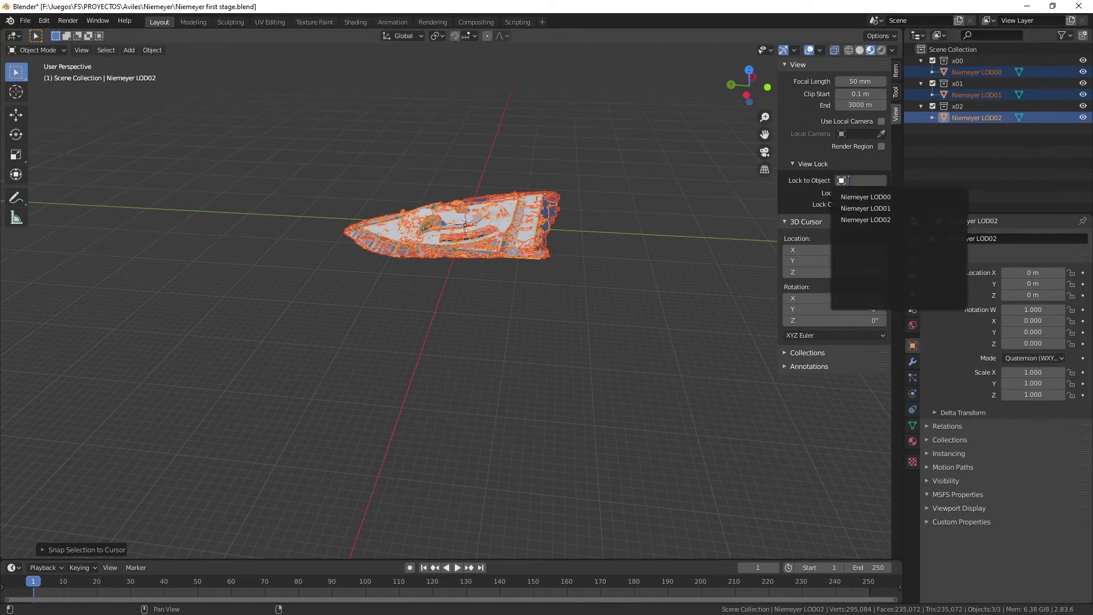
click(860, 197)
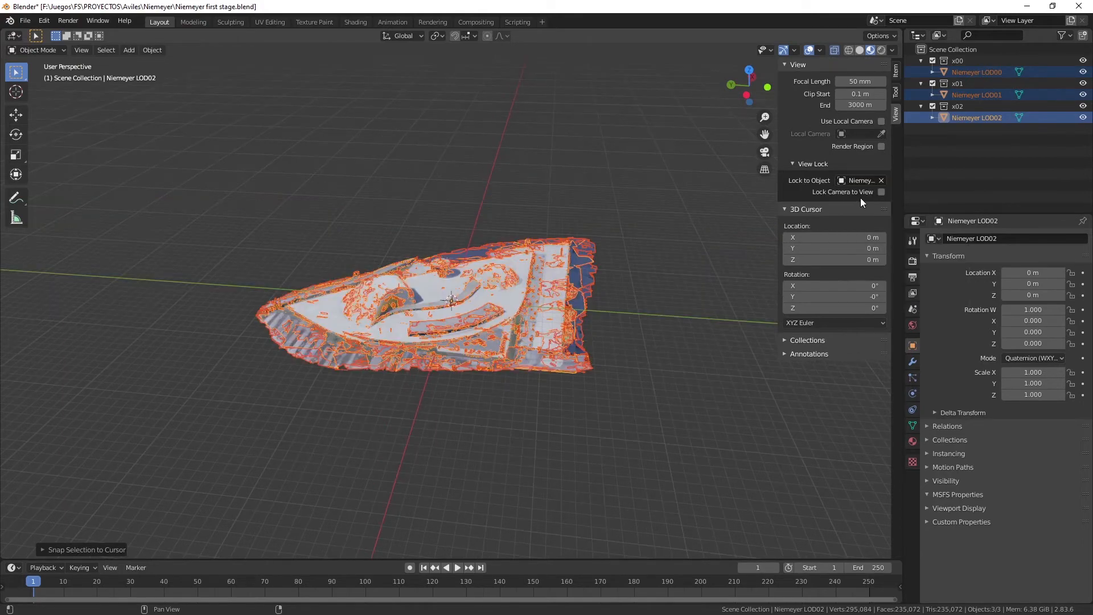
scroll(440, 317, up, 2)
scroll(441, 316, down, 2)
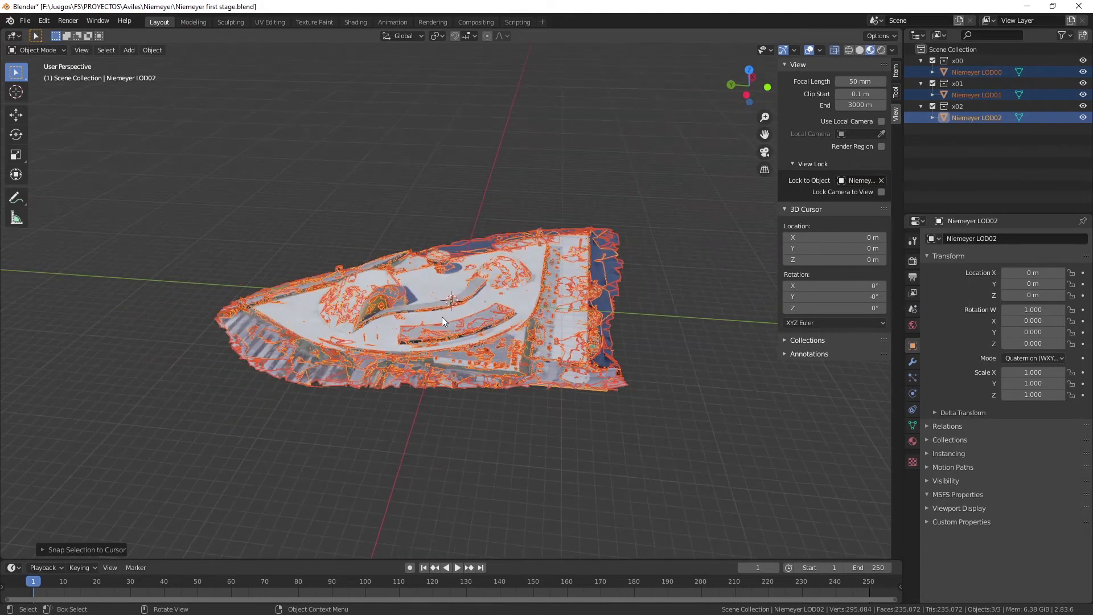
mouse_move(731, 97)
mouse_down()
mouse_move(738, 137)
mouse_move(740, 79)
mouse_move(740, 96)
mouse_up()
click(853, 181)
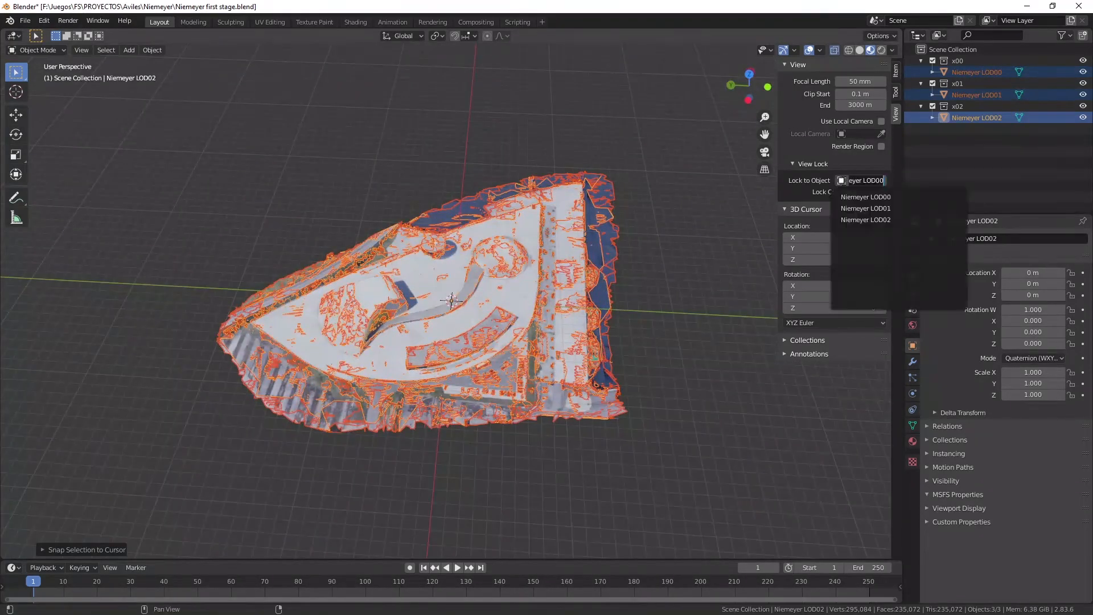
click(800, 184)
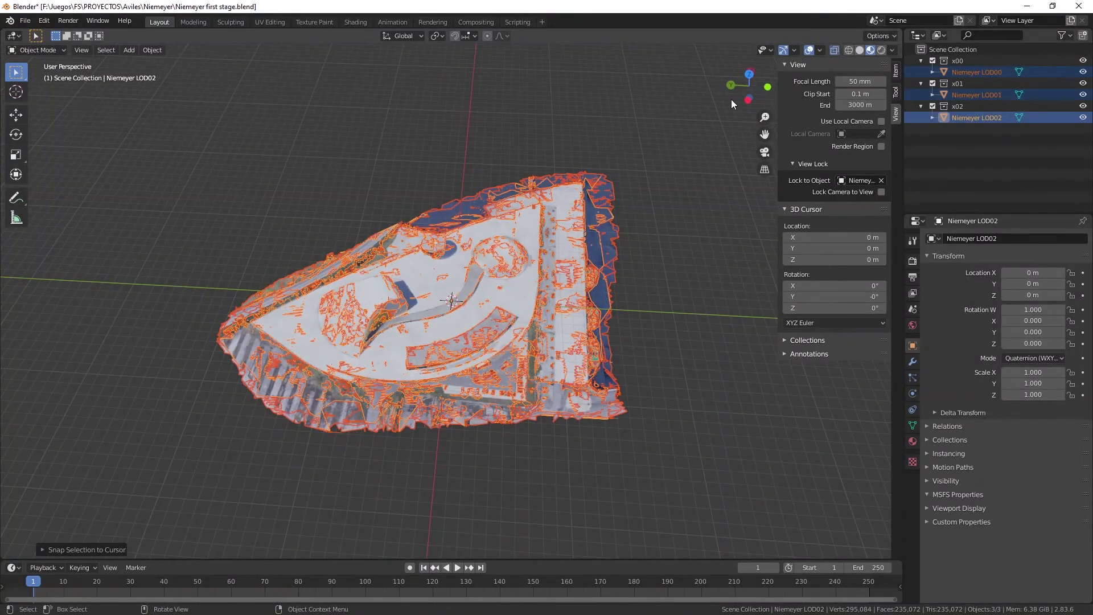
mouse_move(731, 99)
mouse_down()
mouse_move(728, 74)
mouse_move(686, 45)
mouse_move(783, 105)
mouse_move(854, 71)
mouse_move(854, 46)
mouse_move(706, 108)
mouse_move(734, 86)
mouse_move(723, 97)
mouse_move(722, 37)
mouse_move(728, 122)
mouse_move(735, 100)
mouse_up()
click(954, 168)
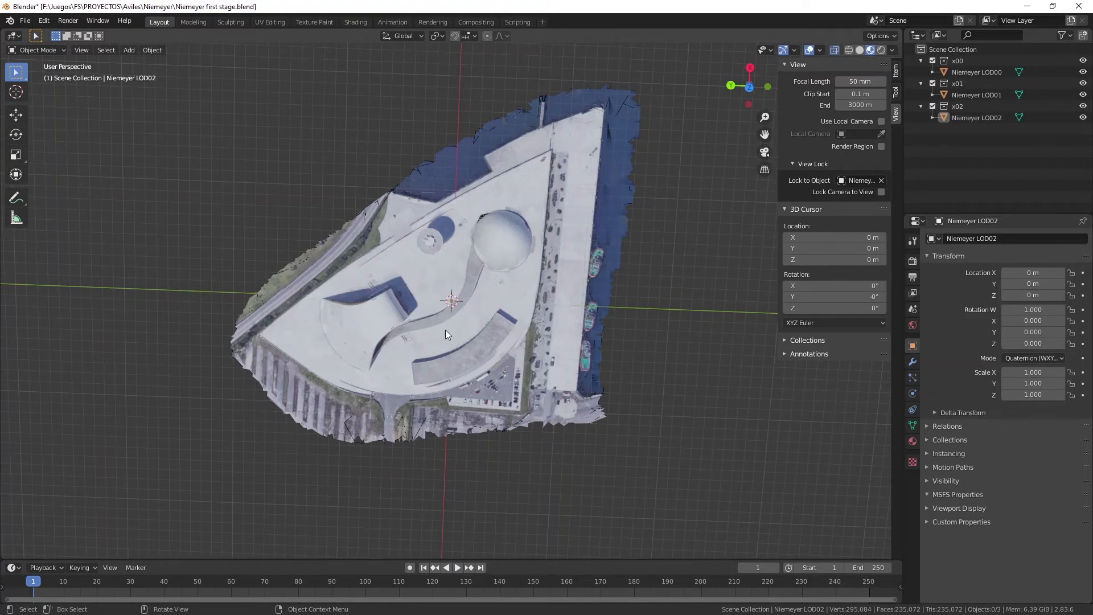
mouse_move(747, 85)
mouse_down()
mouse_move(752, 55)
mouse_move(773, 83)
mouse_move(746, 89)
mouse_move(708, 26)
mouse_move(714, 68)
mouse_move(808, 54)
mouse_move(796, 102)
mouse_move(786, 84)
mouse_move(773, 108)
mouse_move(733, 75)
mouse_up()
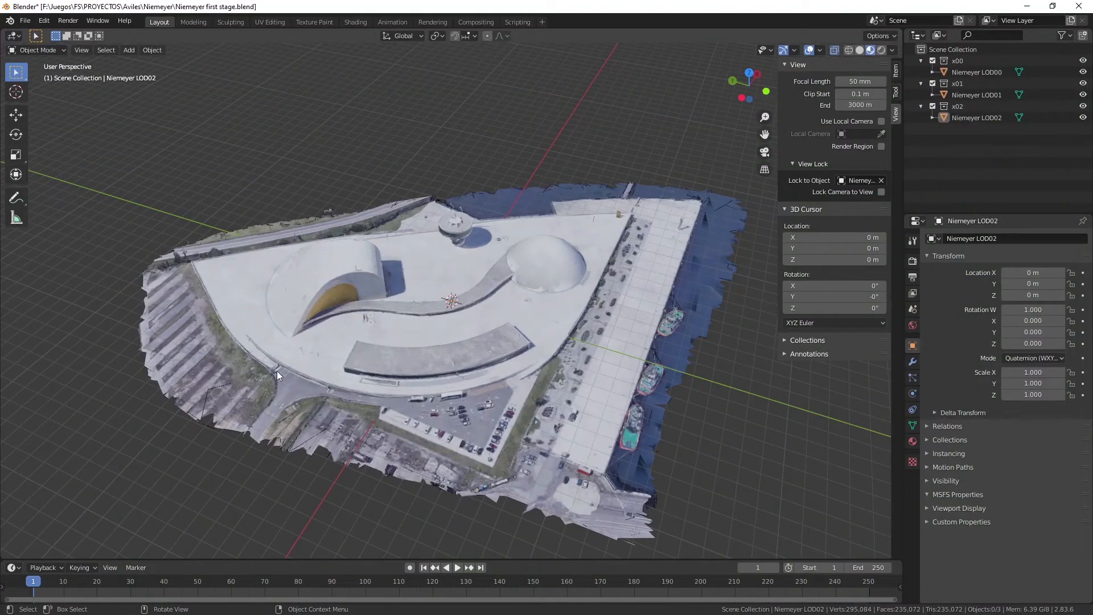
drag(751, 85, 713, 102)
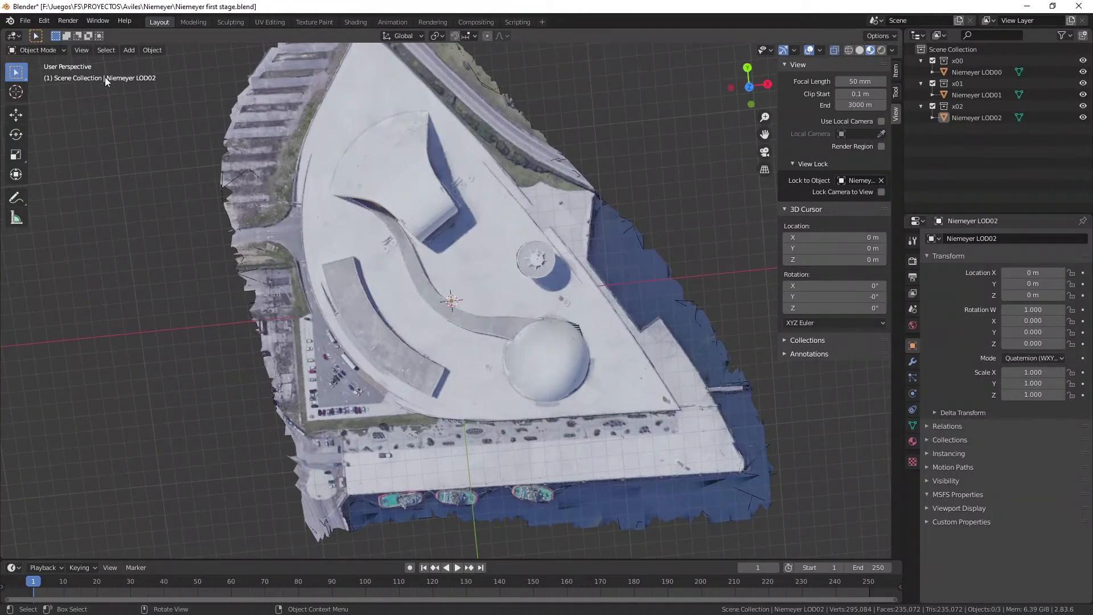
Exclude the x02 and x01 collections from the view layer, keeping only x00 enabled.
click(58, 50)
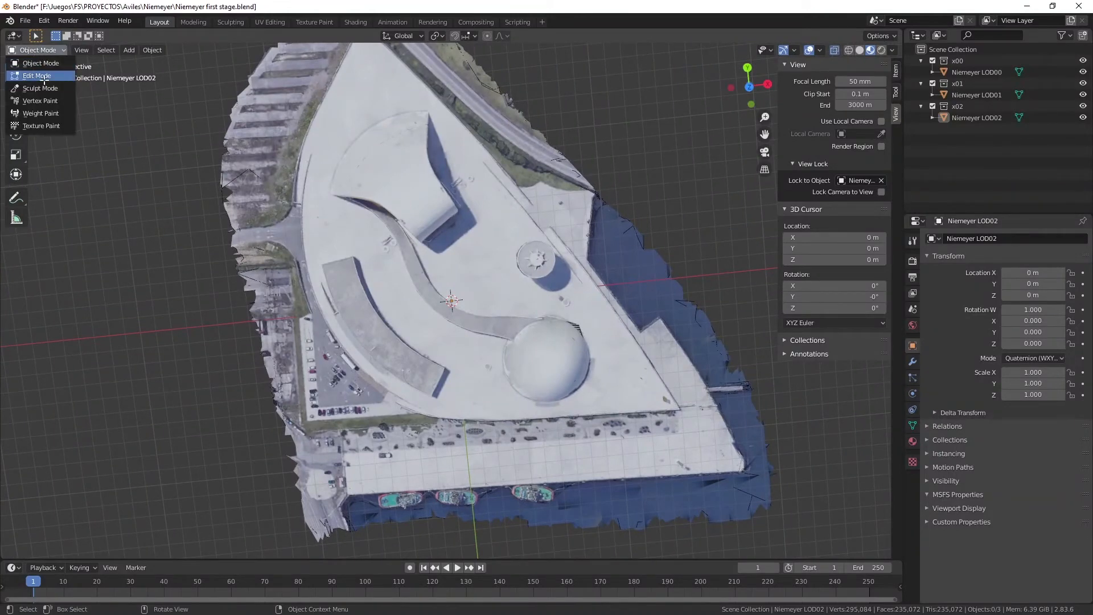
click(44, 76)
click(962, 73)
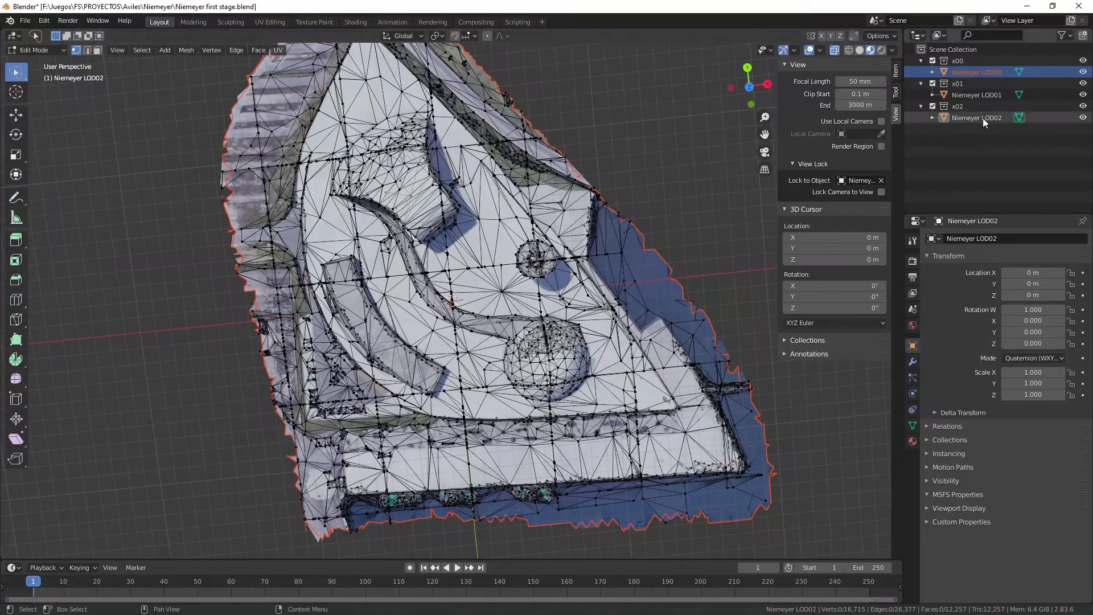
click(932, 105)
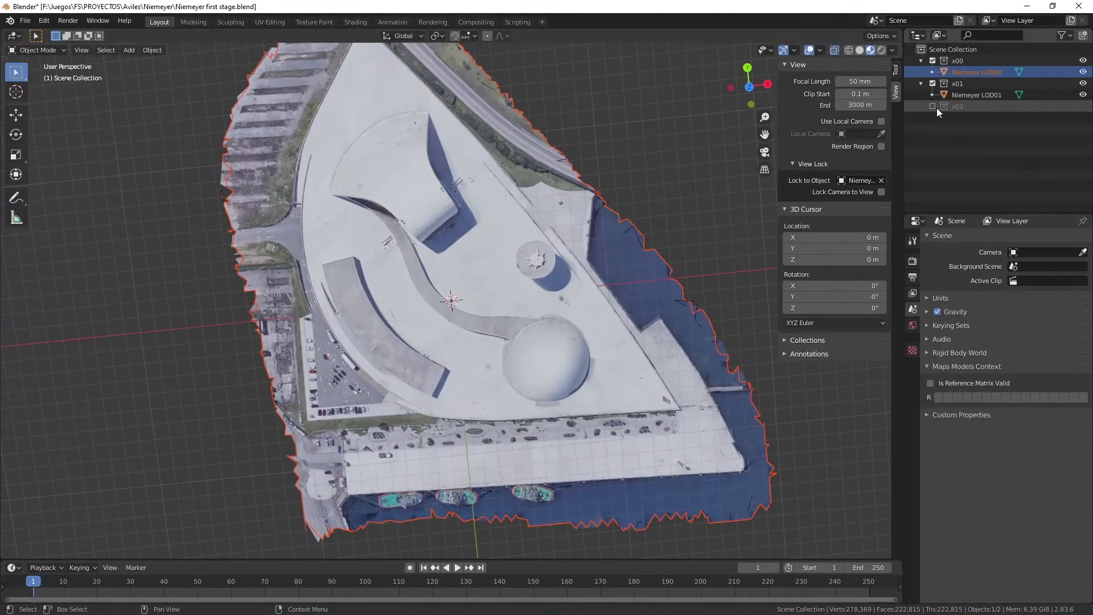
click(932, 84)
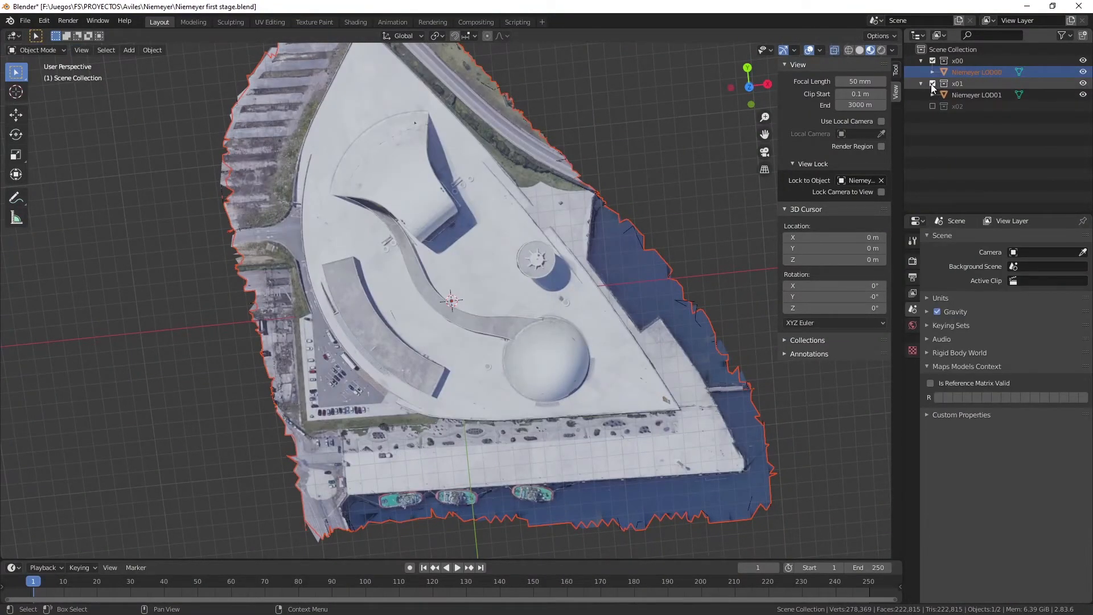
Make Niemeyer LOD00 the active object and switch it to Edit Mode.
click(962, 71)
click(39, 49)
click(40, 62)
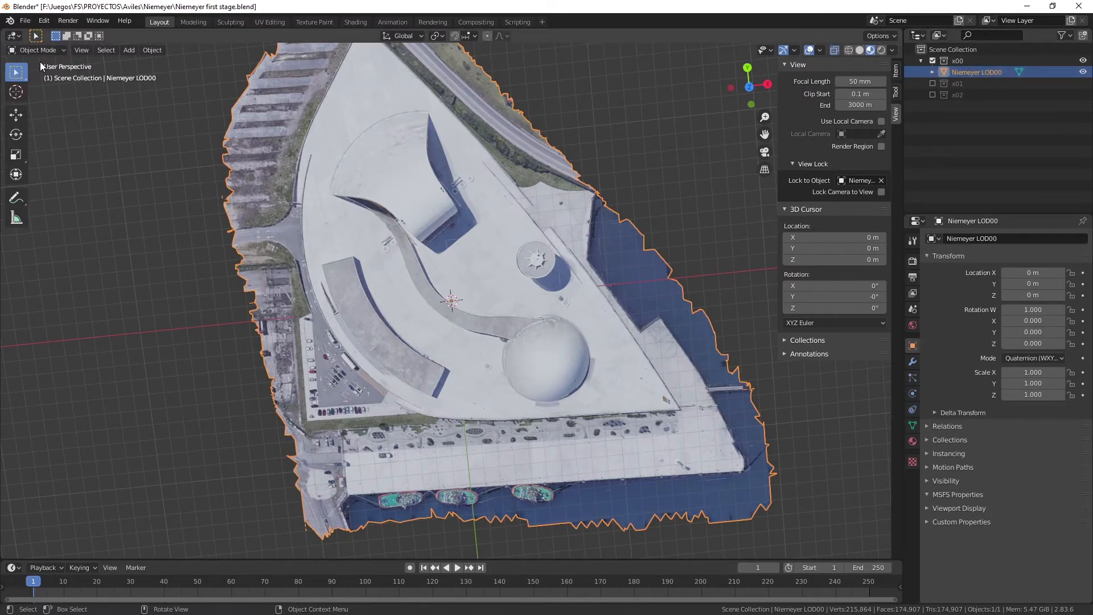
click(37, 50)
click(57, 49)
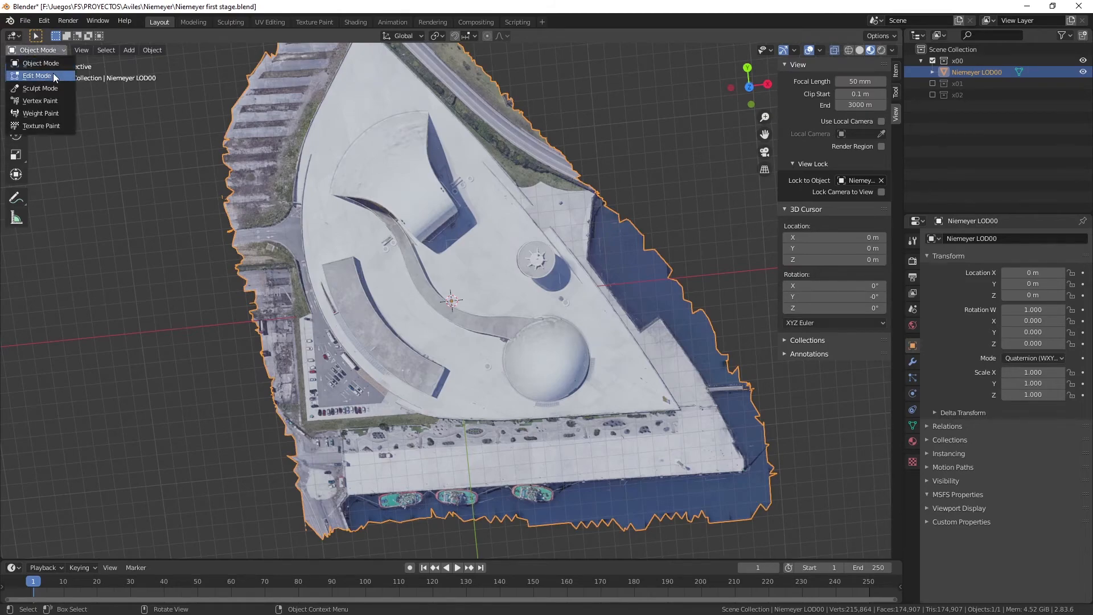
click(53, 73)
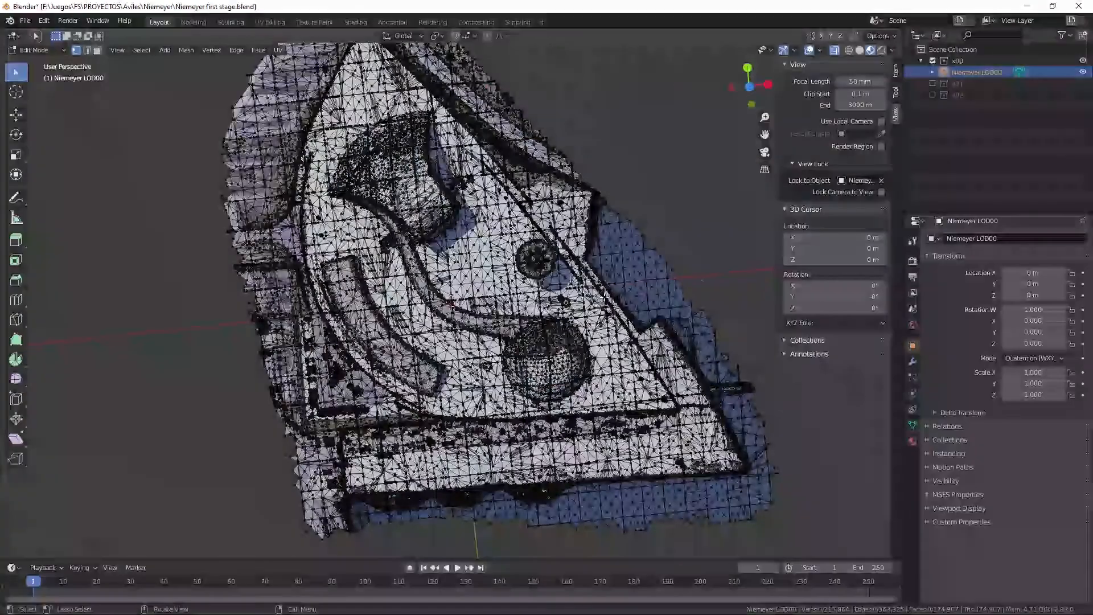
Collapse the view settings and hide the sidebar so the whole Niemeyer LOD00 mesh stays unobstructed.
drag(749, 85, 667, 69)
drag(764, 134, 803, 1)
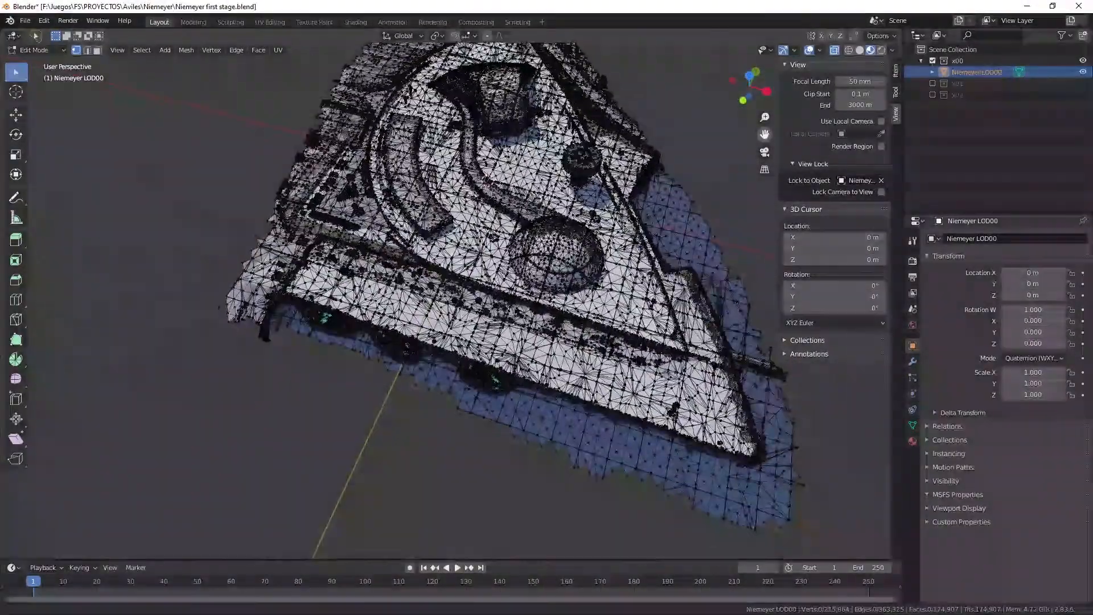
drag(750, 91, 768, 96)
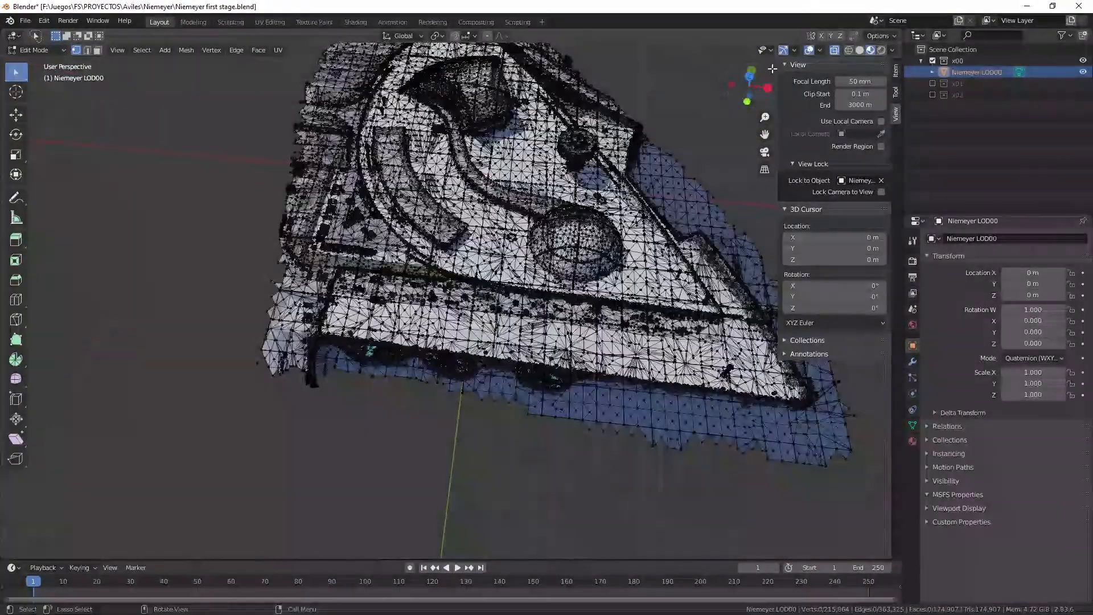
click(783, 64)
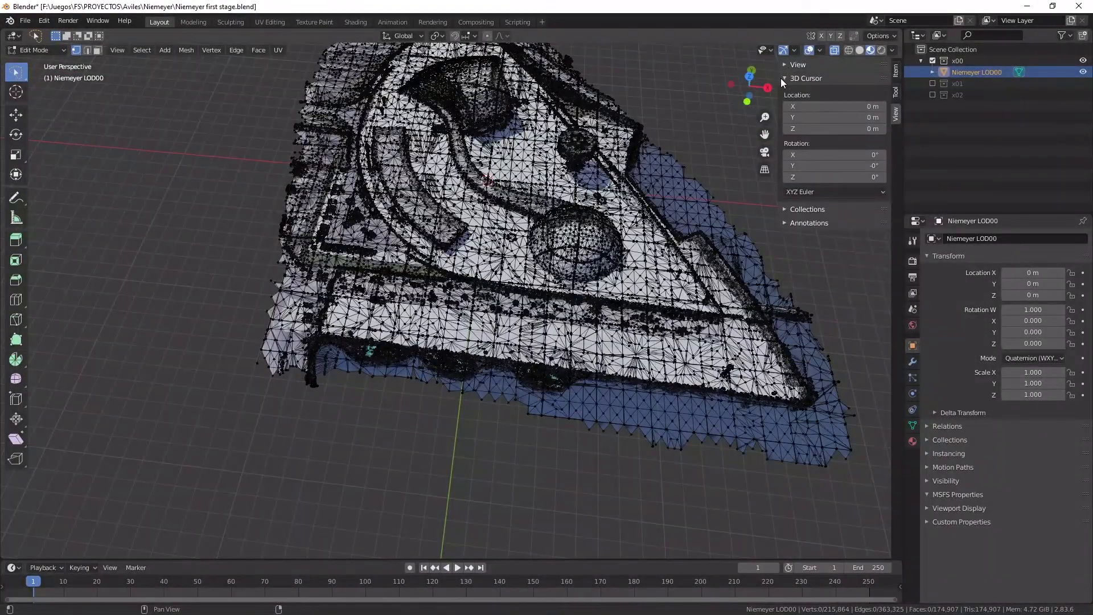
drag(780, 77, 848, 93)
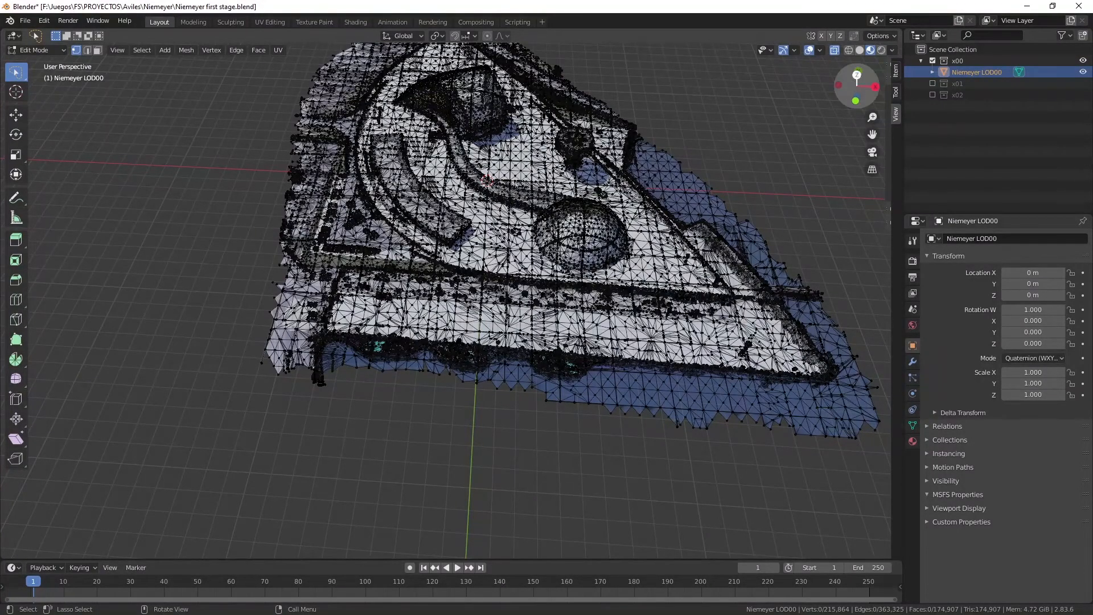
Delete the vertices of the water strip along the quay between the moored boats and the plaza's pointed end.
mouse_move(857, 85)
mouse_down()
mouse_move(854, 66)
mouse_move(854, 98)
mouse_up()
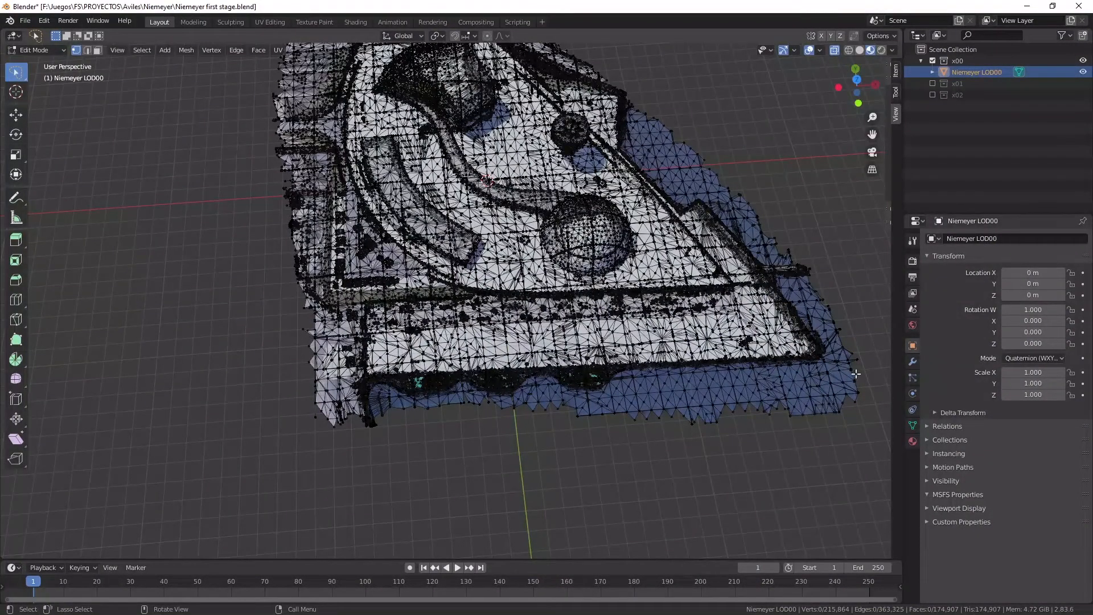
mouse_move(839, 363)
mouse_down()
mouse_move(598, 389)
mouse_move(769, 459)
mouse_move(877, 449)
mouse_up()
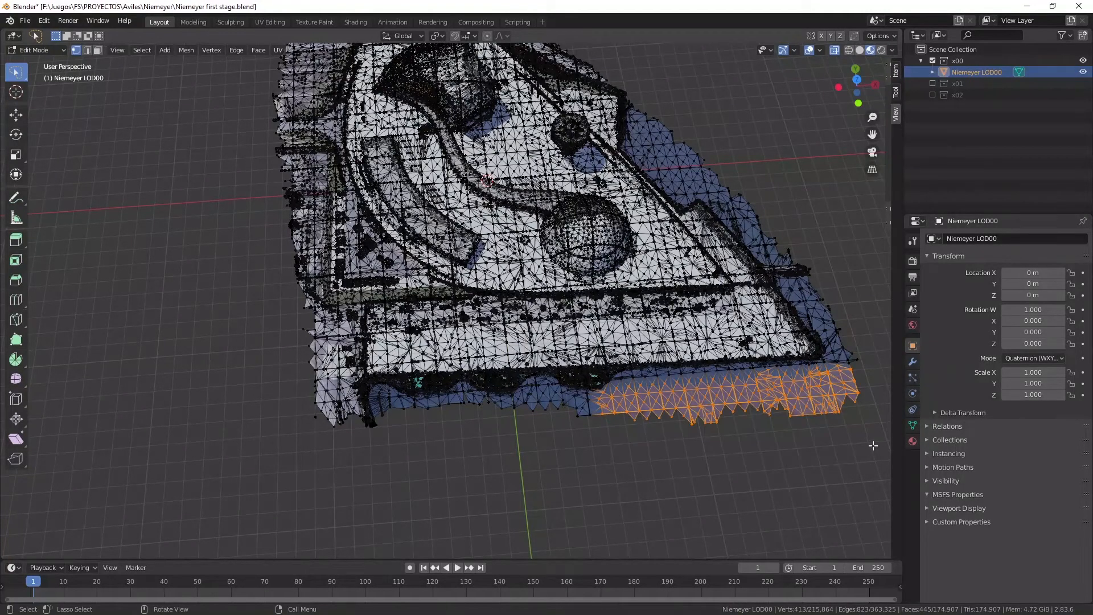
key(x)
click(845, 446)
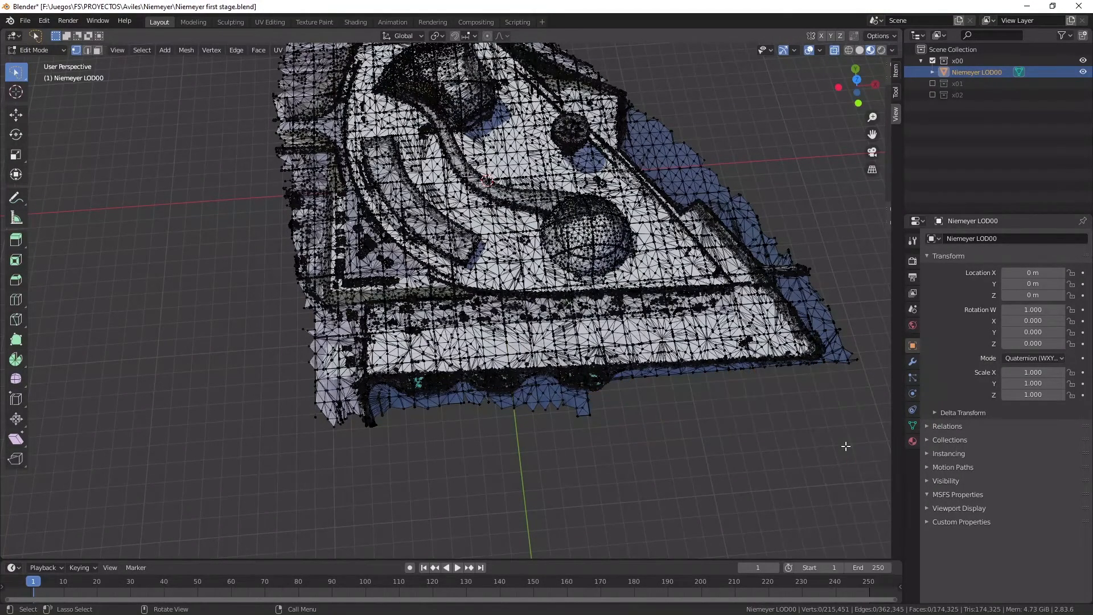
Try deleting the vertices of the square water patch protruding beyond the boat nearest the pointed end.
mouse_move(592, 397)
mouse_down()
mouse_move(541, 398)
mouse_move(622, 443)
mouse_up()
key(x)
click(606, 441)
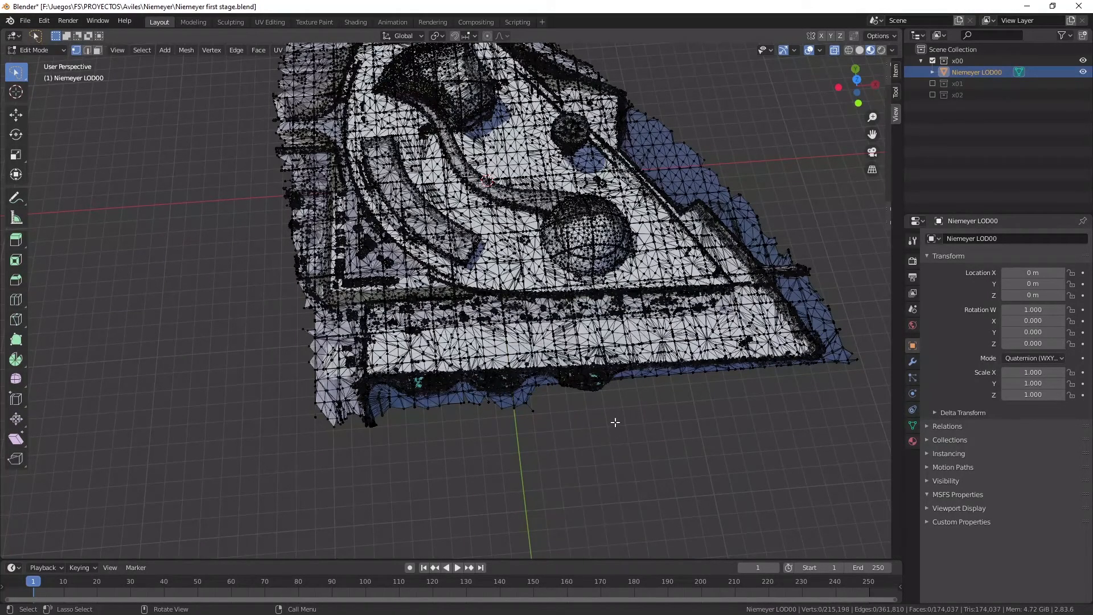
Try deleting all vertices of the moored boat nearest the plaza's pointed end, including the water around it.
scroll(615, 420, up, 4)
drag(872, 134, 781, 39)
scroll(510, 454, up, 1)
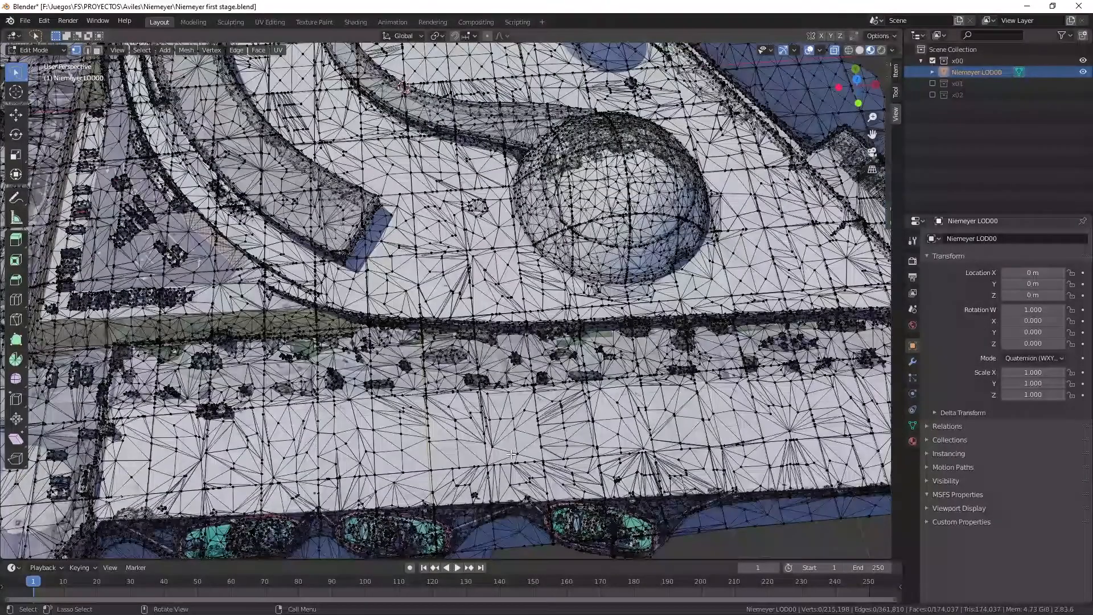
scroll(512, 455, down, 2)
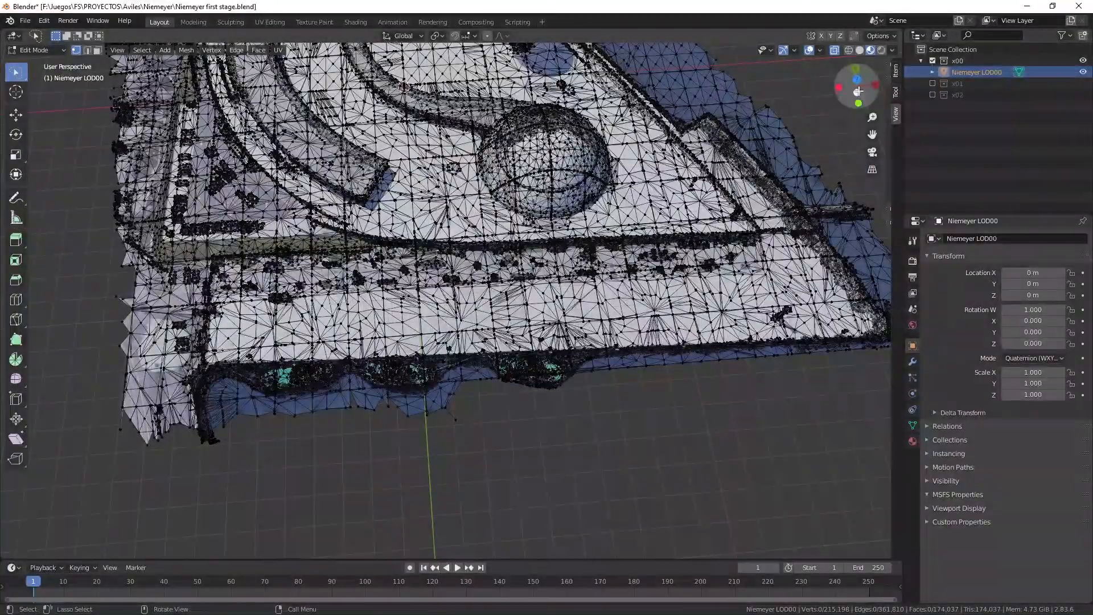
drag(857, 86, 861, 114)
mouse_move(499, 384)
ctrl+right_down()
mouse_move(497, 358)
mouse_move(525, 354)
mouse_move(561, 353)
mouse_move(592, 376)
ctrl+right_up()
key(x)
click(545, 409)
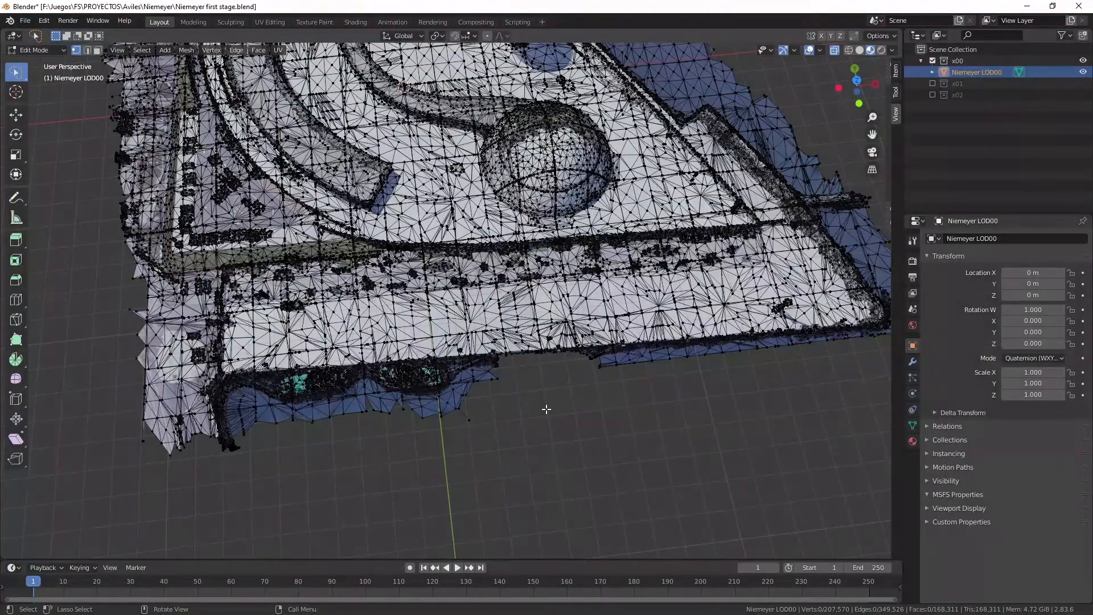
Undo the boat deletion and the preceding water patch deletion, and clear the selection.
mouse_move(856, 90)
mouse_down()
mouse_move(856, 68)
mouse_move(858, 89)
mouse_up()
key(ctrl+z)
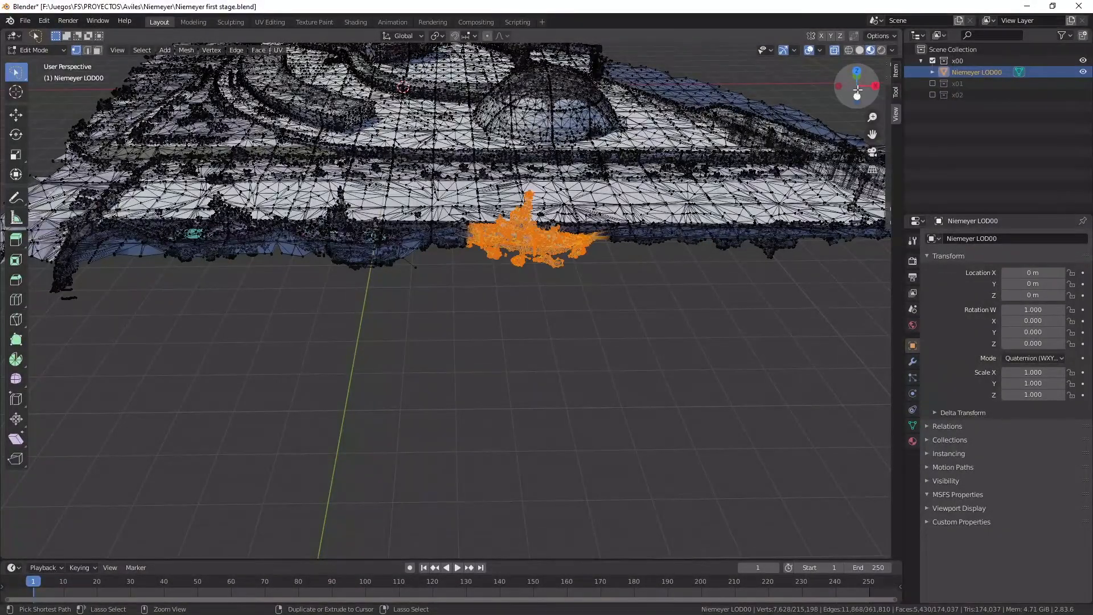
key(ctrl+z)
key(ctrl+z)
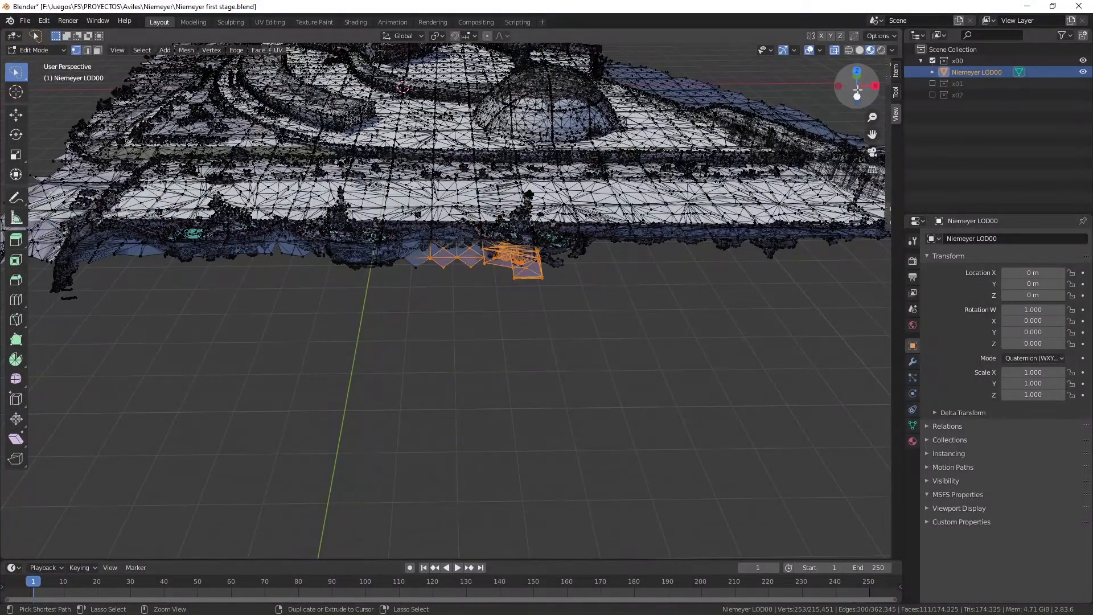
click(587, 324)
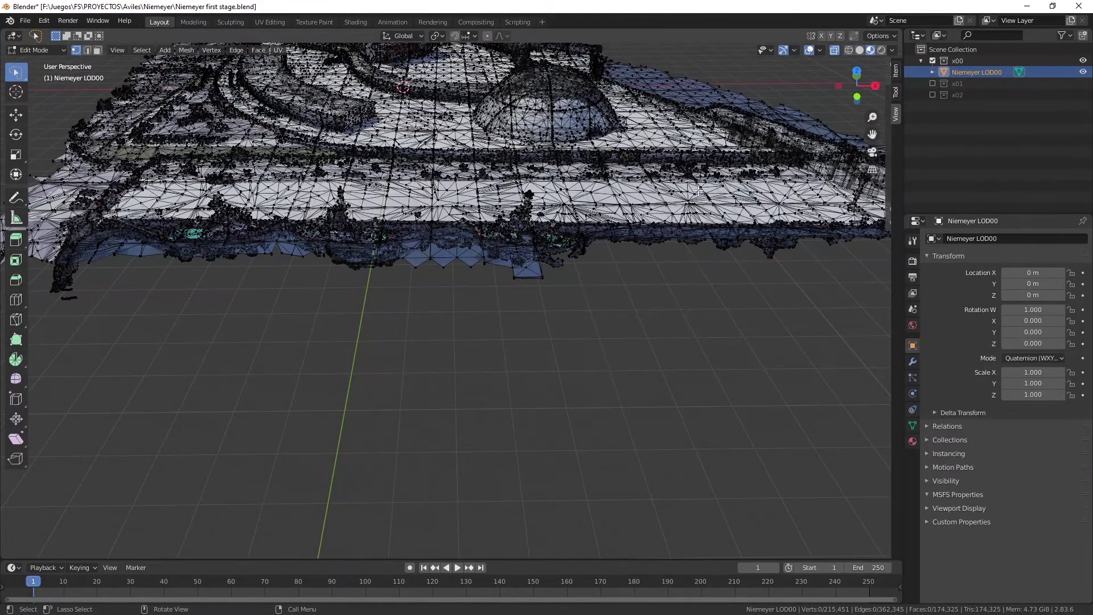
Switch to Object Mode and examine the three moored boats and the surrounding water edge with textures visible.
click(55, 48)
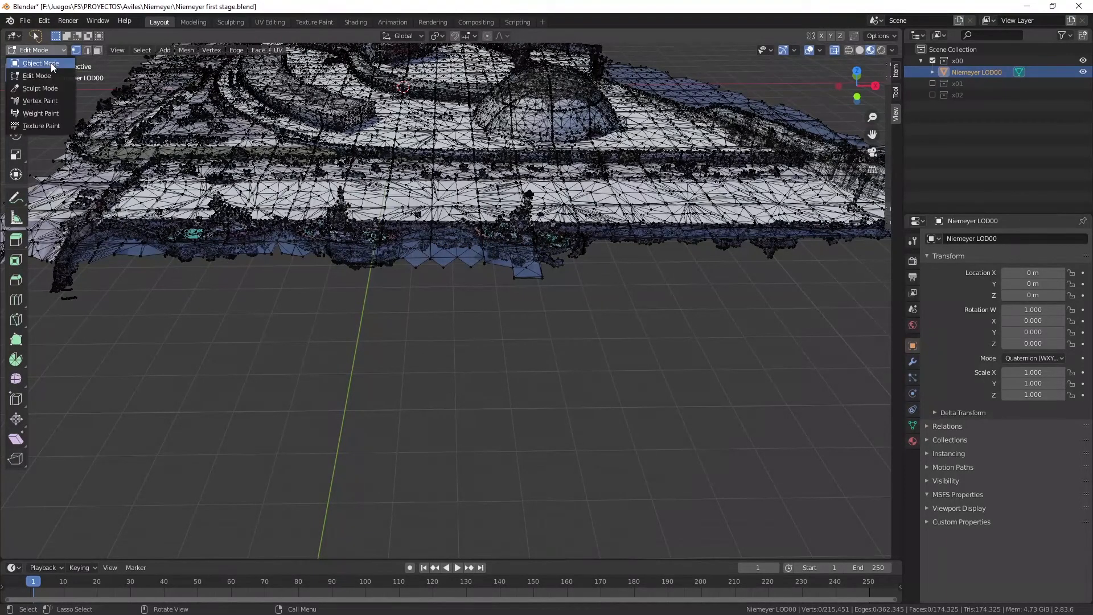
click(50, 63)
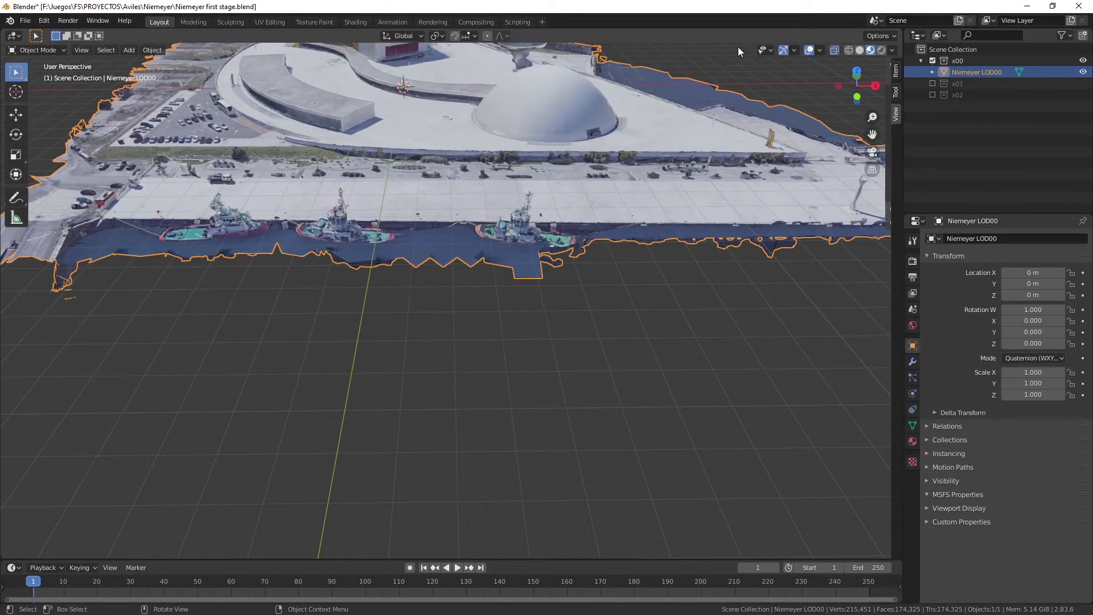
drag(856, 85, 876, 102)
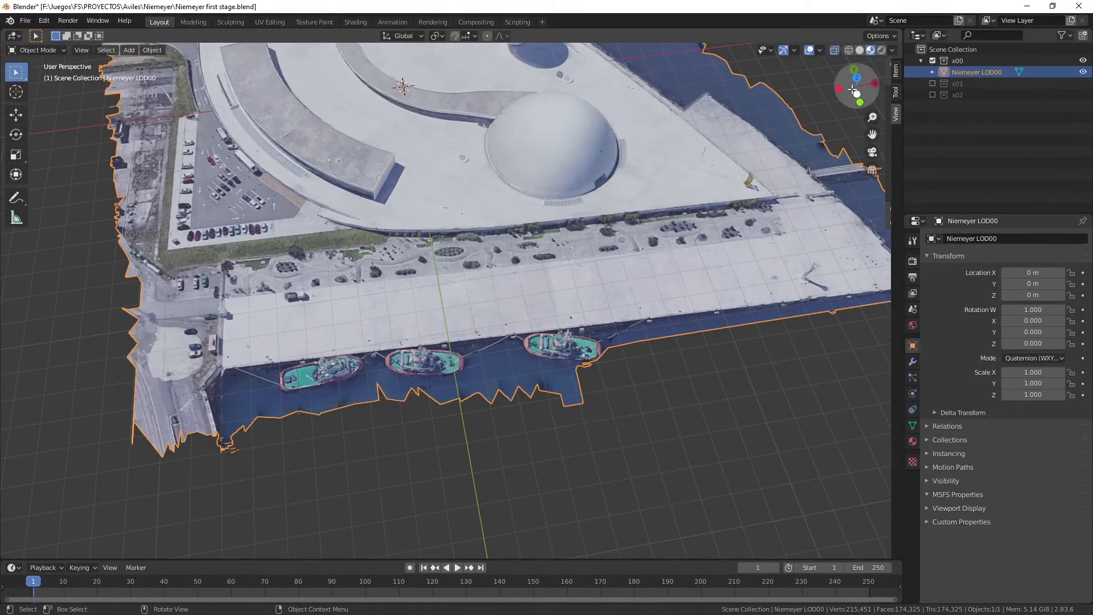
mouse_move(857, 88)
mouse_down()
mouse_move(851, 71)
mouse_move(861, 102)
mouse_move(854, 82)
mouse_up()
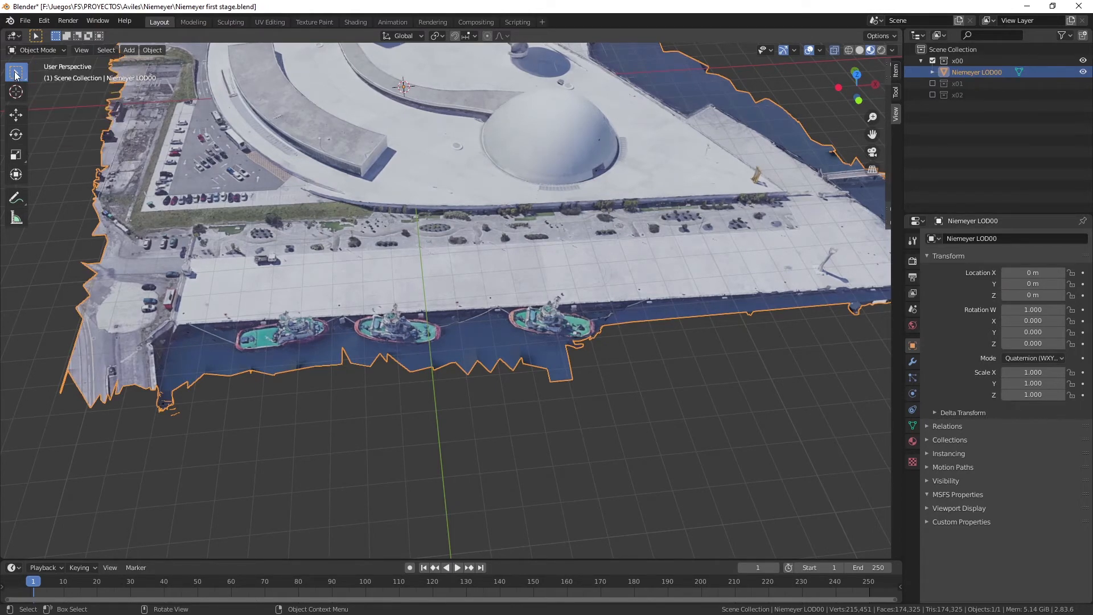
Return to Edit Mode and knife-cut a line through the water along the outer side of the moored boats.
mouse_move(15, 74)
mouse_down()
mouse_move(57, 87)
mouse_move(76, 142)
mouse_up()
click(36, 48)
click(37, 76)
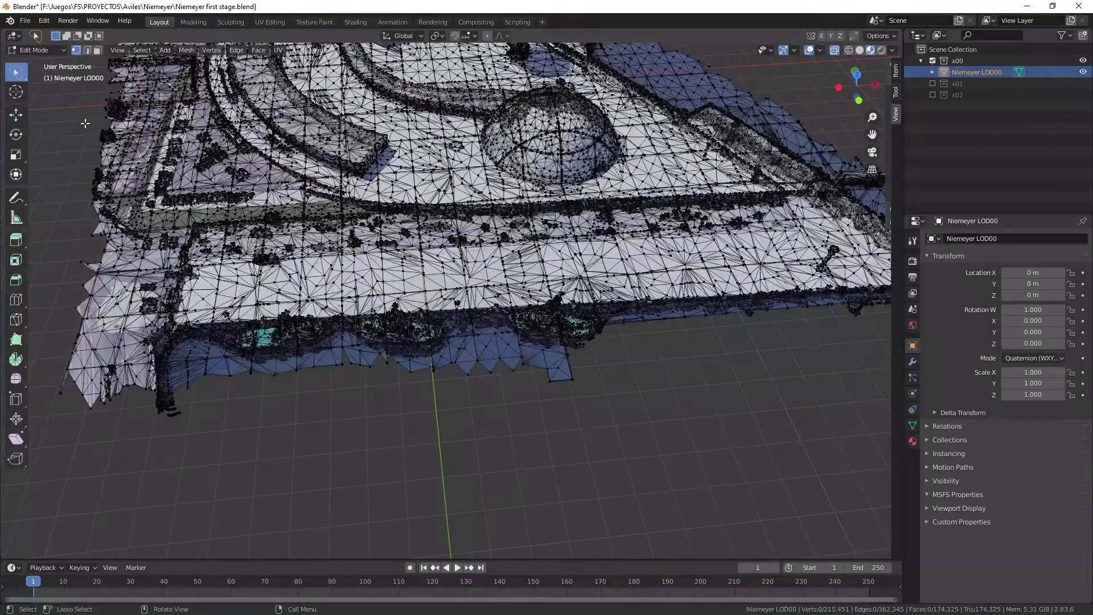
mouse_move(567, 353)
mouse_down()
mouse_move(512, 348)
mouse_move(654, 406)
mouse_up()
click(562, 372)
key(k)
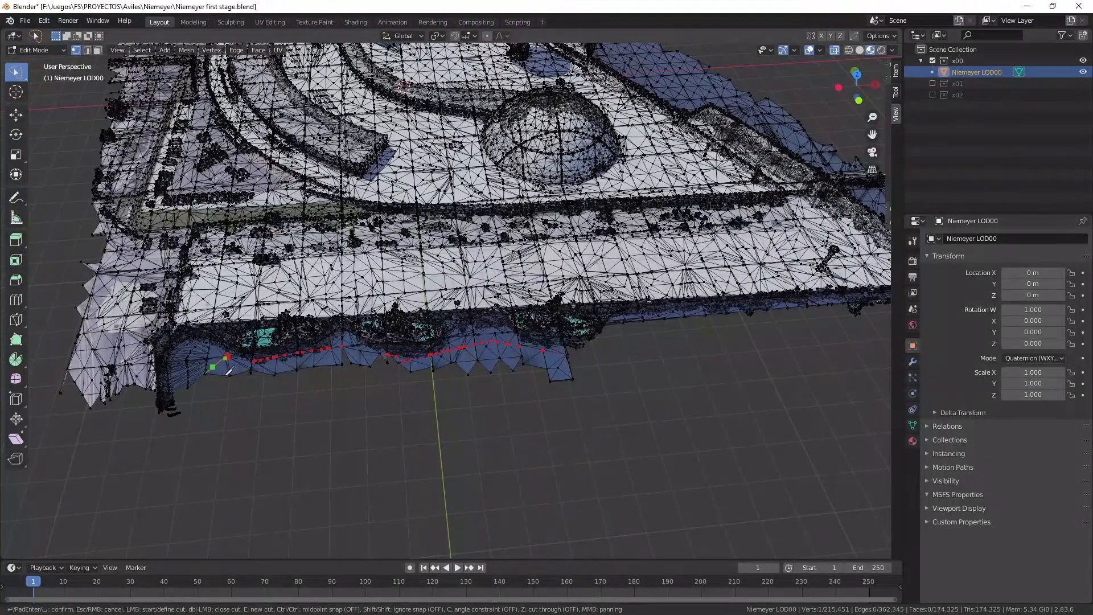
key(Return)
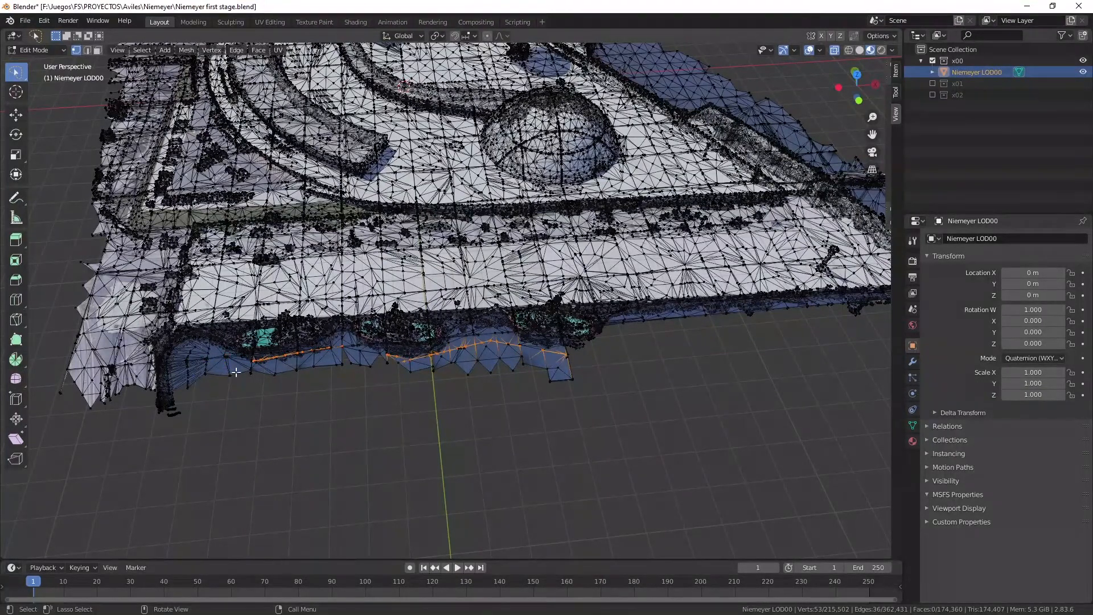
Delete the vertices of the jagged water fringe between the middle boat and the boat nearest the pointed end.
click(583, 380)
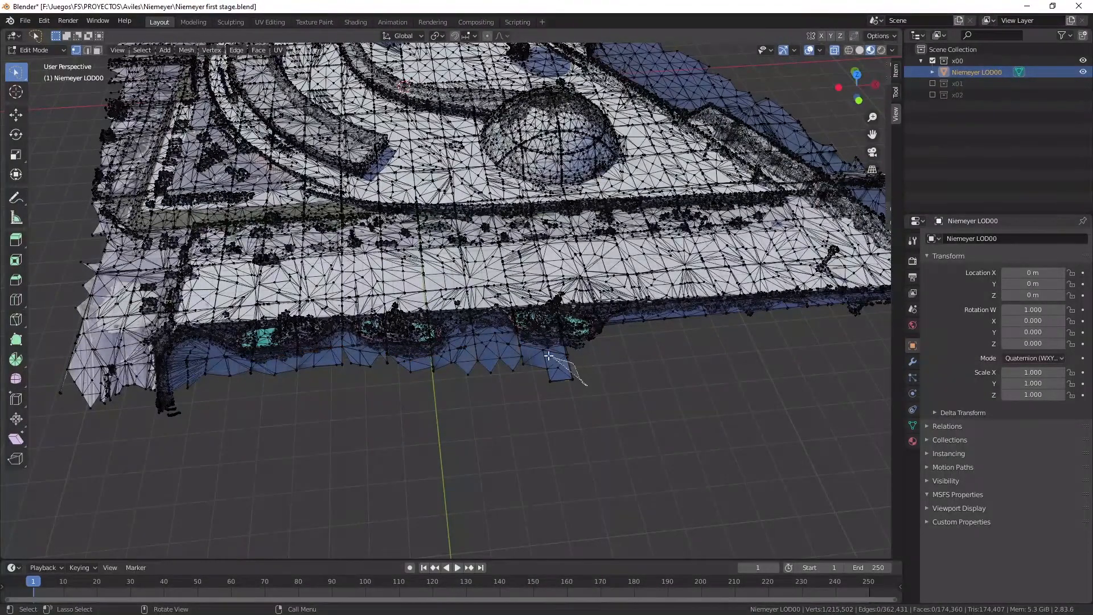
mouse_move(547, 356)
ctrl+right_down()
mouse_move(483, 345)
mouse_move(401, 384)
mouse_move(568, 403)
ctrl+right_up()
key(x)
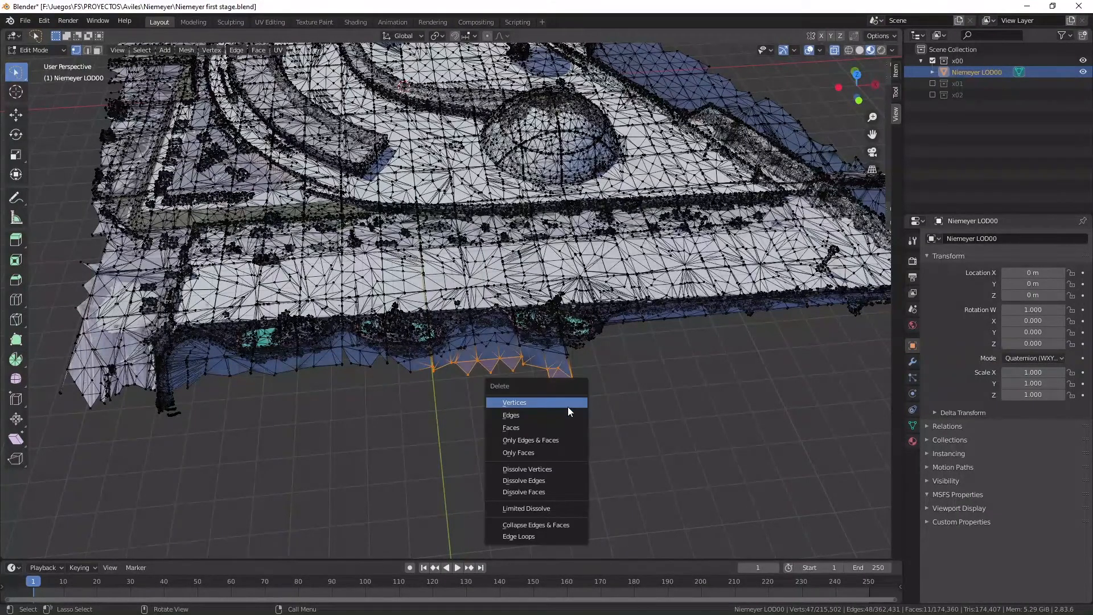
click(565, 403)
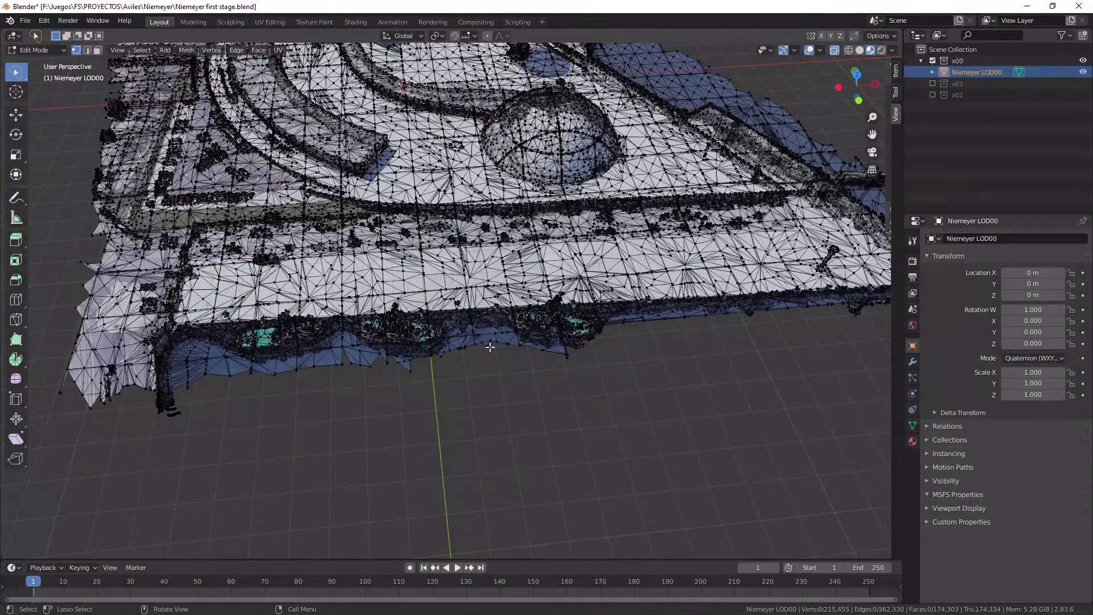
Delete the single selected vertex and the water fringe vertices protruding beyond the middle boat.
scroll(492, 367, up, 3)
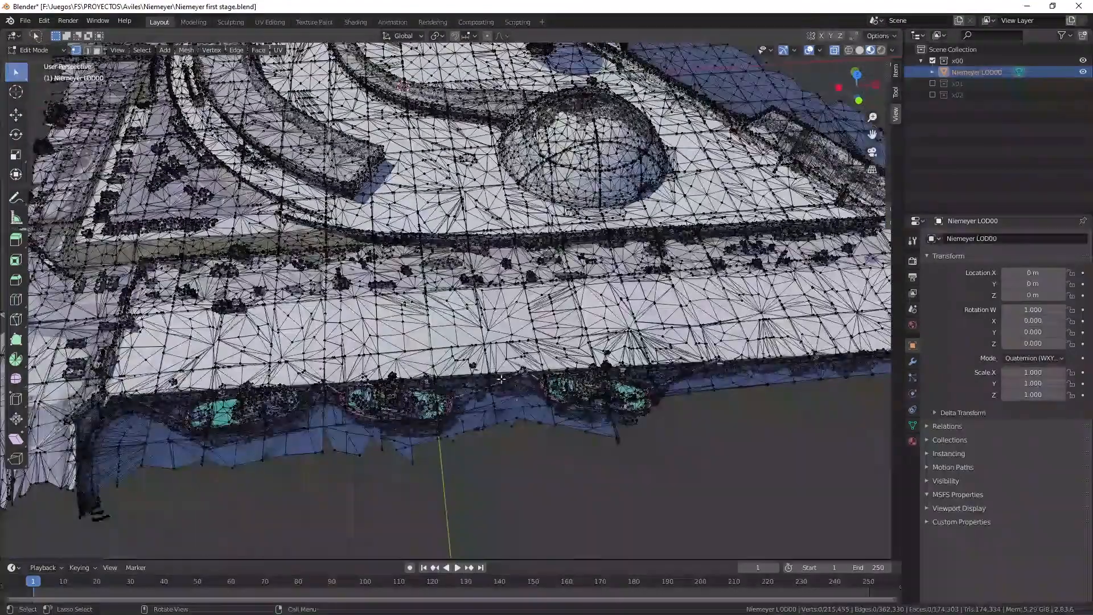
key(x)
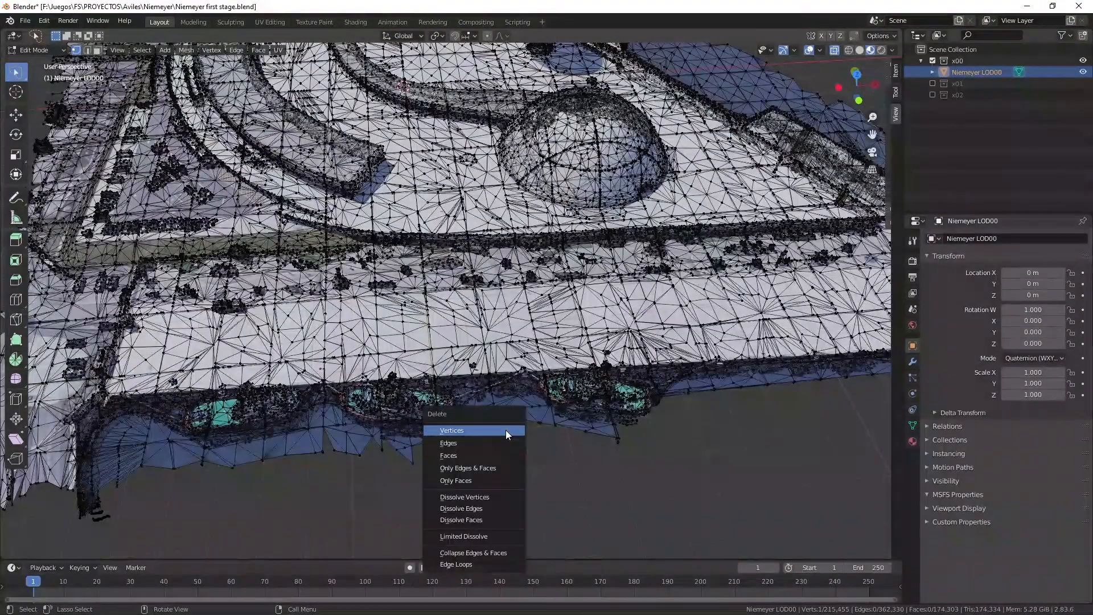
key(Return)
mouse_move(390, 437)
mouse_down()
mouse_move(336, 447)
mouse_move(361, 476)
mouse_move(440, 482)
mouse_up()
key(x)
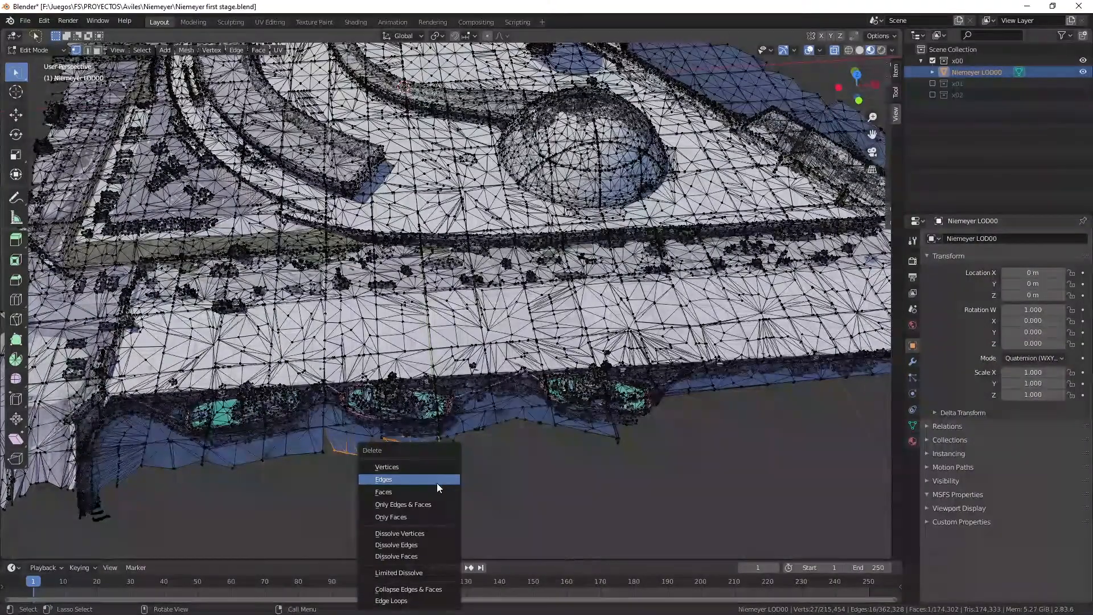
click(403, 471)
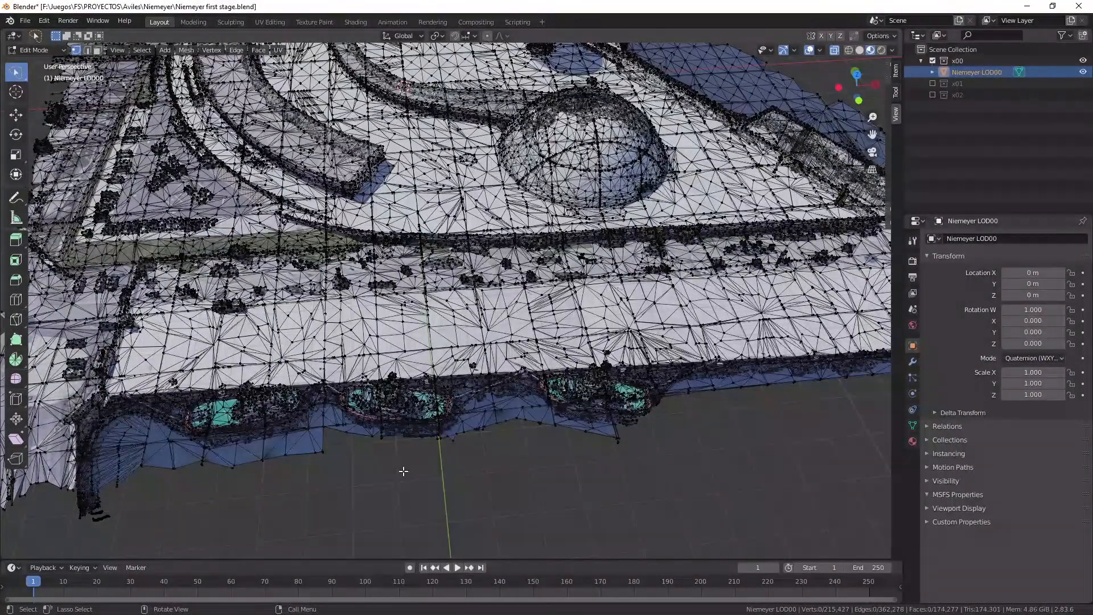
Delete the water fringe vertices between the middle boat and the boat nearest the road.
mouse_move(849, 85)
mouse_down()
mouse_move(843, 97)
mouse_move(849, 41)
mouse_move(853, 105)
mouse_up()
mouse_move(436, 361)
mouse_down()
mouse_move(341, 358)
mouse_move(246, 389)
mouse_move(343, 424)
mouse_up()
key(x)
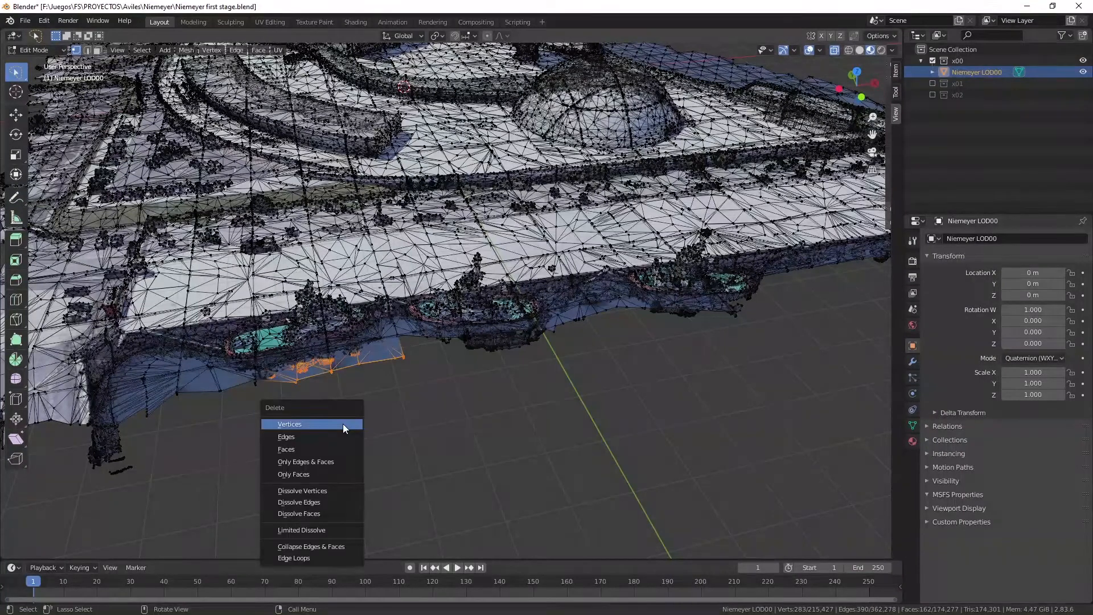
click(343, 423)
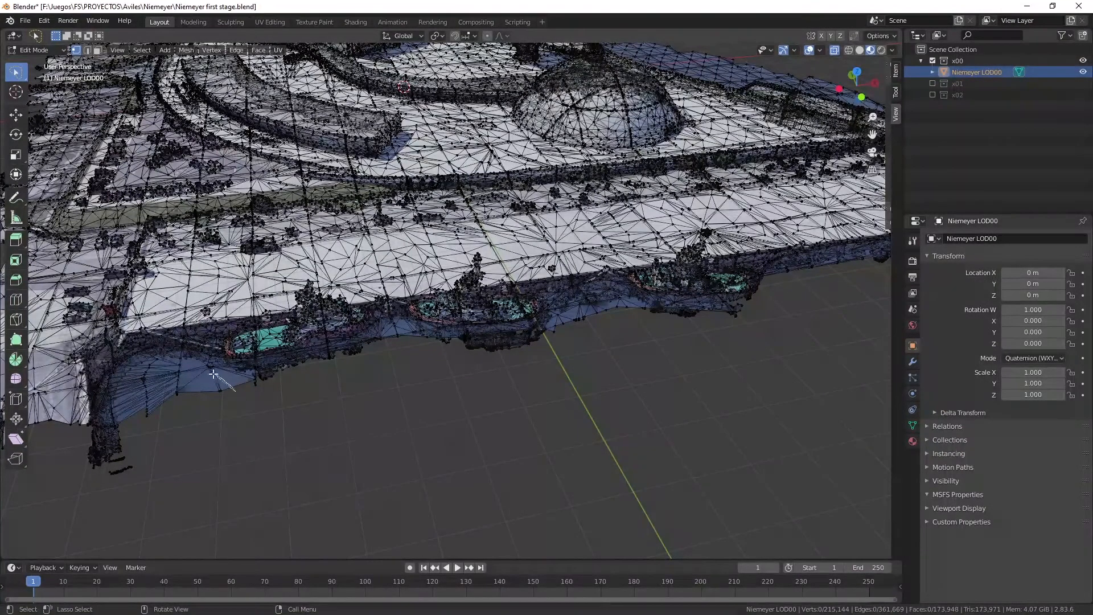
Delete the vertices of the fan-shaped water area in the corner between the road and its nearest boat.
mouse_move(213, 374)
mouse_down()
mouse_move(150, 361)
mouse_move(114, 401)
mouse_move(198, 441)
mouse_up()
key(x)
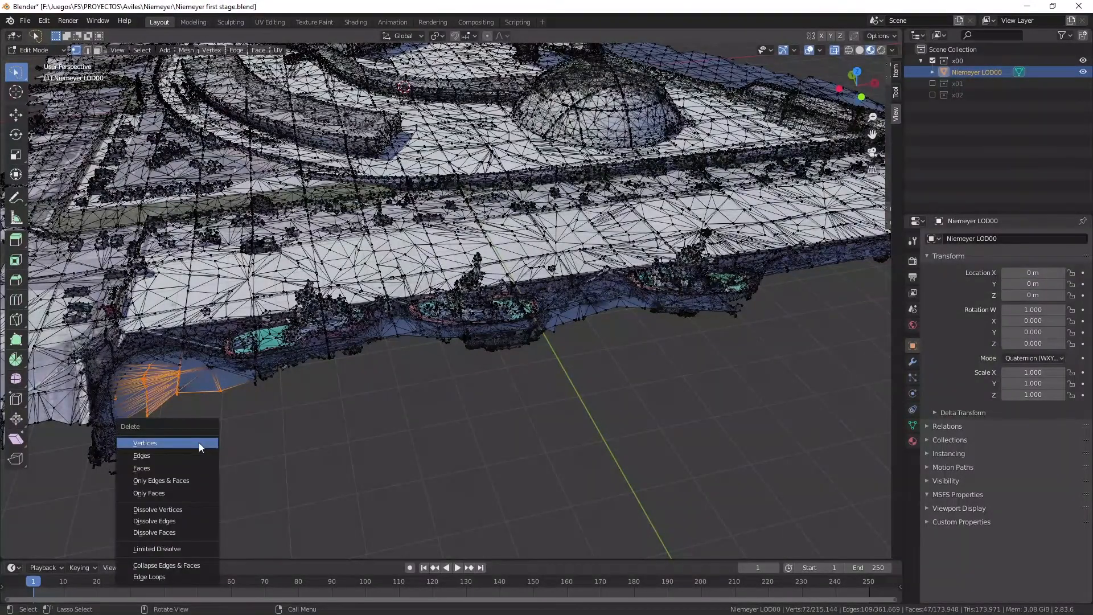
click(199, 442)
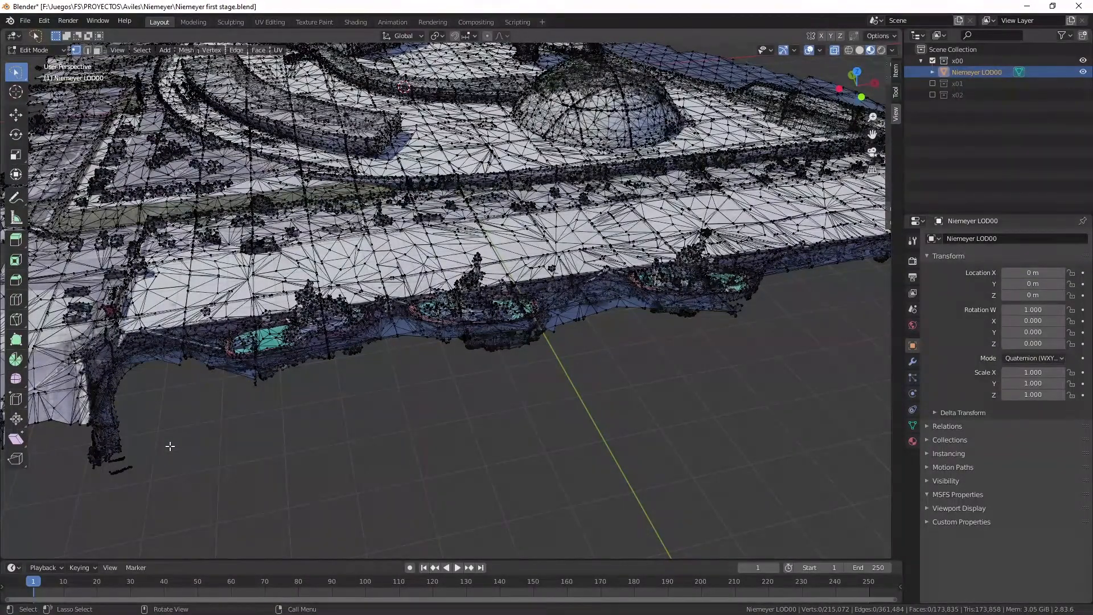
Delete the vertices of the road end and its side wall that extend past the quay corner.
drag(857, 84, 1092, 71)
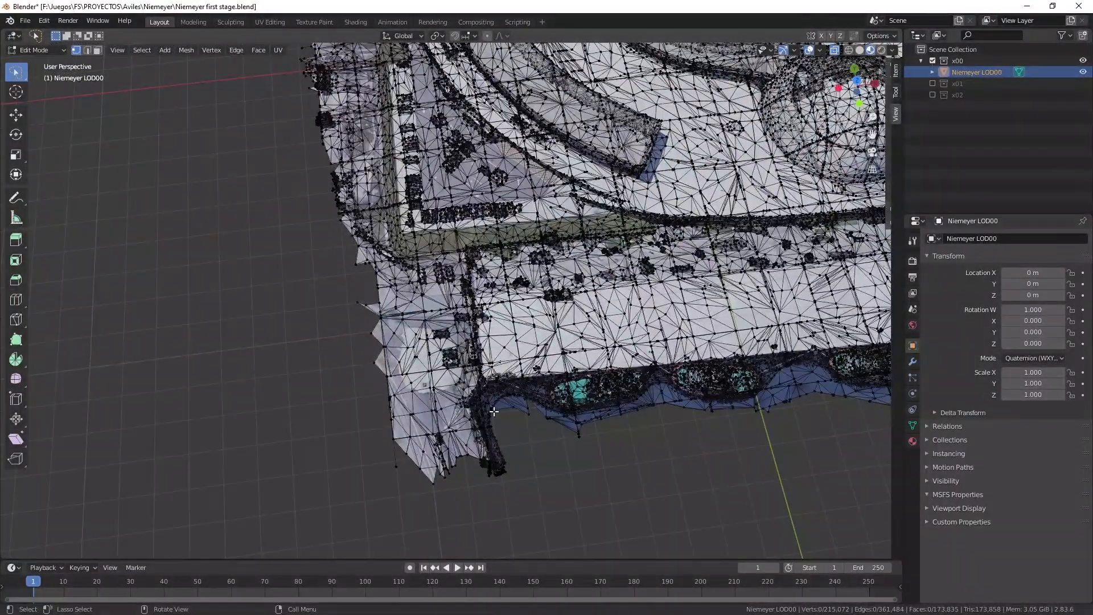
mouse_move(467, 392)
mouse_down()
mouse_move(372, 374)
mouse_move(435, 501)
mouse_move(581, 533)
mouse_up()
key(x)
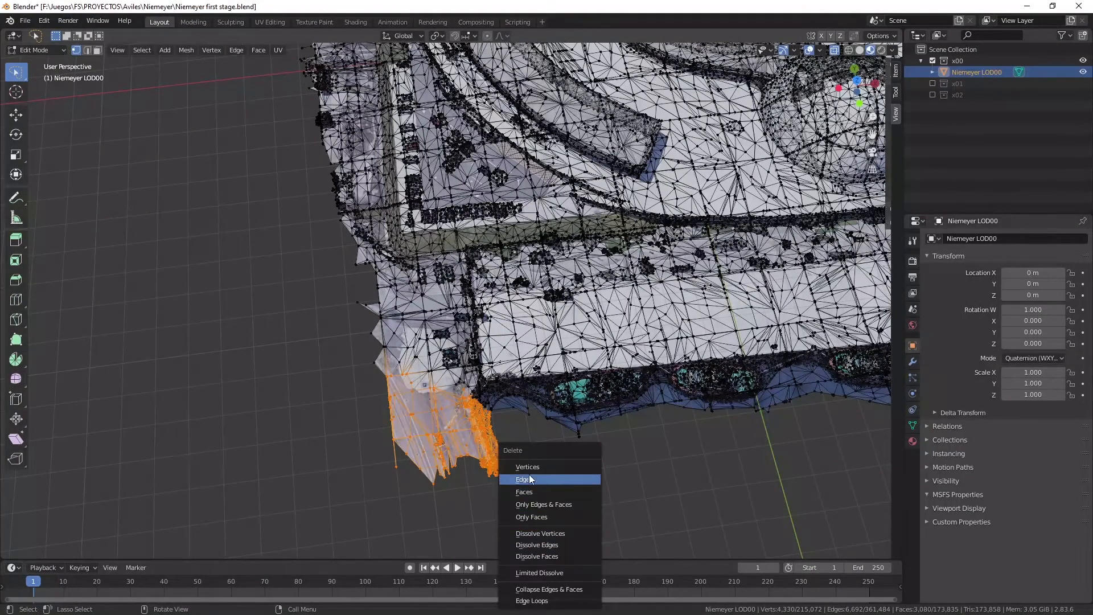
click(527, 467)
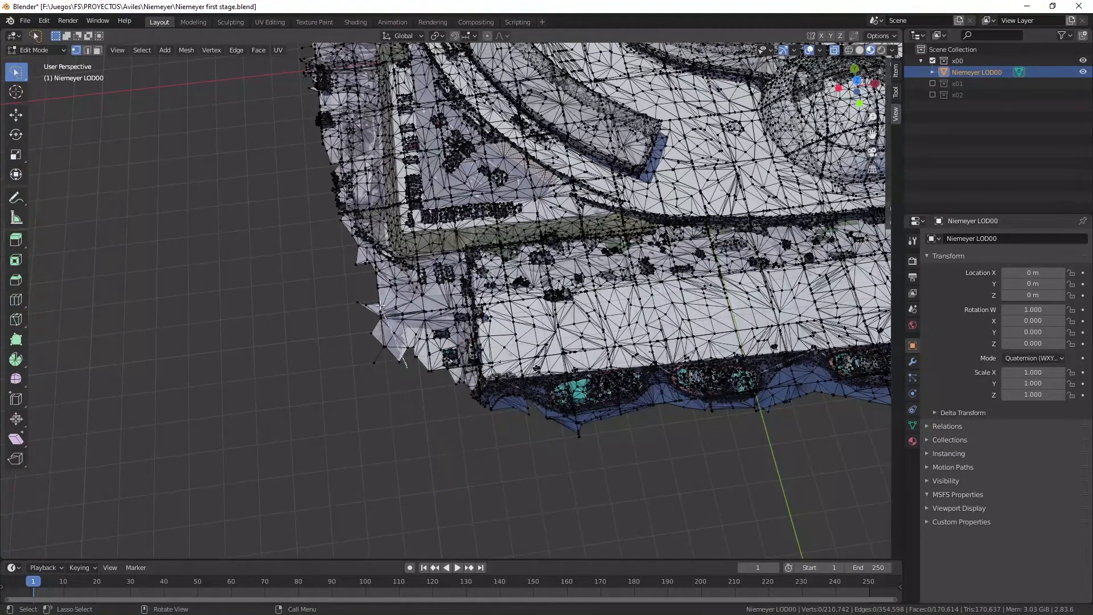
Delete the jagged spur of vertices protruding past the outer end of the road beside the car park.
mouse_move(380, 306)
mouse_down()
mouse_move(310, 366)
mouse_move(332, 420)
mouse_up()
key(x)
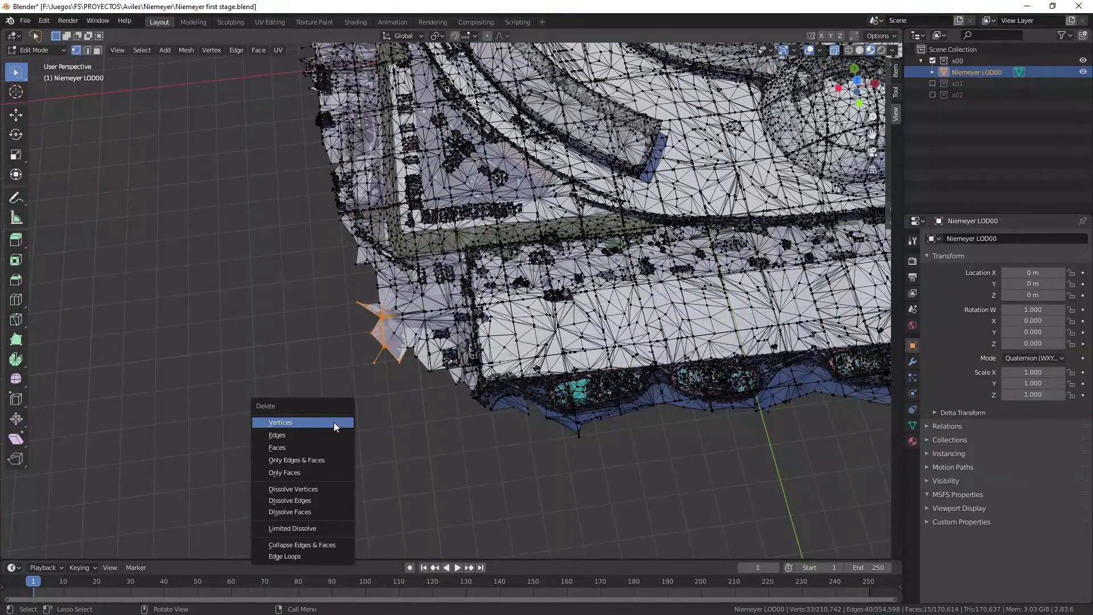
click(334, 422)
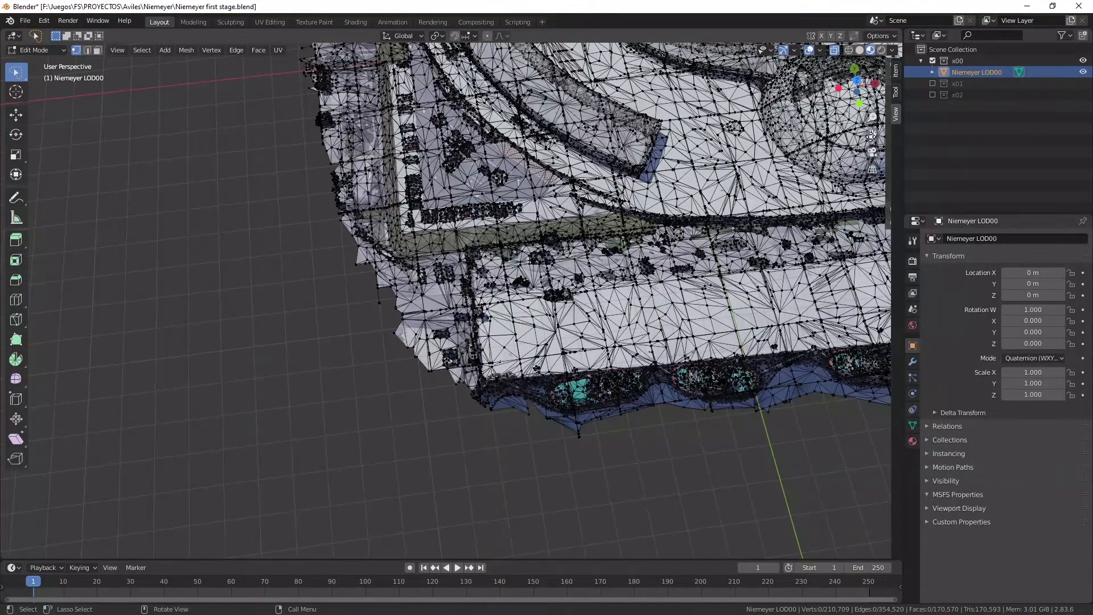
Delete the surplus terrain vertices along the outer side of the car park and its boundary verge.
drag(871, 135, 895, 136)
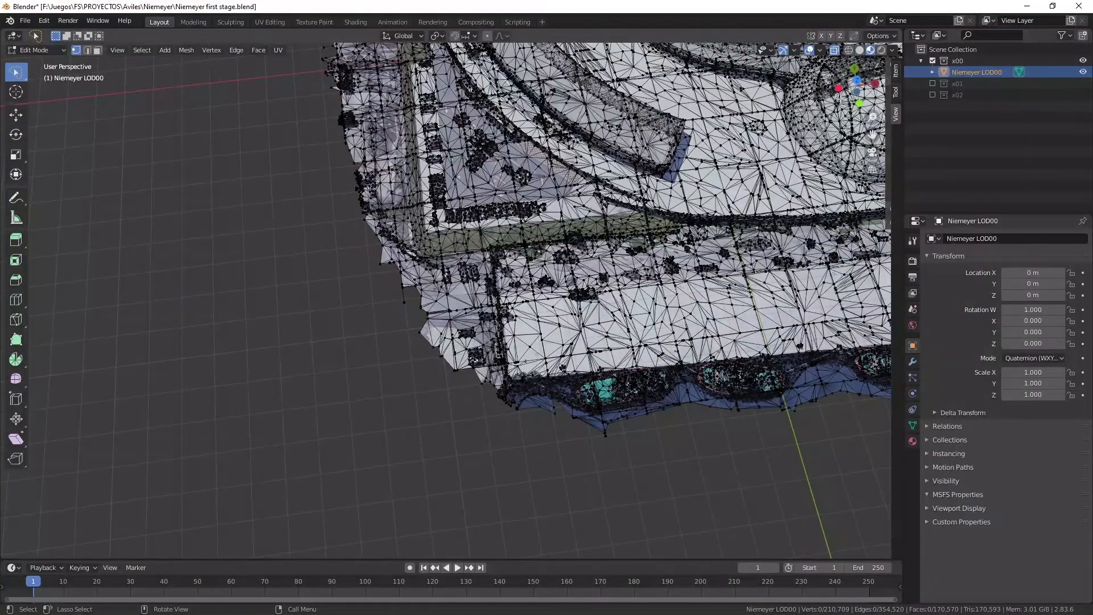
drag(857, 86, 764, 138)
mouse_move(808, 383)
ctrl+right_down()
mouse_move(717, 348)
mouse_move(544, 317)
mouse_move(467, 328)
mouse_move(427, 364)
mouse_move(513, 439)
mouse_move(537, 444)
ctrl+right_up()
key(x)
click(532, 444)
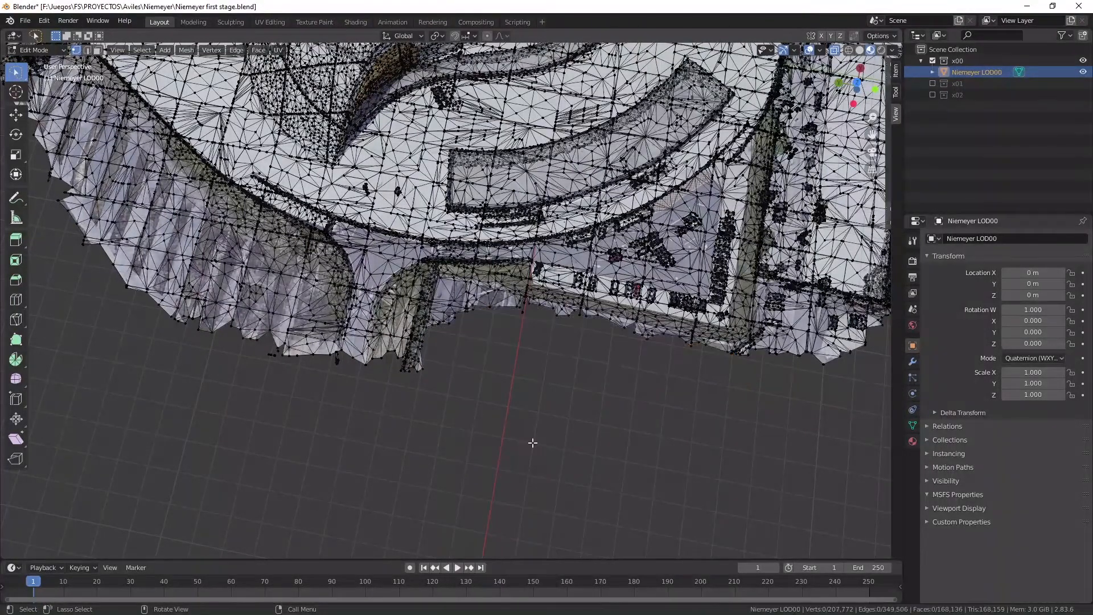
Delete the vertices of the access road's outer end, the verge stub protruding beside it, and the outer edge of the adjoining ribbed terrain.
mouse_move(444, 349)
ctrl+right_down()
mouse_move(402, 376)
mouse_move(417, 406)
ctrl+right_up()
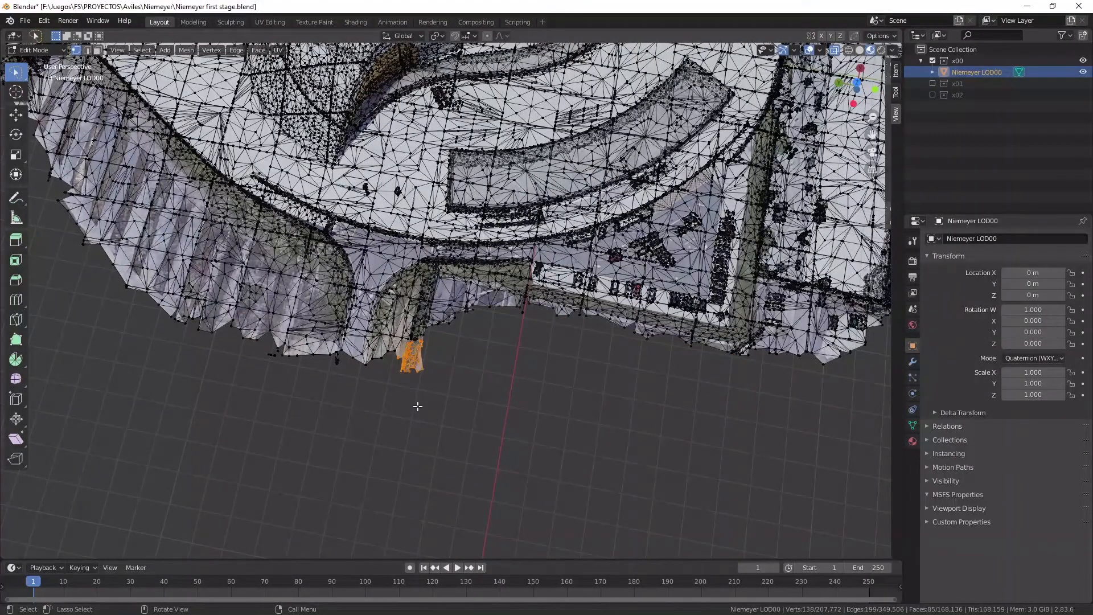
key(x)
click(418, 405)
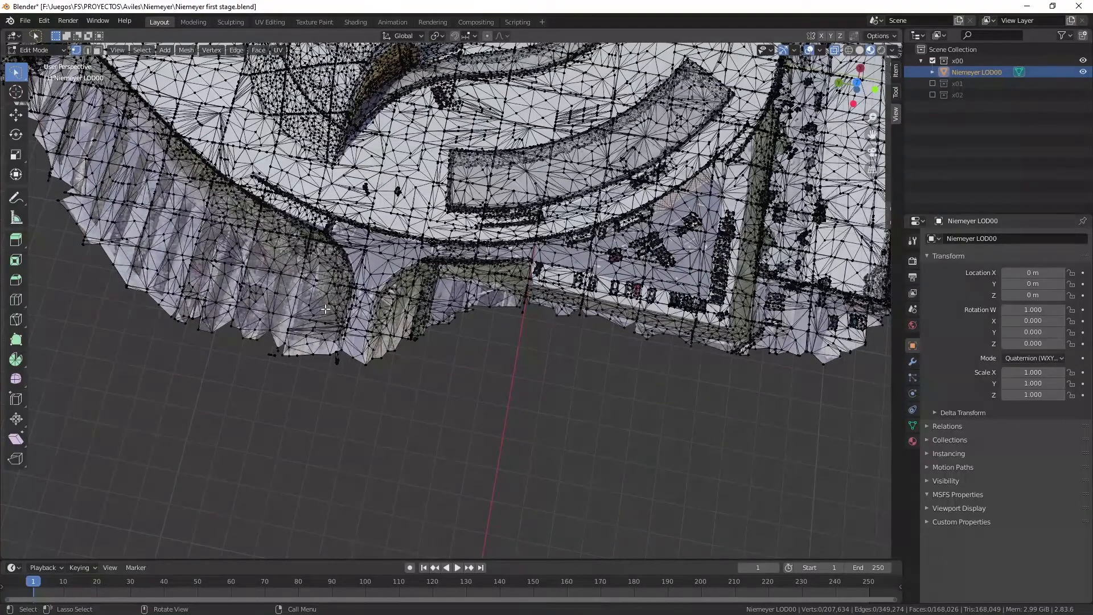
mouse_move(326, 308)
ctrl+right_down()
mouse_move(412, 370)
mouse_move(238, 424)
mouse_move(94, 248)
ctrl+right_up()
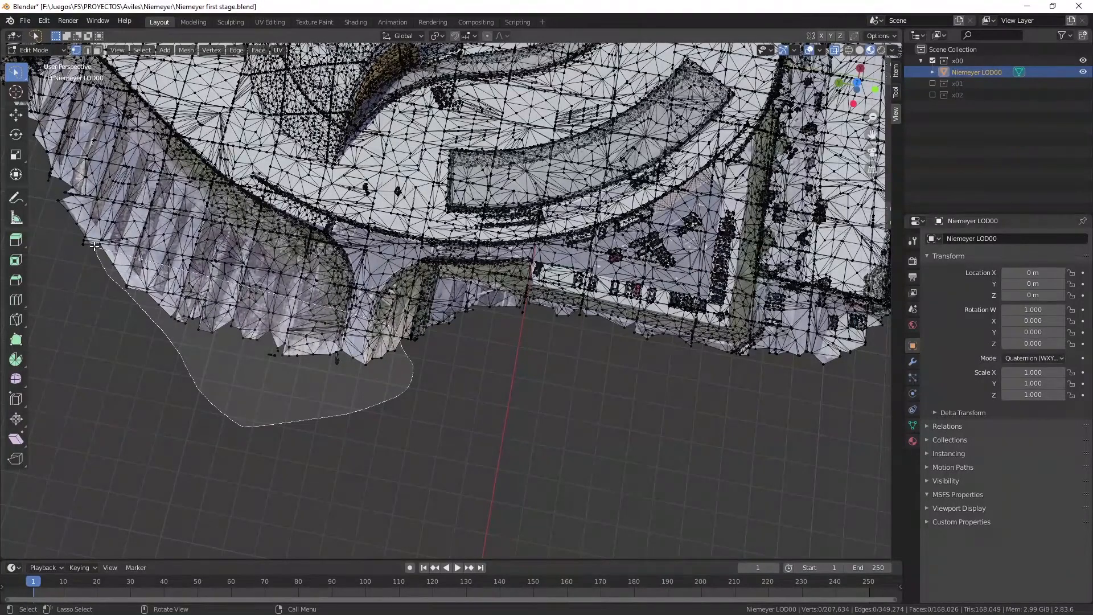
key(x)
click(94, 246)
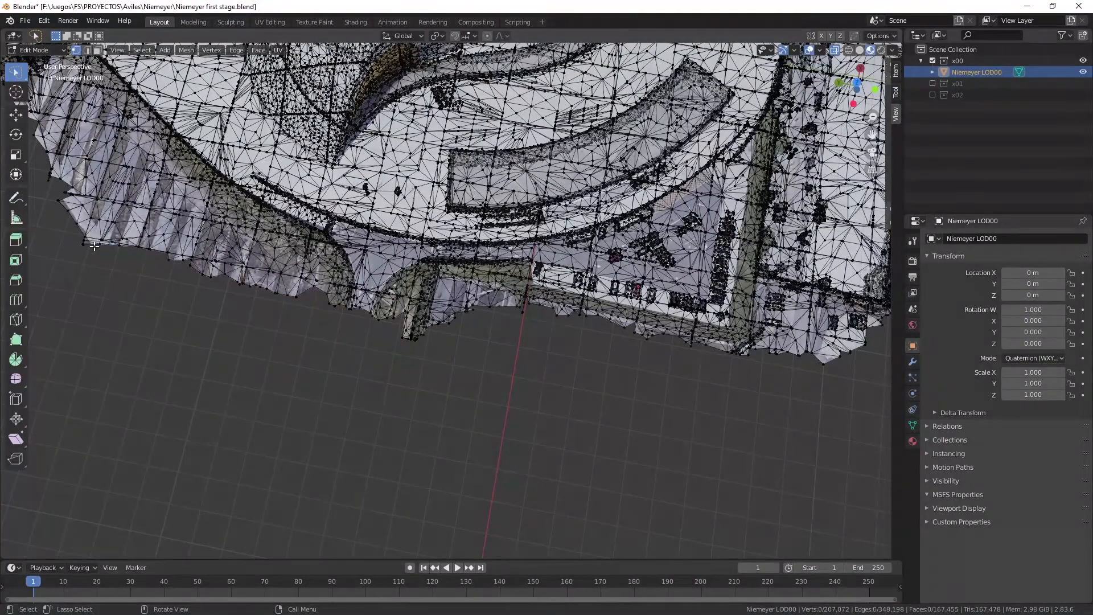
mouse_move(426, 320)
ctrl+right_down()
mouse_move(391, 354)
mouse_move(393, 370)
ctrl+right_up()
key(x)
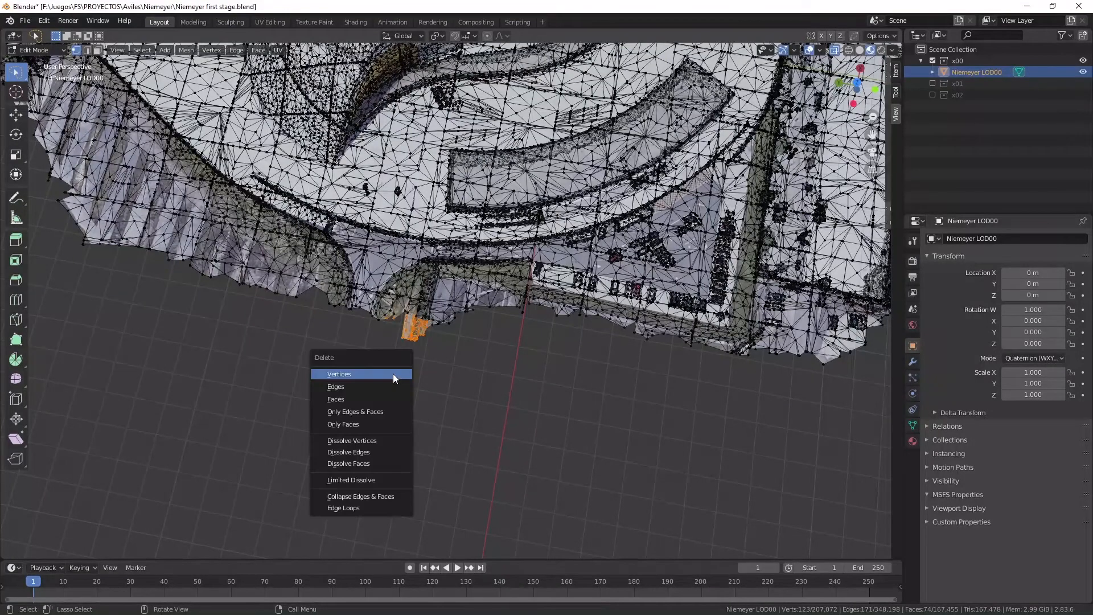
click(390, 374)
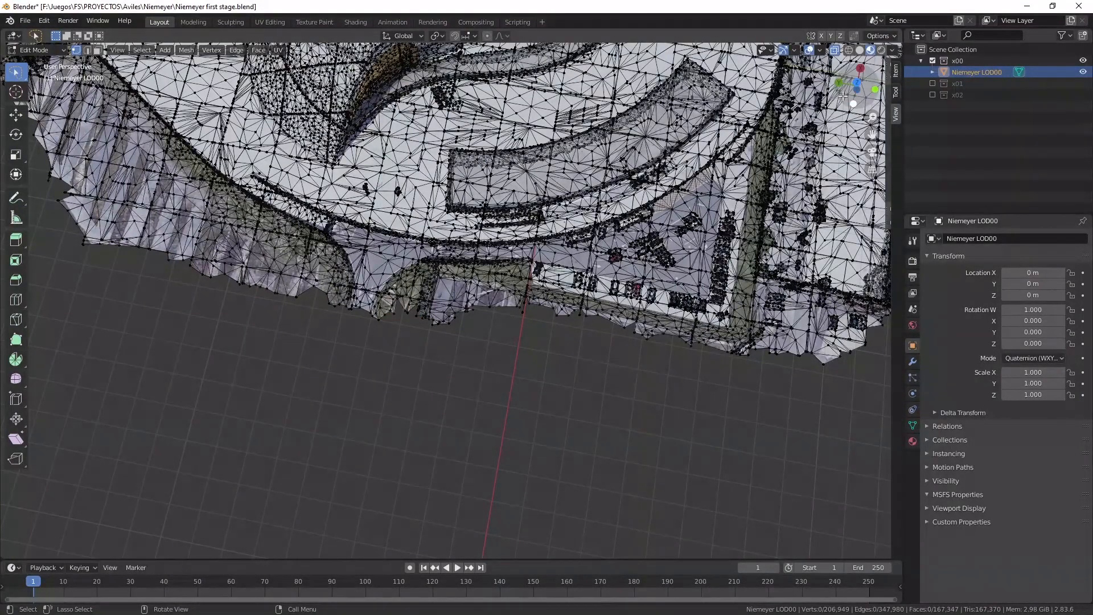
Delete the remaining ribbed terrain vertices outside the plaza's curved edge, between the access road and the pointed corner.
mouse_move(391, 374)
middle_down()
mouse_move(432, 364)
mouse_move(473, 390)
middle_up()
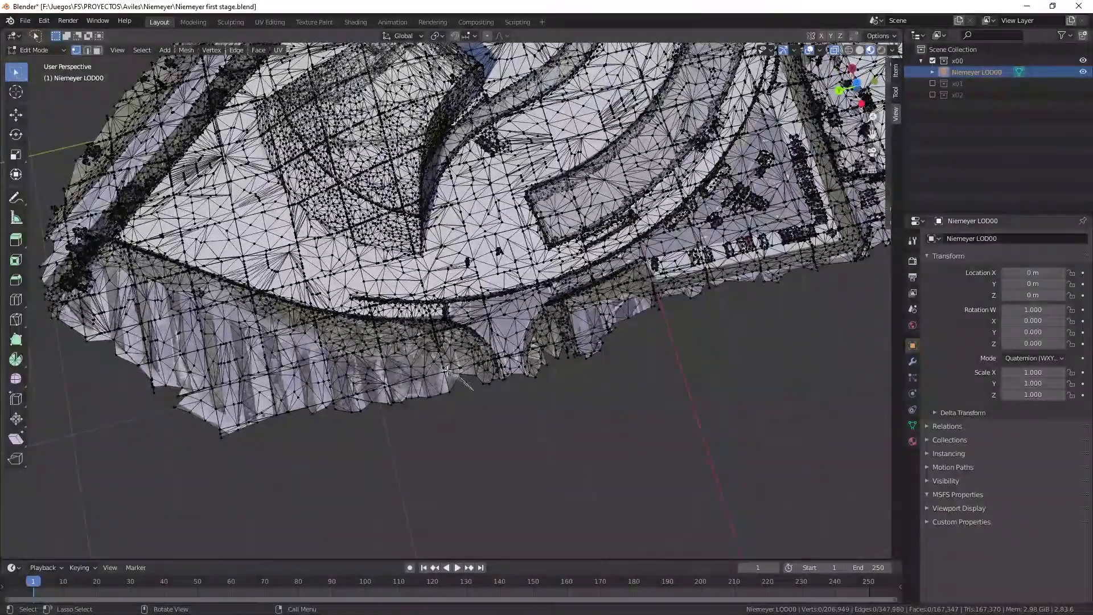
mouse_move(473, 390)
ctrl+right_down()
mouse_move(142, 275)
mouse_move(60, 299)
mouse_move(178, 495)
mouse_move(443, 481)
ctrl+right_up()
key(x)
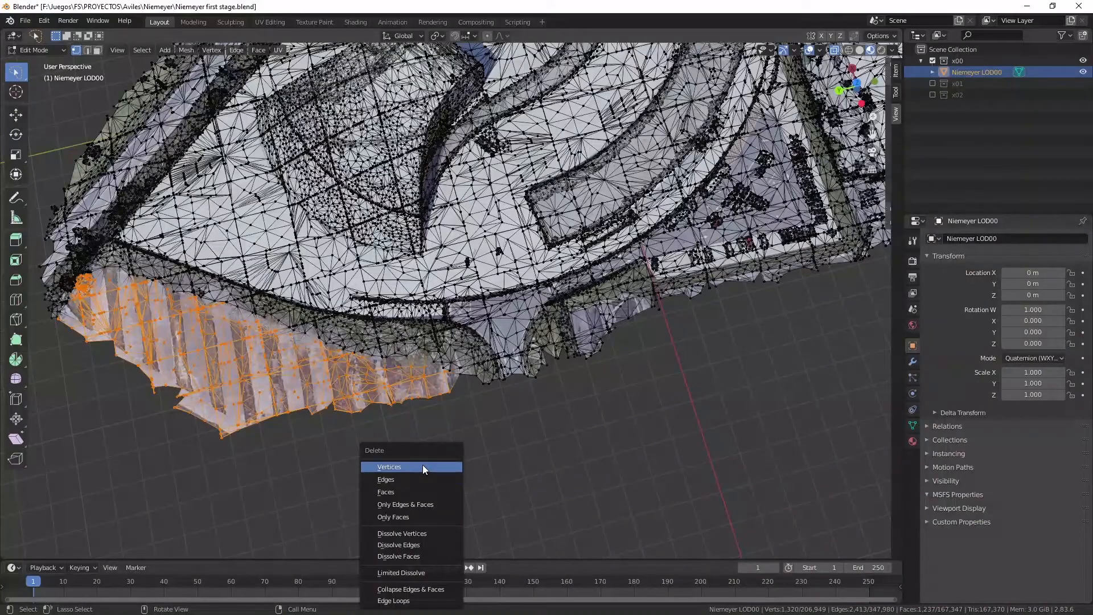
click(422, 467)
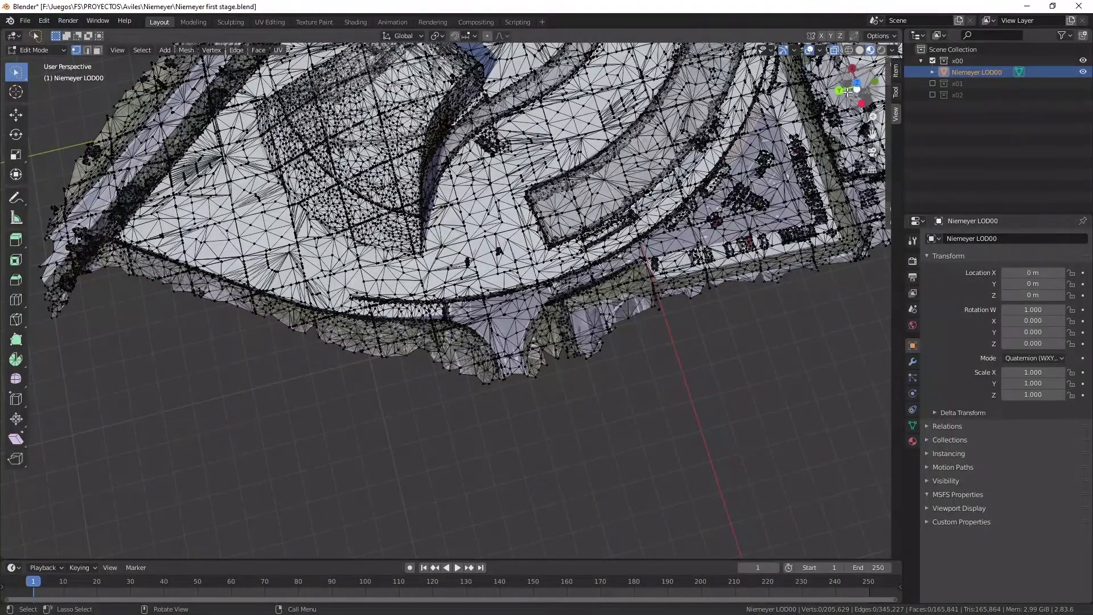
Delete the vertices of the long road and embankment strip running outside the plaza's straight edge.
drag(852, 92, 910, 105)
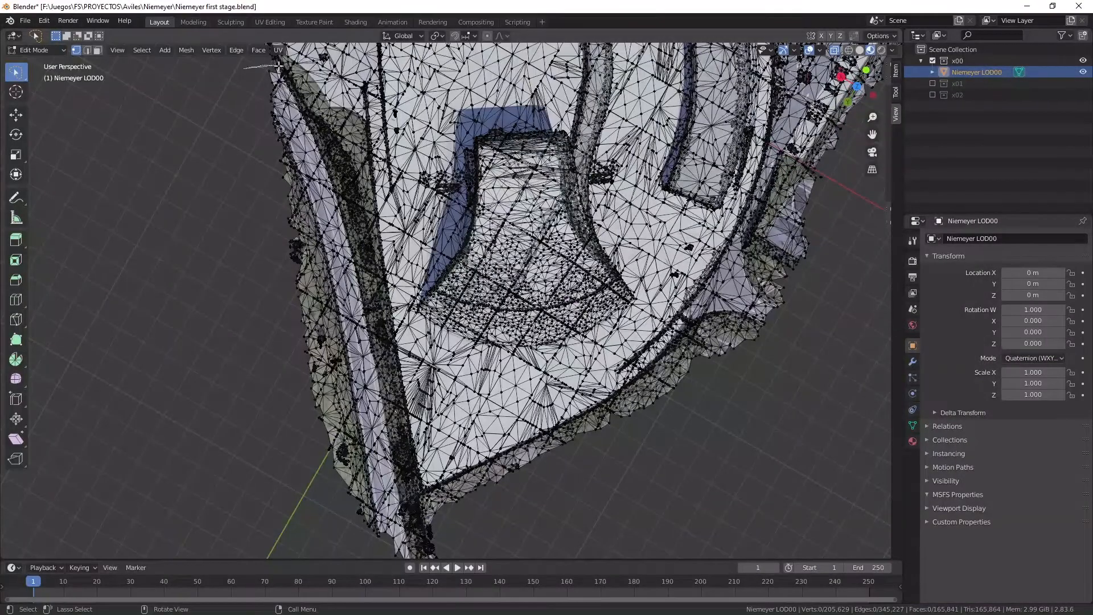
mouse_move(278, 66)
mouse_down()
mouse_move(310, 97)
mouse_move(341, 165)
mouse_move(412, 510)
mouse_move(454, 558)
mouse_move(336, 564)
mouse_move(253, 542)
mouse_up()
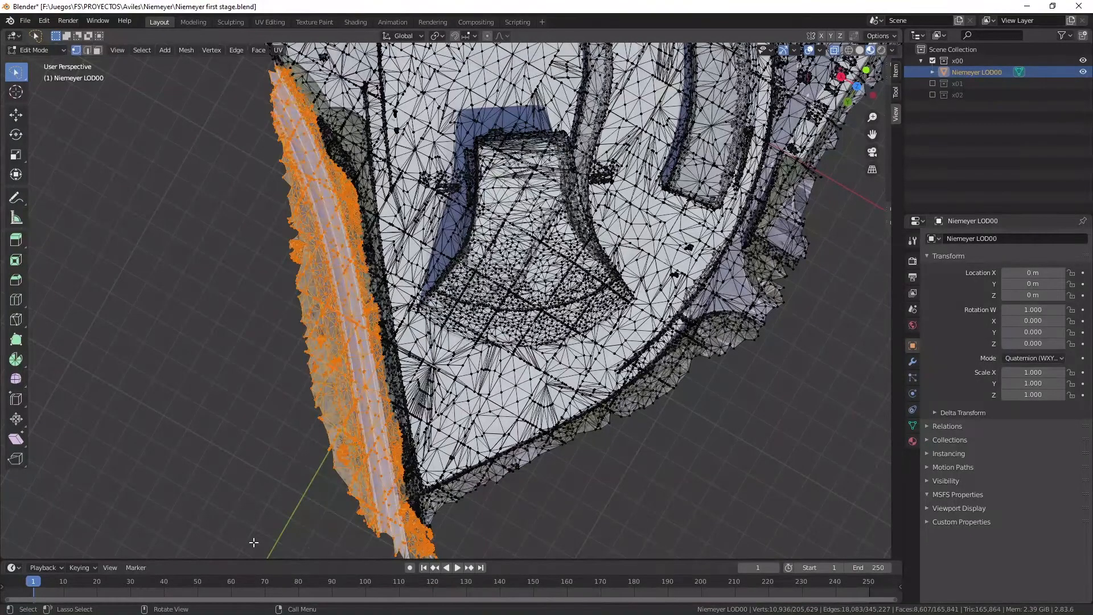
key(x)
click(203, 470)
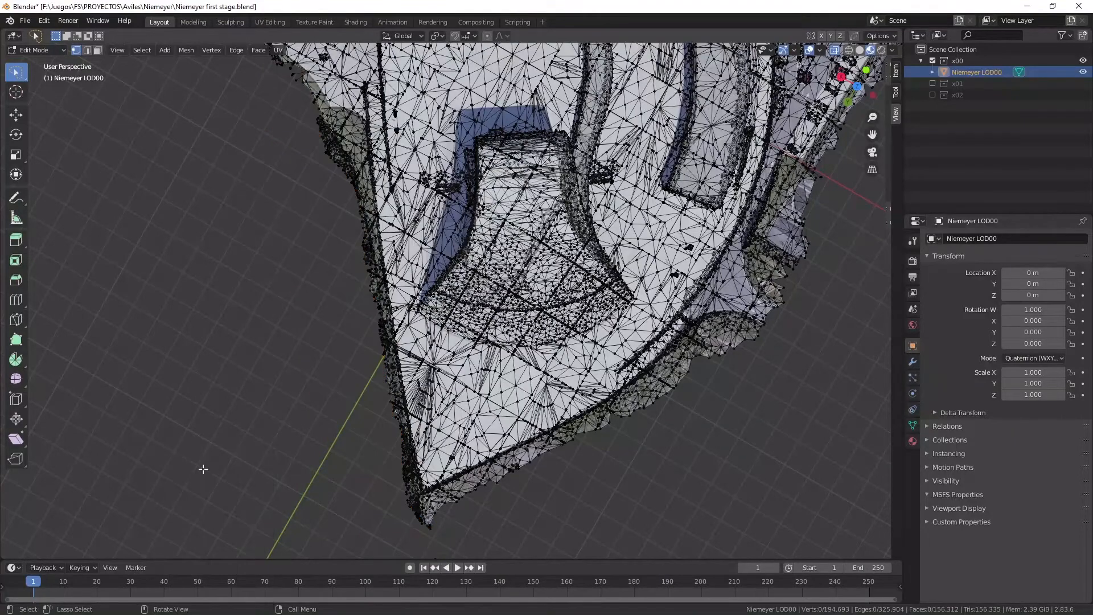
Delete the vertices of the detached fragment floating beyond the plaza's pointed corner.
mouse_move(873, 136)
mouse_down()
mouse_move(860, 131)
mouse_move(859, 63)
mouse_up()
drag(444, 503, 504, 536)
key(x)
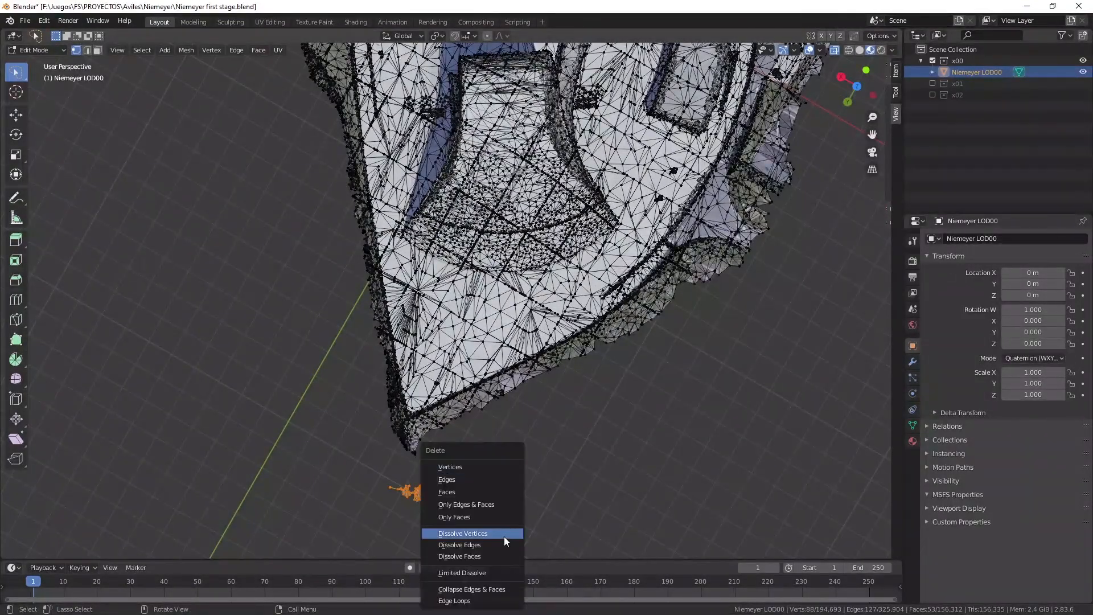
click(453, 466)
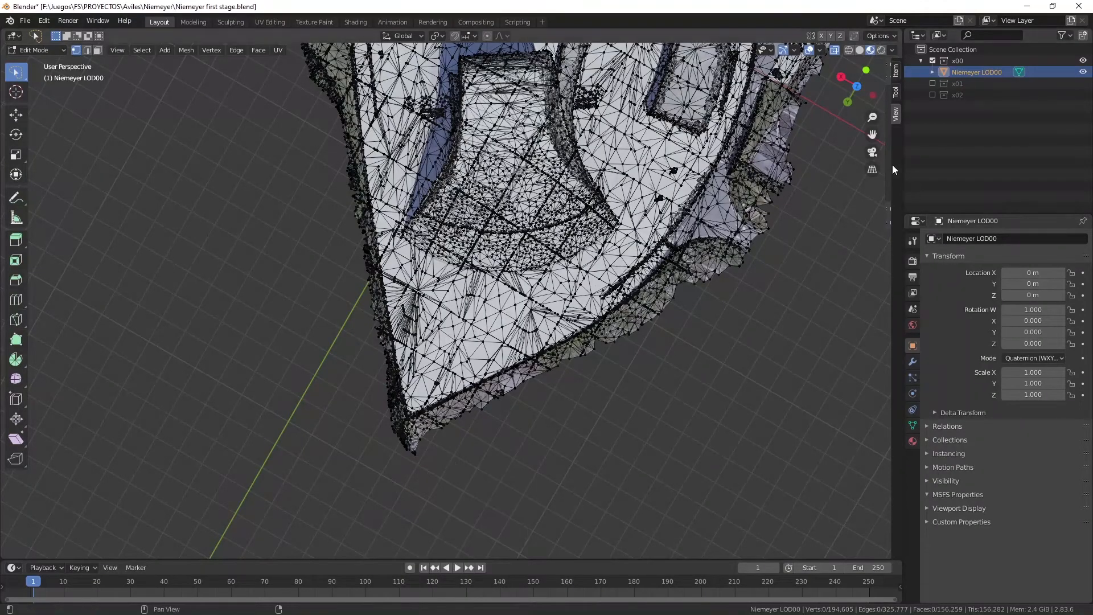
Delete the surplus green embankment vertices bulging outside the plaza edge near the end of the water basin.
drag(858, 90, 974, 102)
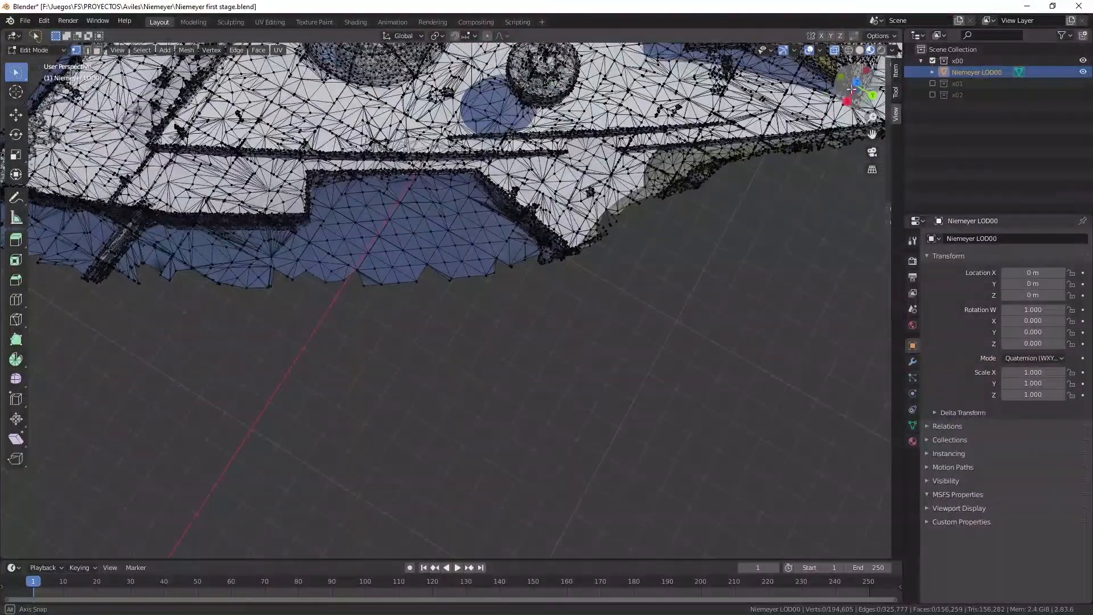
mouse_move(709, 155)
mouse_down()
mouse_move(660, 185)
mouse_move(684, 241)
mouse_up()
key(x)
click(681, 241)
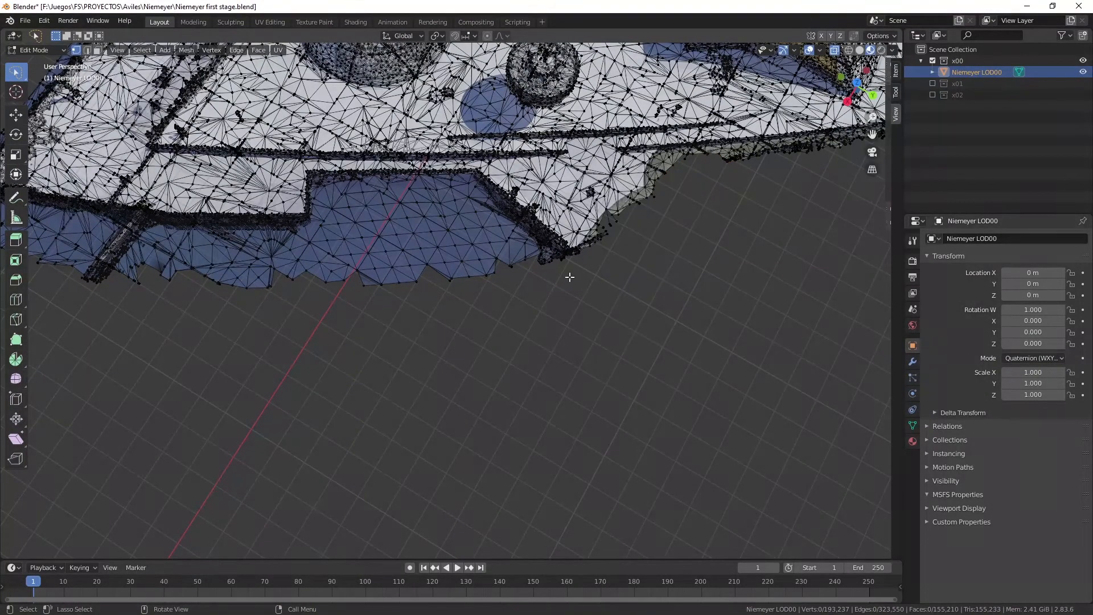
Delete the leftover fringe vertices along the ground wedge between the embankment and the water basin.
mouse_move(617, 209)
mouse_down()
mouse_move(602, 227)
mouse_move(626, 246)
mouse_up()
key(x)
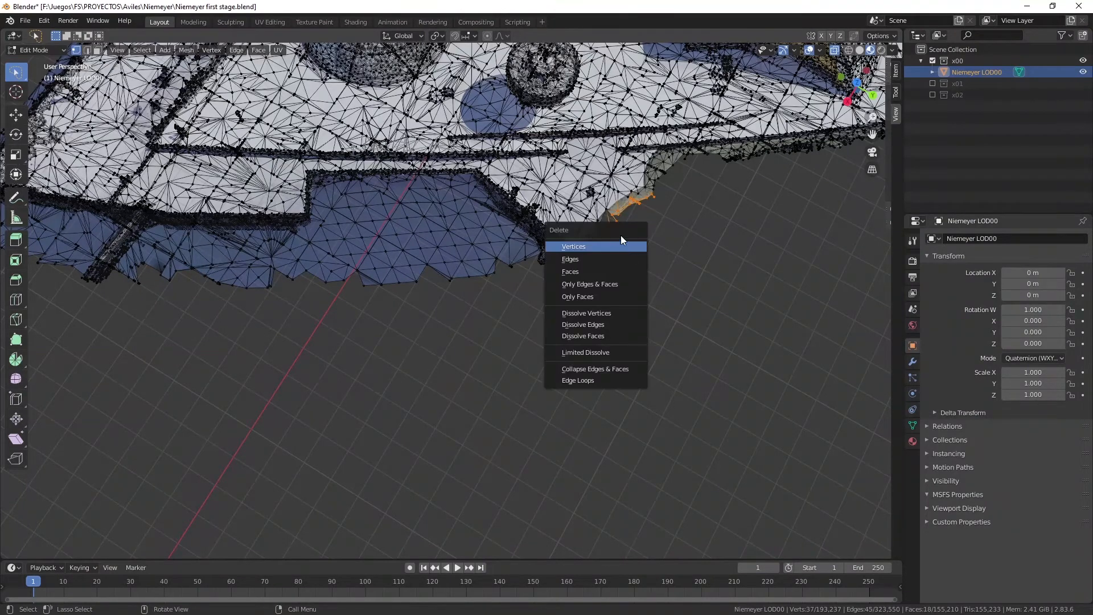
click(625, 246)
drag(621, 241, 625, 248)
key(x)
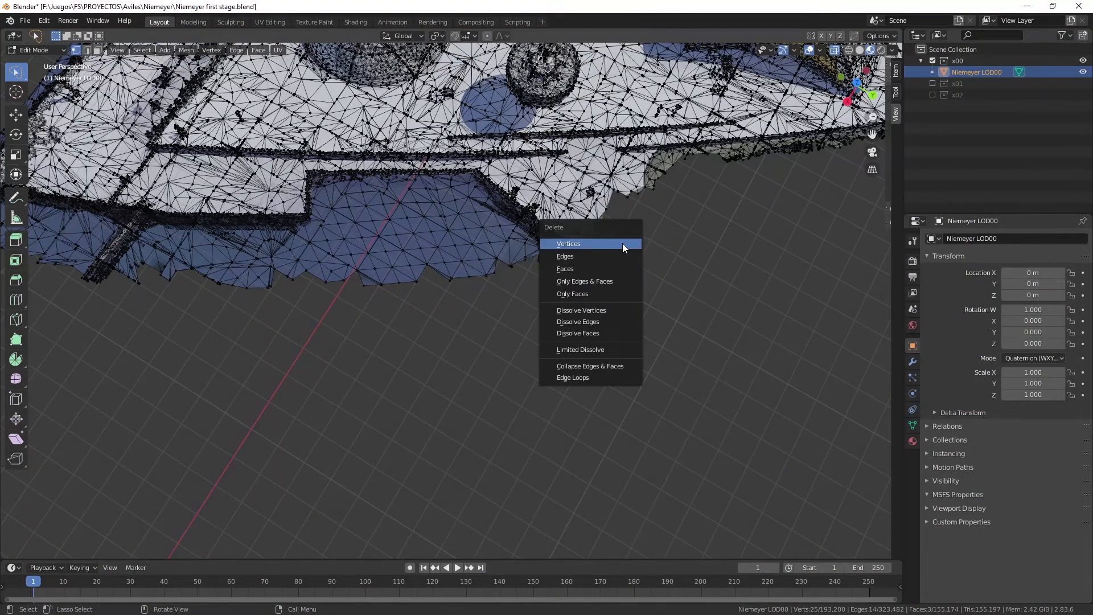
click(624, 246)
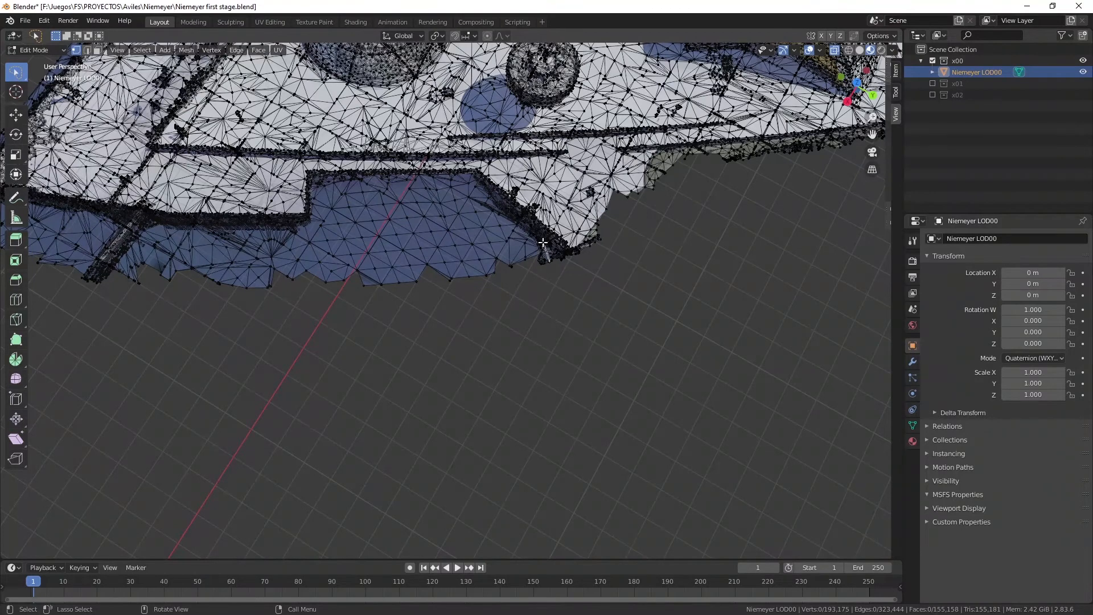
Delete the open water vertices inside the quay recess, keeping the quay walls.
mouse_move(485, 203)
mouse_down()
mouse_move(449, 181)
mouse_move(377, 182)
mouse_move(310, 202)
mouse_move(311, 249)
mouse_up()
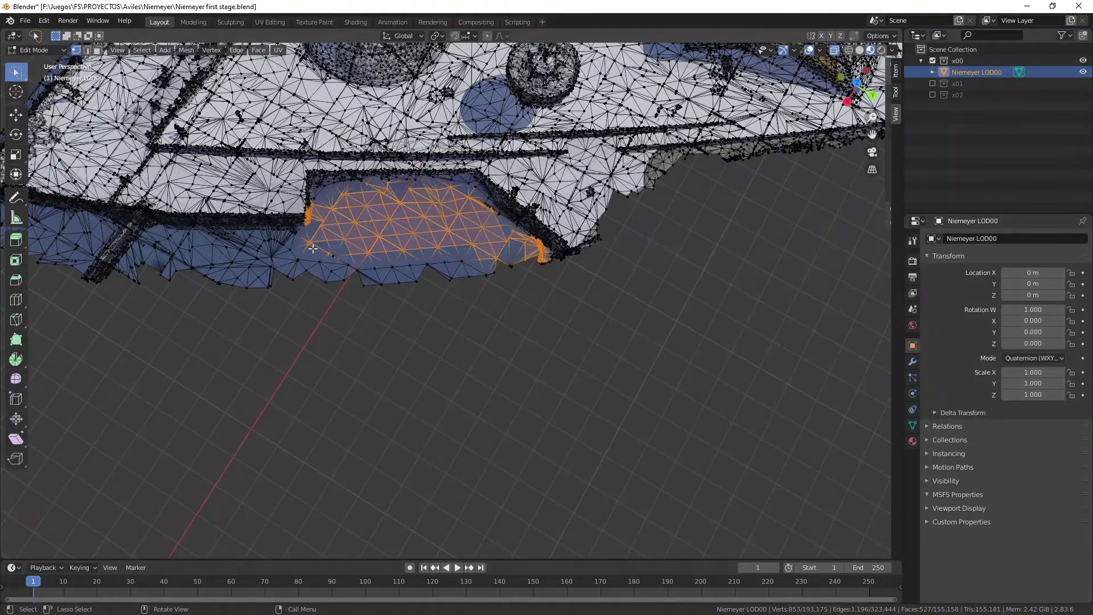
mouse_move(511, 235)
mouse_down()
mouse_move(470, 201)
mouse_move(358, 201)
mouse_move(311, 242)
mouse_move(303, 302)
mouse_up()
key(x)
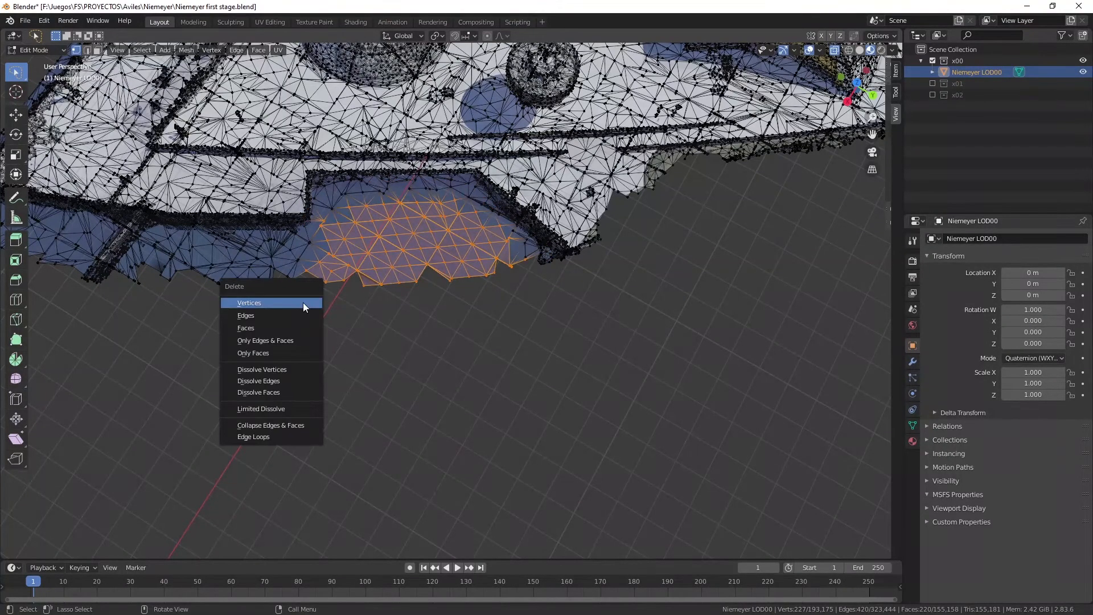
click(295, 302)
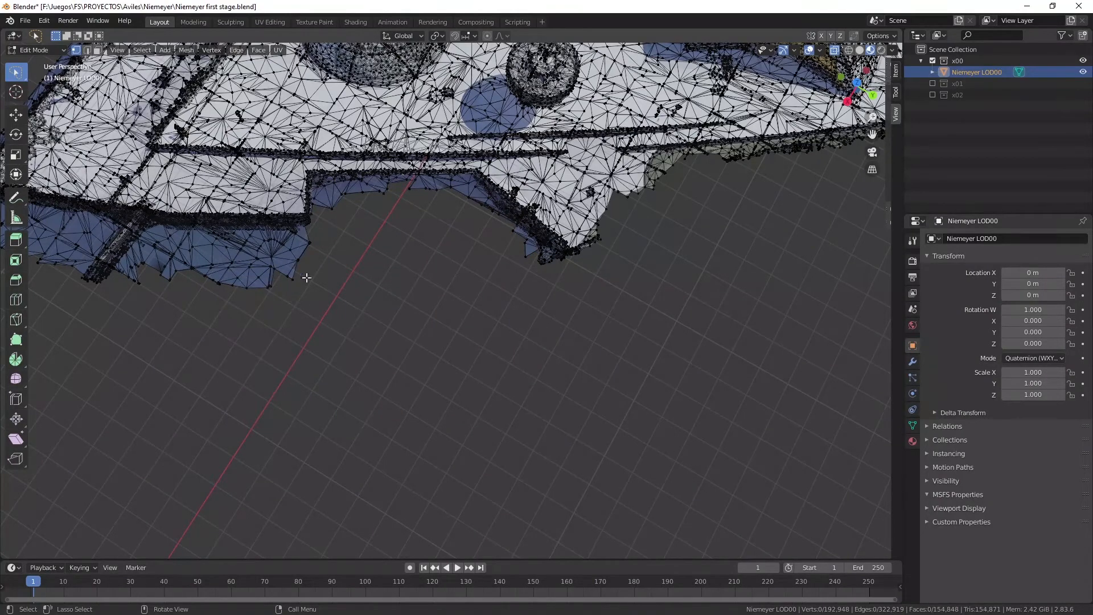
Delete the water and protruding jetty vertices outside the quay edge next to the recess.
mouse_move(297, 250)
mouse_down()
mouse_move(120, 236)
mouse_move(58, 268)
mouse_move(255, 349)
mouse_up()
key(x)
click(257, 350)
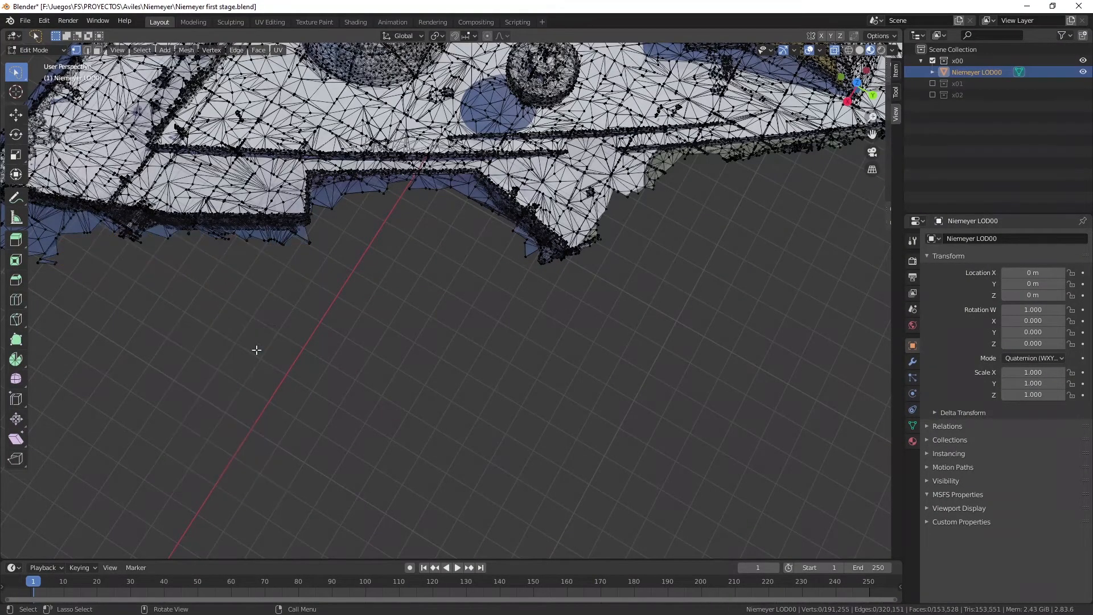
Delete the remaining water fringe vertices around the outer quay corner.
drag(872, 134, 957, 117)
shift+middle_drag(155, 215, 497, 345)
mouse_move(446, 330)
mouse_down()
mouse_move(300, 312)
mouse_move(616, 441)
mouse_up()
key(x)
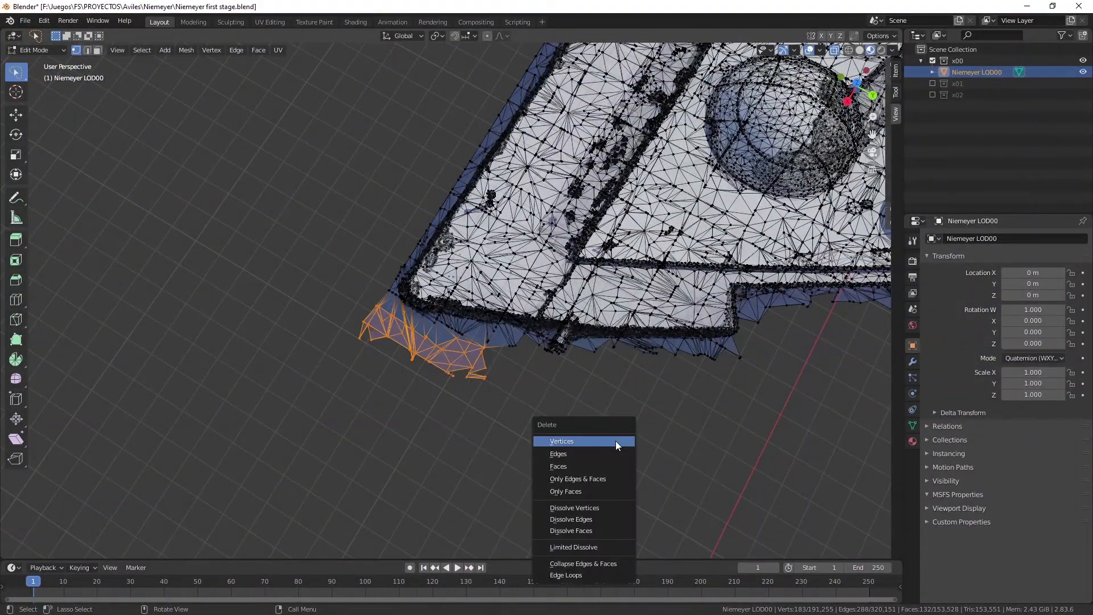
click(616, 440)
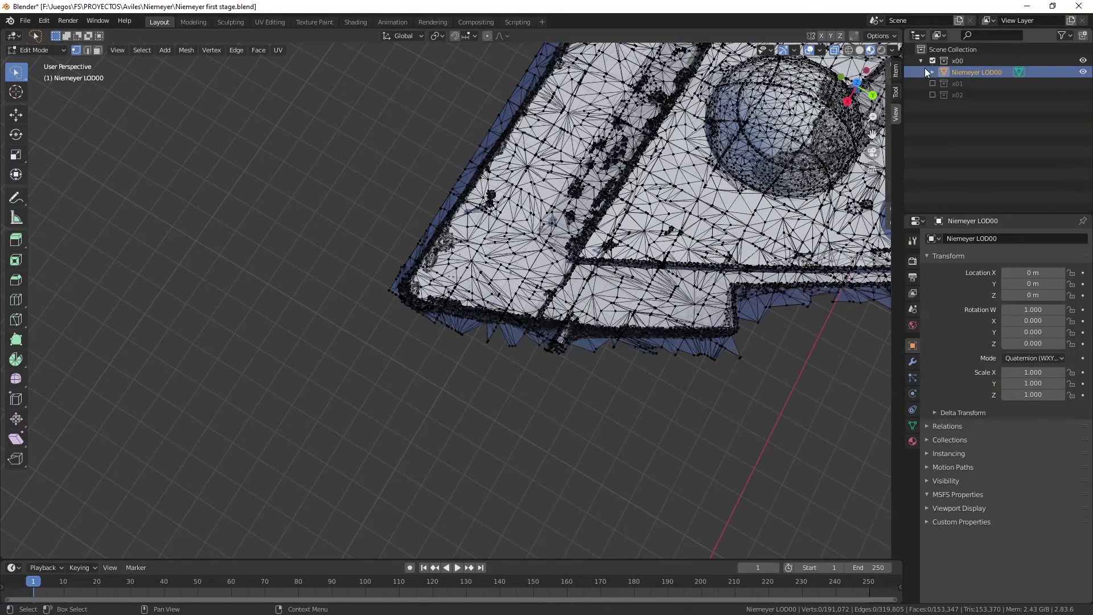
Return Niemeyer LOD00 to Object Mode and inspect its trimmed outline from several sides.
drag(857, 86, 820, 108)
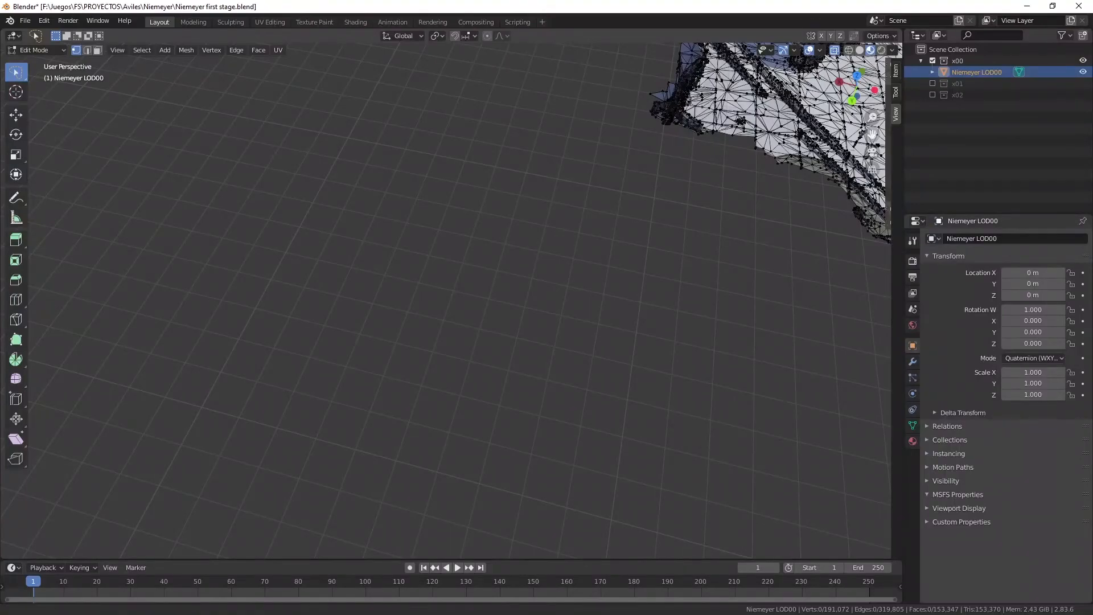
key(Home)
scroll(837, 114, down, 2)
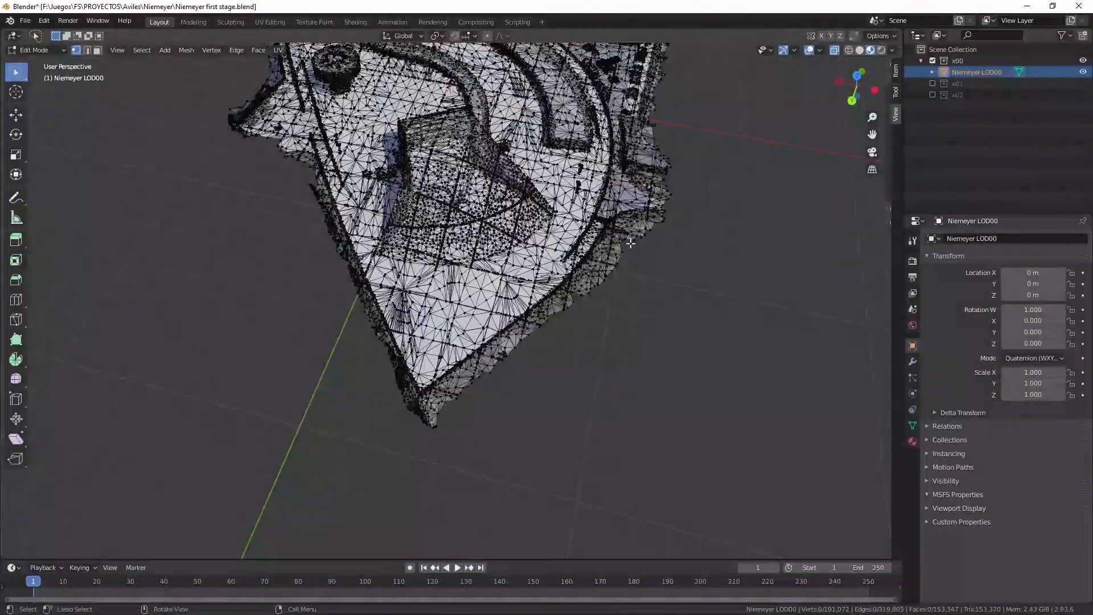
drag(842, 96, 881, 79)
click(59, 50)
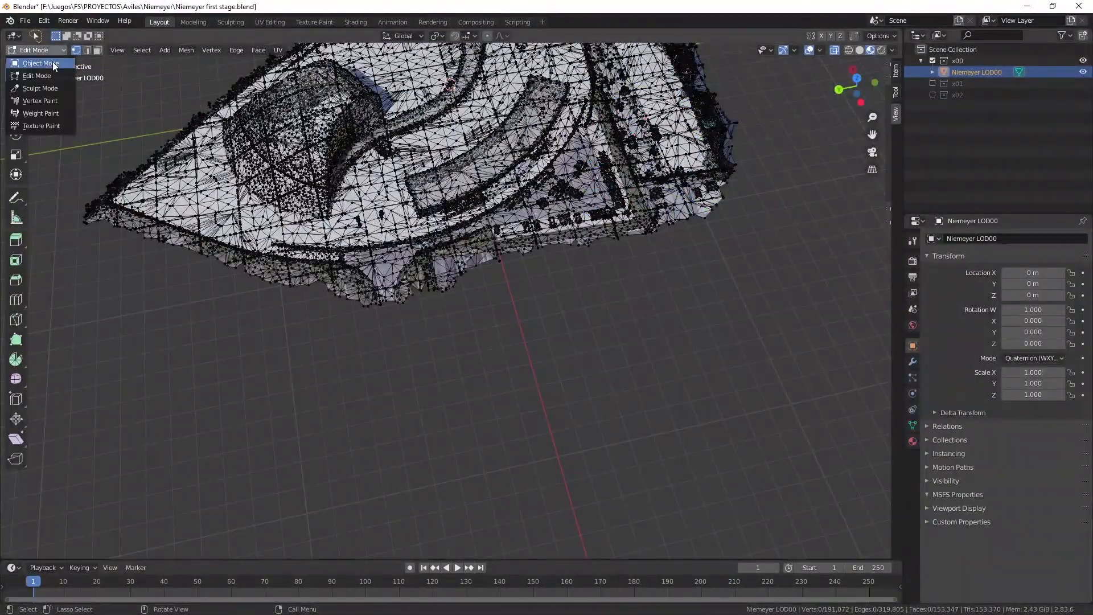
click(53, 63)
scroll(439, 224, up, 3)
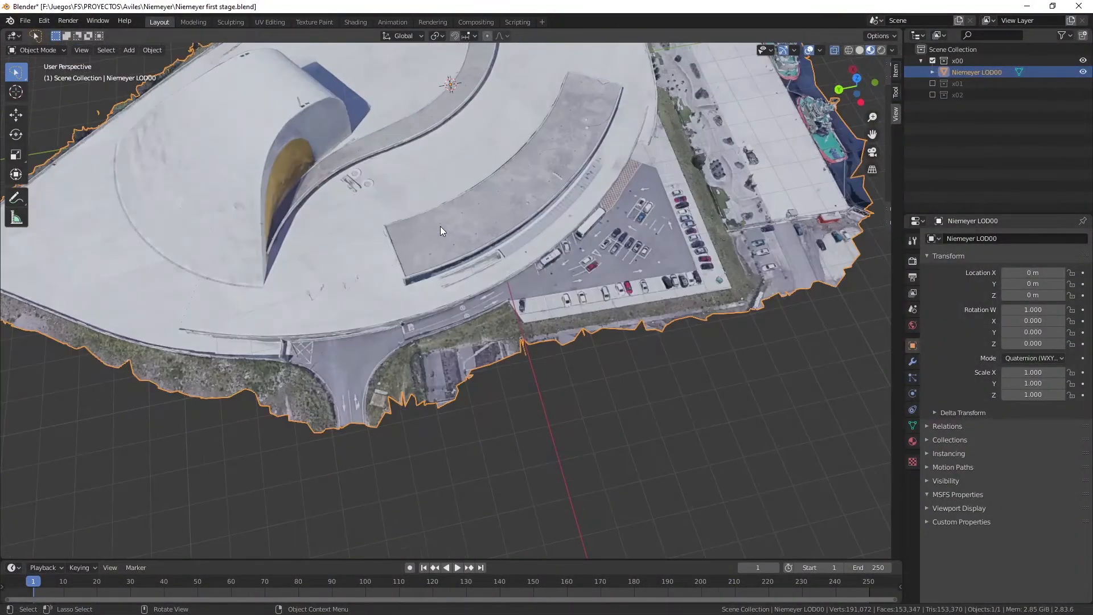
drag(857, 85, 646, 57)
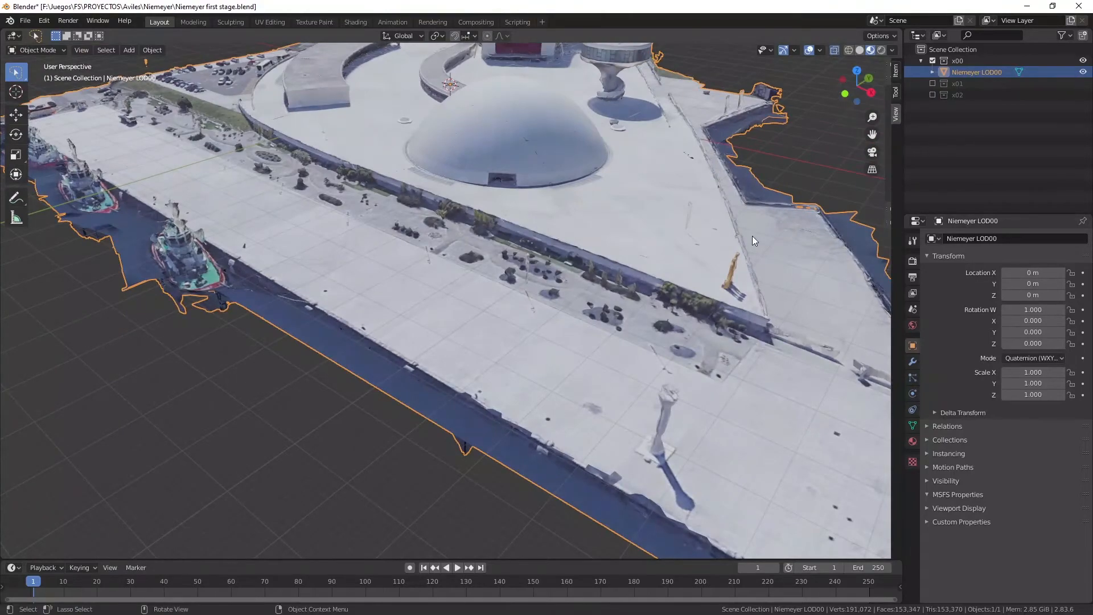
scroll(751, 237, down, 5)
scroll(728, 189, up, 4)
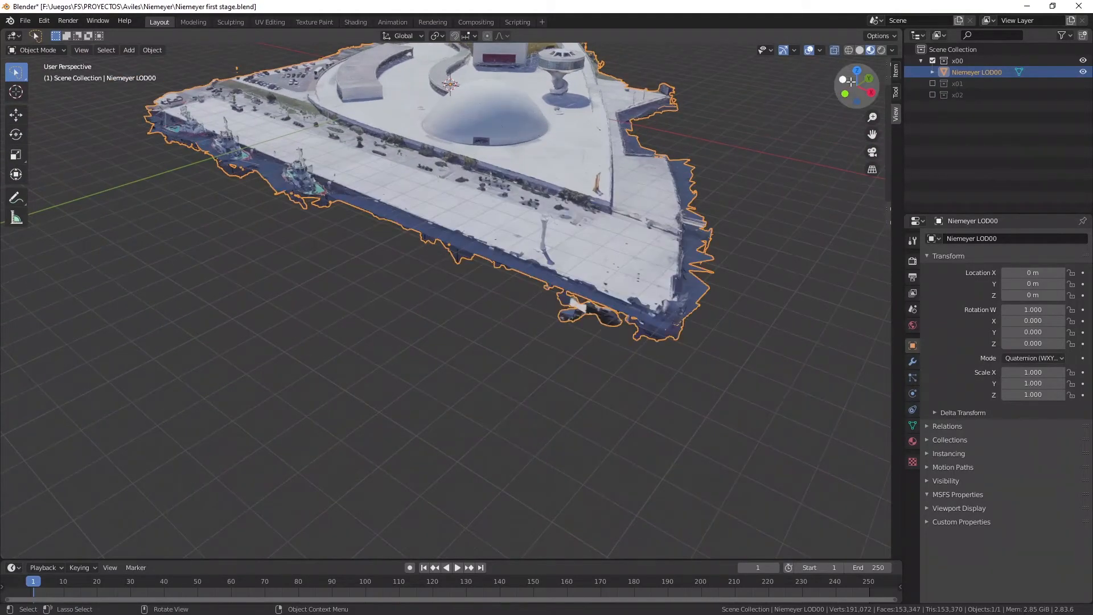
Exclude collection x00 from the view layer and enable collection x01 in its place.
drag(856, 86, 434, 115)
click(932, 61)
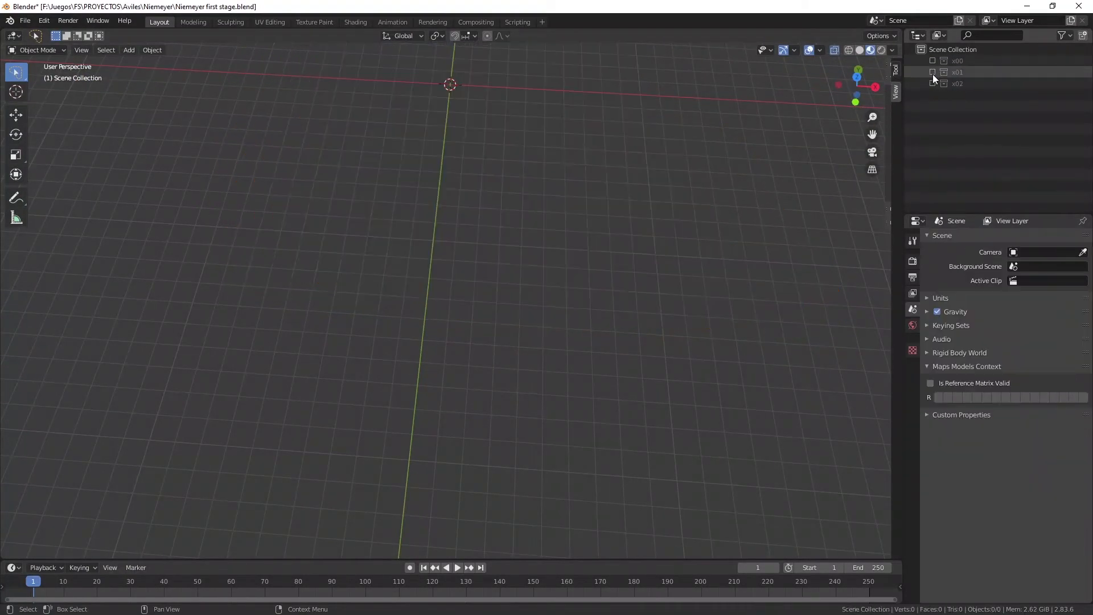
click(932, 72)
click(932, 72)
click(932, 72)
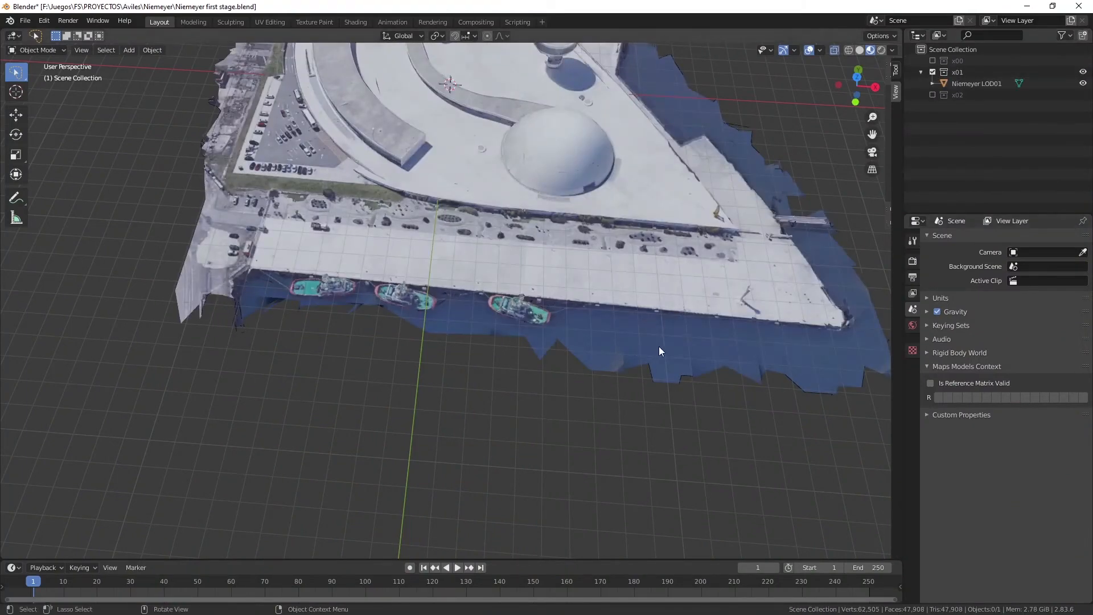
Select the Niemeyer LOD01 mesh and switch it to Edit Mode.
drag(873, 135, 786, 129)
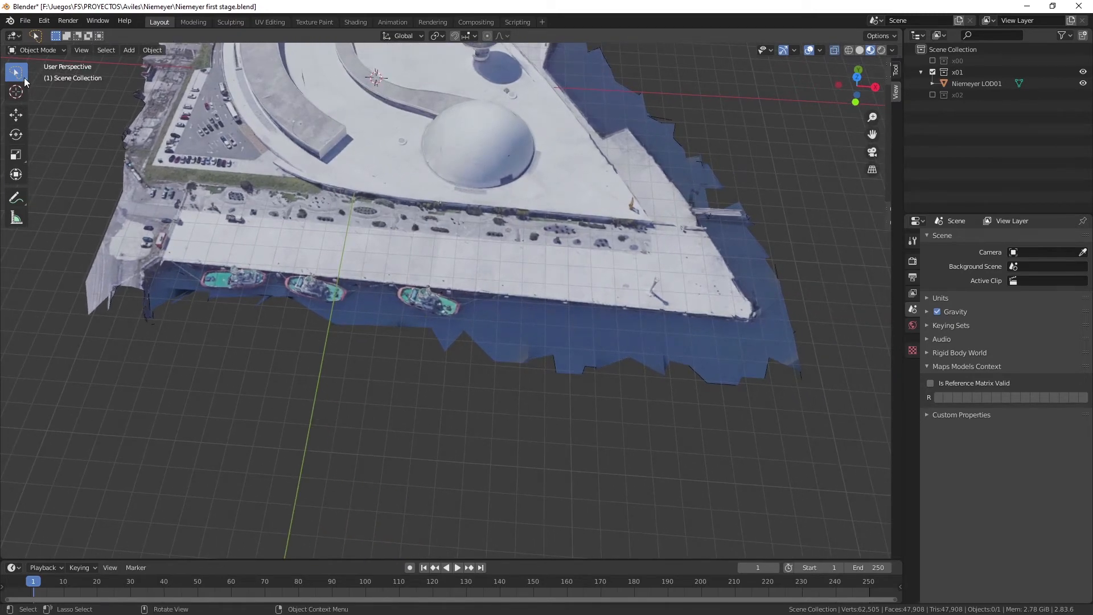
click(975, 83)
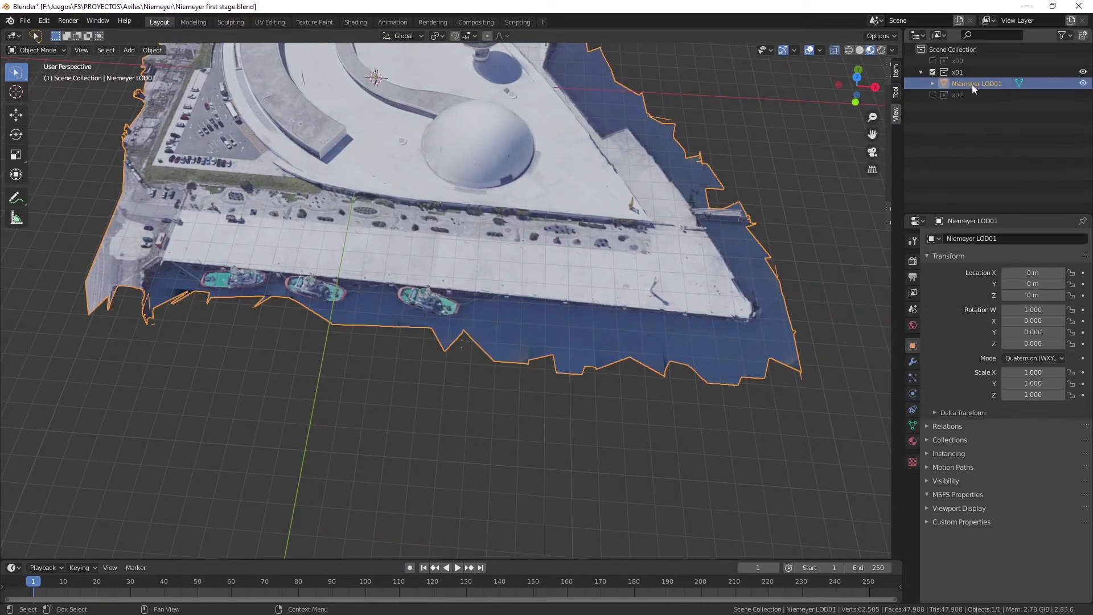
click(40, 50)
click(36, 74)
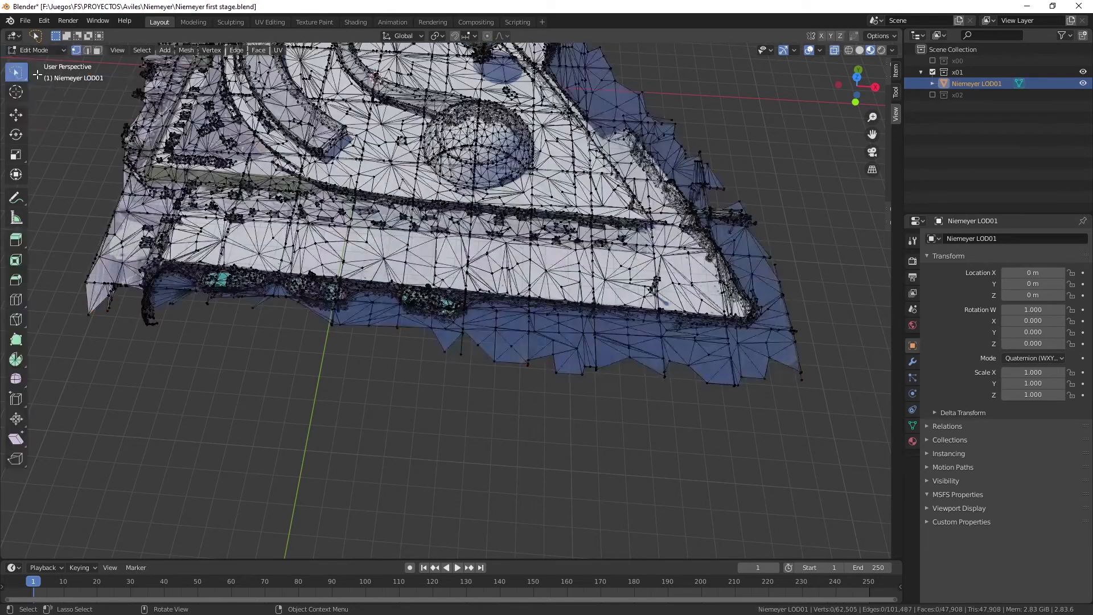
Delete the open water vertices beyond the long quay edge of Niemeyer LOD01, keeping the quay and moored boats.
mouse_move(446, 341)
mouse_down()
mouse_move(475, 321)
mouse_move(720, 331)
mouse_move(828, 368)
mouse_move(462, 433)
mouse_up()
key(x)
click(459, 433)
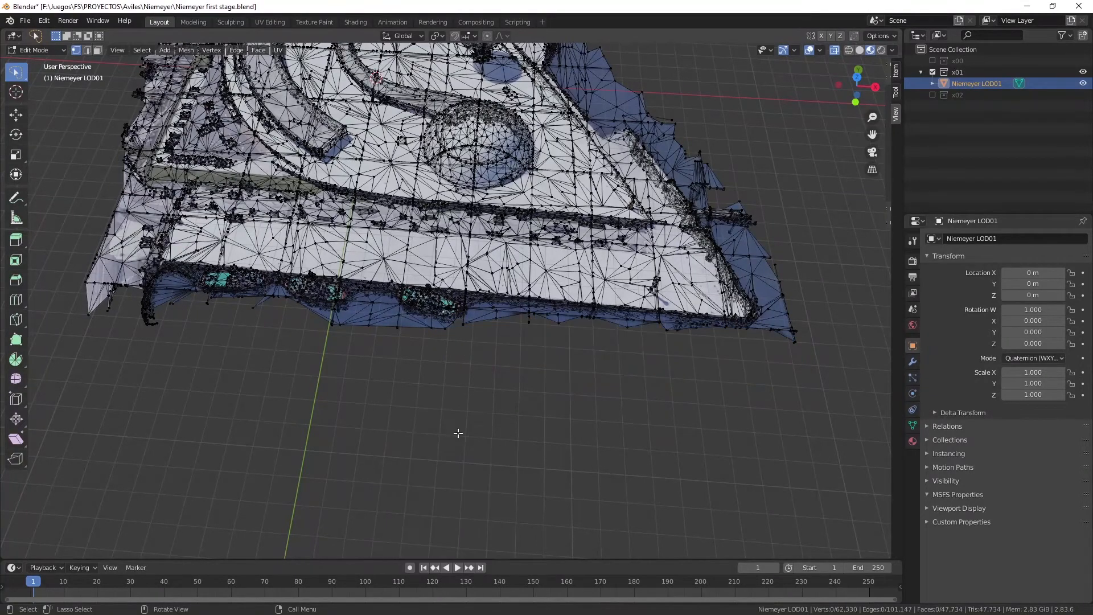
mouse_move(402, 328)
mouse_down()
mouse_move(365, 315)
mouse_move(361, 346)
mouse_up()
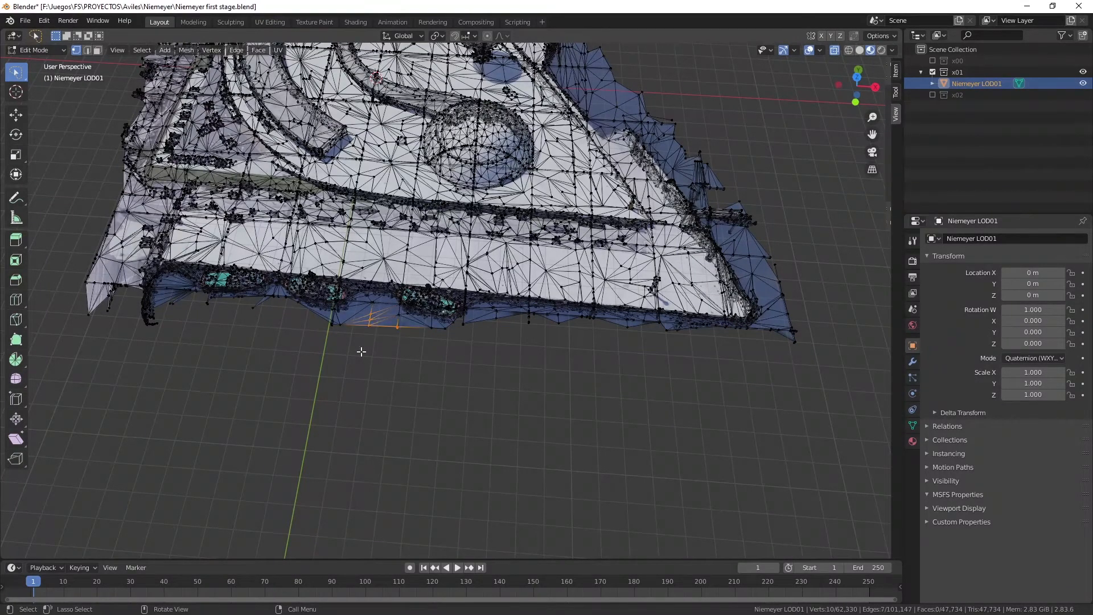
key(x)
click(361, 354)
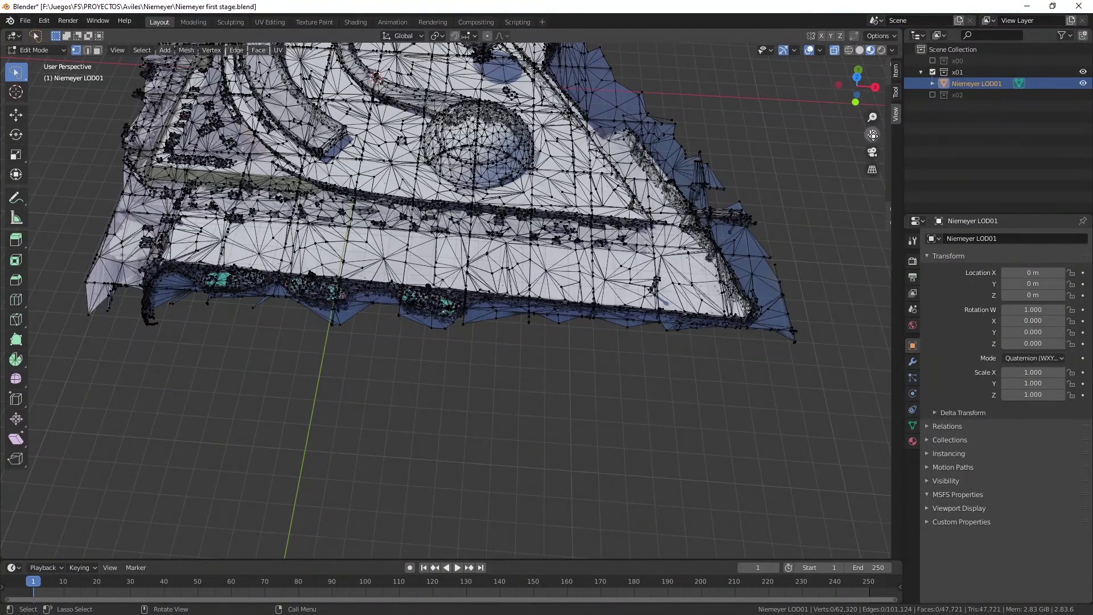
Delete the water fringe vertices outside the boats towards the road end of the quay.
drag(873, 134, 1066, 153)
click(453, 324)
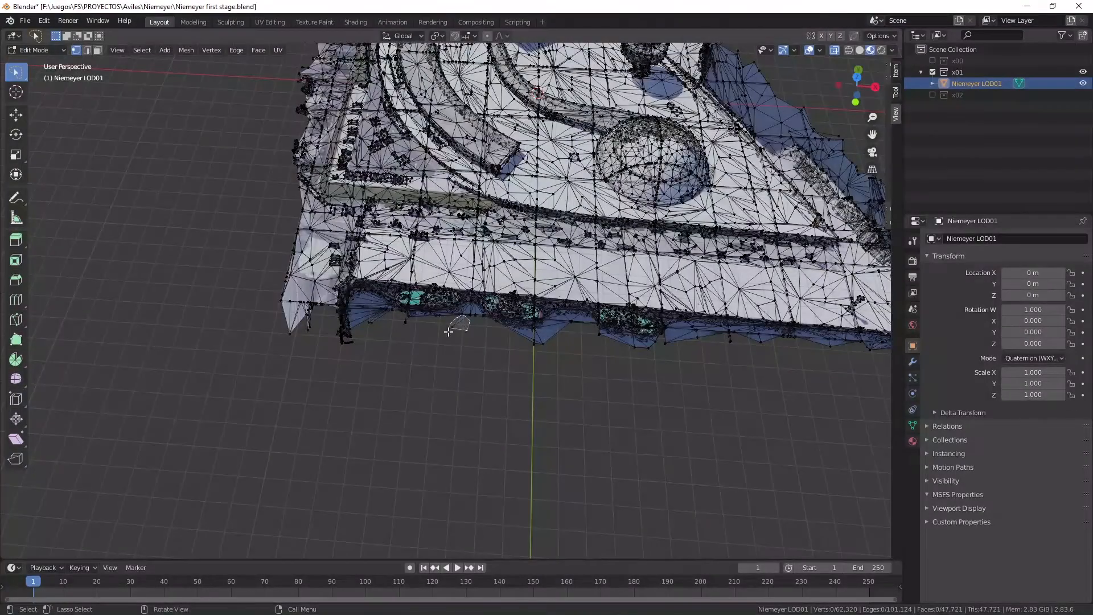
key(x)
click(452, 345)
click(398, 320)
key(x)
click(391, 336)
Delete the stray vertices protruding at the quay's end and the spike below the adjacent road corner.
mouse_move(384, 314)
mouse_down()
mouse_move(343, 319)
mouse_move(351, 362)
mouse_up()
key(x)
click(352, 362)
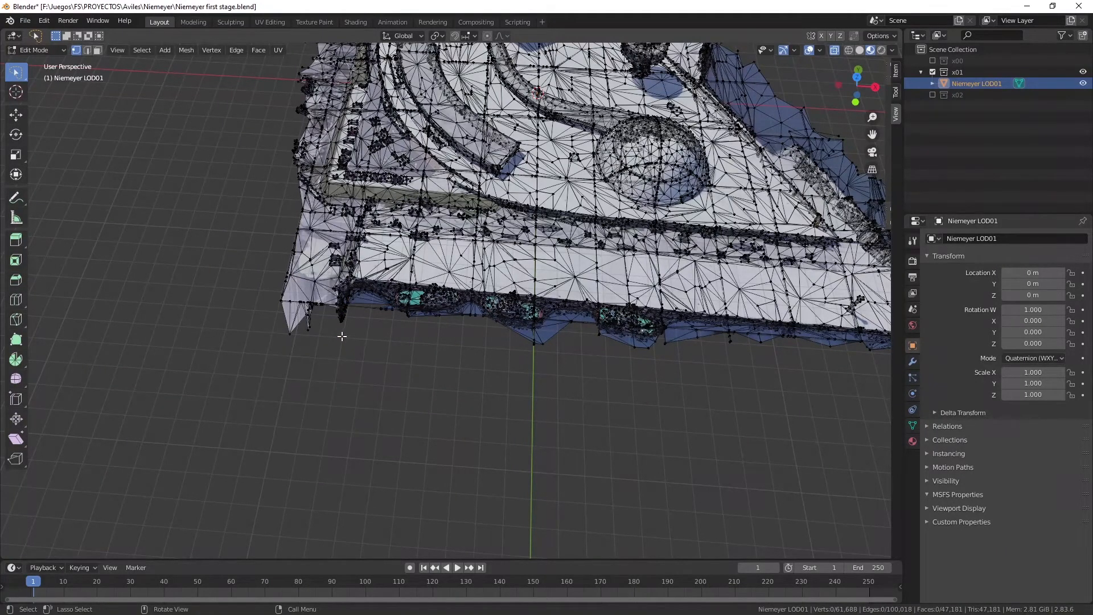
drag(322, 329, 320, 365)
key(x)
click(320, 364)
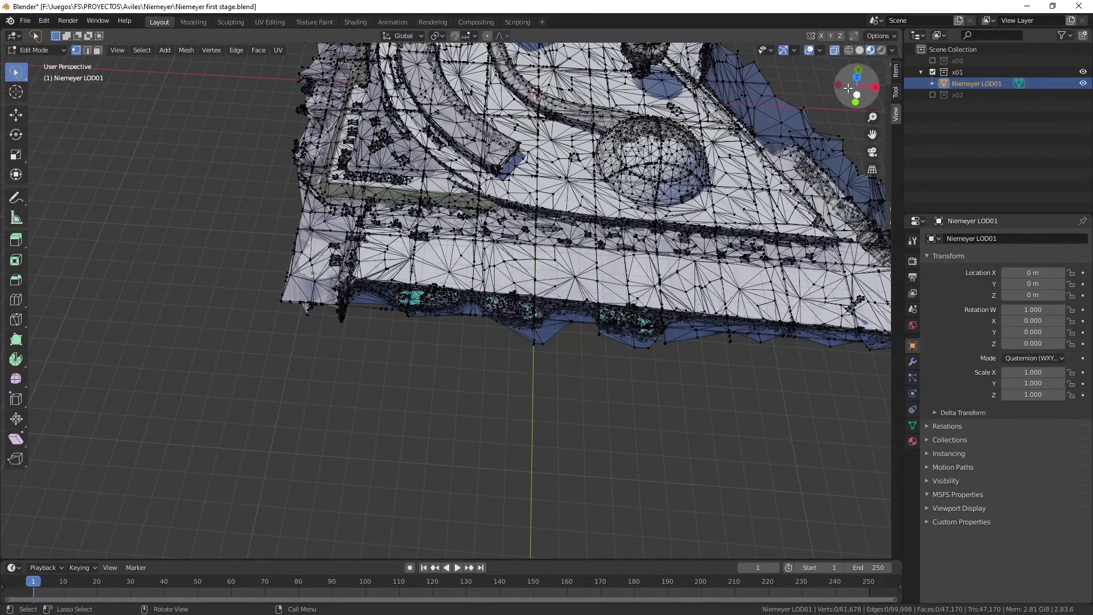
Enable collection x00 as an outline reference and delete the LOD01 road corner vertices extending beyond it.
drag(858, 92, 895, 77)
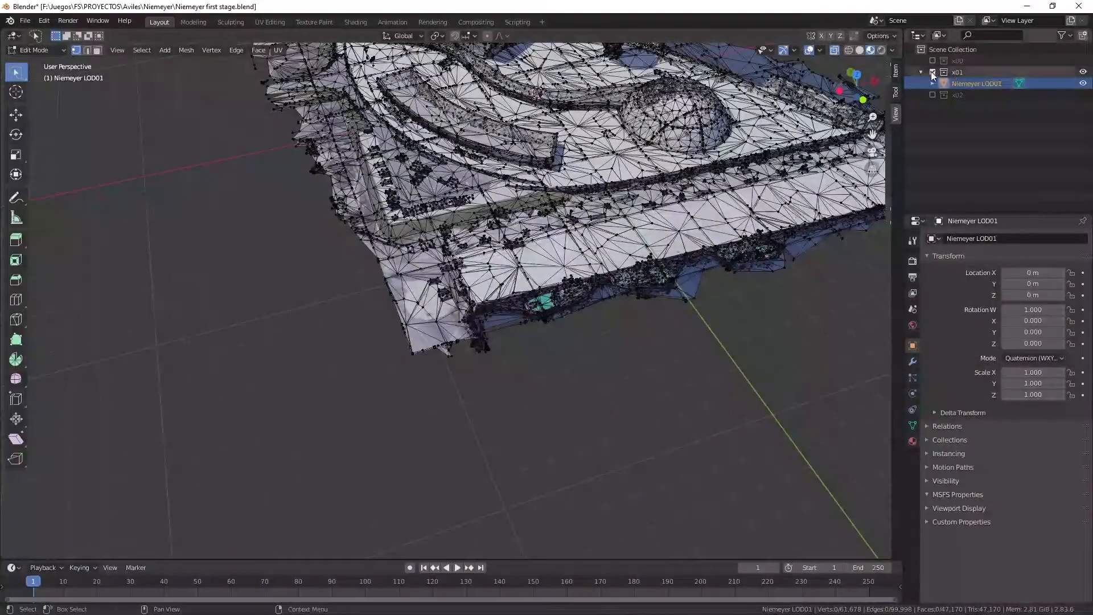
click(933, 59)
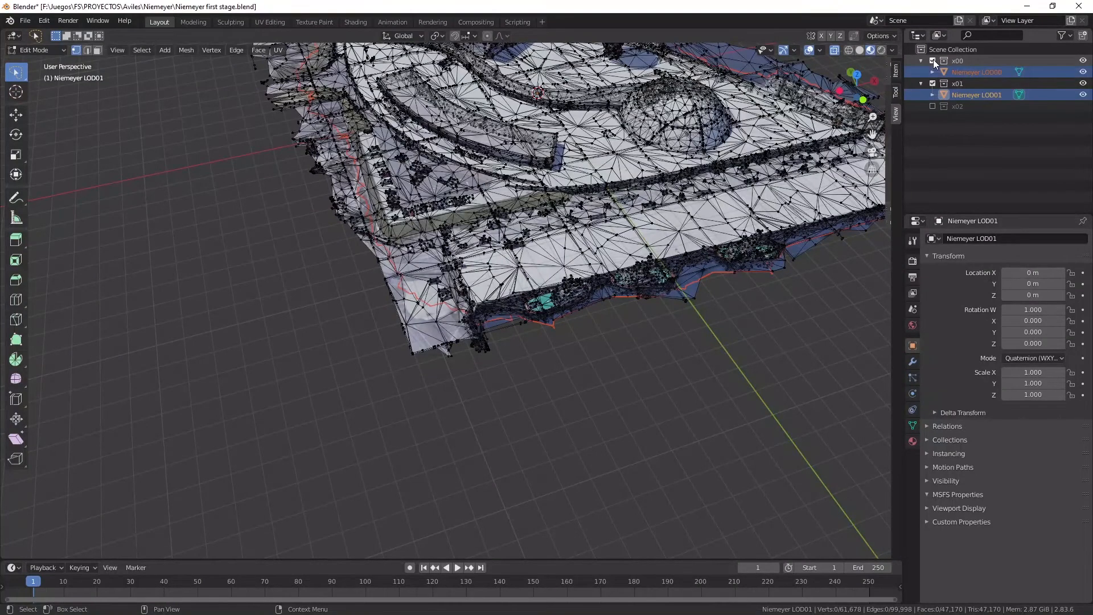
click(934, 59)
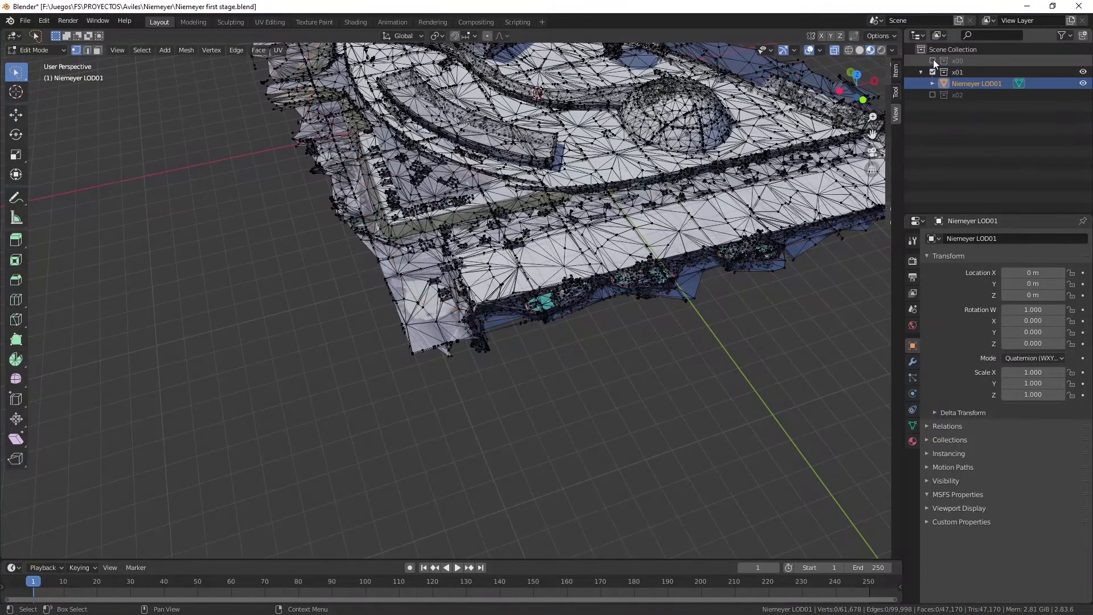
click(933, 60)
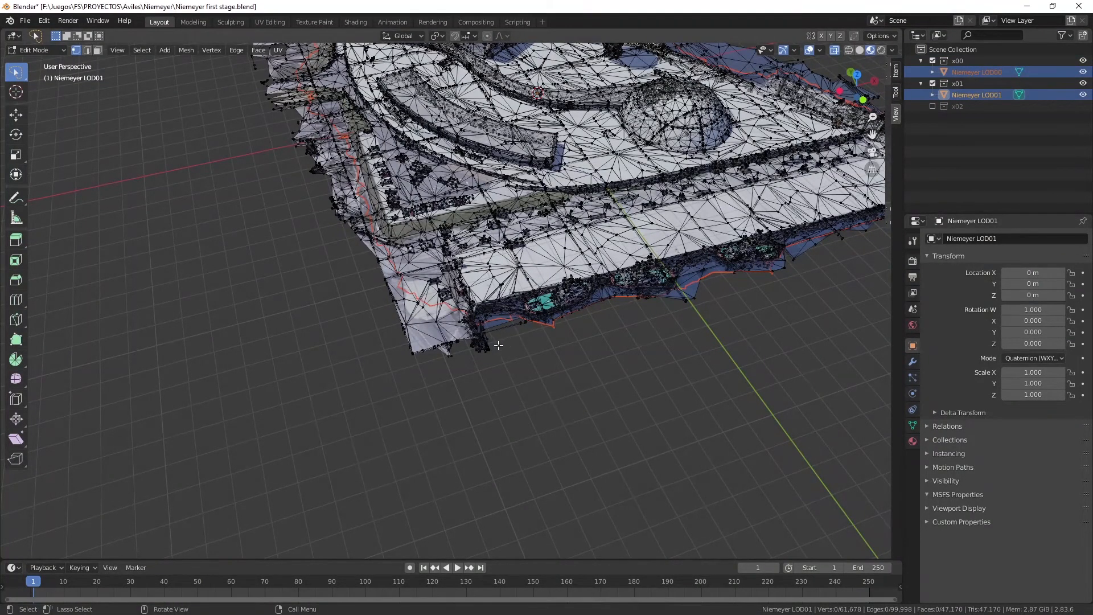
mouse_move(485, 353)
mouse_down()
mouse_move(444, 319)
mouse_move(361, 309)
mouse_move(457, 432)
mouse_up()
key(x)
click(457, 432)
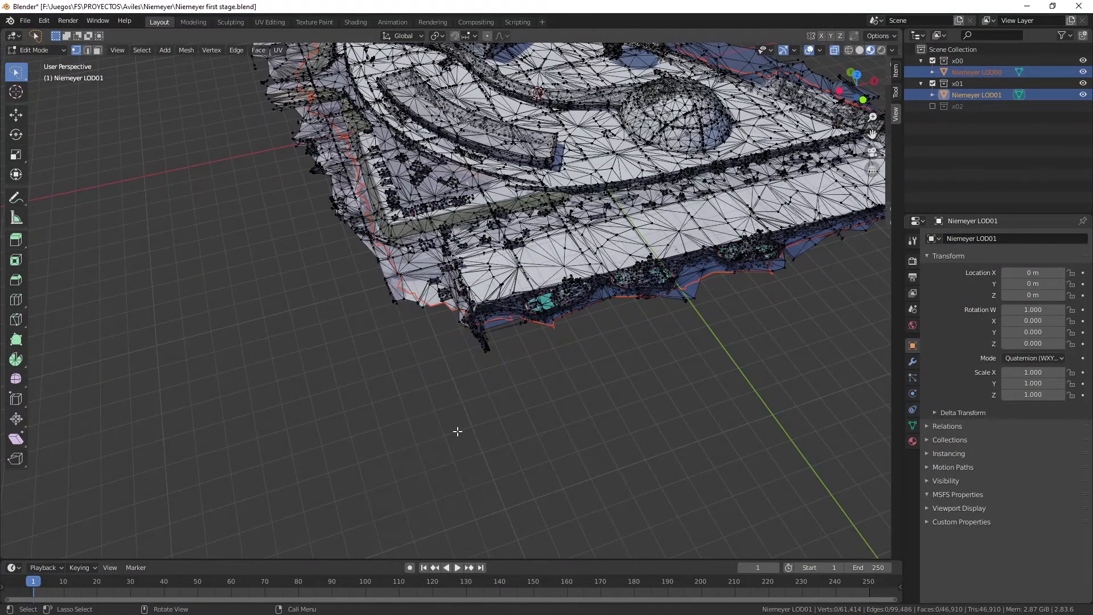
Delete the LOD01 vertices outside the LOD00 outline along the outer edge of the car park.
mouse_move(856, 93)
mouse_down()
mouse_move(723, 335)
mouse_move(472, 293)
mouse_move(394, 303)
mouse_move(381, 326)
mouse_move(496, 369)
mouse_up()
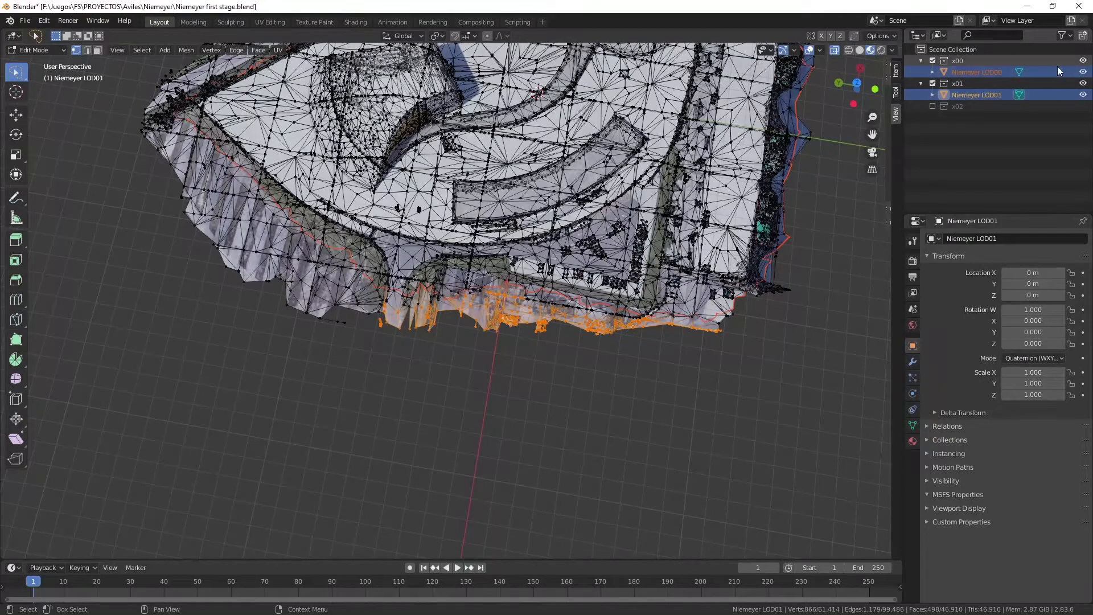
click(984, 118)
click(978, 95)
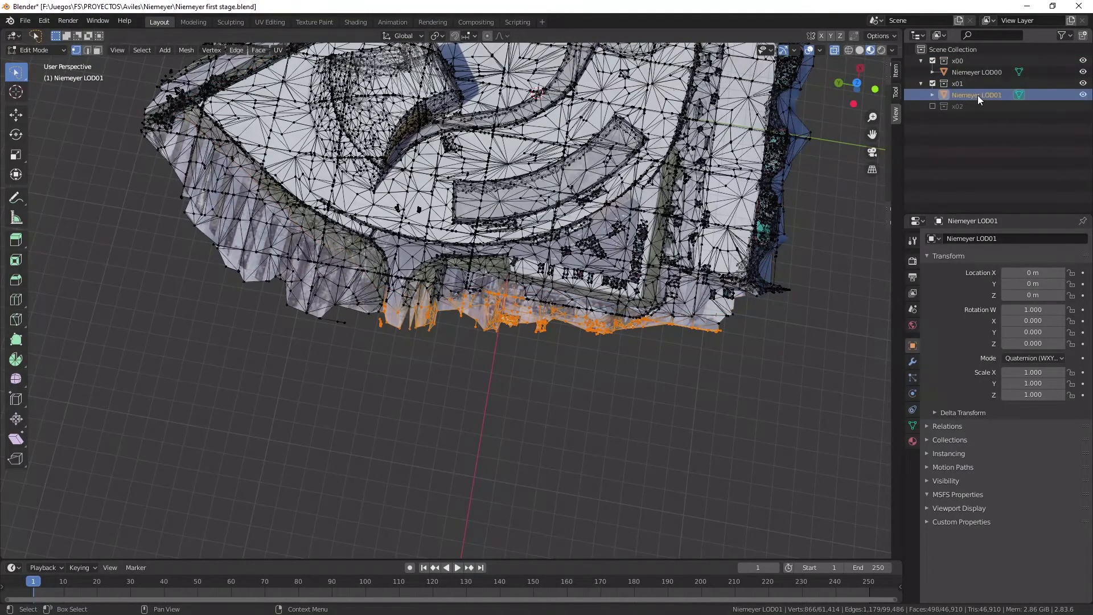
key(x)
click(549, 334)
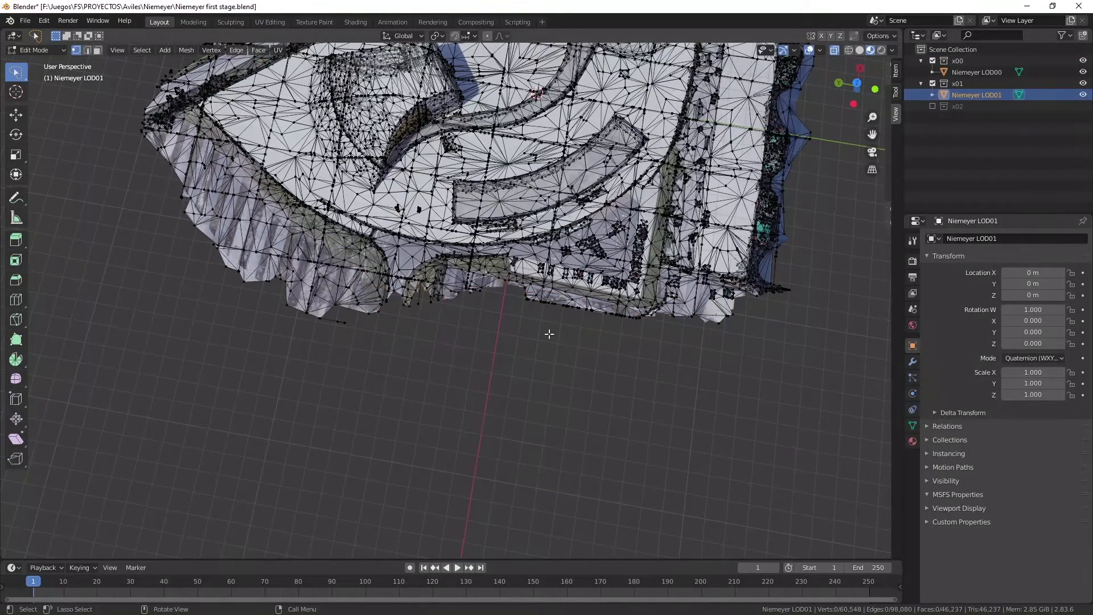
Delete the ribbed surplus strip outside the curved plaza edge of LOD01, comparing the border with the LOD00 outline.
click(968, 73)
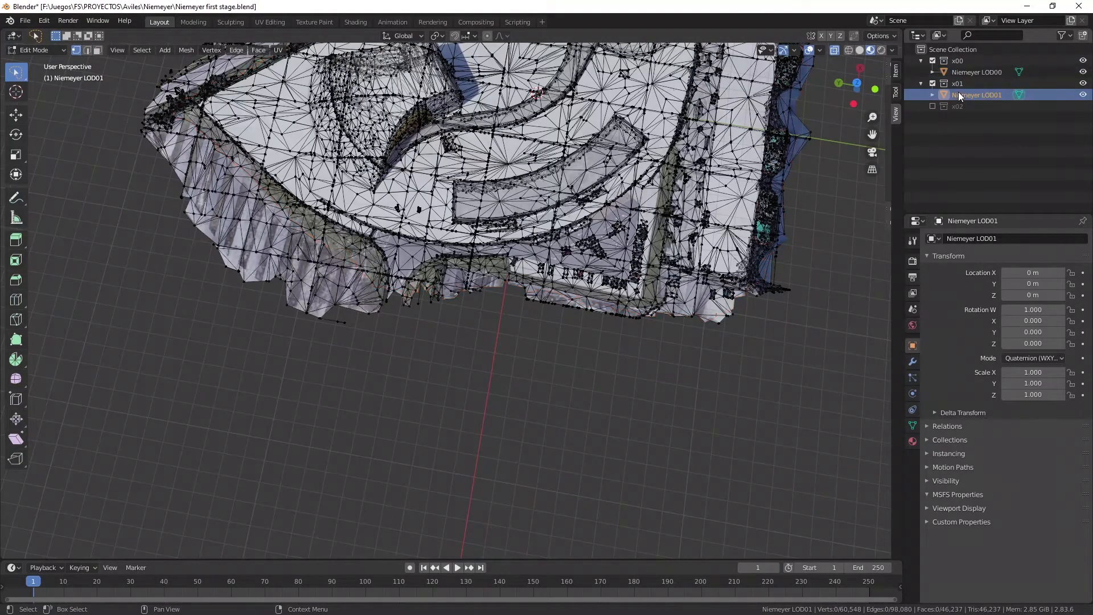
click(970, 95)
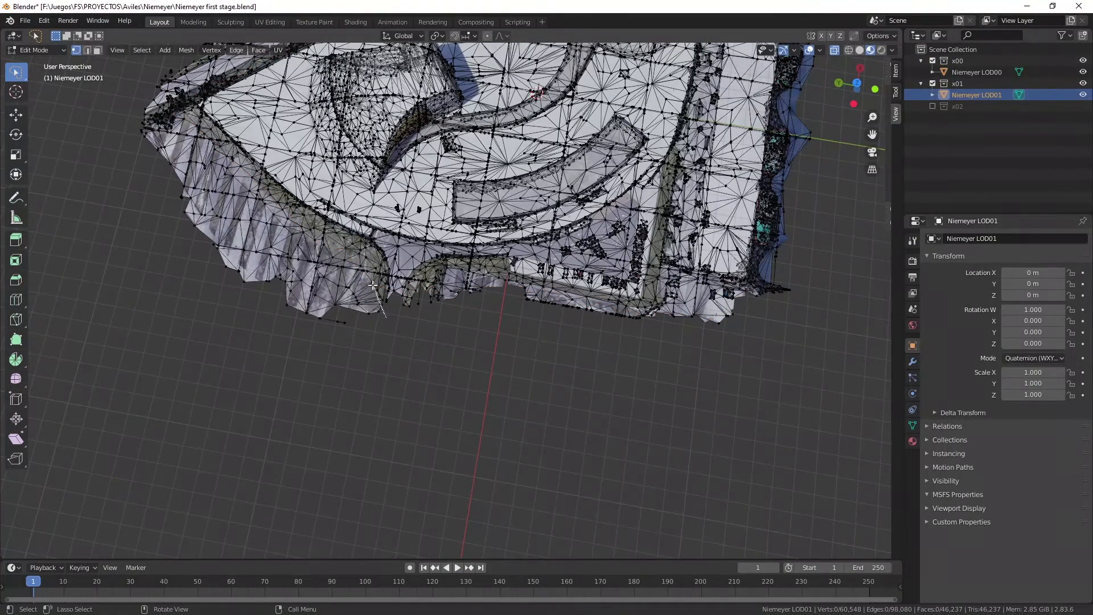
mouse_move(373, 285)
ctrl+right_down()
mouse_move(283, 229)
mouse_move(188, 126)
mouse_move(109, 181)
mouse_move(325, 408)
mouse_move(372, 412)
ctrl+right_up()
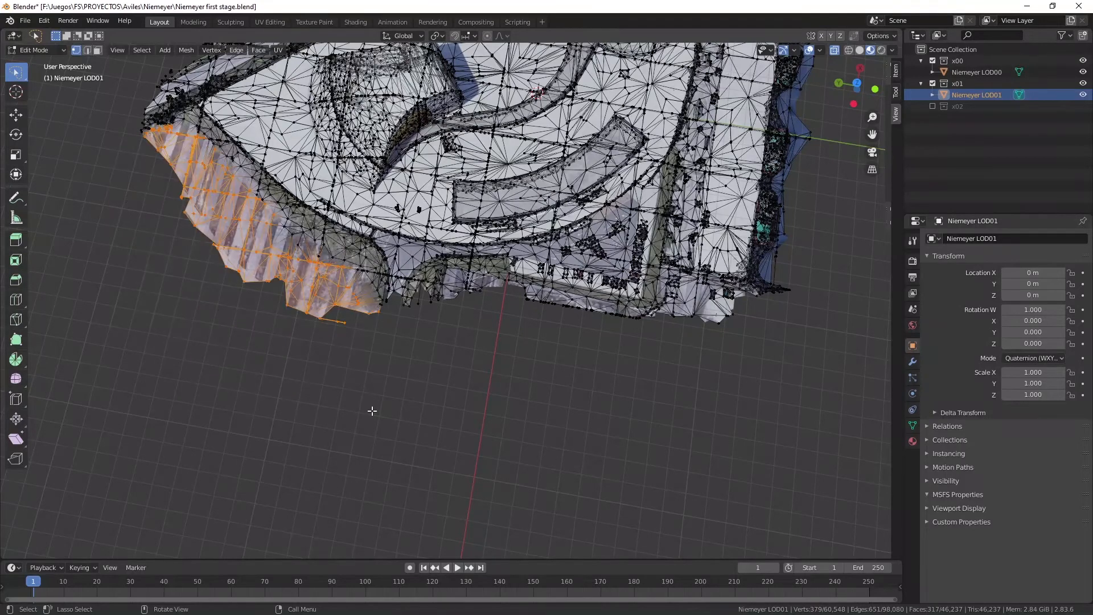
key(x)
click(371, 411)
click(964, 71)
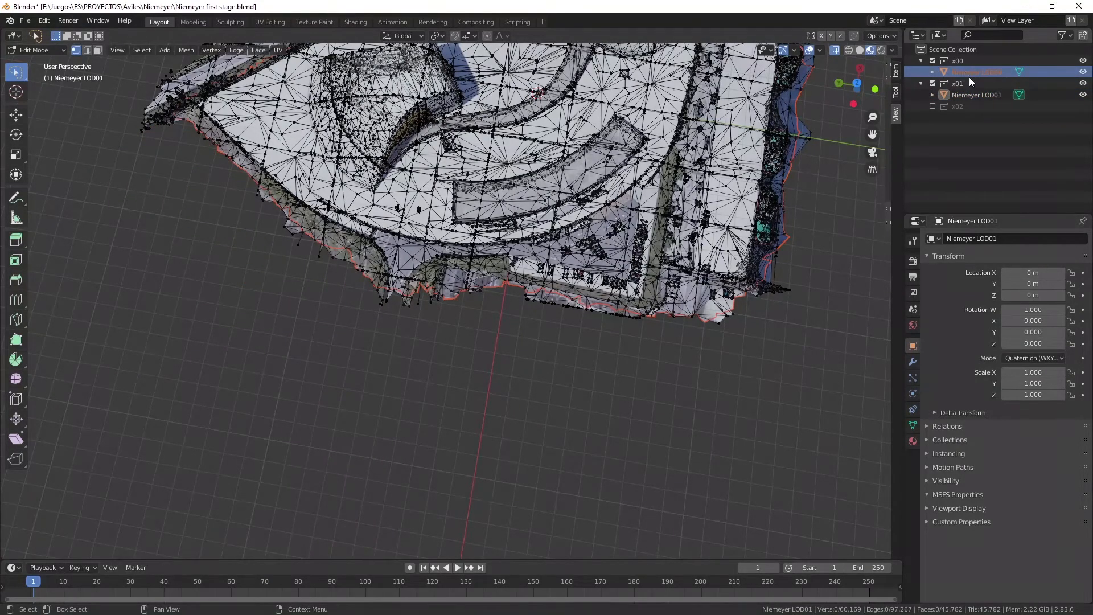
click(969, 94)
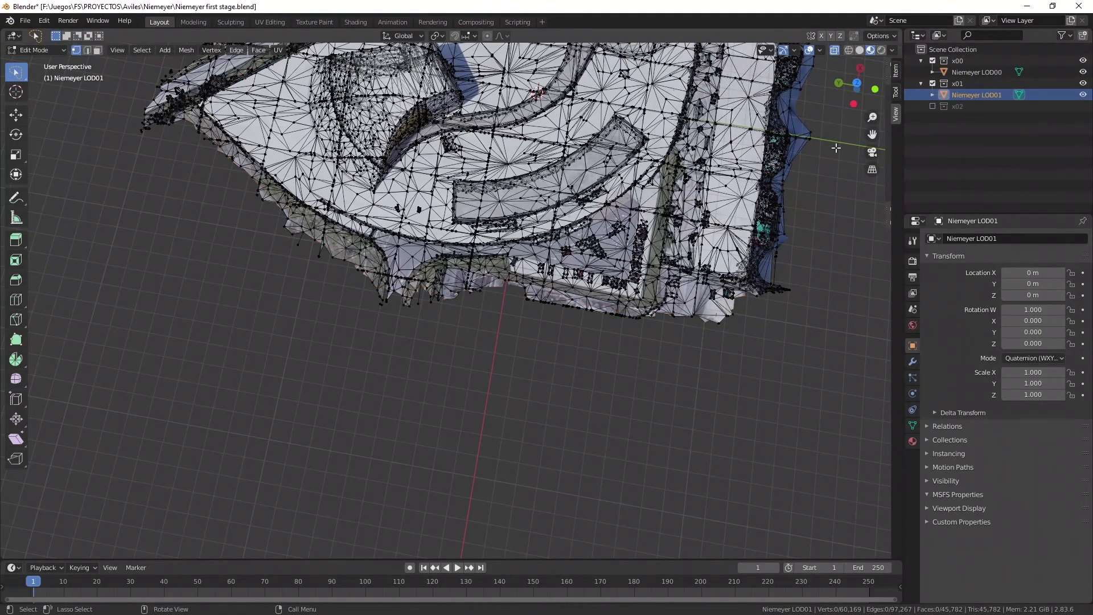
Delete the vertices protruding past the site's pointed corner behind the large auditorium.
drag(854, 84, 937, 85)
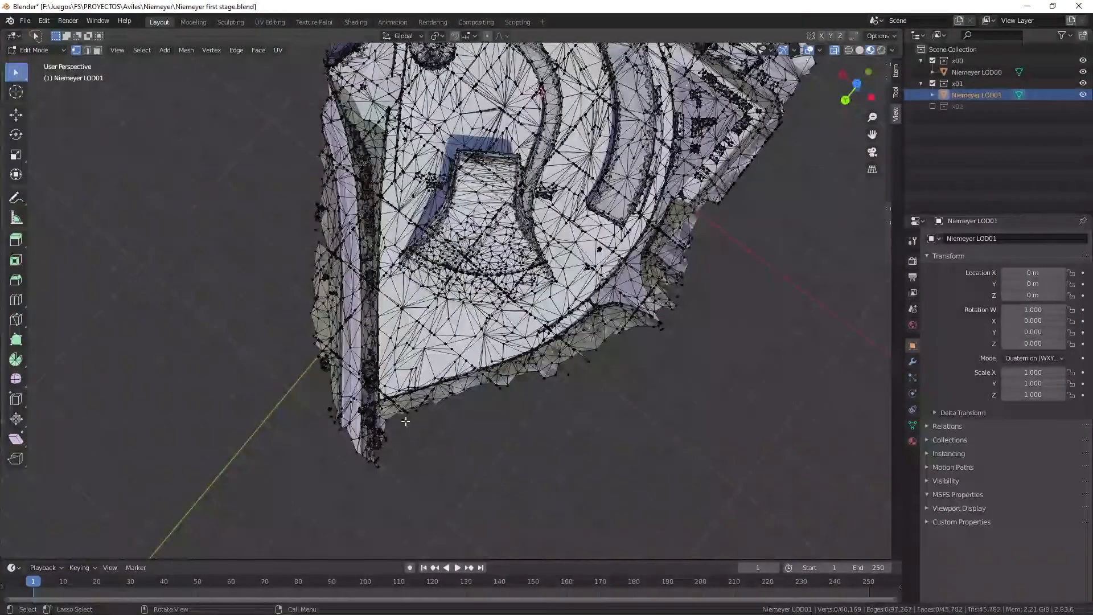
drag(398, 476, 292, 402)
key(x)
click(295, 451)
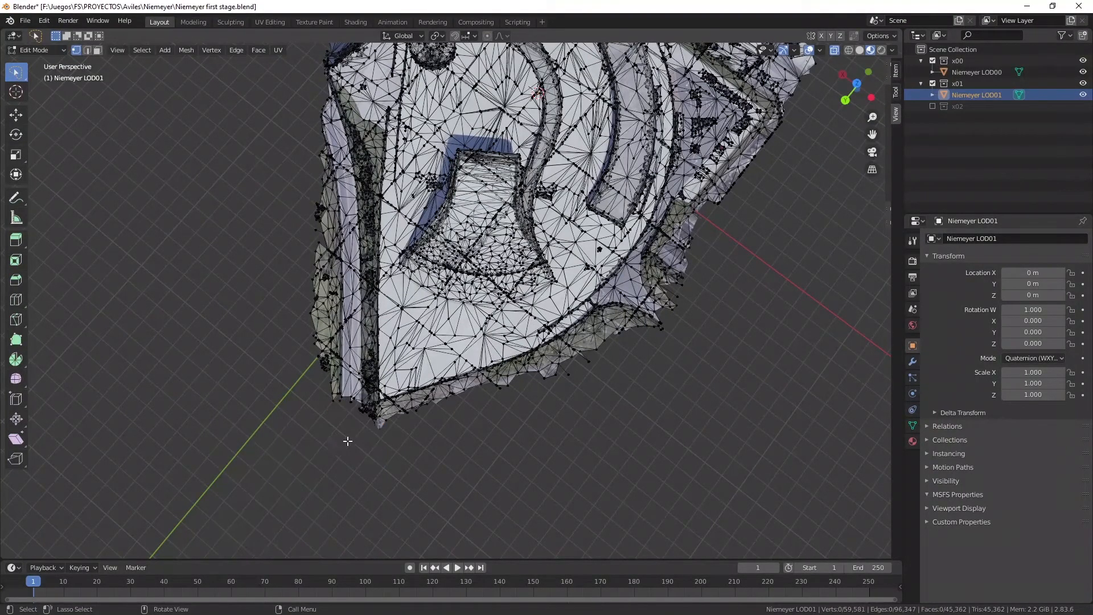
drag(392, 421, 354, 439)
key(x)
click(357, 437)
Delete the outer strip along the straight side of the site, including its leftover piece near the quay recess.
mouse_move(365, 395)
mouse_down()
mouse_move(365, 153)
mouse_move(343, 121)
mouse_move(245, 342)
mouse_up()
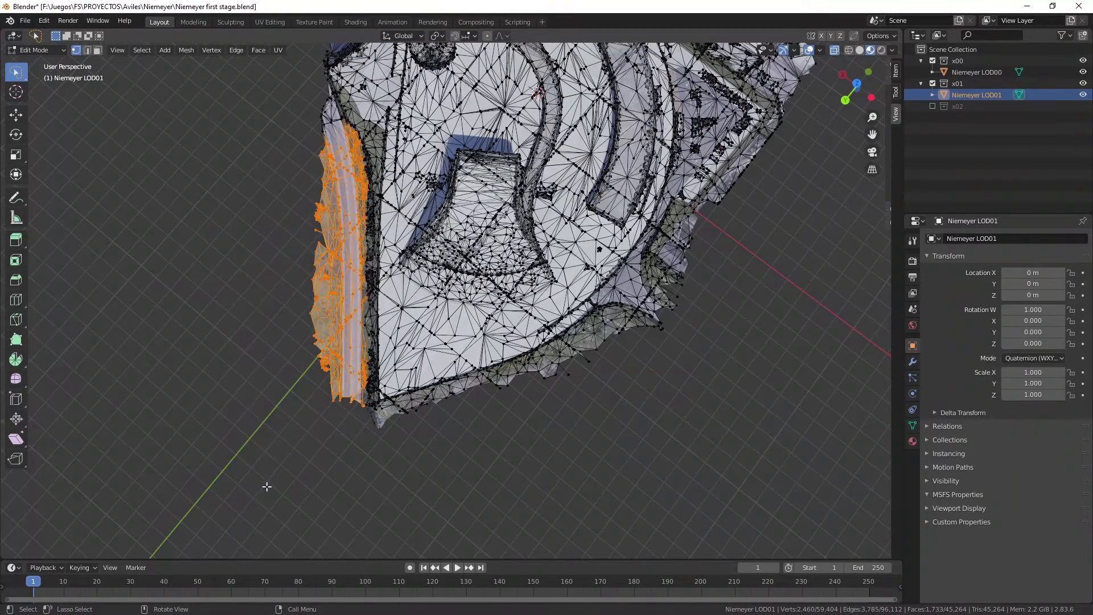
key(x)
click(232, 466)
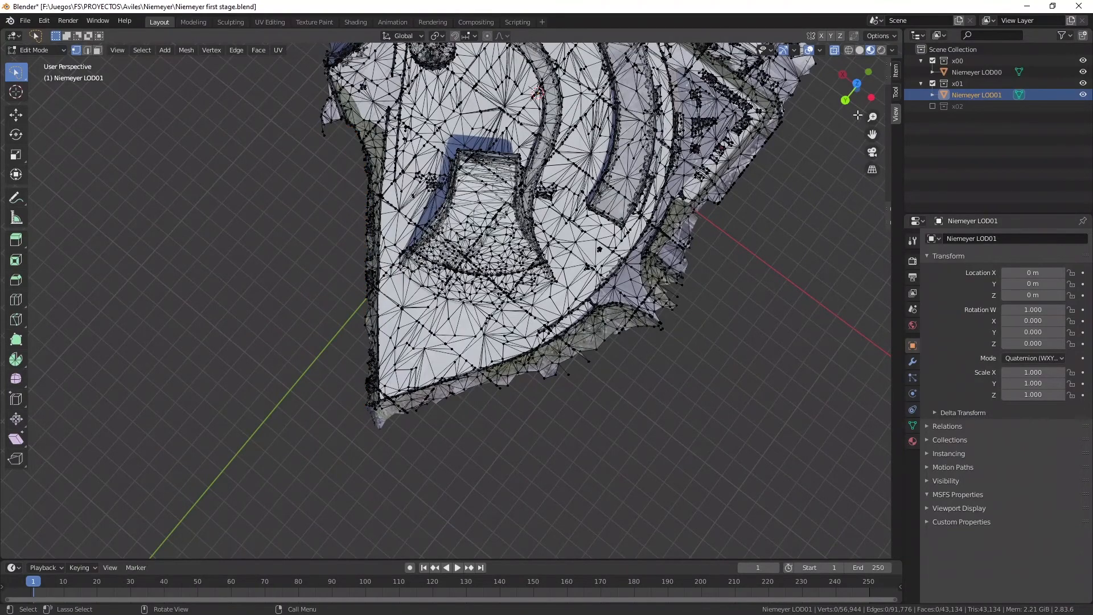
drag(872, 135, 928, 328)
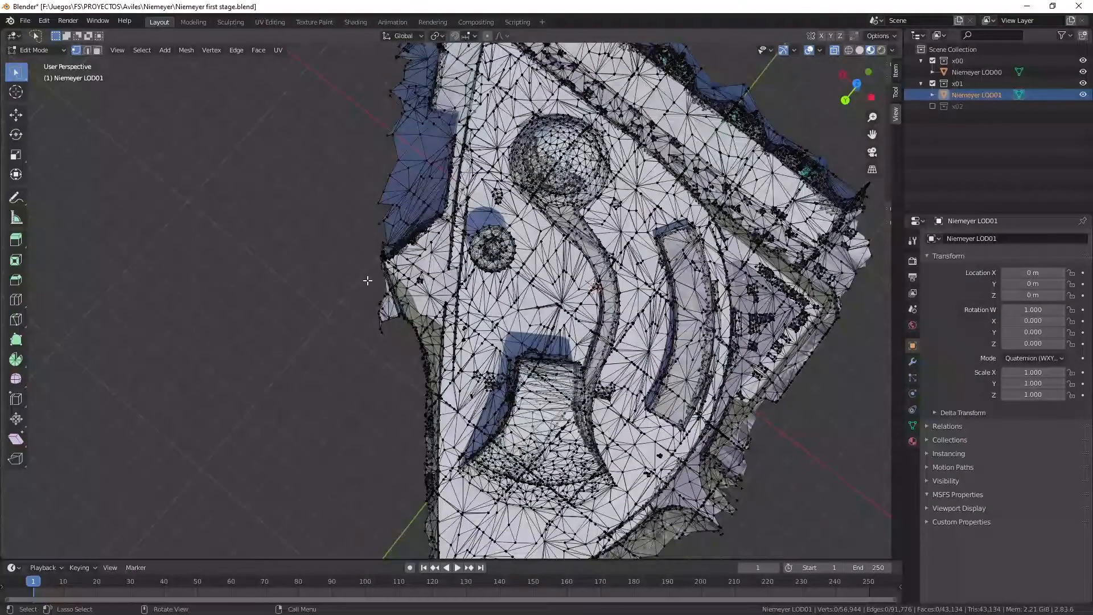
mouse_move(366, 278)
mouse_down()
mouse_move(405, 311)
mouse_move(343, 370)
mouse_up()
key(x)
click(343, 368)
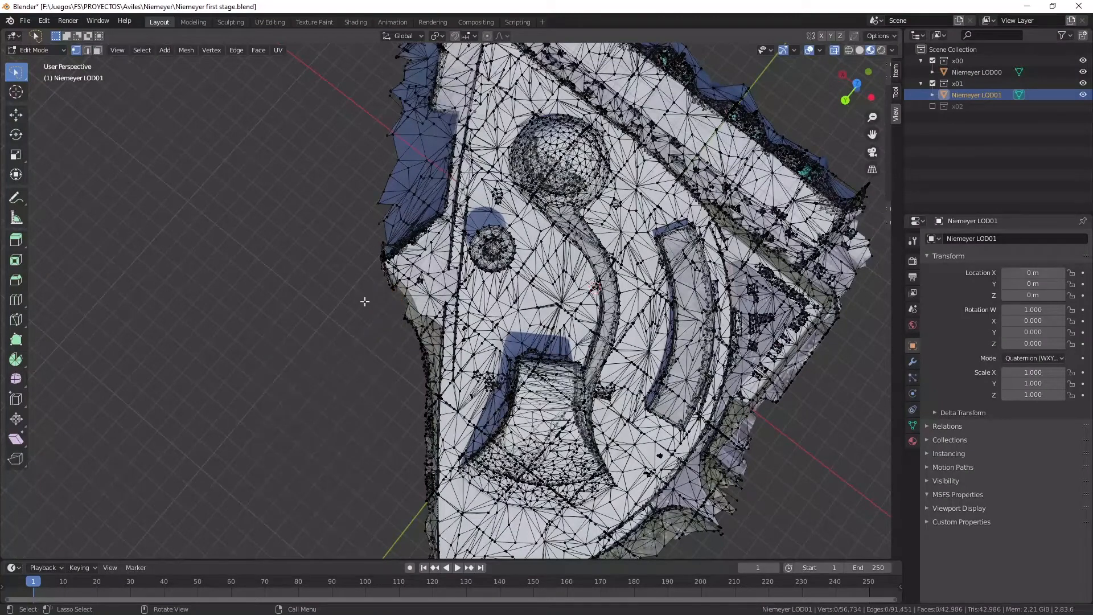
Delete the open water vertices in the quay recess of LOD01, keeping the quay walls.
mouse_move(378, 242)
mouse_down()
mouse_move(420, 184)
mouse_move(424, 120)
mouse_move(392, 108)
mouse_move(339, 113)
mouse_up()
key(x)
click(323, 115)
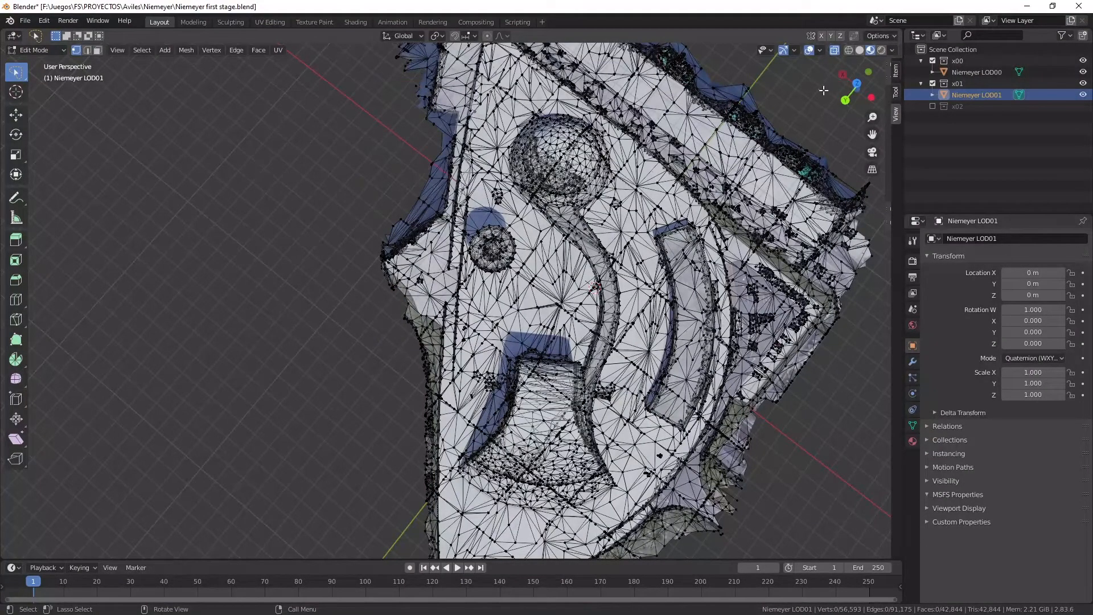
Delete the water and jetty vertices around the outer quay corner of LOD01, checking against the LOD00 outline.
drag(854, 91, 260, 76)
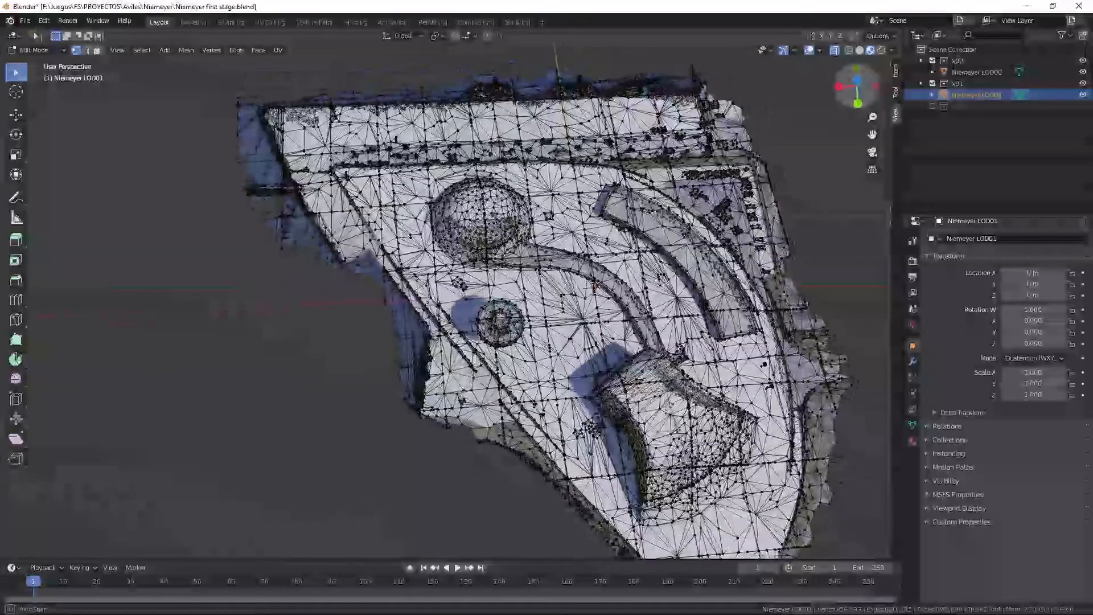
mouse_move(245, 114)
mouse_down()
mouse_move(295, 211)
mouse_move(281, 279)
mouse_move(149, 240)
mouse_up()
key(x)
click(120, 193)
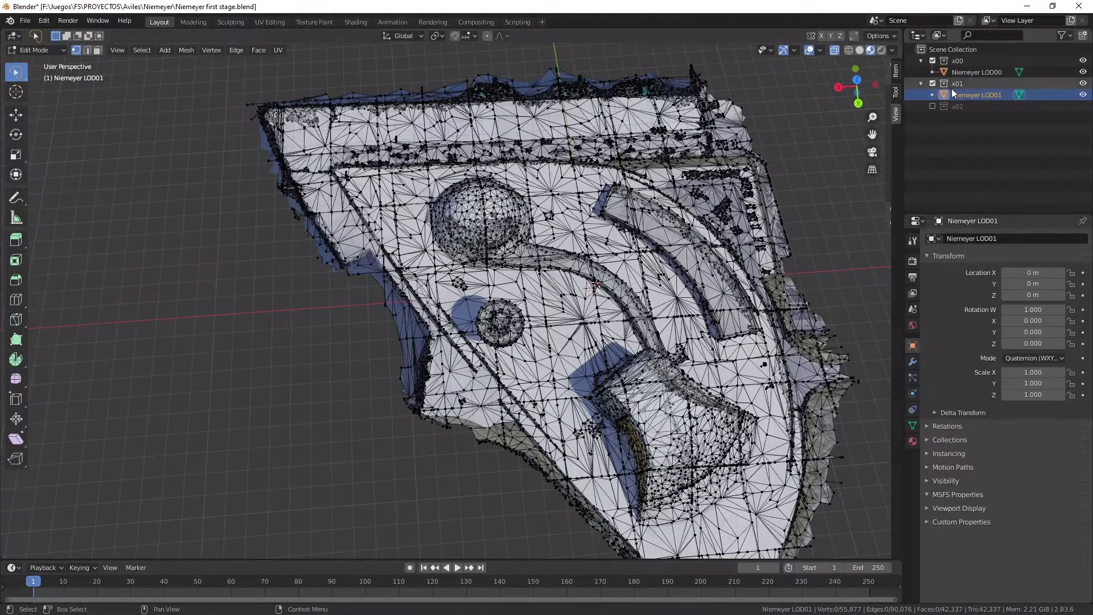
click(968, 69)
click(976, 95)
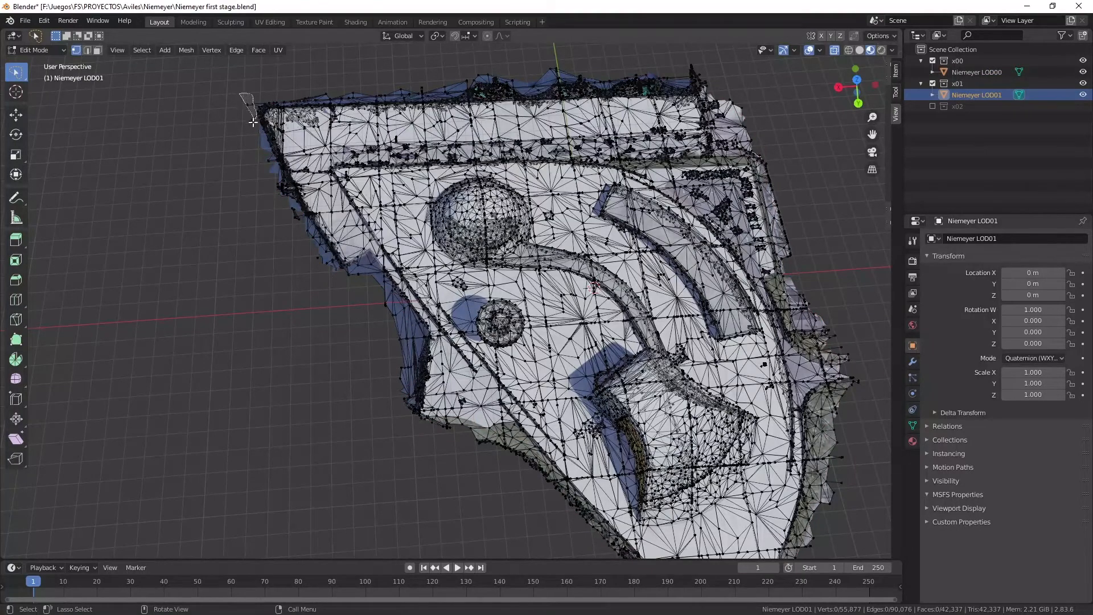
key(x)
click(238, 140)
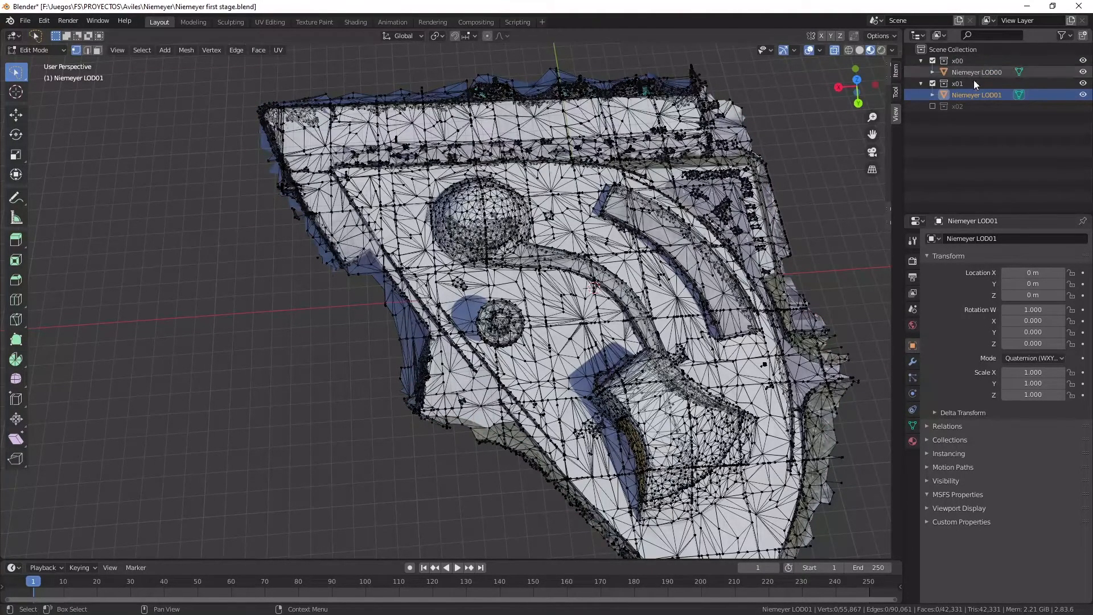
Exclude collection x00, return Niemeyer LOD01 to Object Mode, and inspect its trimmed outline from several sides.
click(933, 60)
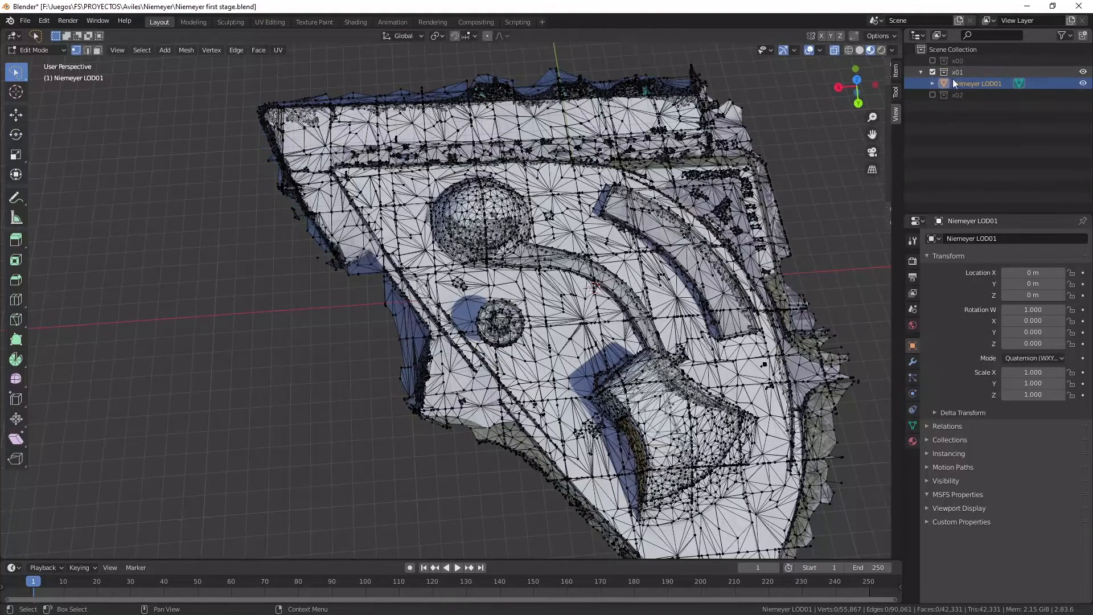
click(46, 53)
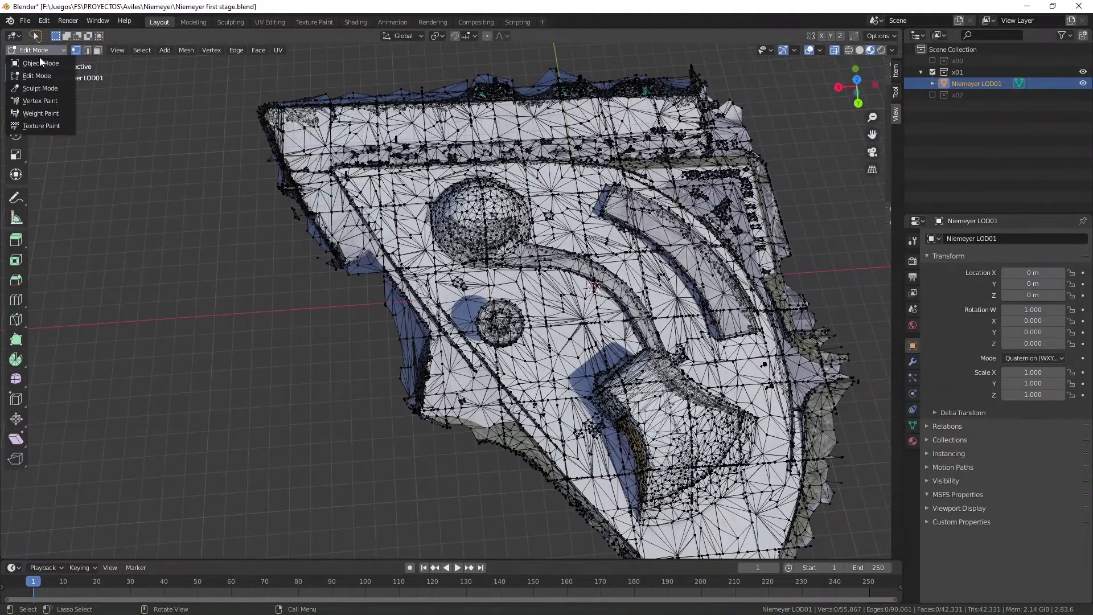
click(39, 64)
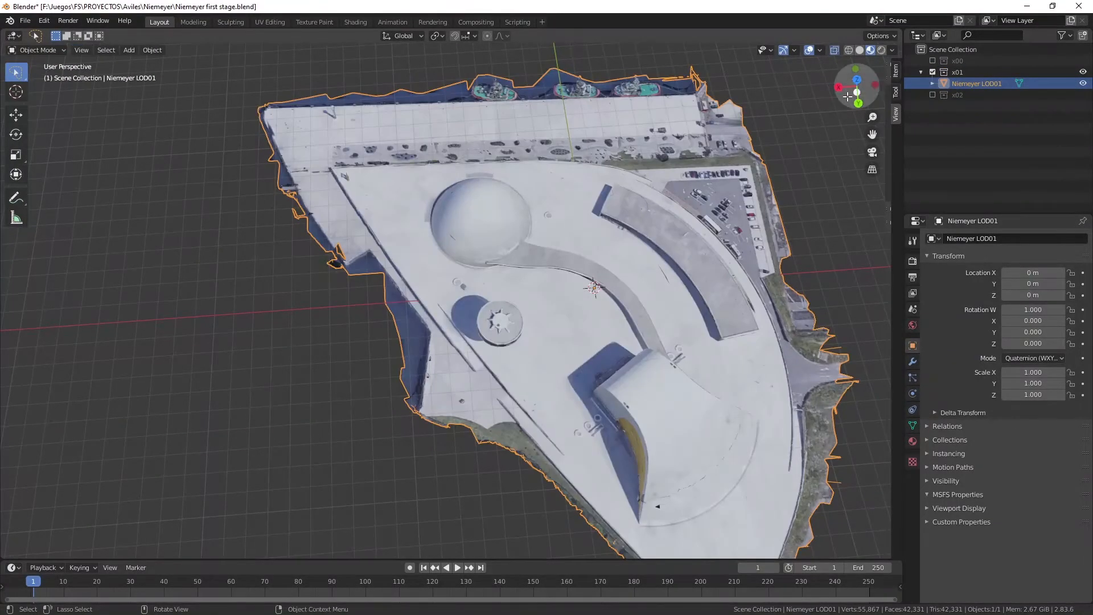
drag(857, 90, 865, 39)
scroll(607, 450, up, 1)
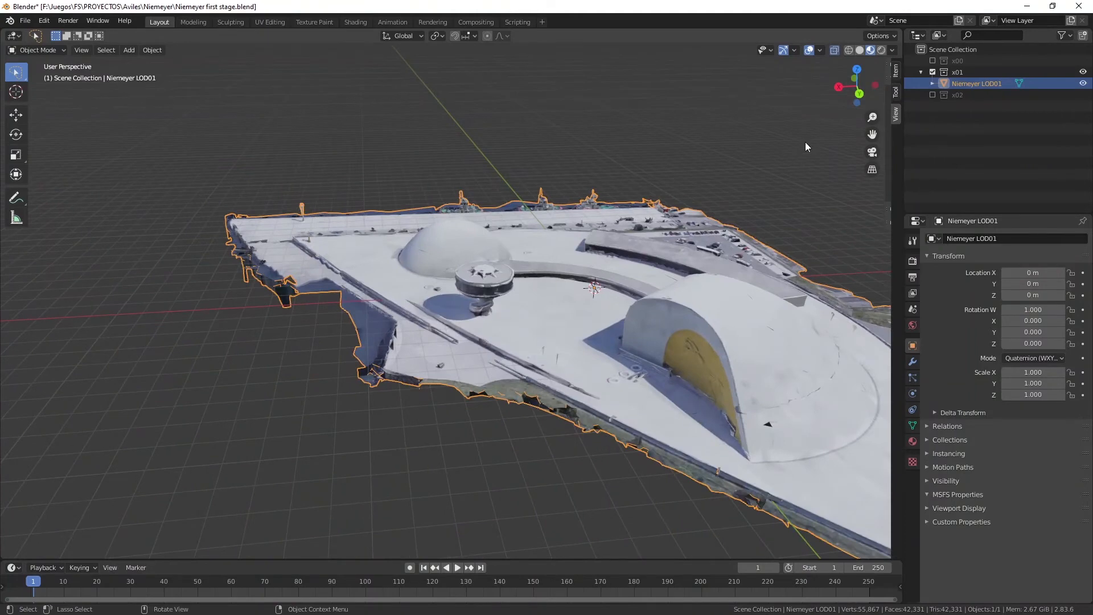
drag(857, 86, 790, 108)
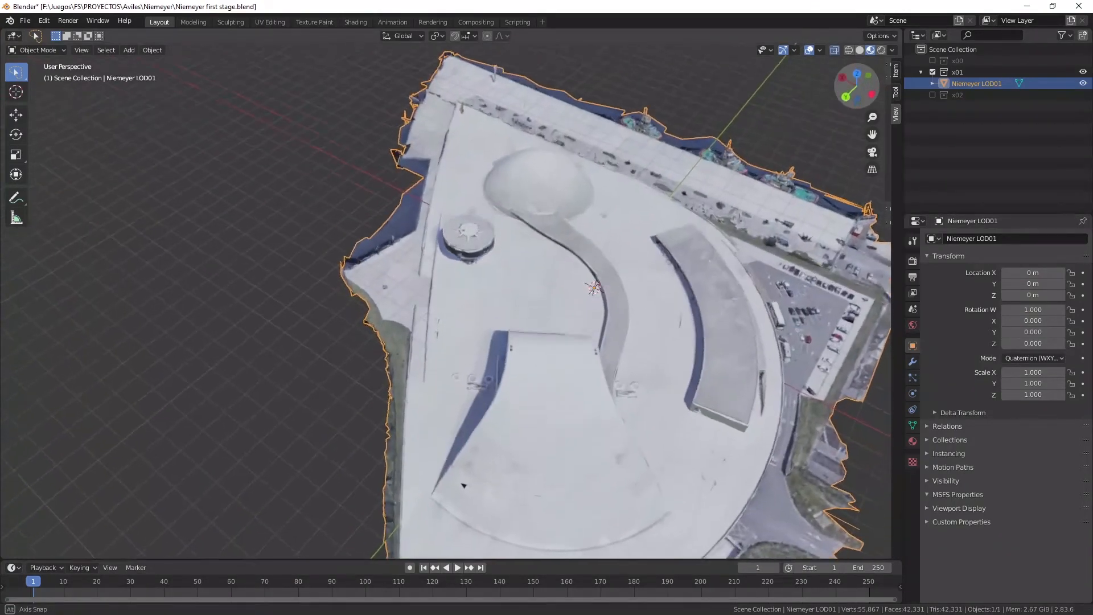